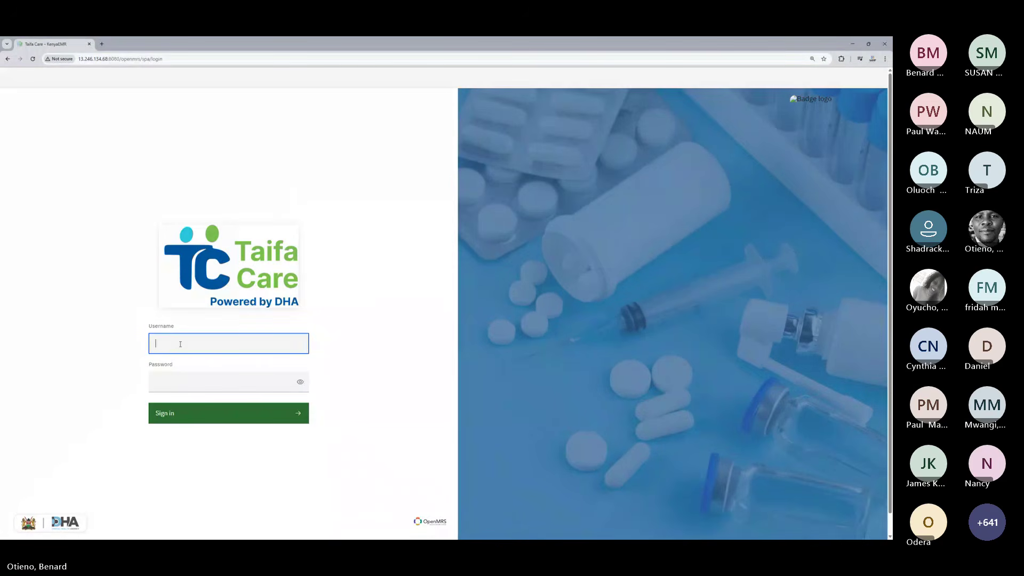
Sign in with the username Clinician and enter the account password
{"action": "type", "text": "Cli"}
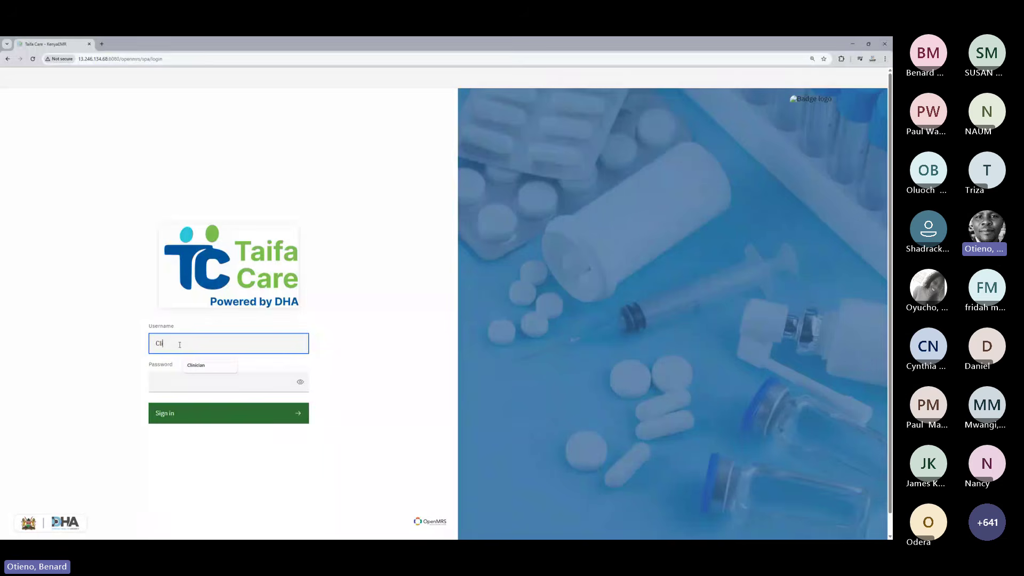
{"action": "type", "text": "nic"}
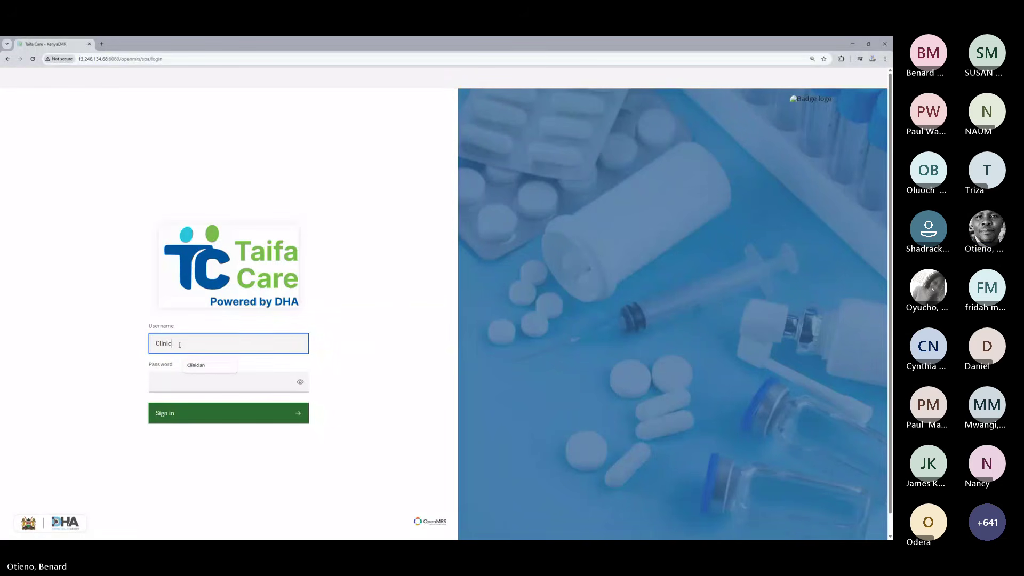
{"action": "left_click", "coordinate": [197, 366]}
{"action": "left_click", "coordinate": [195, 382]}
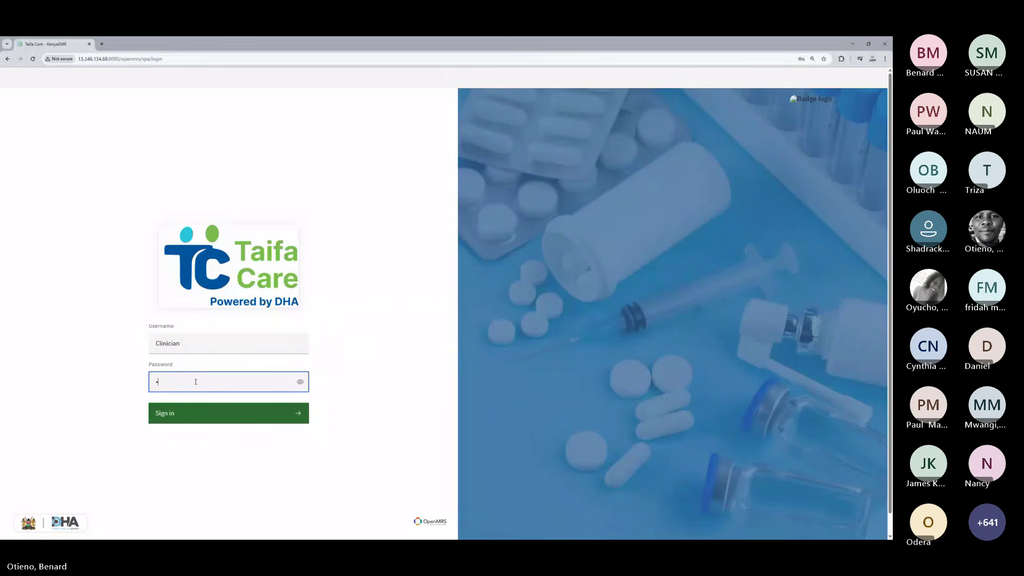
{"action": "type", "text": "•••••••••"}
{"action": "key", "text": "Return"}
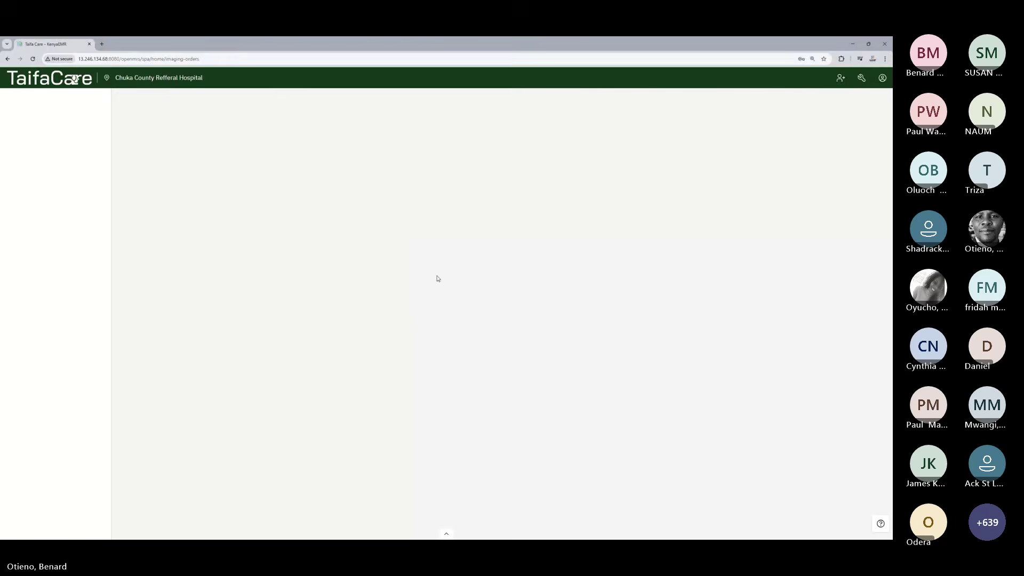
View the facility dashboard, and go to user management in the Administration module
{"action": "key", "text": "ctrl+plus"}
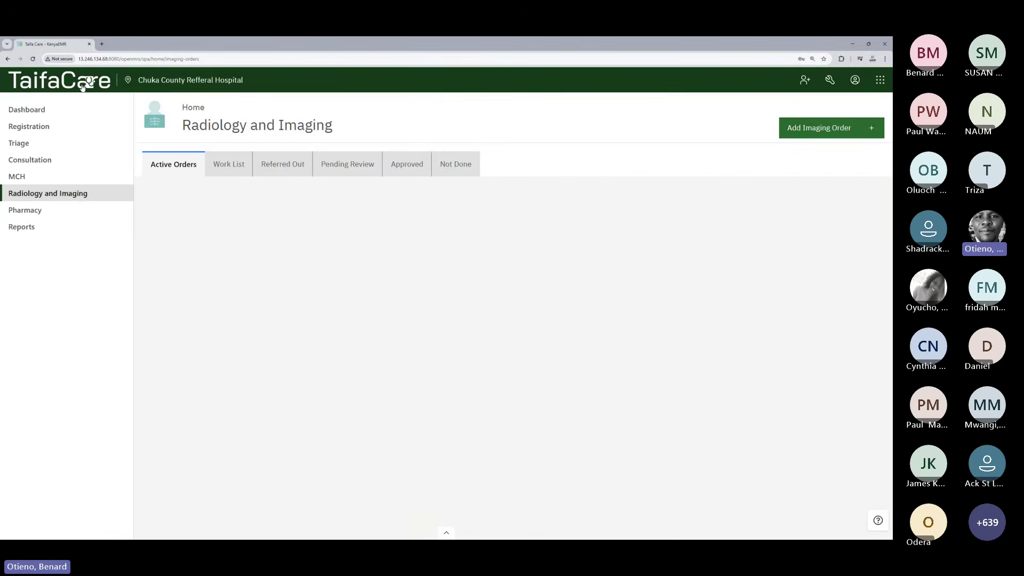
{"action": "left_click", "coordinate": [37, 115]}
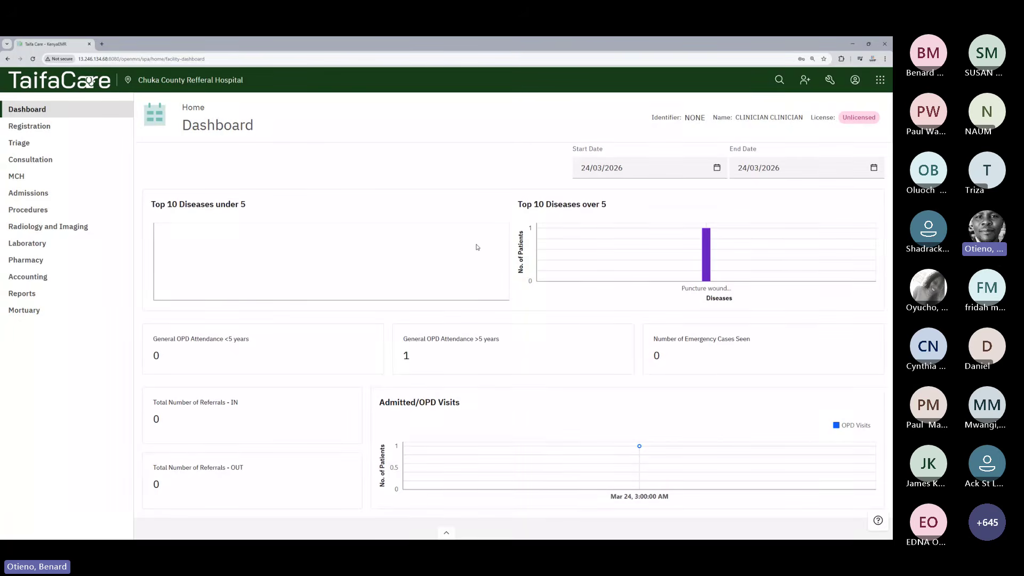
{"action": "left_click", "coordinate": [879, 83]}
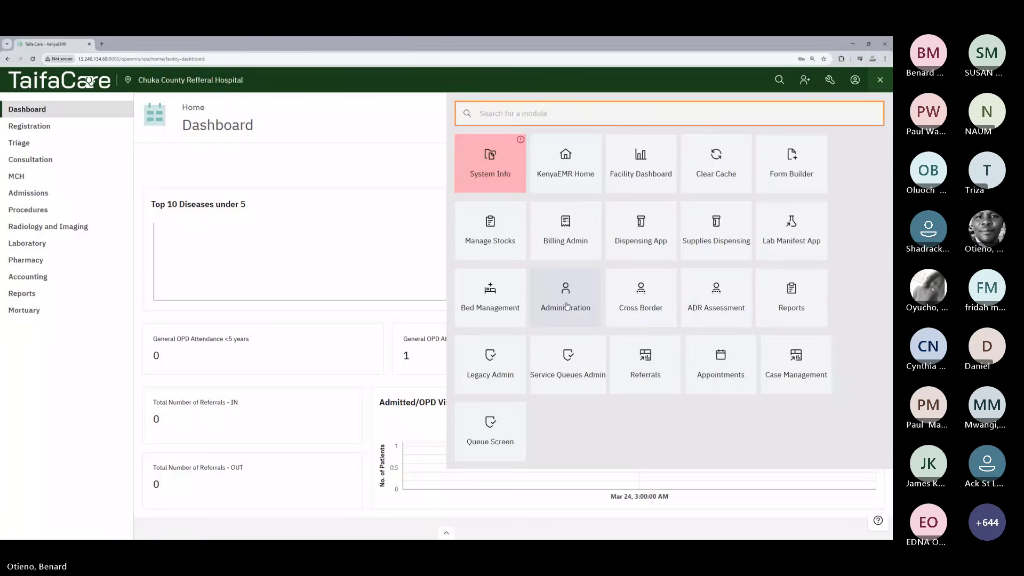
{"action": "left_click", "coordinate": [567, 305]}
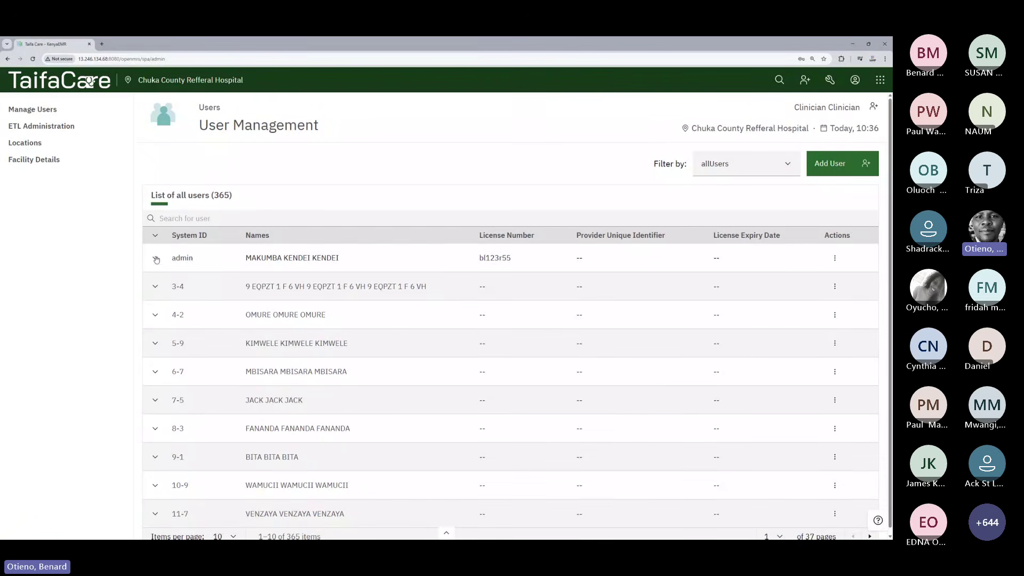
Open the admin user's record, examine its assigned roles from the admin to the inventory groups, and close it without saving
{"action": "left_click", "coordinate": [834, 258]}
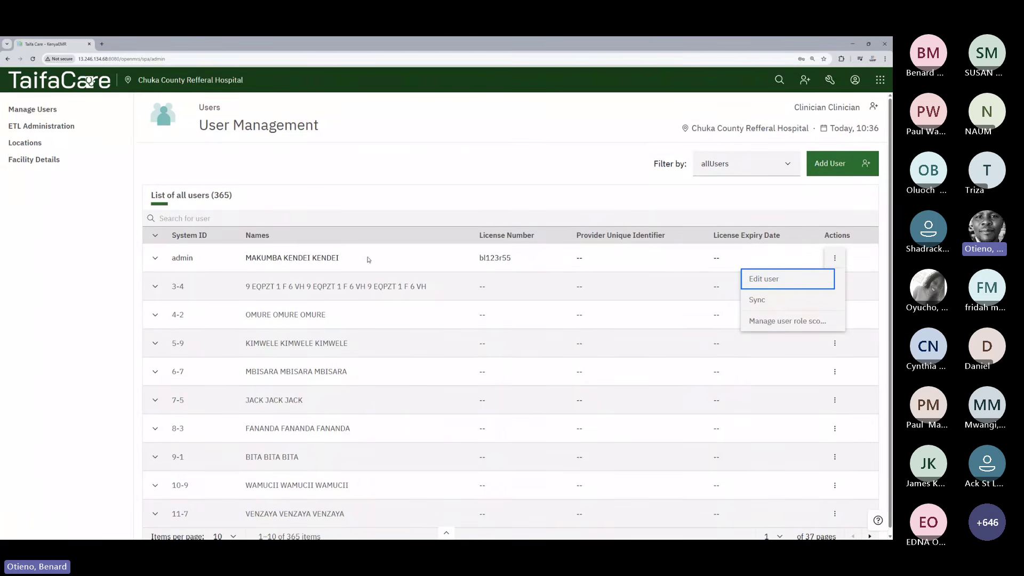
{"action": "left_click", "coordinate": [396, 257]}
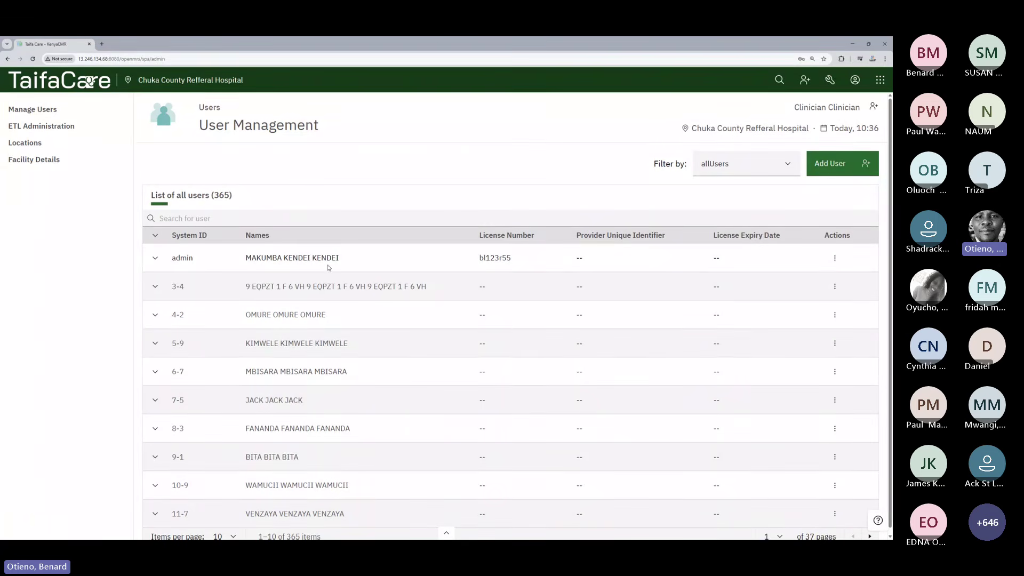
{"action": "left_click", "coordinate": [835, 259]}
{"action": "left_click", "coordinate": [757, 277]}
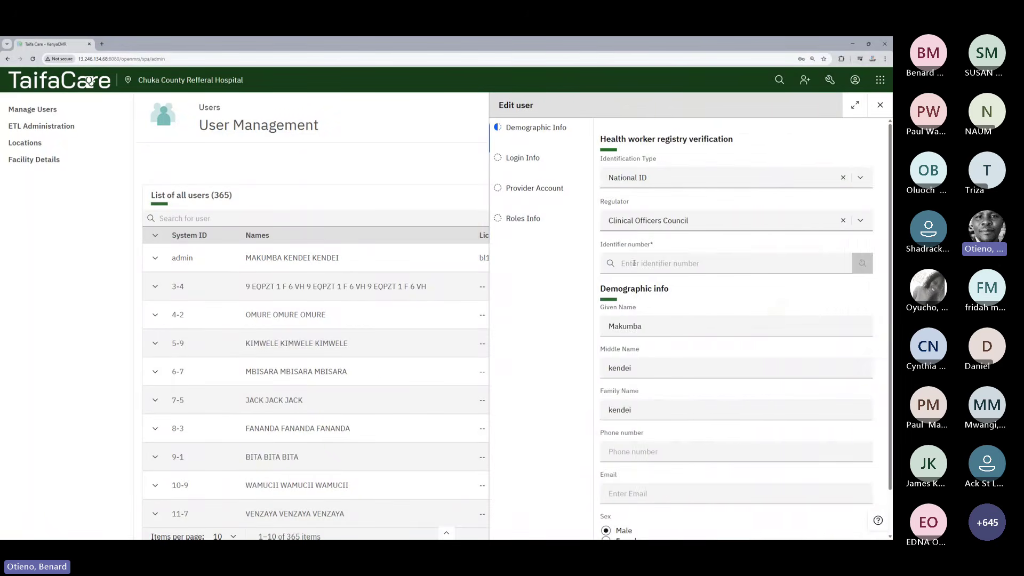
{"action": "left_click", "coordinate": [523, 218]}
{"action": "scroll", "coordinate": [778, 288], "scroll_direction": "down", "scroll_amount": 3}
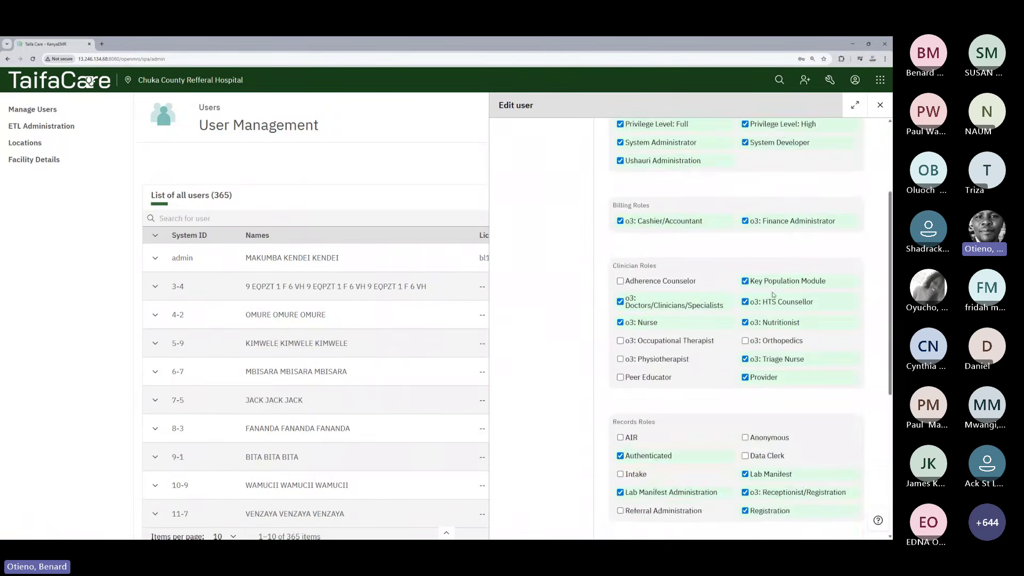
{"action": "scroll", "coordinate": [774, 294], "scroll_direction": "down", "scroll_amount": 5}
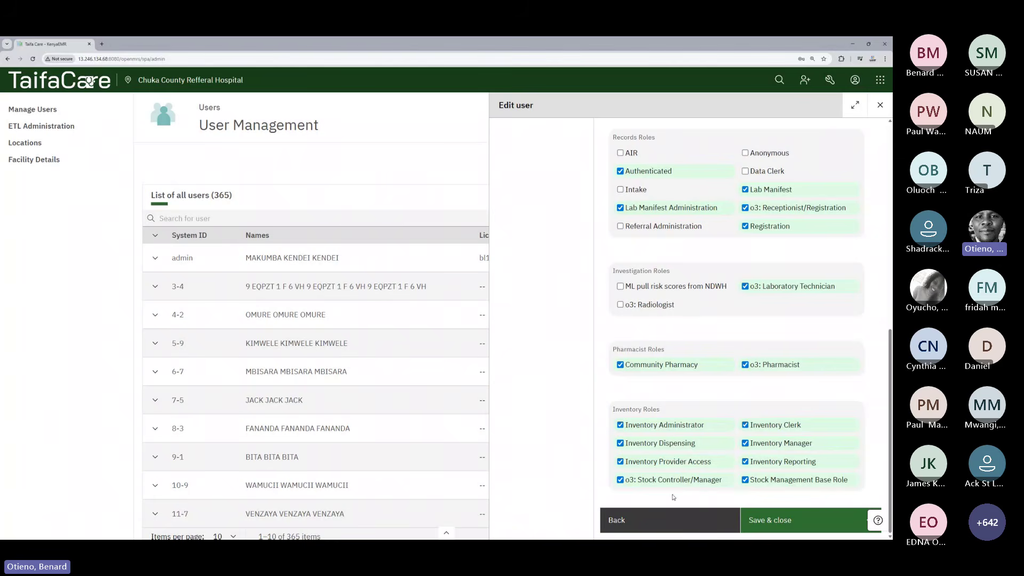
{"action": "scroll", "coordinate": [714, 422], "scroll_direction": "up", "scroll_amount": 3}
{"action": "scroll", "coordinate": [714, 423], "scroll_direction": "up", "scroll_amount": 3}
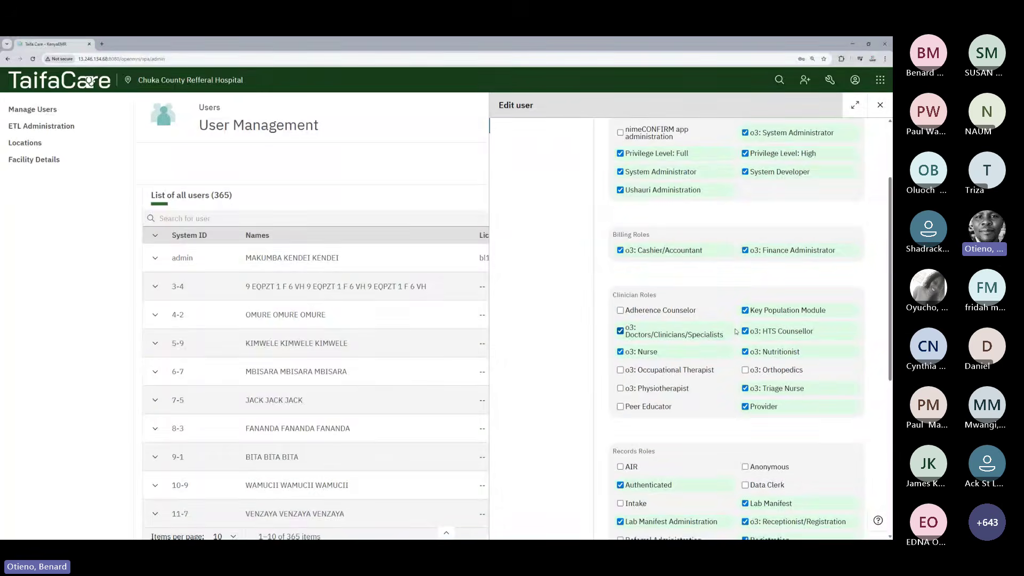
{"action": "scroll", "coordinate": [680, 406], "scroll_direction": "down", "scroll_amount": 5}
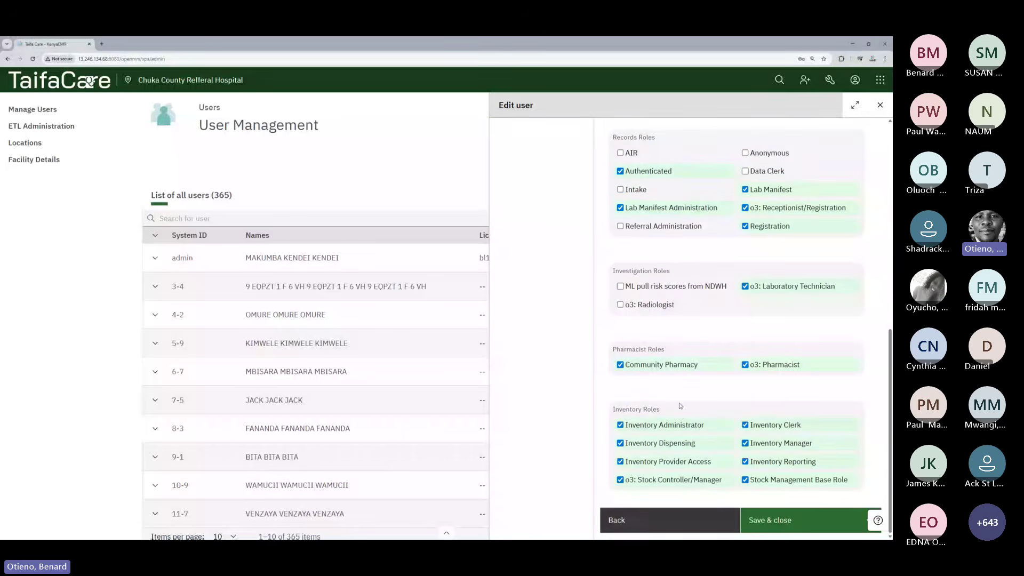
{"action": "left_click", "coordinate": [663, 521]}
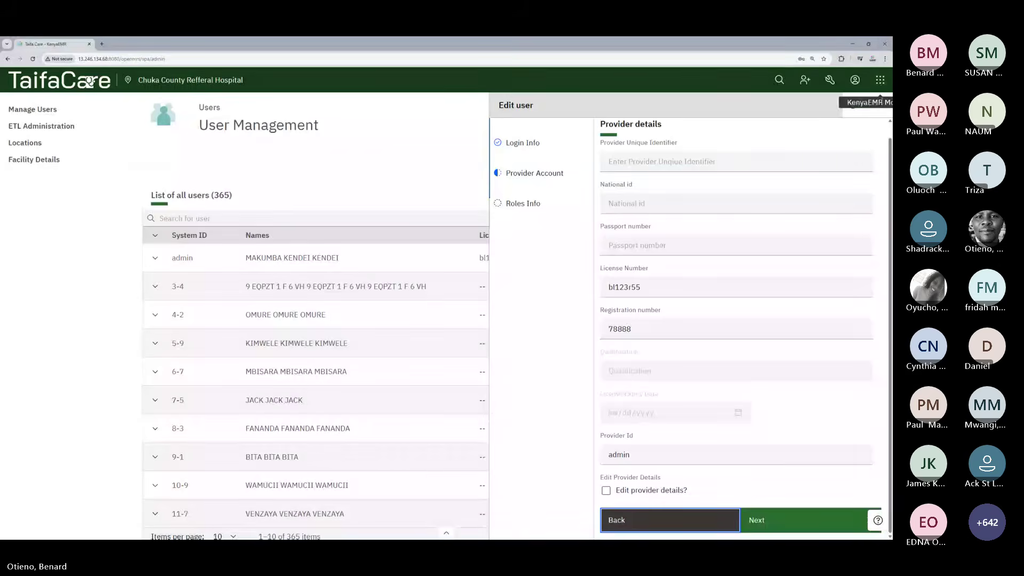
{"action": "left_click", "coordinate": [880, 105]}
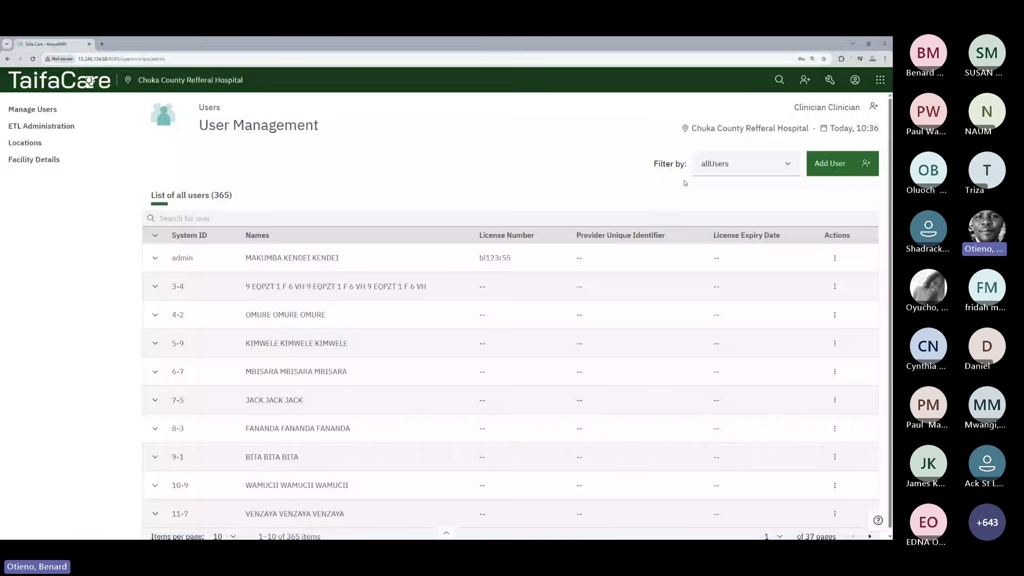
Start a new user with given name Test, middle name Stock, family name Manager and sex Male, and proceed to the login details
{"action": "left_click", "coordinate": [836, 164]}
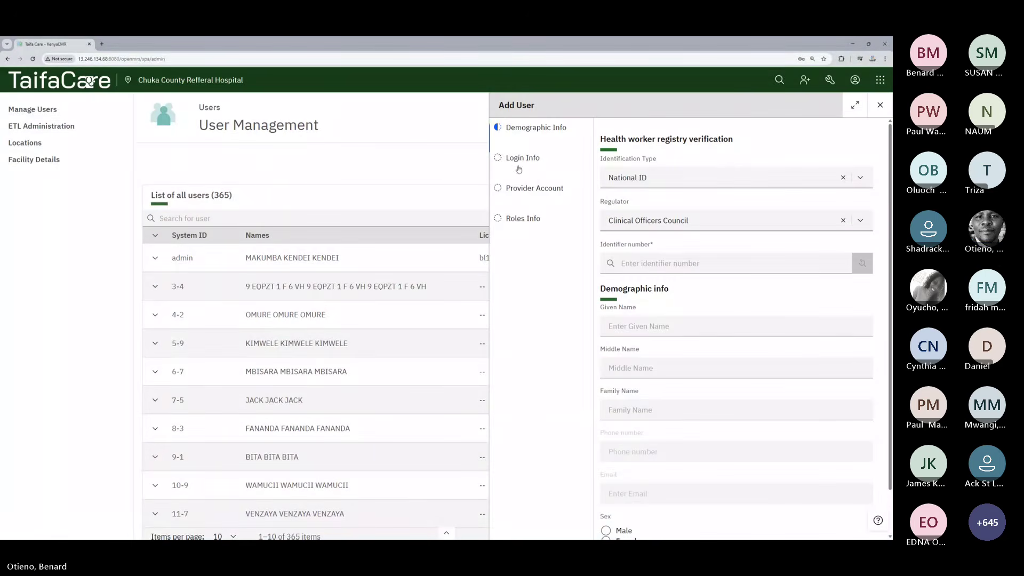
{"action": "left_click", "coordinate": [666, 325]}
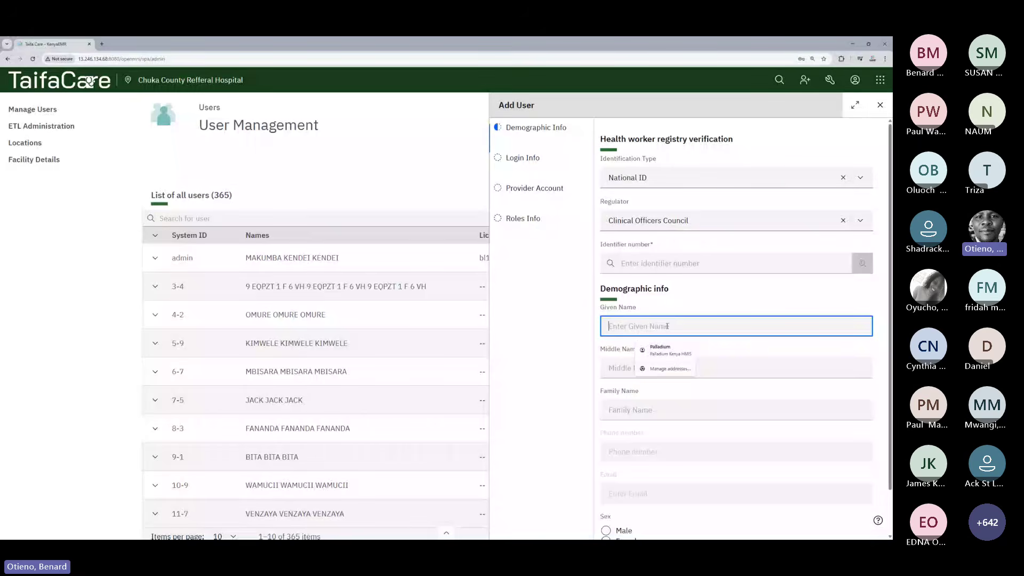
{"action": "type", "text": "Test"}
{"action": "key", "text": "Tab"}
{"action": "type", "text": "Stock"}
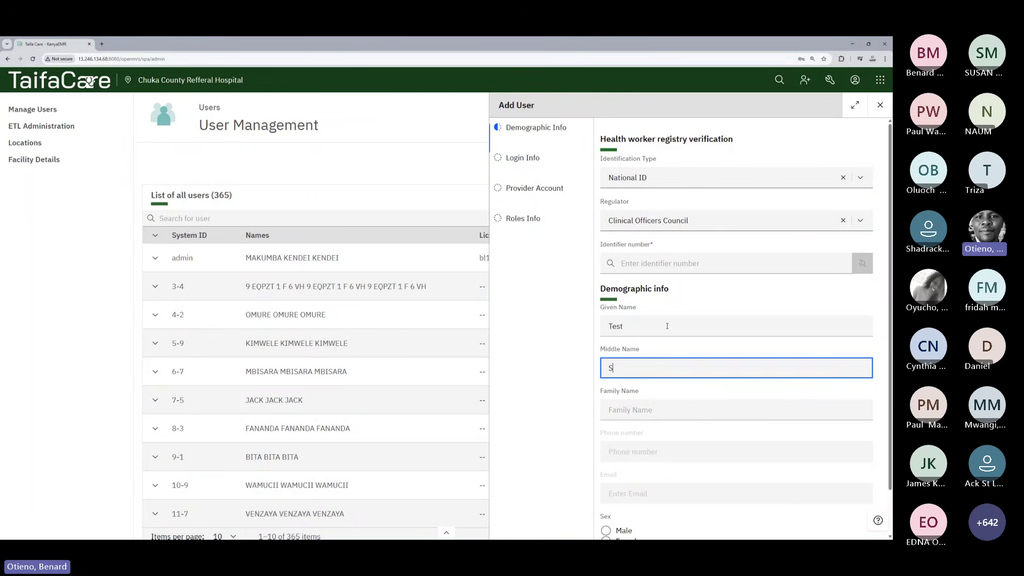
{"action": "key", "text": "Tab"}
{"action": "type", "text": "Manager"}
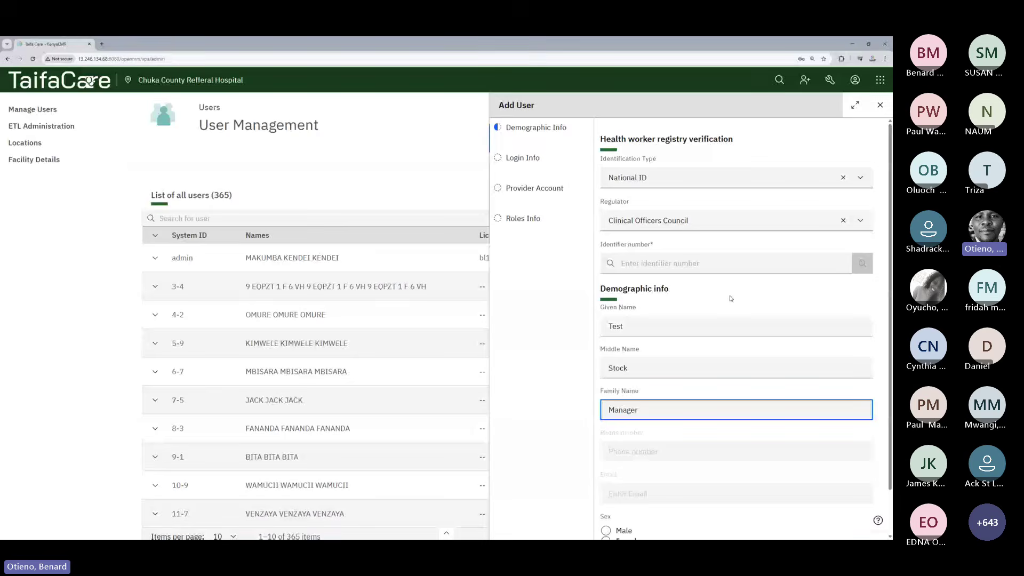
{"action": "scroll", "coordinate": [679, 393], "scroll_direction": "down", "scroll_amount": 2}
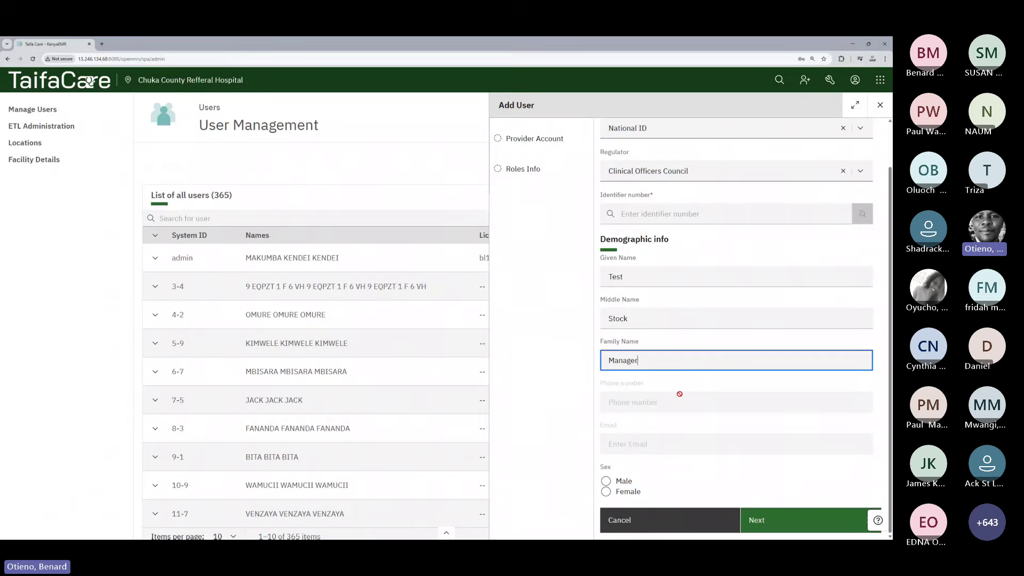
{"action": "left_click", "coordinate": [606, 481]}
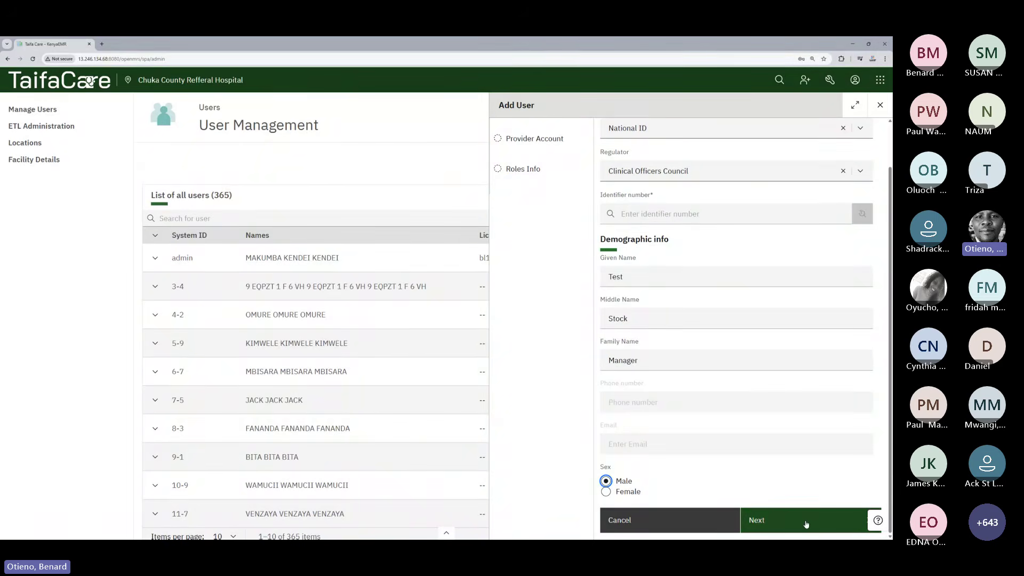
{"action": "left_click", "coordinate": [806, 525]}
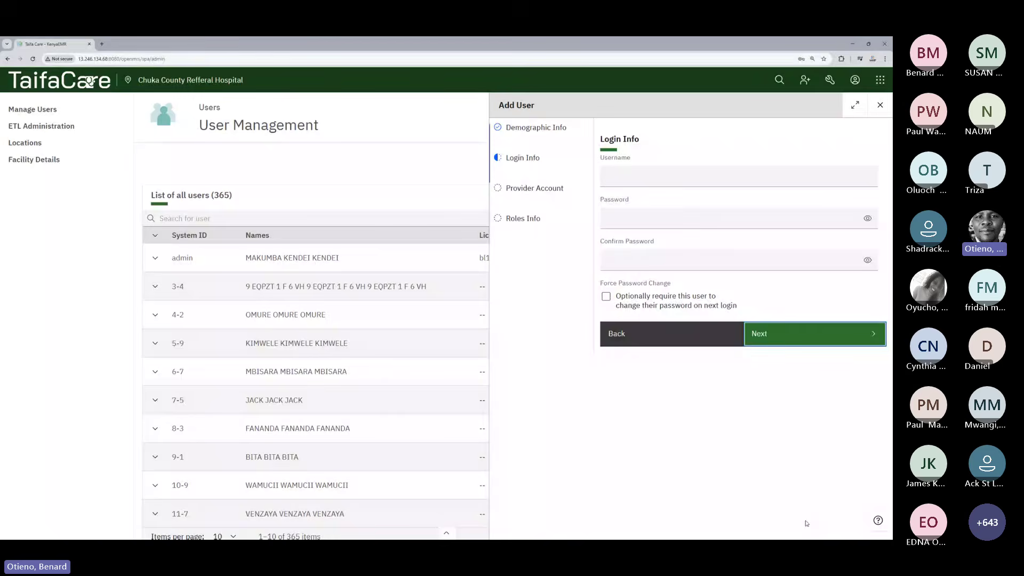
Set the new user's username to Teststock, enter and confirm the account password, and proceed to the provider details
{"action": "left_click", "coordinate": [656, 171]}
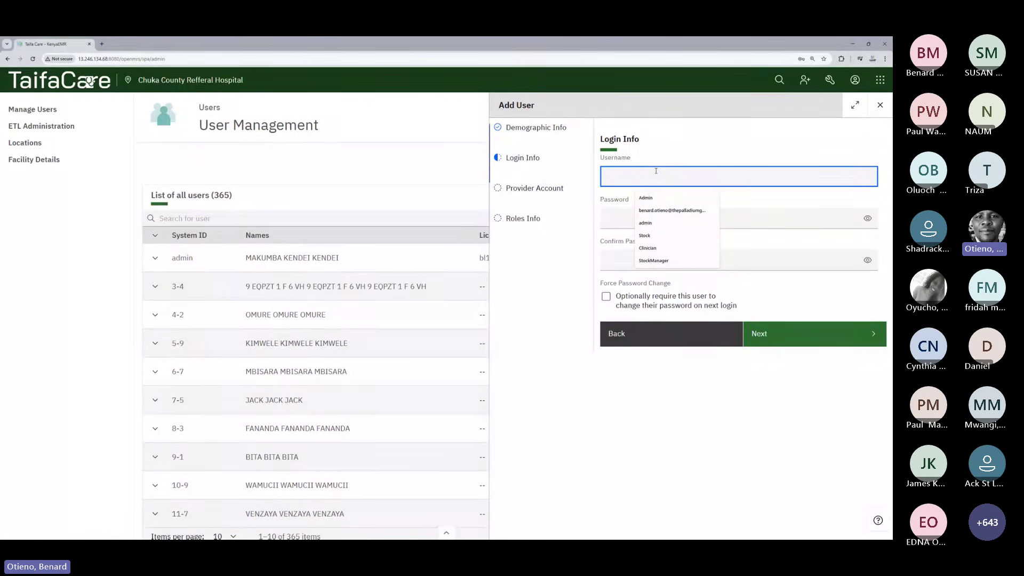
{"action": "type", "text": "Test"}
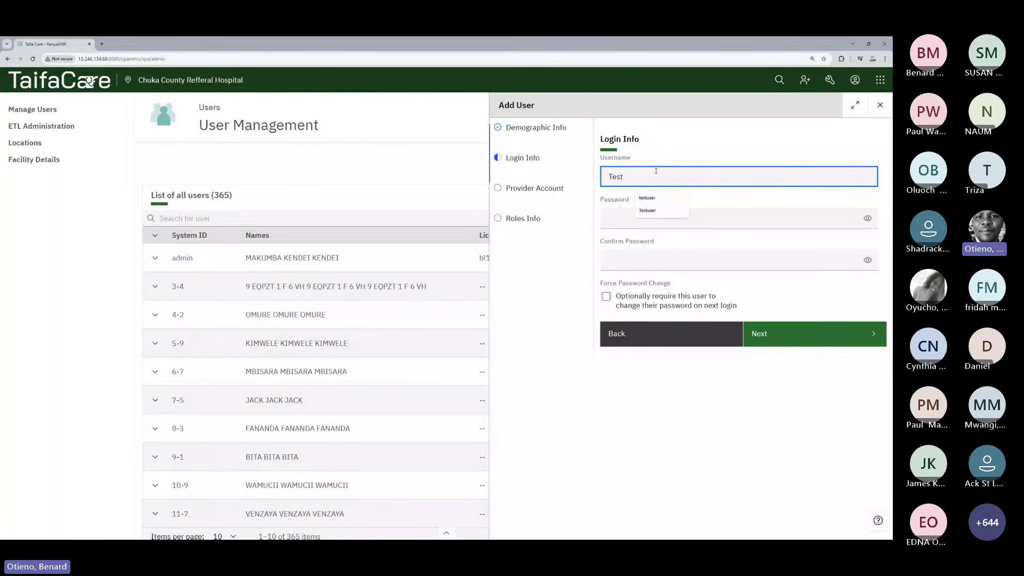
{"action": "type", "text": "stock"}
{"action": "left_click", "coordinate": [630, 216]}
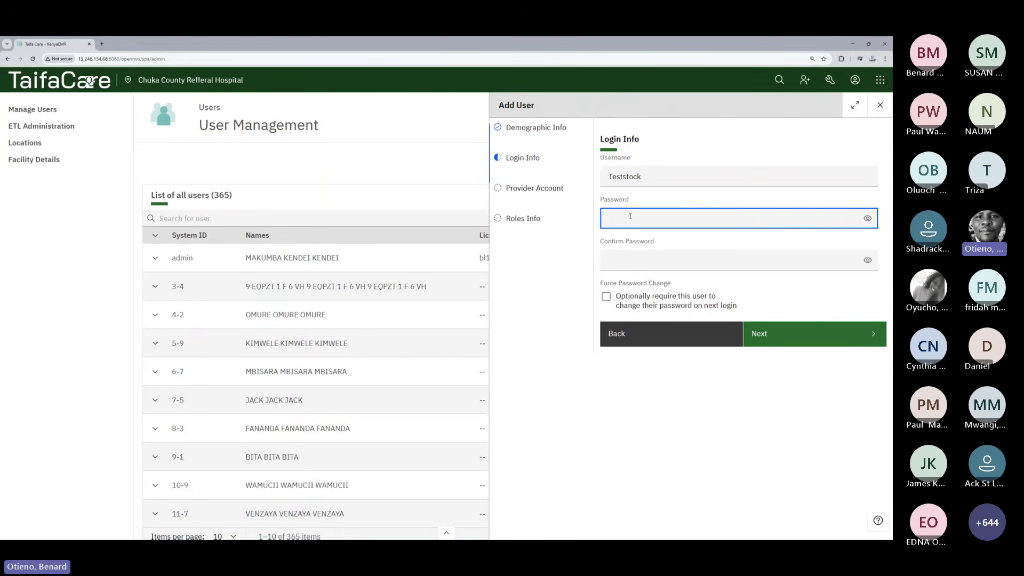
{"action": "type", "text": "•••••"}
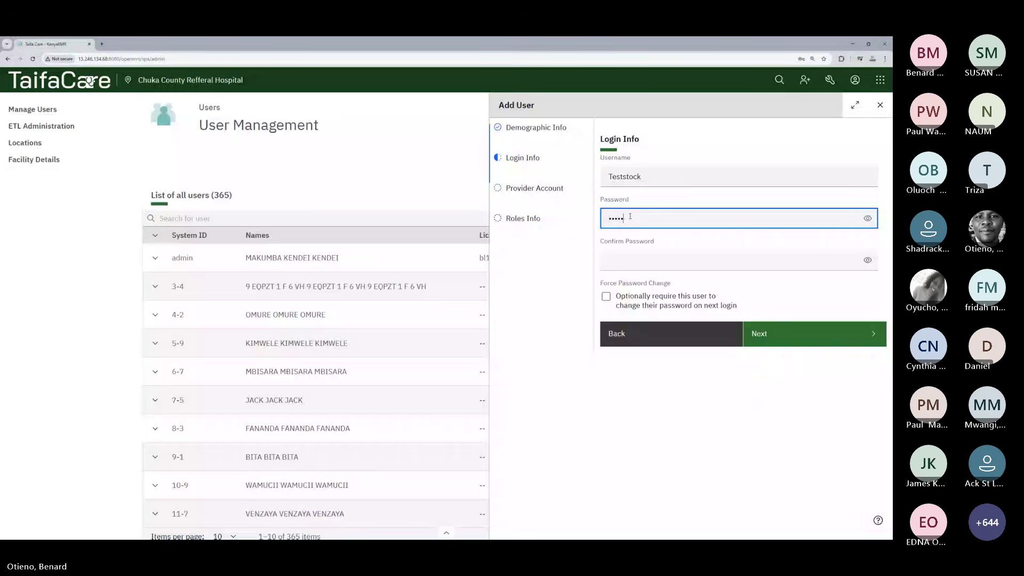
{"action": "type", "text": "••••"}
{"action": "key", "text": "Tab"}
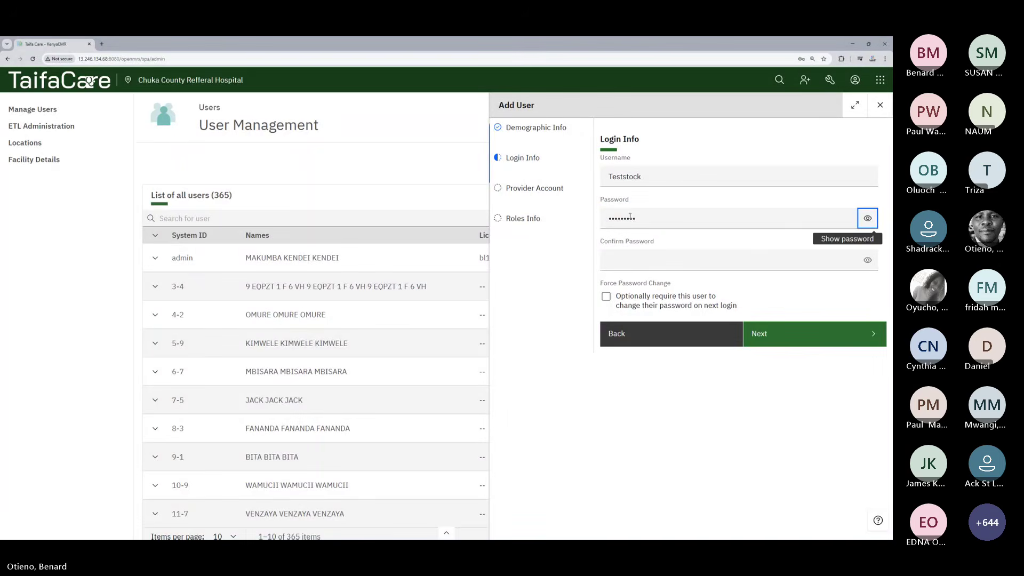
{"action": "key", "text": "Tab"}
{"action": "type", "text": "•••"}
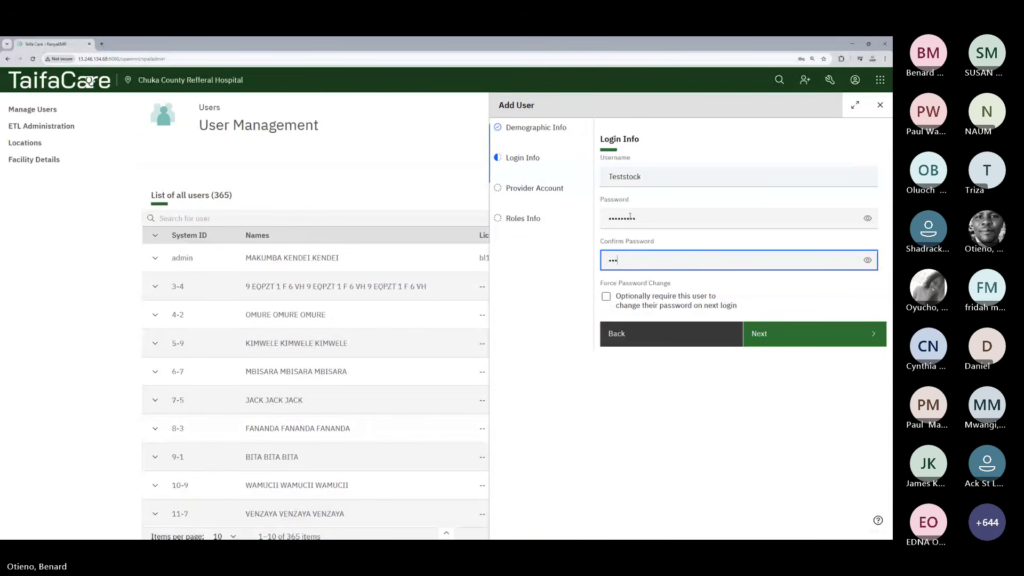
{"action": "type", "text": "••••••"}
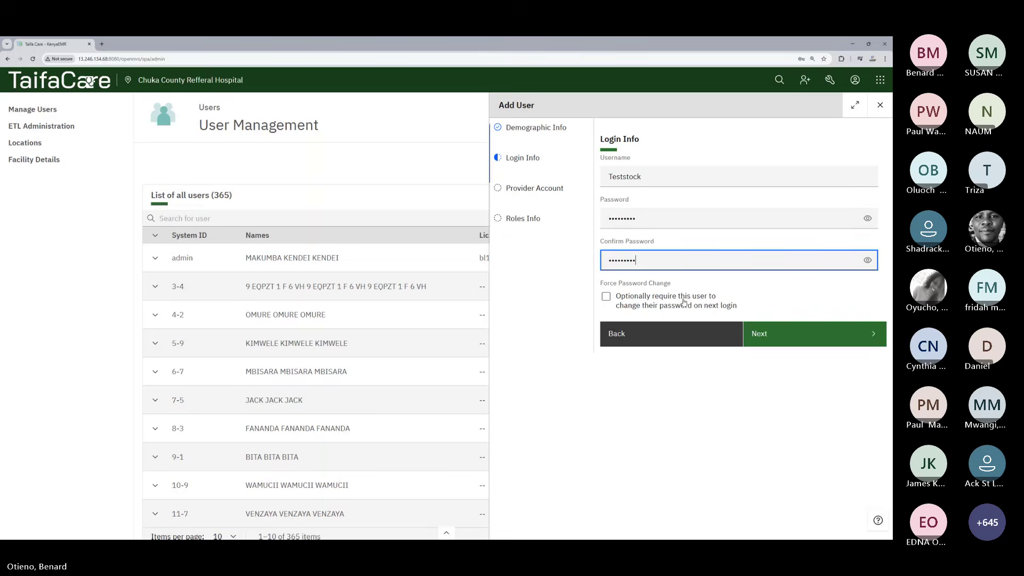
{"action": "left_click", "coordinate": [780, 340]}
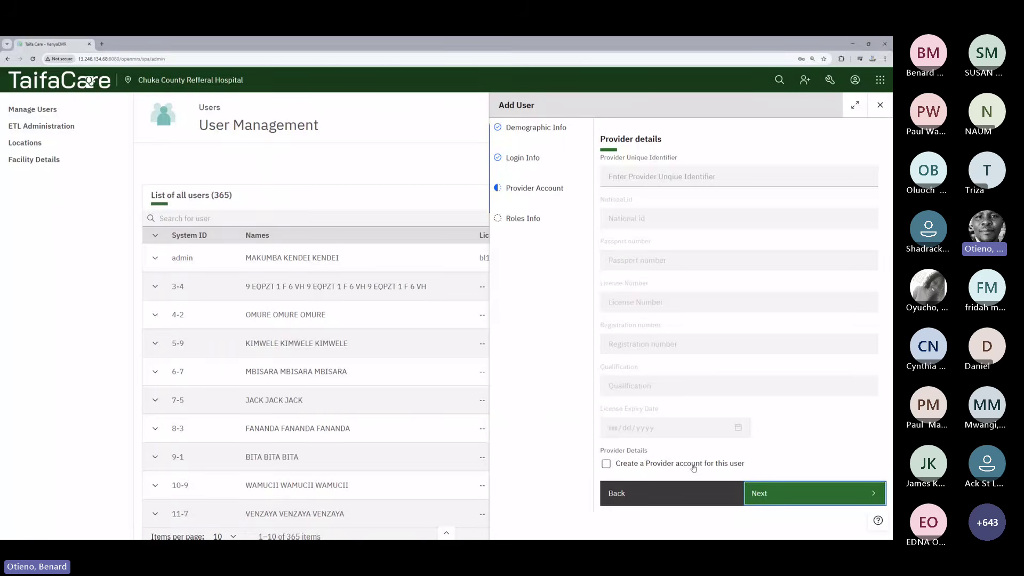
Enable creating a provider account for the new user and proceed to the role selection
{"action": "left_click", "coordinate": [742, 468]}
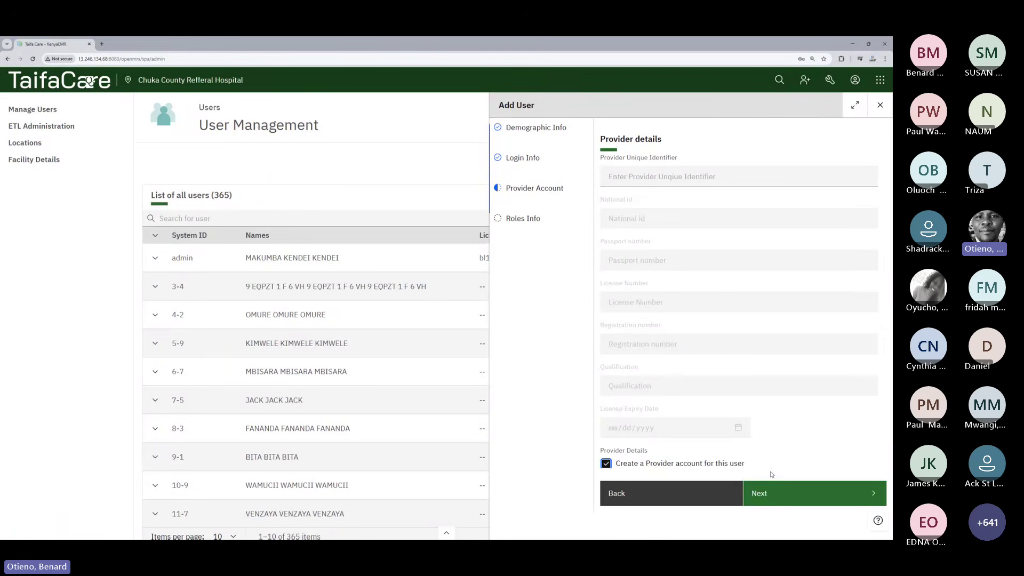
{"action": "left_click", "coordinate": [771, 492]}
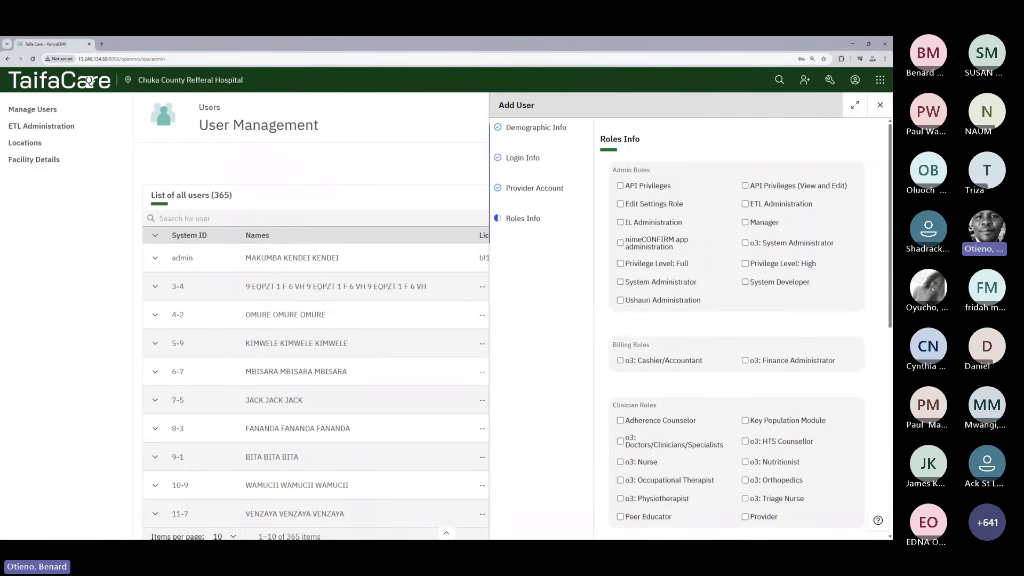
{"action": "key", "text": "super+d"}
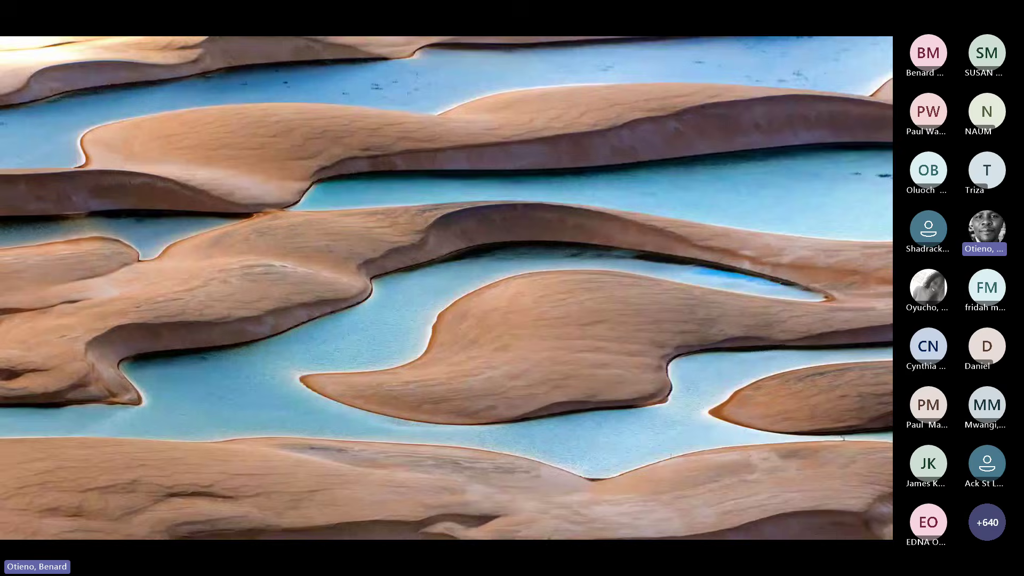
Assign the new user the roles API Privileges, API Privileges (View and Edit), Authenticated and o3: Pharmacist
{"action": "key", "text": "super+d"}
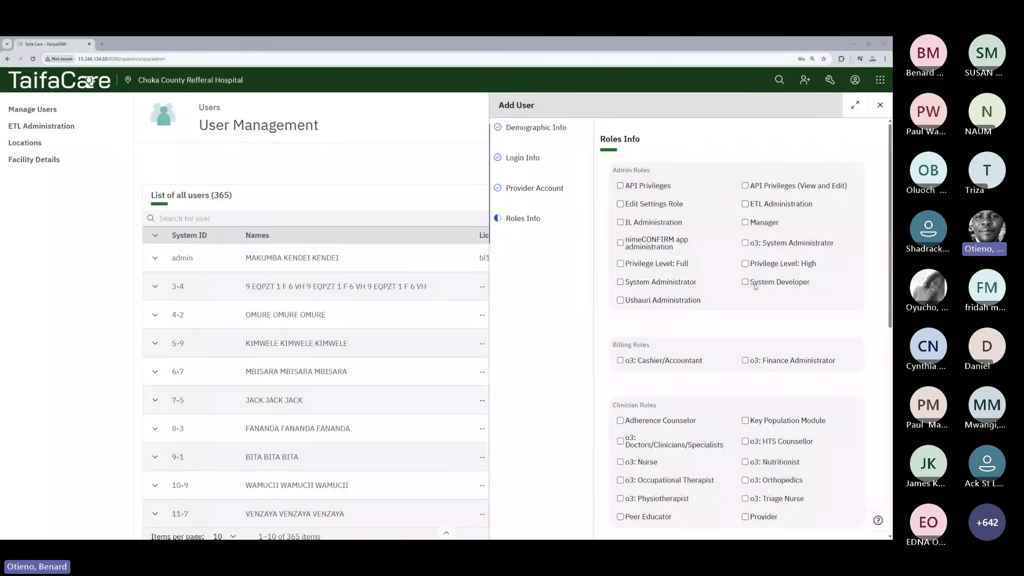
{"action": "left_click", "coordinate": [640, 186]}
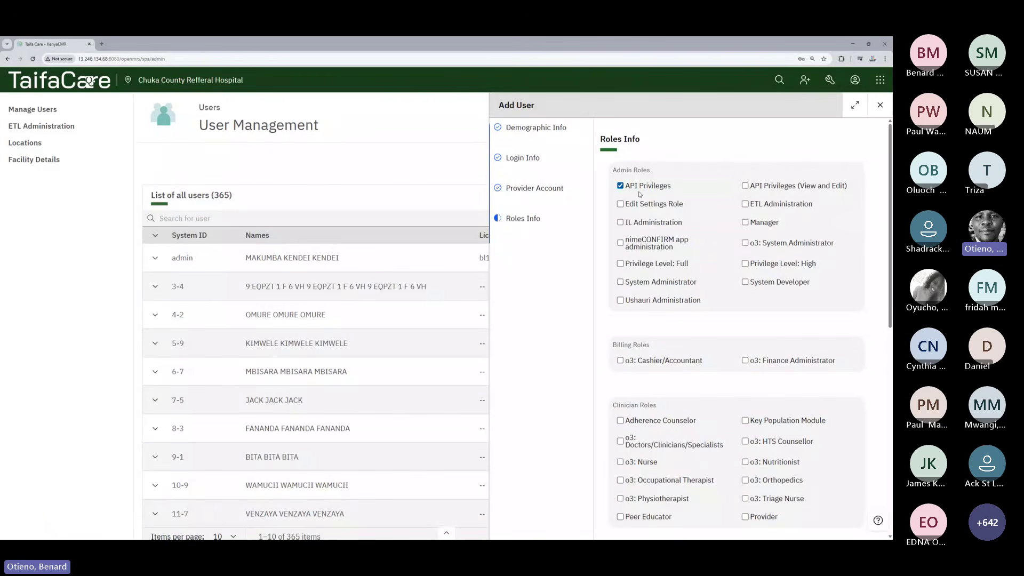
{"action": "left_click", "coordinate": [747, 187]}
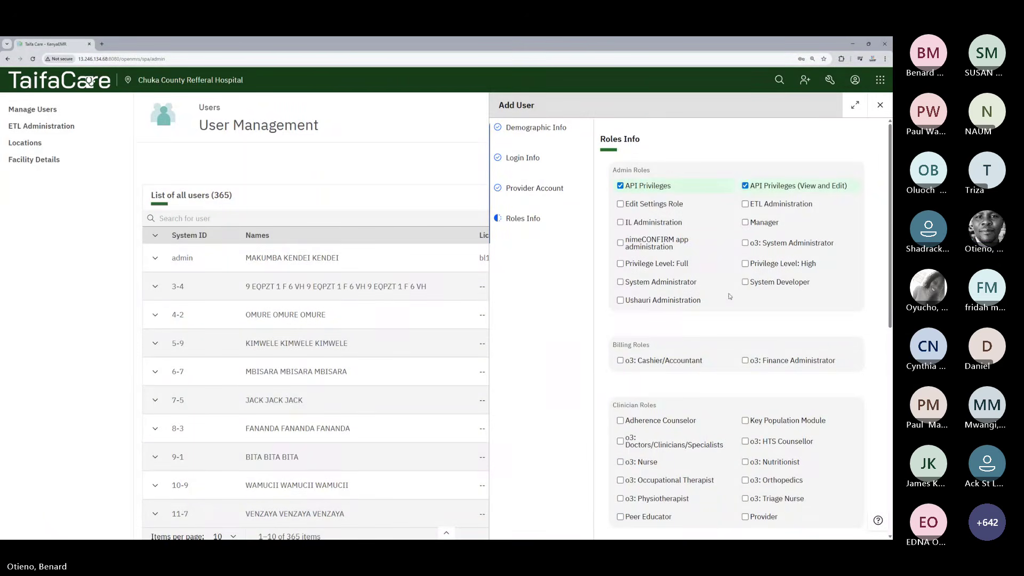
{"action": "scroll", "coordinate": [701, 331], "scroll_direction": "down", "scroll_amount": 1}
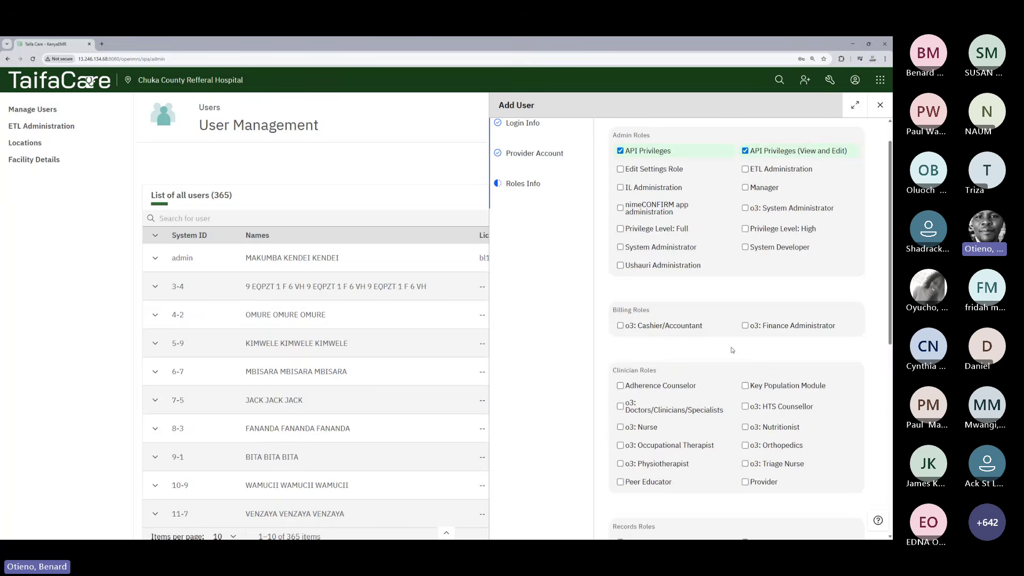
{"action": "scroll", "coordinate": [745, 353], "scroll_direction": "down", "scroll_amount": 4}
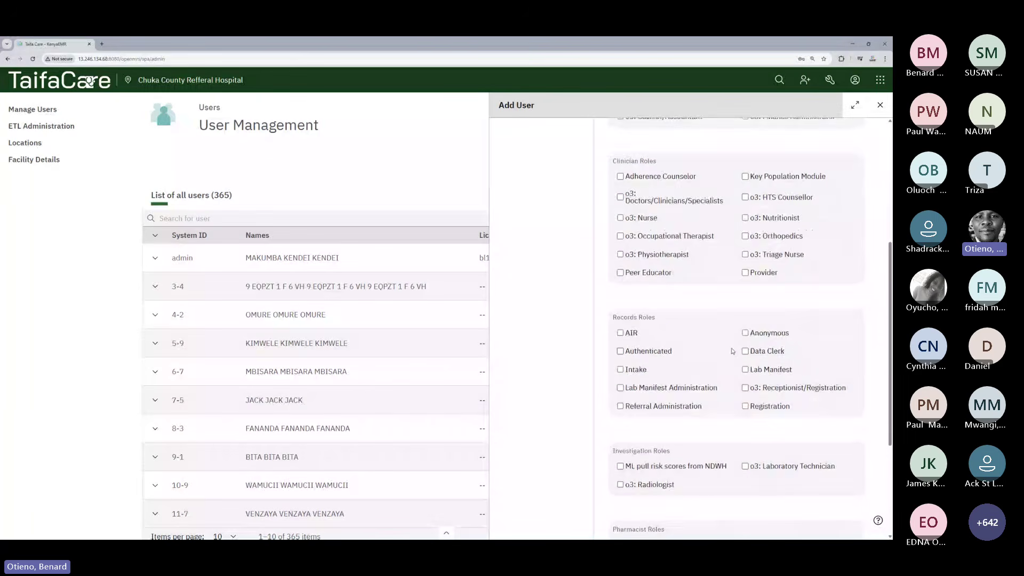
{"action": "scroll", "coordinate": [713, 354], "scroll_direction": "down", "scroll_amount": 3}
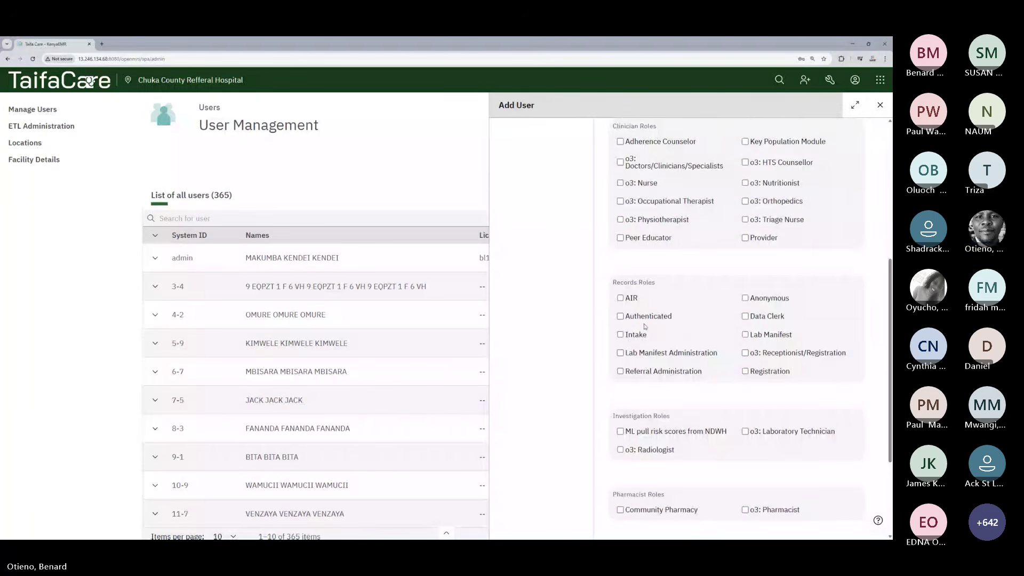
{"action": "left_click", "coordinate": [620, 171]}
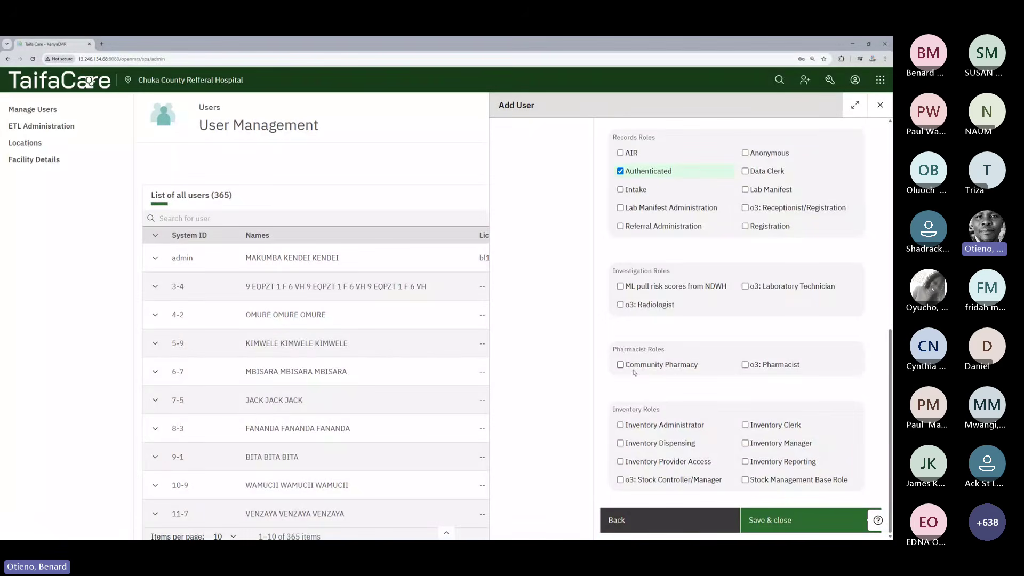
{"action": "left_click", "coordinate": [746, 365]}
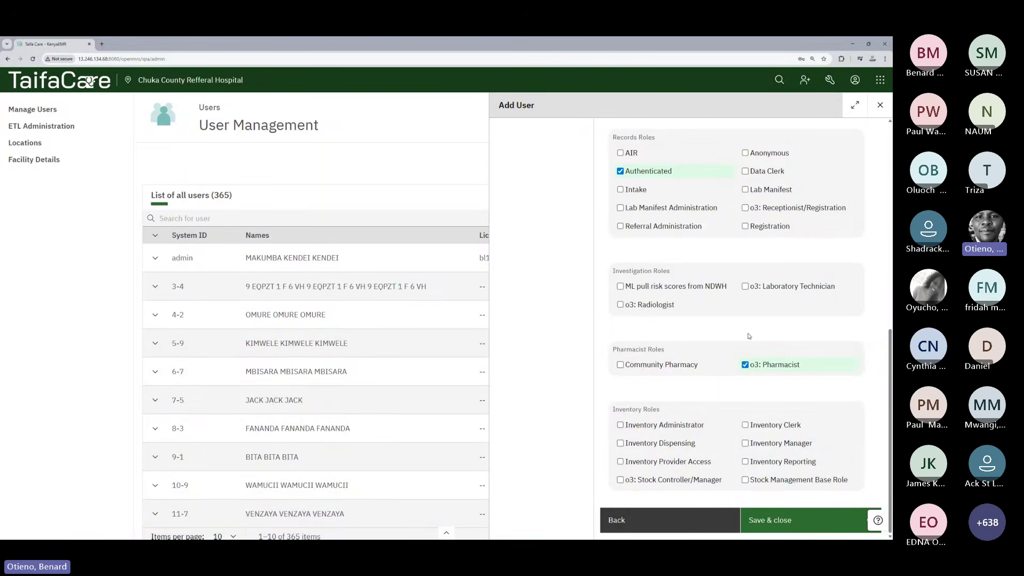
Assign all eight inventory roles, from Inventory Administrator to Stock Management Base Role, review the full role selection and save the new user
{"action": "left_click", "coordinate": [620, 425]}
{"action": "left_click", "coordinate": [621, 444]}
{"action": "left_click", "coordinate": [621, 462]}
{"action": "left_click", "coordinate": [620, 480]}
{"action": "left_click", "coordinate": [745, 480]}
{"action": "left_click", "coordinate": [745, 462]}
{"action": "left_click", "coordinate": [746, 444]}
{"action": "left_click", "coordinate": [745, 425]}
{"action": "scroll", "coordinate": [856, 352], "scroll_direction": "up", "scroll_amount": 10}
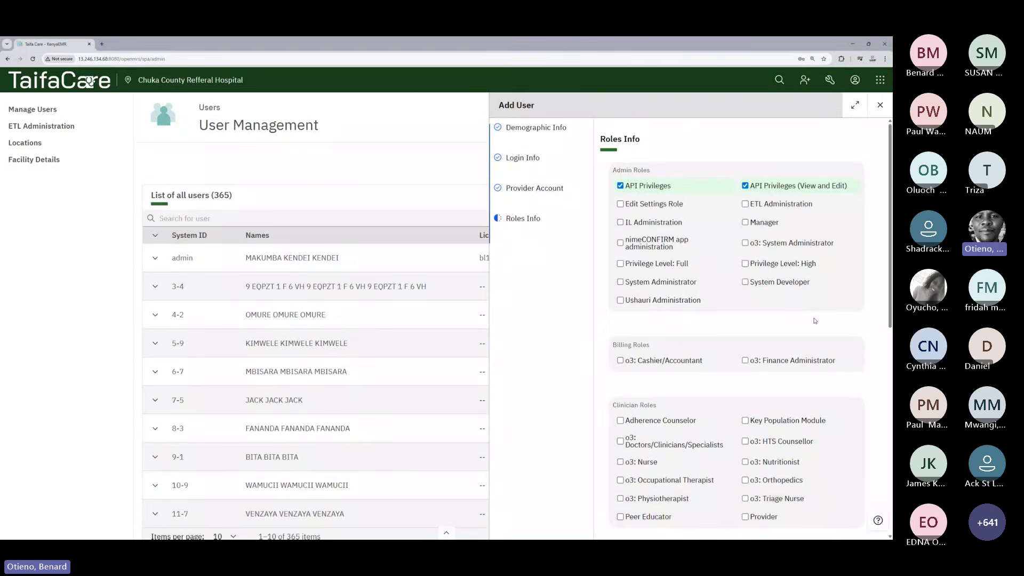
{"action": "scroll", "coordinate": [815, 320], "scroll_direction": "down", "scroll_amount": 10}
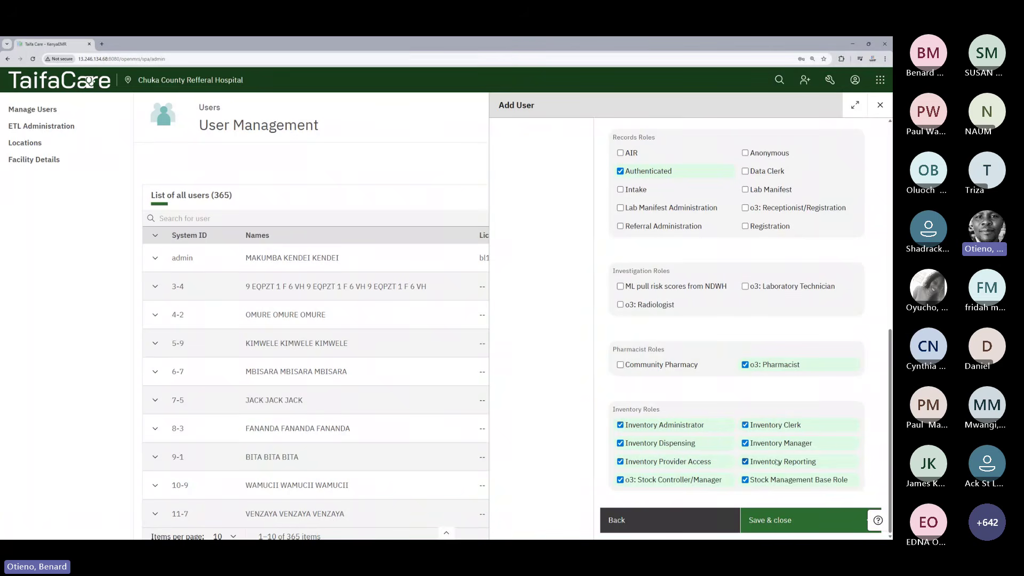
{"action": "left_click", "coordinate": [786, 522]}
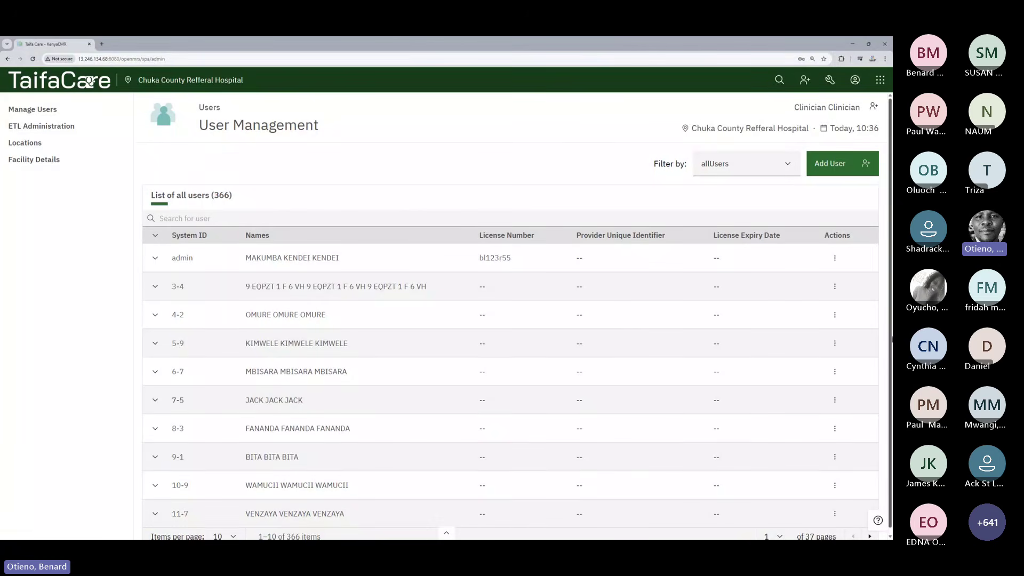
Search the user list for "test" and locate the new Test Stock Manager entry
{"action": "left_click", "coordinate": [391, 218]}
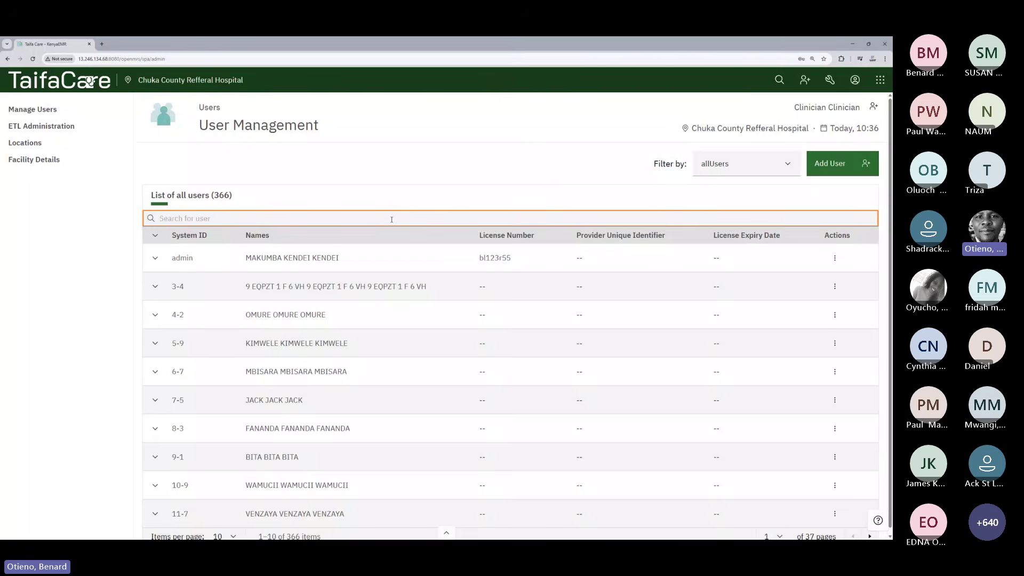
{"action": "type", "text": "tests"}
{"action": "key", "text": "BackSpace"}
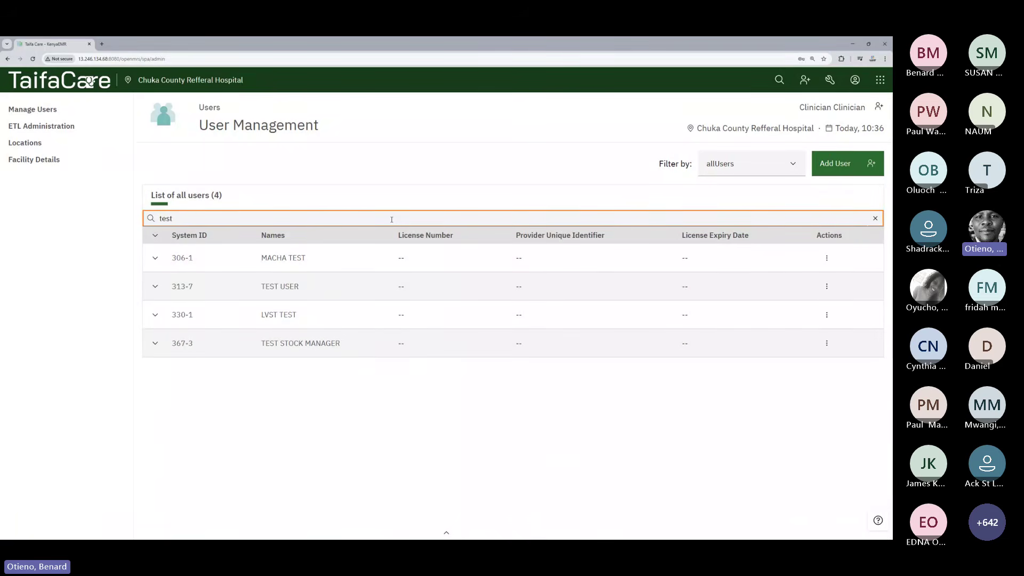
{"action": "left_click_drag", "start_coordinate": [257, 344], "coordinate": [353, 345]}
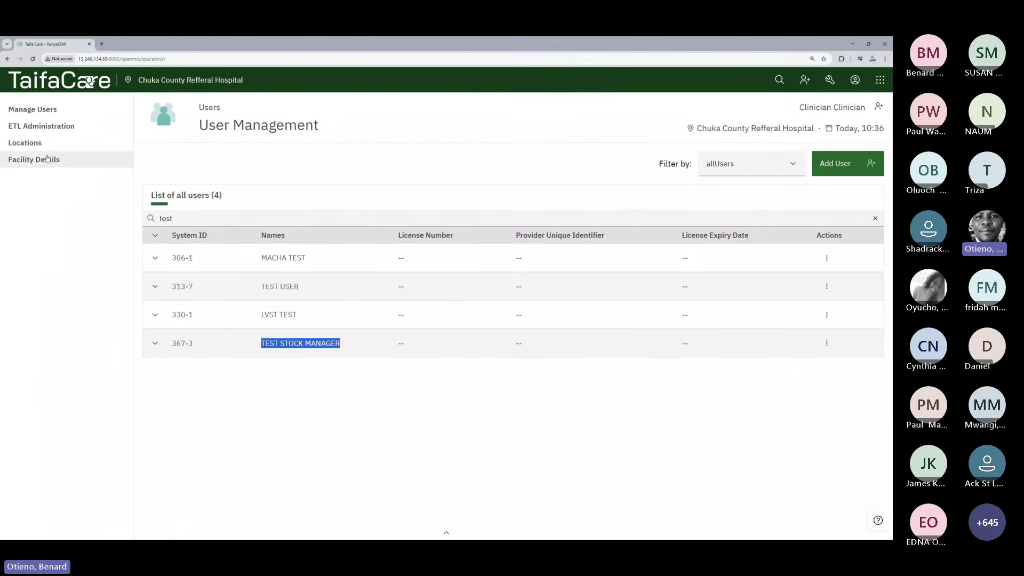
Go to the facility's locations and start a new location named Test Main Store
{"action": "left_click", "coordinate": [32, 143]}
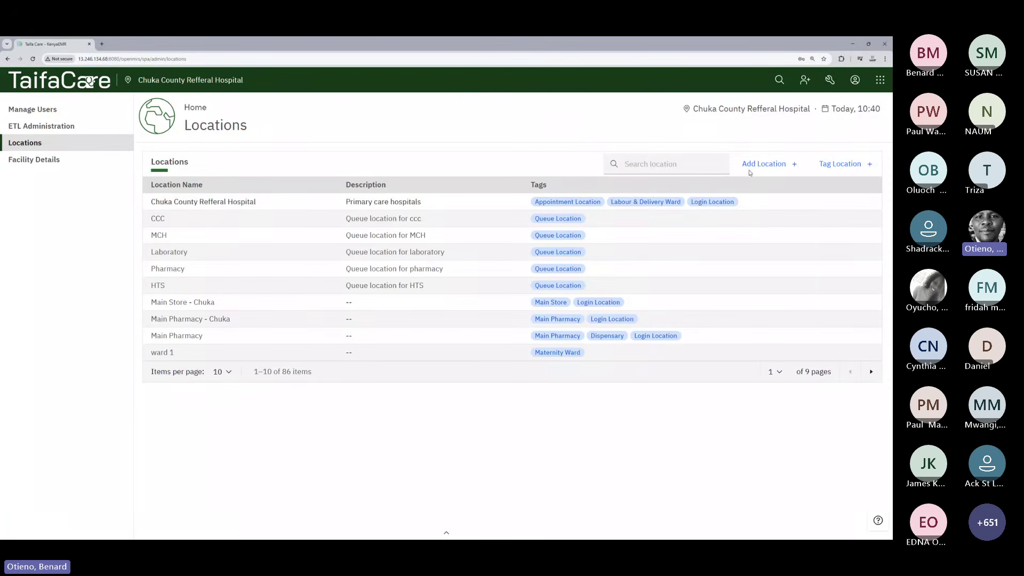
{"action": "left_click", "coordinate": [766, 164]}
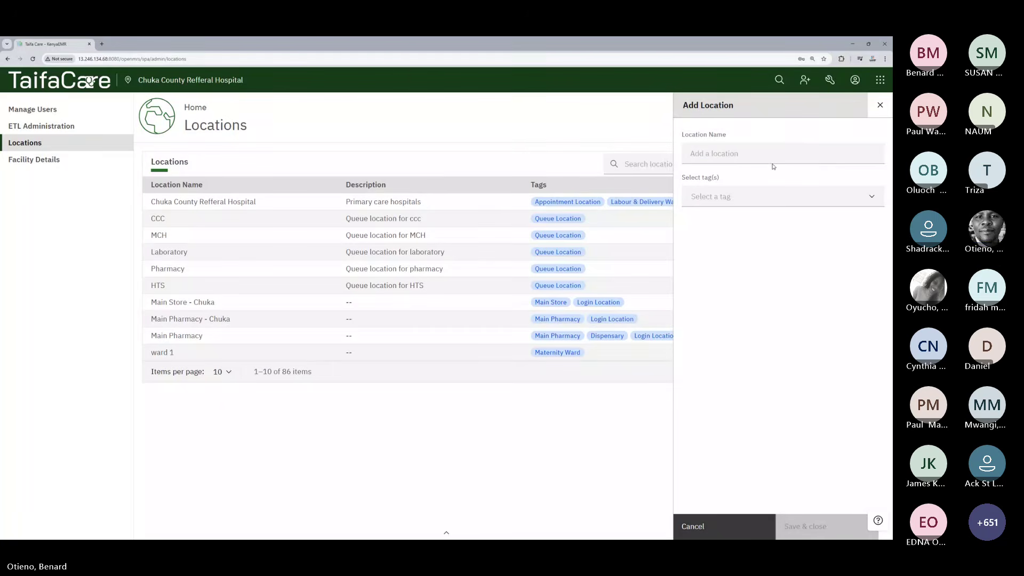
{"action": "left_click", "coordinate": [735, 153]}
{"action": "left_click", "coordinate": [735, 153]}
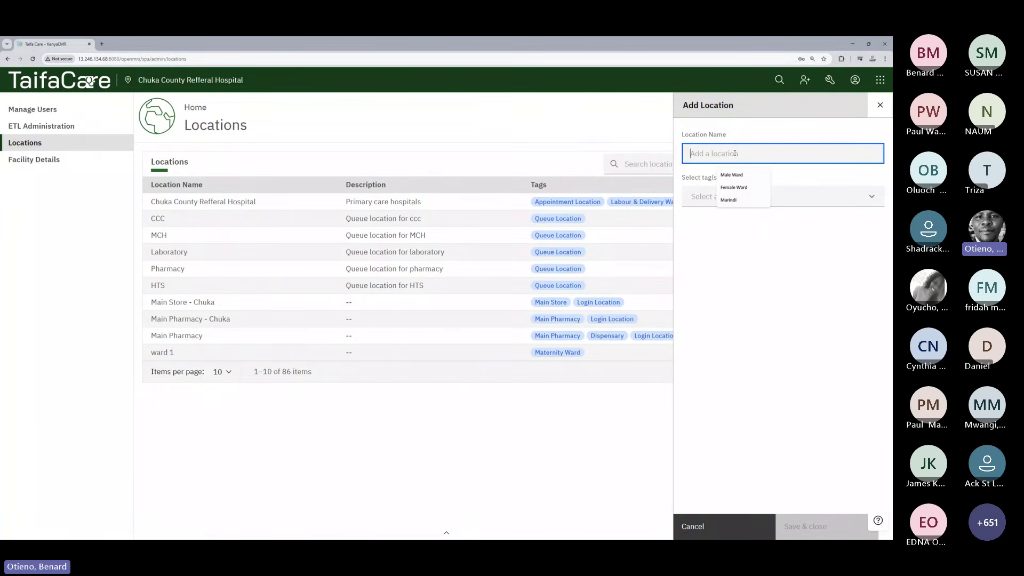
{"action": "type", "text": "Test"}
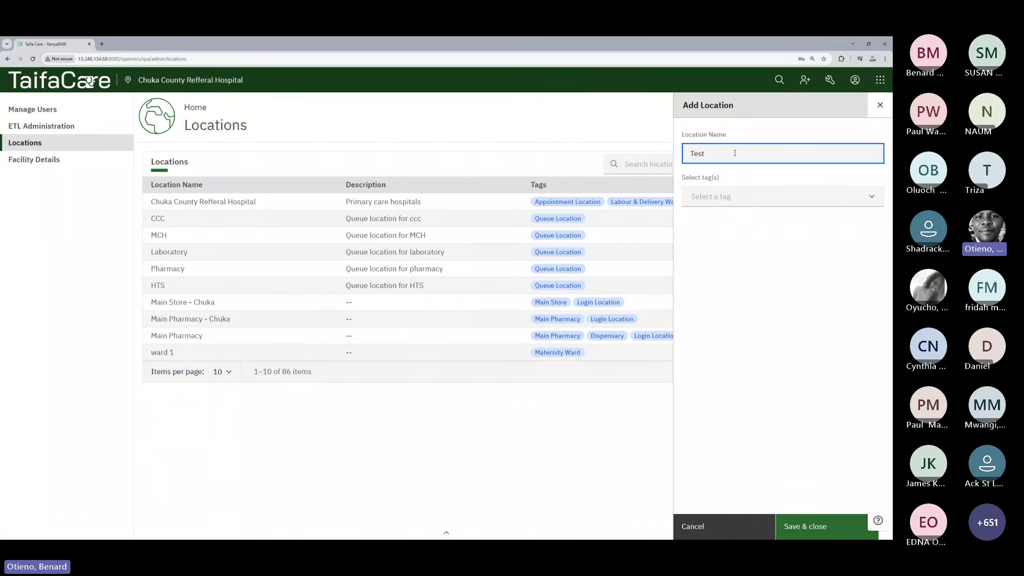
{"action": "type", "text": " Main Store"}
Tag the new location as Main Store and Login Location, and try to save it
{"action": "left_click", "coordinate": [737, 199]}
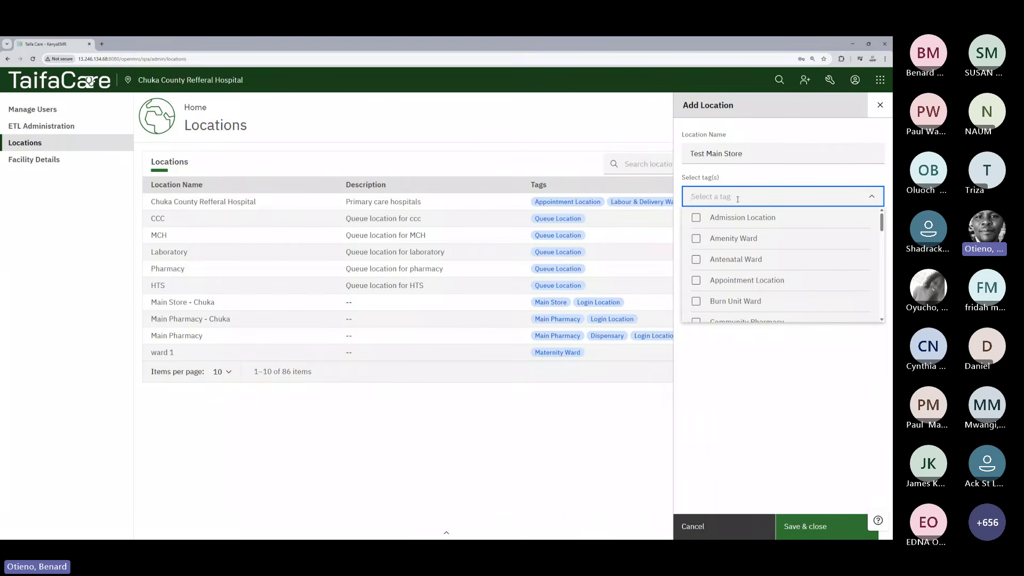
{"action": "type", "text": "main"}
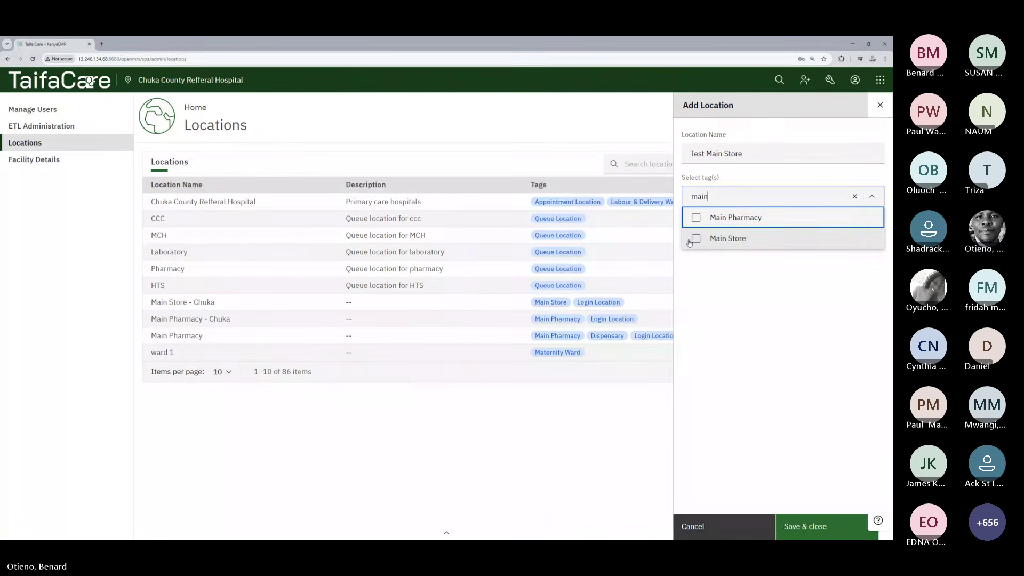
{"action": "left_click", "coordinate": [697, 240]}
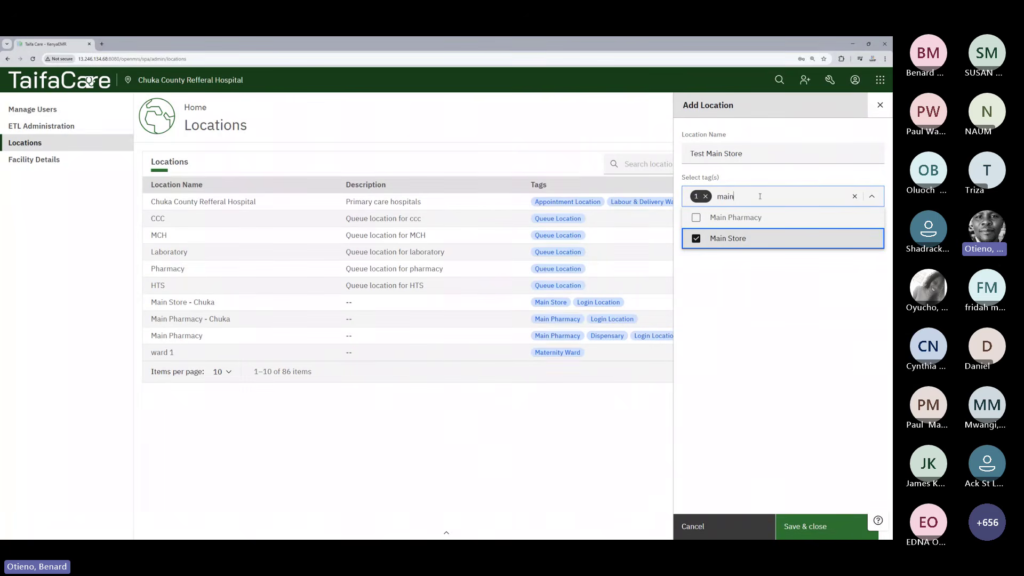
{"action": "key", "text": "BackSpace"}
{"action": "key", "text": "BackSpace"}
{"action": "key", "text": "BackSpace"}
{"action": "key", "text": "BackSpace"}
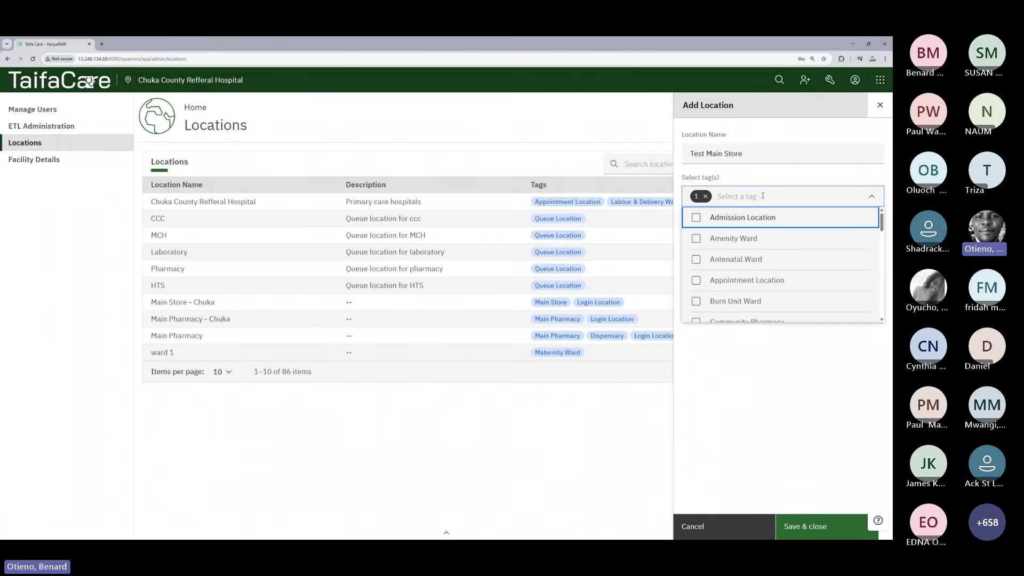
{"action": "type", "text": "log"}
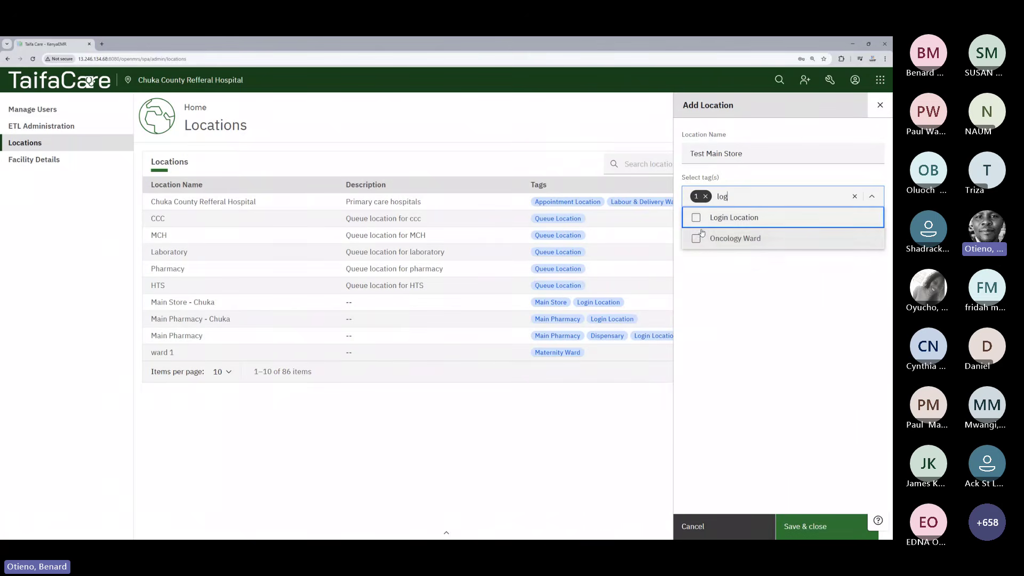
{"action": "left_click", "coordinate": [747, 218]}
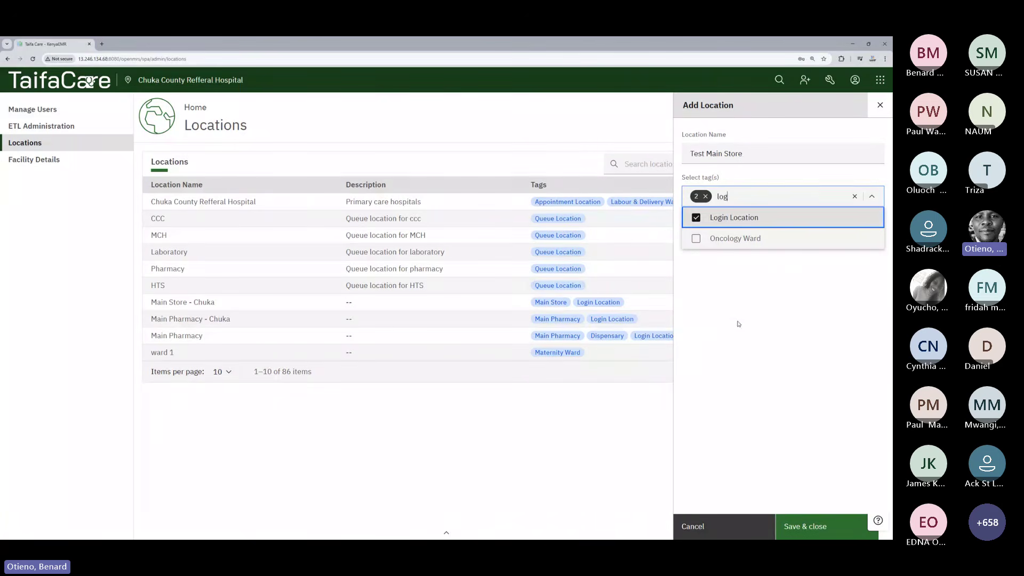
{"action": "left_click", "coordinate": [773, 316]}
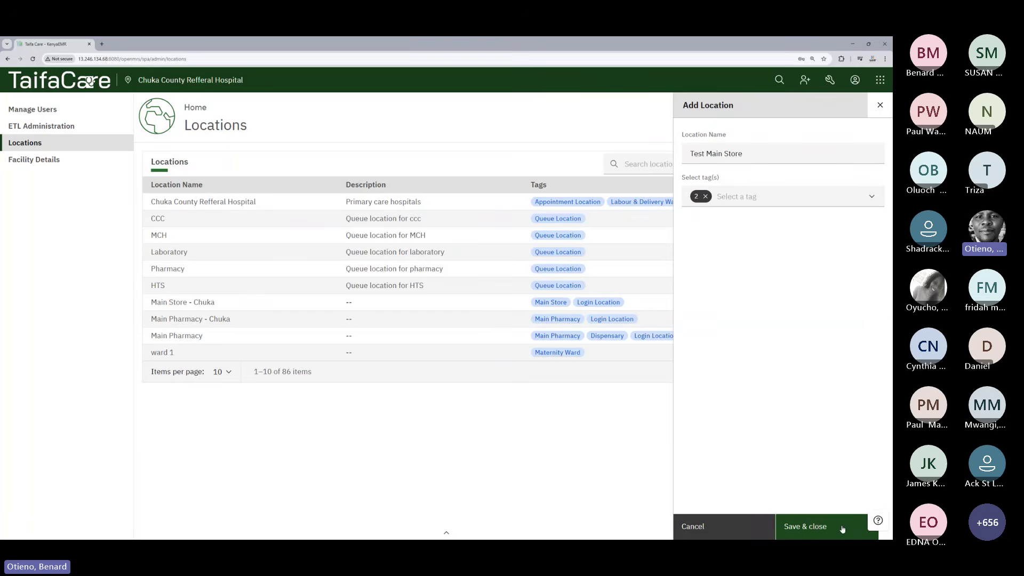
{"action": "left_click", "coordinate": [810, 527]}
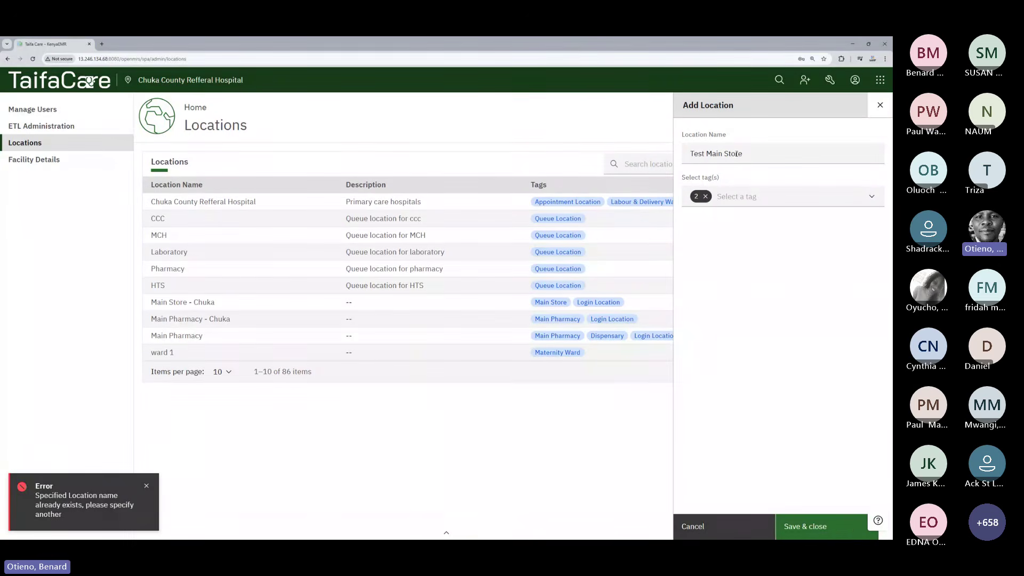
Change the new location's name to Training Main Store, save it and dismiss the error notification
{"action": "double_click", "coordinate": [701, 154]}
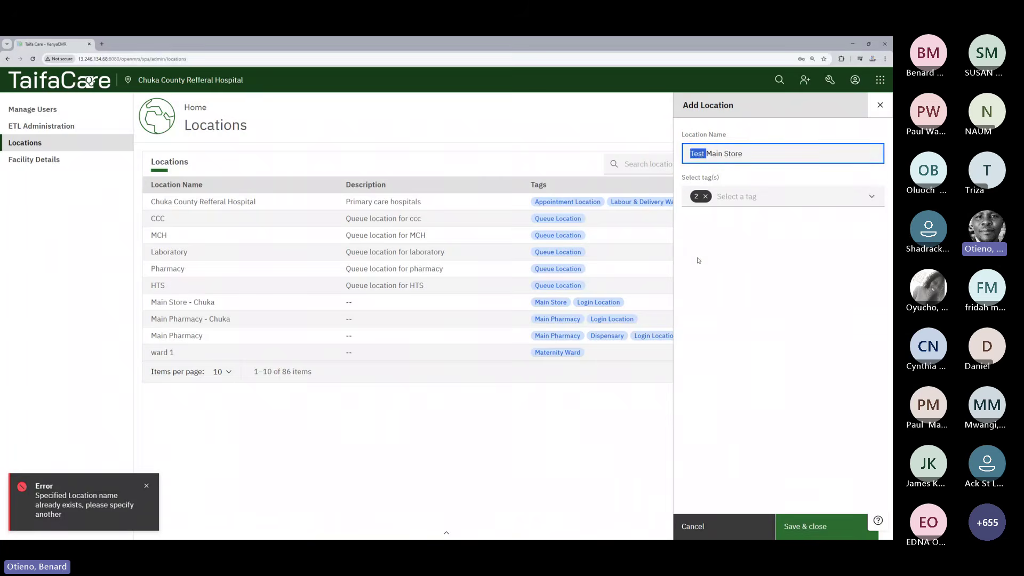
{"action": "type", "text": "Training"}
{"action": "left_click", "coordinate": [795, 516]}
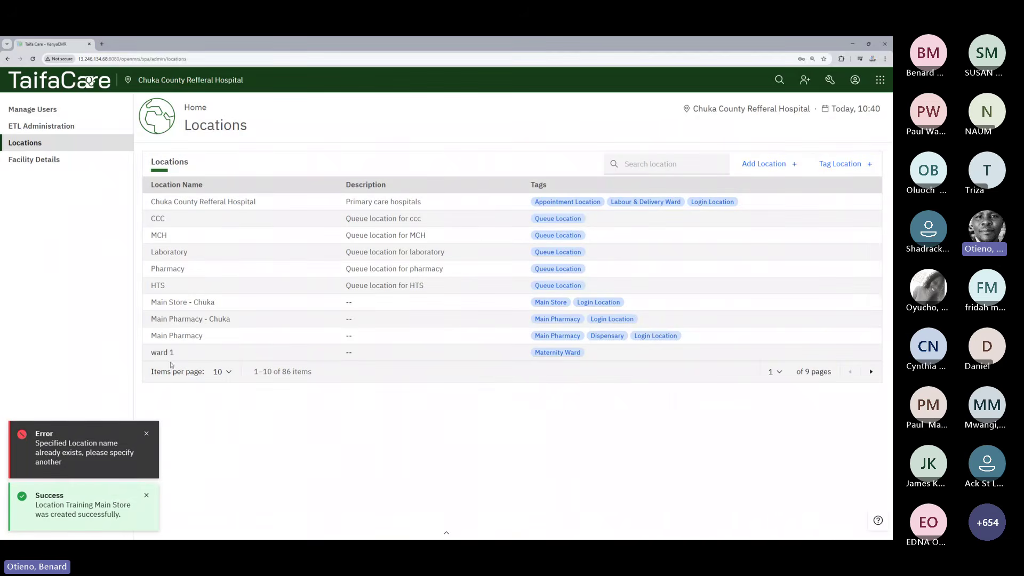
{"action": "left_click", "coordinate": [147, 433]}
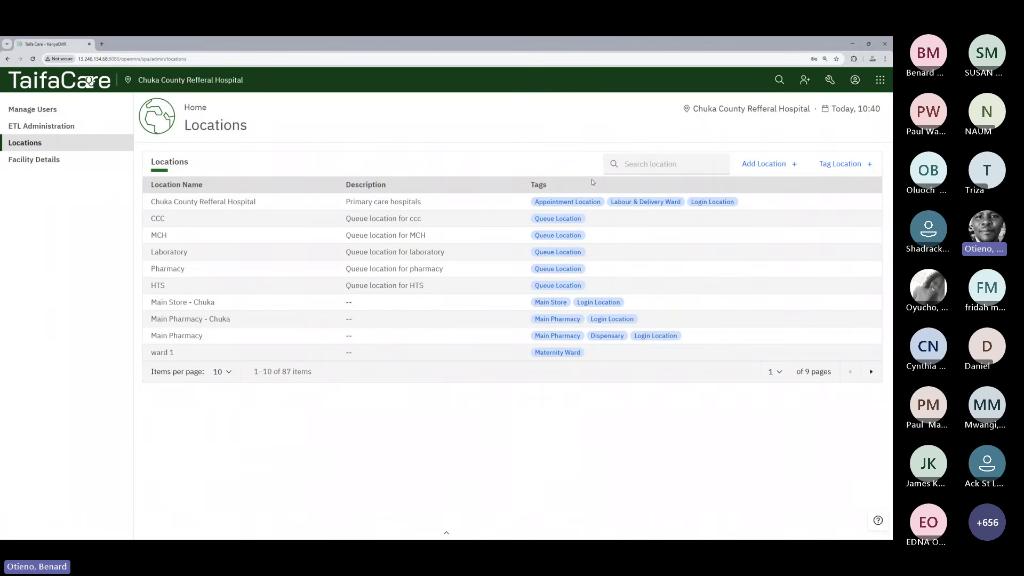
Search the locations for "test" and for "trai", and check the name and tags of the Training Main Store entry
{"action": "left_click", "coordinate": [667, 166]}
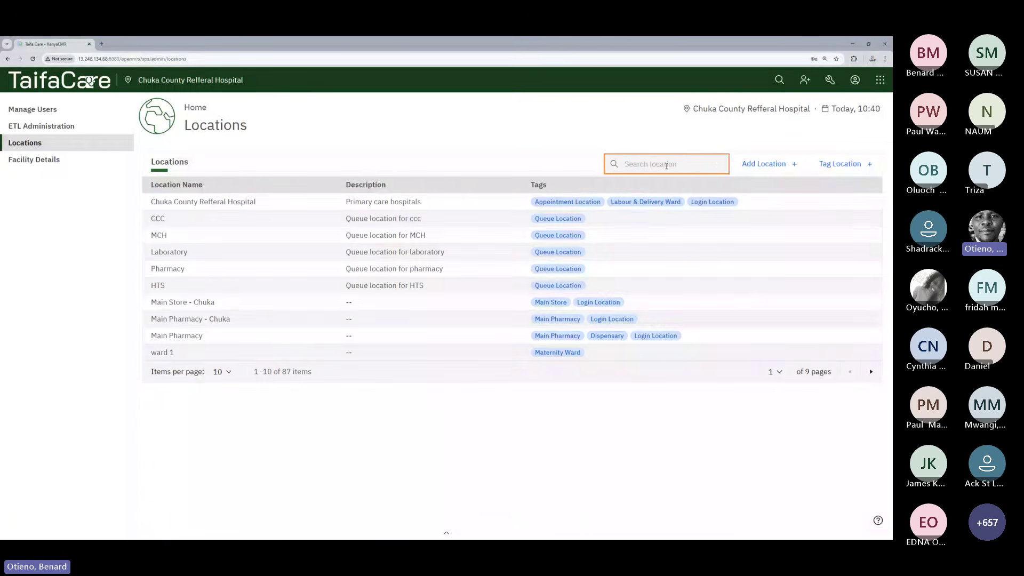
{"action": "type", "text": "test"}
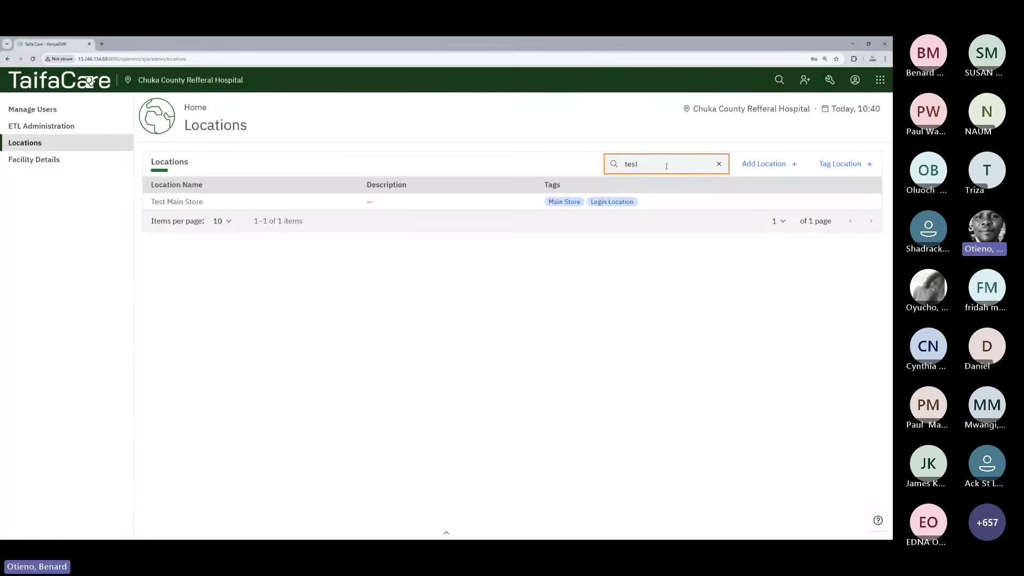
{"action": "key", "text": "BackSpace"}
{"action": "key", "text": "BackSpace"}
{"action": "key", "text": "BackSpace"}
{"action": "type", "text": "r"}
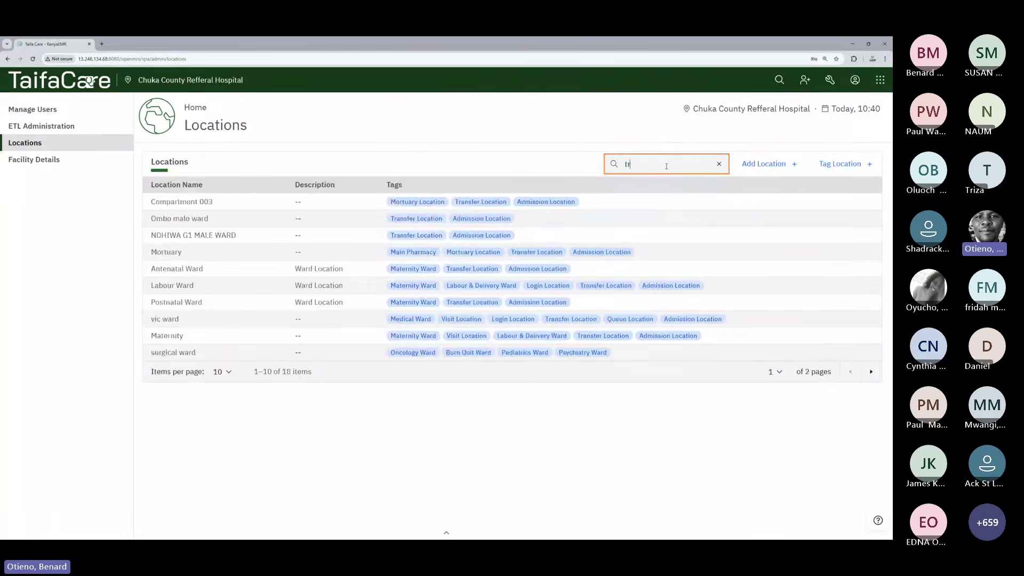
{"action": "type", "text": "ai"}
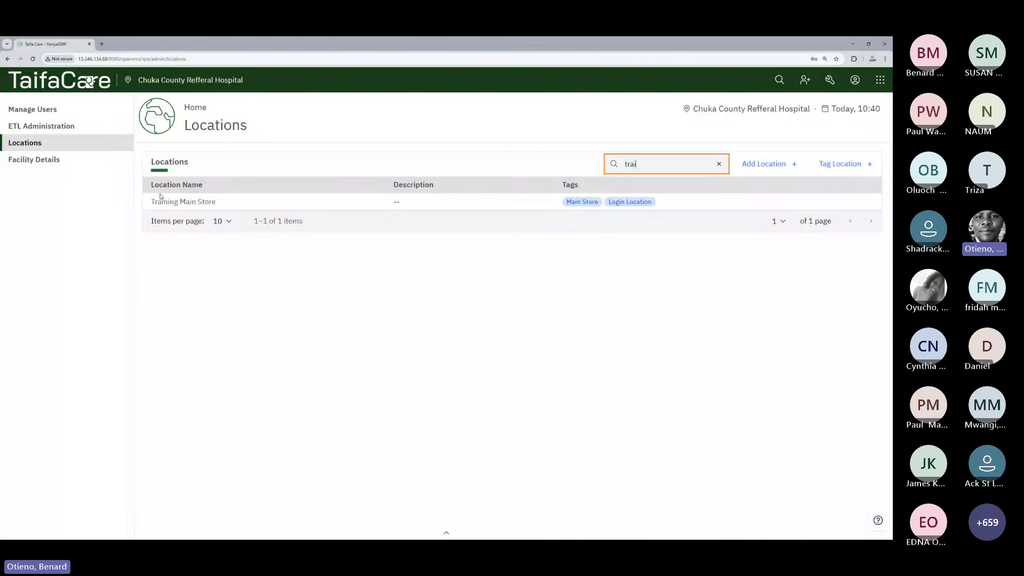
{"action": "left_click_drag", "start_coordinate": [149, 203], "coordinate": [223, 204]}
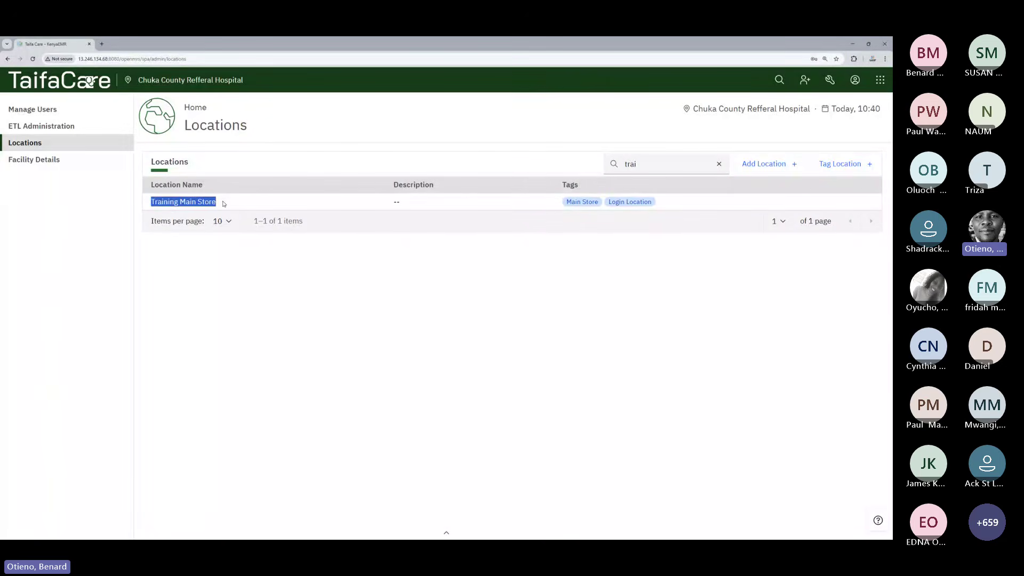
{"action": "left_click_drag", "start_coordinate": [569, 203], "coordinate": [595, 204]}
{"action": "left_click", "coordinate": [636, 209]}
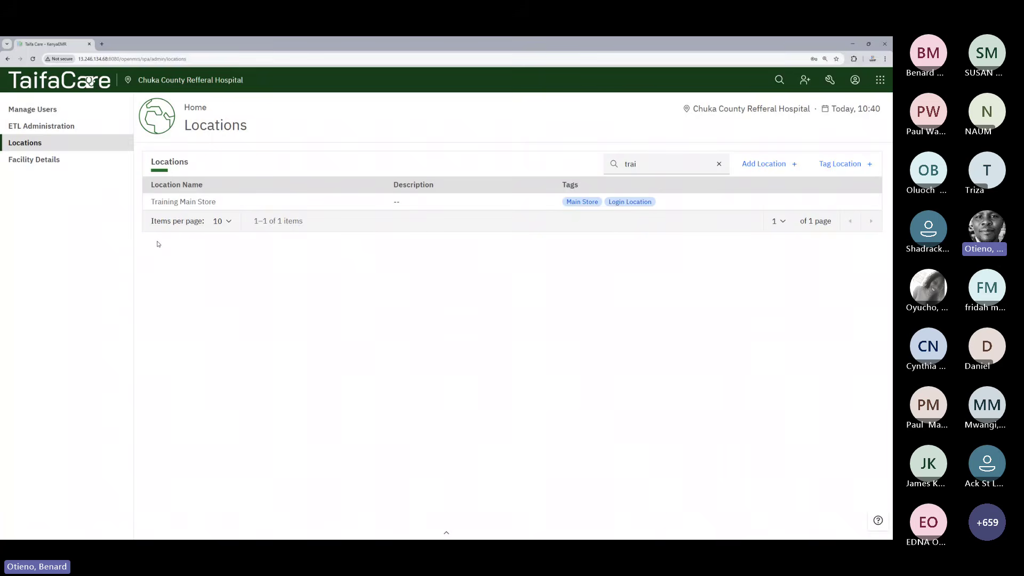
Open the login location chooser and look through its list for the Training Main Store entry
{"action": "left_click", "coordinate": [174, 81]}
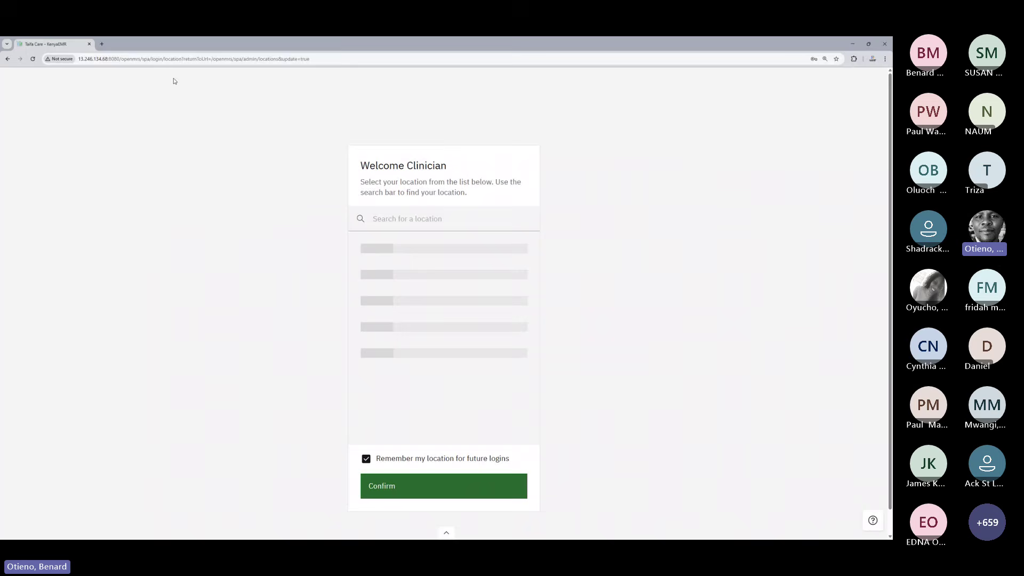
{"action": "scroll", "coordinate": [451, 341], "scroll_direction": "down", "scroll_amount": 10}
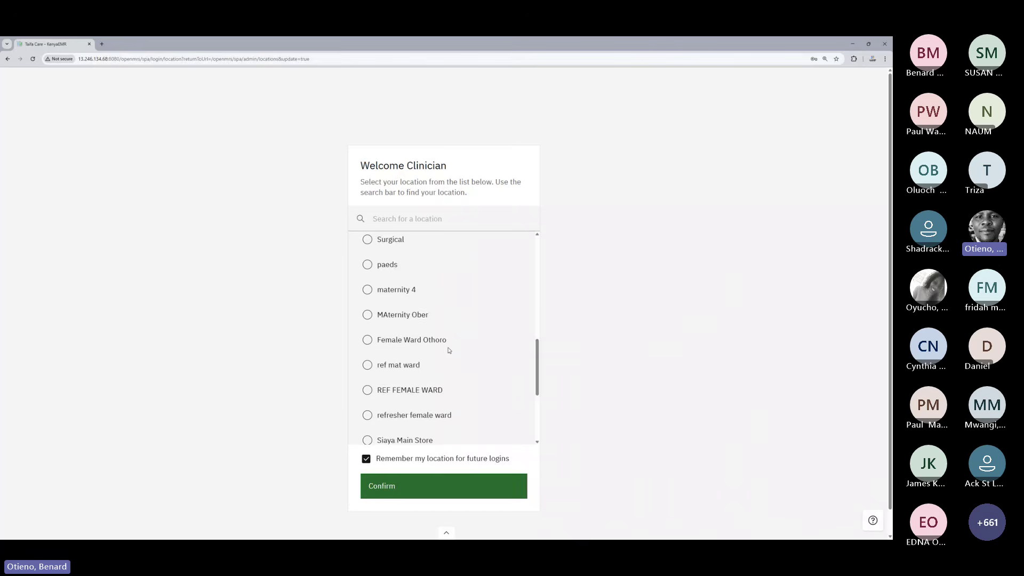
{"action": "scroll", "coordinate": [449, 351], "scroll_direction": "down", "scroll_amount": 3}
{"action": "scroll", "coordinate": [449, 350], "scroll_direction": "down", "scroll_amount": 1}
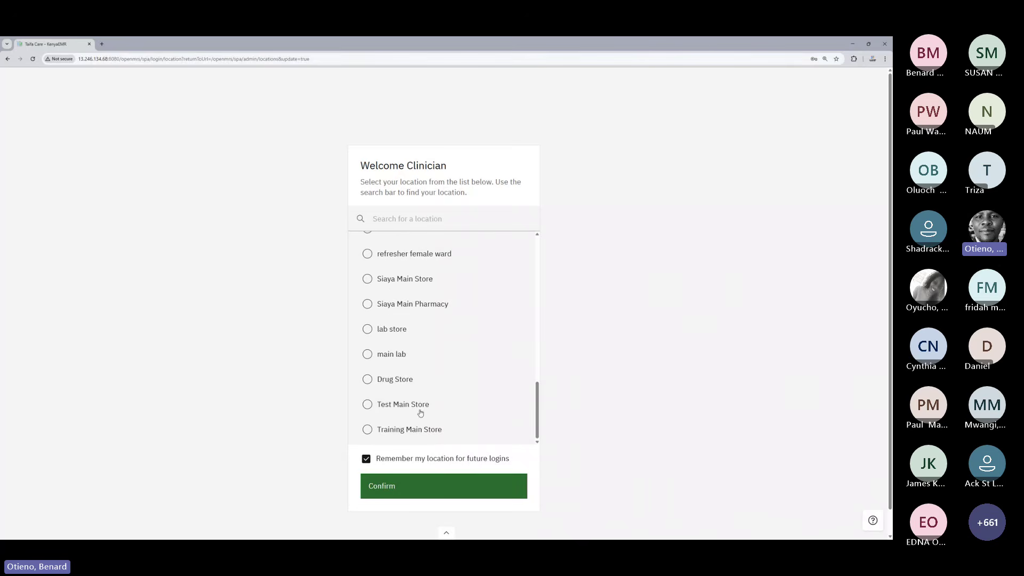
{"action": "left_click_drag", "start_coordinate": [377, 430], "coordinate": [448, 431]}
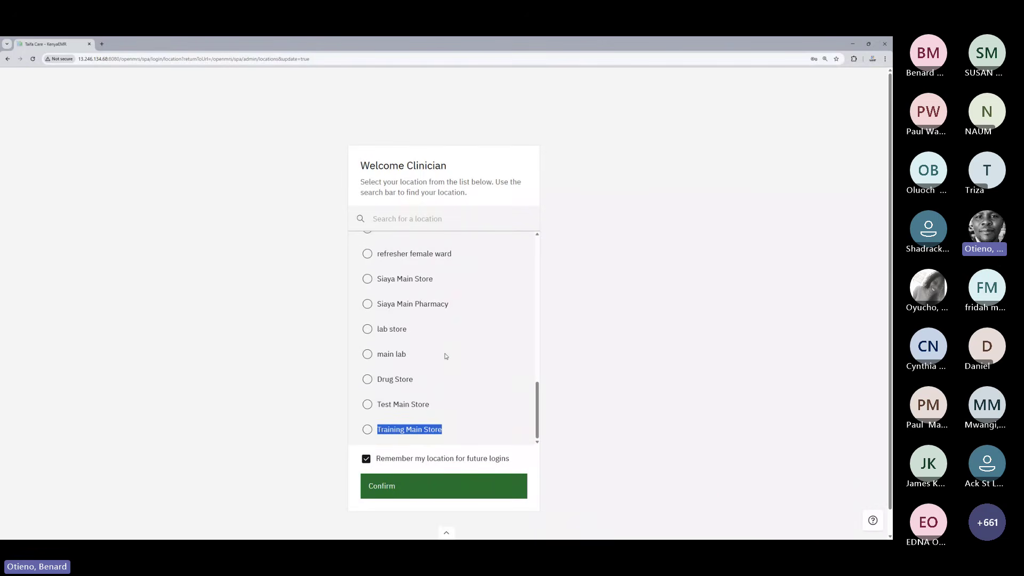
Select Chuka County Refferal Hospital as the login location and confirm it to return to the locations list
{"action": "scroll", "coordinate": [449, 341], "scroll_direction": "up", "scroll_amount": 8}
{"action": "scroll", "coordinate": [451, 331], "scroll_direction": "up", "scroll_amount": 3}
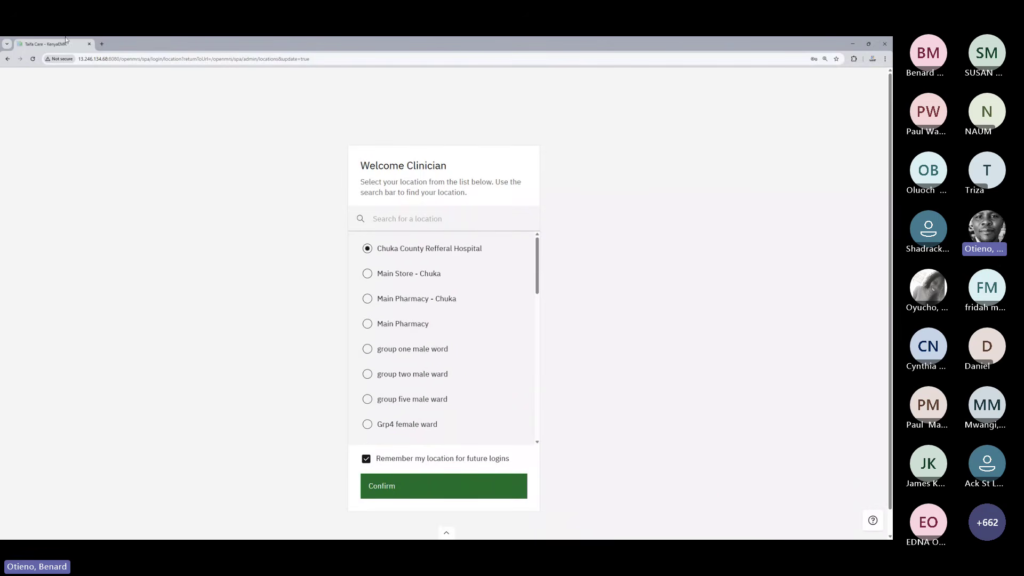
{"action": "left_click", "coordinate": [435, 250]}
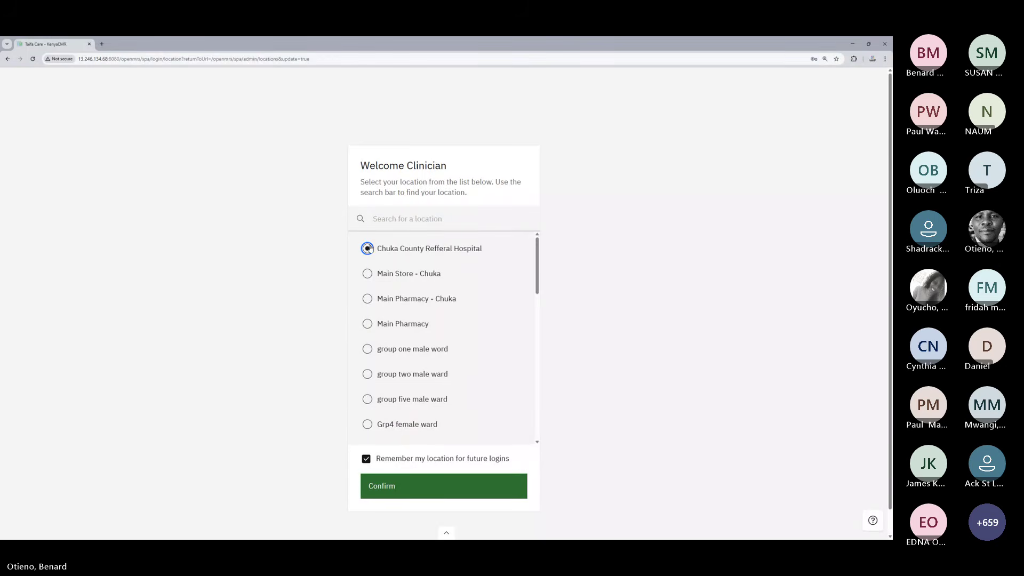
{"action": "left_click", "coordinate": [419, 486]}
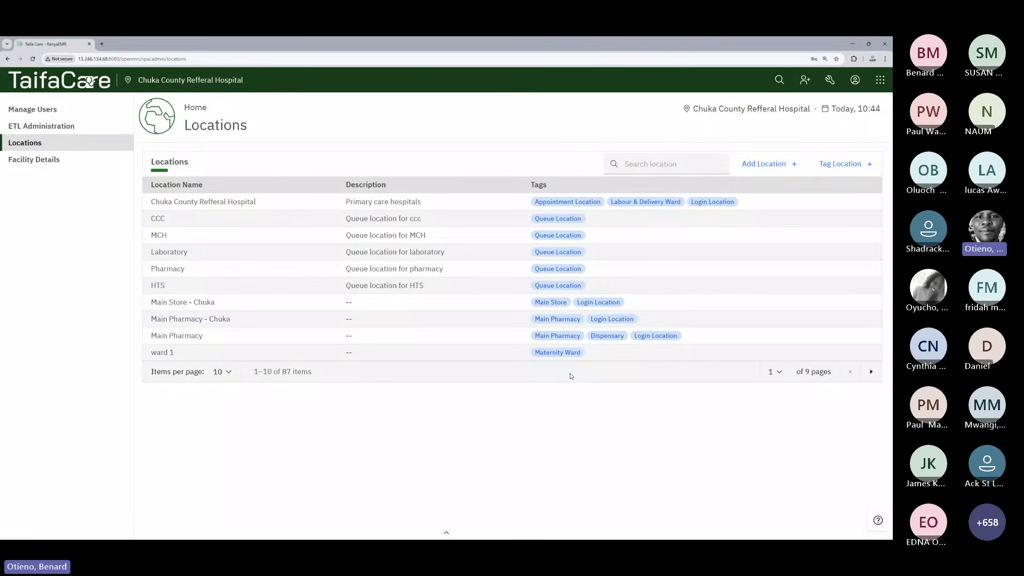
Start a new location and name it Training Main Pharmacy
{"action": "left_click", "coordinate": [769, 168]}
{"action": "left_click", "coordinate": [741, 152]}
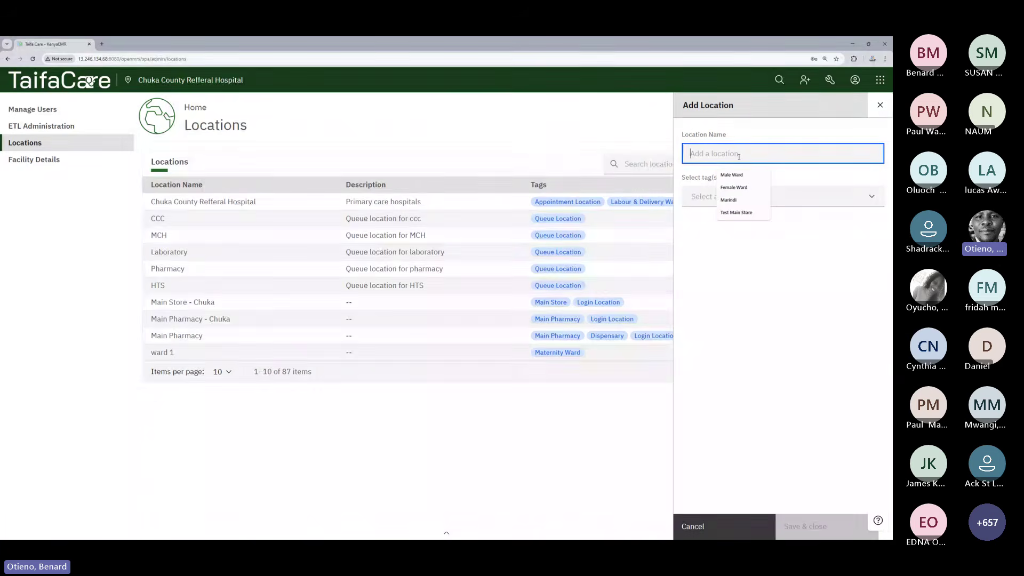
{"action": "type", "text": "Trainin"}
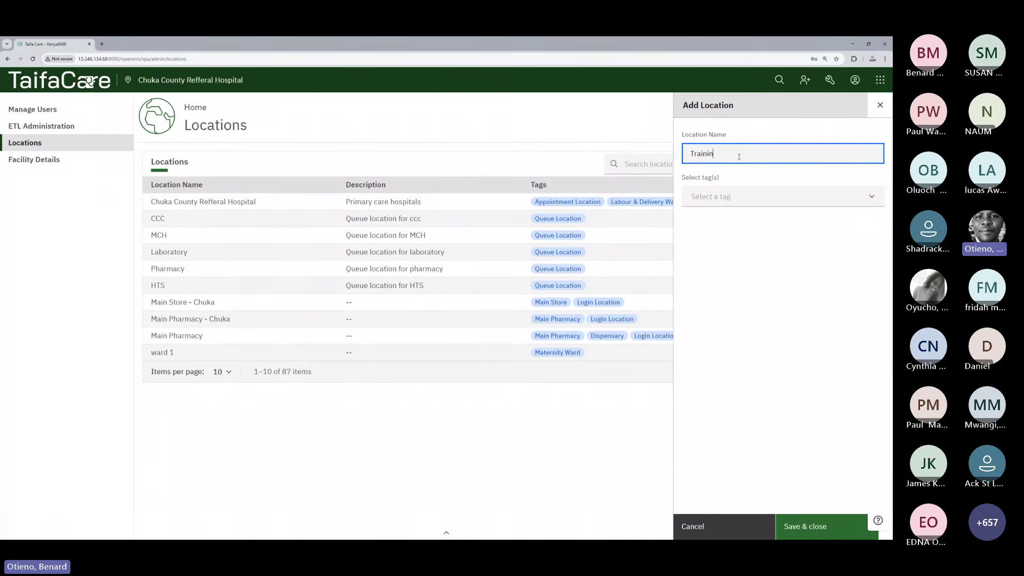
{"action": "type", "text": "g Main "}
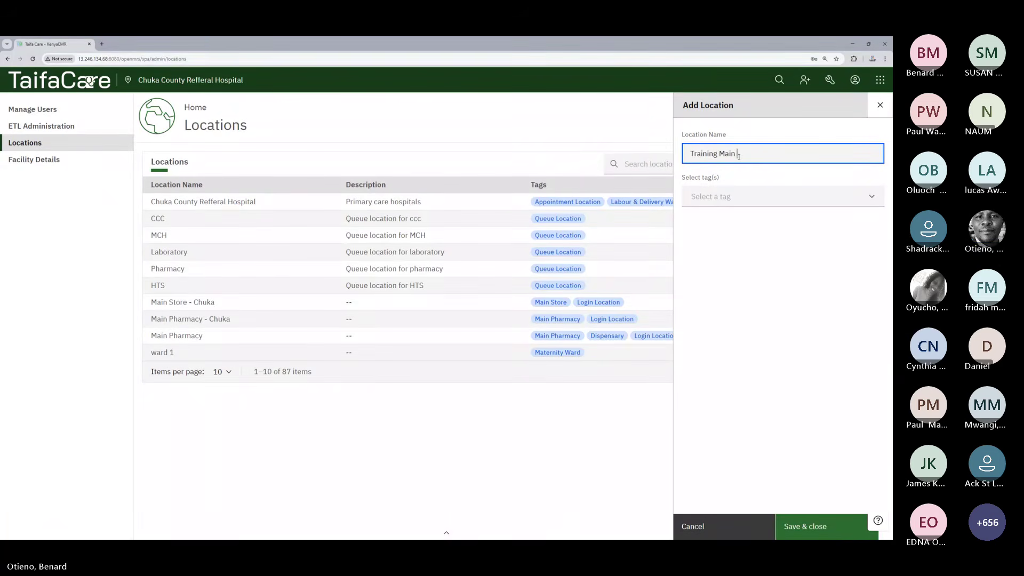
{"action": "type", "text": "Pharmacy"}
Tag the new location as Main Pharmacy and clear the tag filter text
{"action": "left_click", "coordinate": [729, 198]}
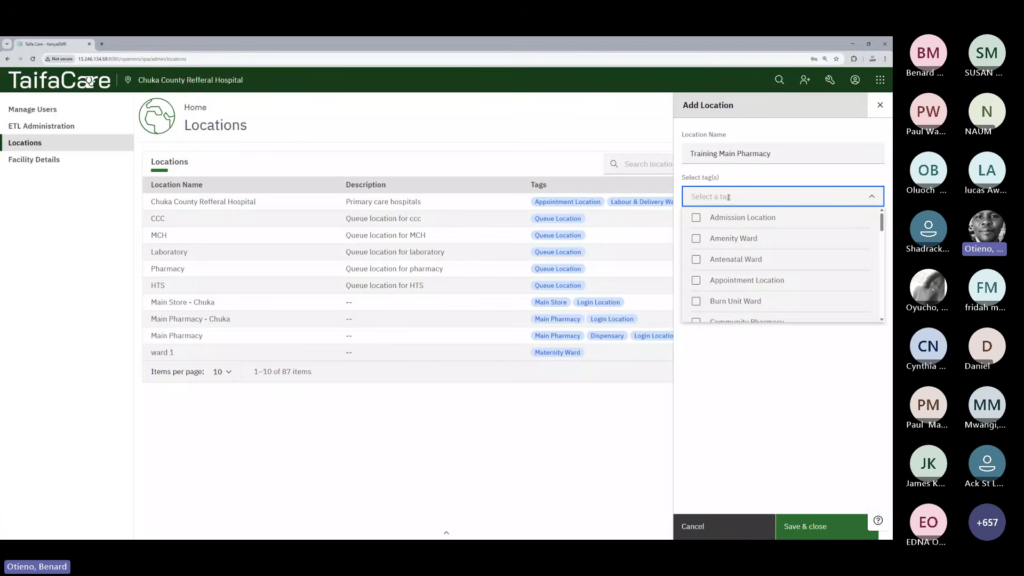
{"action": "type", "text": "main"}
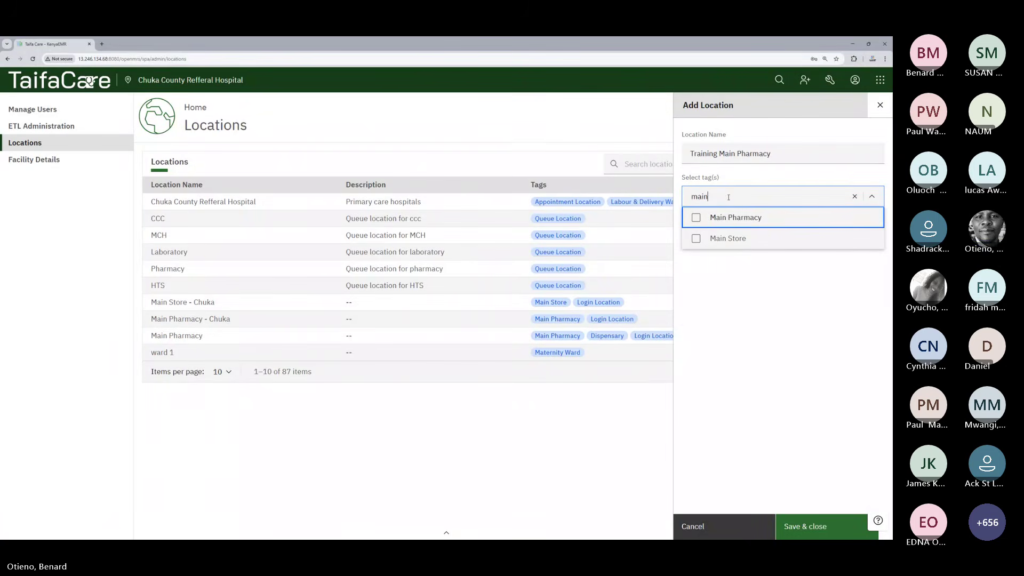
{"action": "left_click", "coordinate": [696, 217]}
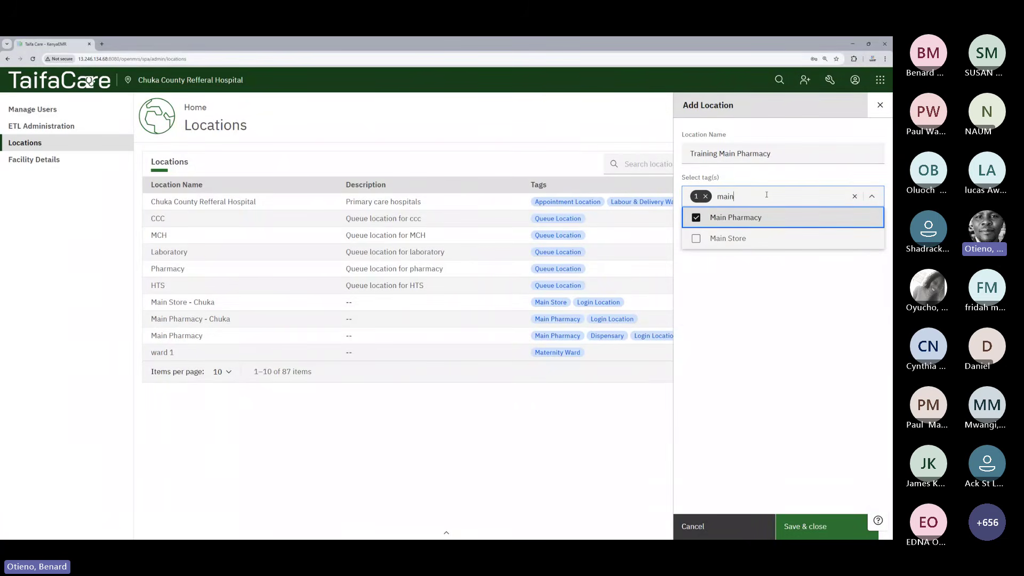
{"action": "key", "text": "BackSpace"}
{"action": "key", "text": "BackSpace"}
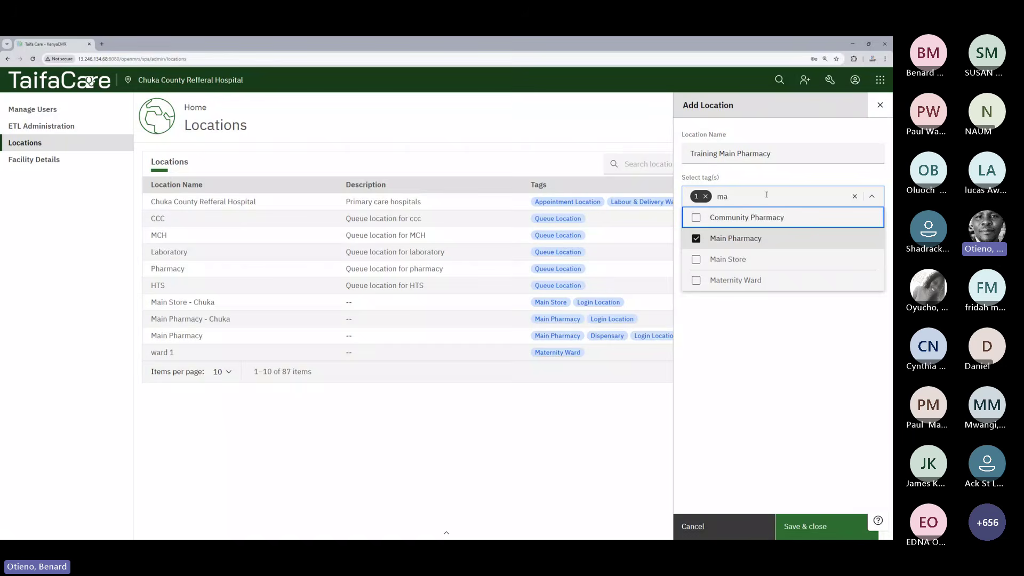
{"action": "key", "text": "BackSpace"}
{"action": "key", "text": "BackSpace"}
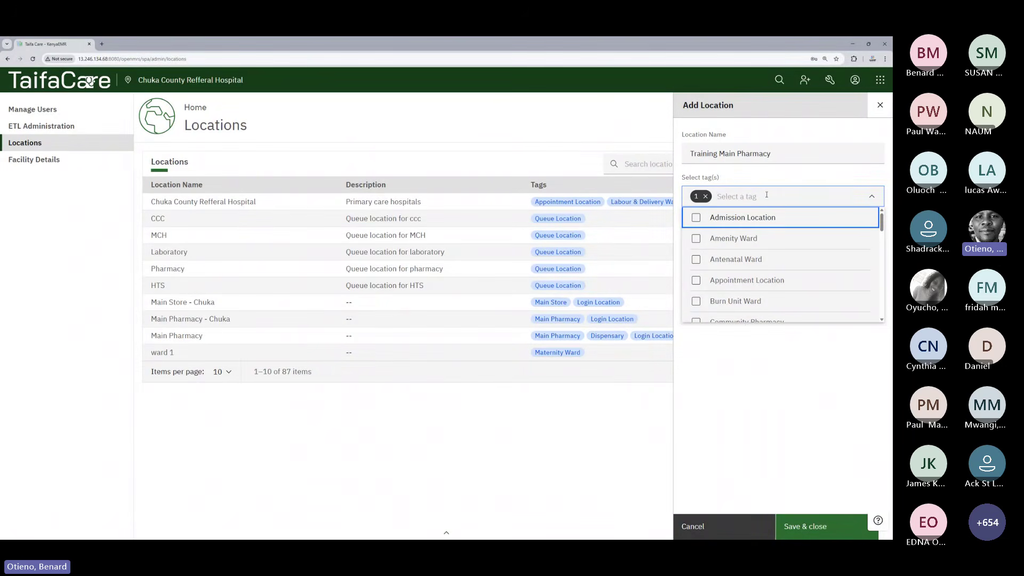
Add the Login Location tag to the new location and save it
{"action": "type", "text": "logi"}
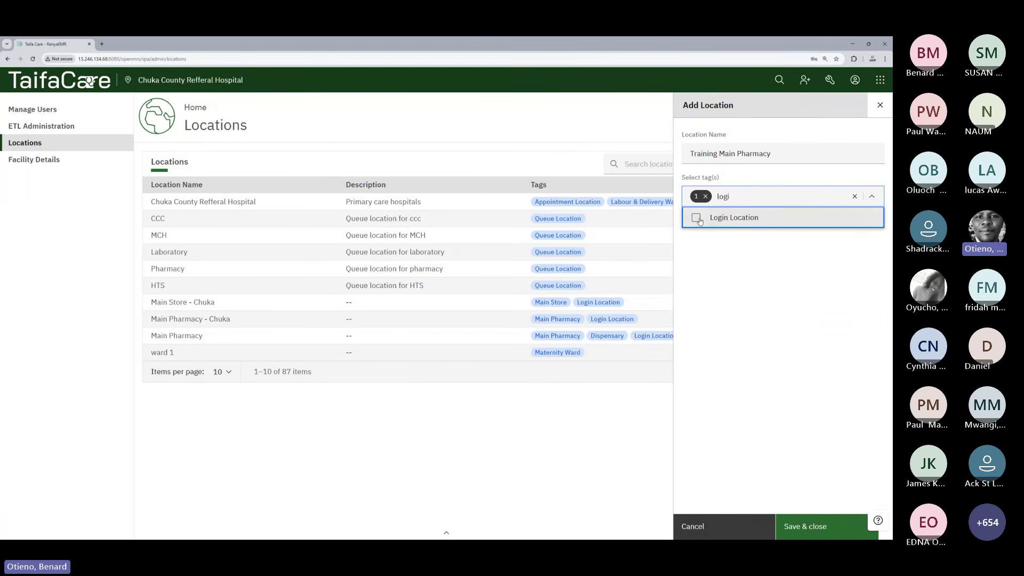
{"action": "left_click", "coordinate": [752, 218]}
{"action": "key", "text": "BackSpace"}
{"action": "key", "text": "BackSpace"}
{"action": "key", "text": "BackSpace"}
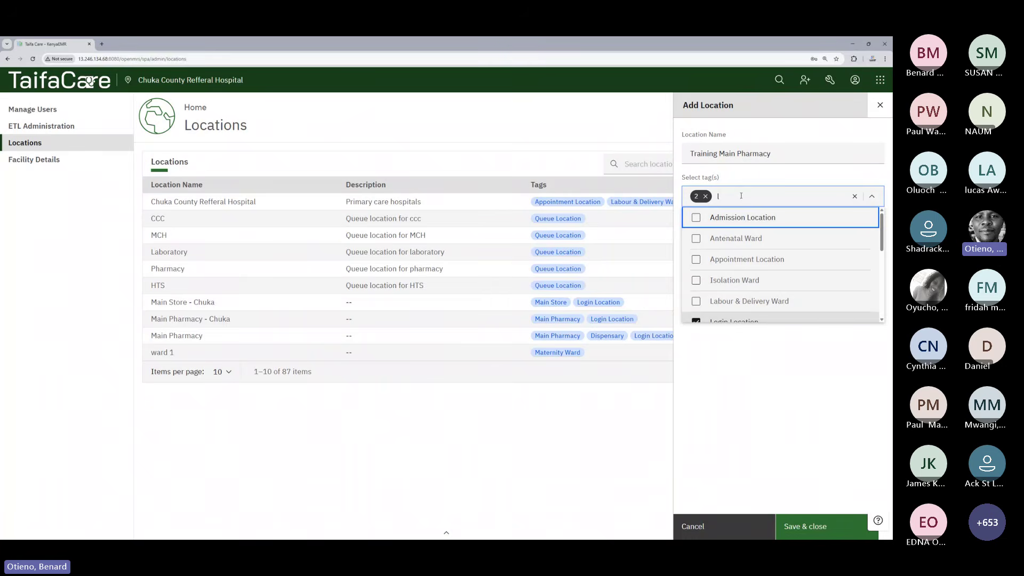
{"action": "key", "text": "BackSpace"}
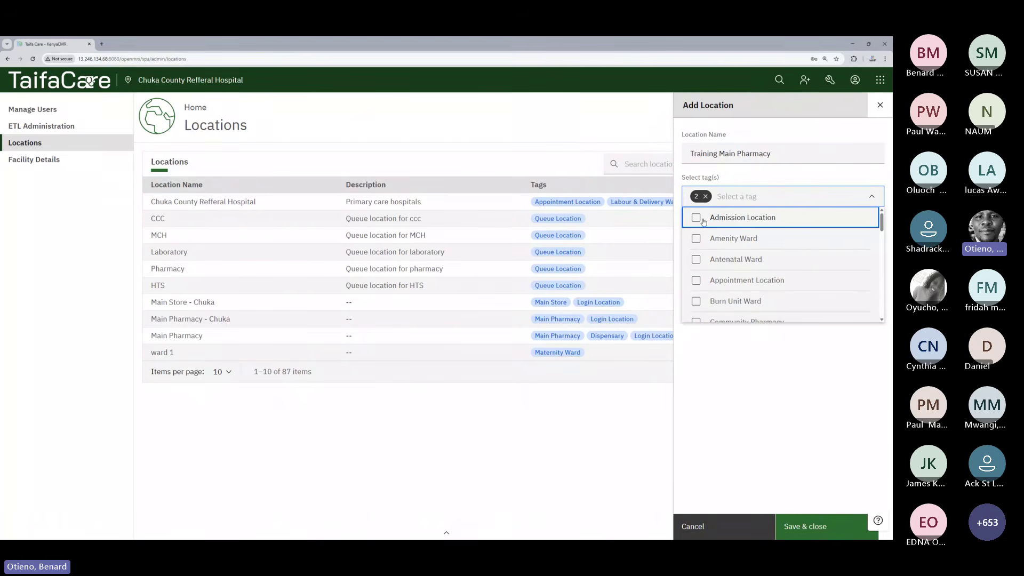
{"action": "left_click", "coordinate": [804, 528]}
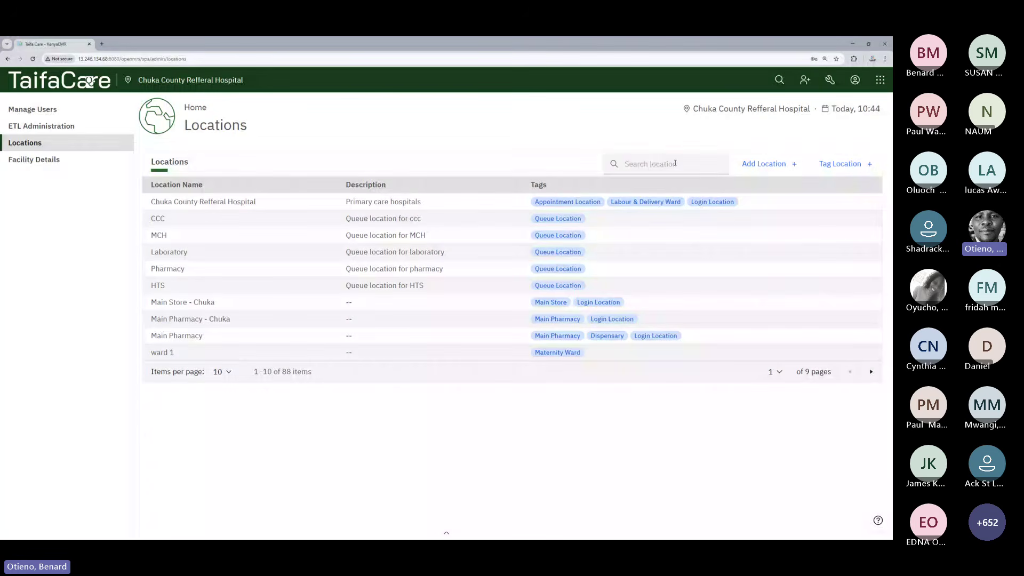
Search the locations for "traini" and check the names and tags of the training store and pharmacy entries, enlarging the page
{"action": "left_click", "coordinate": [670, 163]}
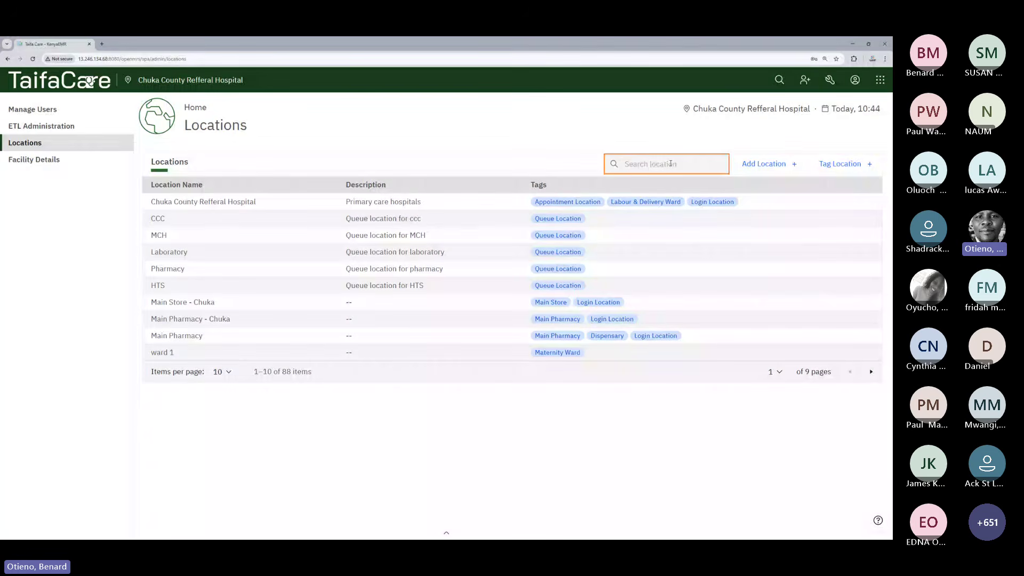
{"action": "type", "text": "tr"}
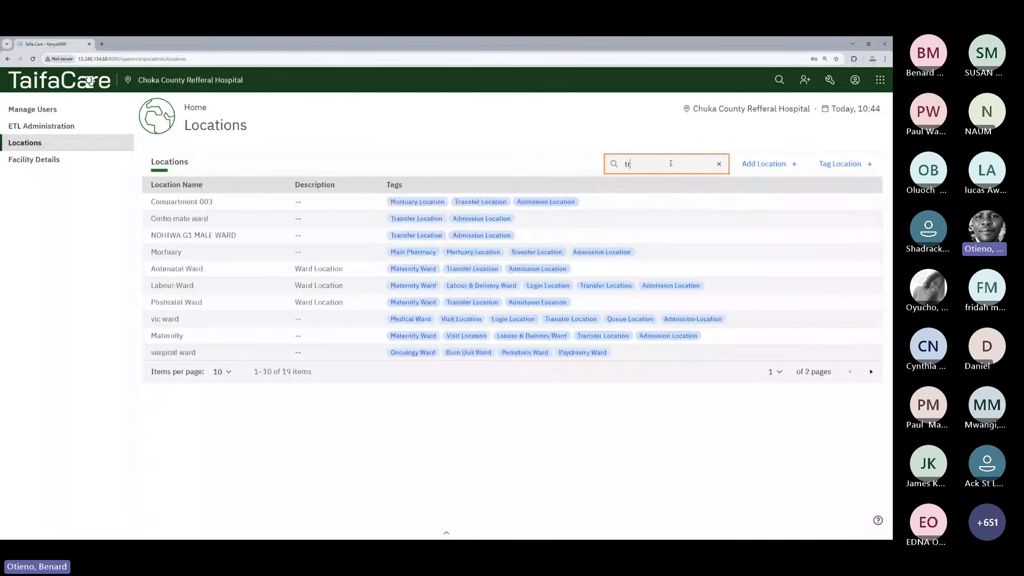
{"action": "type", "text": "aini"}
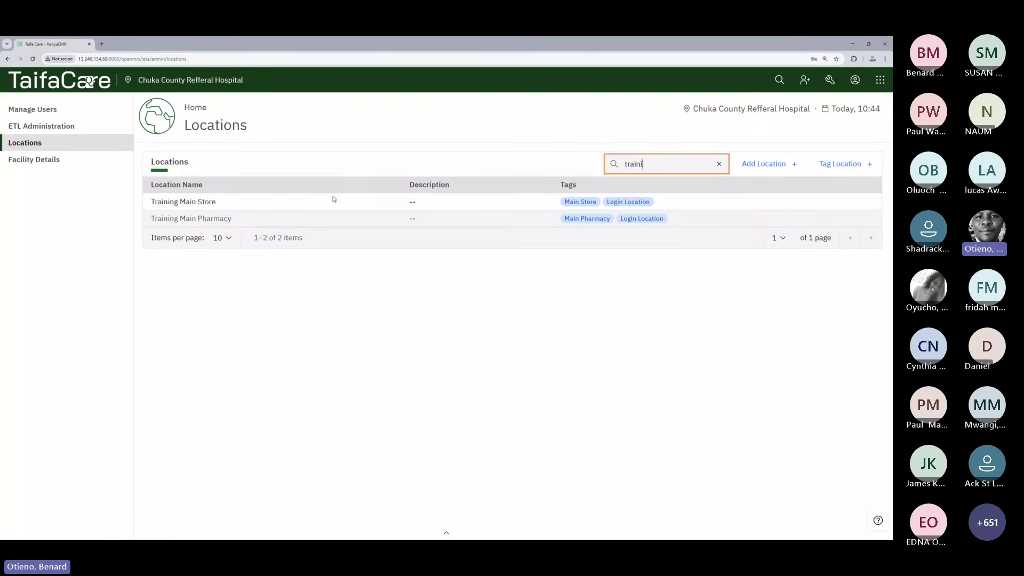
{"action": "double_click", "coordinate": [194, 201]}
{"action": "left_click_drag", "start_coordinate": [228, 218], "coordinate": [181, 218]}
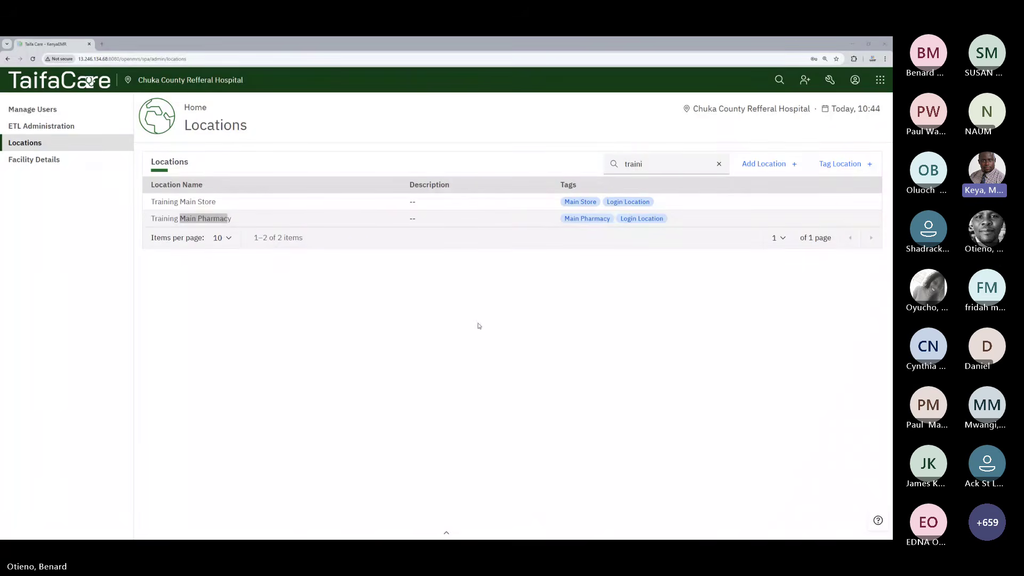
{"action": "key", "text": "ctrl+plus"}
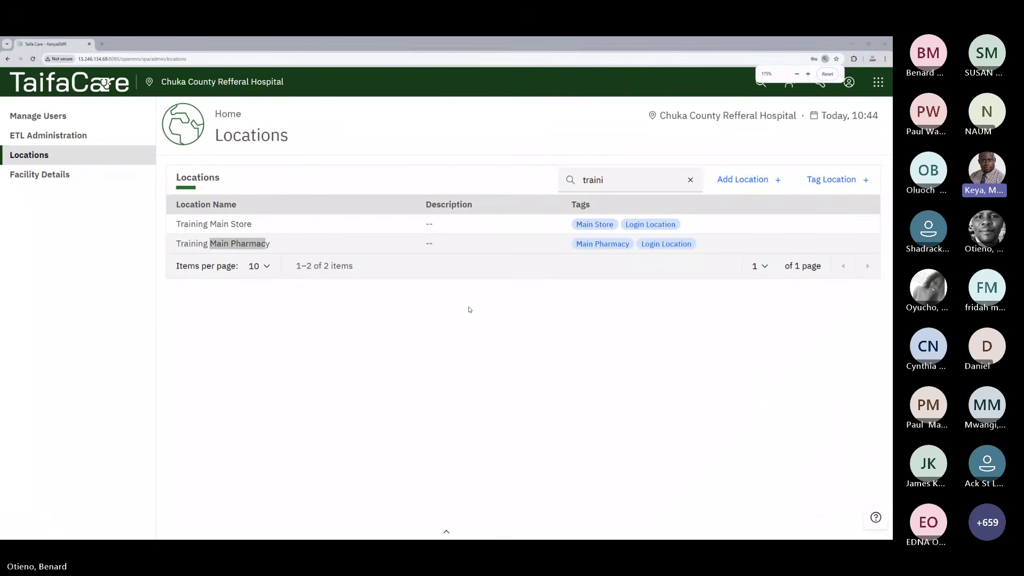
{"action": "left_click", "coordinate": [426, 318]}
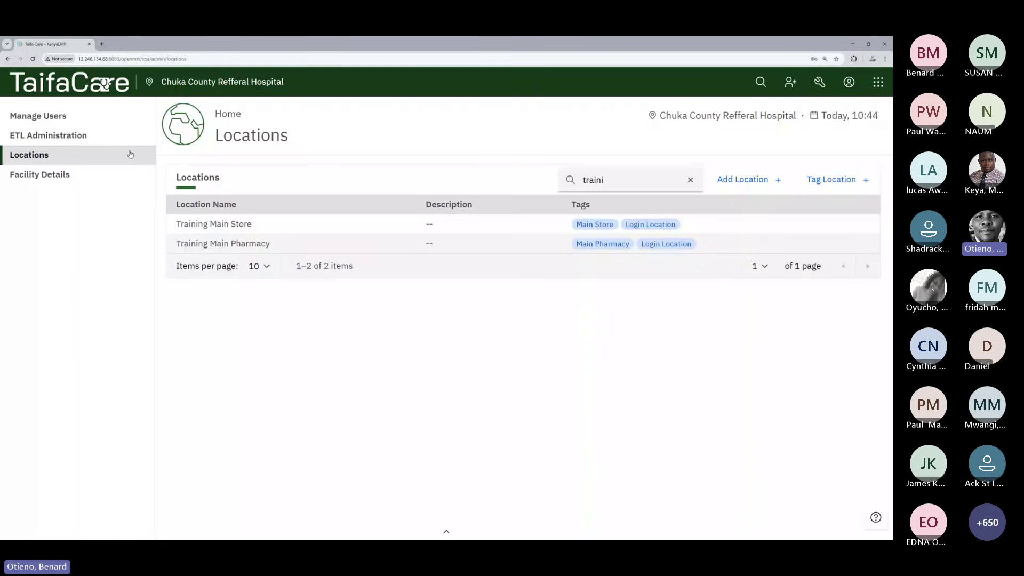
Go to the user role scopes in Manage Stocks and start adding a new user role scope
{"action": "left_click", "coordinate": [876, 86]}
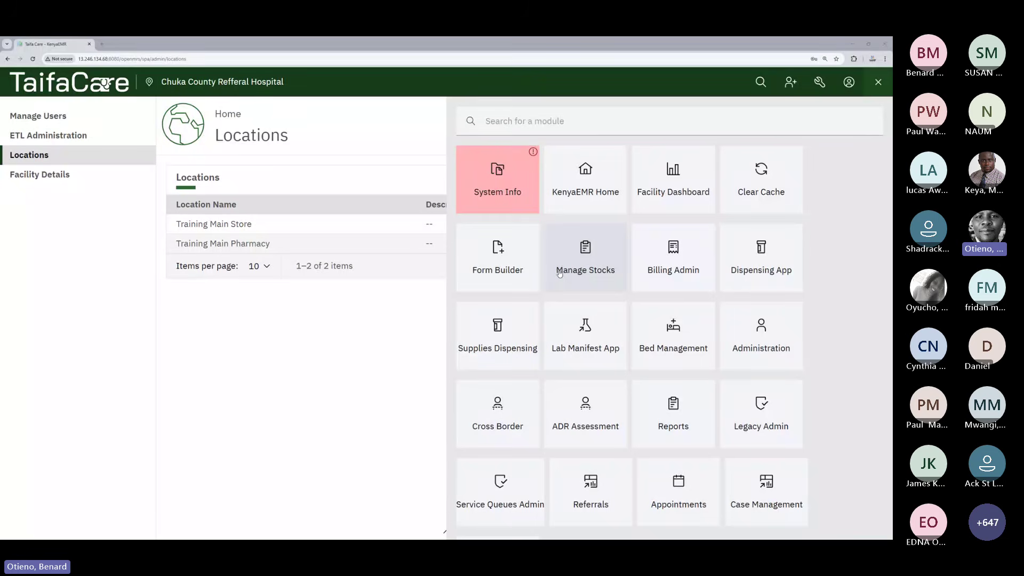
{"action": "left_click_drag", "start_coordinate": [559, 274], "coordinate": [619, 279]}
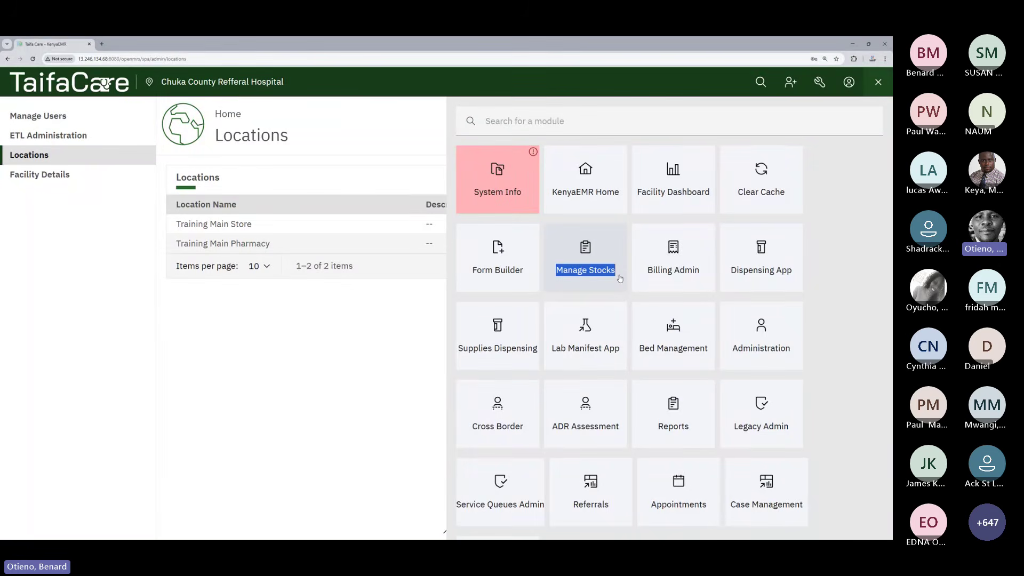
{"action": "left_click", "coordinate": [620, 278]}
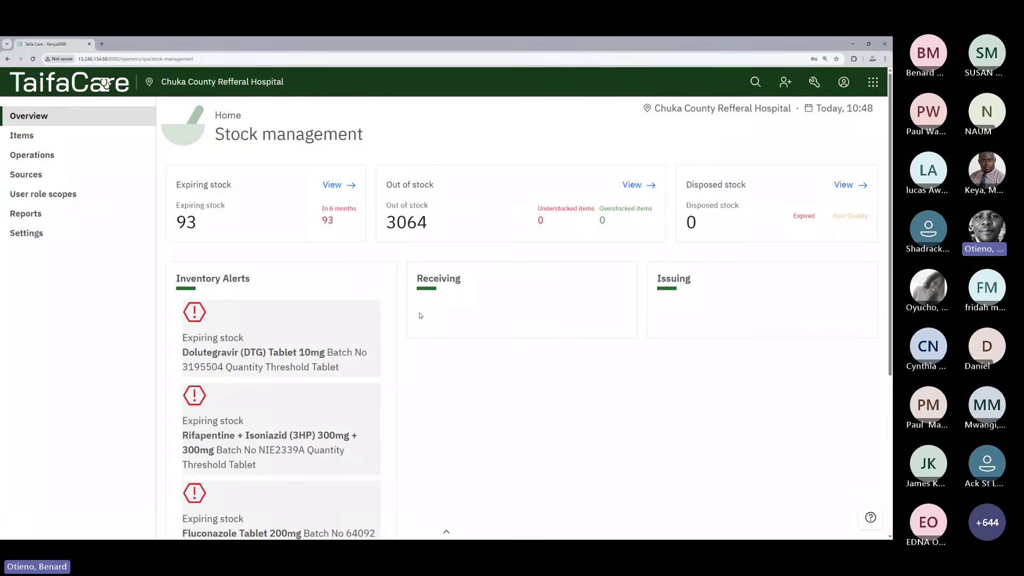
{"action": "left_click", "coordinate": [56, 199]}
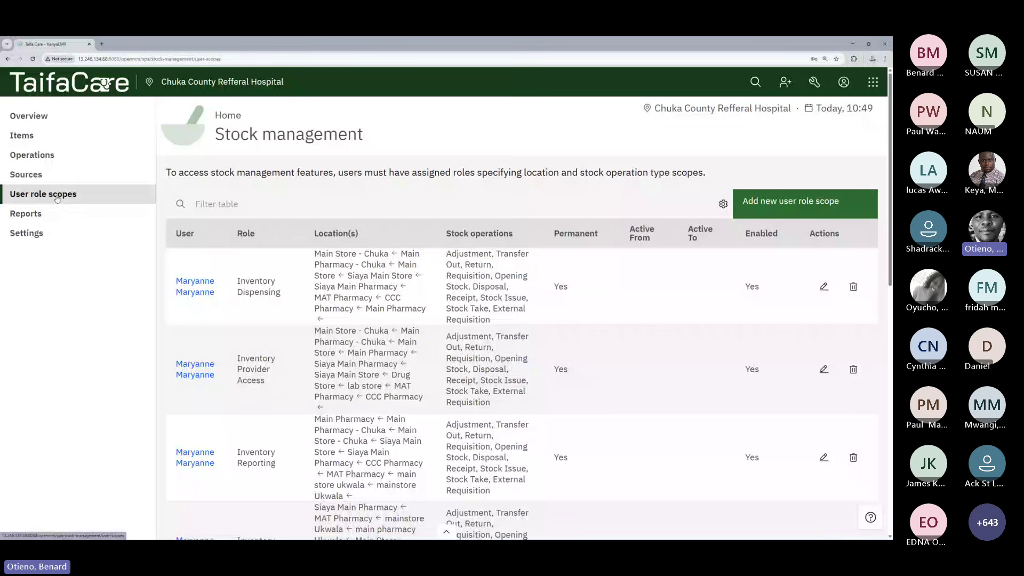
{"action": "left_click", "coordinate": [805, 208]}
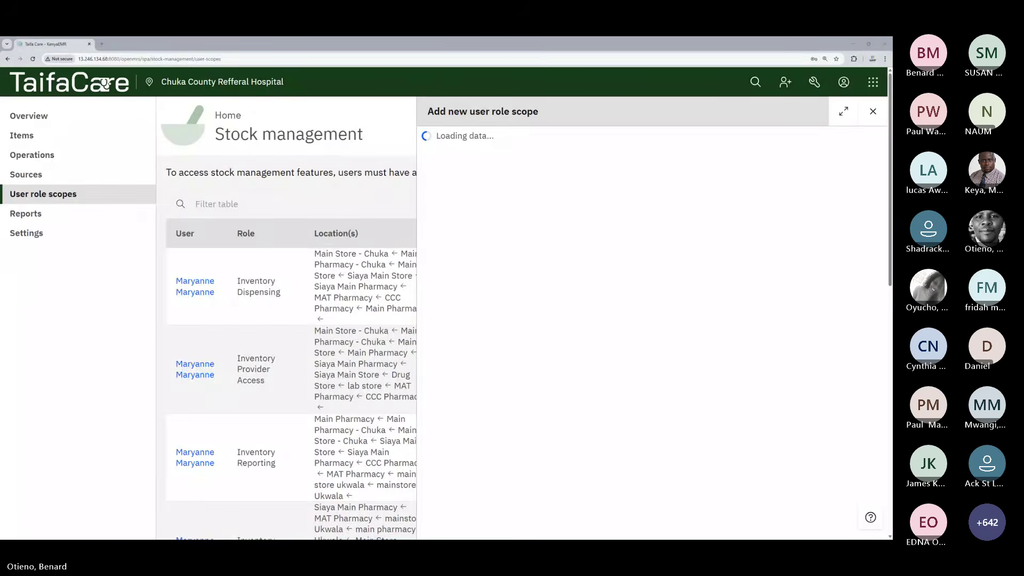
Switch to the Mathare North Hospital TaifaCare site where the new user role scope form is open
{"action": "key", "text": "super+d"}
{"action": "key", "text": "super+d"}
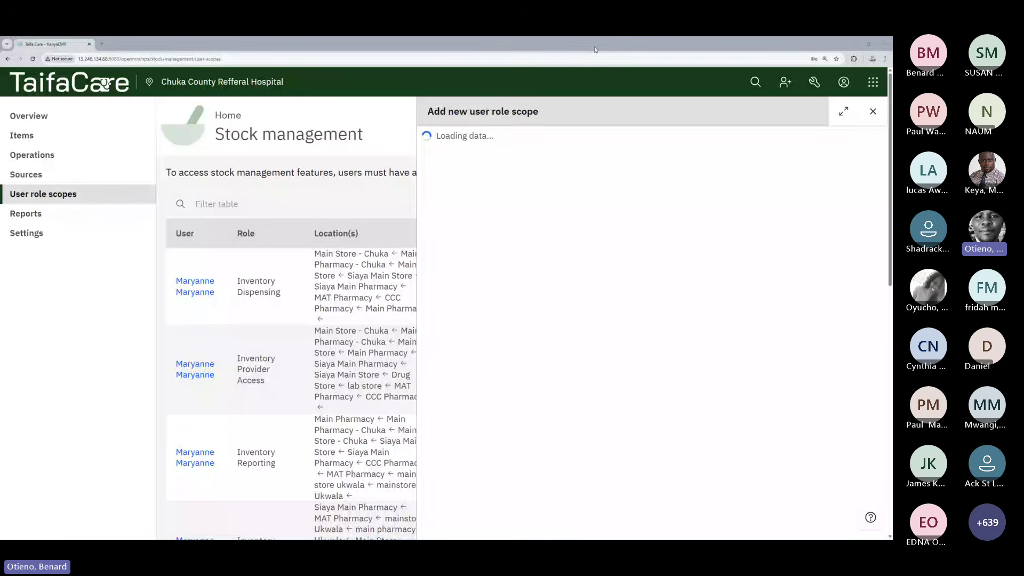
{"action": "left_click_drag", "start_coordinate": [595, 50], "coordinate": [1, 128]}
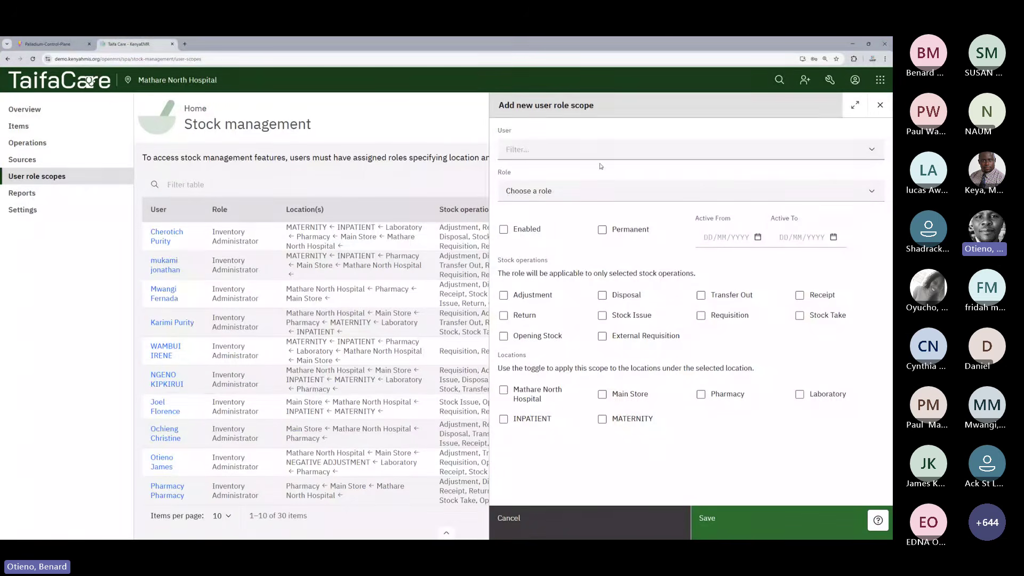
{"action": "left_click", "coordinate": [574, 146]}
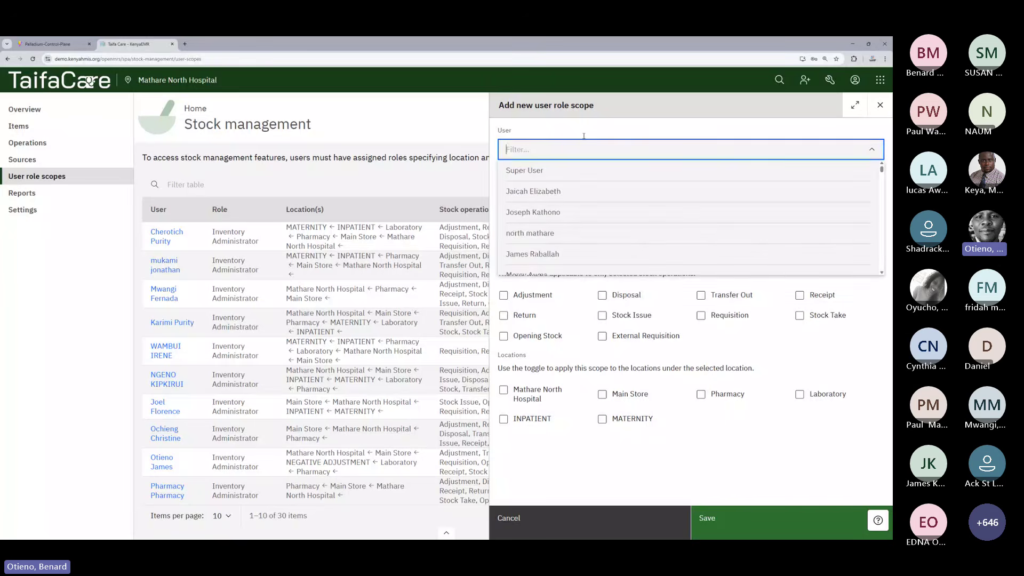
{"action": "left_click", "coordinate": [679, 113]}
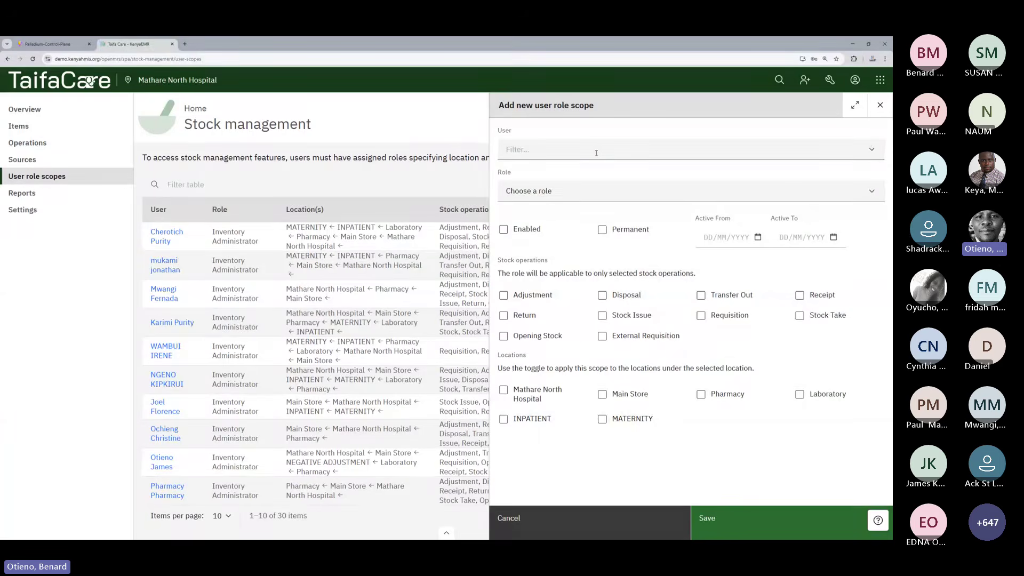
{"action": "left_click", "coordinate": [597, 153]}
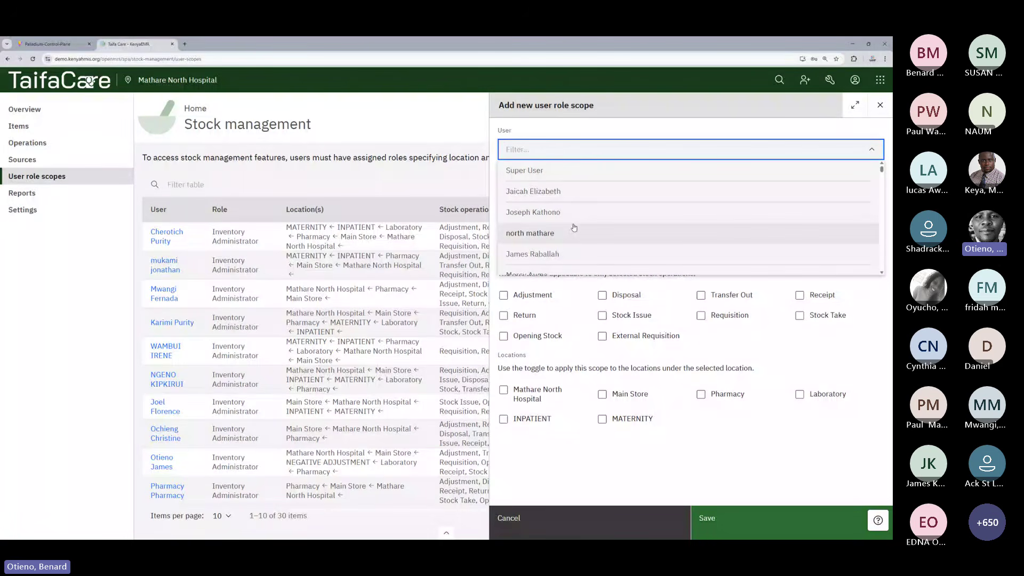
{"action": "scroll", "coordinate": [600, 216], "scroll_direction": "down", "scroll_amount": 2}
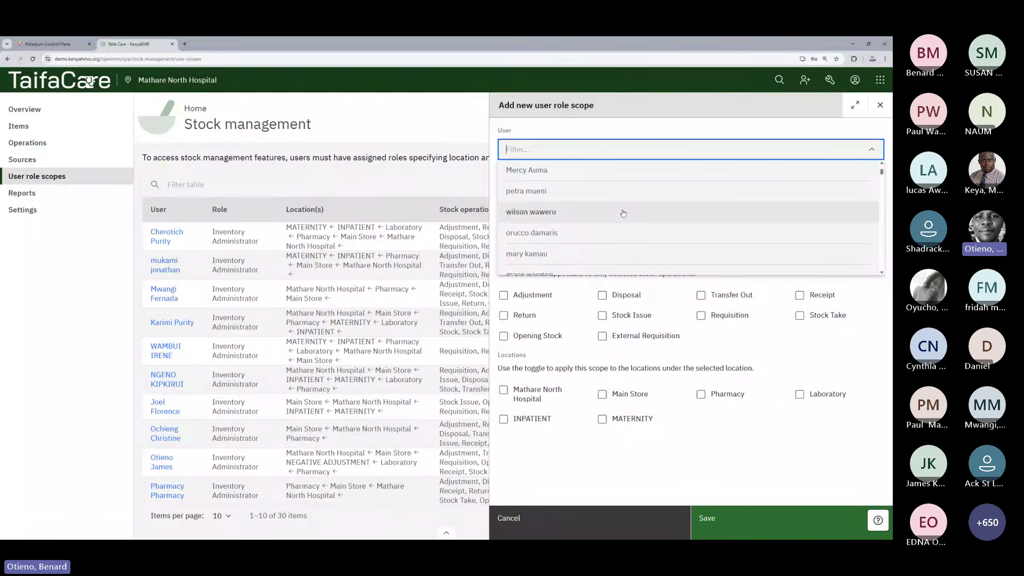
{"action": "scroll", "coordinate": [623, 214], "scroll_direction": "down", "scroll_amount": 3}
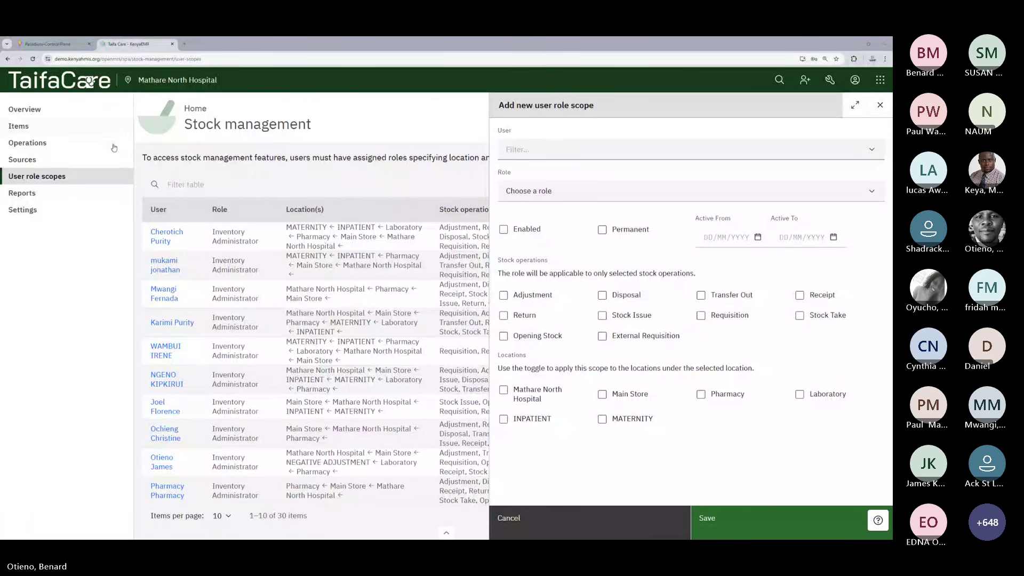
{"action": "left_click", "coordinate": [551, 150]}
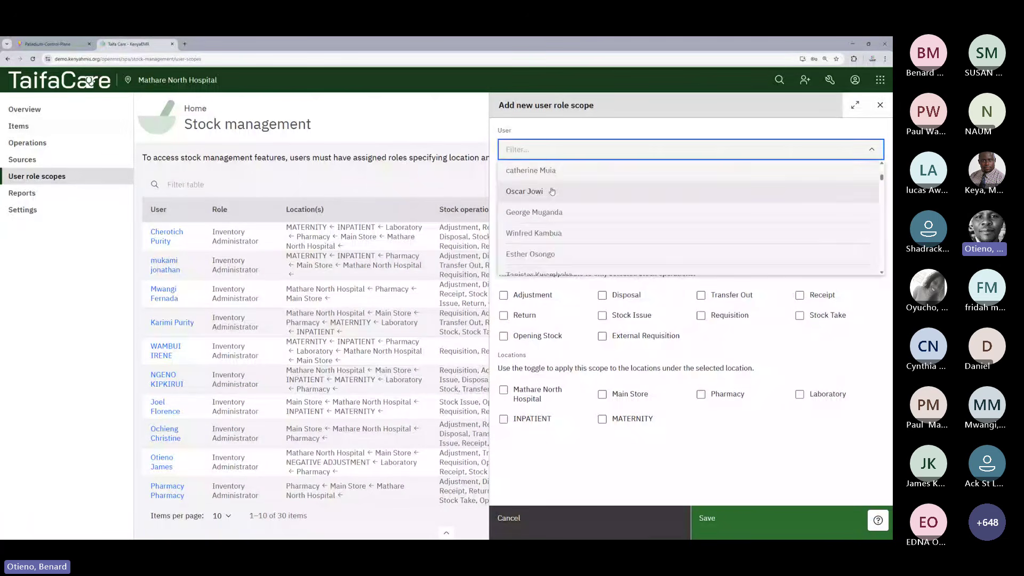
{"action": "scroll", "coordinate": [597, 242], "scroll_direction": "down", "scroll_amount": 2}
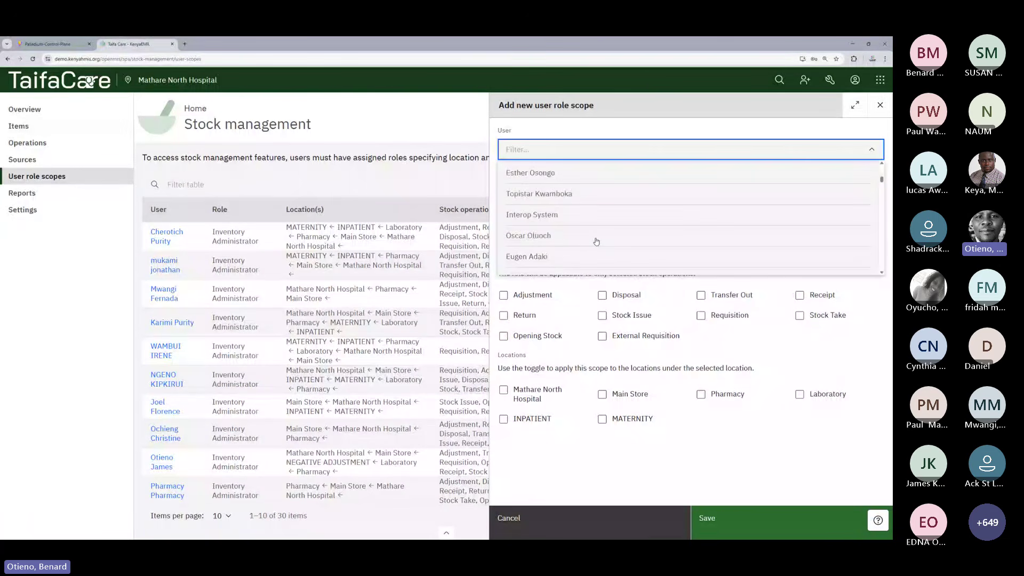
{"action": "scroll", "coordinate": [597, 241], "scroll_direction": "down", "scroll_amount": 4}
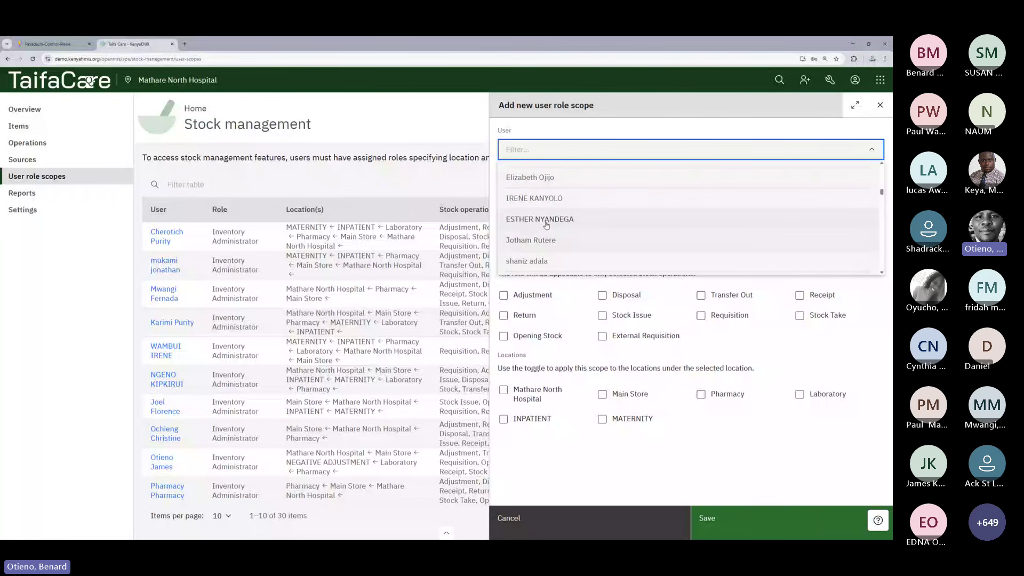
{"action": "left_click", "coordinate": [553, 198]}
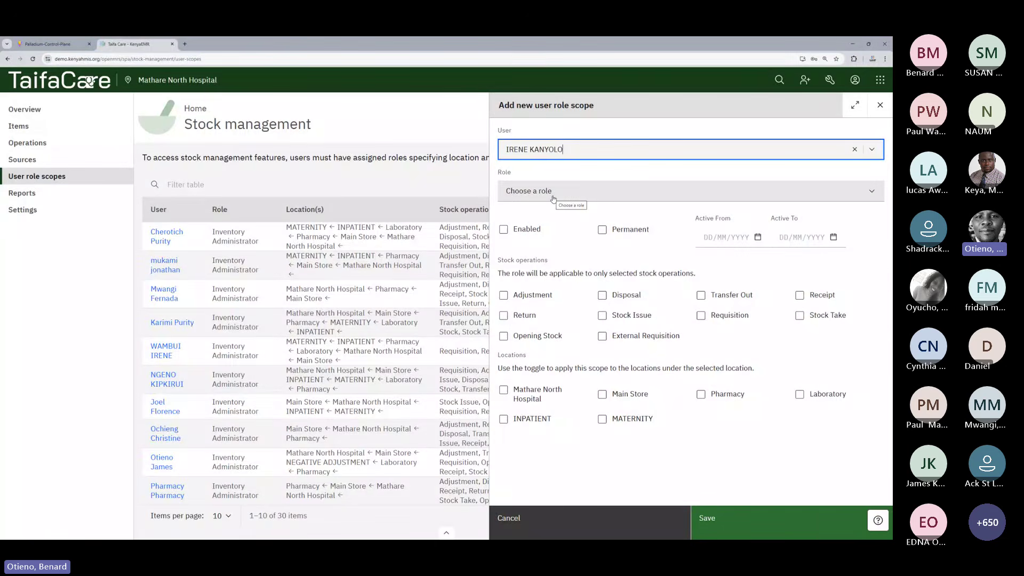
{"action": "left_click", "coordinate": [607, 197]}
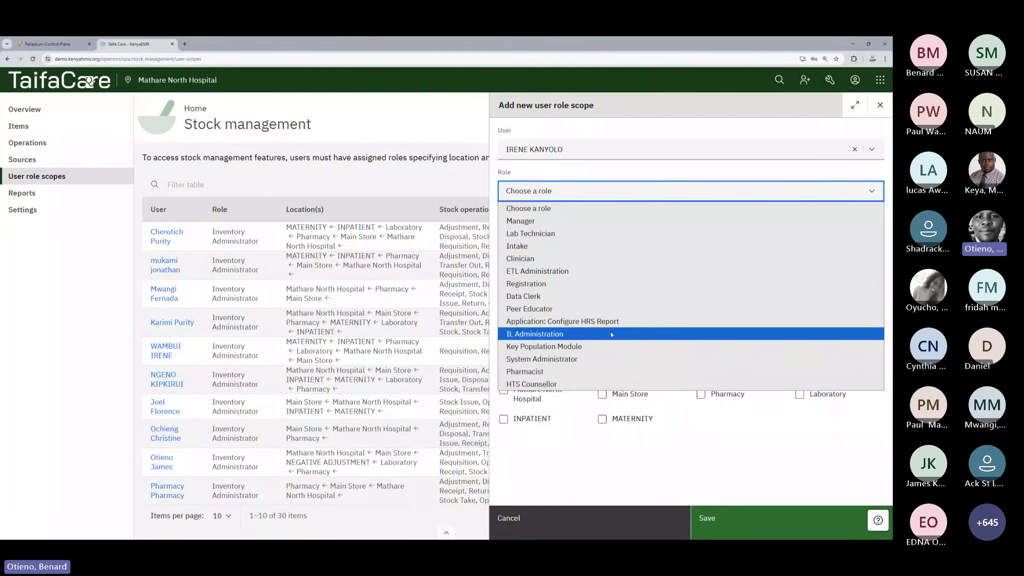
{"action": "key", "text": "ctrl+minus"}
{"action": "key", "text": "ctrl+minus"}
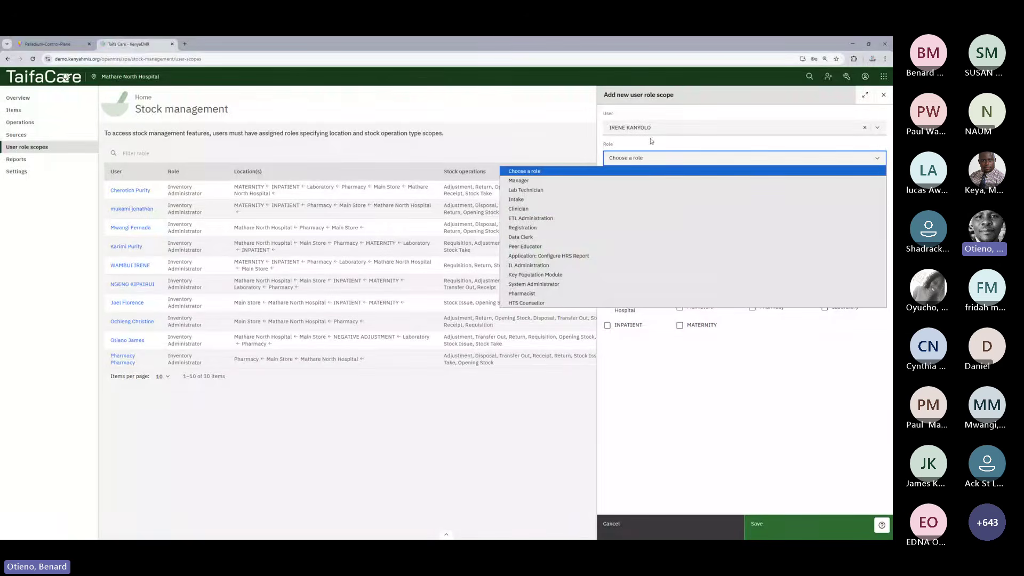
{"action": "left_click", "coordinate": [668, 127]}
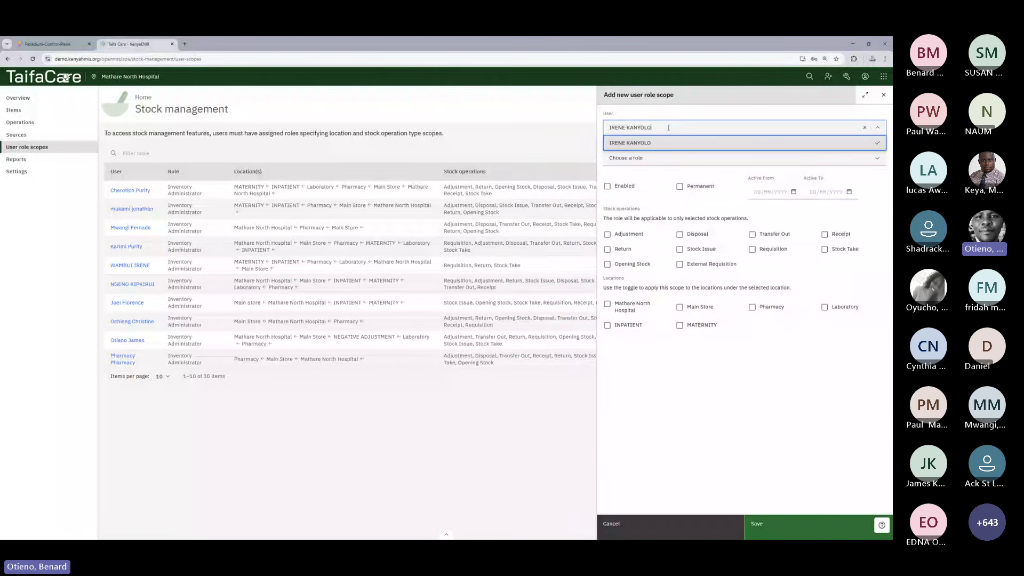
{"action": "left_click", "coordinate": [865, 127]}
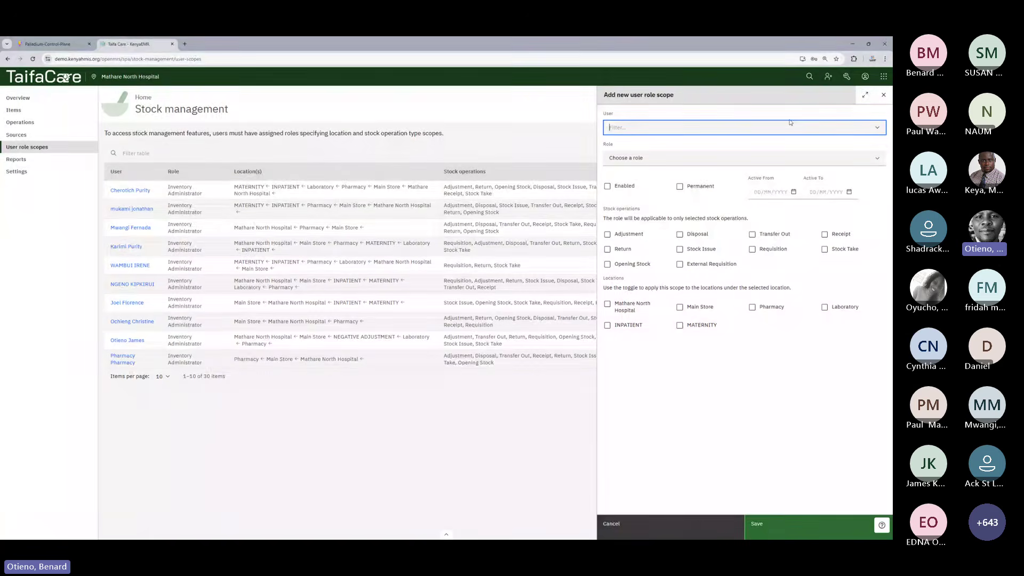
{"action": "left_click", "coordinate": [738, 128]}
{"action": "left_click", "coordinate": [865, 100]}
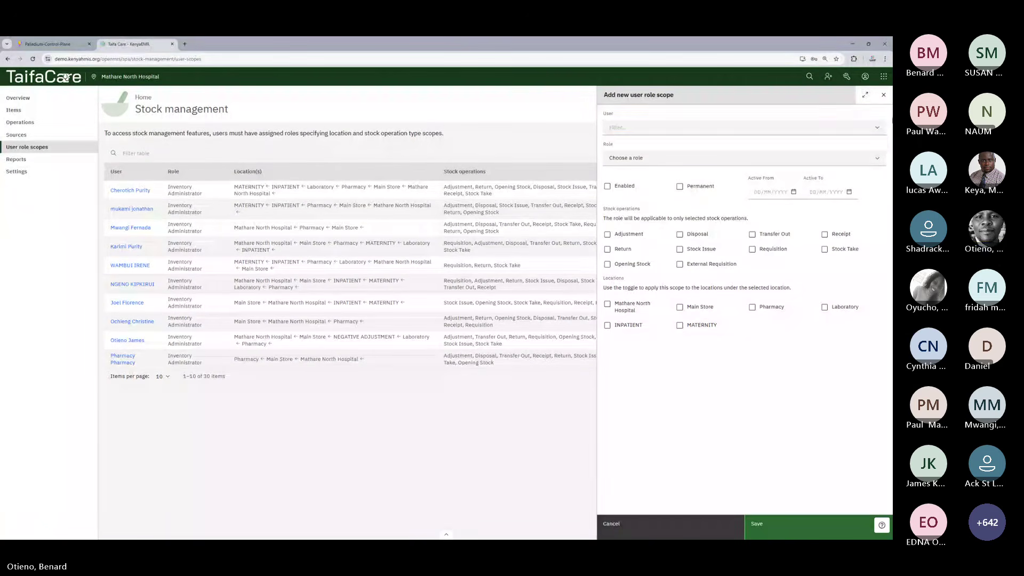
{"action": "left_click", "coordinate": [883, 95]}
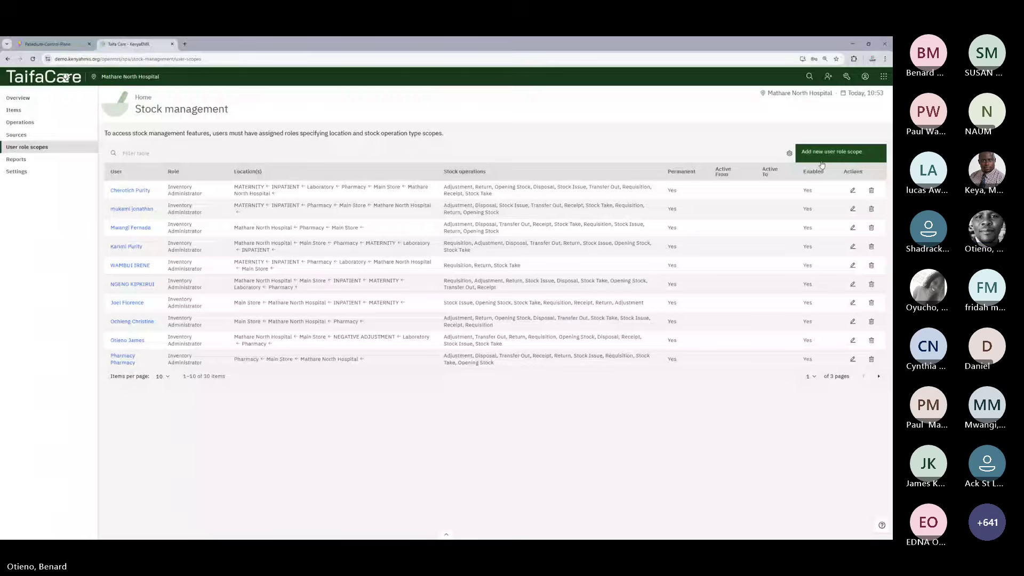
{"action": "left_click", "coordinate": [822, 156]}
{"action": "left_click", "coordinate": [673, 128]}
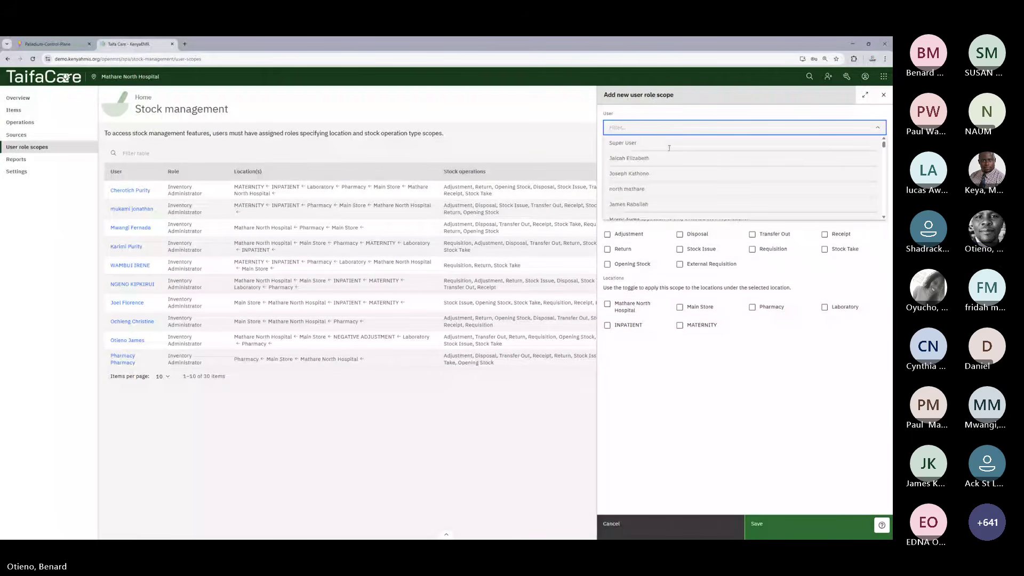
{"action": "scroll", "coordinate": [672, 171], "scroll_direction": "down", "scroll_amount": 3}
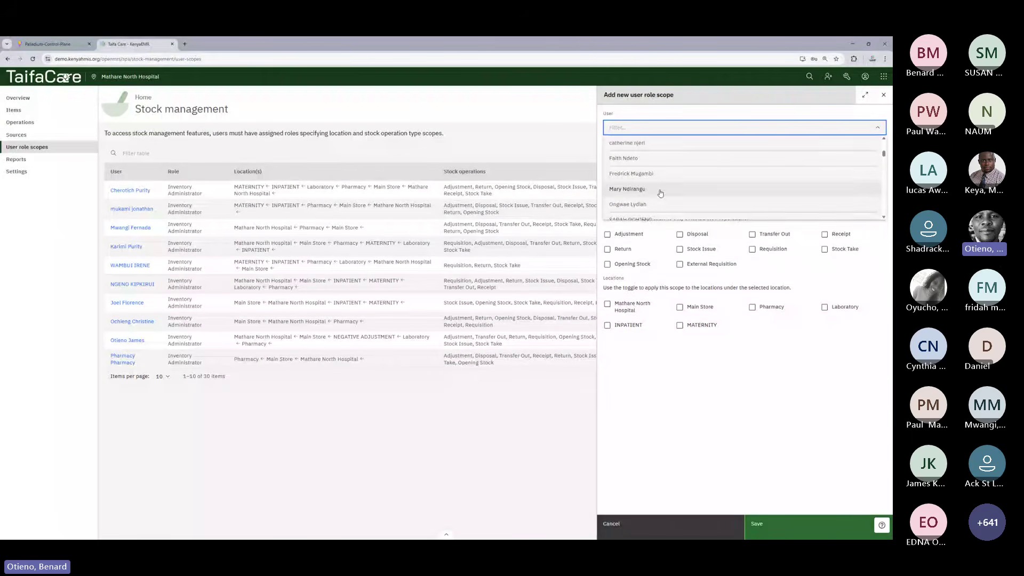
{"action": "scroll", "coordinate": [683, 185], "scroll_direction": "down", "scroll_amount": 5}
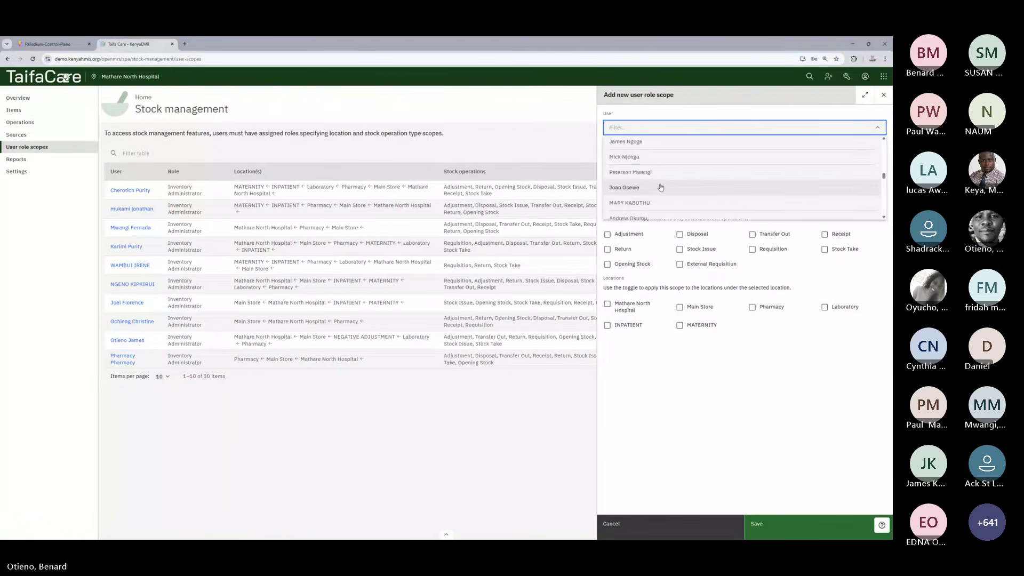
{"action": "left_click", "coordinate": [662, 187]}
{"action": "left_click", "coordinate": [671, 158]}
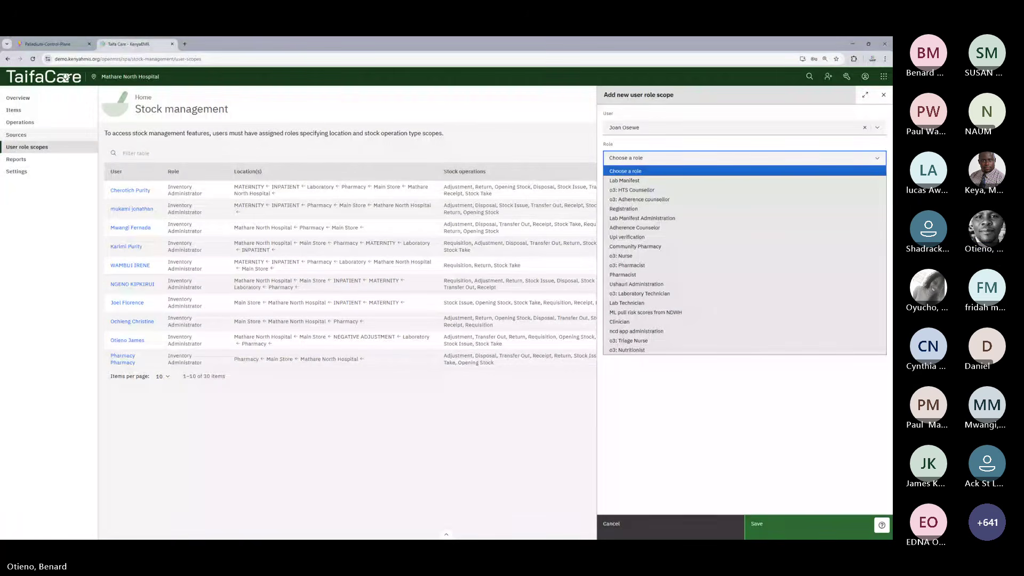
{"action": "key", "text": "alt+Tab"}
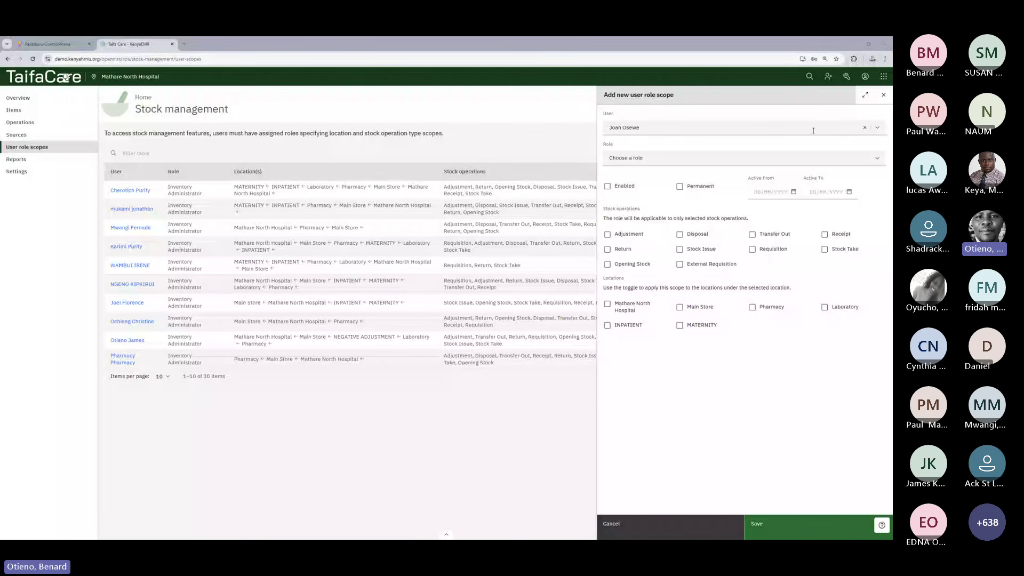
{"action": "left_click", "coordinate": [865, 128]}
{"action": "left_click", "coordinate": [879, 128]}
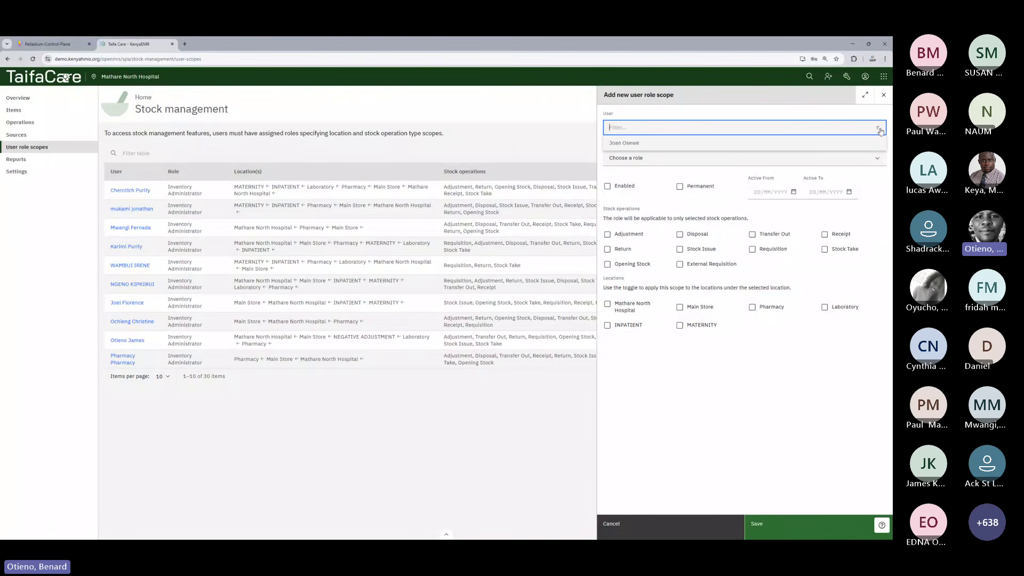
{"action": "left_click", "coordinate": [884, 95]}
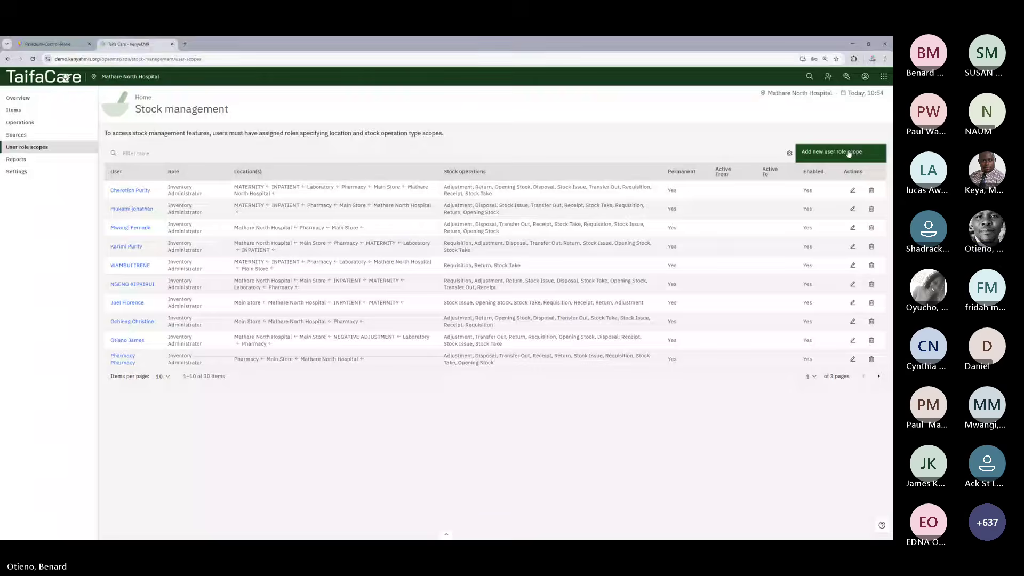
Start a new user role scope with Super User as the user and Inventory Administrator as the role
{"action": "left_click", "coordinate": [848, 152]}
{"action": "left_click", "coordinate": [704, 127]}
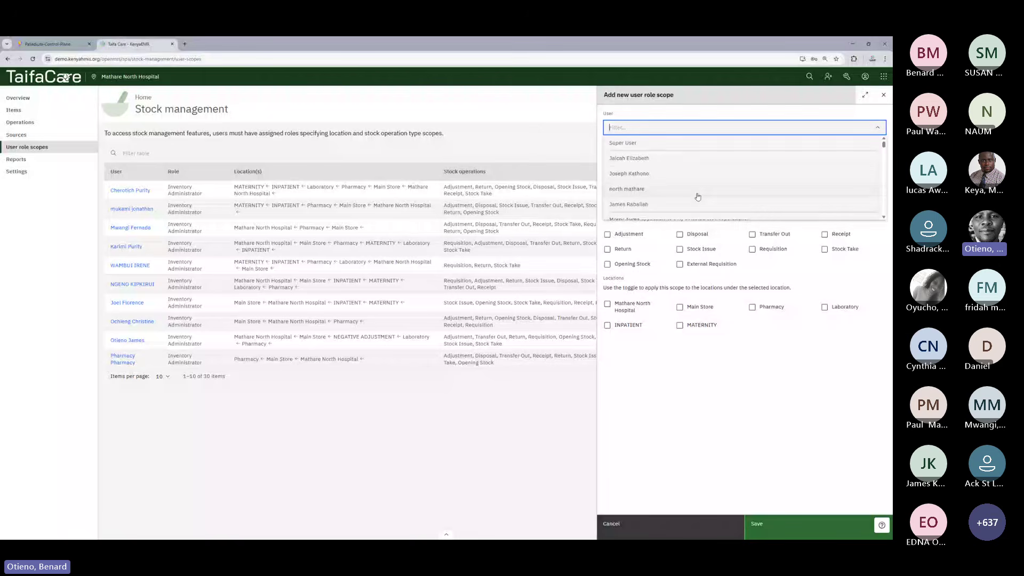
{"action": "scroll", "coordinate": [698, 184], "scroll_direction": "down", "scroll_amount": 5}
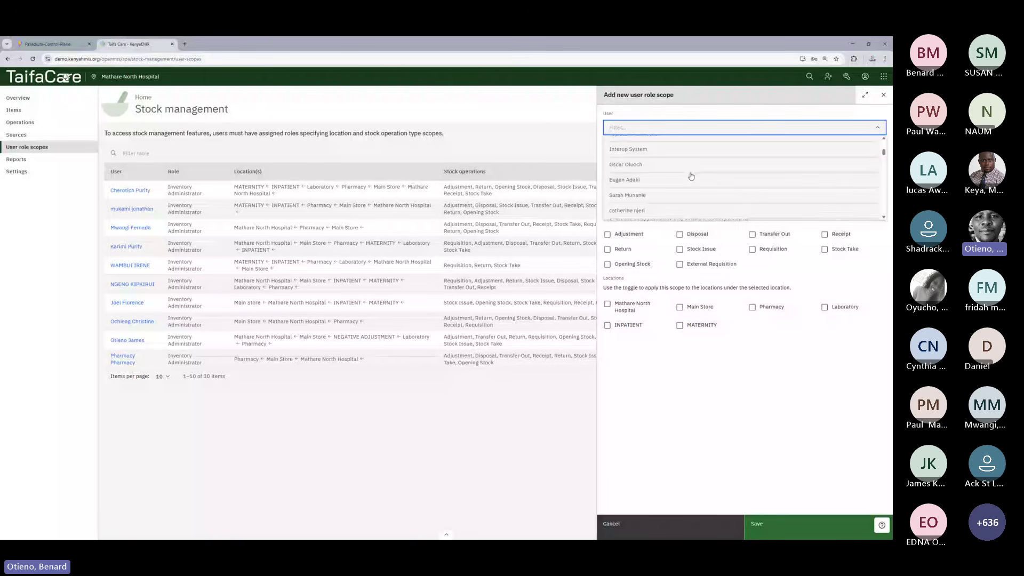
{"action": "scroll", "coordinate": [690, 180], "scroll_direction": "down", "scroll_amount": 4}
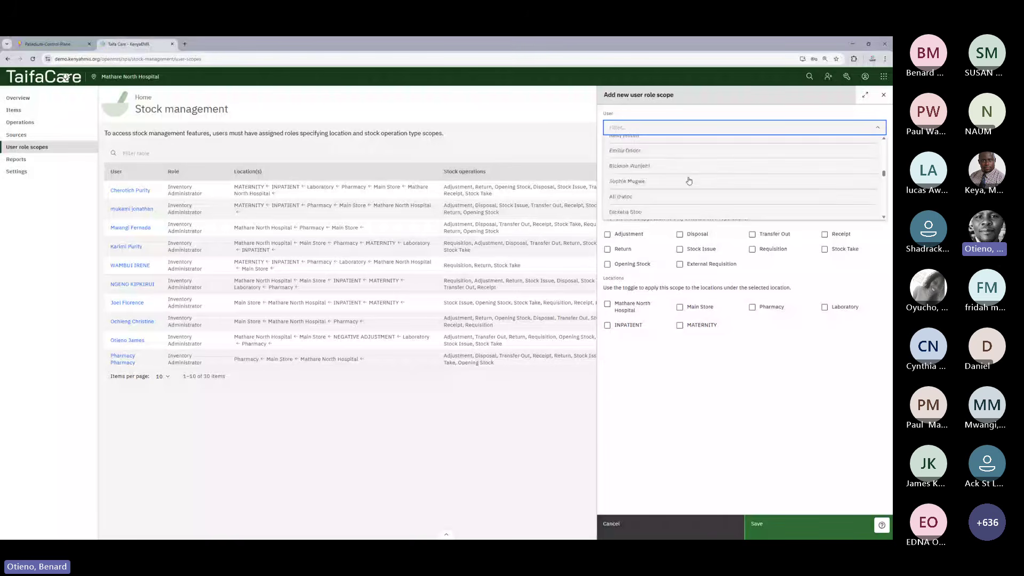
{"action": "scroll", "coordinate": [676, 193], "scroll_direction": "down", "scroll_amount": 3}
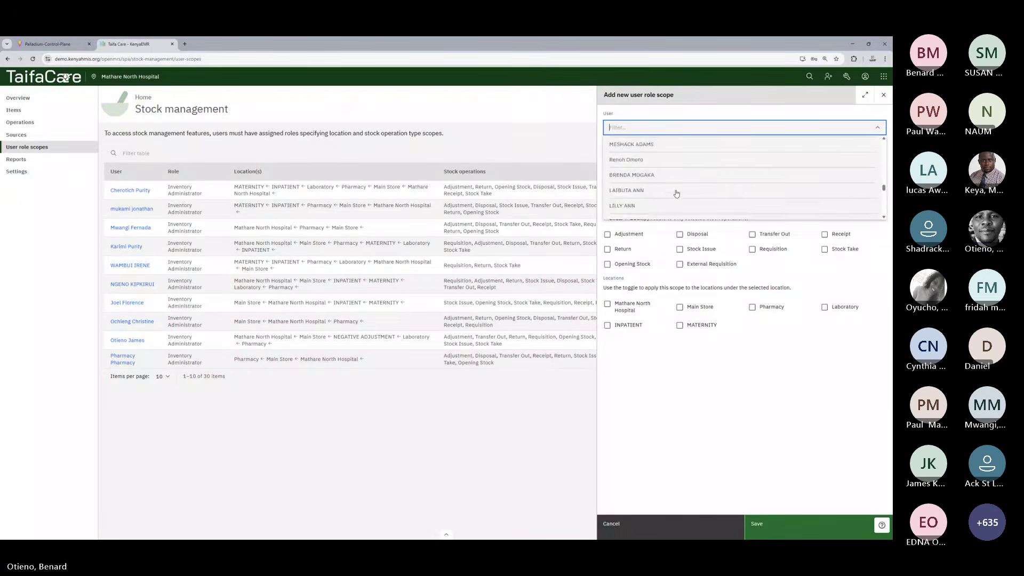
{"action": "scroll", "coordinate": [851, 187], "scroll_direction": "up", "scroll_amount": 12}
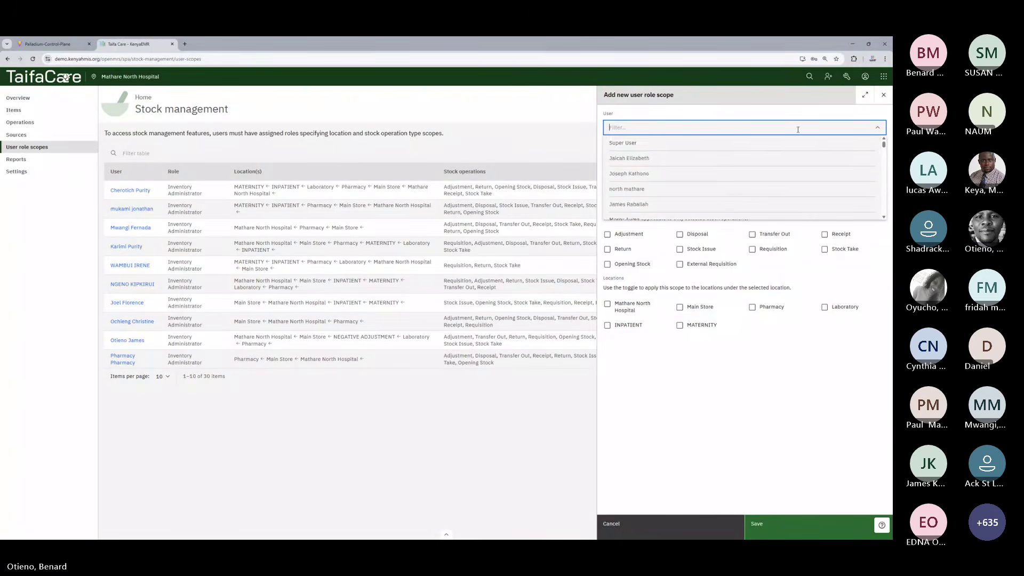
{"action": "left_click", "coordinate": [688, 143]}
{"action": "left_click", "coordinate": [690, 158]}
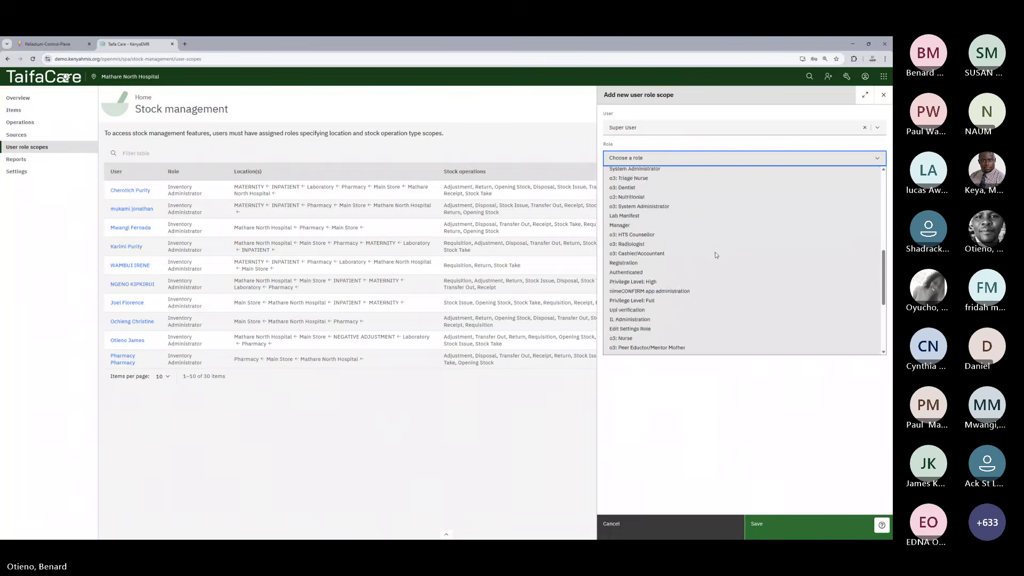
{"action": "scroll", "coordinate": [714, 256], "scroll_direction": "down", "scroll_amount": 3}
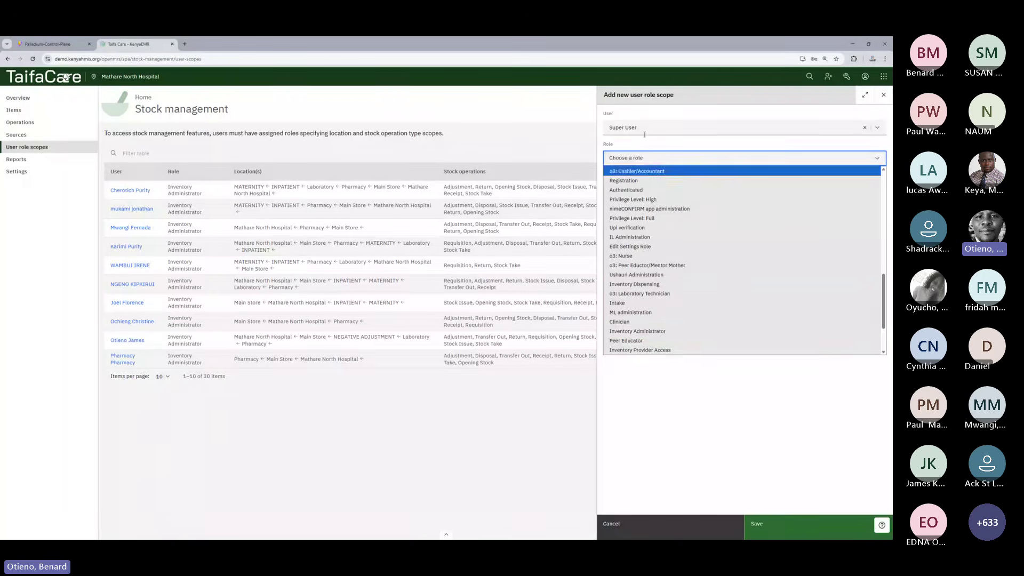
{"action": "left_click", "coordinate": [638, 333]}
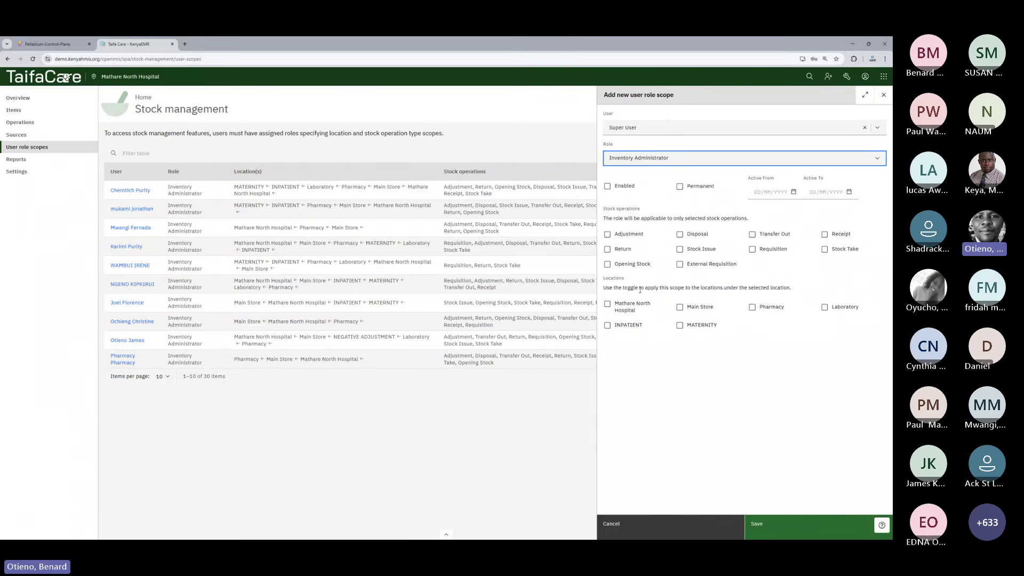
Enable the role scope, set its active dates from 30/03/2026 to 03/04/2026, and switch it to permanent instead
{"action": "left_click", "coordinate": [607, 186]}
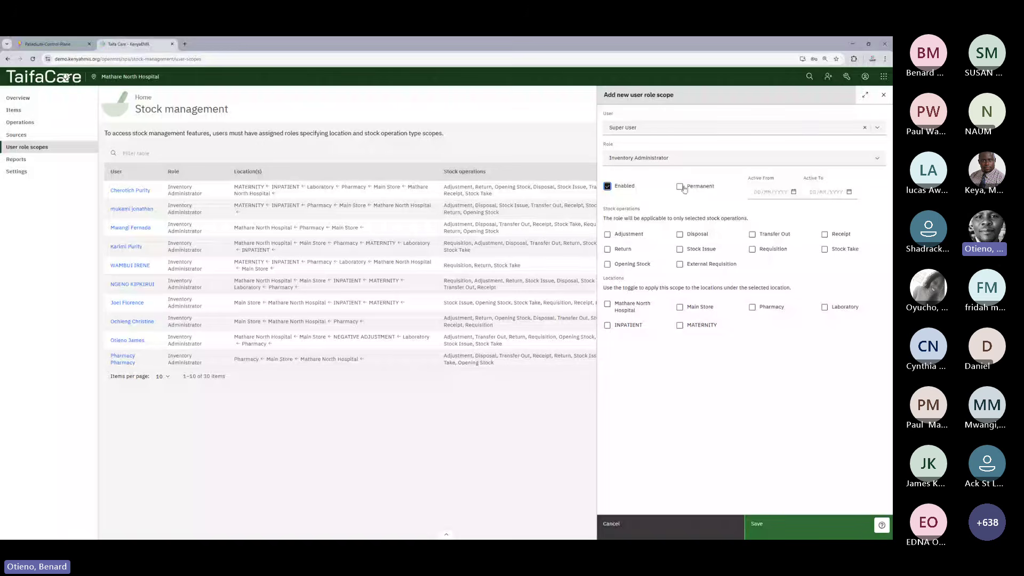
{"action": "left_click", "coordinate": [794, 192]}
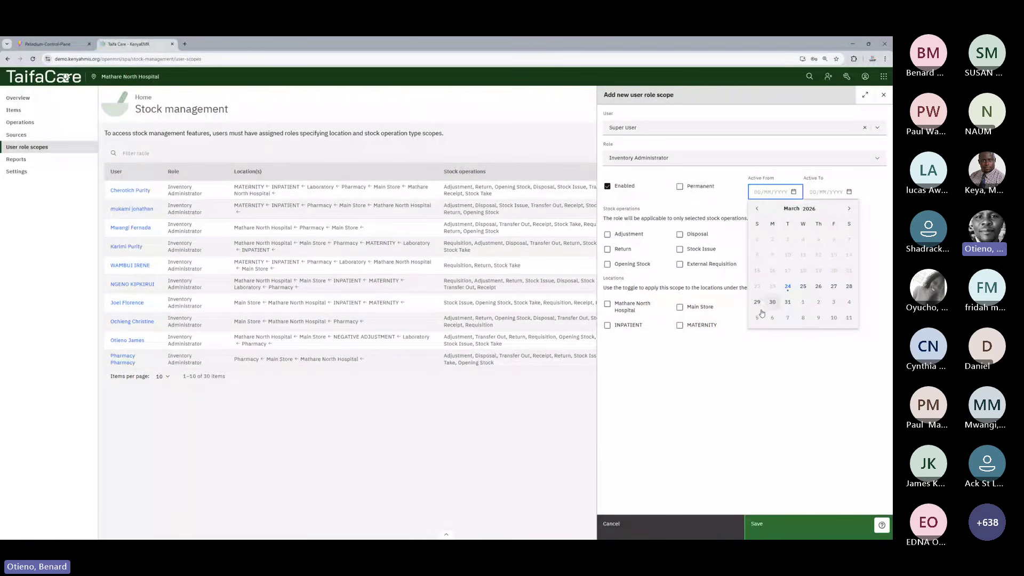
{"action": "left_click", "coordinate": [772, 303]}
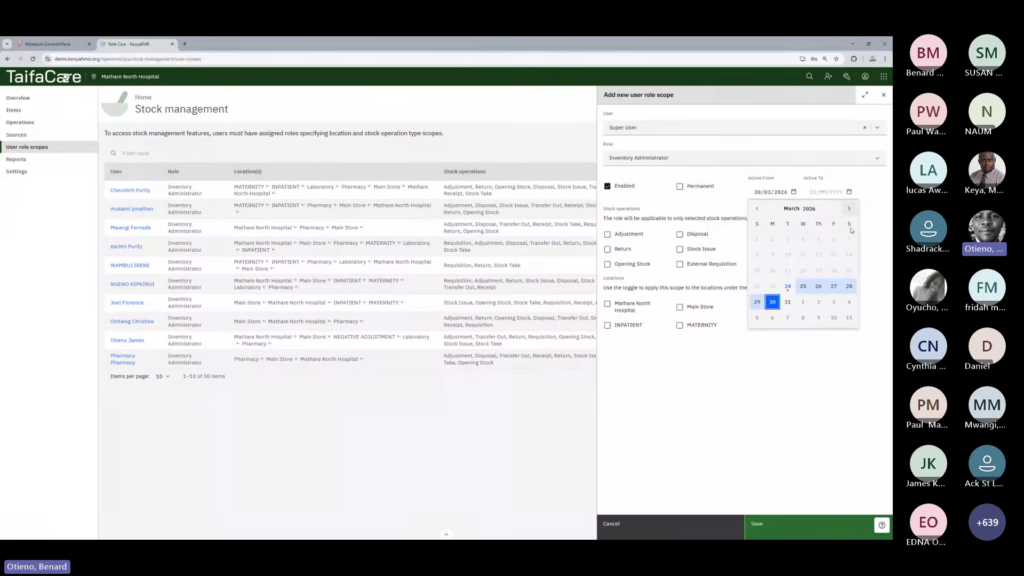
{"action": "left_click", "coordinate": [849, 193]}
{"action": "left_click", "coordinate": [834, 302]}
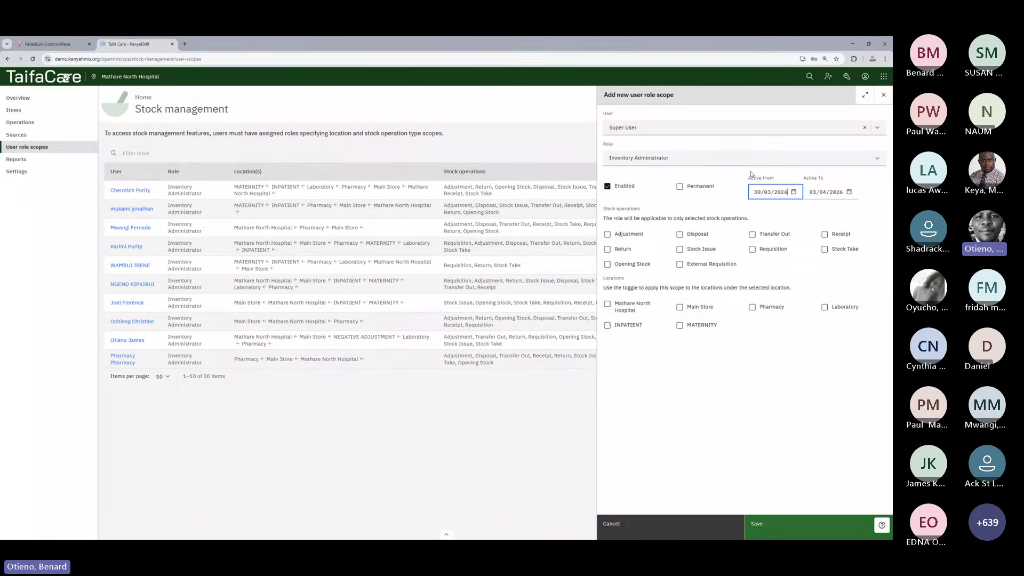
{"action": "left_click", "coordinate": [680, 187]}
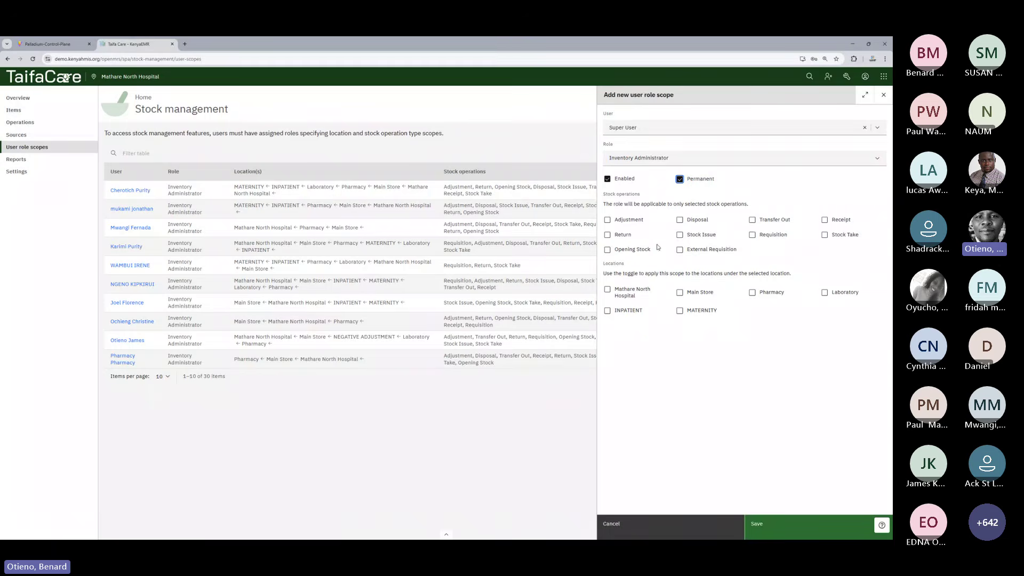
Allow every stock operation except External Requisition, and apply the scope to Main Store and the locations under it
{"action": "left_click", "coordinate": [609, 221]}
{"action": "left_click", "coordinate": [680, 221]}
{"action": "left_click", "coordinate": [752, 221]}
{"action": "left_click", "coordinate": [826, 222]}
{"action": "left_click", "coordinate": [609, 236]}
{"action": "left_click", "coordinate": [681, 236]}
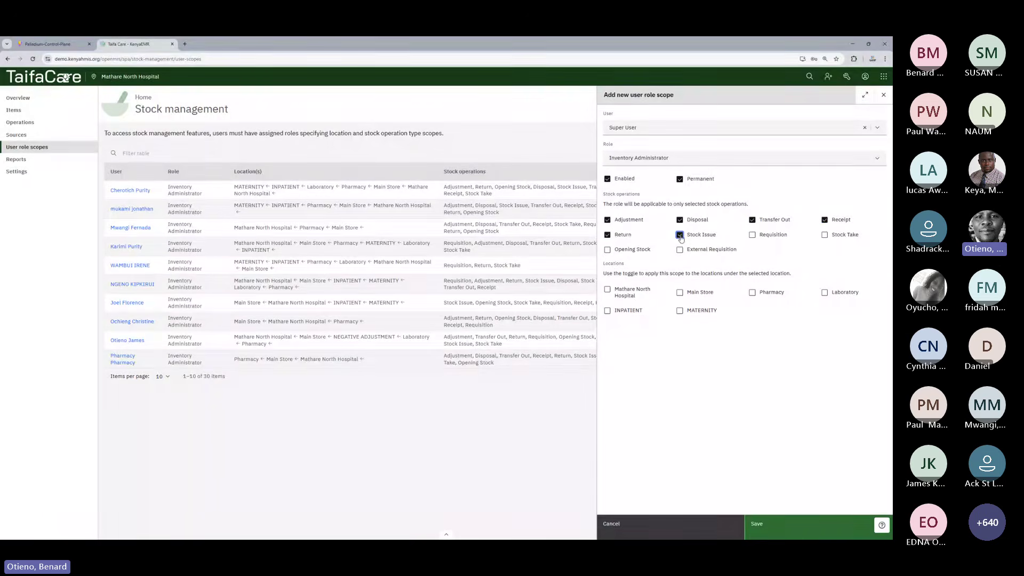
{"action": "left_click", "coordinate": [753, 237]}
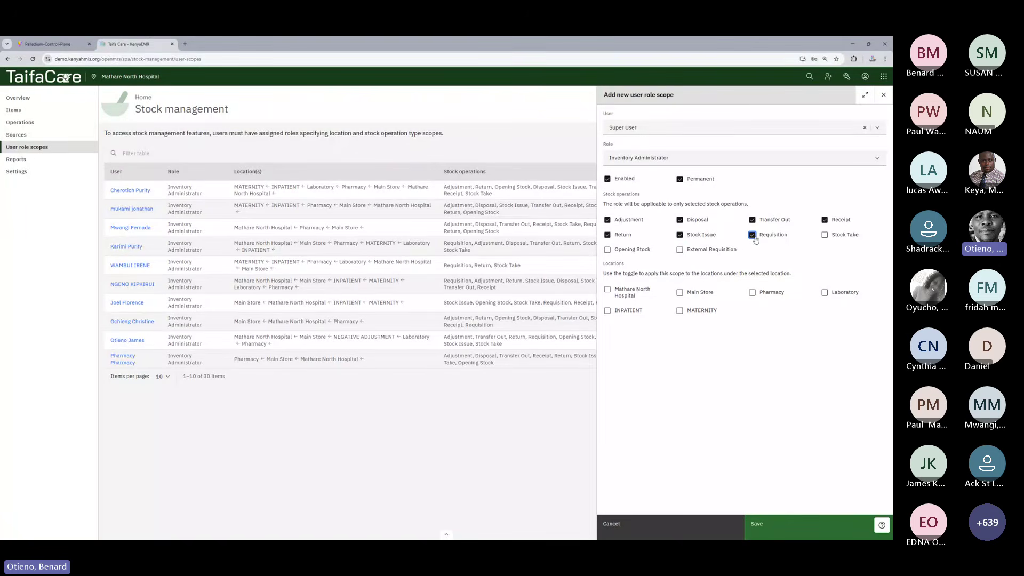
{"action": "left_click", "coordinate": [826, 237]}
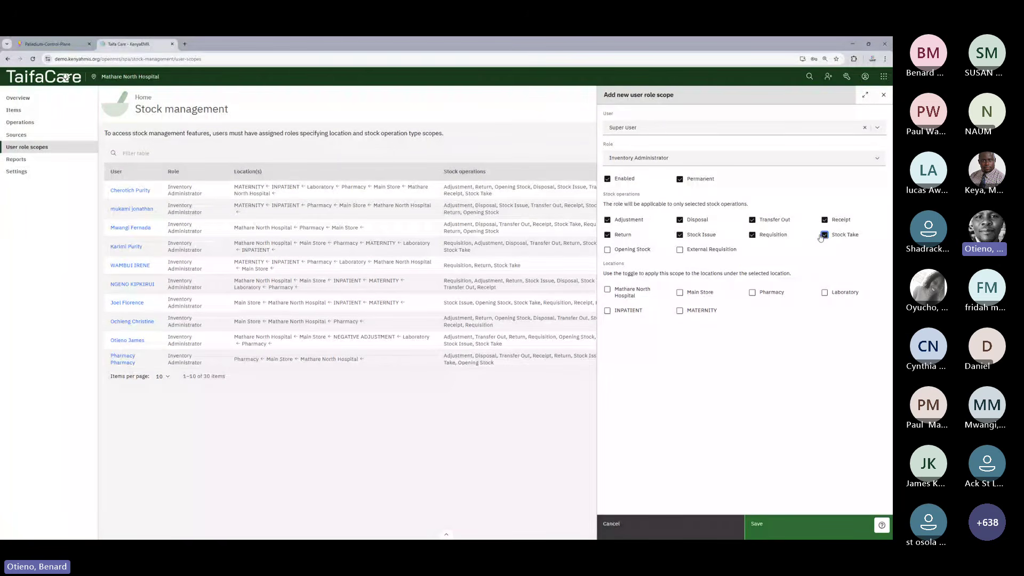
{"action": "left_click", "coordinate": [616, 251]}
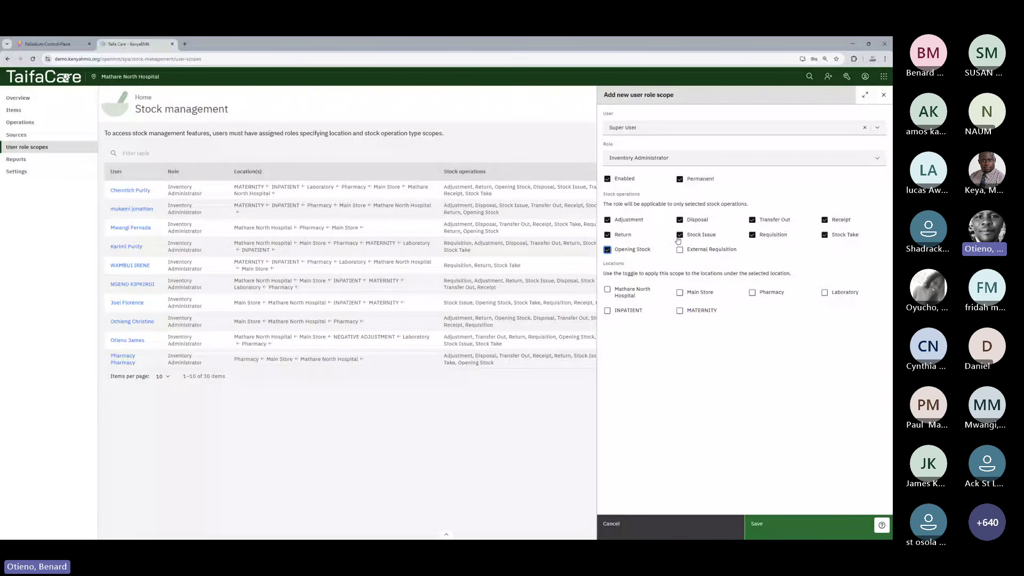
{"action": "left_click", "coordinate": [680, 293]}
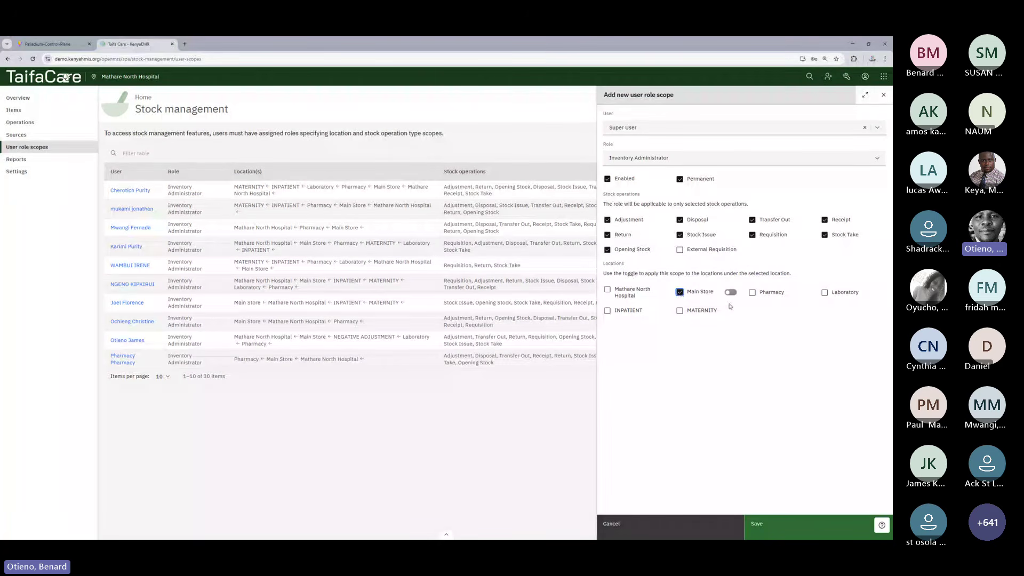
{"action": "left_click", "coordinate": [731, 292]}
Switch to the Chuka County Refferal Hospital site and set the scope's user to Test Stock Manager and role to Inventory Administrator
{"action": "left_click_drag", "start_coordinate": [293, 39], "coordinate": [431, 95]}
{"action": "double_click", "coordinate": [431, 95]}
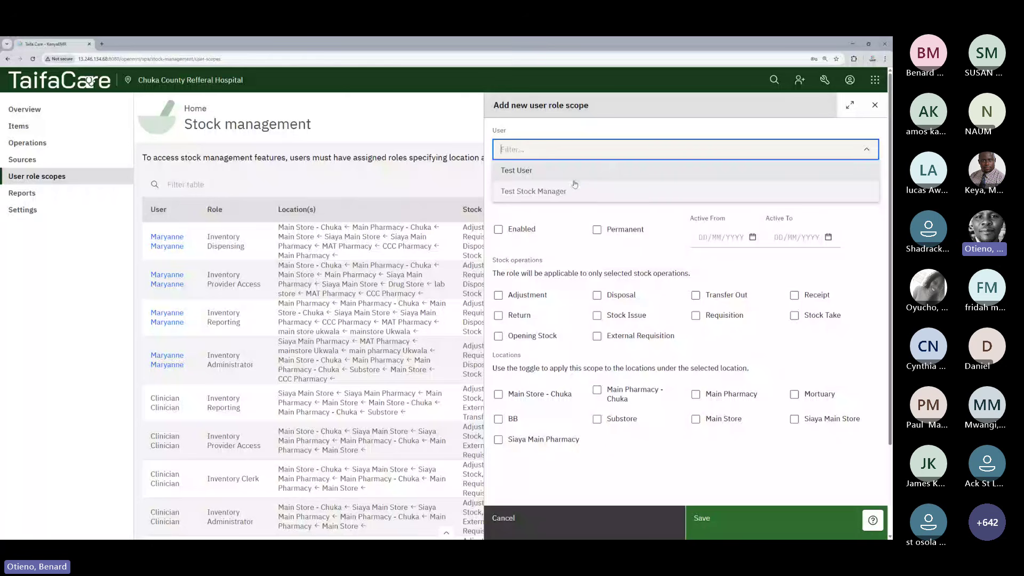
{"action": "left_click", "coordinate": [575, 188]}
{"action": "left_click", "coordinate": [587, 198]}
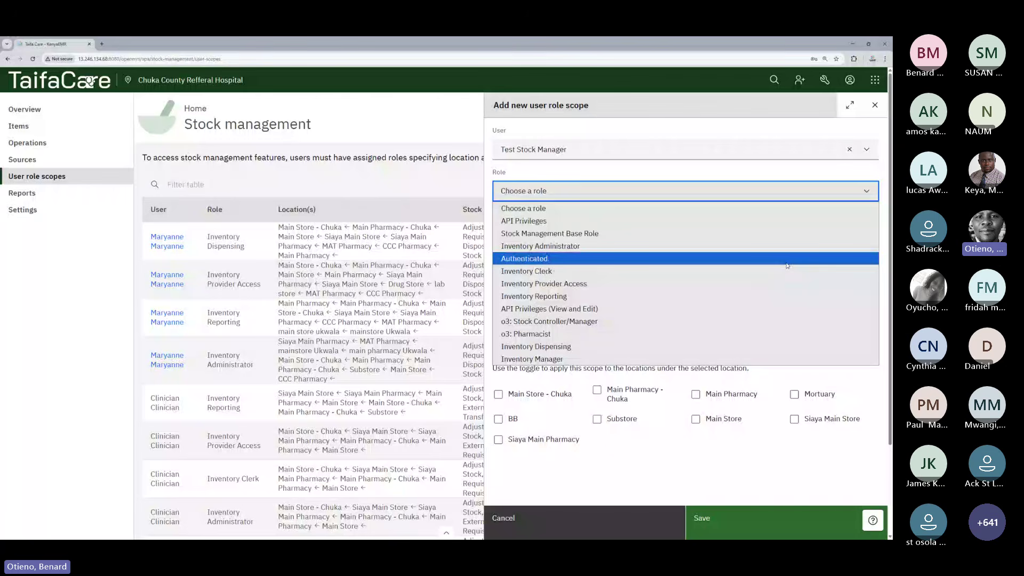
{"action": "left_click", "coordinate": [558, 247]}
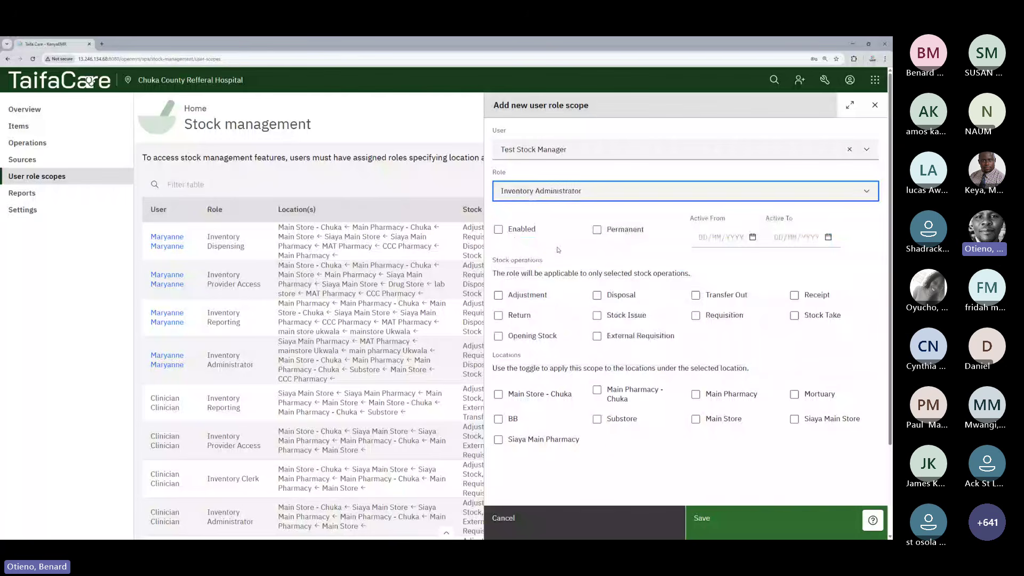
Make the scope enabled and permanent, and allow all ten stock operations, from Adjustment to External Requisition
{"action": "left_click", "coordinate": [498, 230]}
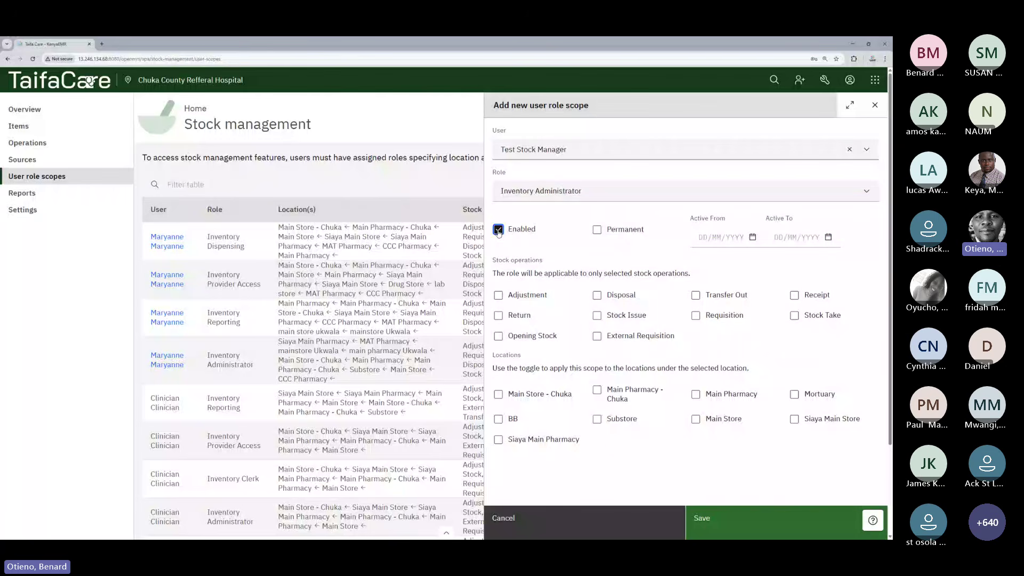
{"action": "left_click", "coordinate": [597, 231]}
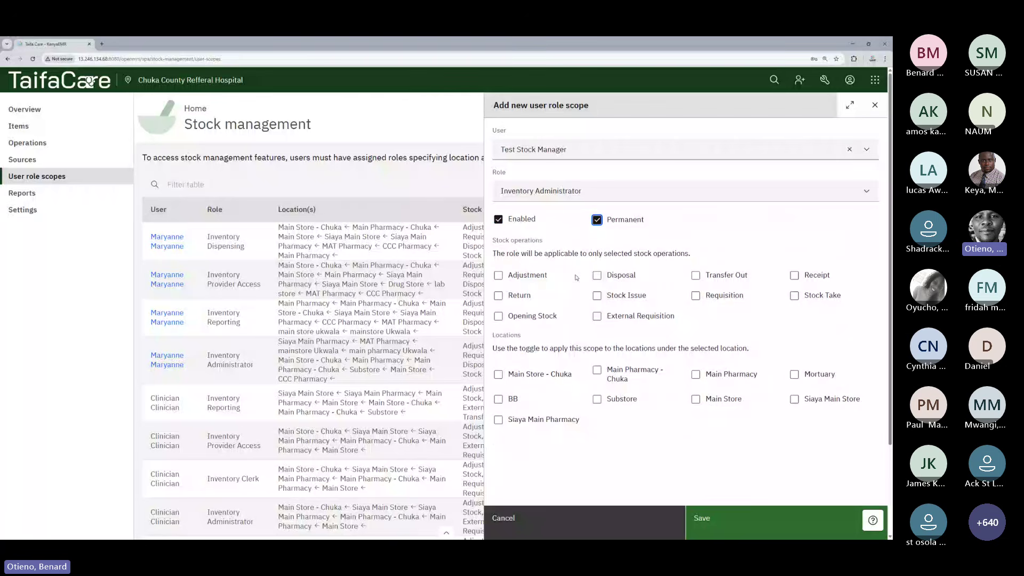
{"action": "left_click", "coordinate": [498, 276]}
{"action": "left_click", "coordinate": [498, 296]}
{"action": "left_click", "coordinate": [498, 317]}
{"action": "left_click", "coordinate": [597, 275]}
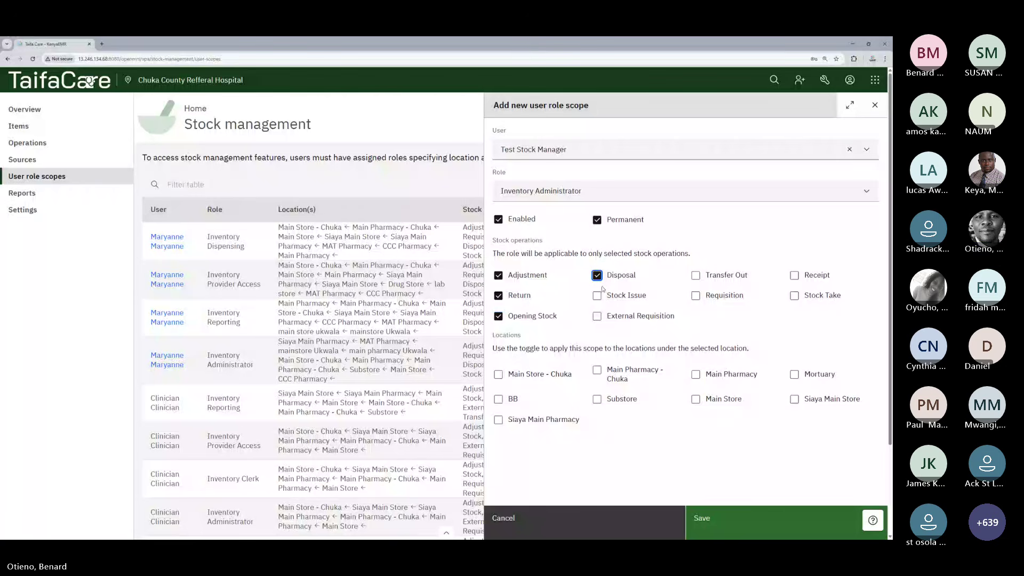
{"action": "left_click", "coordinate": [598, 295]}
{"action": "left_click", "coordinate": [597, 316]}
{"action": "left_click", "coordinate": [696, 296]}
{"action": "left_click", "coordinate": [696, 275]}
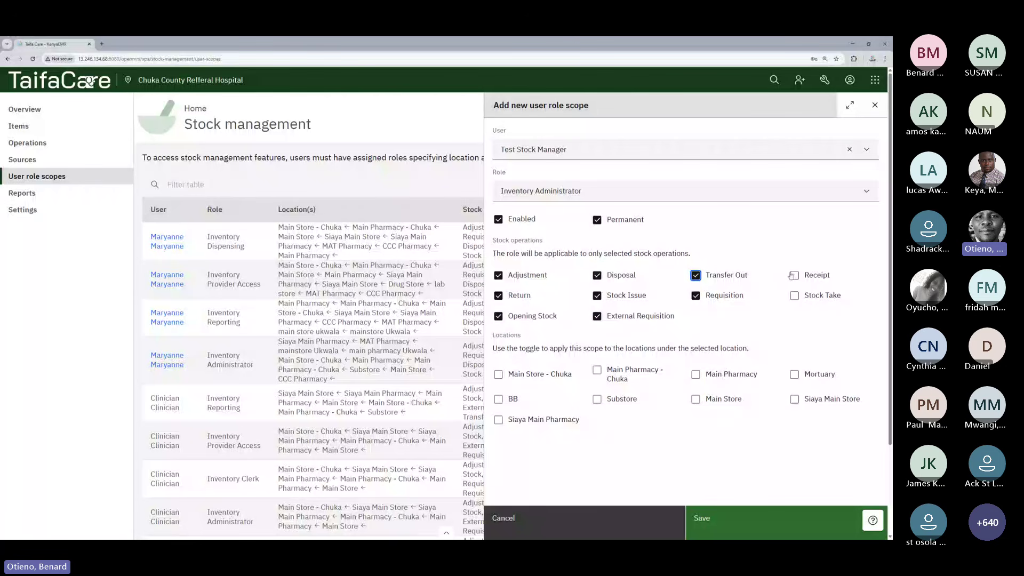
{"action": "left_click", "coordinate": [794, 276]}
{"action": "left_click", "coordinate": [794, 295]}
Apply the scope to Main Store and Main Store - Chuka including the locations under them, and save it
{"action": "left_click", "coordinate": [696, 399]}
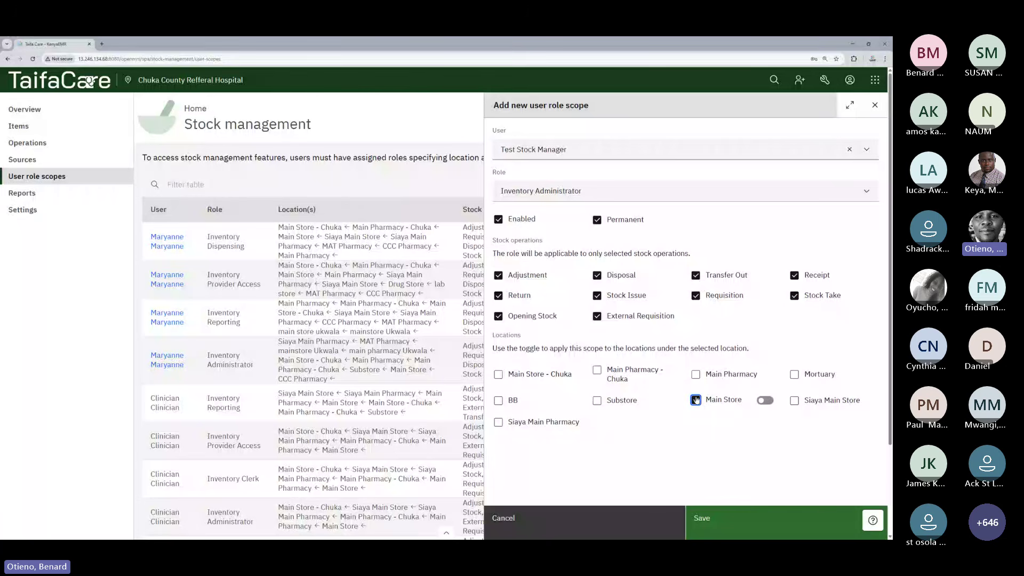
{"action": "left_click", "coordinate": [765, 400]}
{"action": "left_click", "coordinate": [499, 375]}
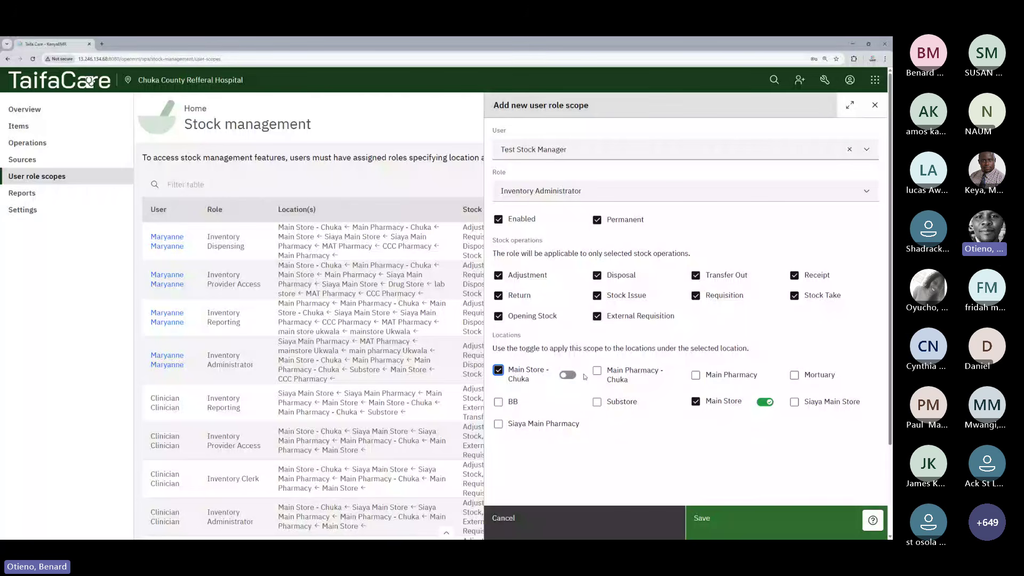
{"action": "left_click", "coordinate": [568, 375]}
{"action": "left_click", "coordinate": [716, 526]}
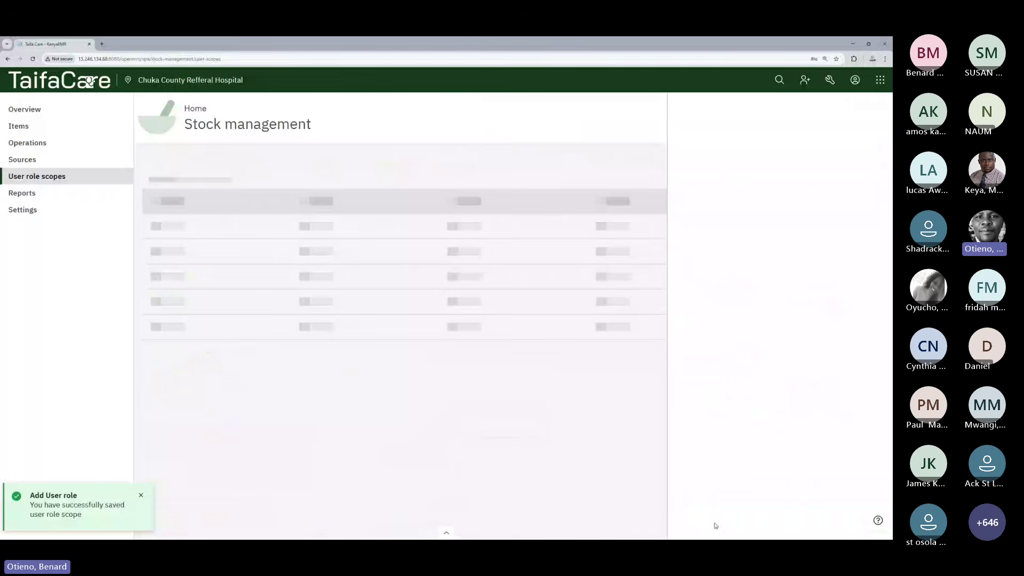
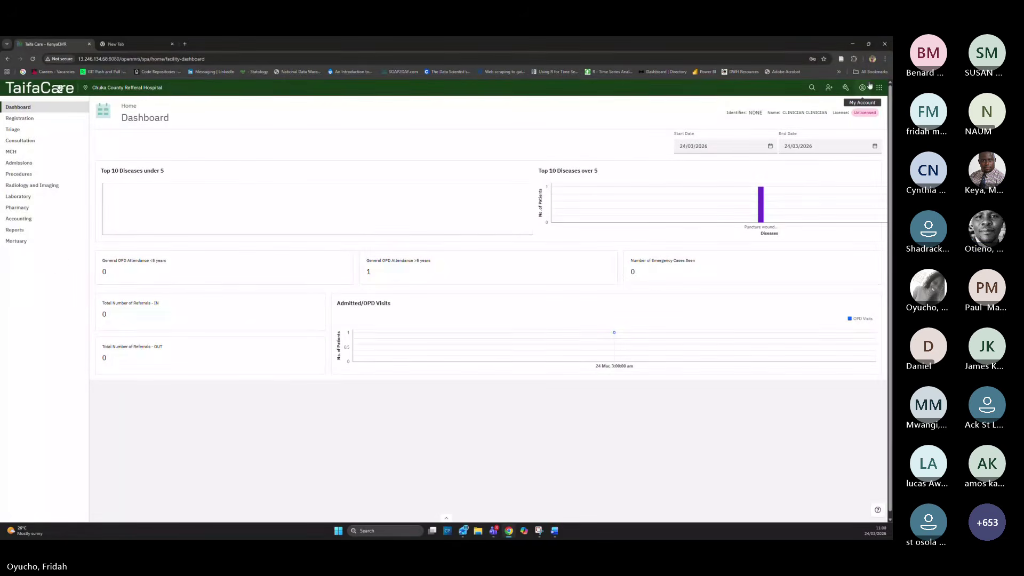
Set the browser's page zoom to 125% on the facility dashboard
{"action": "left_click", "coordinate": [885, 59]}
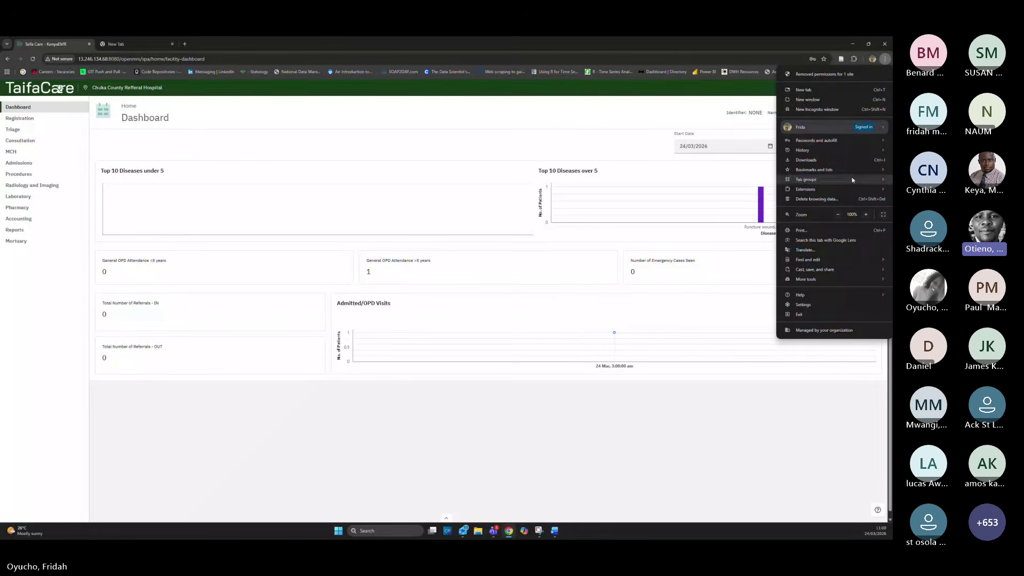
{"action": "left_click", "coordinate": [865, 214]}
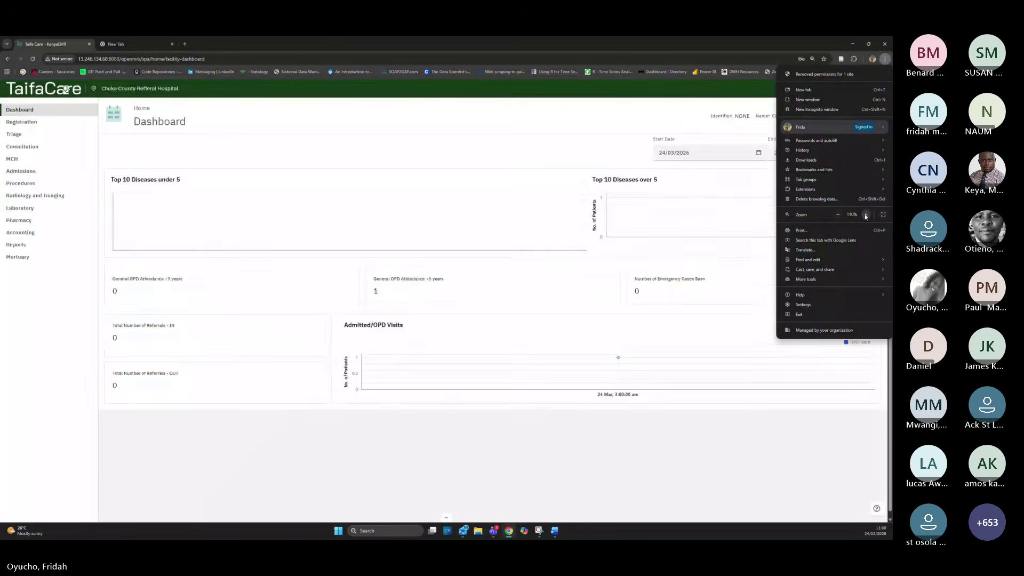
{"action": "left_click", "coordinate": [866, 214]}
{"action": "left_click", "coordinate": [866, 214]}
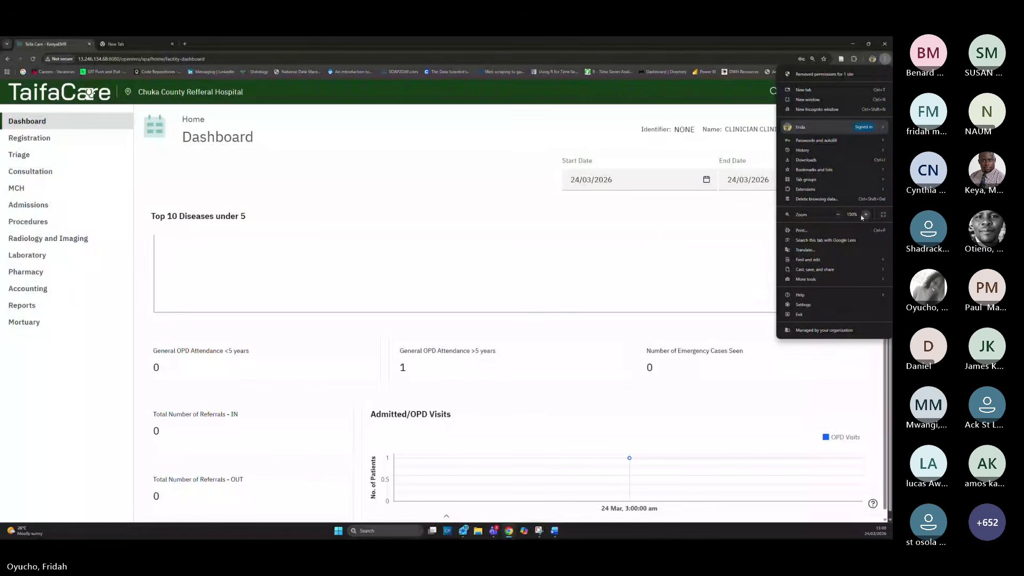
{"action": "left_click", "coordinate": [839, 214]}
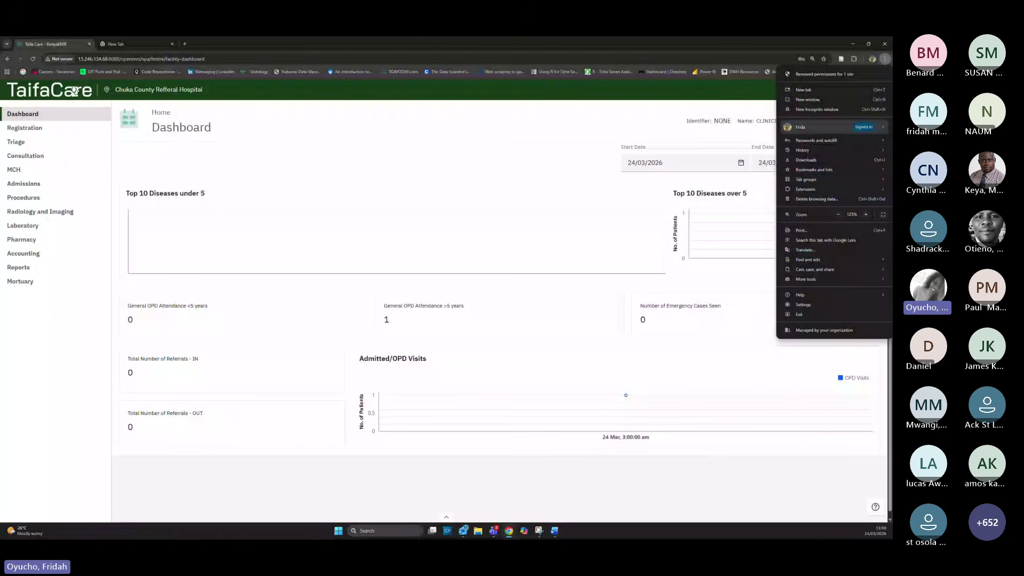
{"action": "key", "text": "Escape"}
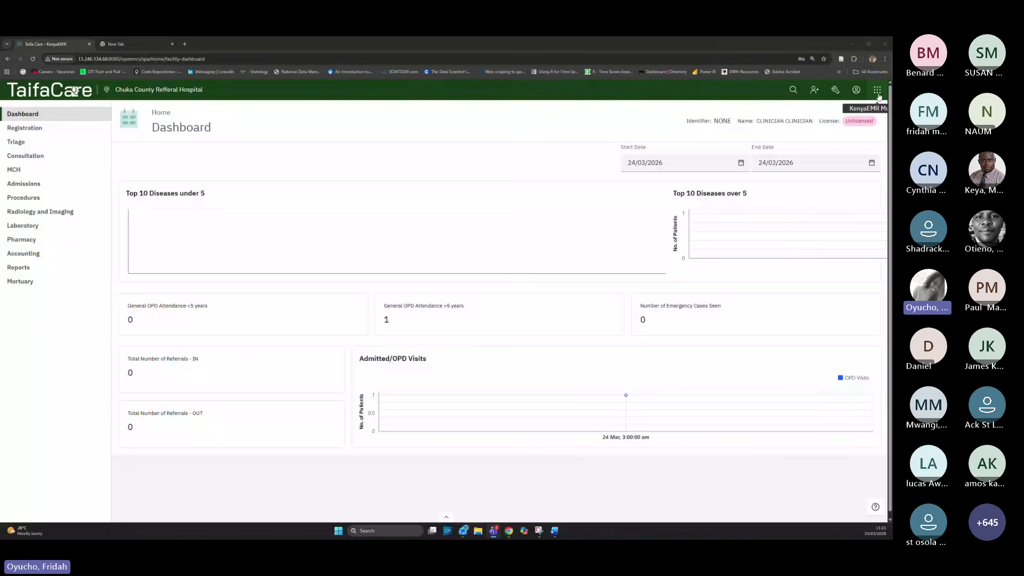
Go to the list of stock sources in the Manage Stocks module
{"action": "left_click", "coordinate": [878, 93]}
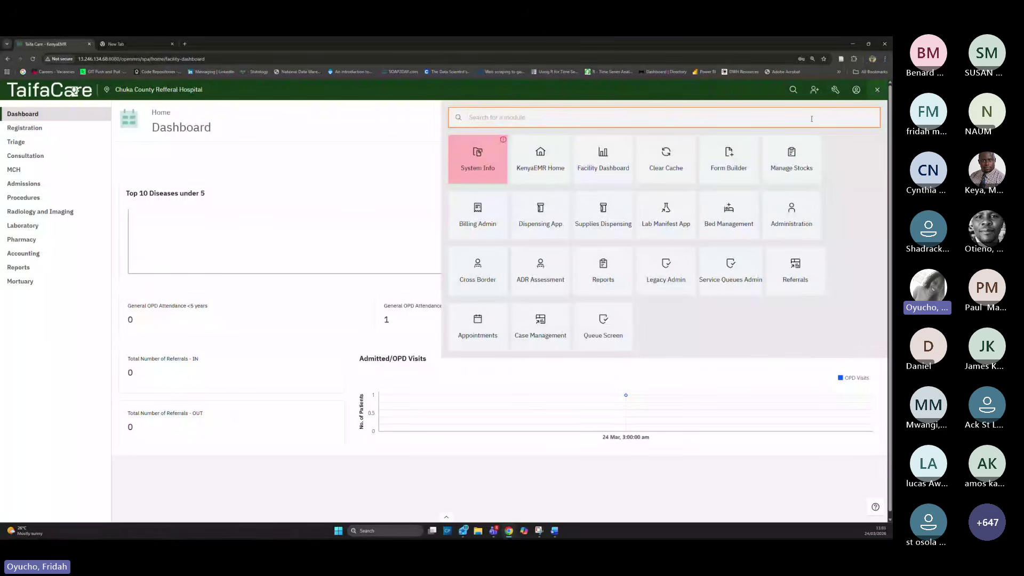
{"action": "left_click", "coordinate": [792, 171]}
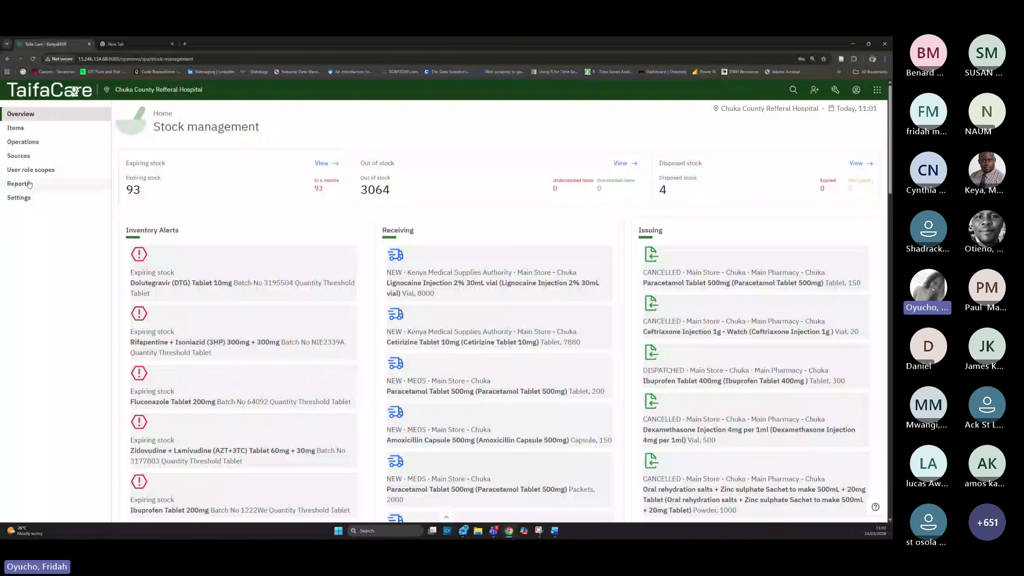
{"action": "left_click", "coordinate": [18, 156]}
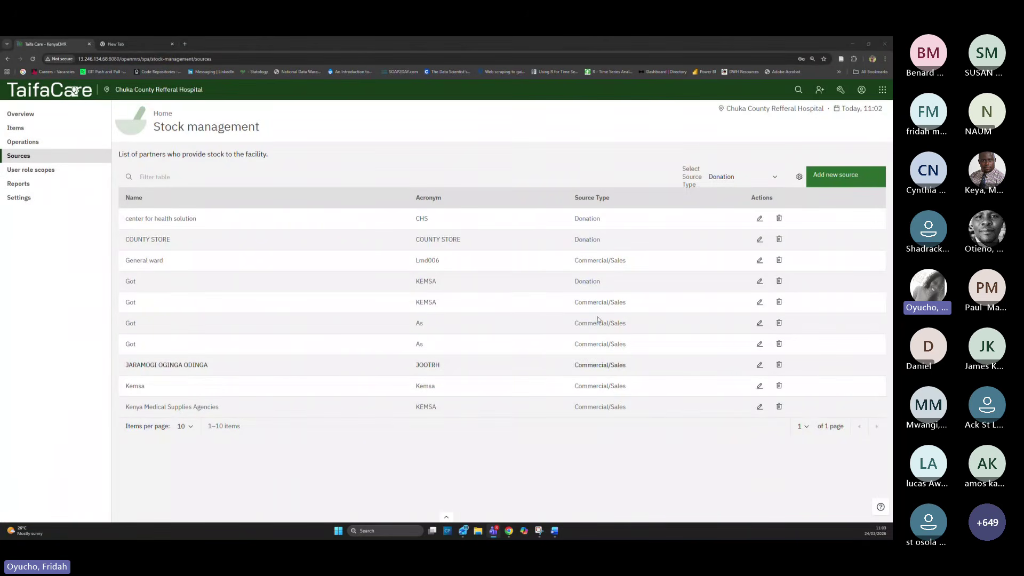
Add a new stock source with full name KEMSA, acronym KEMSA and source type Commercial/Sales, and save it
{"action": "left_click", "coordinate": [848, 180]}
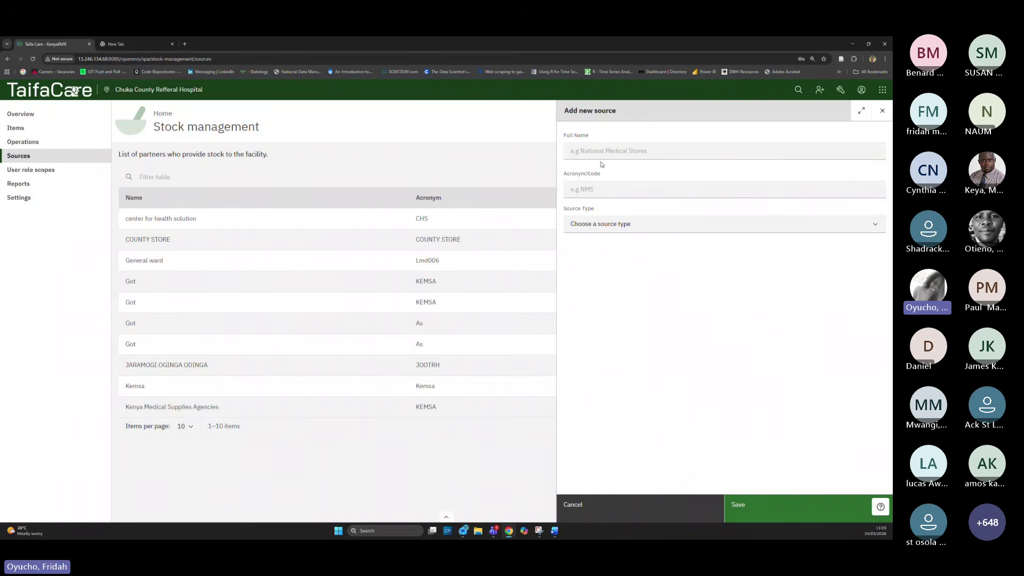
{"action": "left_click", "coordinate": [602, 151]}
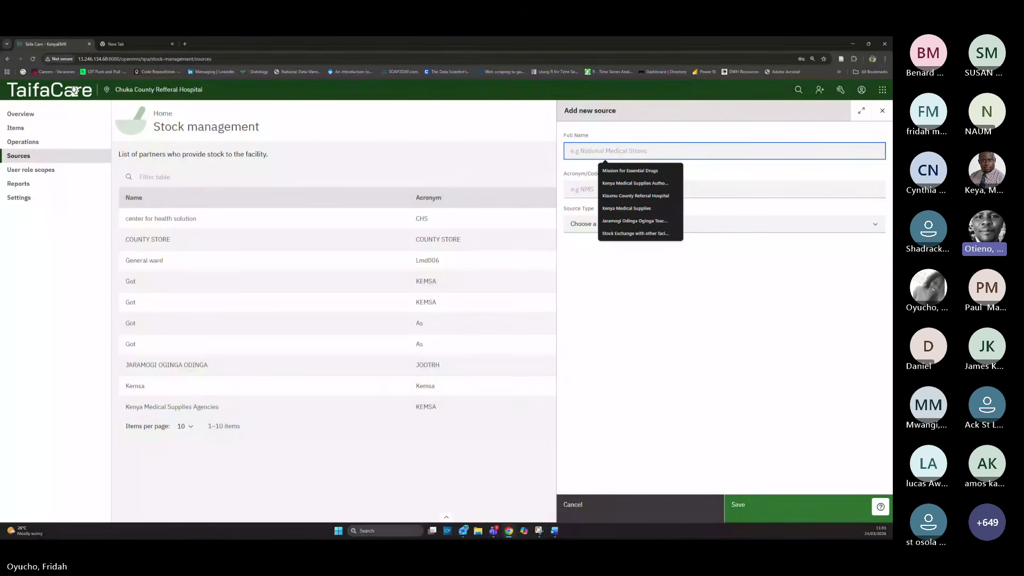
{"action": "key", "text": "alt+Tab"}
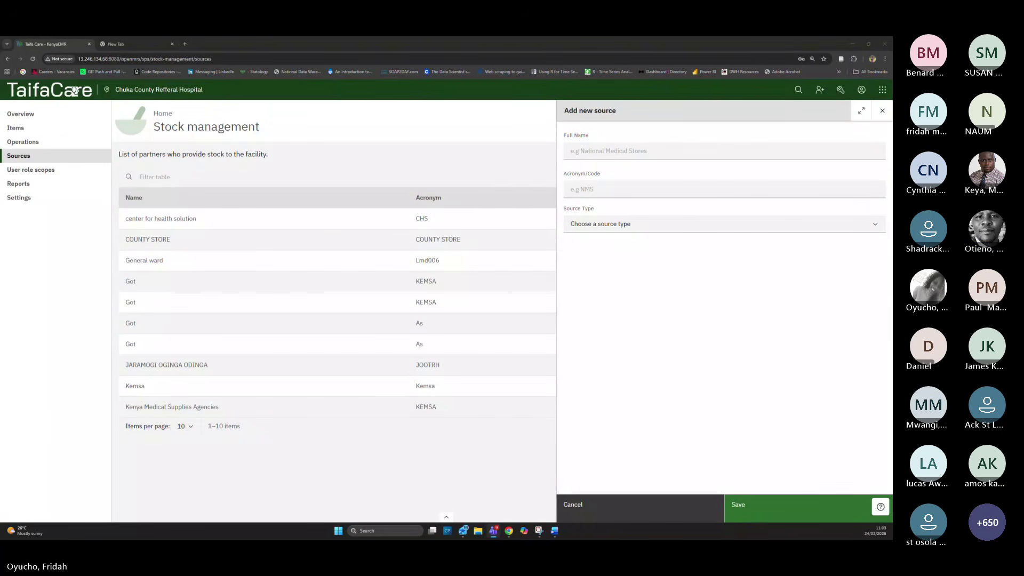
{"action": "left_click", "coordinate": [585, 151]}
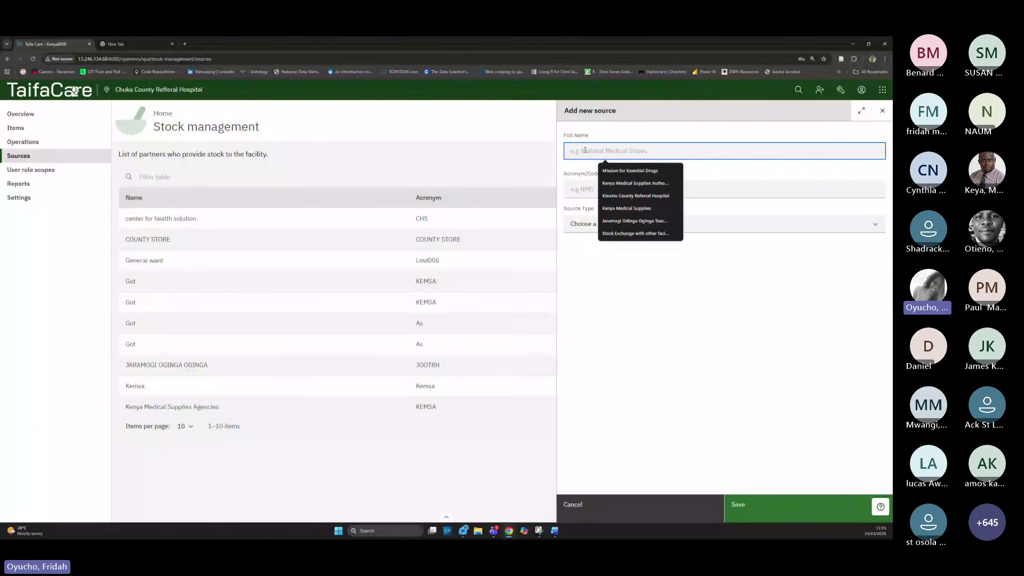
{"action": "type", "text": "KEMSA"}
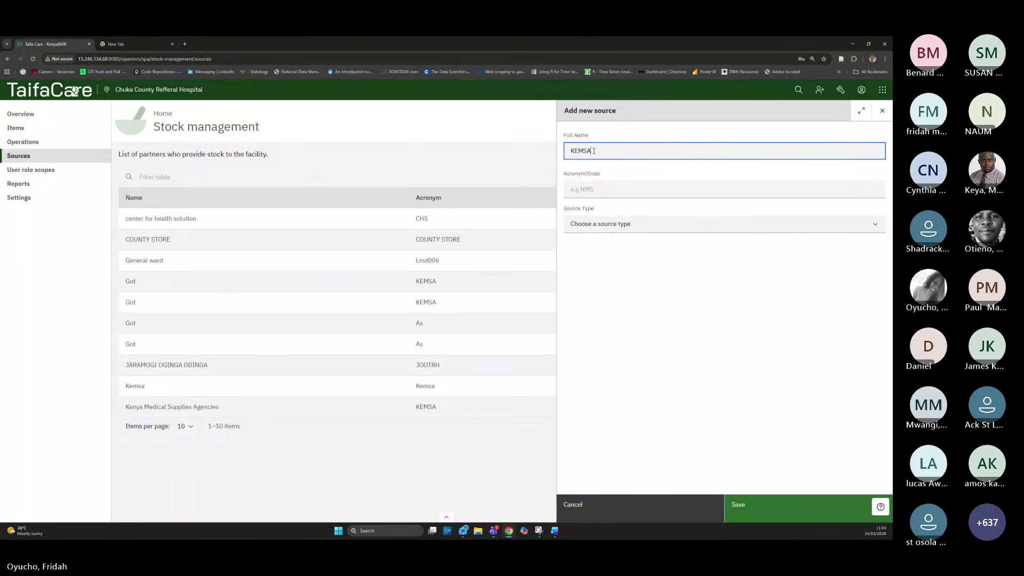
{"action": "left_click_drag", "start_coordinate": [594, 151], "coordinate": [558, 151]}
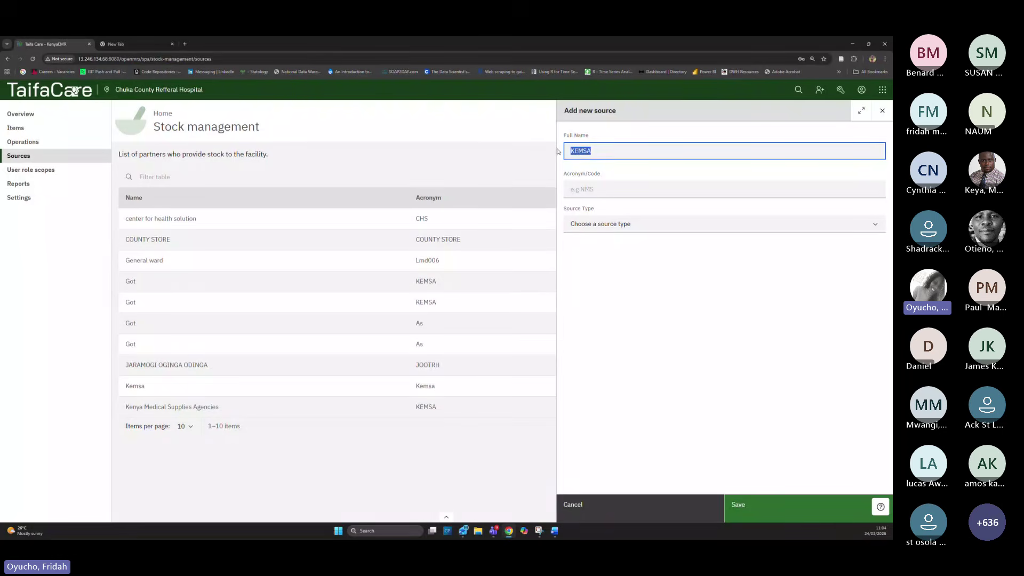
{"action": "left_click", "coordinate": [586, 188]}
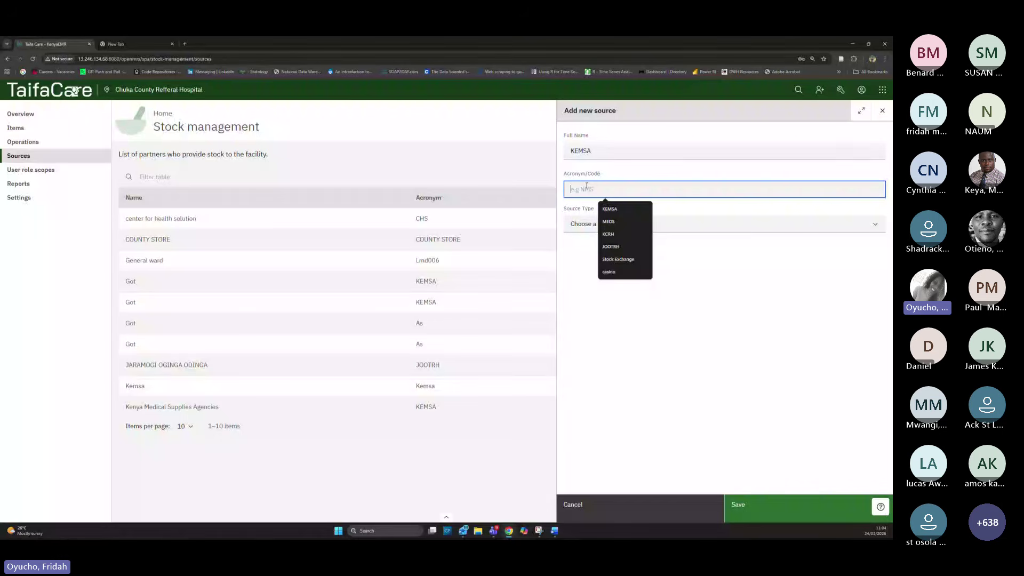
{"action": "left_click", "coordinate": [610, 208]}
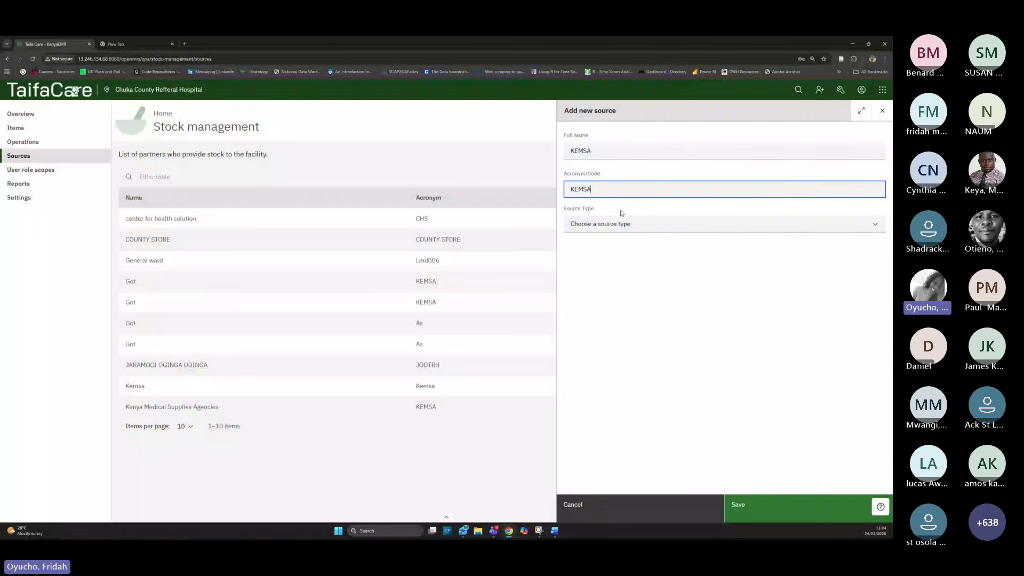
{"action": "left_click", "coordinate": [610, 224]}
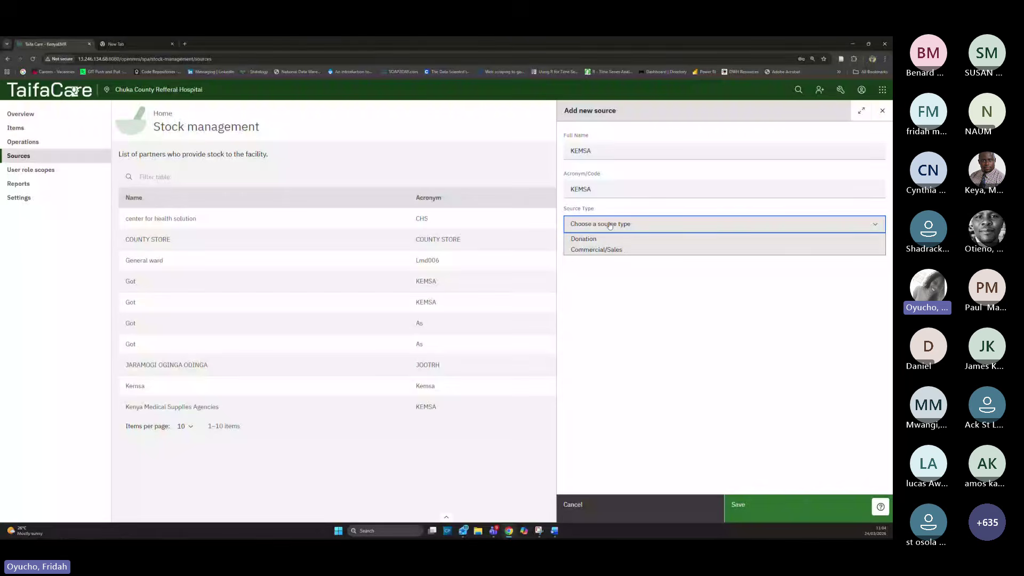
{"action": "left_click", "coordinate": [600, 250]}
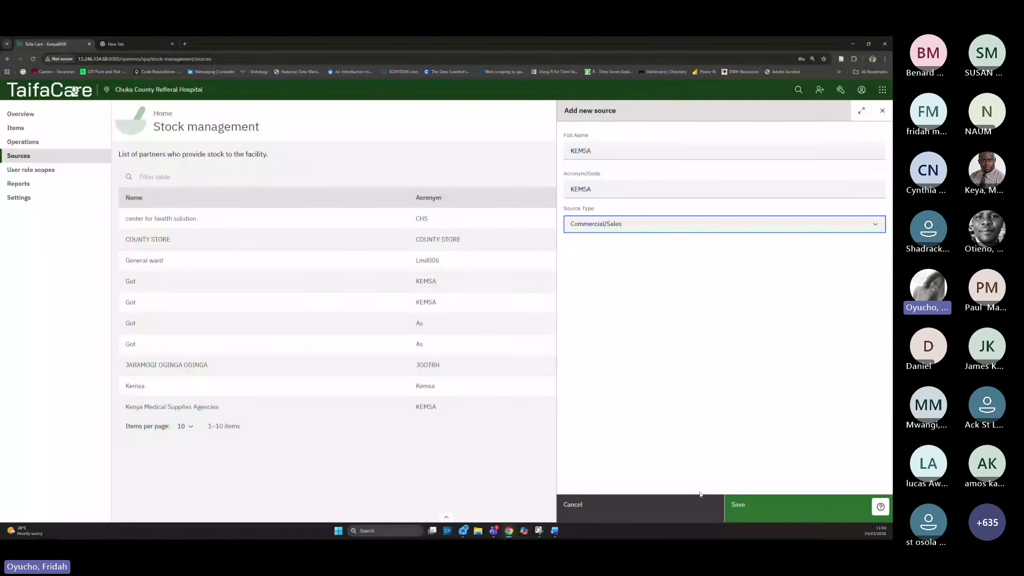
{"action": "left_click", "coordinate": [760, 517]}
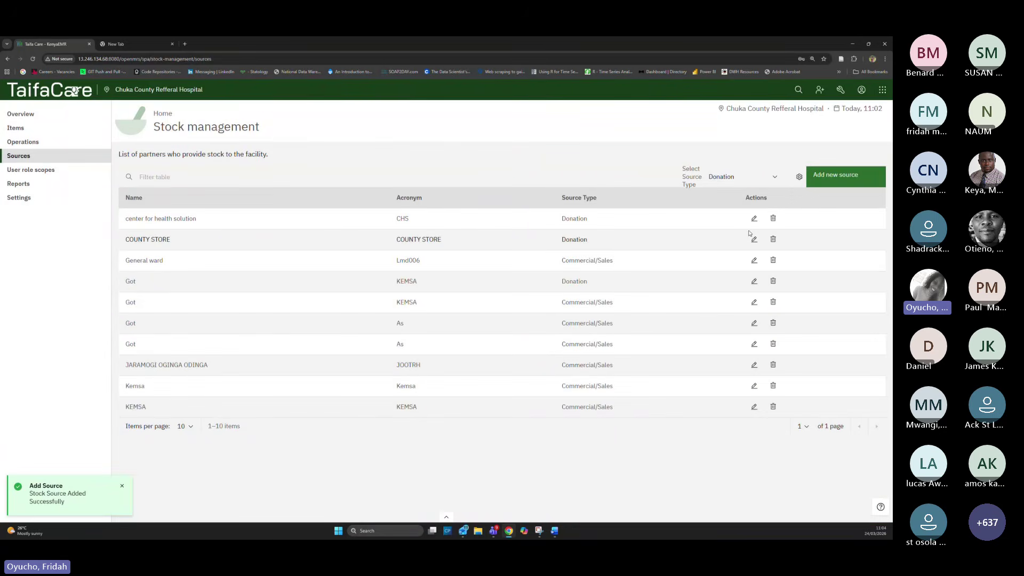
Add and save a second KEMSA stock source with acronym KEMSA, this one with source type Donation
{"action": "left_click", "coordinate": [838, 178]}
{"action": "left_click", "coordinate": [617, 149]}
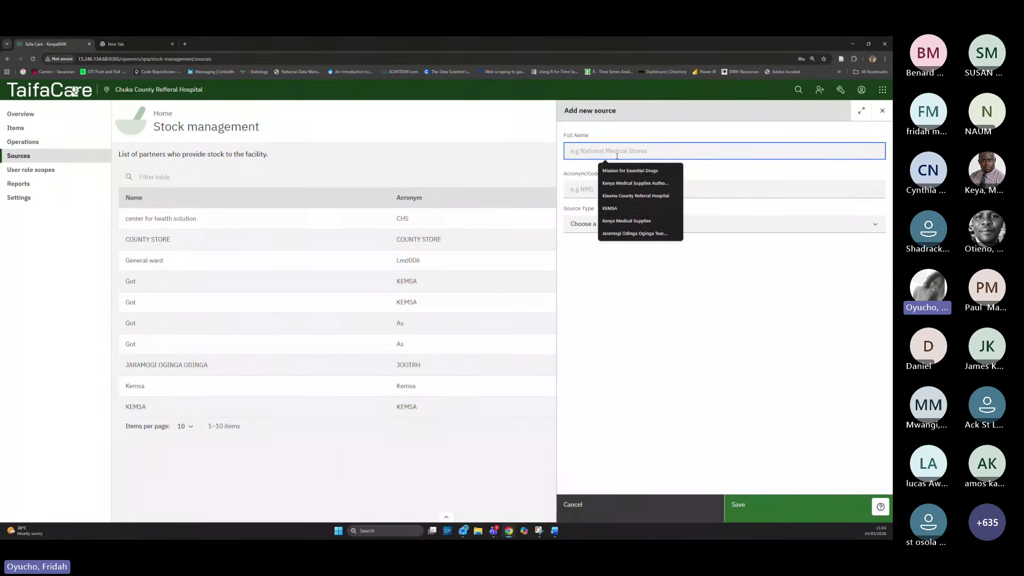
{"action": "left_click", "coordinate": [618, 209]}
{"action": "left_click", "coordinate": [613, 189]}
{"action": "left_click", "coordinate": [614, 208]}
{"action": "left_click", "coordinate": [609, 224]}
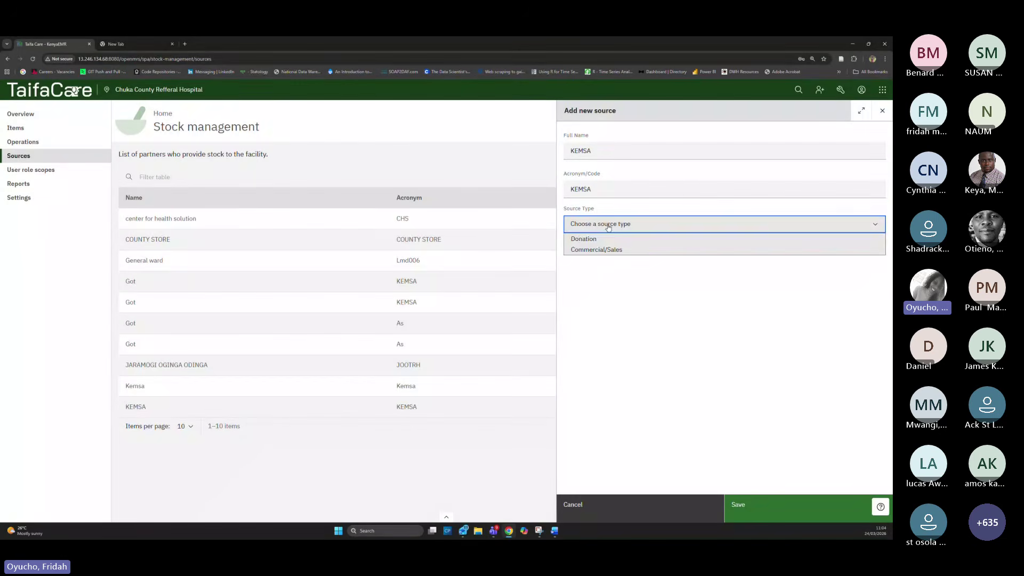
{"action": "left_click", "coordinate": [608, 239]}
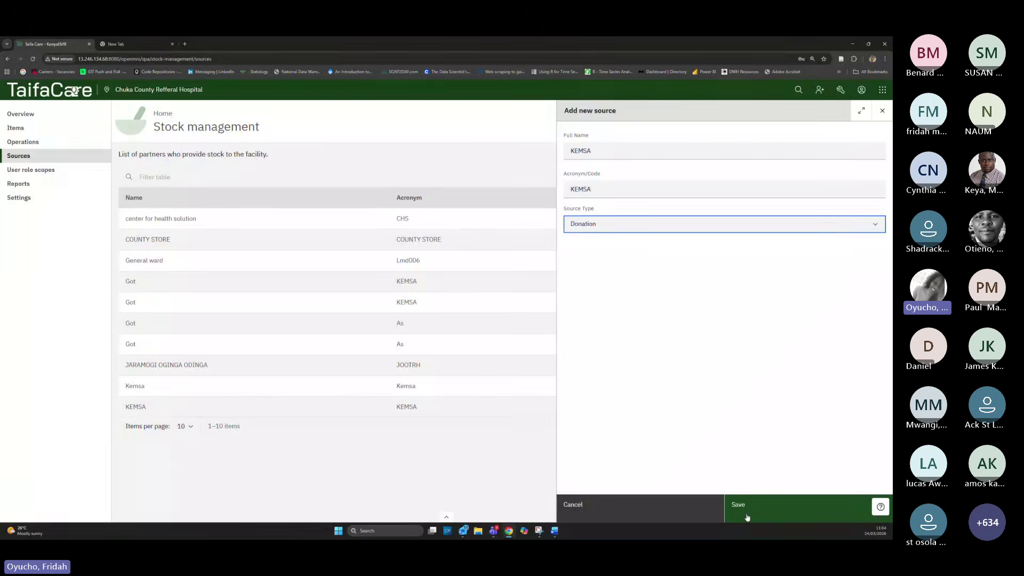
{"action": "left_click", "coordinate": [747, 517]}
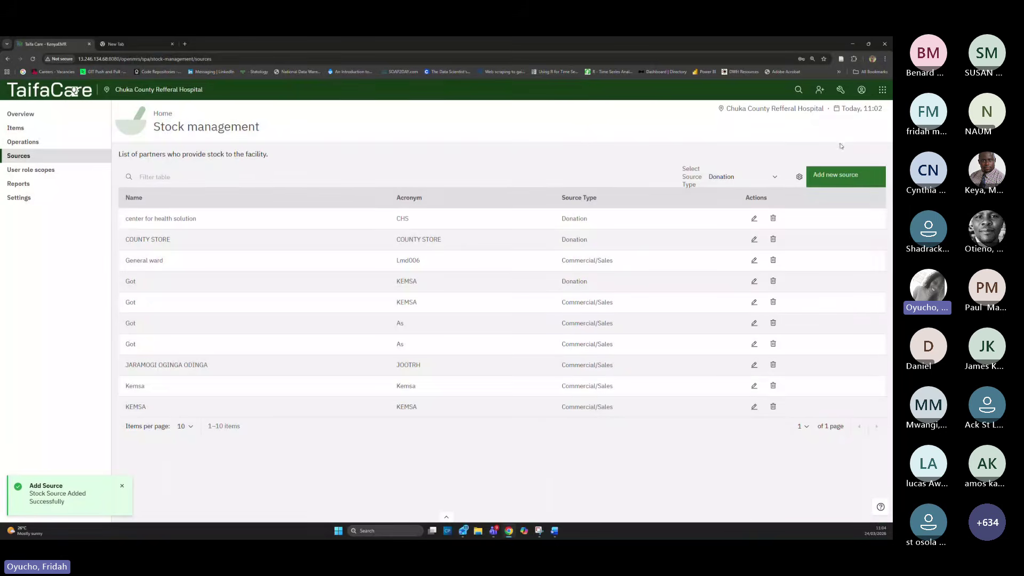
Add a stock source named Mission for Essential Drugs with acronym MEDS, choose its source type, and save it
{"action": "left_click", "coordinate": [828, 183]}
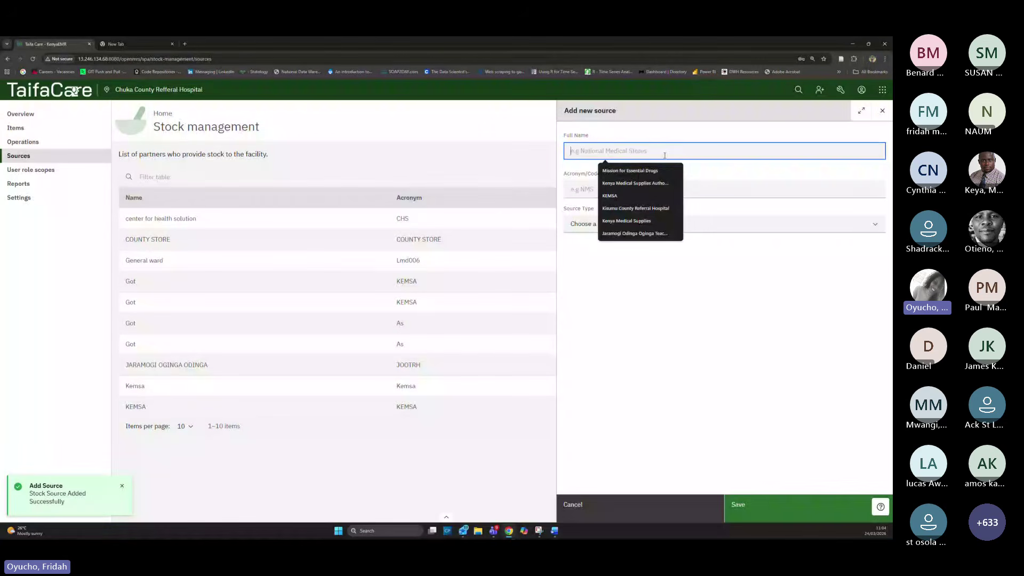
{"action": "left_click", "coordinate": [643, 171]}
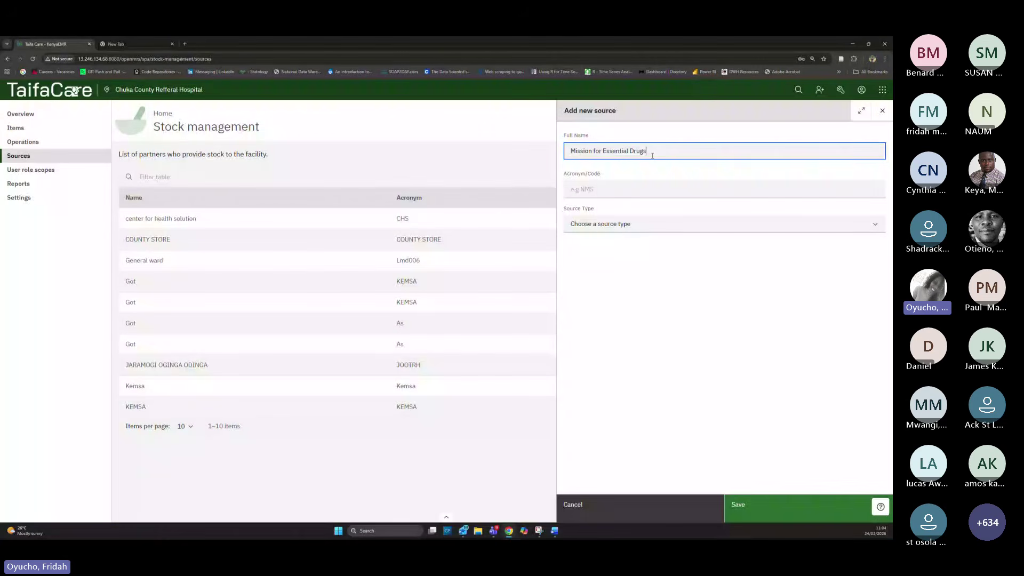
{"action": "left_click", "coordinate": [594, 189]}
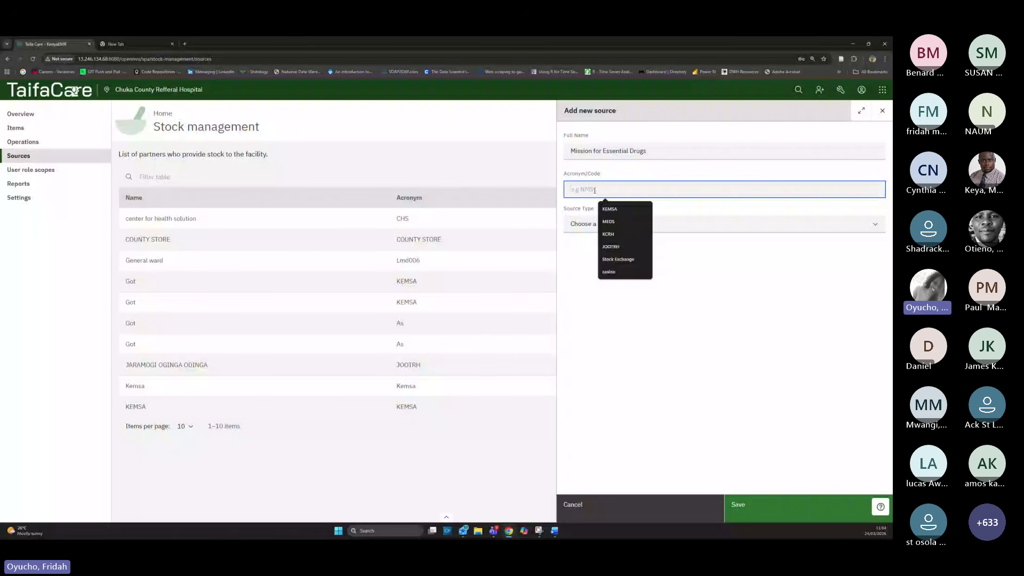
{"action": "type", "text": "MEDS"}
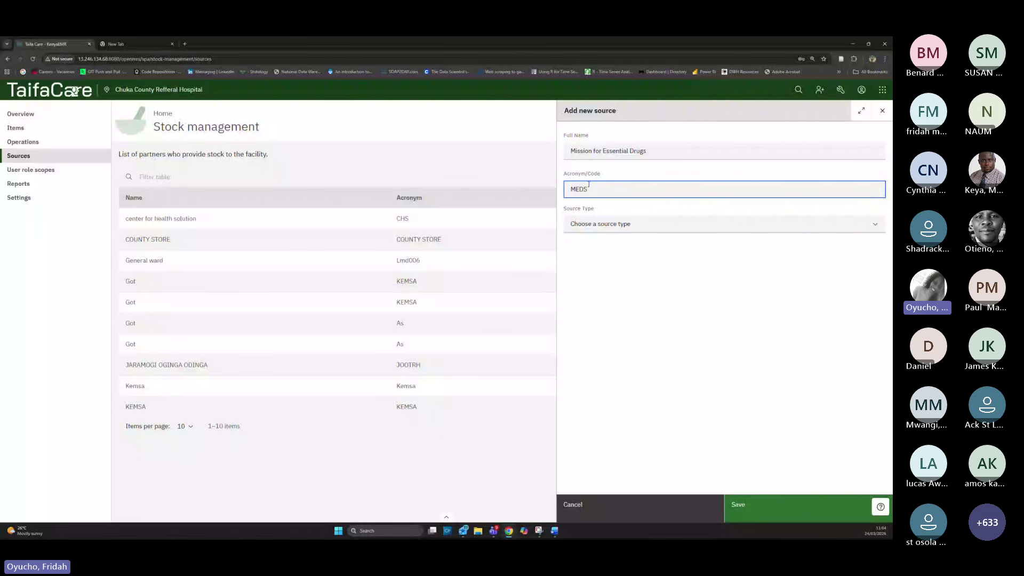
{"action": "left_click", "coordinate": [585, 224]}
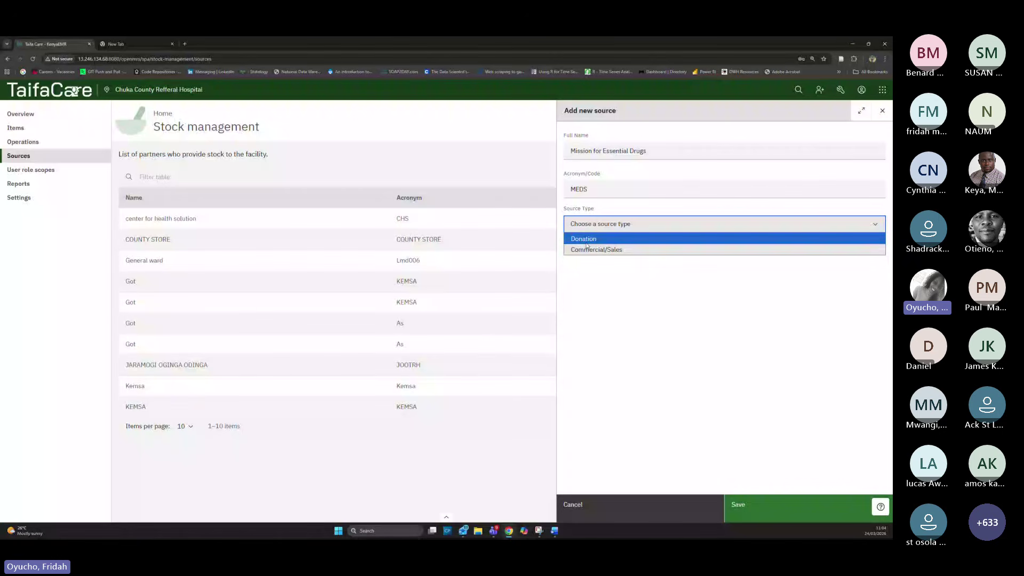
{"action": "left_click", "coordinate": [587, 245]}
{"action": "left_click", "coordinate": [775, 517]}
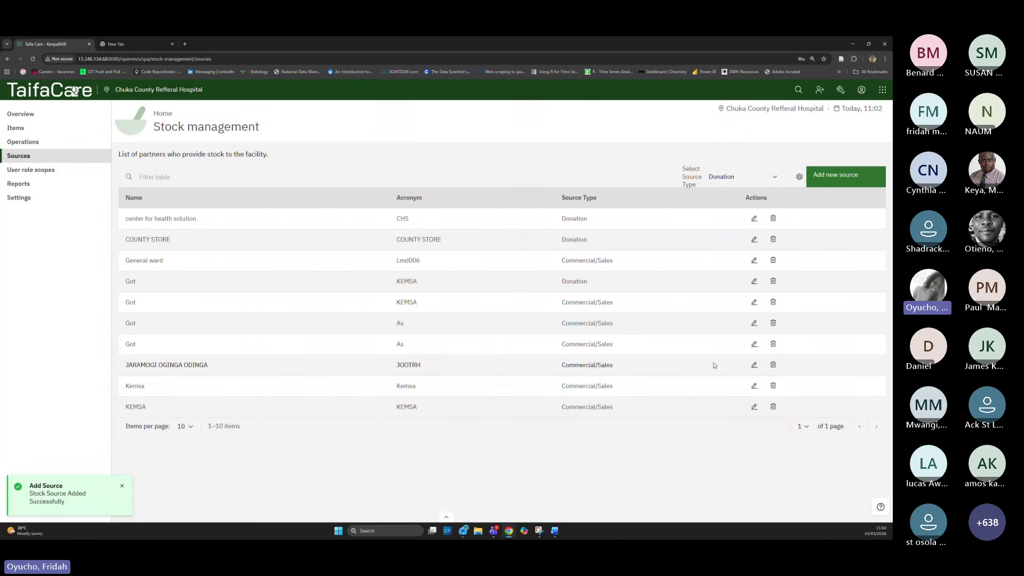
Add the stock source Jaramogi Odinga Oginga Teaching & Referral Hospital with acronym JOOTRH and source type Donation, and save it
{"action": "left_click", "coordinate": [841, 179]}
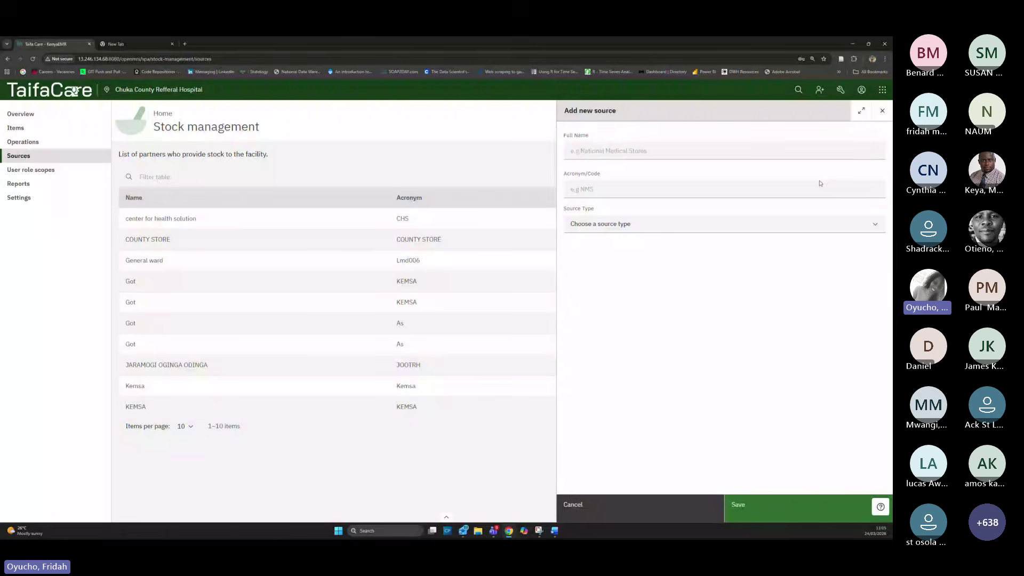
{"action": "left_click", "coordinate": [771, 153]}
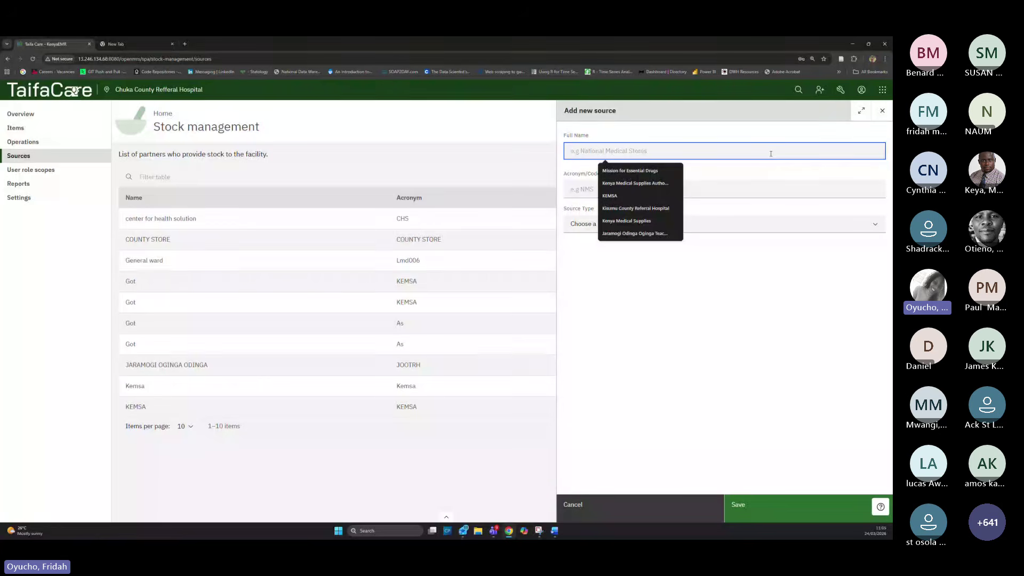
{"action": "left_click", "coordinate": [631, 234]}
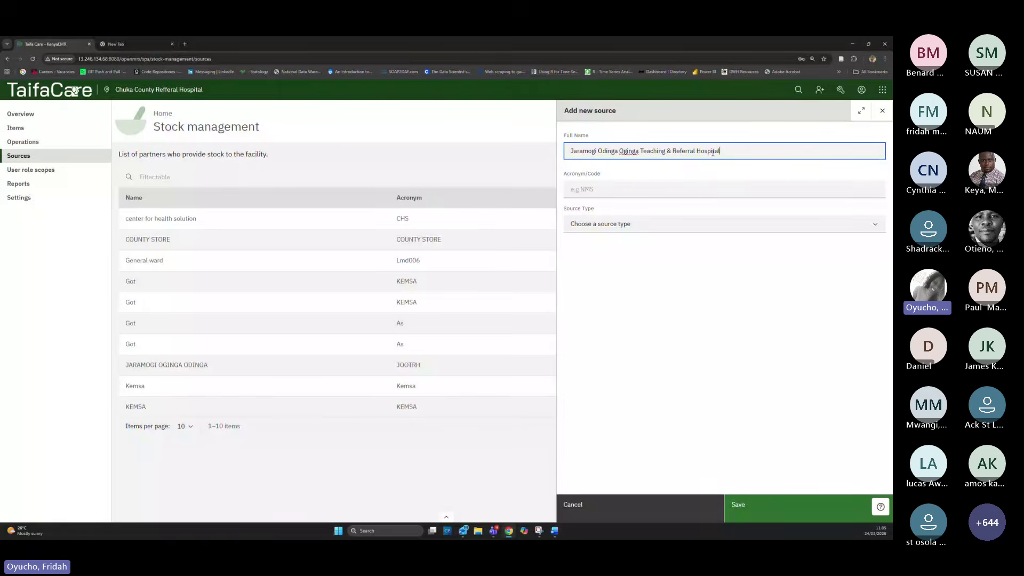
{"action": "left_click", "coordinate": [649, 191]}
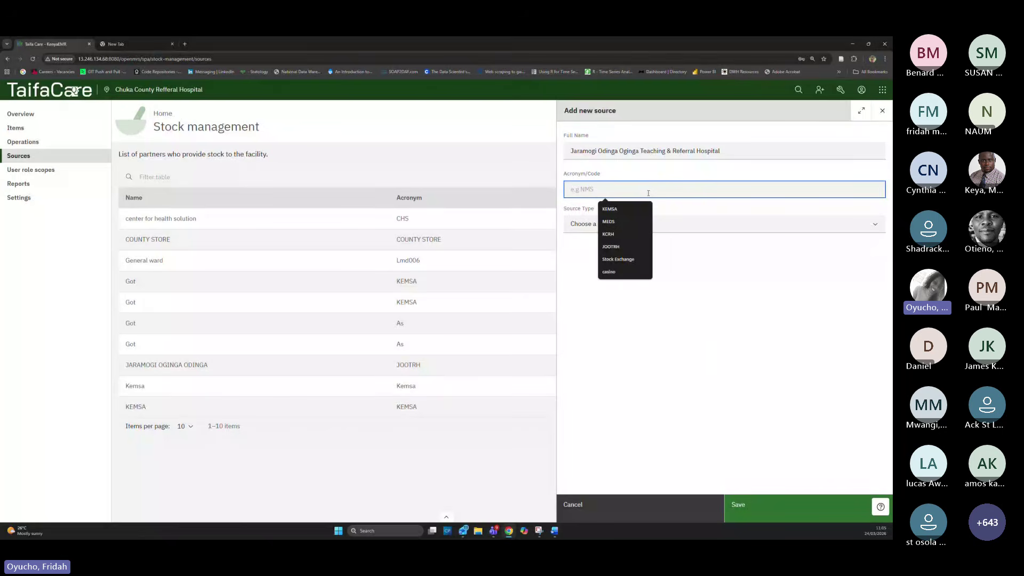
{"action": "type", "text": "JOOTRH"}
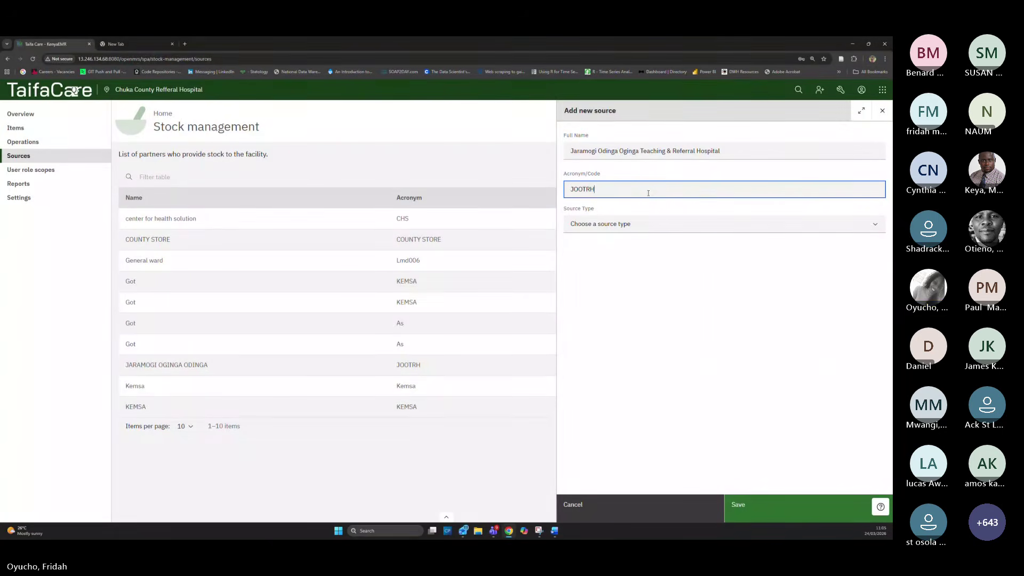
{"action": "left_click", "coordinate": [591, 229]}
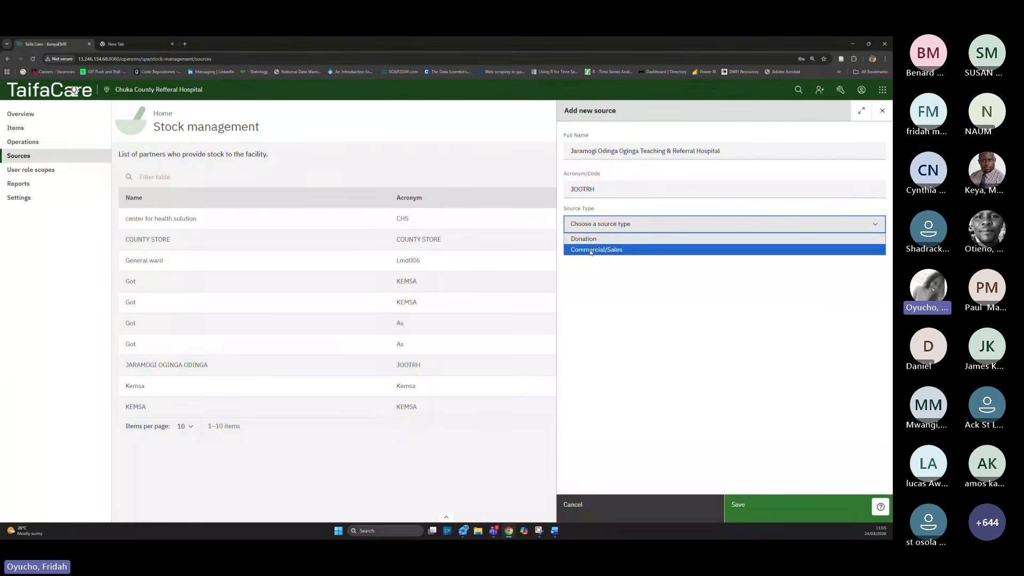
{"action": "left_click", "coordinate": [591, 240]}
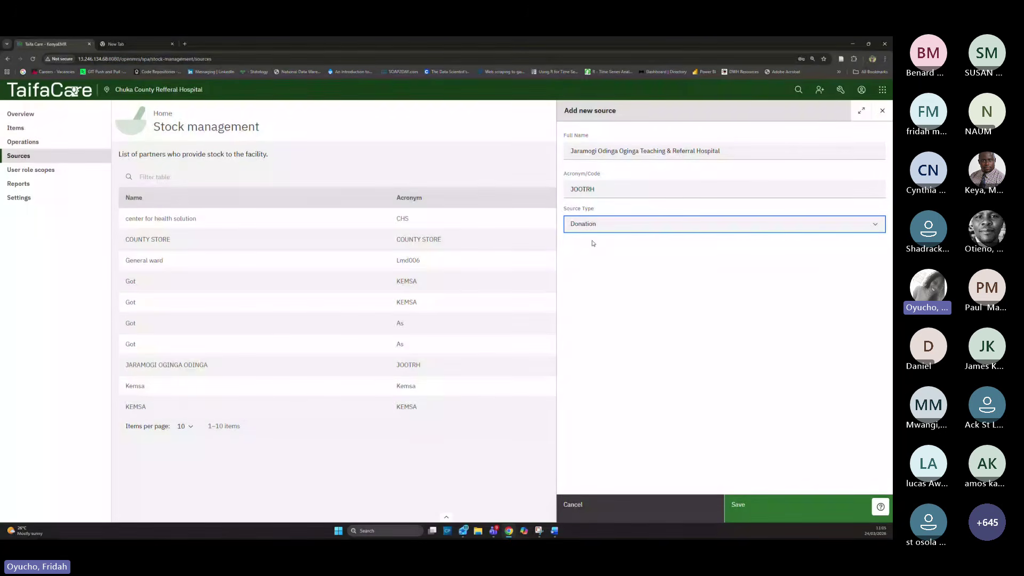
{"action": "left_click", "coordinate": [749, 518]}
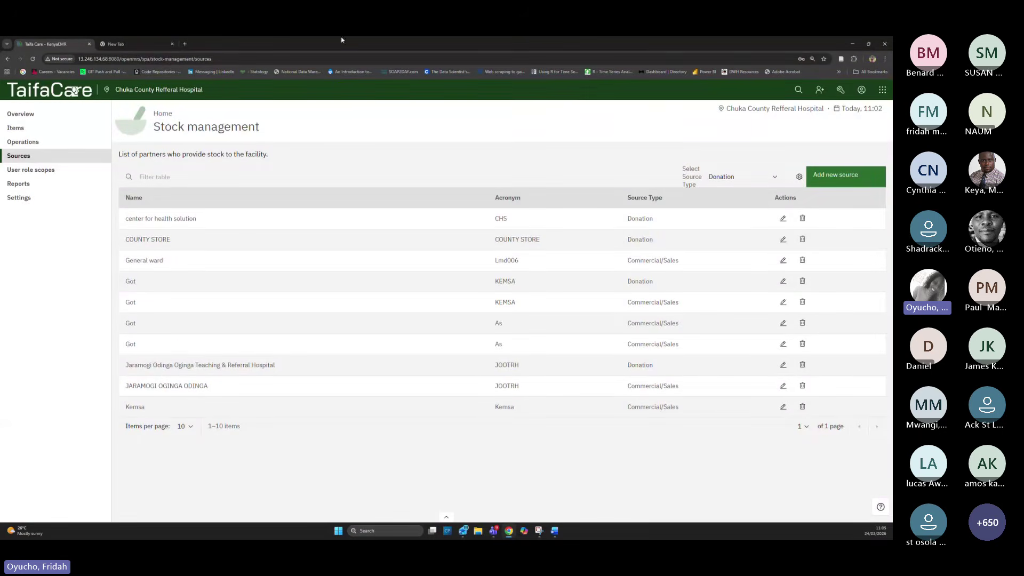
{"action": "left_click", "coordinate": [833, 178]}
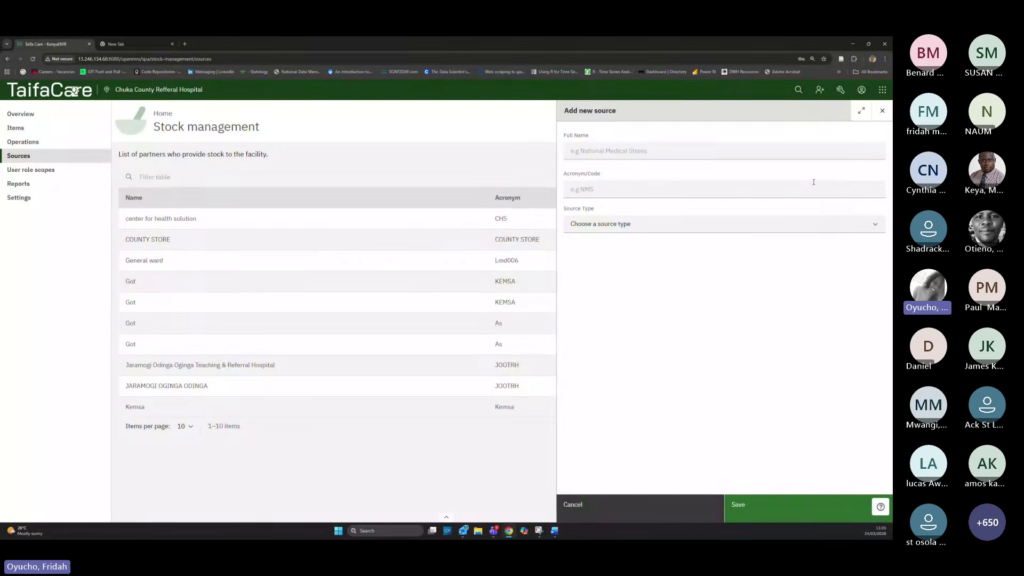
{"action": "left_click", "coordinate": [586, 156]}
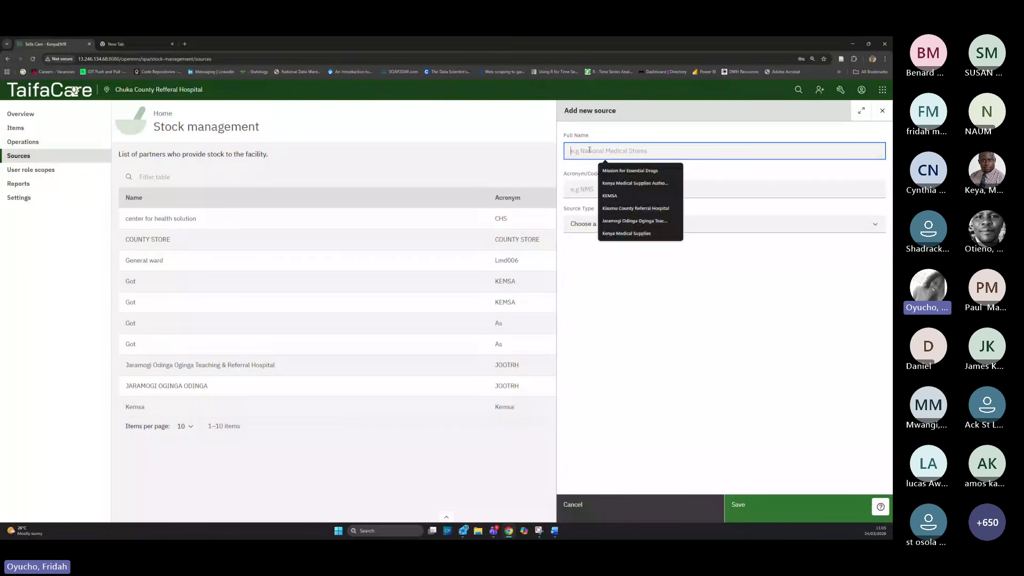
{"action": "left_click", "coordinate": [693, 511]}
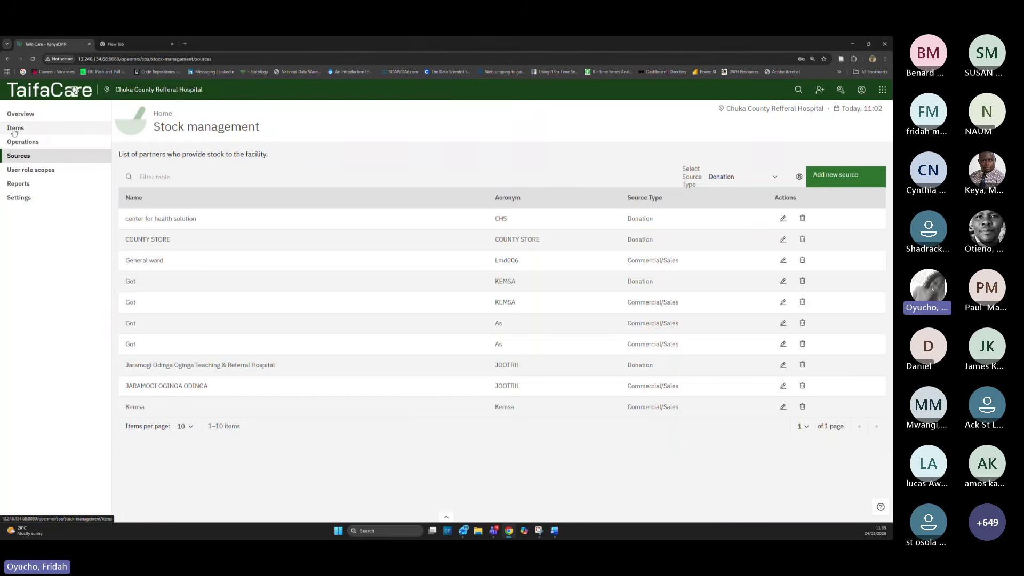
Go to the list of stock items and search it for "paraceta"
{"action": "left_click", "coordinate": [68, 129]}
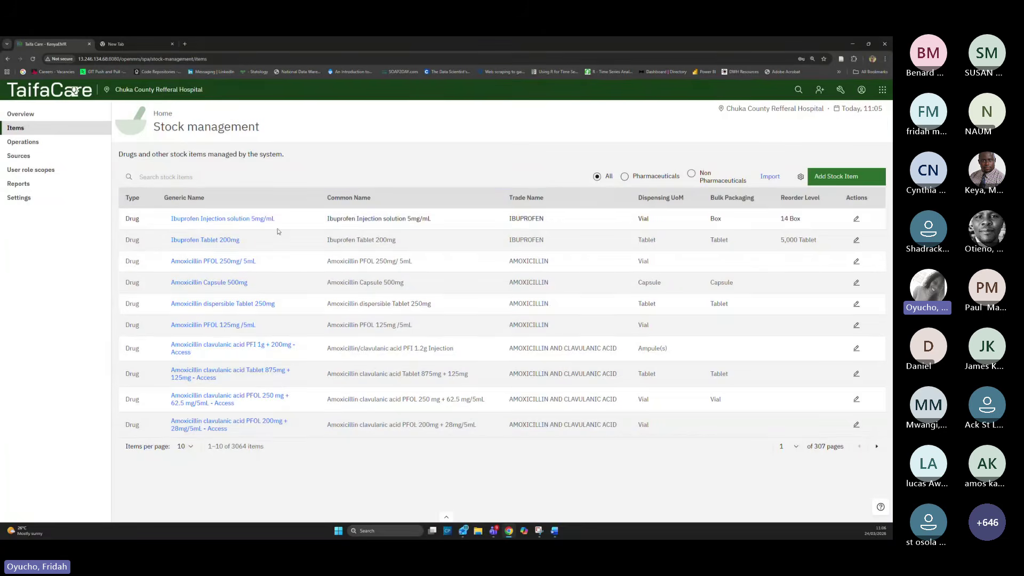
{"action": "left_click", "coordinate": [158, 179]}
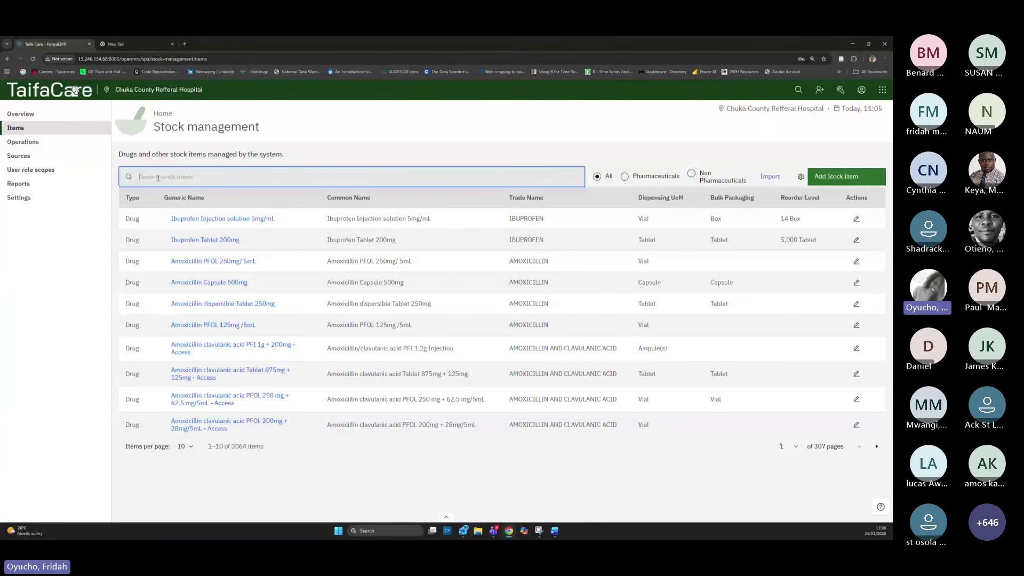
{"action": "type", "text": "paraceta"}
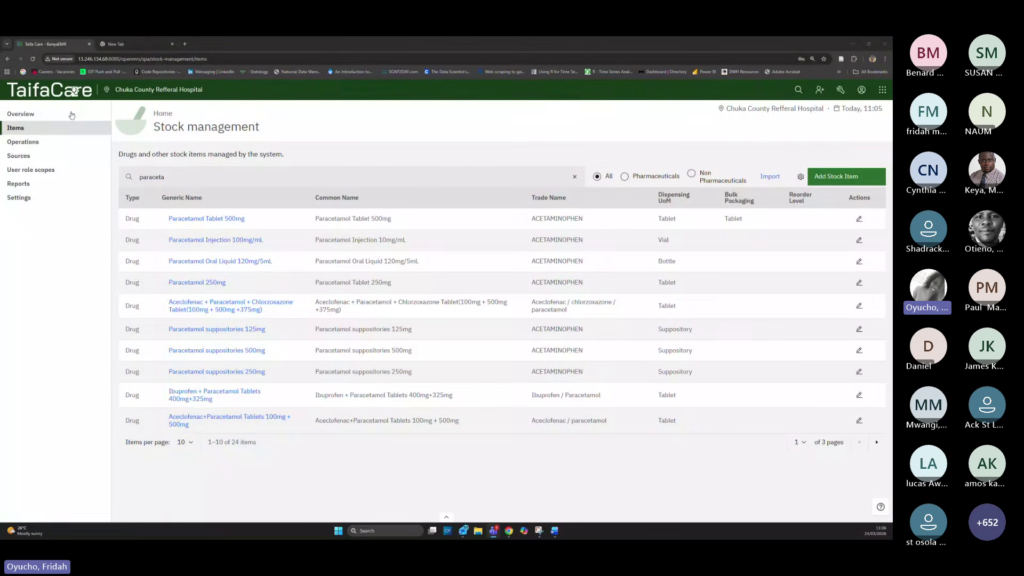
Go to the stock overview, examine the full list of expiring stock under Inventory Alerts, and close it
{"action": "left_click", "coordinate": [22, 115]}
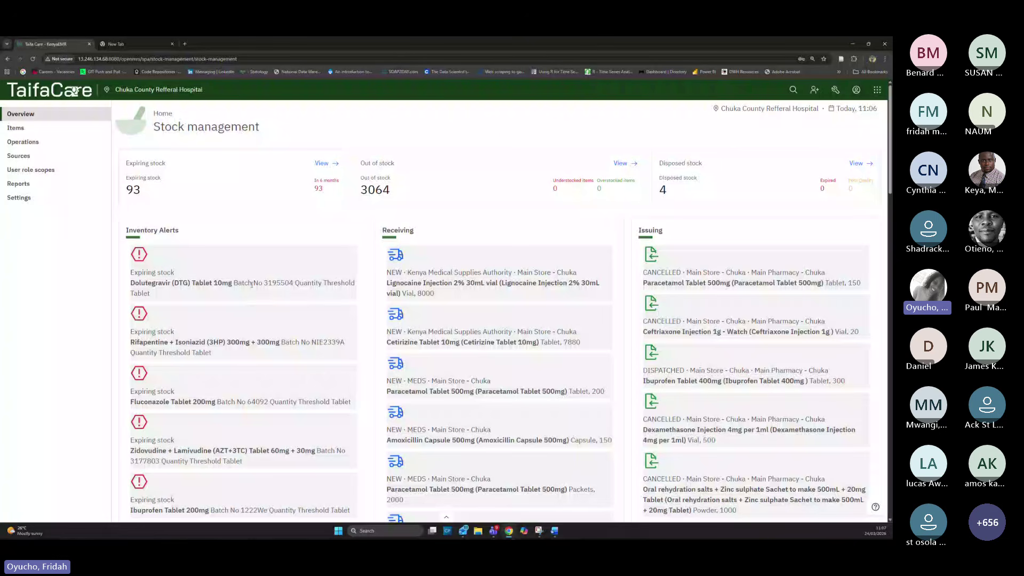
{"action": "scroll", "coordinate": [269, 292], "scroll_direction": "down", "scroll_amount": 3}
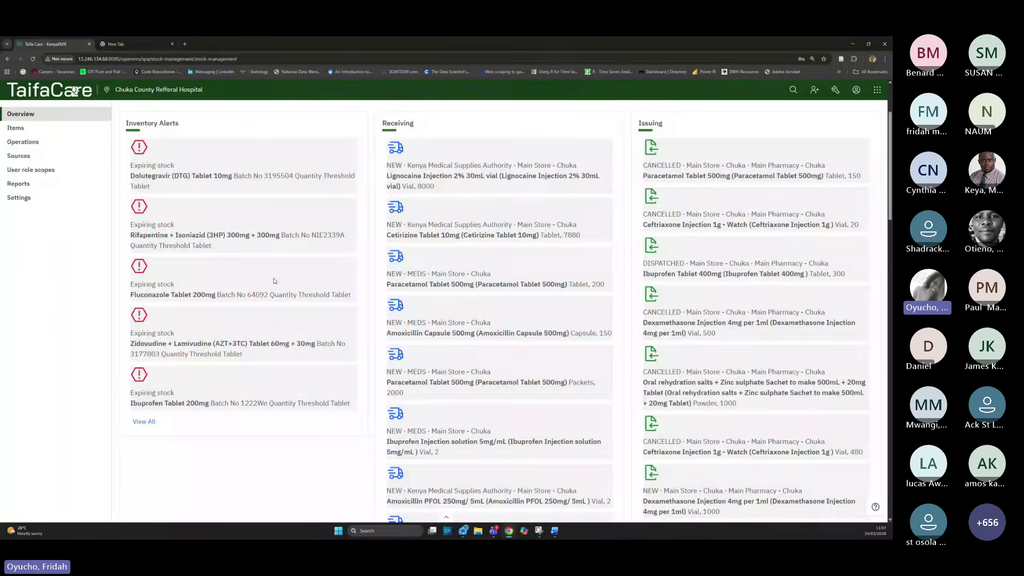
{"action": "left_click", "coordinate": [144, 355]}
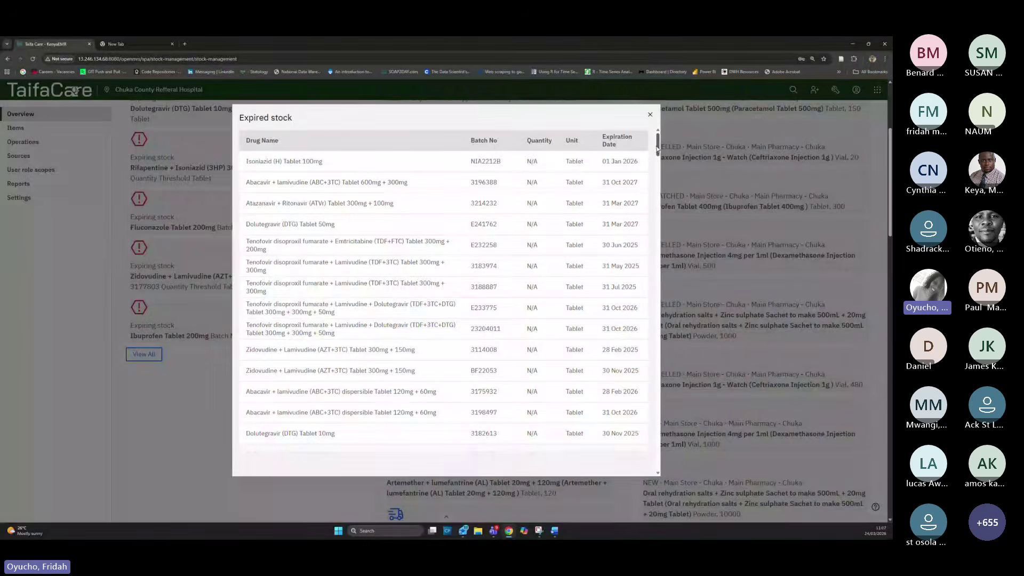
{"action": "left_click_drag", "start_coordinate": [658, 148], "coordinate": [649, 180]}
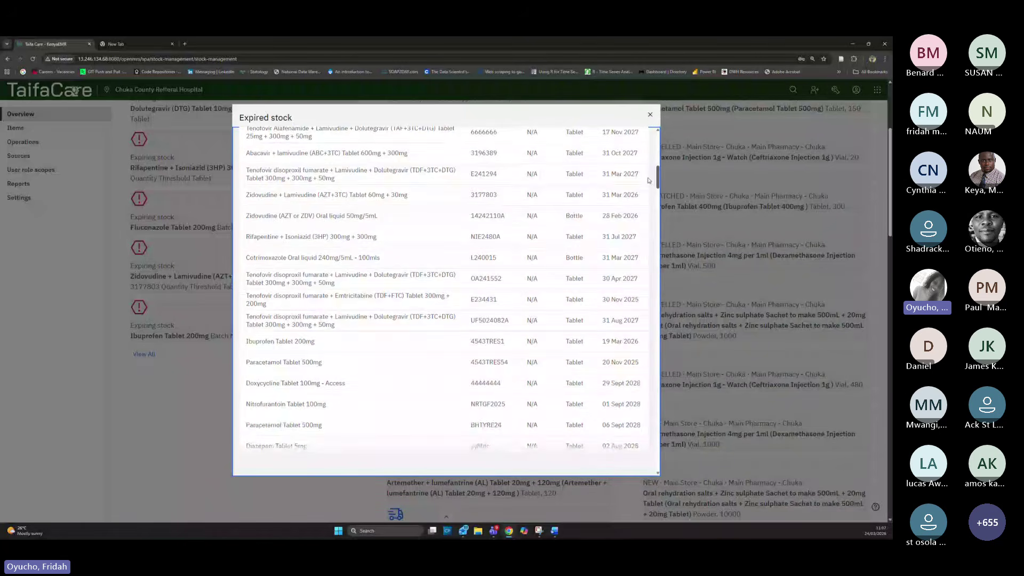
{"action": "left_click", "coordinate": [650, 114]}
{"action": "scroll", "coordinate": [450, 162], "scroll_direction": "up", "scroll_amount": 3}
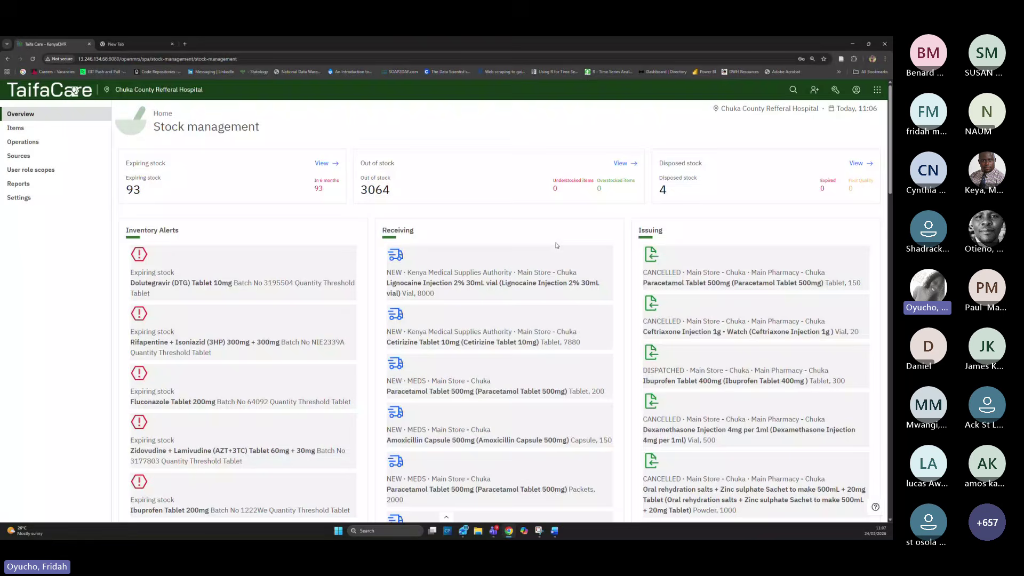
Examine the Receiving section of the stock overview, including its full list of received stock, and close that list
{"action": "scroll", "coordinate": [556, 245], "scroll_direction": "down", "scroll_amount": 1}
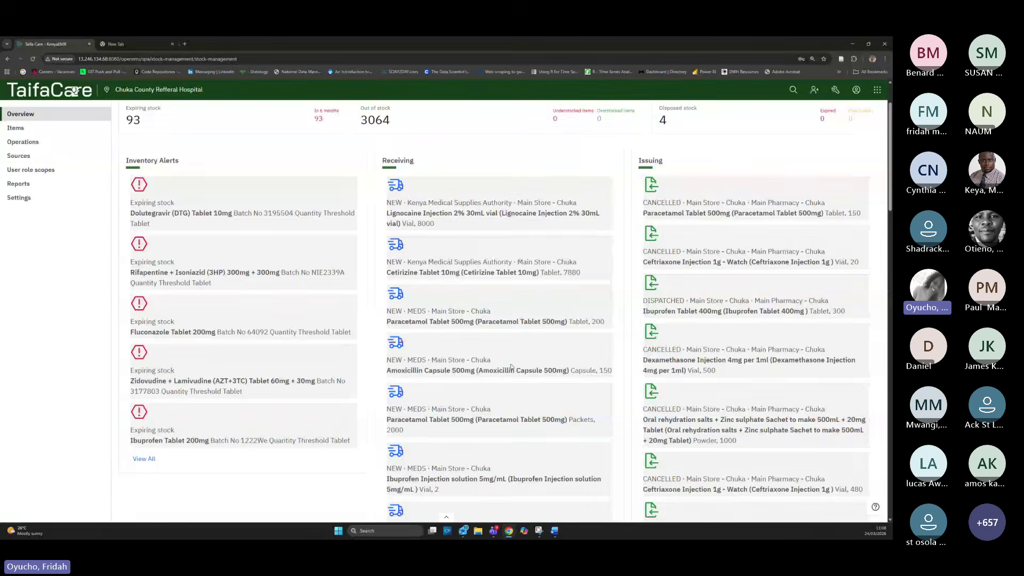
{"action": "scroll", "coordinate": [510, 367], "scroll_direction": "up", "scroll_amount": 1}
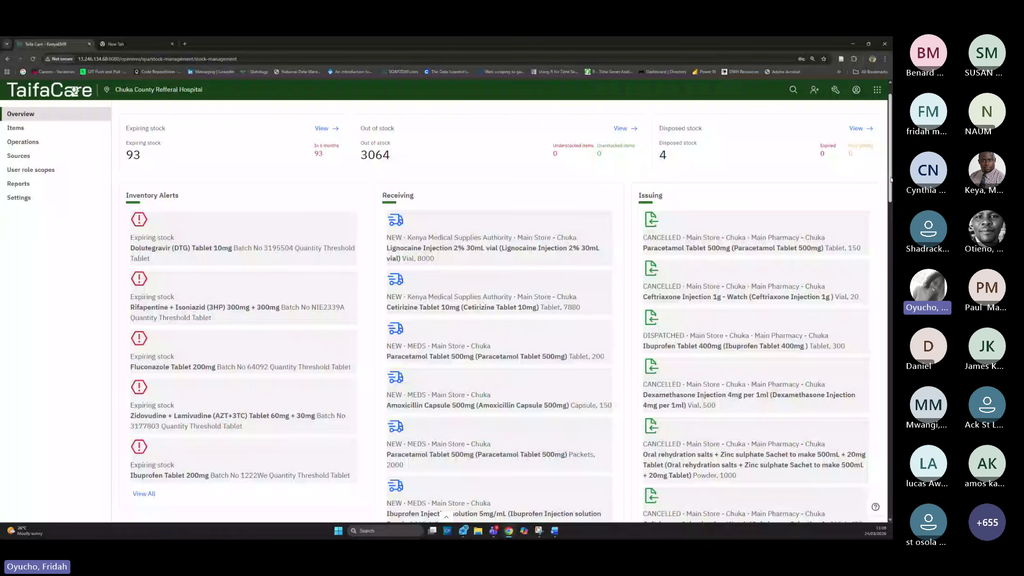
{"action": "left_click_drag", "start_coordinate": [888, 172], "coordinate": [845, 443]}
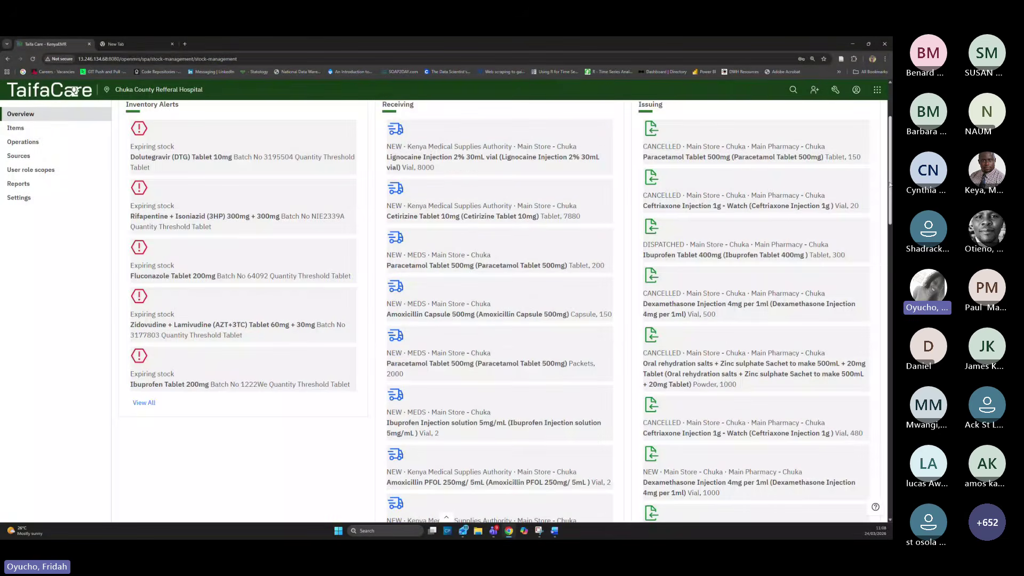
{"action": "left_click_drag", "start_coordinate": [890, 183], "coordinate": [889, 476]}
{"action": "left_click", "coordinate": [400, 501]}
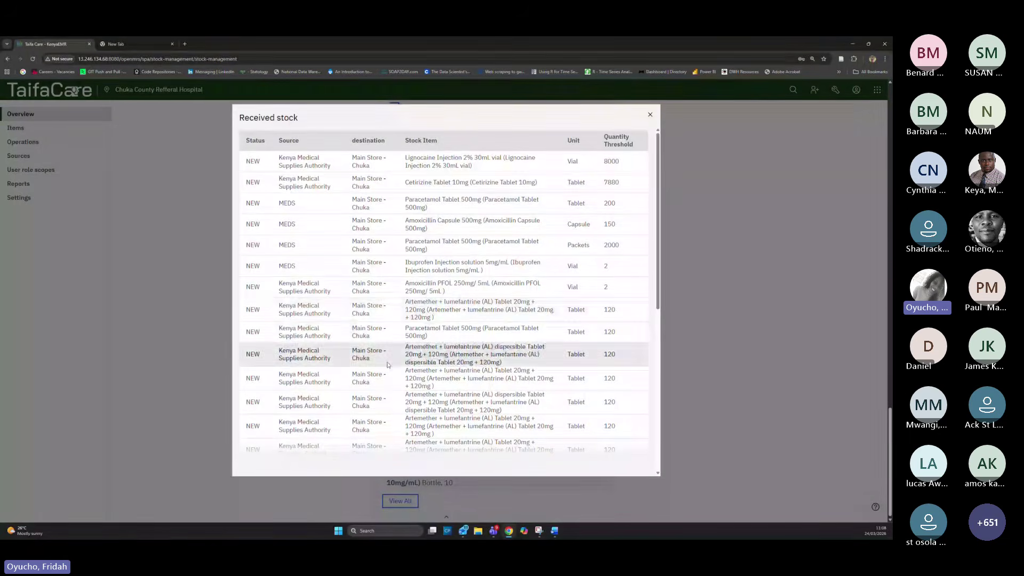
{"action": "left_click_drag", "start_coordinate": [658, 137], "coordinate": [683, 126]}
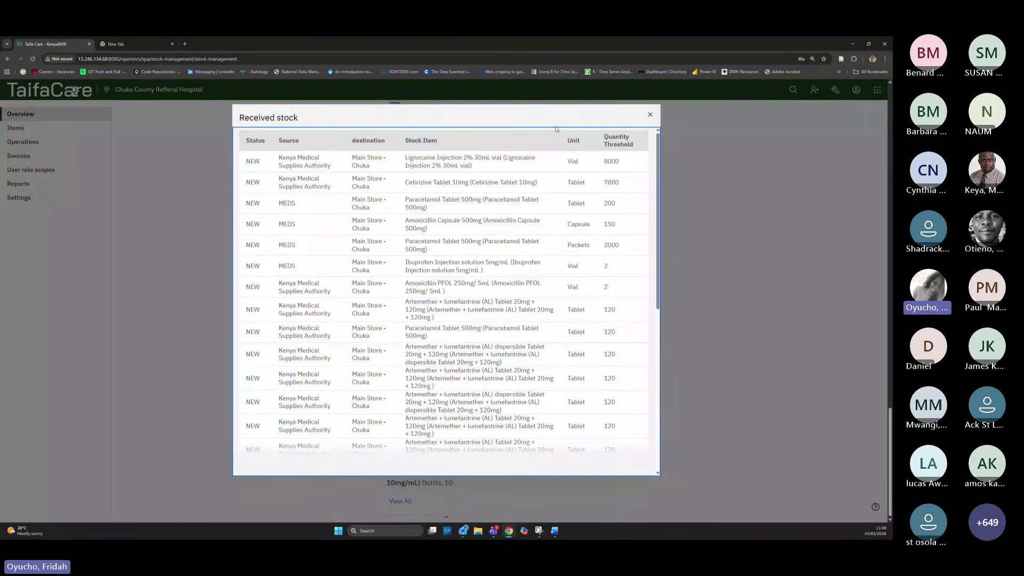
{"action": "left_click", "coordinate": [649, 114]}
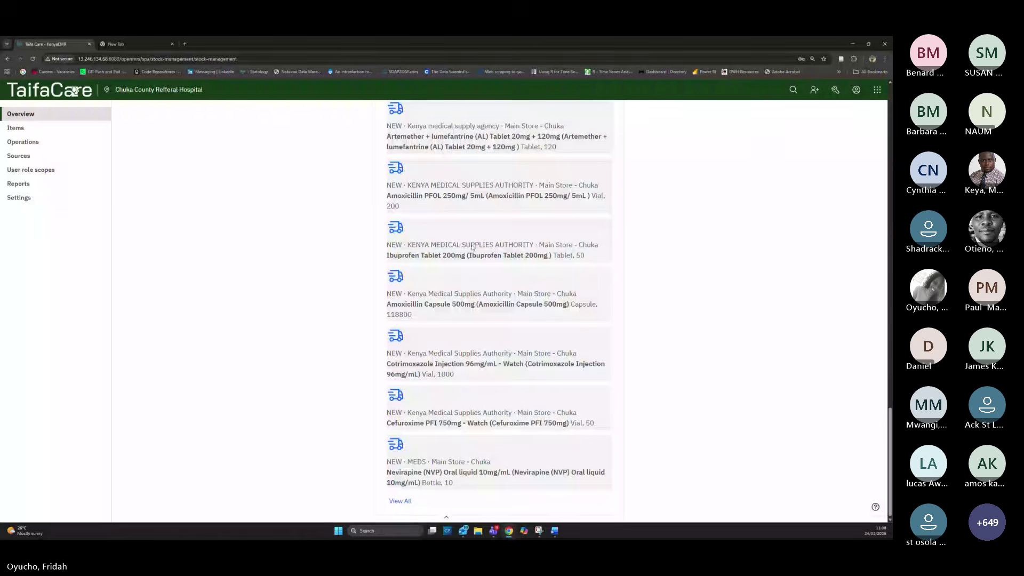
{"action": "scroll", "coordinate": [652, 286], "scroll_direction": "up", "scroll_amount": 5}
{"action": "scroll", "coordinate": [652, 277], "scroll_direction": "up", "scroll_amount": 2}
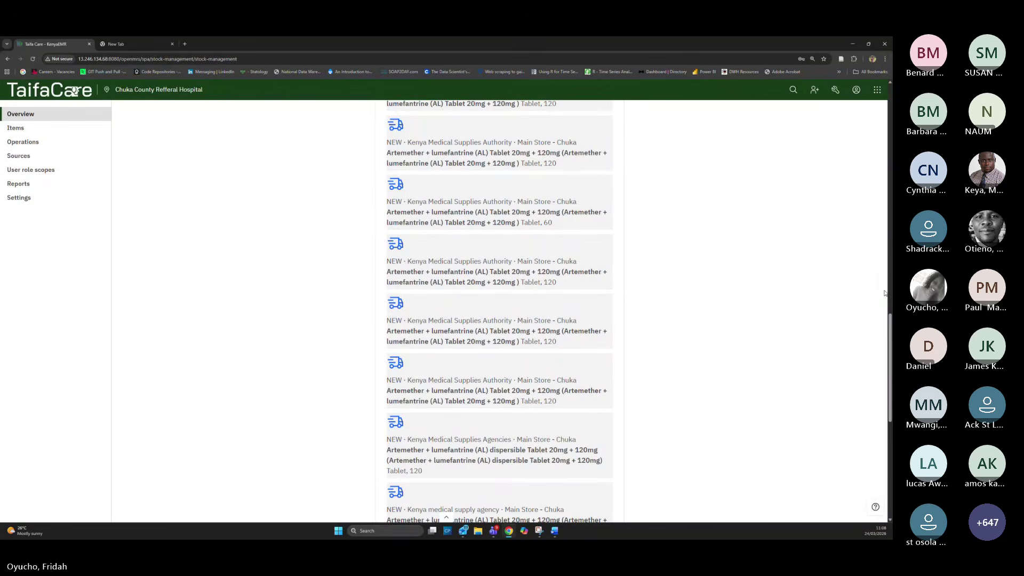
{"action": "left_click_drag", "start_coordinate": [890, 336], "coordinate": [890, 110]}
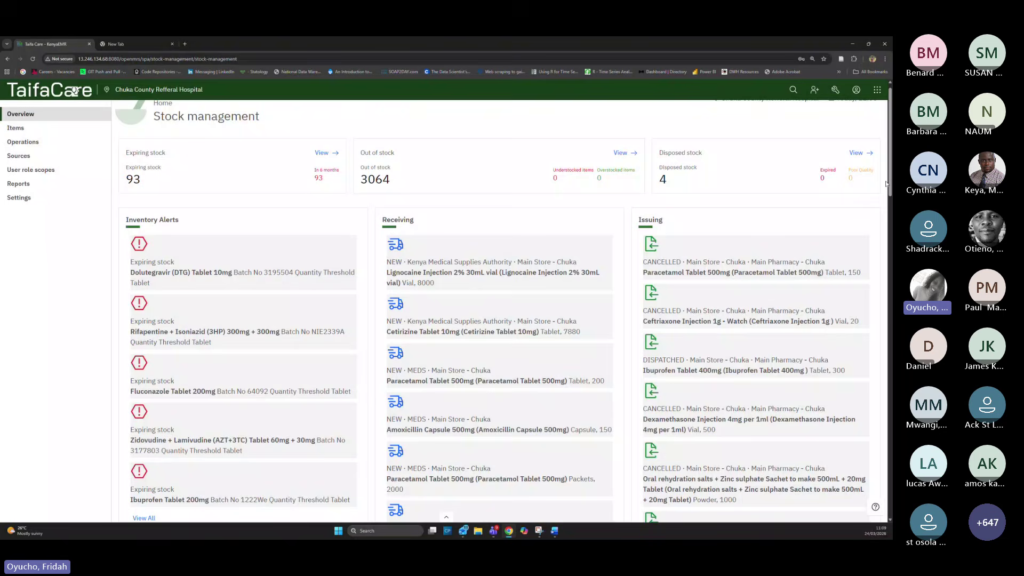
Examine the Issuing section of the overview, try to view all its entries, and check the expired count under Disposed stock
{"action": "scroll", "coordinate": [886, 184], "scroll_direction": "down", "scroll_amount": 1}
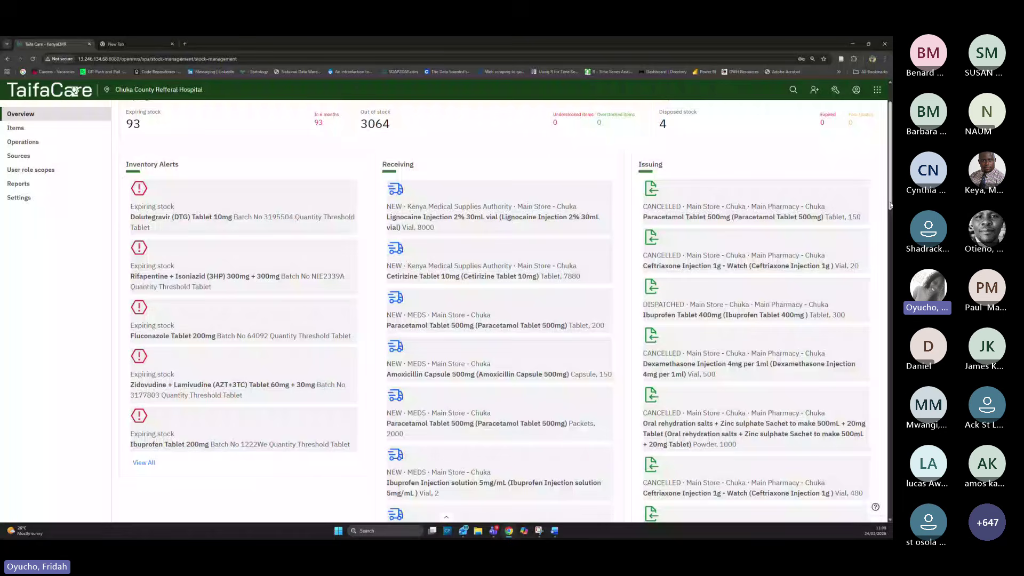
{"action": "scroll", "coordinate": [671, 359], "scroll_direction": "down", "scroll_amount": 8}
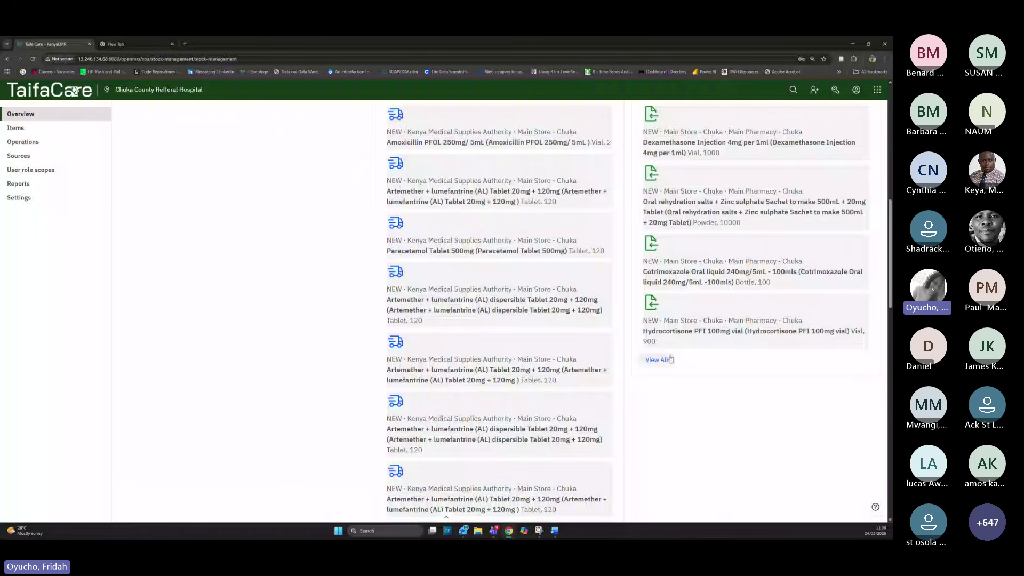
{"action": "left_click", "coordinate": [670, 359]}
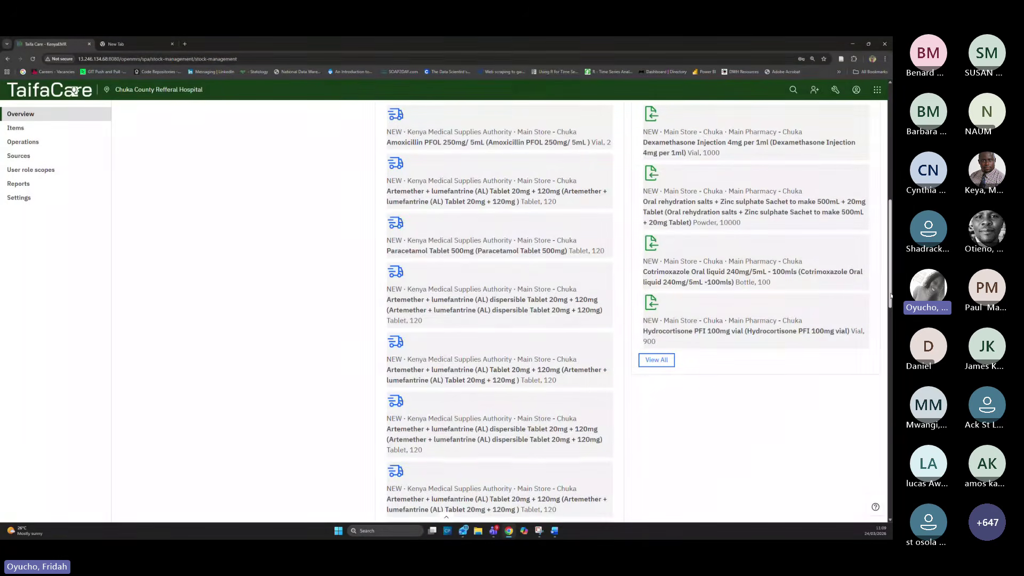
{"action": "left_click_drag", "start_coordinate": [891, 296], "coordinate": [891, 209]}
{"action": "scroll", "coordinate": [612, 295], "scroll_direction": "up", "scroll_amount": 3}
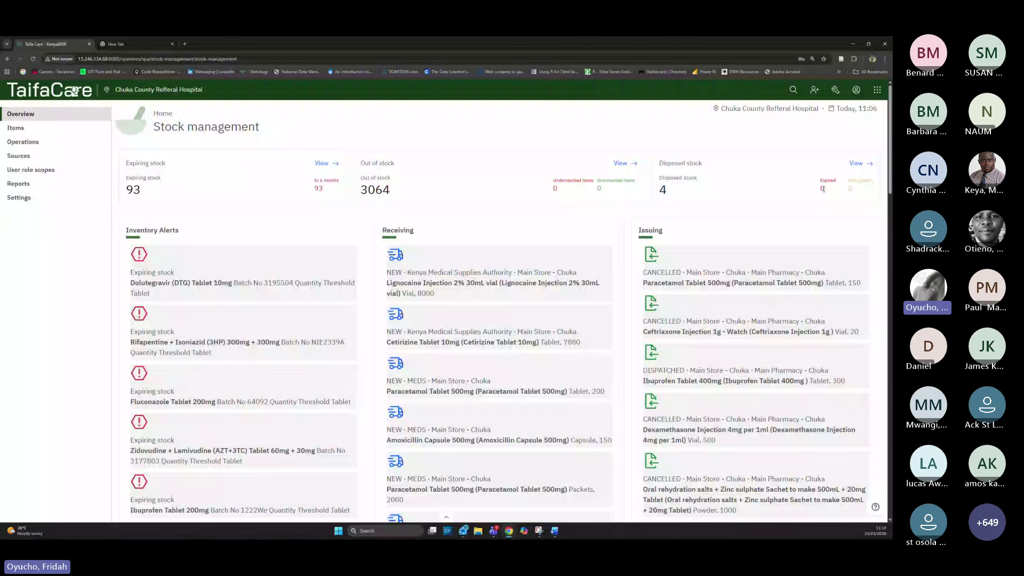
{"action": "double_click", "coordinate": [823, 189]}
Go to the list of stock items after another look at the overview, and search the items for "paraceta"
{"action": "left_click", "coordinate": [24, 133]}
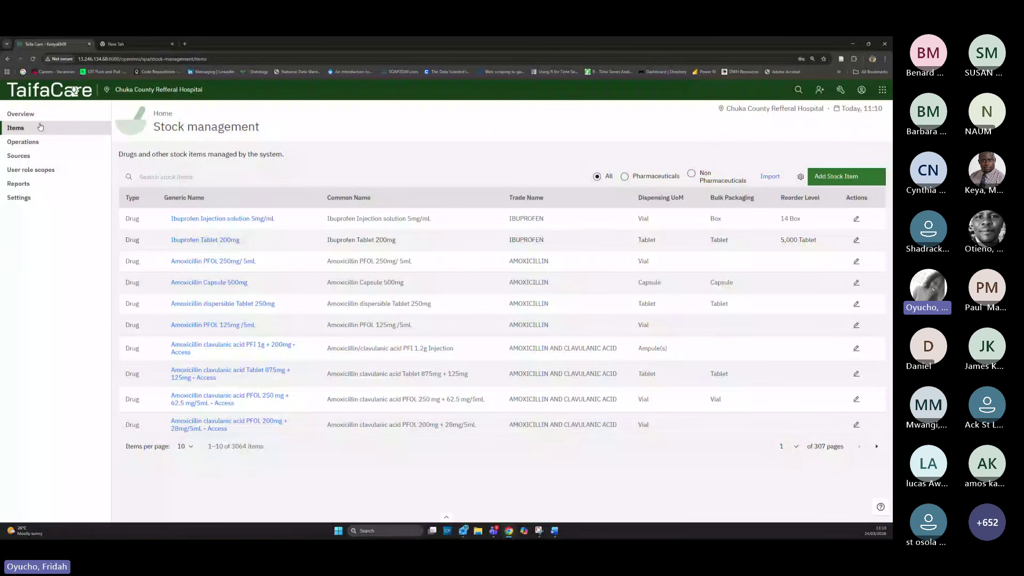
{"action": "left_click", "coordinate": [21, 114]}
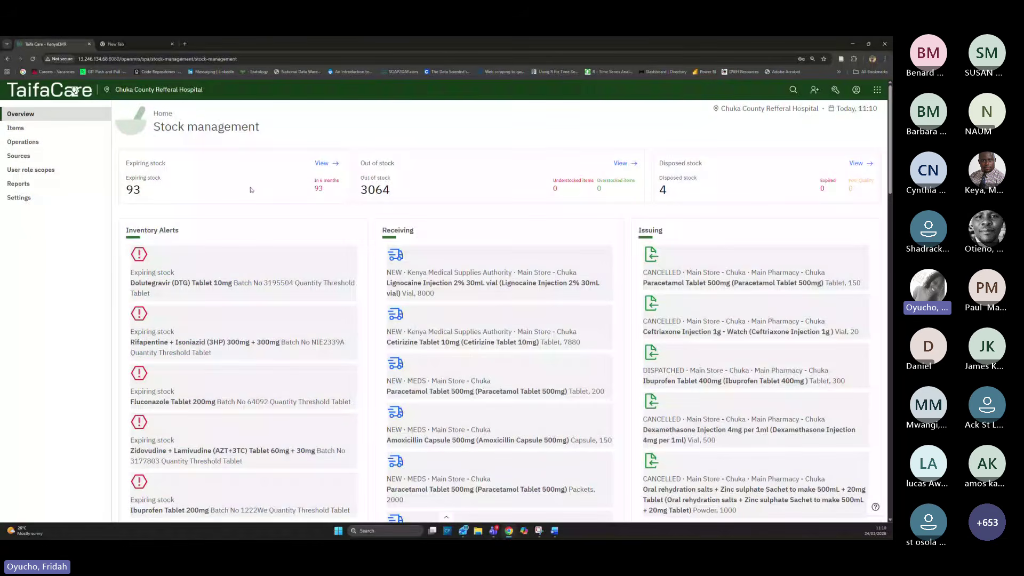
{"action": "left_click", "coordinate": [15, 128]}
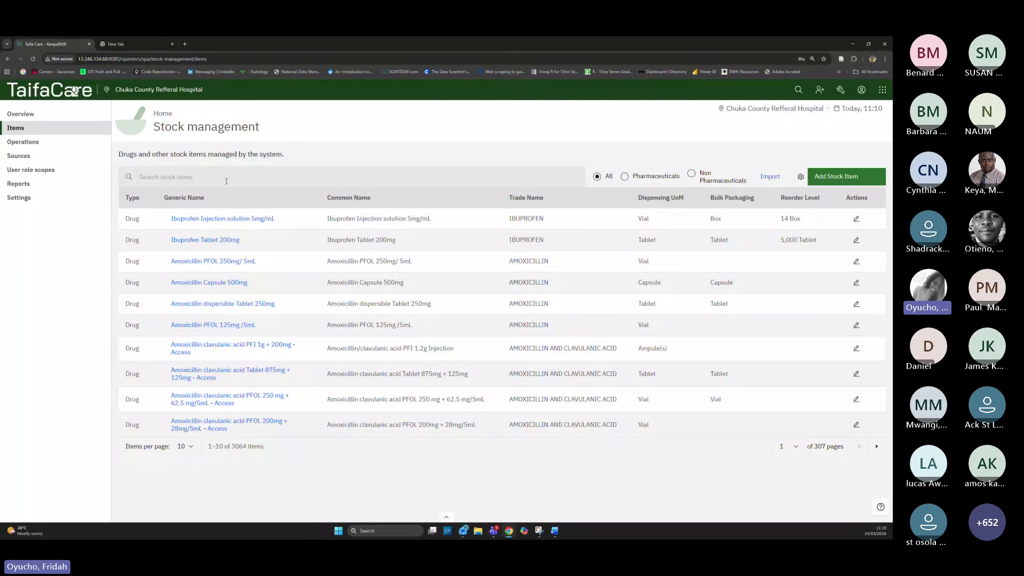
{"action": "left_click", "coordinate": [228, 180]}
{"action": "type", "text": "par"}
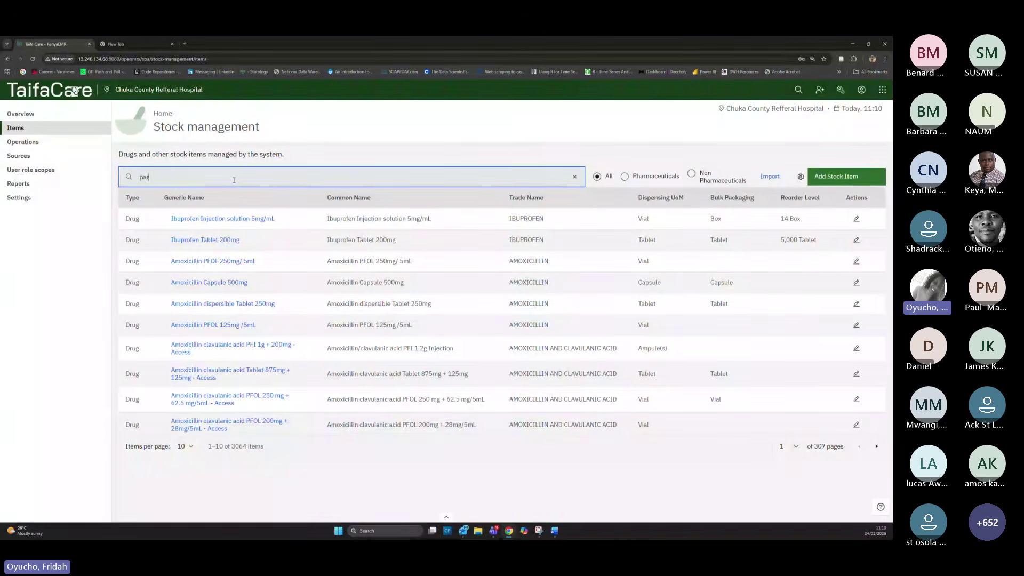
{"action": "type", "text": "aceta"}
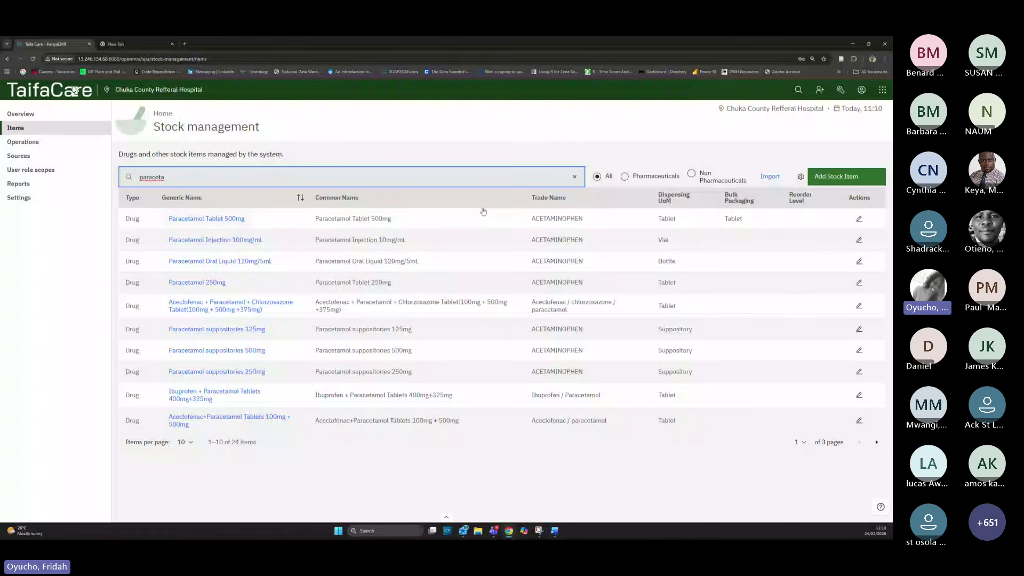
Open Paracetamol Tablet 500mg for editing, set its expiration notice to 60 days, and keep it marked as an item that expires
{"action": "left_click", "coordinate": [858, 217]}
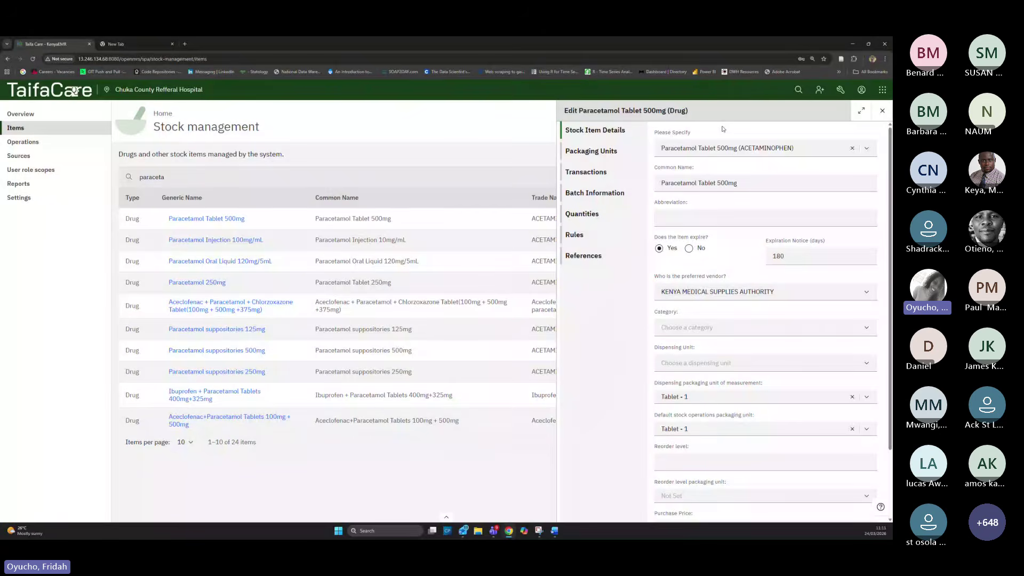
{"action": "left_click", "coordinate": [788, 255]}
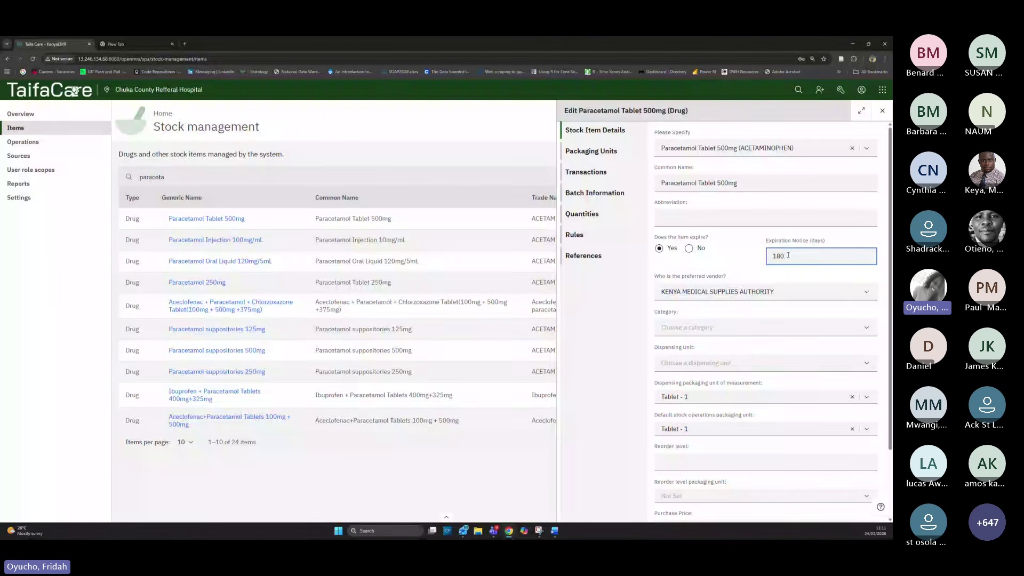
{"action": "key", "text": "BackSpace"}
{"action": "key", "text": "BackSpace"}
{"action": "key", "text": "BackSpace"}
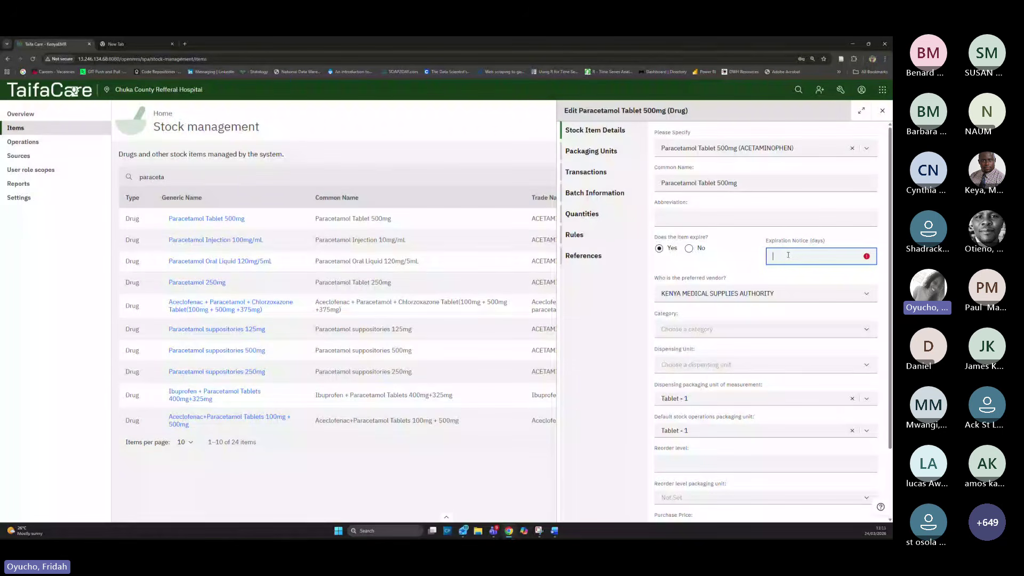
{"action": "type", "text": "60"}
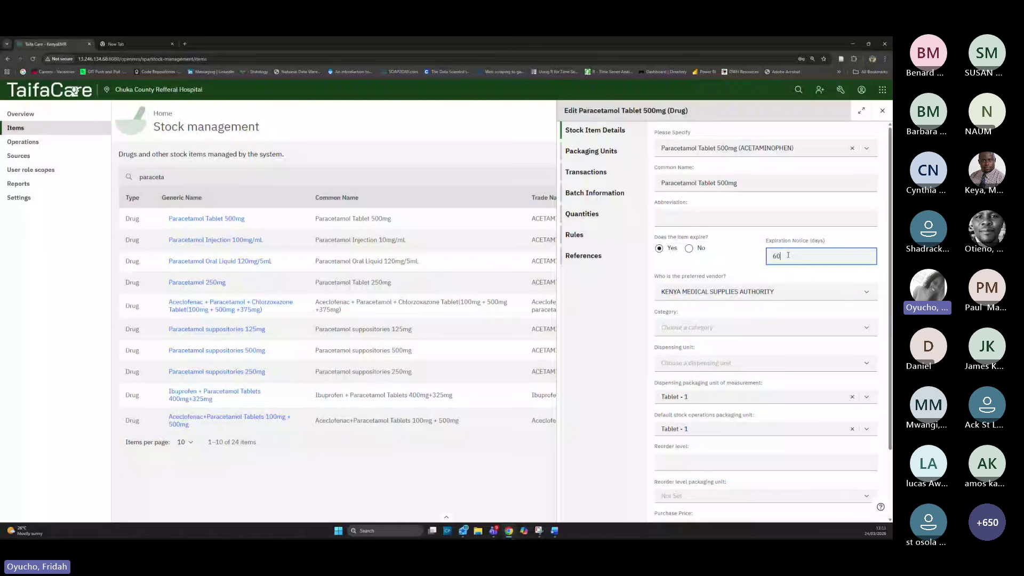
{"action": "left_click", "coordinate": [689, 248]}
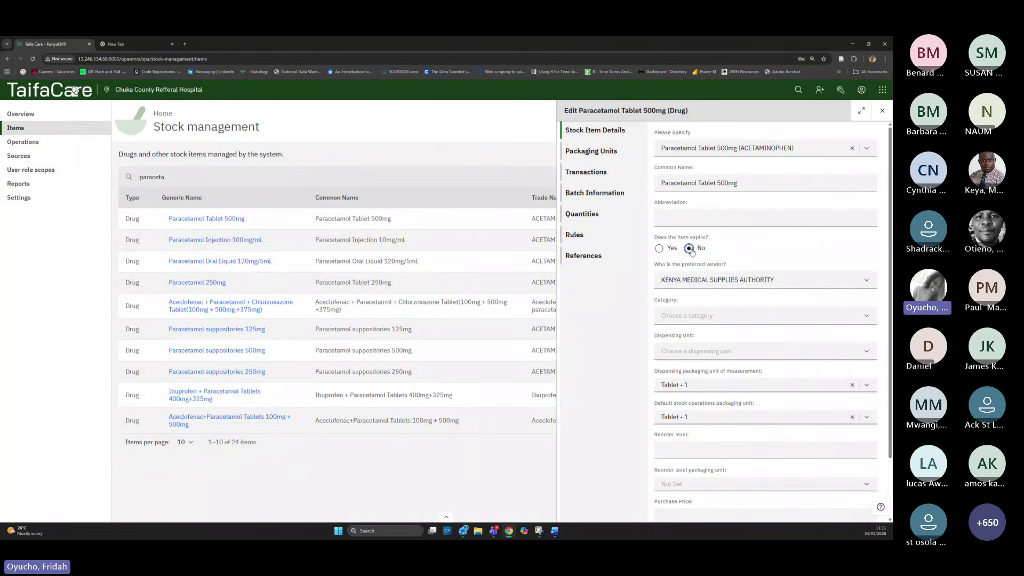
{"action": "left_click", "coordinate": [665, 249]}
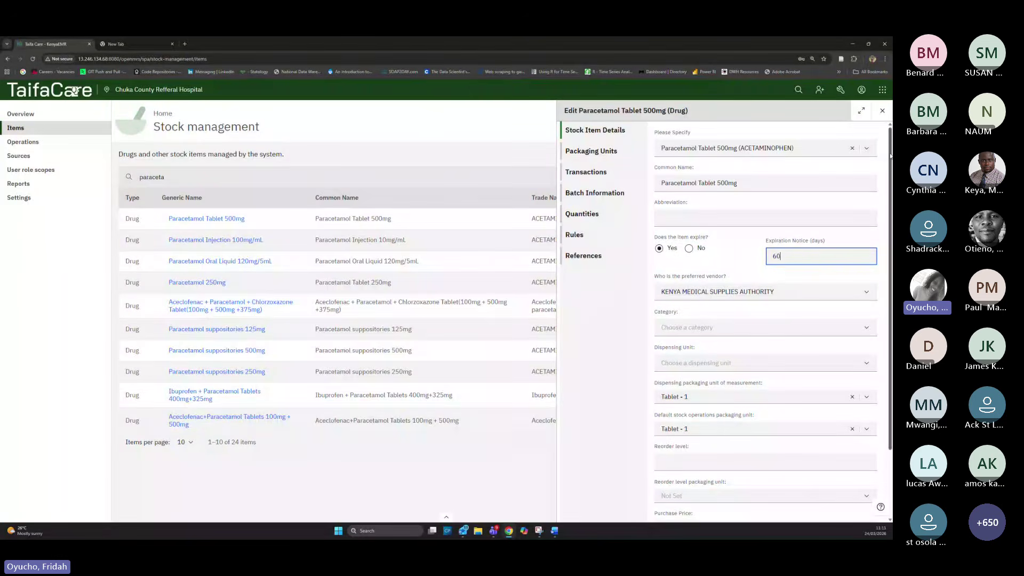
Try to open the category, dispensing unit and dispensing packaging unit choices for Paracetamol Tablet 500mg, and close the form without saving
{"action": "left_click_drag", "start_coordinate": [890, 156], "coordinate": [890, 178]}
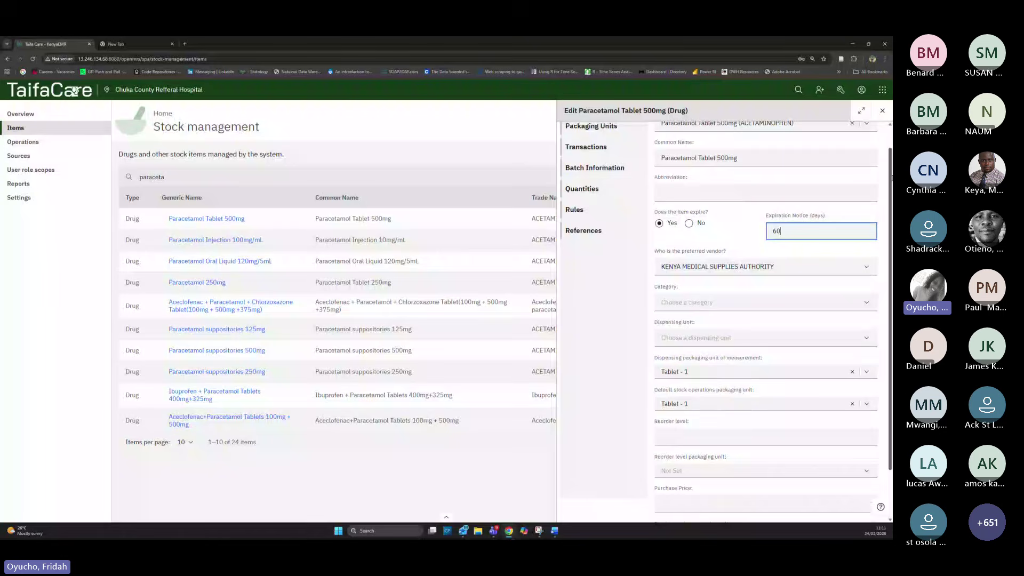
{"action": "scroll", "coordinate": [715, 254], "scroll_direction": "down", "scroll_amount": 2}
{"action": "left_click", "coordinate": [717, 246]}
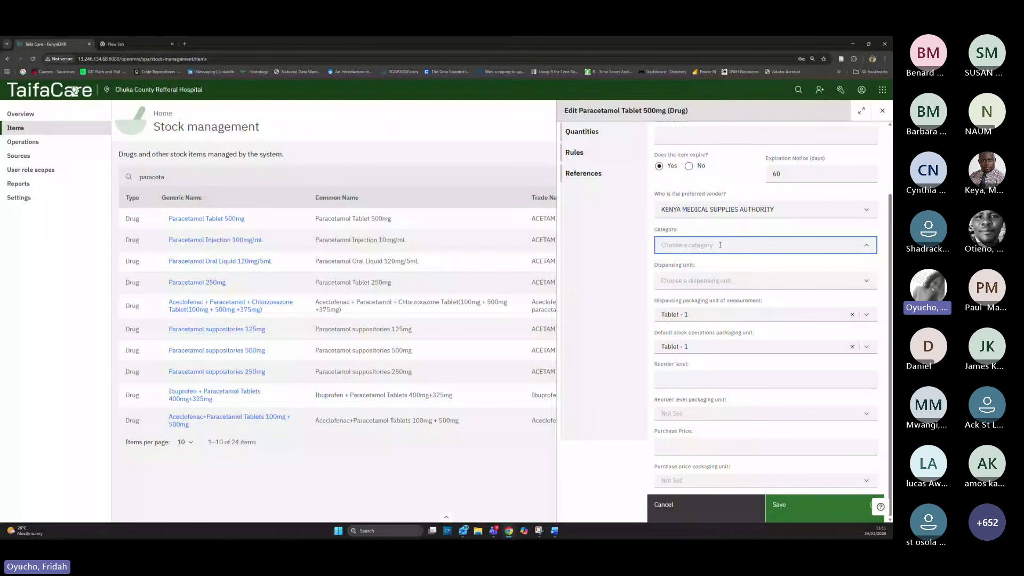
{"action": "left_click", "coordinate": [716, 279]}
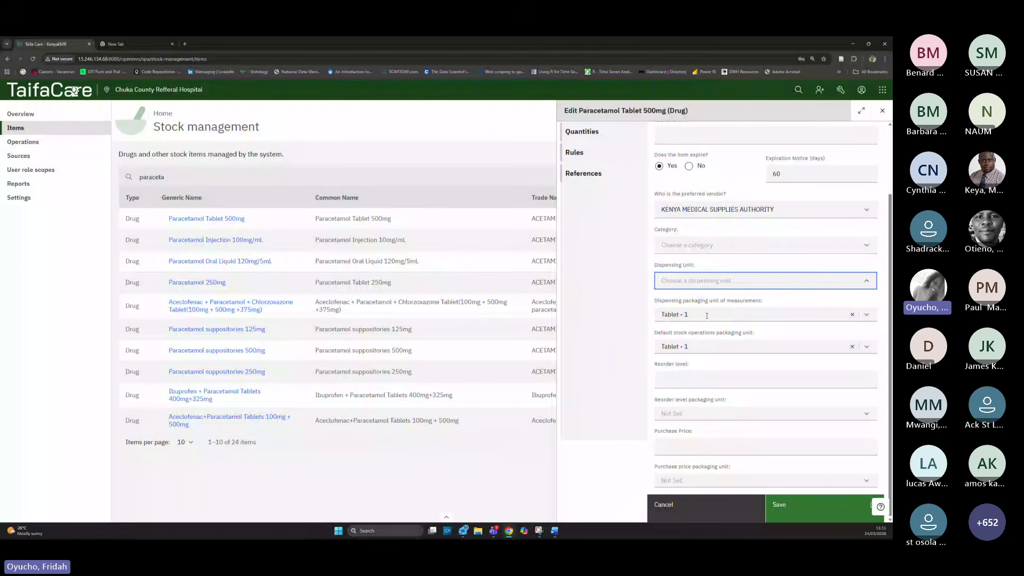
{"action": "left_click", "coordinate": [866, 315]}
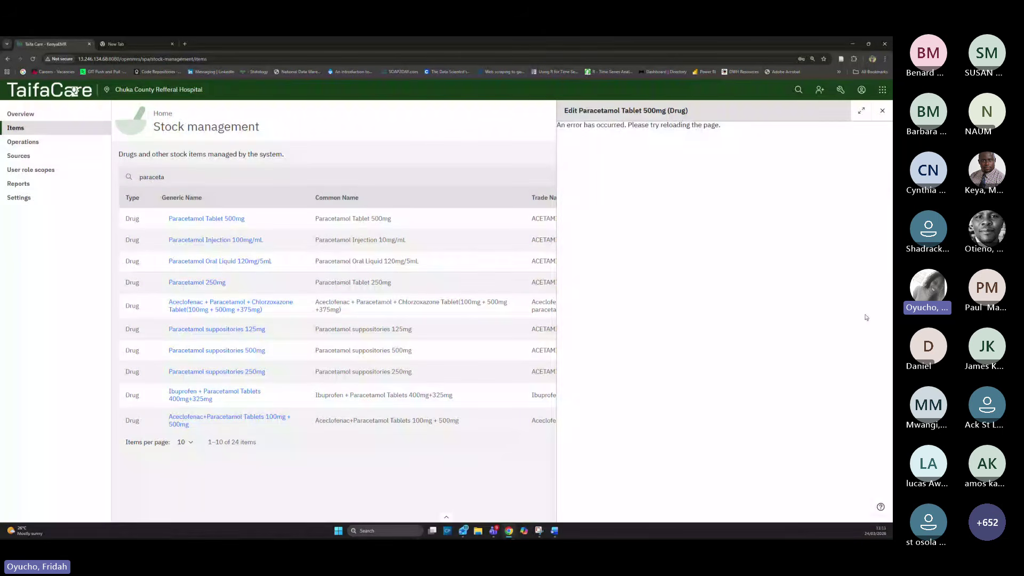
{"action": "left_click", "coordinate": [882, 110]}
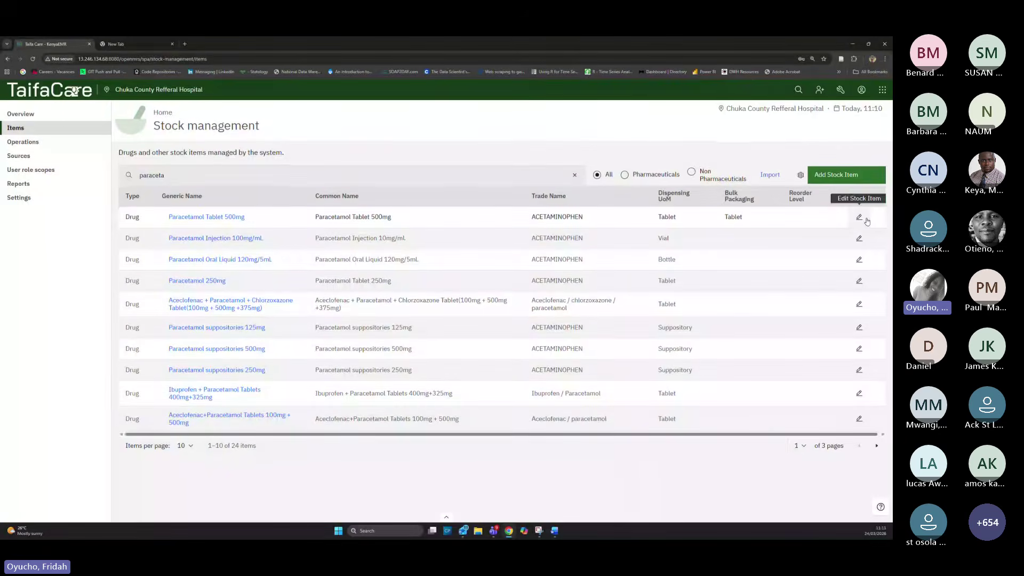
Open Paracetamol Tablet 500mg for editing, check its packaging units, and return to its stock item details
{"action": "left_click", "coordinate": [858, 218]}
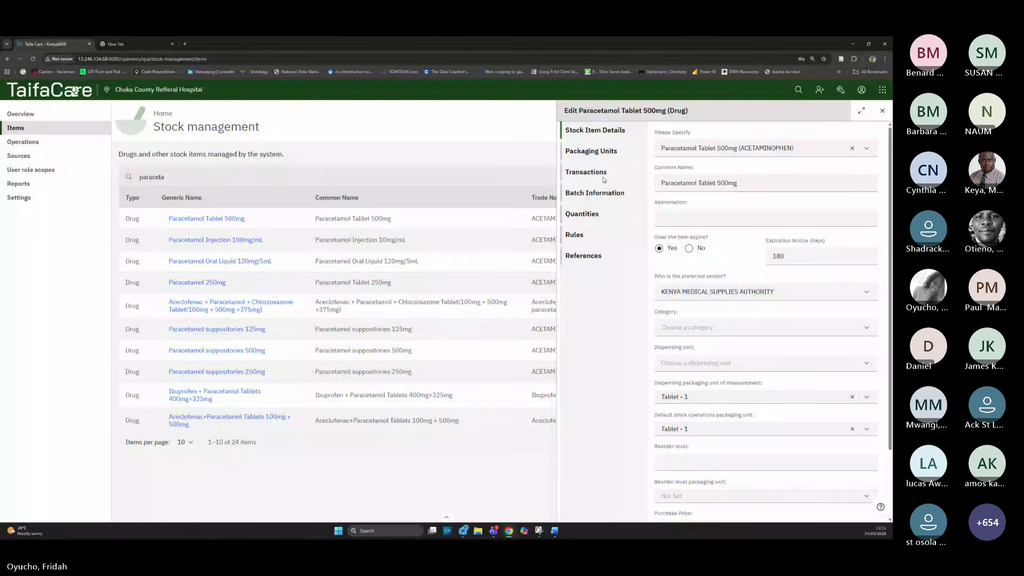
{"action": "left_click", "coordinate": [591, 151]}
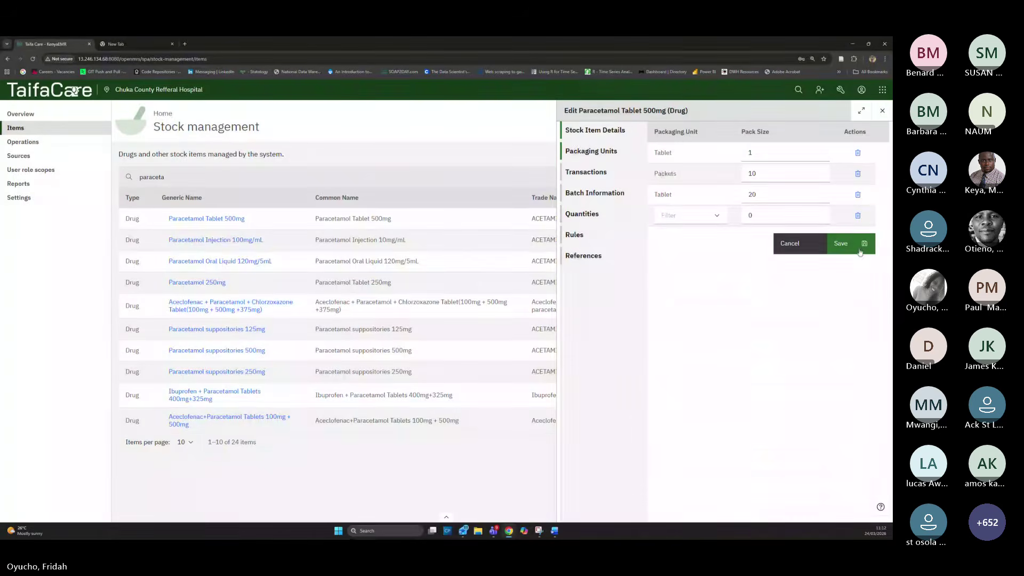
{"action": "left_click", "coordinate": [606, 133]}
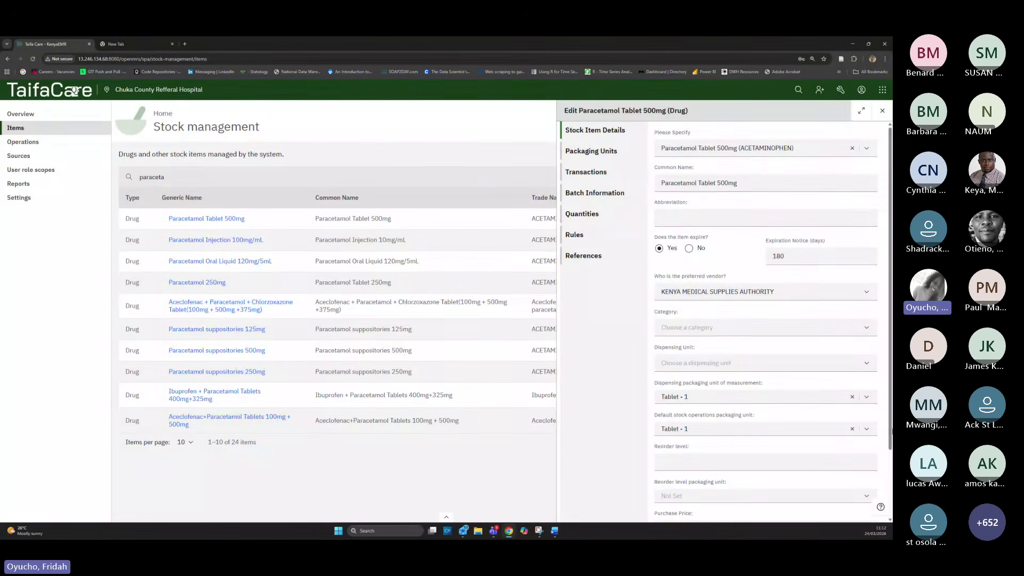
Examine the unit choices for dispensing packaging, reorder level packaging and purchase price packaging in the details of Paracetamol Tablet 500mg
{"action": "scroll", "coordinate": [732, 308], "scroll_direction": "down", "scroll_amount": 3}
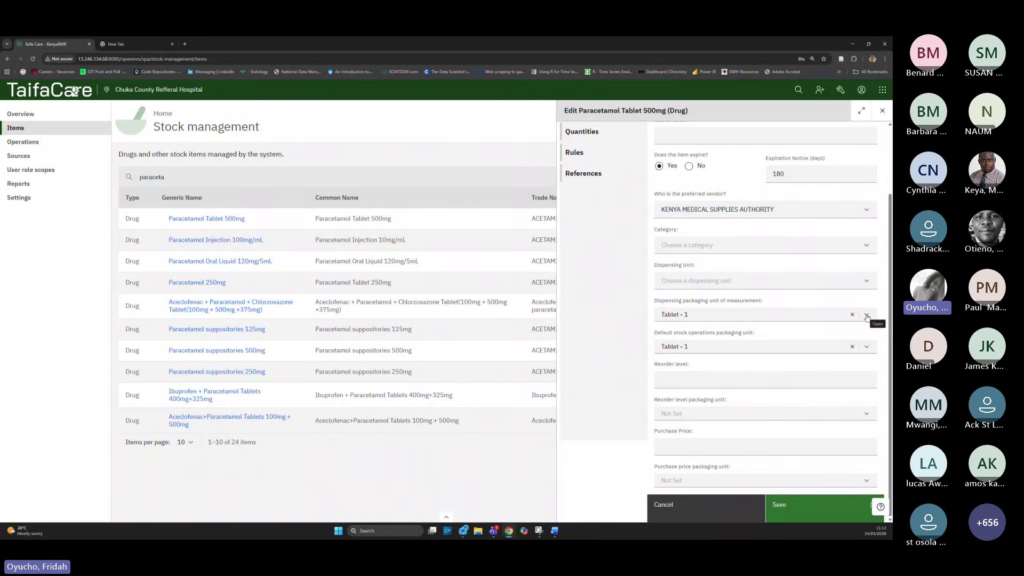
{"action": "left_click", "coordinate": [867, 316]}
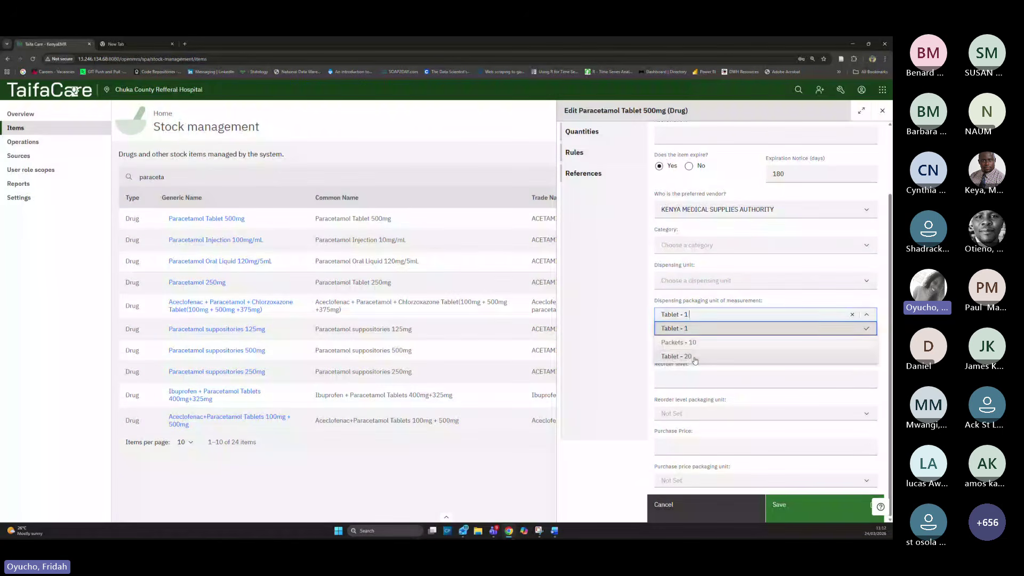
{"action": "left_click", "coordinate": [719, 385]}
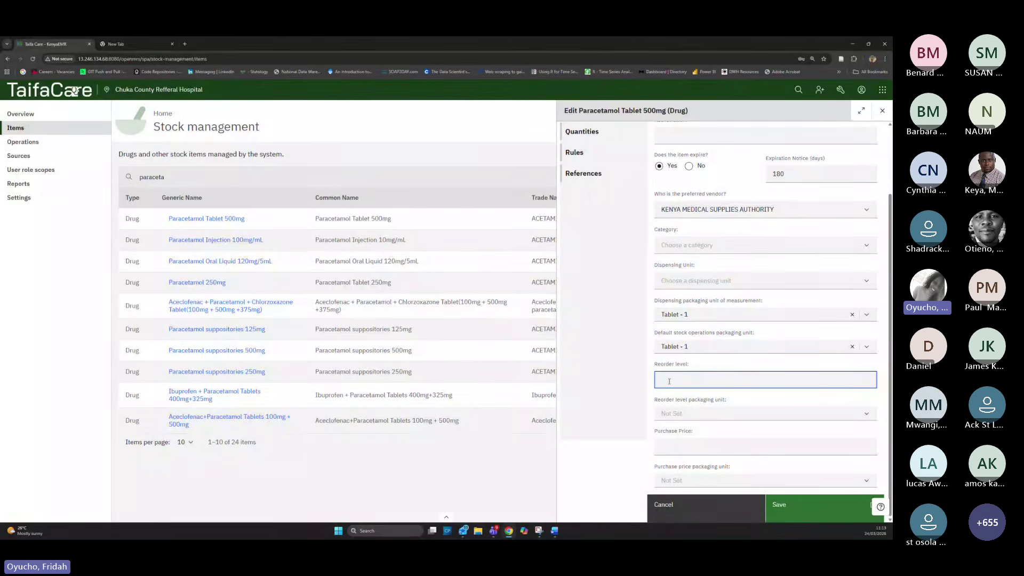
{"action": "left_click", "coordinate": [714, 415]}
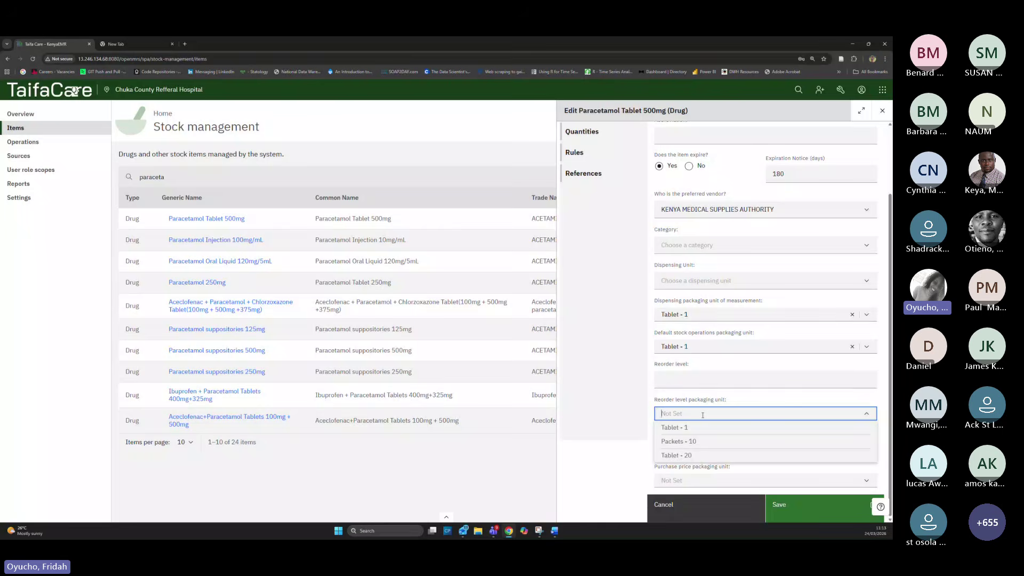
{"action": "left_click", "coordinate": [712, 416]}
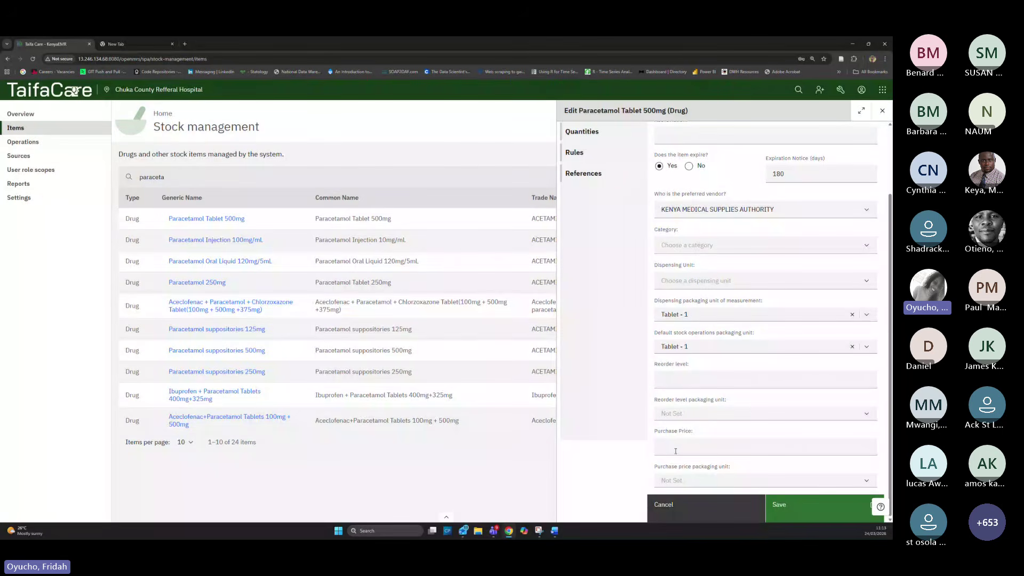
{"action": "left_click", "coordinate": [701, 481]}
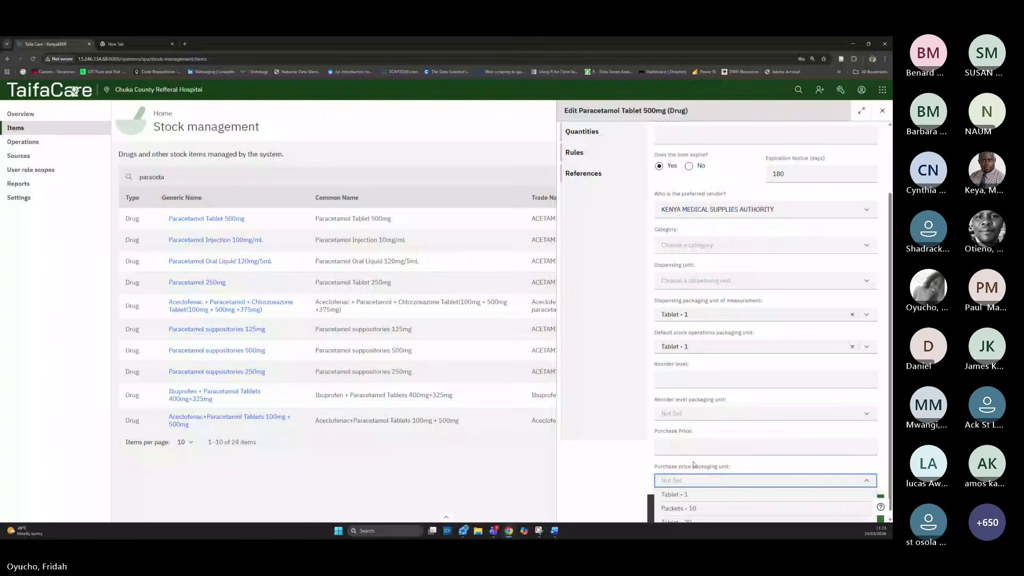
{"action": "left_click", "coordinate": [890, 342]}
{"action": "scroll", "coordinate": [891, 341], "scroll_direction": "up", "scroll_amount": 3}
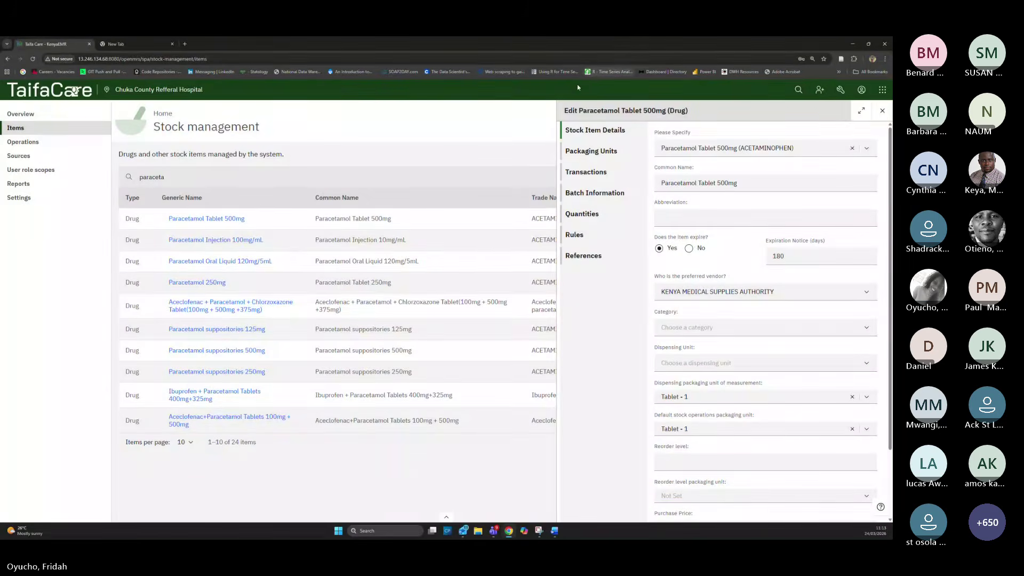
Compare the packaging units and pack sizes of Paracetamol Tablet 500mg with the units chosen in its stock item details
{"action": "left_click", "coordinate": [608, 152]}
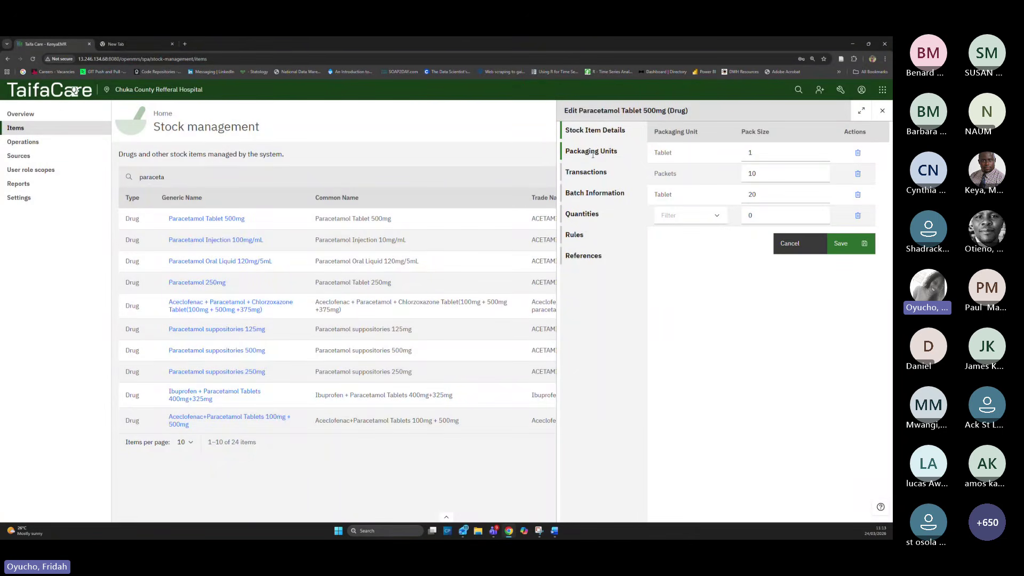
{"action": "left_click", "coordinate": [602, 132]}
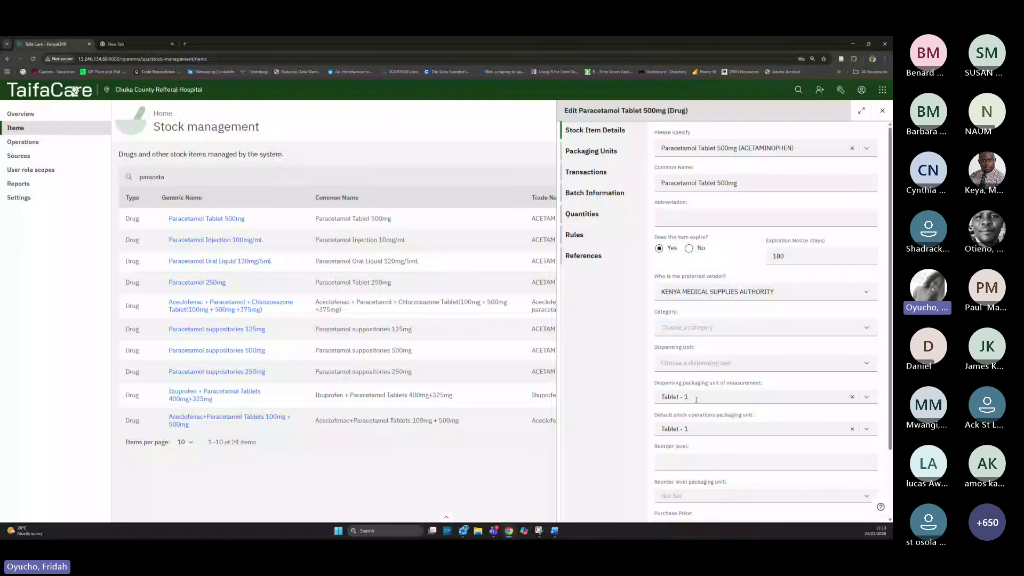
{"action": "left_click", "coordinate": [593, 151]}
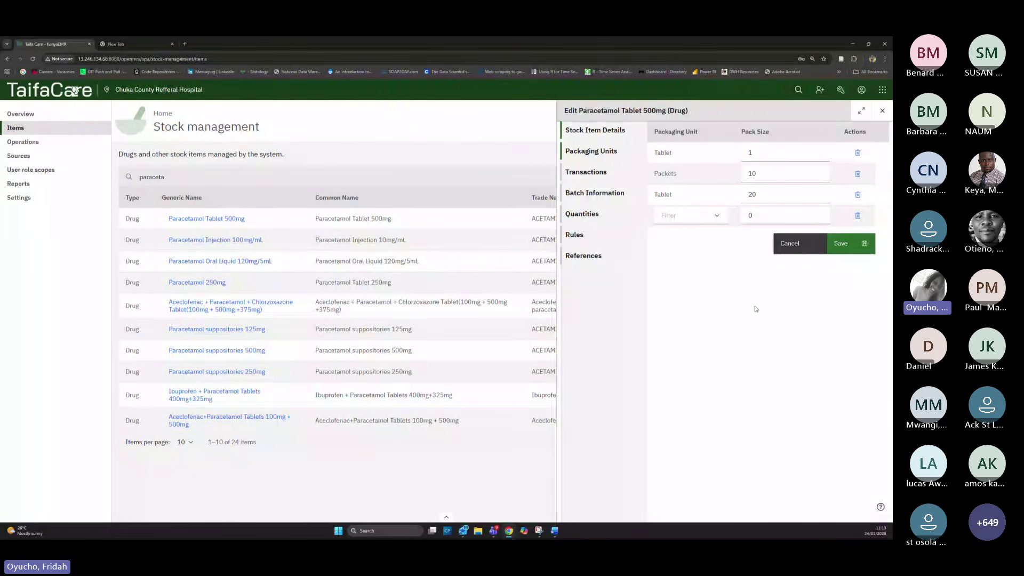
Review the transaction history of Paracetamol Tablet 500mg, including its opening stock, issues, receipts and patient dispenses
{"action": "left_click", "coordinate": [592, 176]}
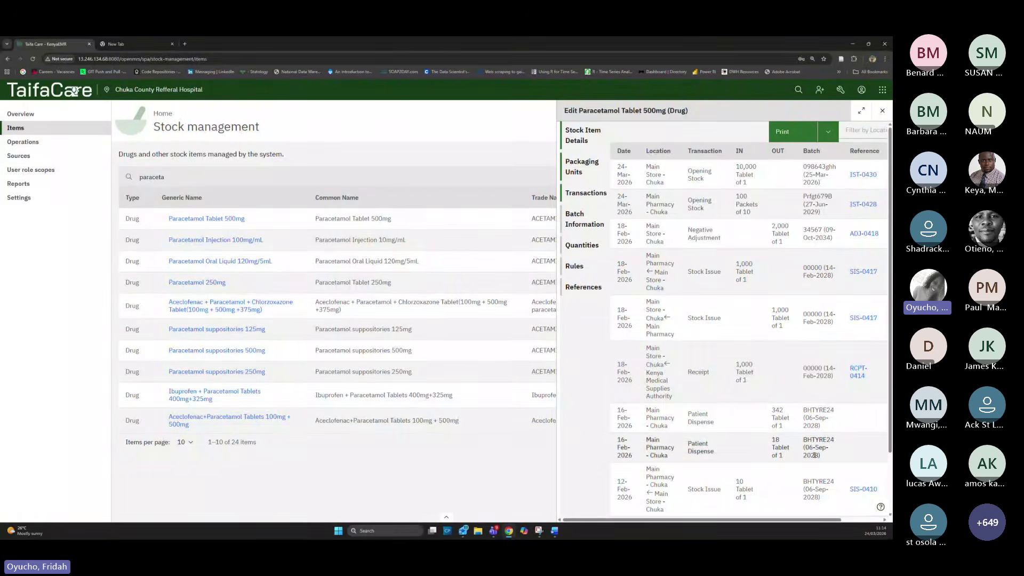
{"action": "scroll", "coordinate": [764, 182], "scroll_direction": "down", "scroll_amount": 3}
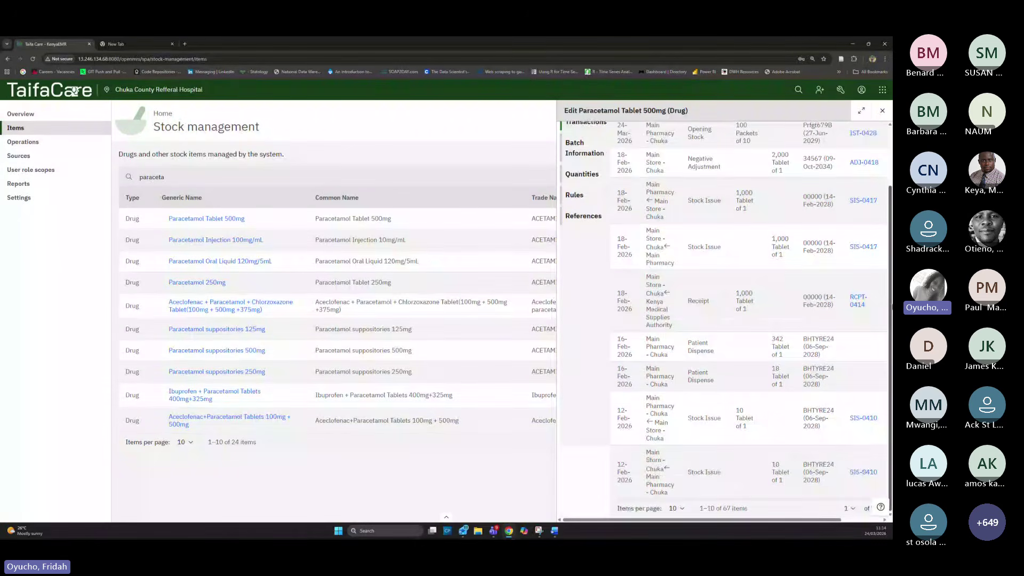
{"action": "scroll", "coordinate": [746, 310], "scroll_direction": "up", "scroll_amount": 2}
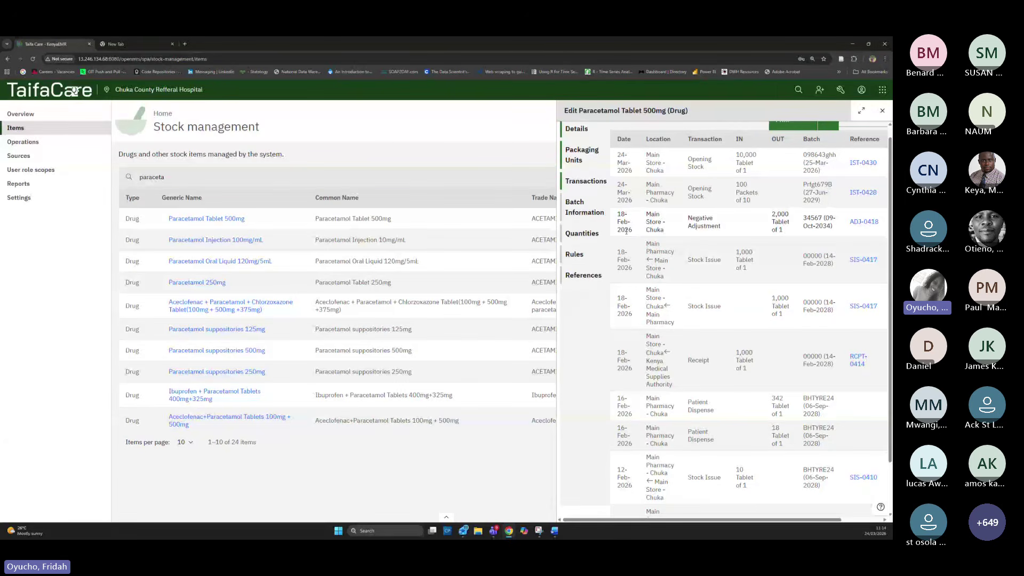
Review the batch information, quantities, rules and references of Paracetamol Tablet 500mg in the enlarged form, and close the form
{"action": "left_click", "coordinate": [581, 209]}
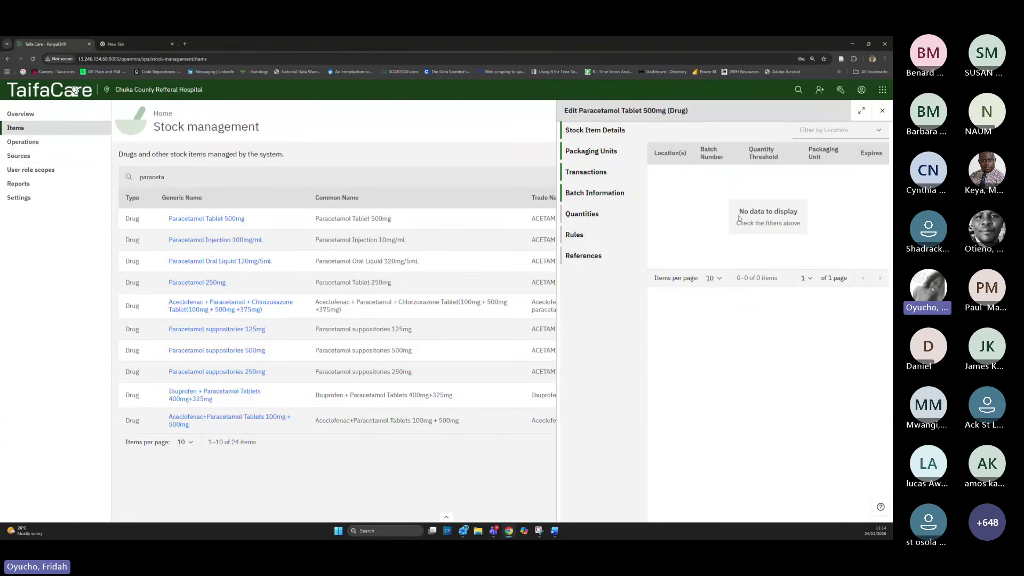
{"action": "left_click", "coordinate": [862, 110]}
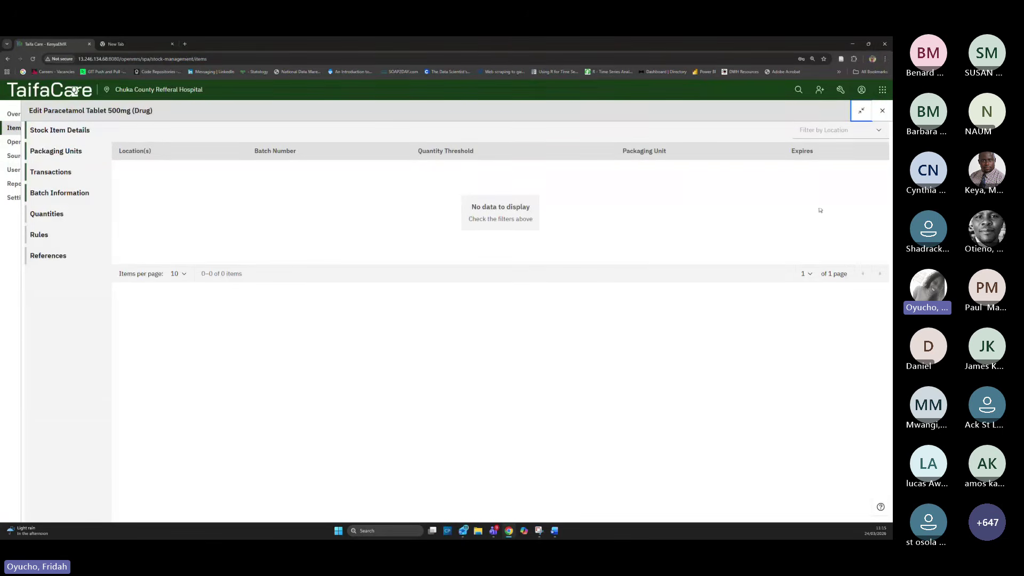
{"action": "left_click", "coordinate": [68, 218]}
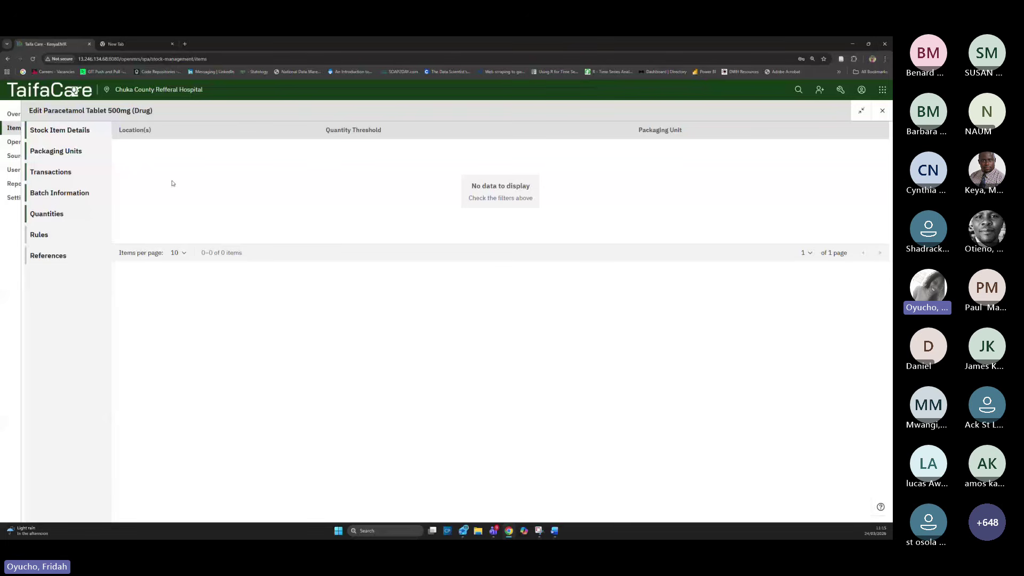
{"action": "left_click", "coordinate": [40, 233]}
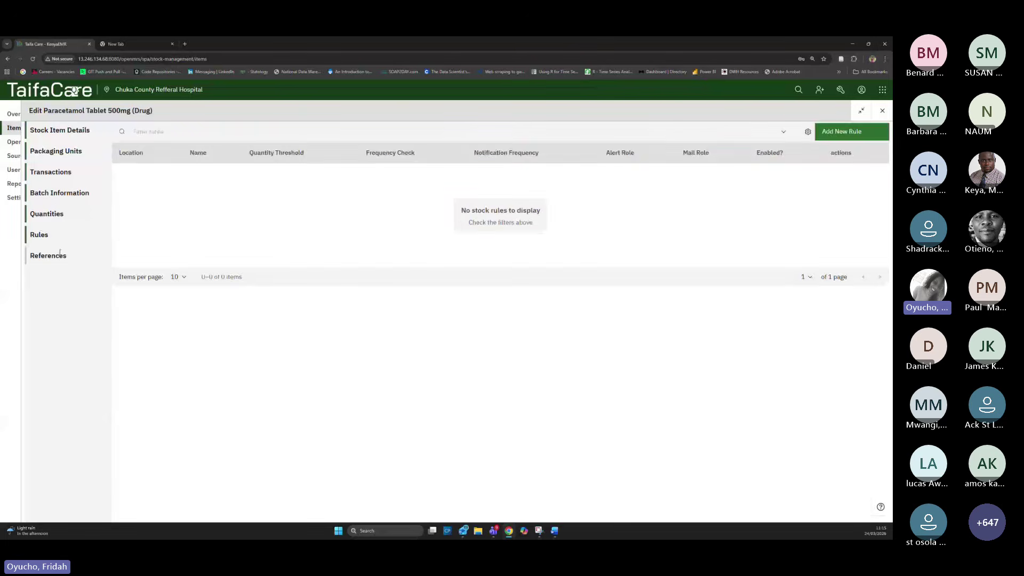
{"action": "left_click", "coordinate": [48, 255]}
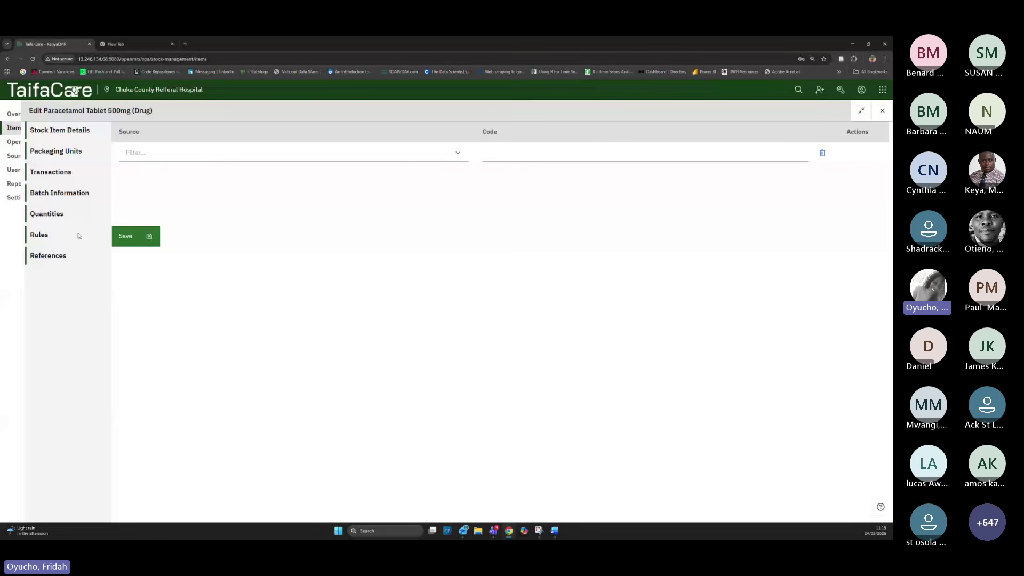
{"action": "left_click", "coordinate": [882, 110]}
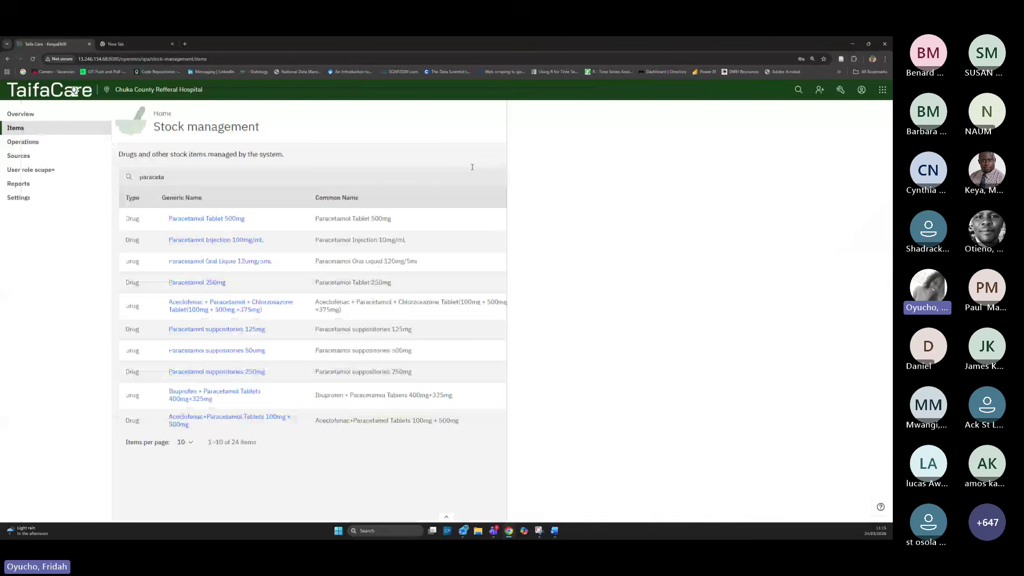
Go to the stock operations and start a new Opening Stock operation
{"action": "left_click", "coordinate": [23, 141]}
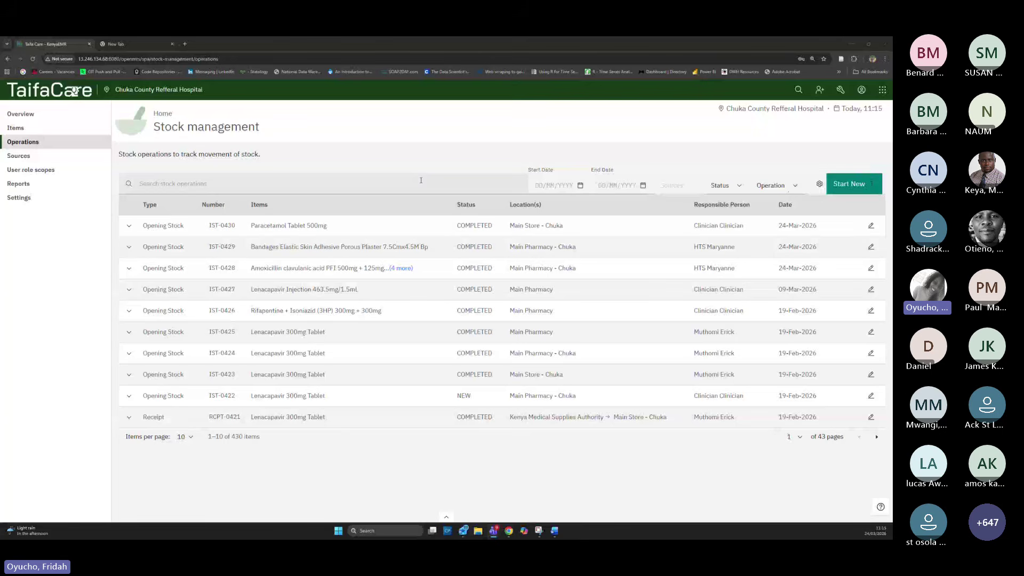
{"action": "left_click", "coordinate": [860, 186]}
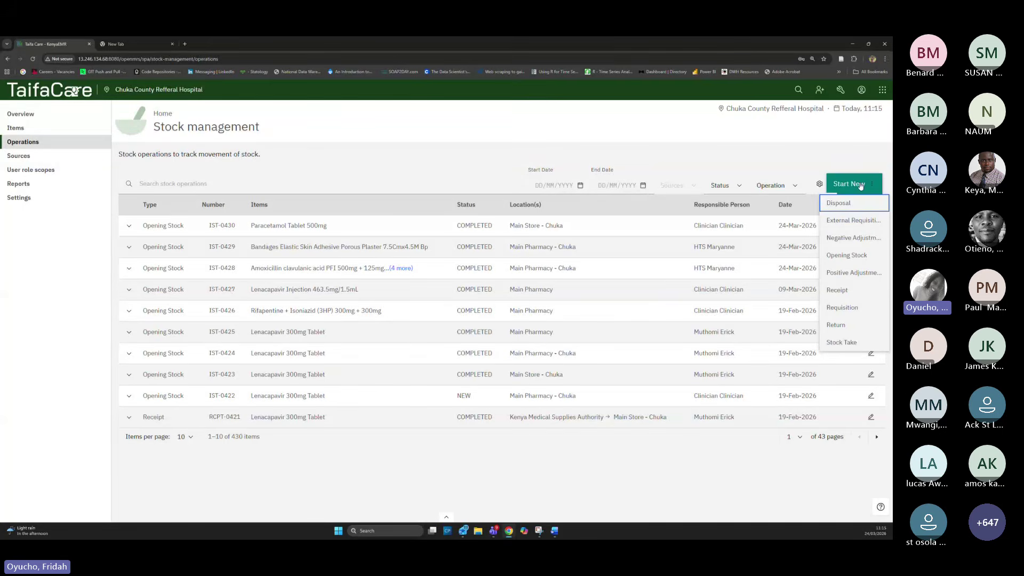
{"action": "left_click", "coordinate": [855, 255]}
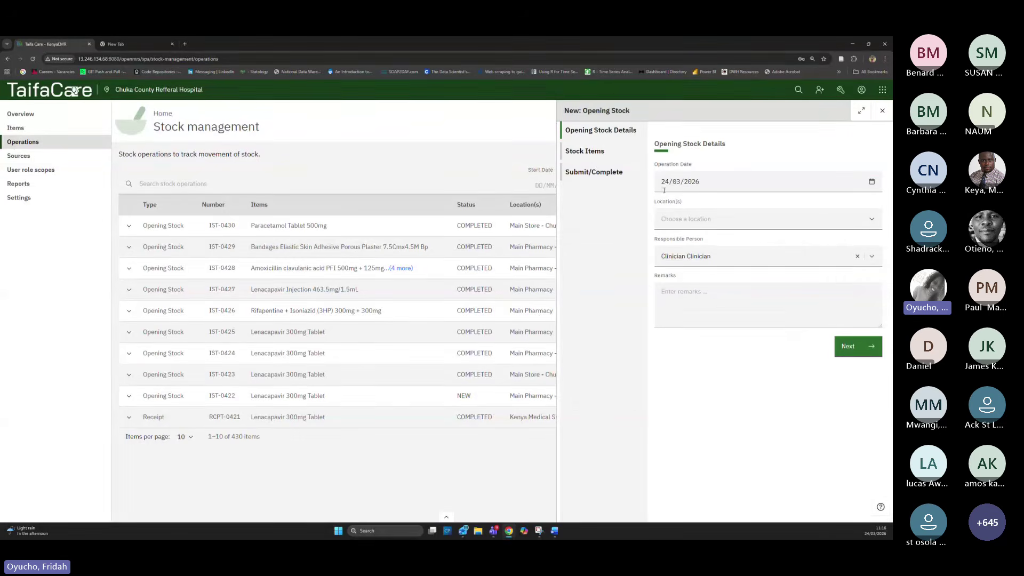
Set the opening stock location to Main Store - Chuka, enter the remark "Opening Stock", and continue to the stock items
{"action": "left_click", "coordinate": [678, 216]}
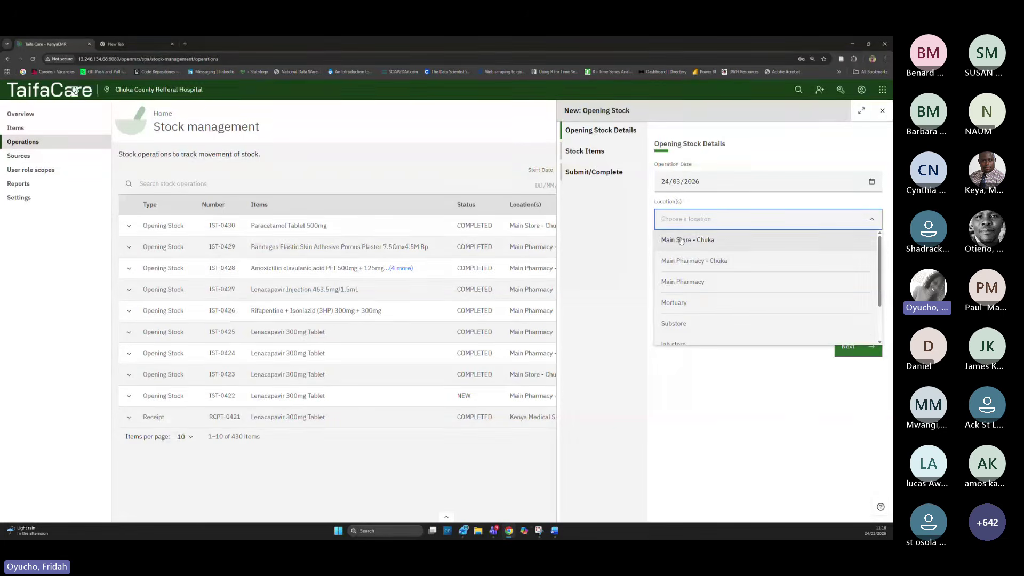
{"action": "left_click", "coordinate": [681, 241]}
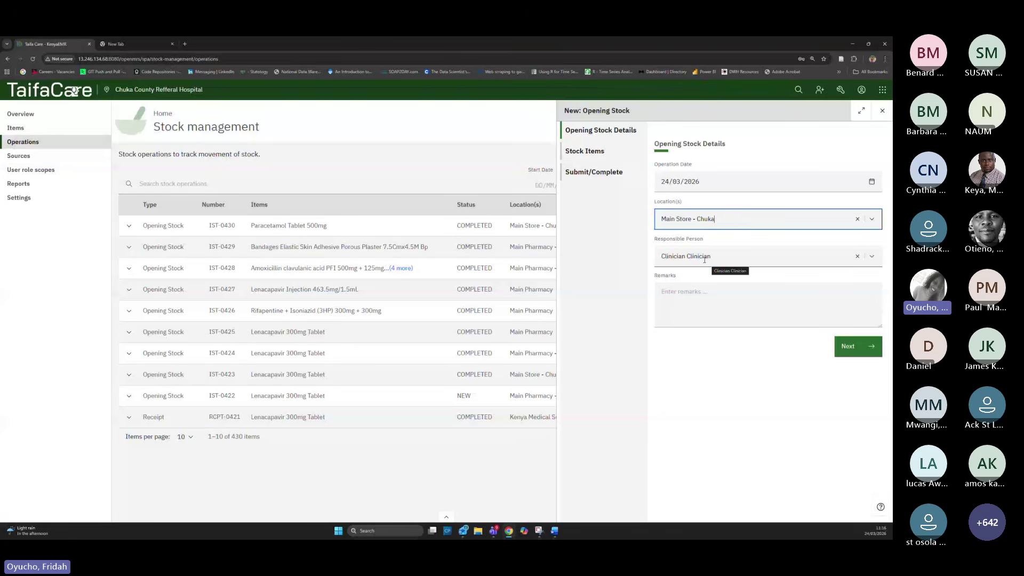
{"action": "left_click", "coordinate": [685, 292]}
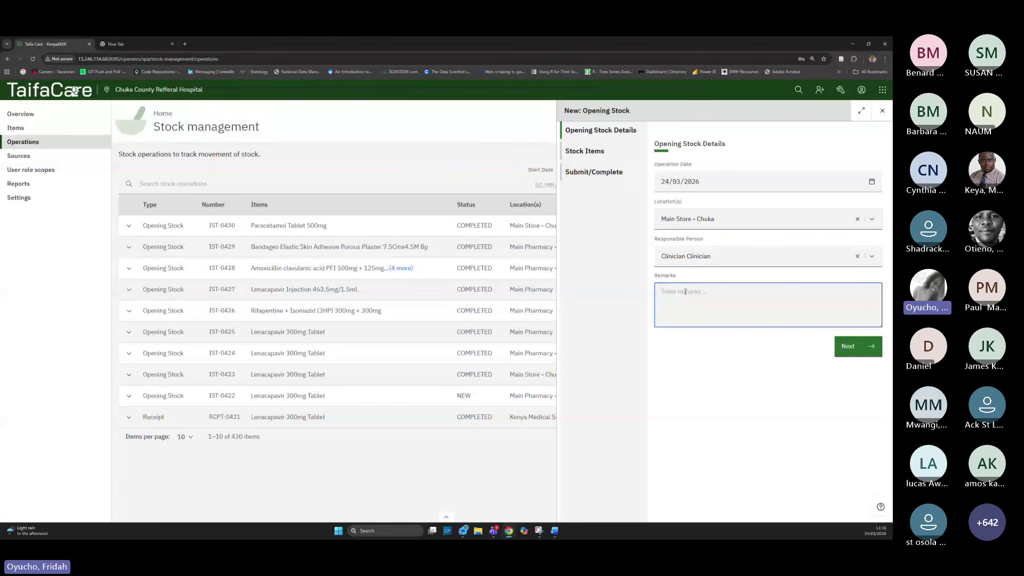
{"action": "type", "text": "Opening Stock"}
{"action": "left_click", "coordinate": [848, 347]}
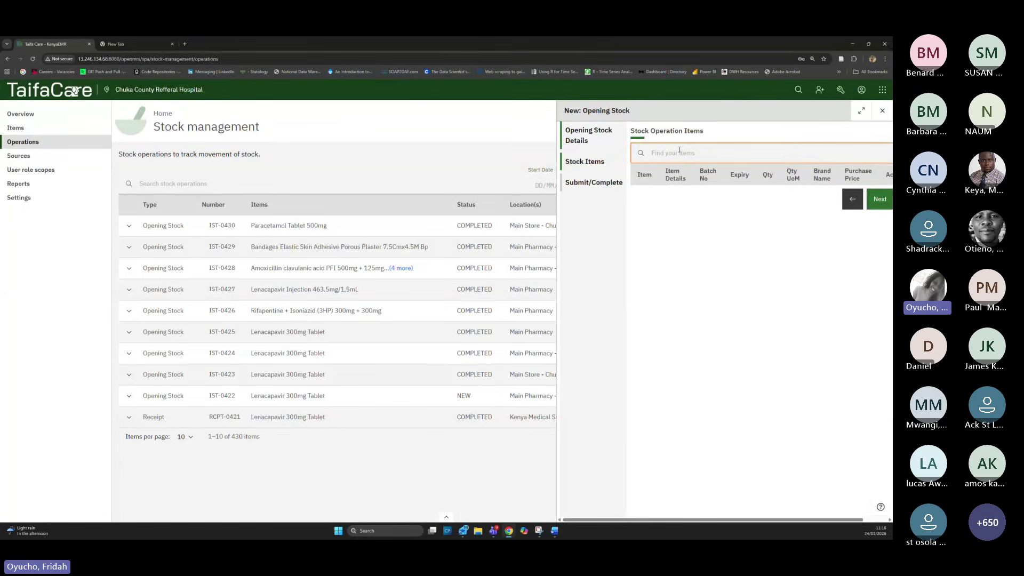
Find "paracetamol" among the items, add Paracetamol Injection 10mg/mL to the opening stock, and enter batch number 0372545
{"action": "type", "text": "paracetamol"}
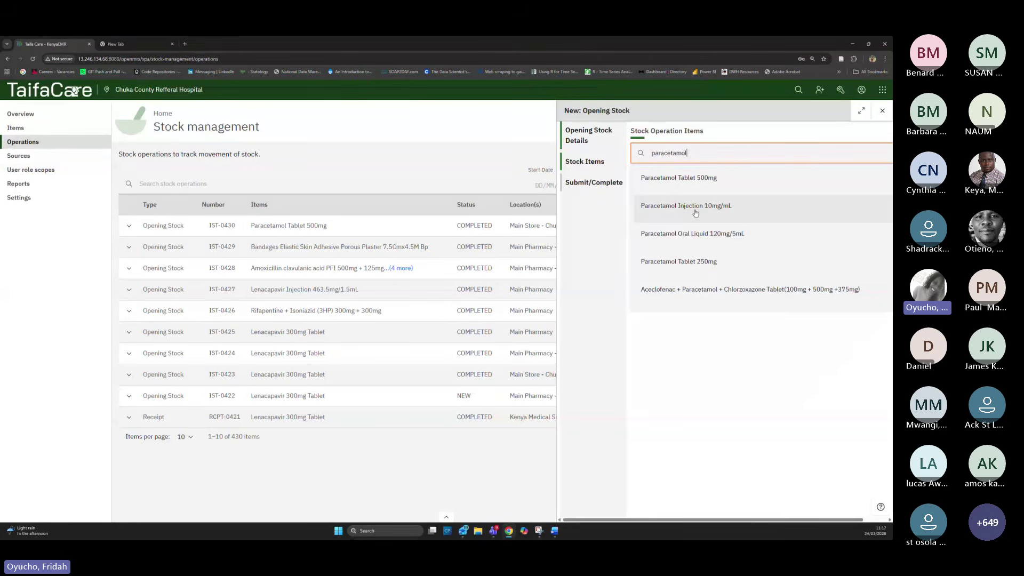
{"action": "left_click", "coordinate": [696, 212]}
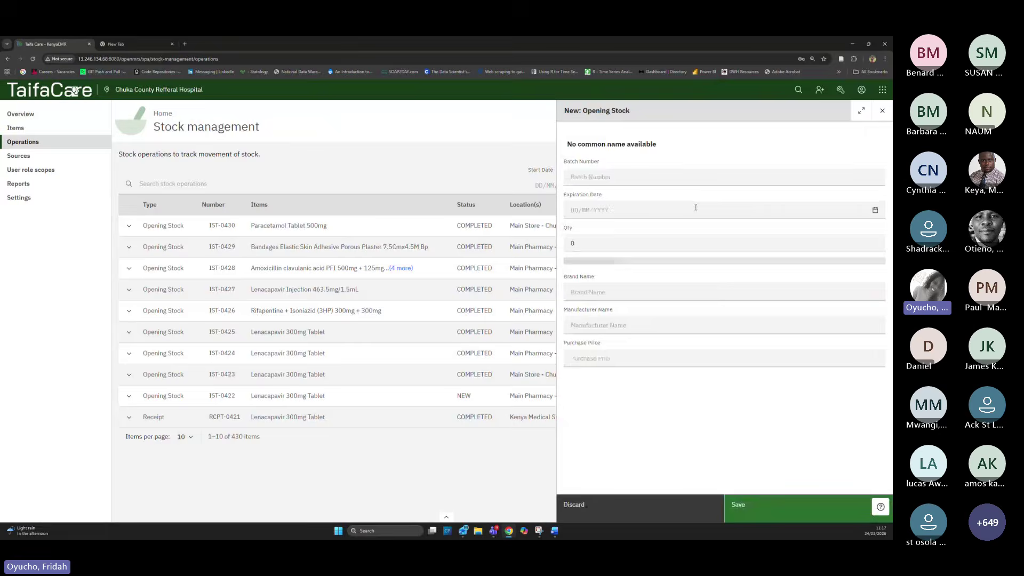
{"action": "left_click", "coordinate": [642, 179]}
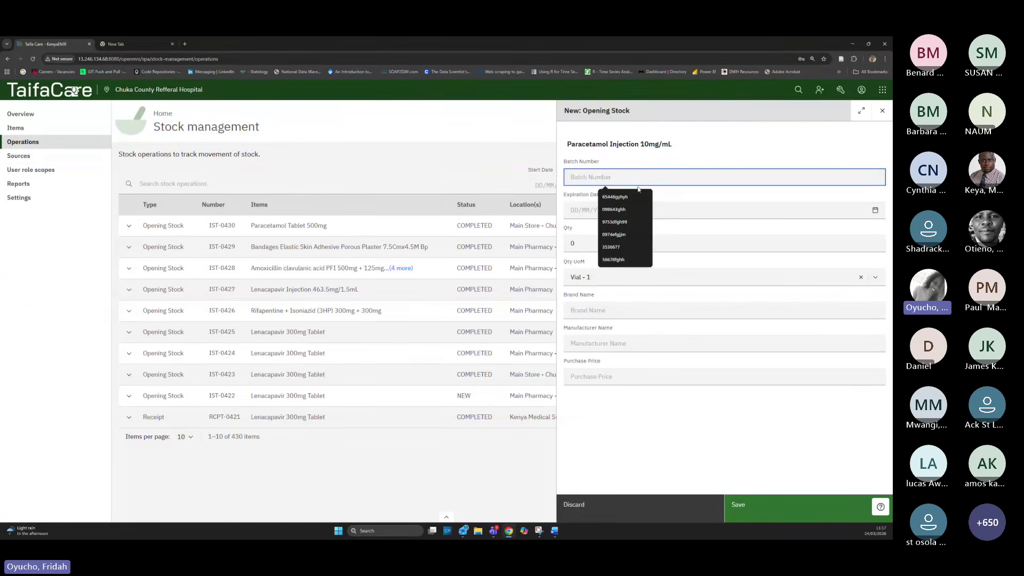
{"action": "type", "text": "03"}
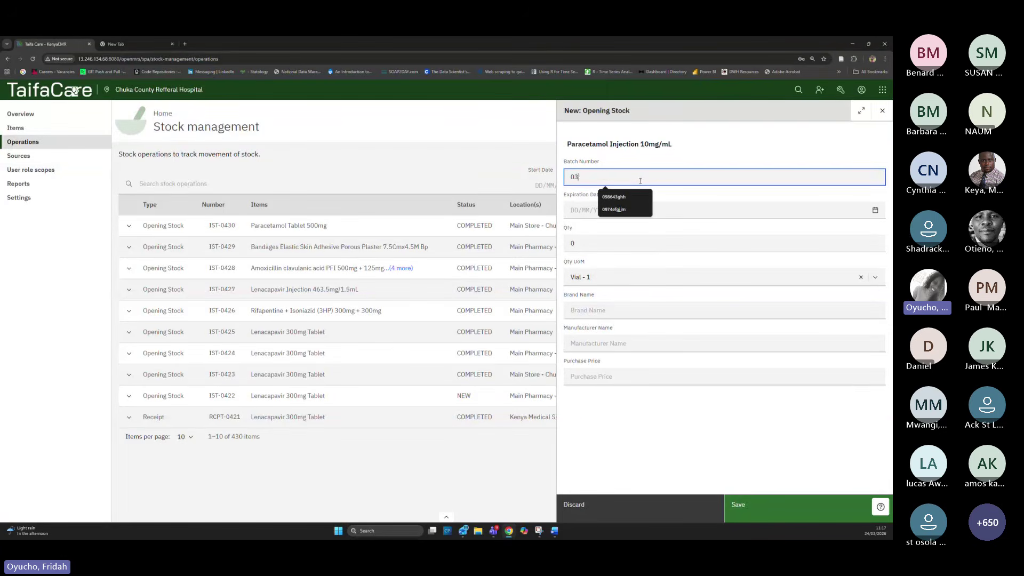
{"action": "type", "text": "72545"}
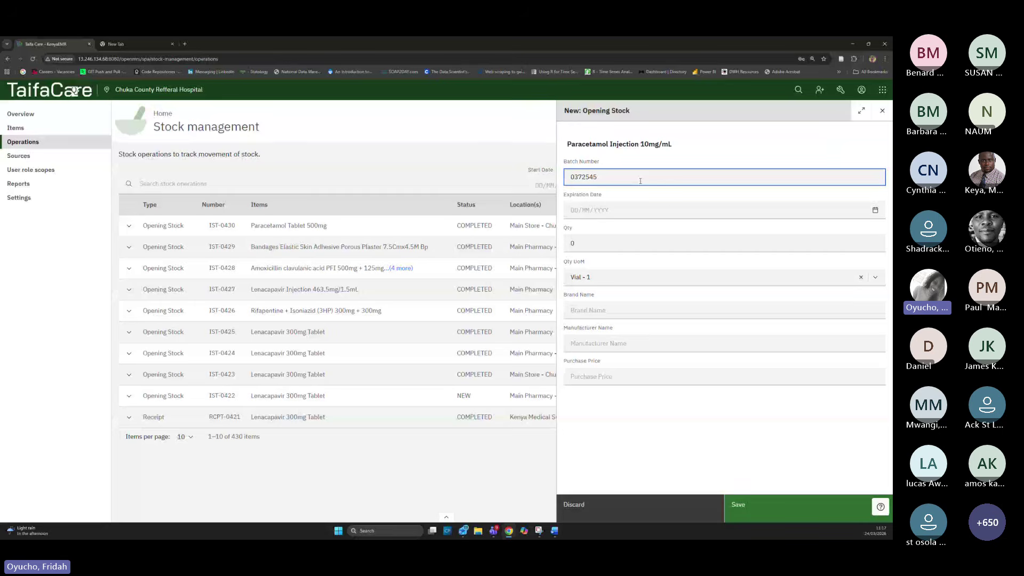
Set the expiration date of Paracetamol Injection 10mg/mL to 30/04/2028 and its quantity to 1000
{"action": "left_click", "coordinate": [672, 209]}
{"action": "left_click", "coordinate": [678, 229]}
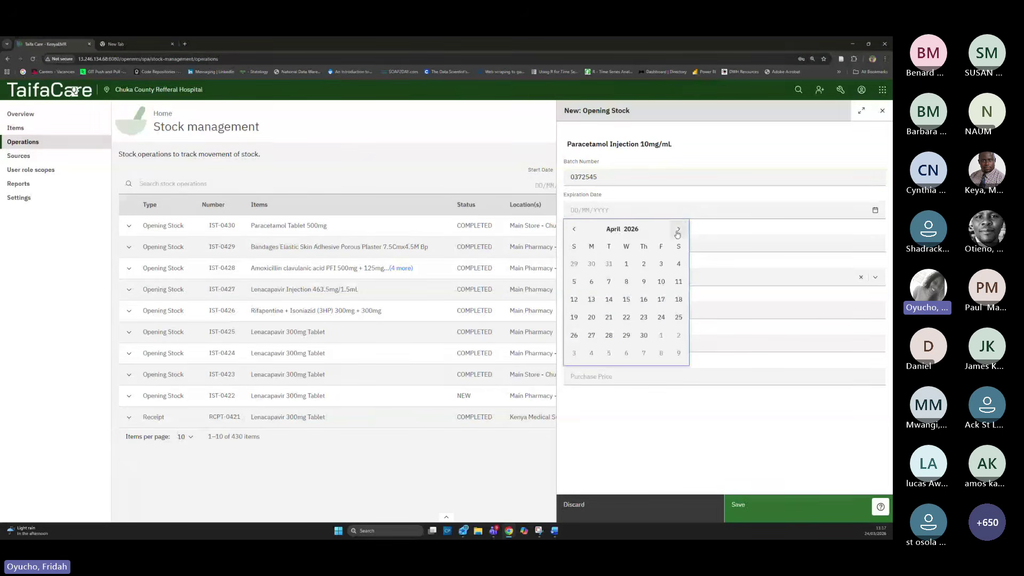
{"action": "left_click", "coordinate": [642, 228]}
{"action": "left_click", "coordinate": [642, 229]}
{"action": "left_click", "coordinate": [574, 353]}
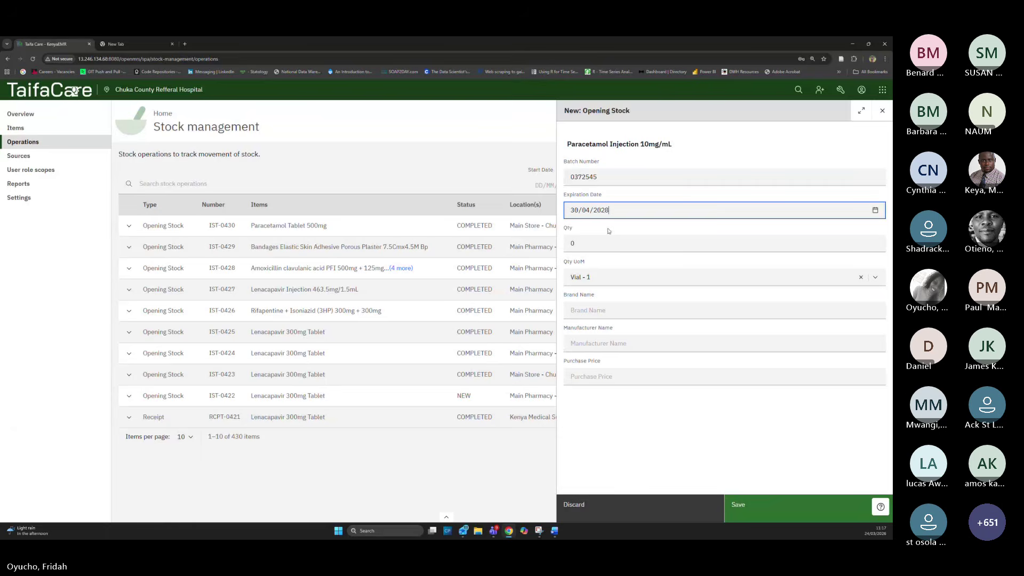
{"action": "left_click", "coordinate": [597, 242]}
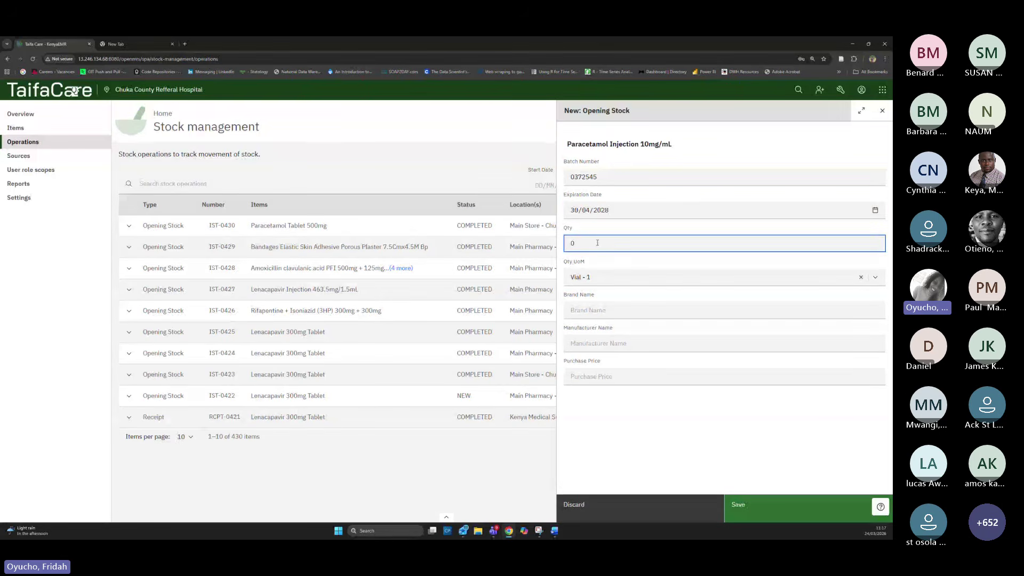
{"action": "key", "text": "BackSpace"}
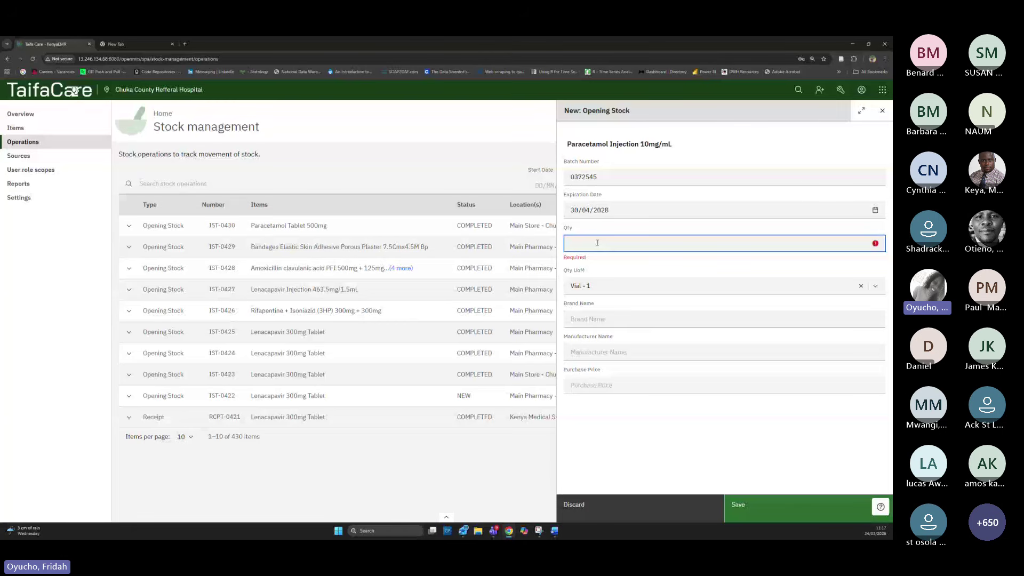
{"action": "type", "text": "1000"}
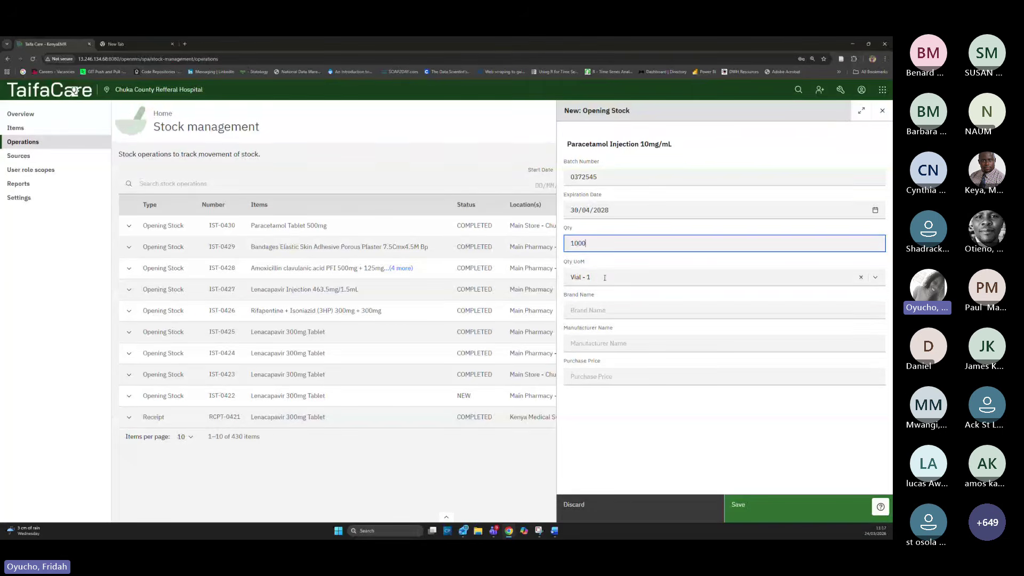
Enter brand name Panadol, manufacturer Johnson & Johnson and purchase price 3 for the paracetamol injection, and save the item
{"action": "left_click", "coordinate": [597, 311]}
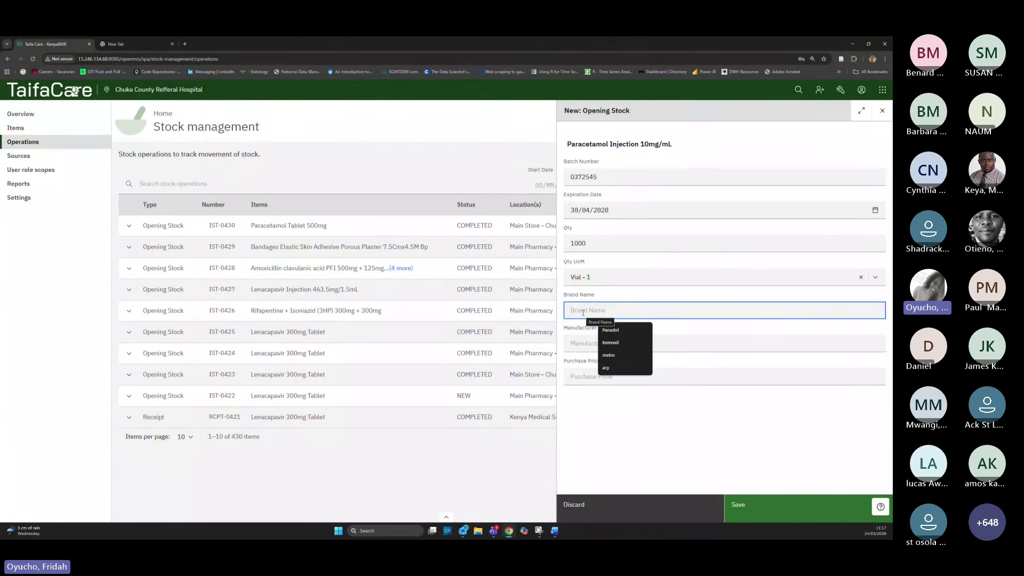
{"action": "type", "text": "Pa"}
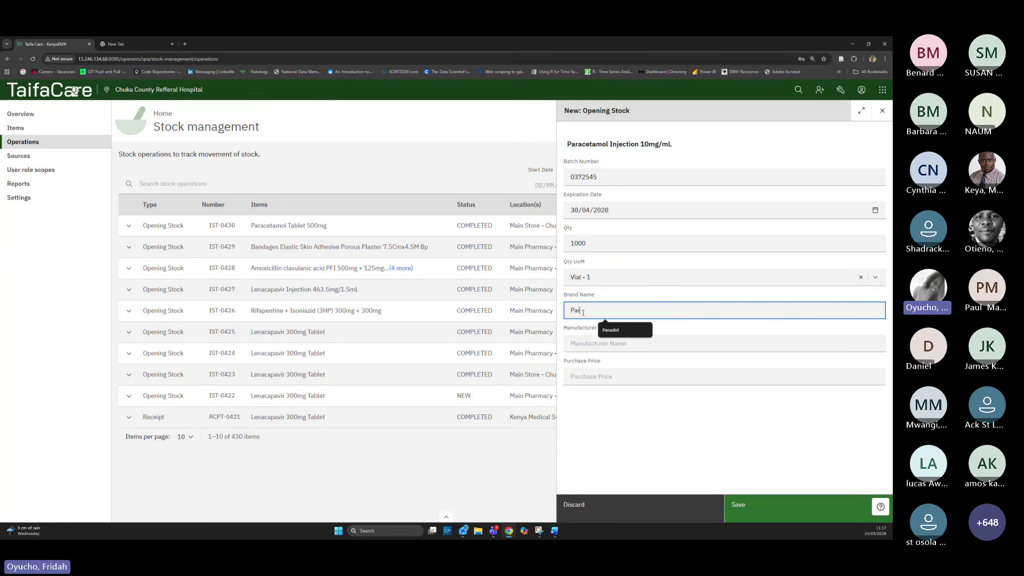
{"action": "key", "text": "Down"}
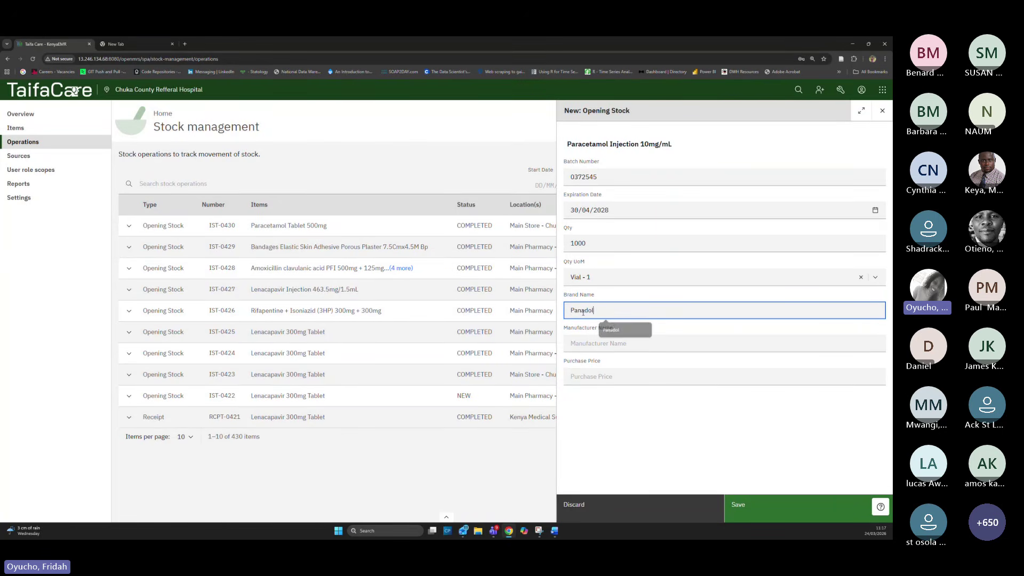
{"action": "key", "text": "Return"}
{"action": "left_click", "coordinate": [579, 339]}
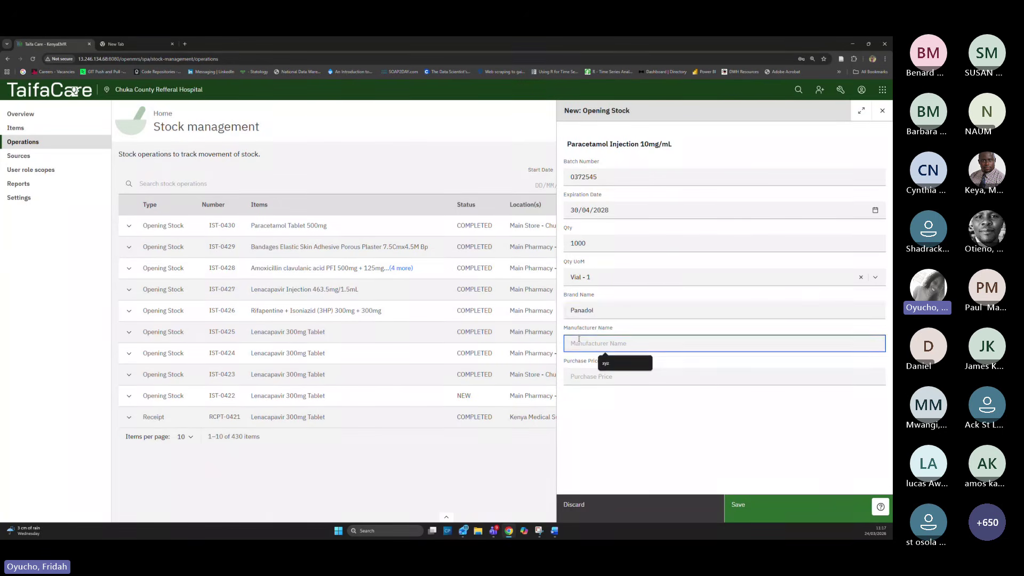
{"action": "type", "text": "J"}
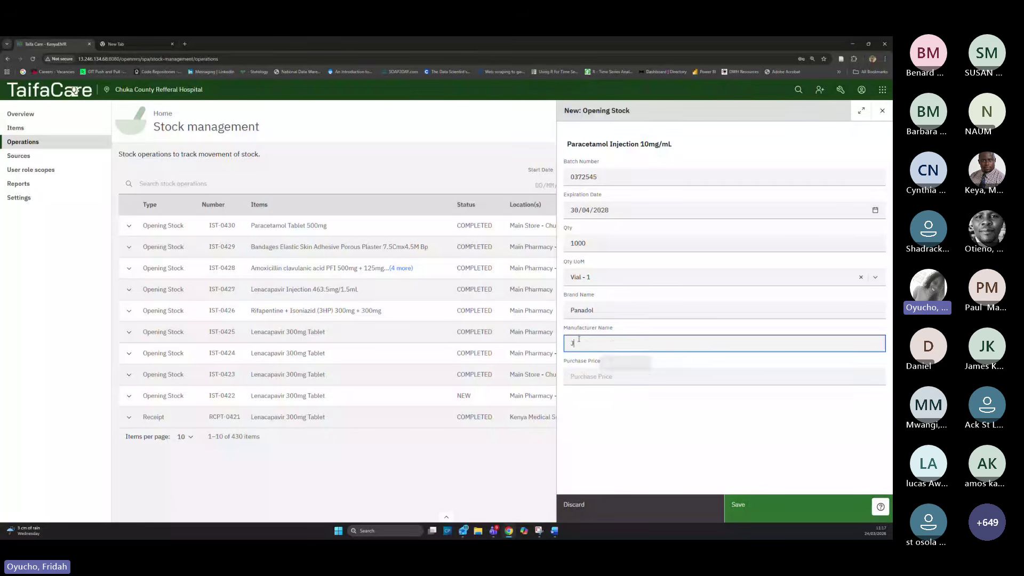
{"action": "type", "text": "ohnson "}
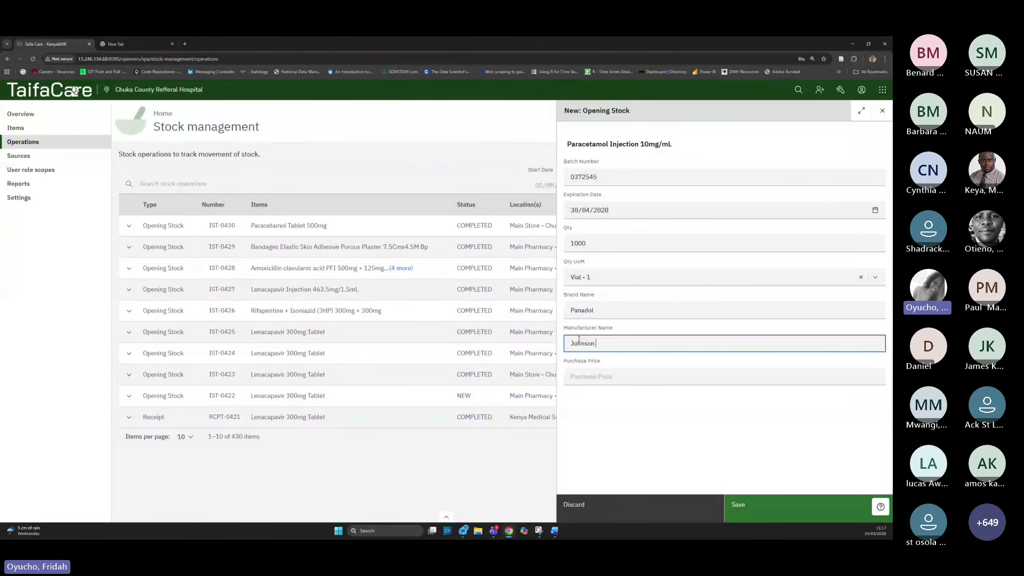
{"action": "type", "text": "& Johnson"}
{"action": "left_click", "coordinate": [601, 377]}
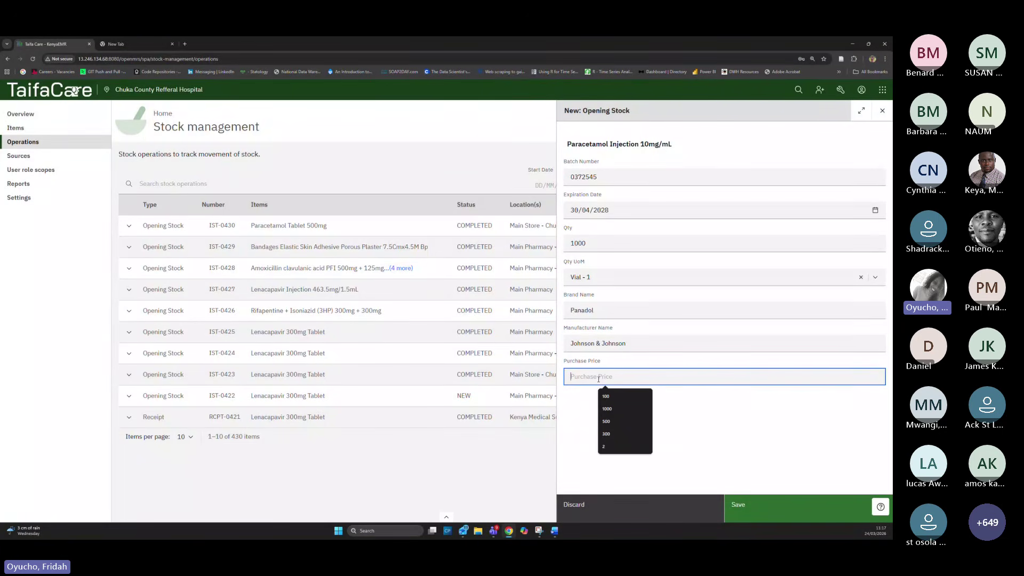
{"action": "type", "text": "3"}
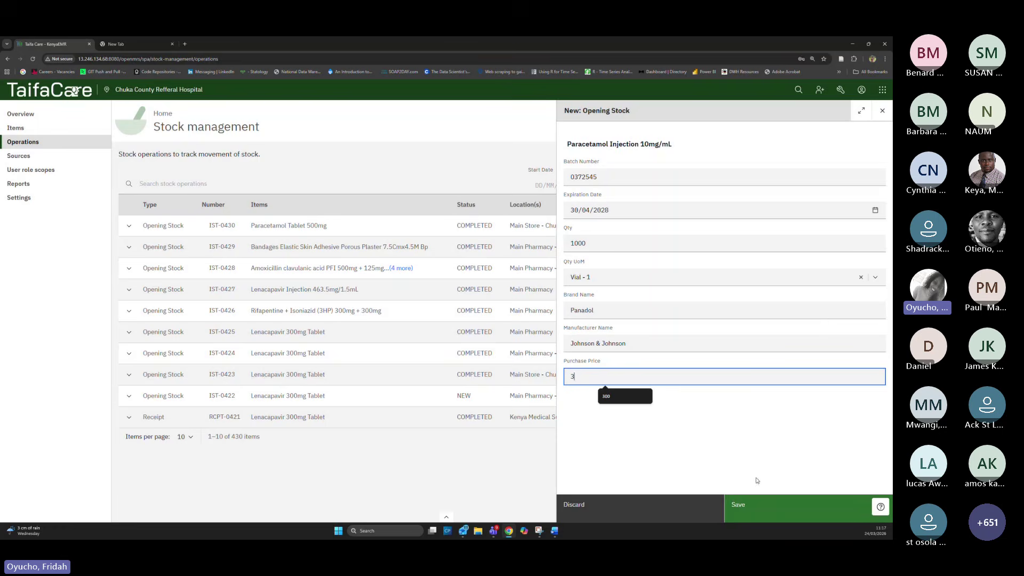
{"action": "left_click", "coordinate": [752, 509]}
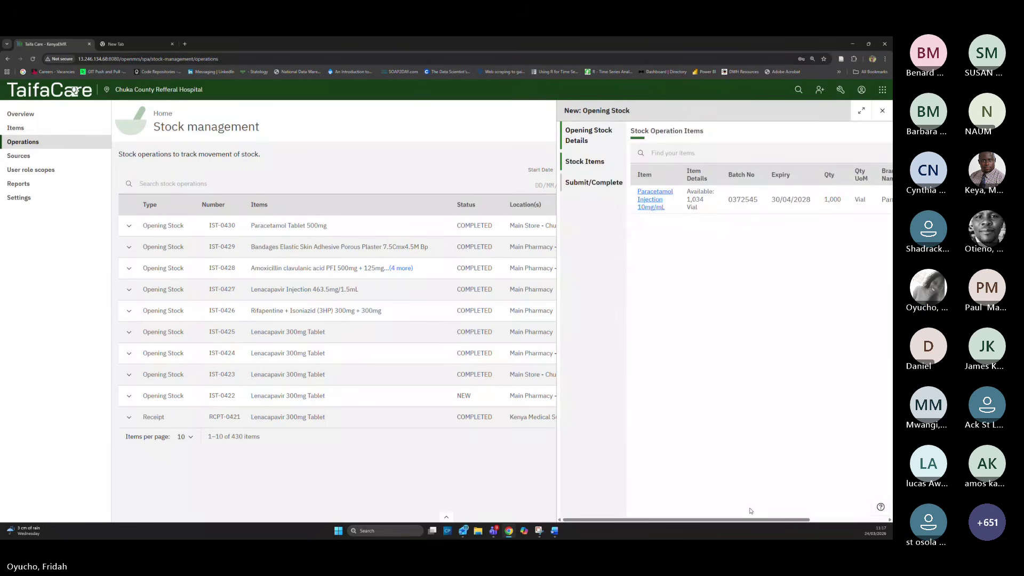
Find "cet" among the items, add Cetirizine Tablet 10mg to the opening stock, and enter batch number 567823
{"action": "left_click", "coordinate": [666, 153]}
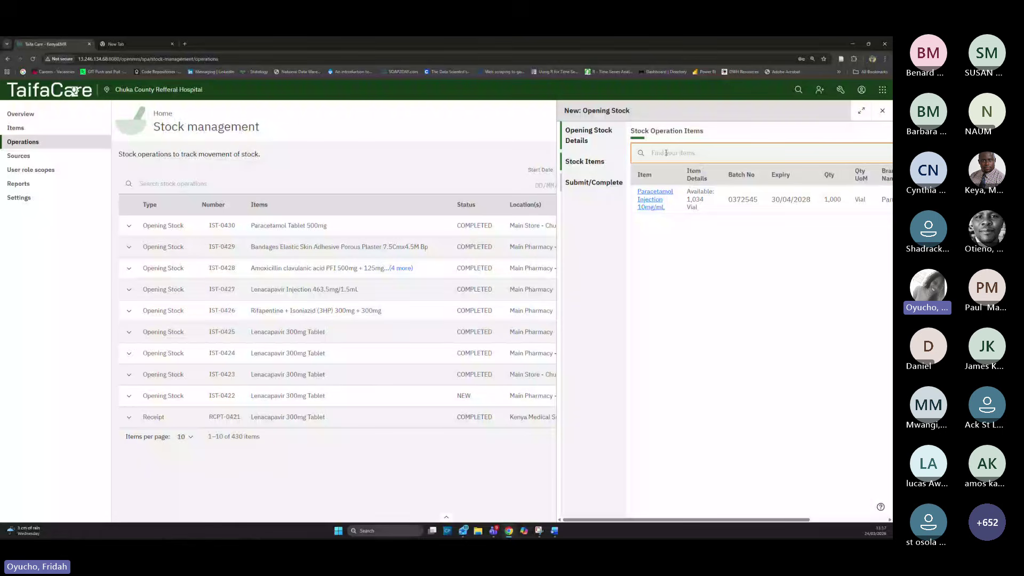
{"action": "type", "text": "cet"}
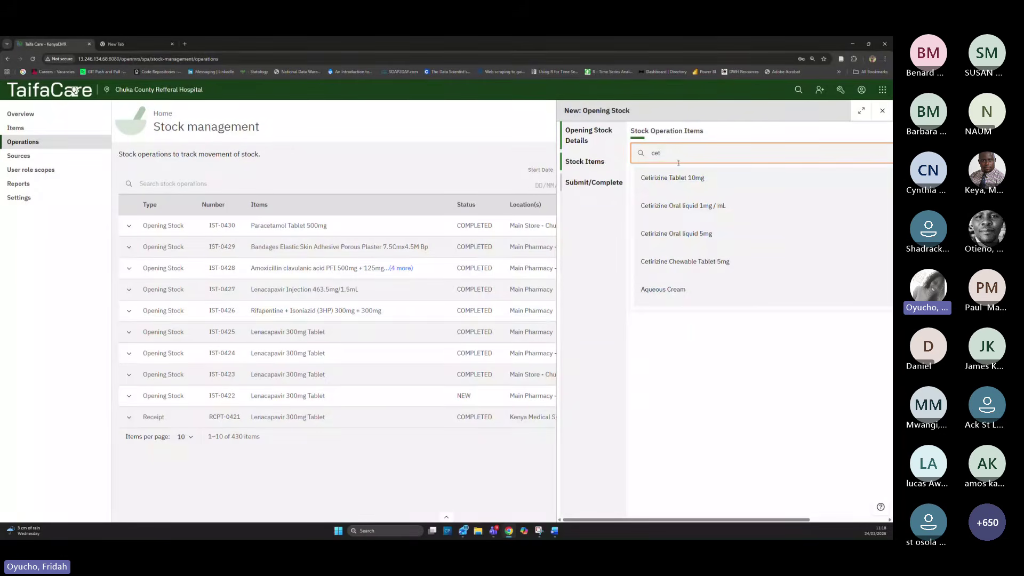
{"action": "left_click", "coordinate": [679, 178]}
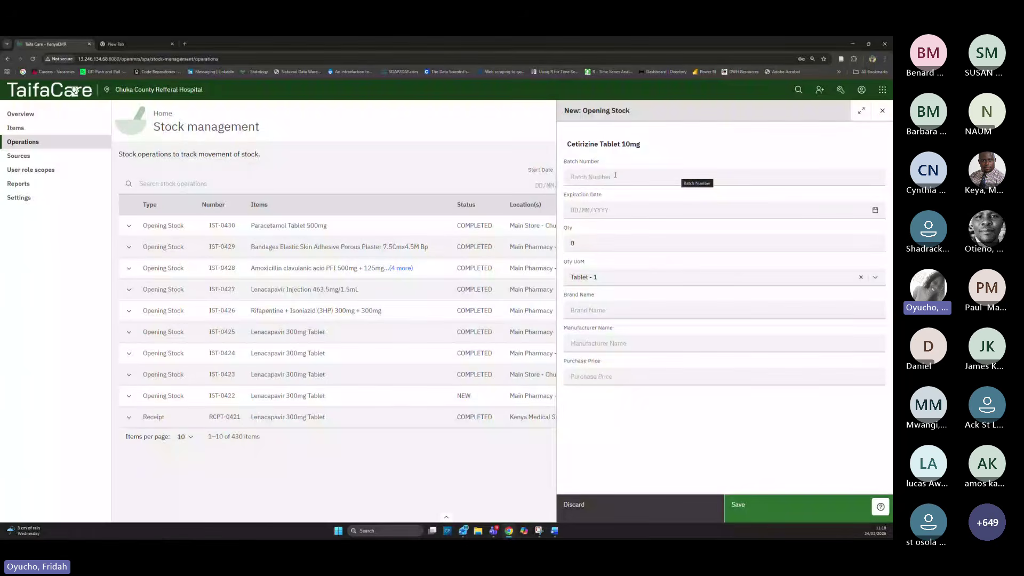
{"action": "left_click", "coordinate": [621, 174]}
{"action": "type", "text": "567823"}
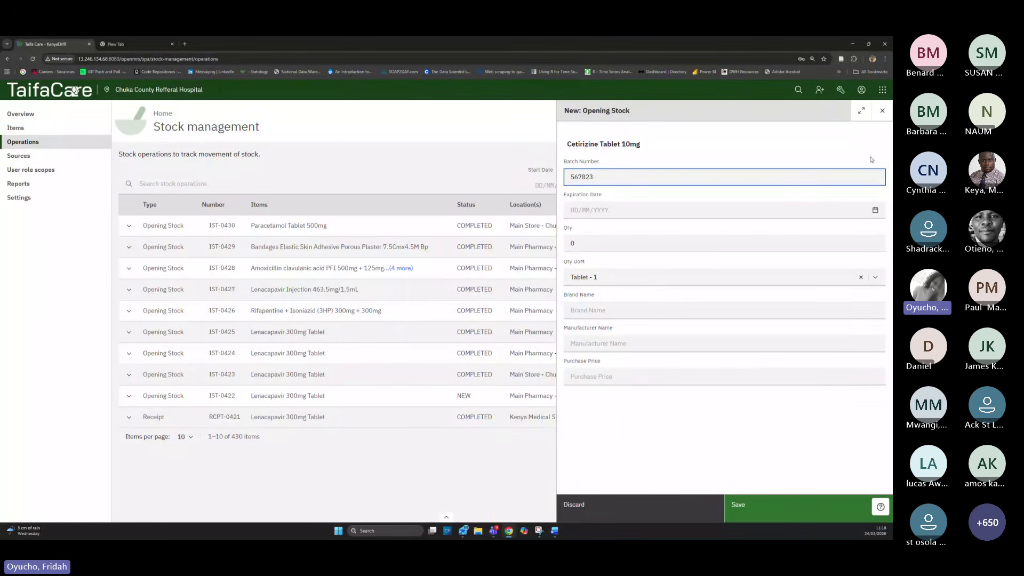
Set the expiration date of Cetirizine Tablet 10mg to 31/03/2030 and its quantity to 10000
{"action": "left_click", "coordinate": [875, 210]}
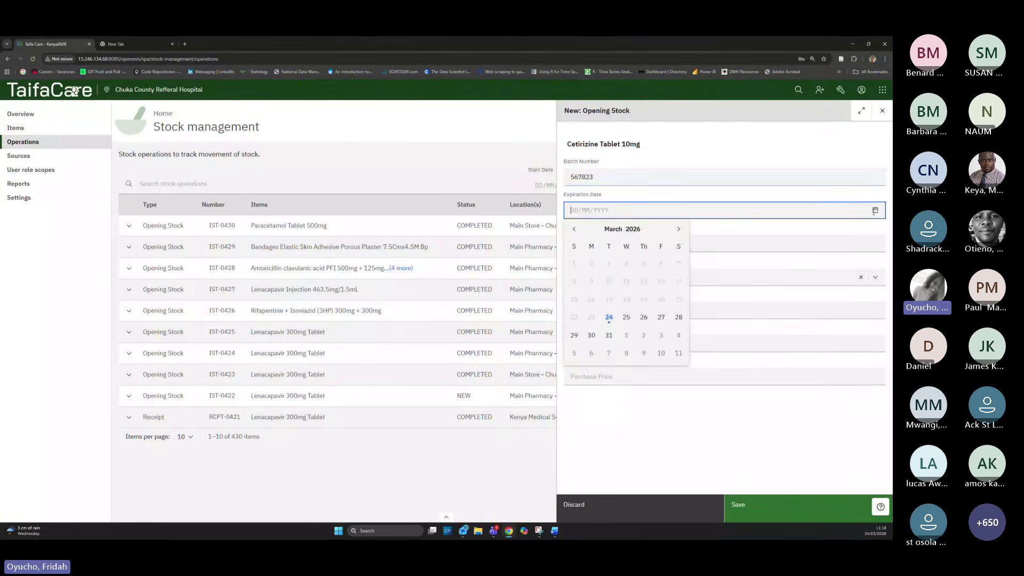
{"action": "left_click", "coordinate": [645, 229]}
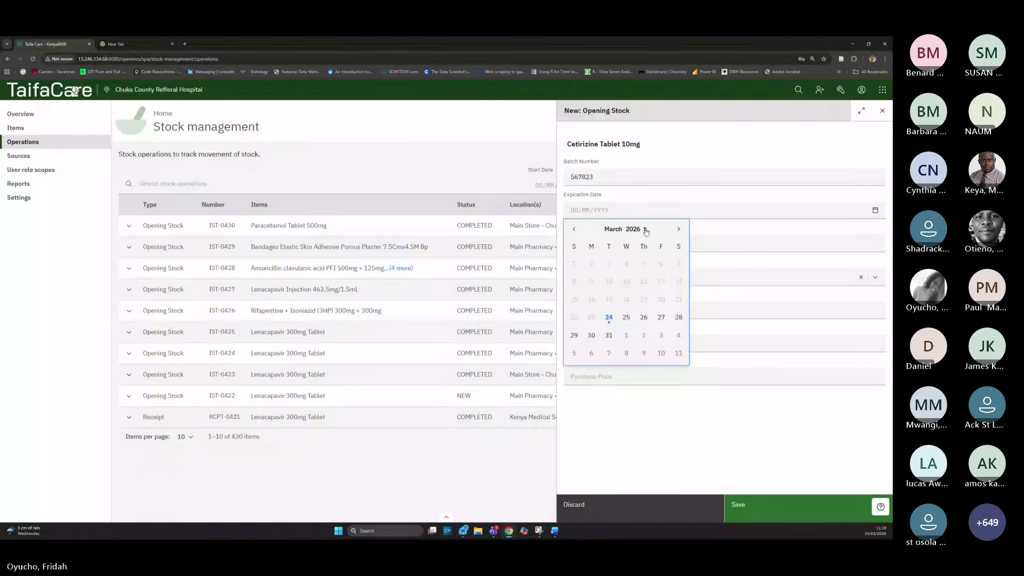
{"action": "left_click", "coordinate": [646, 229]}
{"action": "left_click", "coordinate": [645, 229]}
{"action": "left_click", "coordinate": [646, 229]}
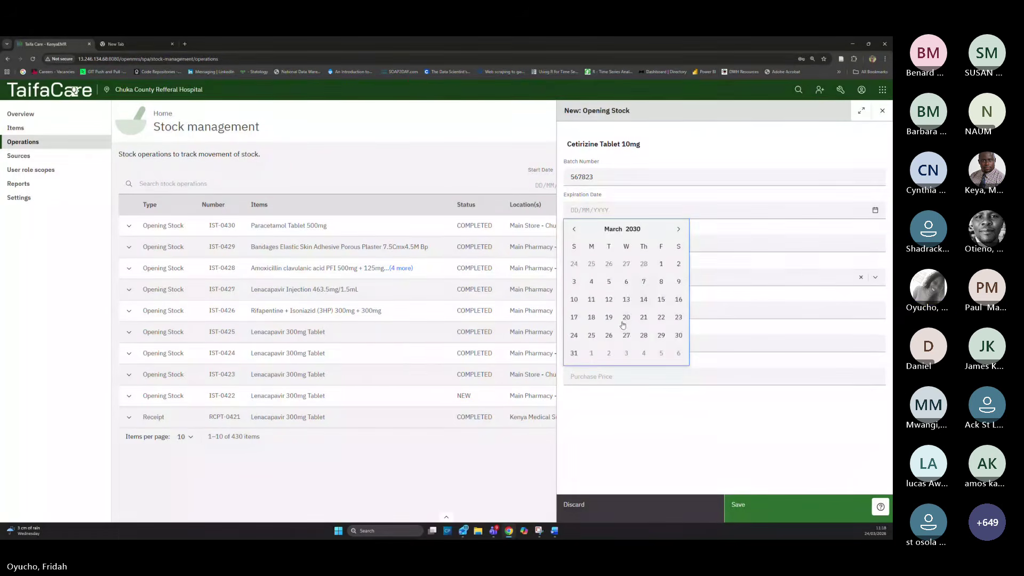
{"action": "left_click", "coordinate": [574, 353]}
{"action": "left_click", "coordinate": [585, 240]}
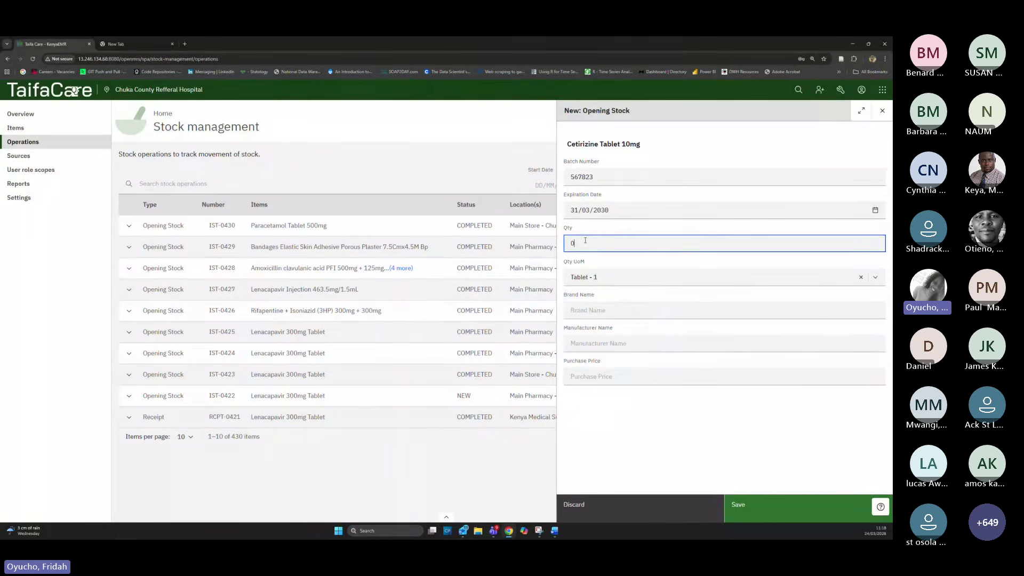
{"action": "key", "text": "BackSpace"}
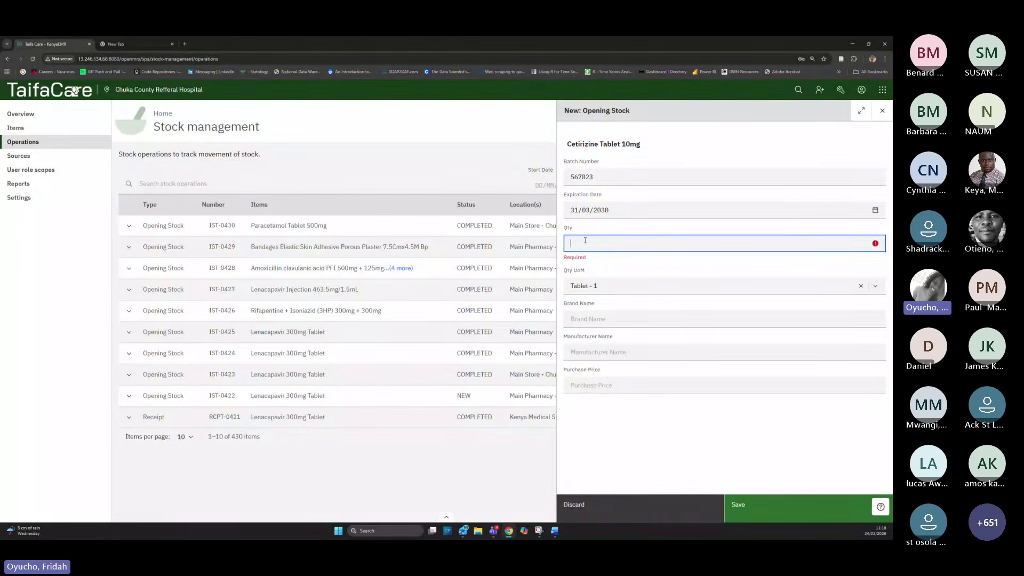
{"action": "type", "text": "10000"}
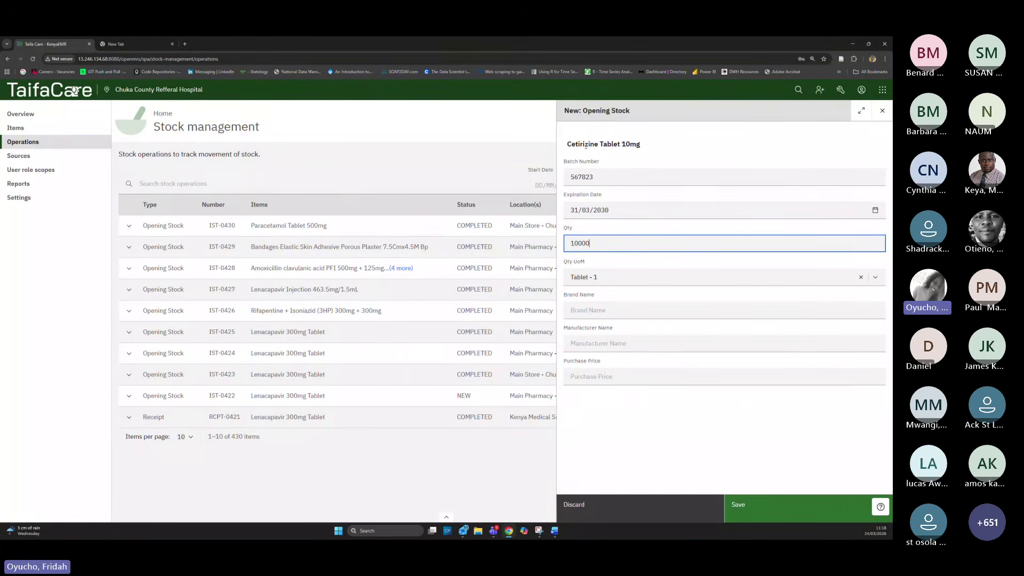
Enter brand name Kemoxil, manufacturer Johnson & Johnson and purchase price 2 for the cetirizine tablet, and save the item
{"action": "left_click", "coordinate": [598, 311]}
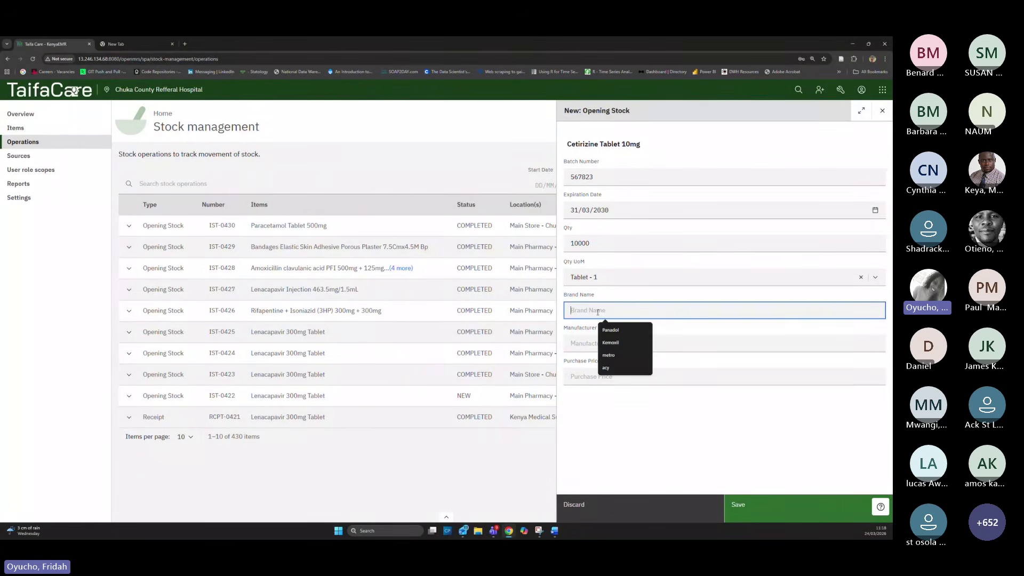
{"action": "left_click", "coordinate": [611, 343]}
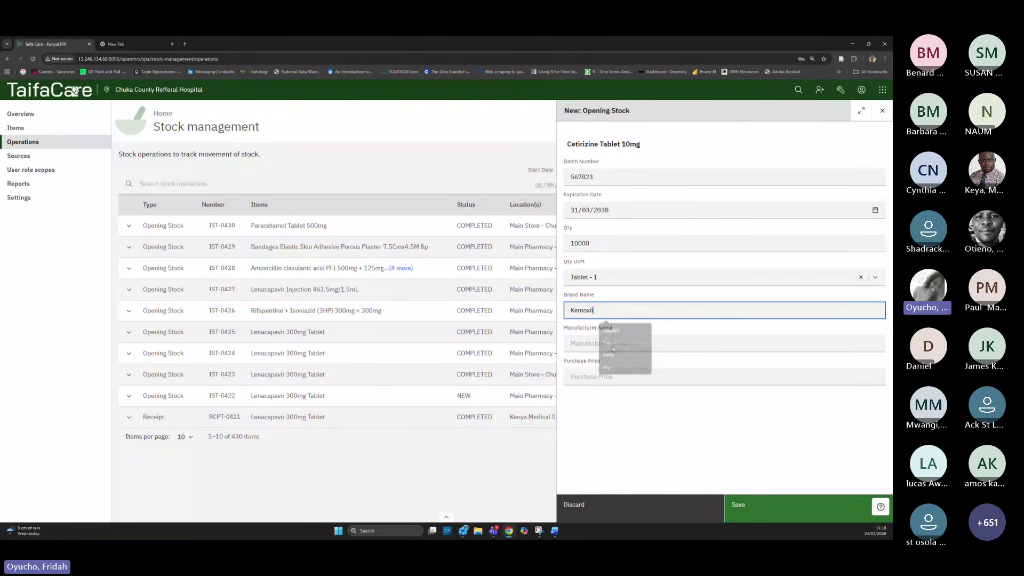
{"action": "left_click", "coordinate": [589, 344]}
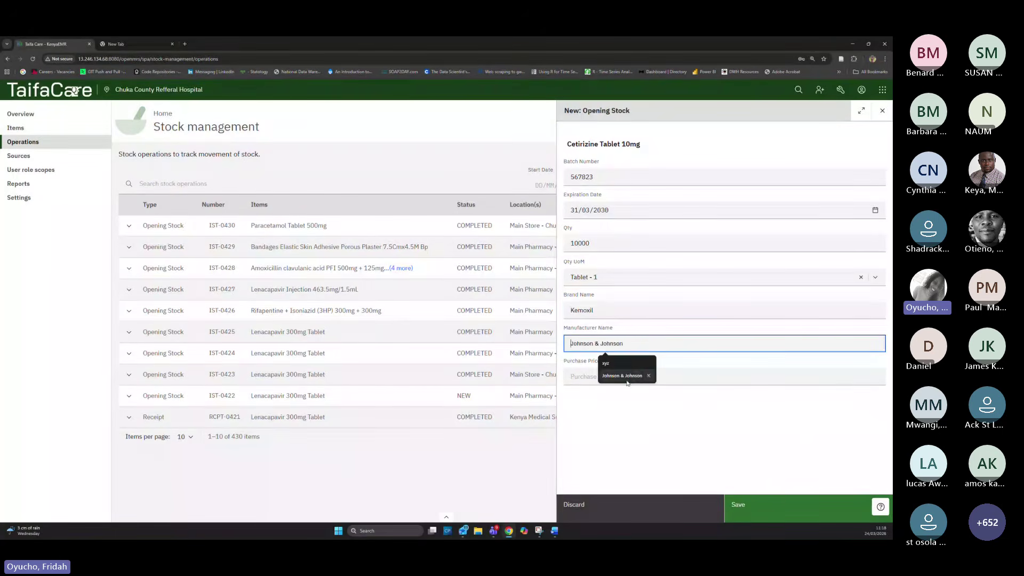
{"action": "left_click", "coordinate": [622, 376]}
{"action": "left_click", "coordinate": [618, 377]}
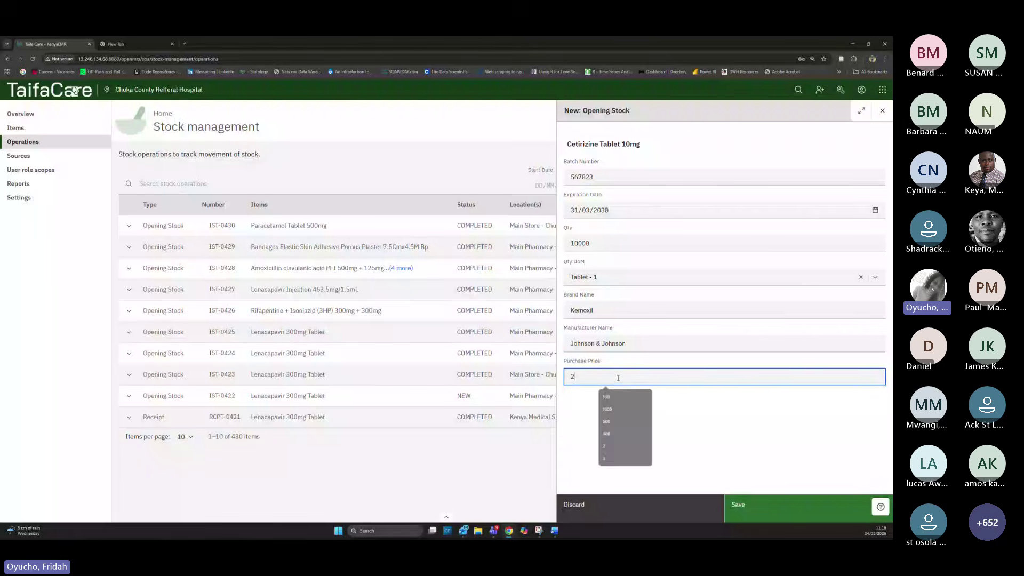
{"action": "left_click", "coordinate": [810, 510]}
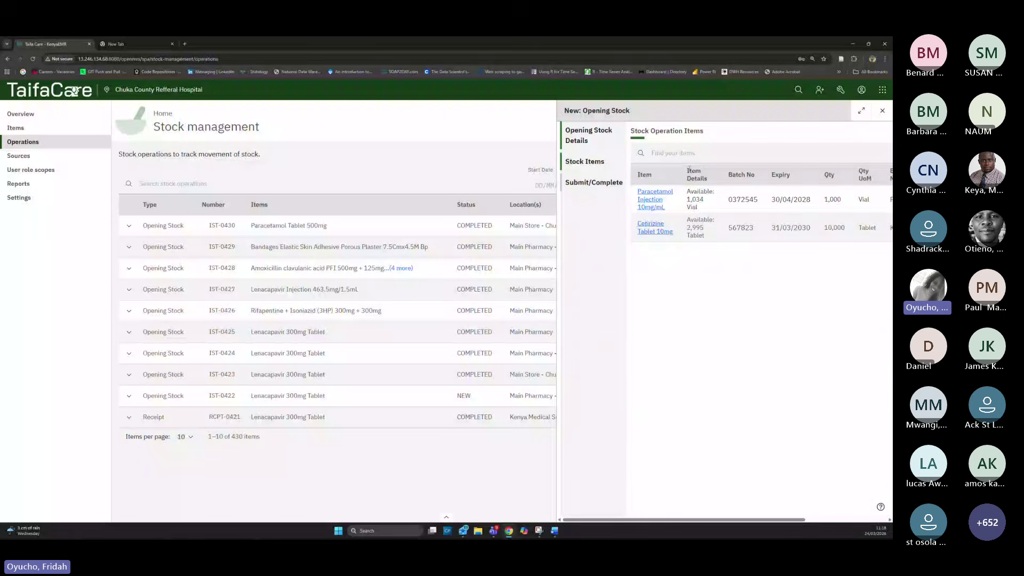
Continue from the enlarged stock items list to submission, specify that no approval is required, and complete the opening stock operation
{"action": "left_click", "coordinate": [861, 111]}
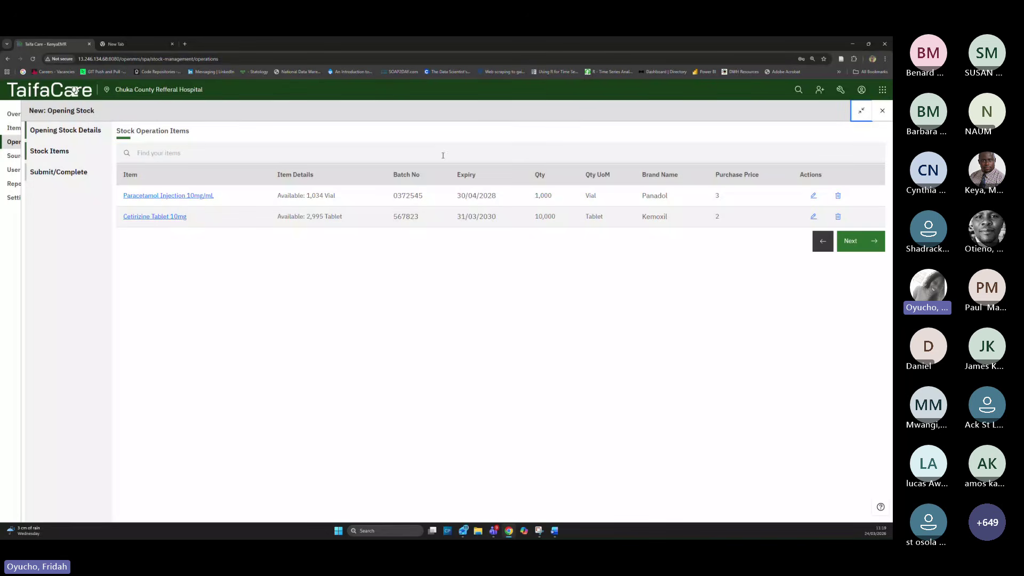
{"action": "left_click", "coordinate": [864, 241]}
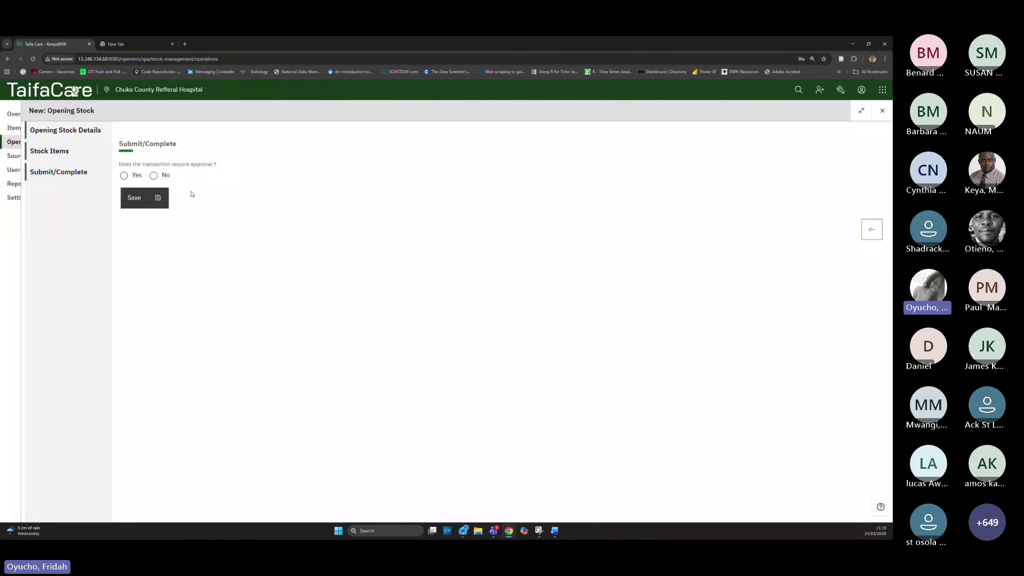
{"action": "left_click", "coordinate": [124, 177]}
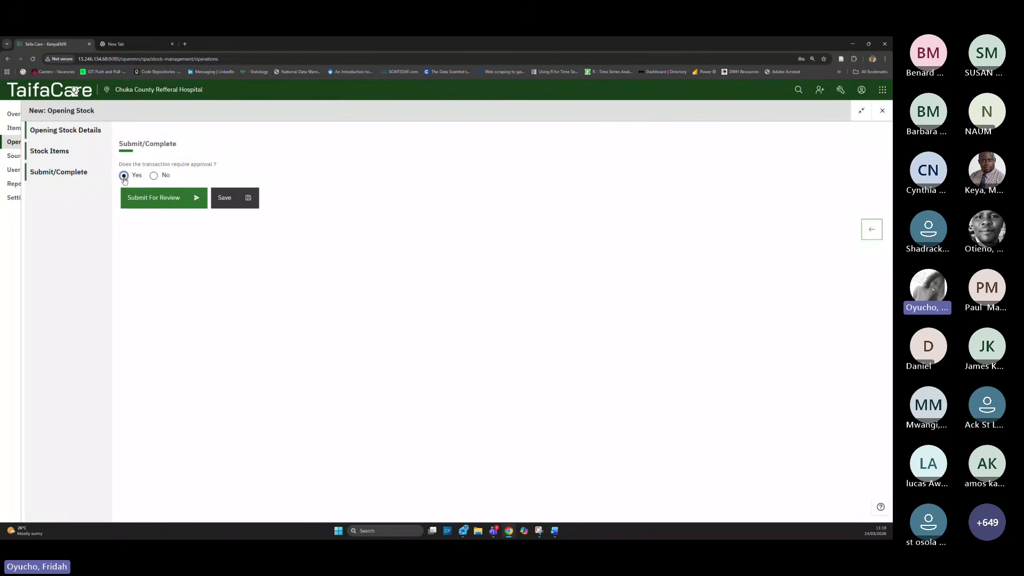
{"action": "left_click", "coordinate": [154, 176]}
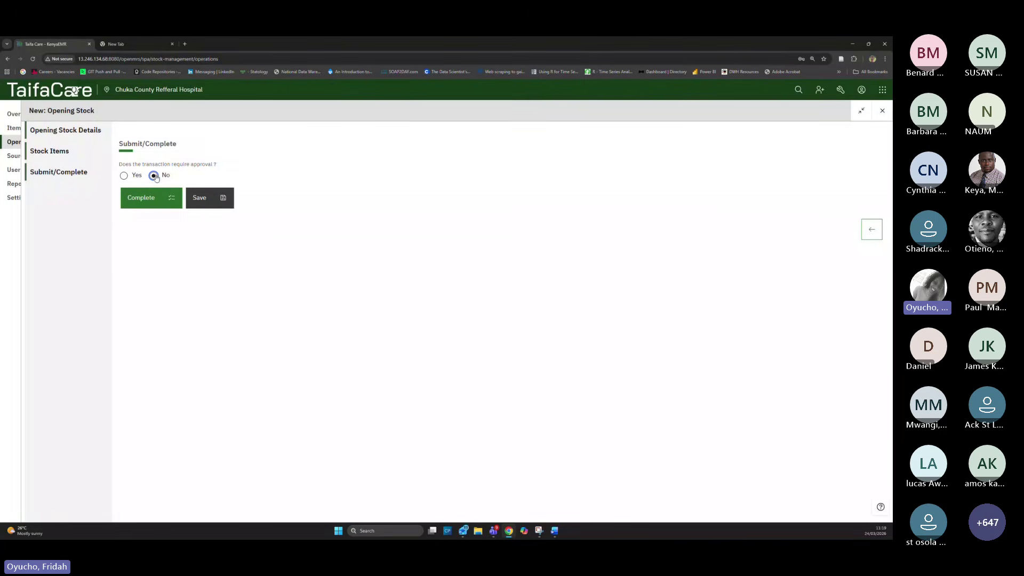
{"action": "left_click", "coordinate": [160, 197]}
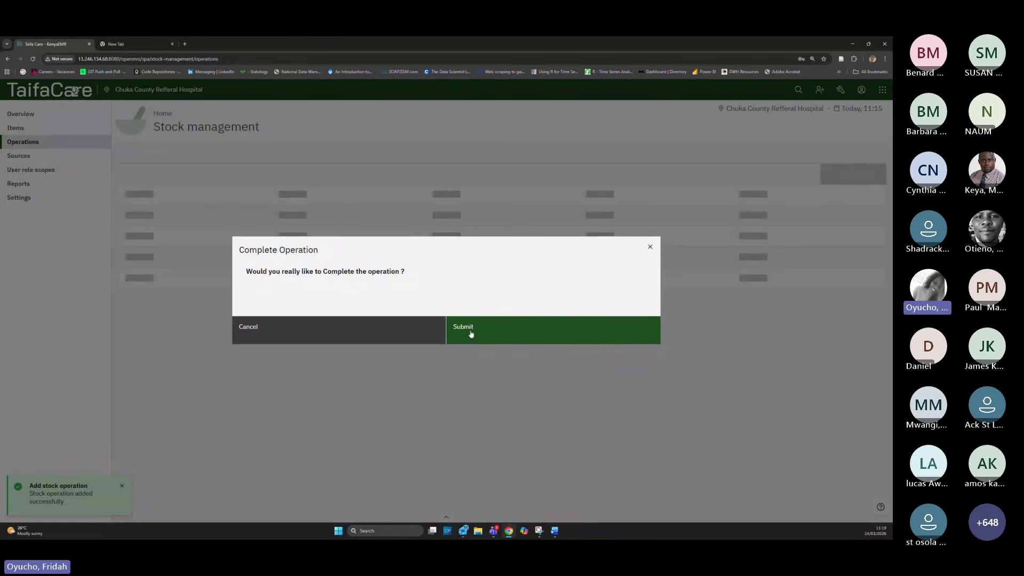
{"action": "left_click", "coordinate": [471, 333]}
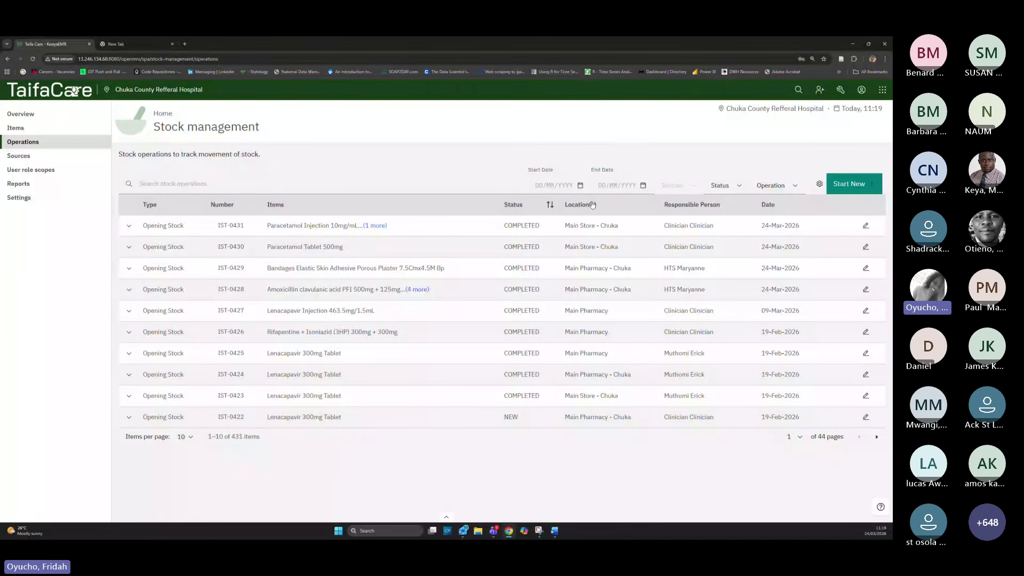
Expand the newest opening stock operation for Main Store - Chuka and review its batch numbers, expiry dates, quantities and location
{"action": "left_click", "coordinate": [128, 225]}
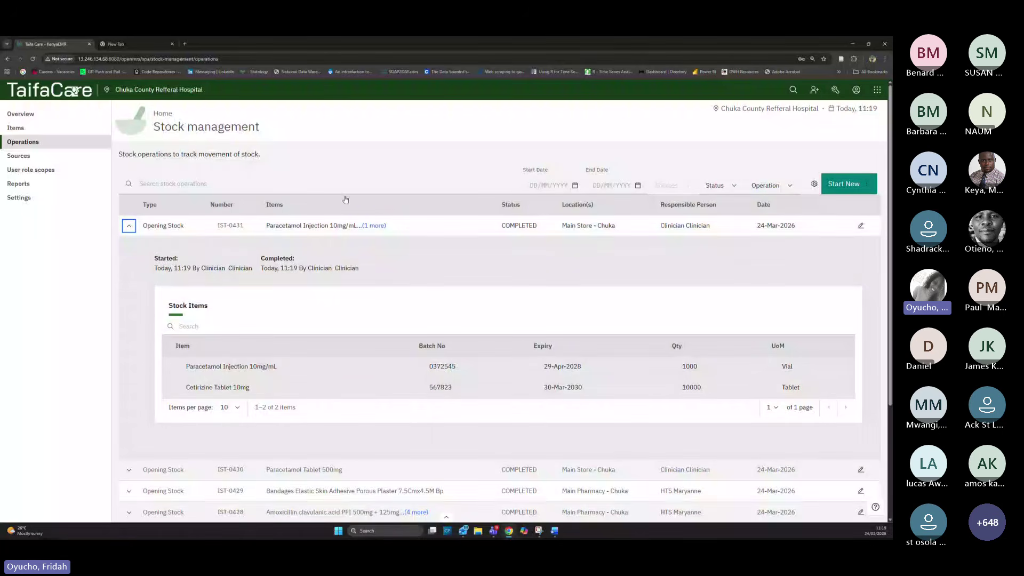
{"action": "left_click", "coordinate": [372, 226]}
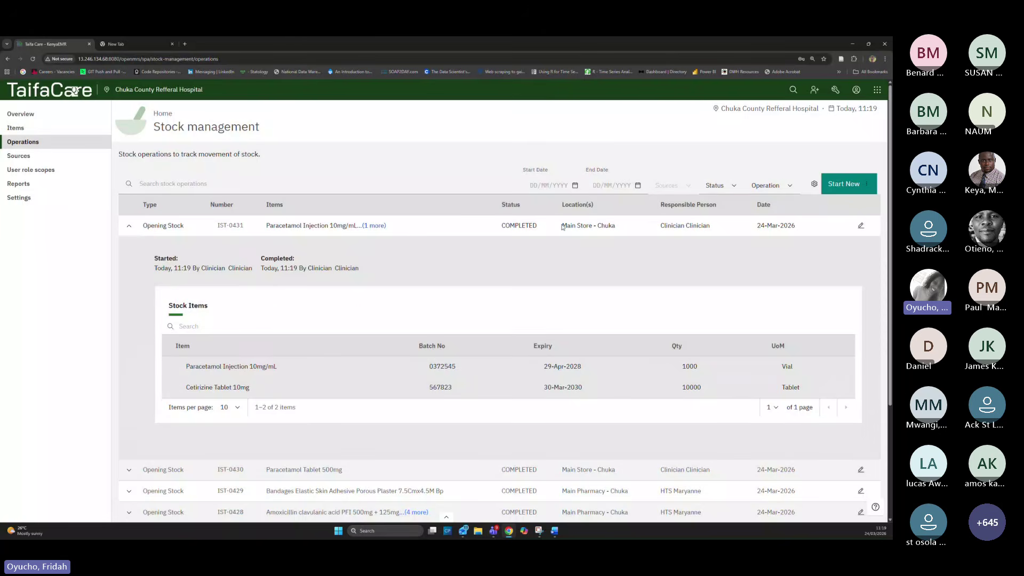
{"action": "left_click_drag", "start_coordinate": [562, 226], "coordinate": [617, 227]}
Open the completed opening stock record to check its details and stock items, close it without changes and collapse its row
{"action": "left_click", "coordinate": [856, 227]}
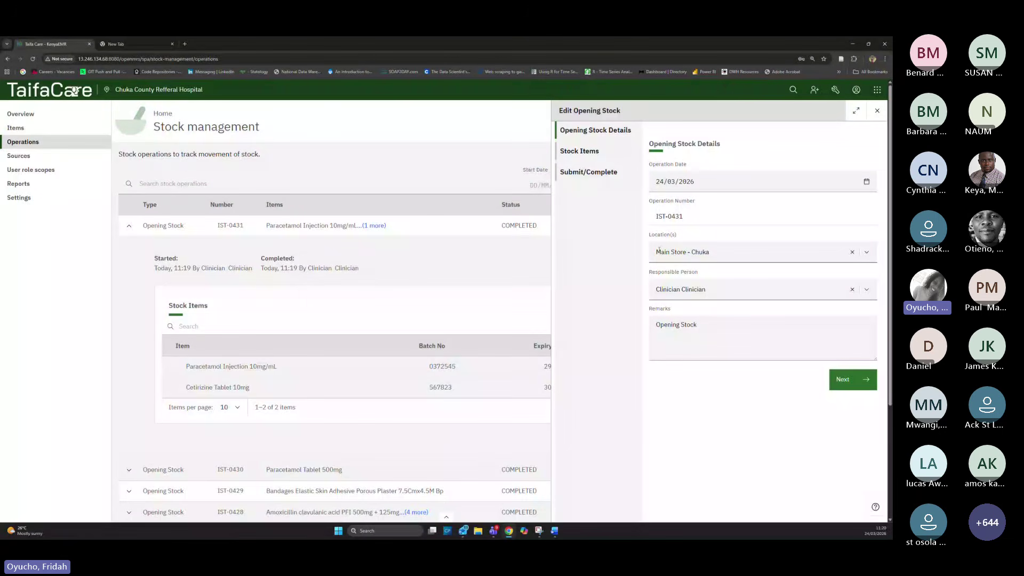
{"action": "left_click", "coordinate": [581, 151]}
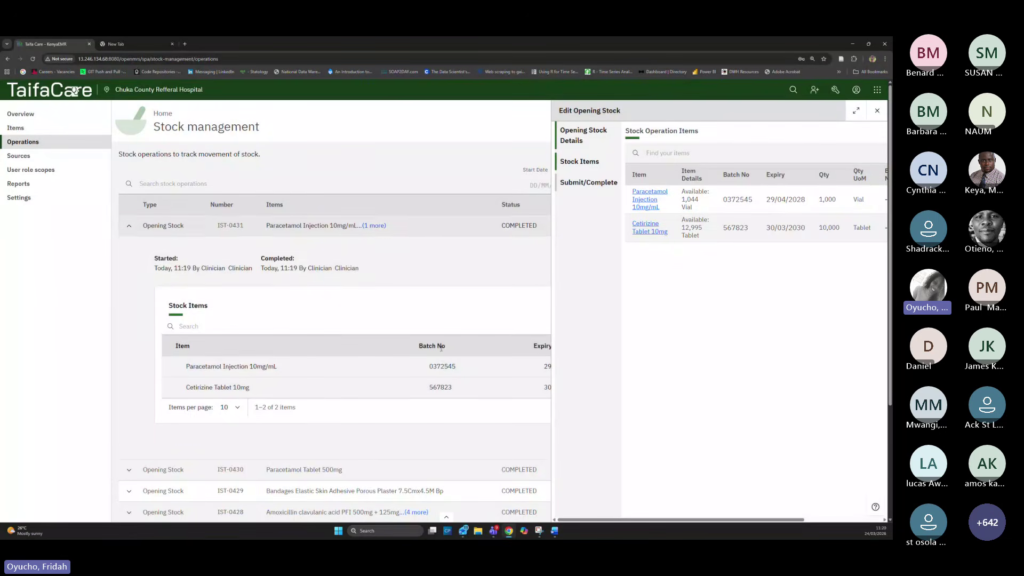
{"action": "left_click", "coordinate": [876, 112]}
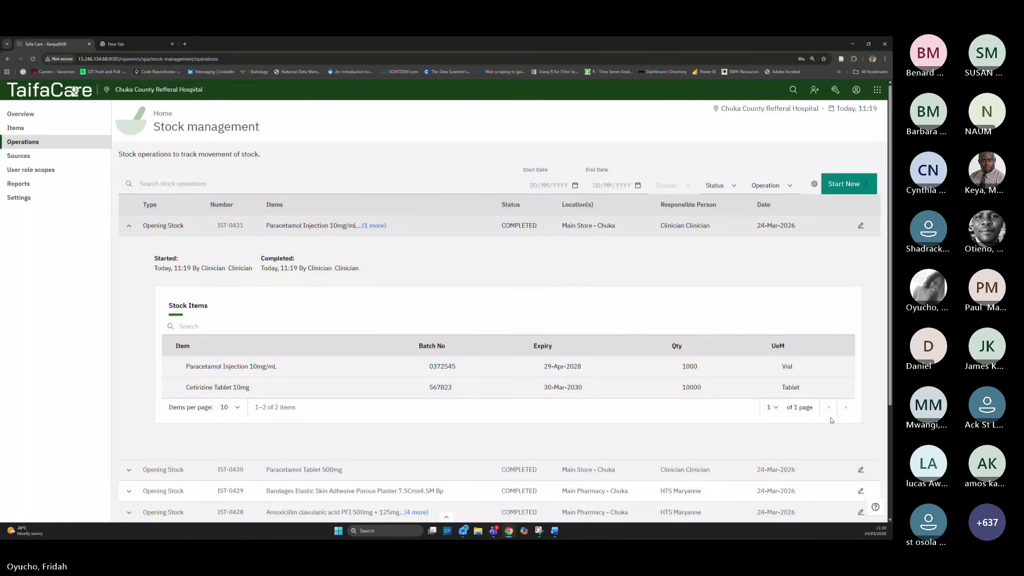
{"action": "scroll", "coordinate": [541, 329], "scroll_direction": "down", "scroll_amount": 1}
{"action": "scroll", "coordinate": [541, 329], "scroll_direction": "up", "scroll_amount": 1}
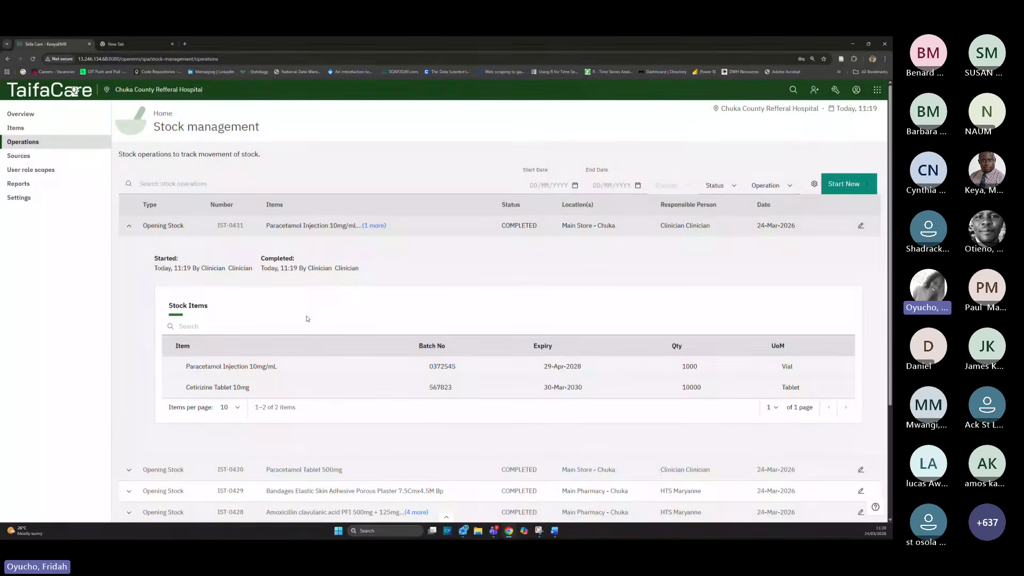
{"action": "left_click", "coordinate": [129, 226]}
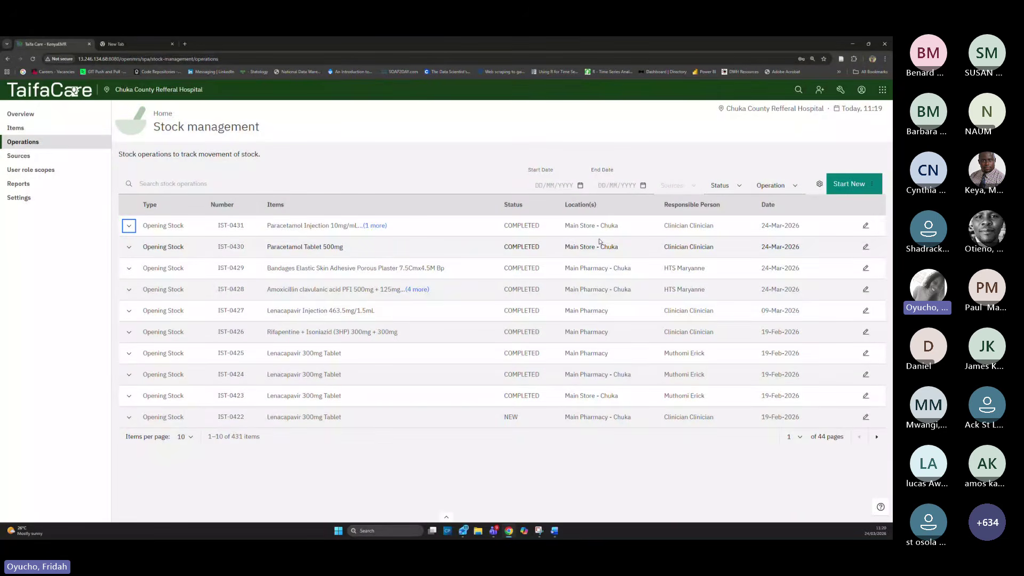
Start a new Receipt stock operation
{"action": "left_click", "coordinate": [852, 188]}
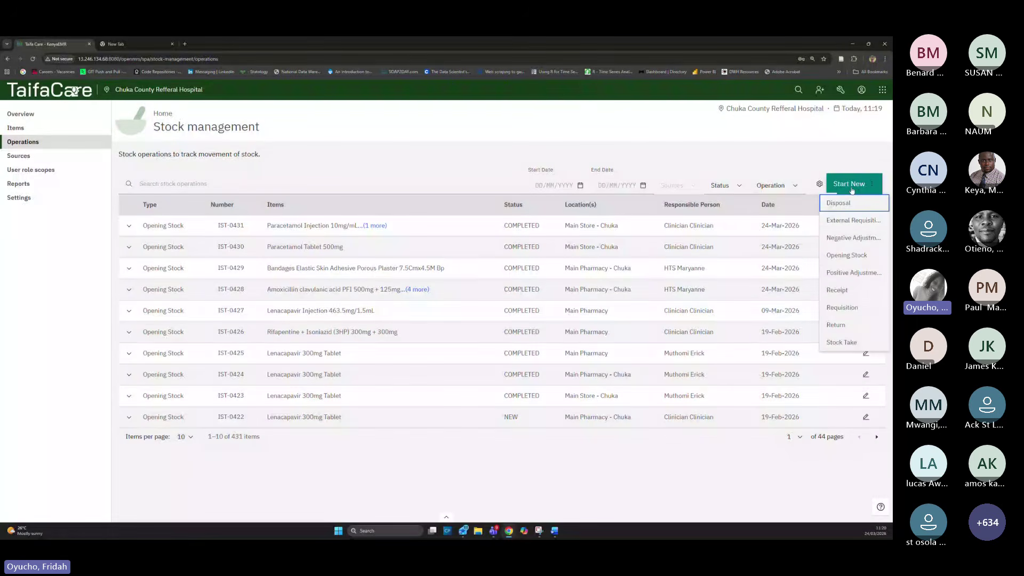
{"action": "left_click", "coordinate": [843, 294]}
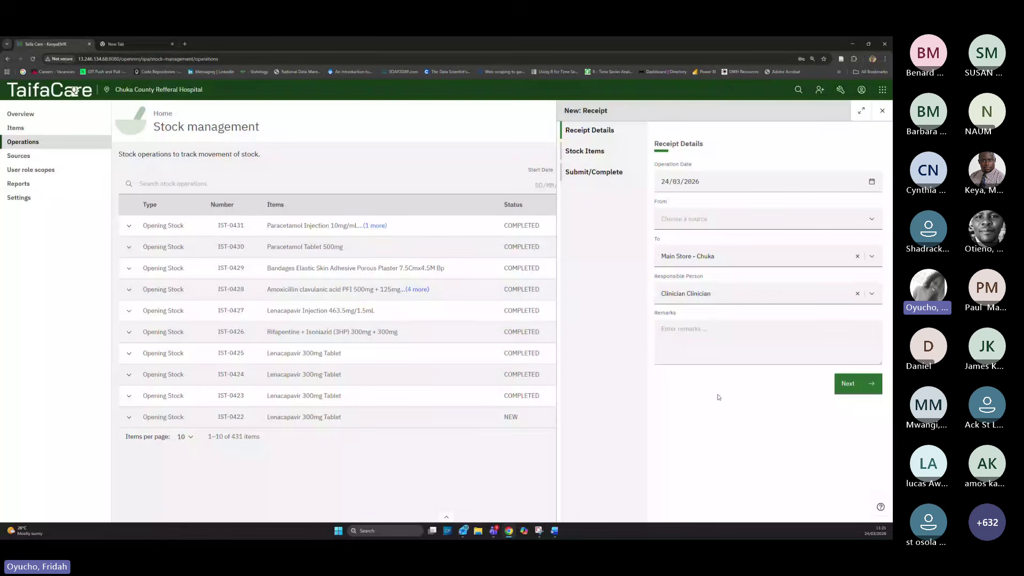
Set the receipt's source to Kenya Medical Supplies Authority, keep Main Store - Chuka as the destination, and proceed to the stock items
{"action": "left_click", "coordinate": [696, 219]}
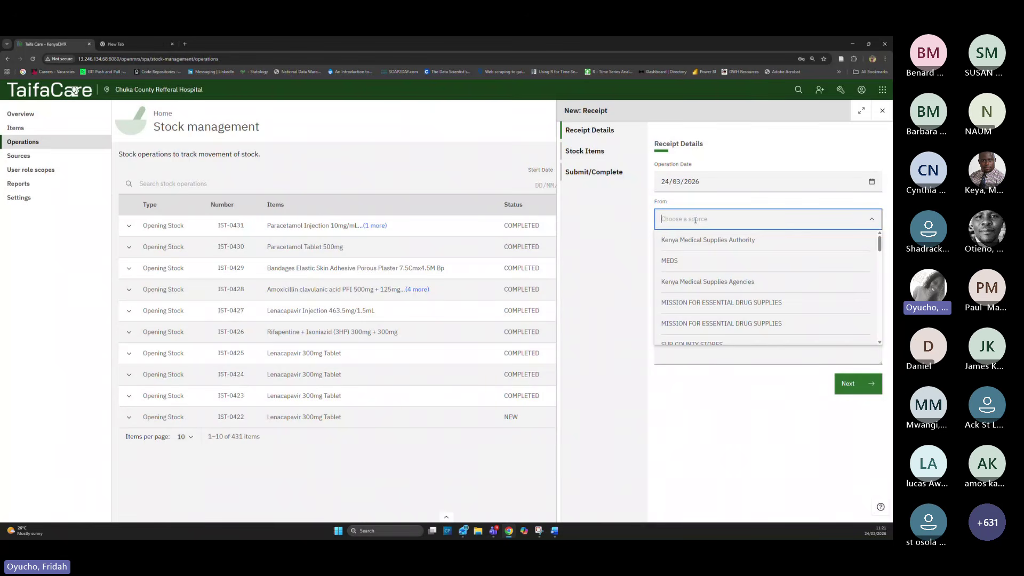
{"action": "left_click", "coordinate": [709, 240]}
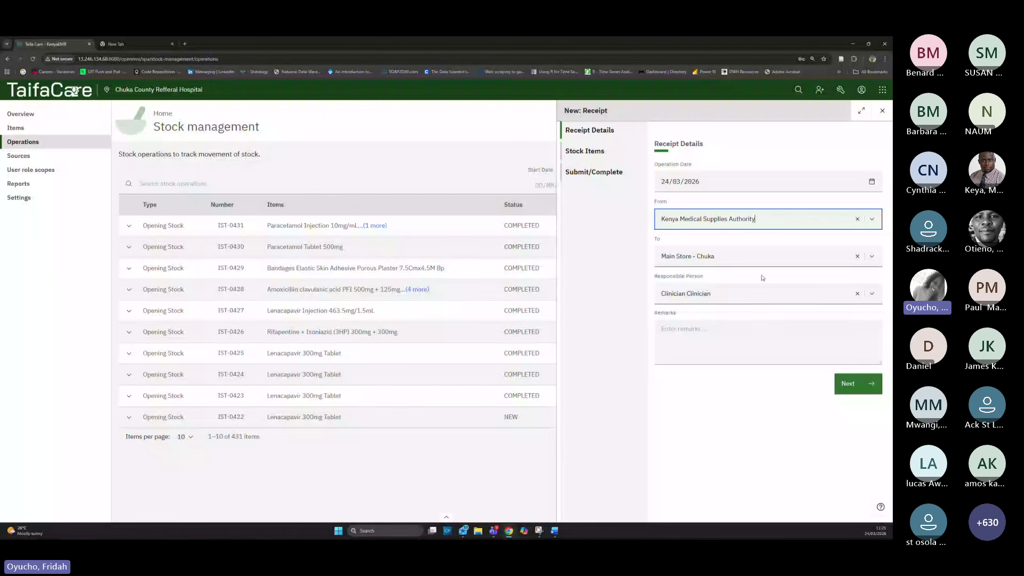
{"action": "left_click", "coordinate": [756, 257]}
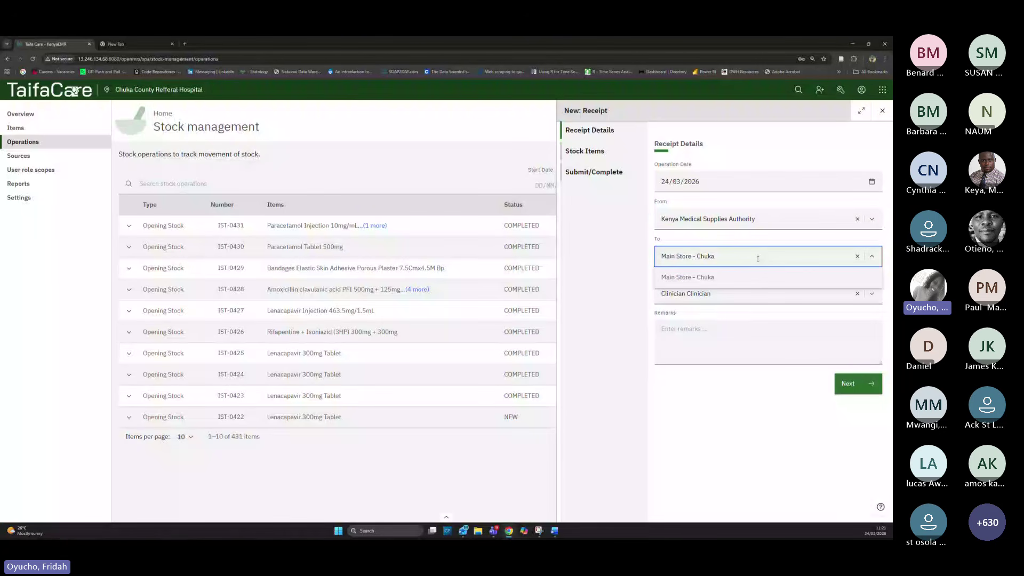
{"action": "left_click", "coordinate": [758, 259]}
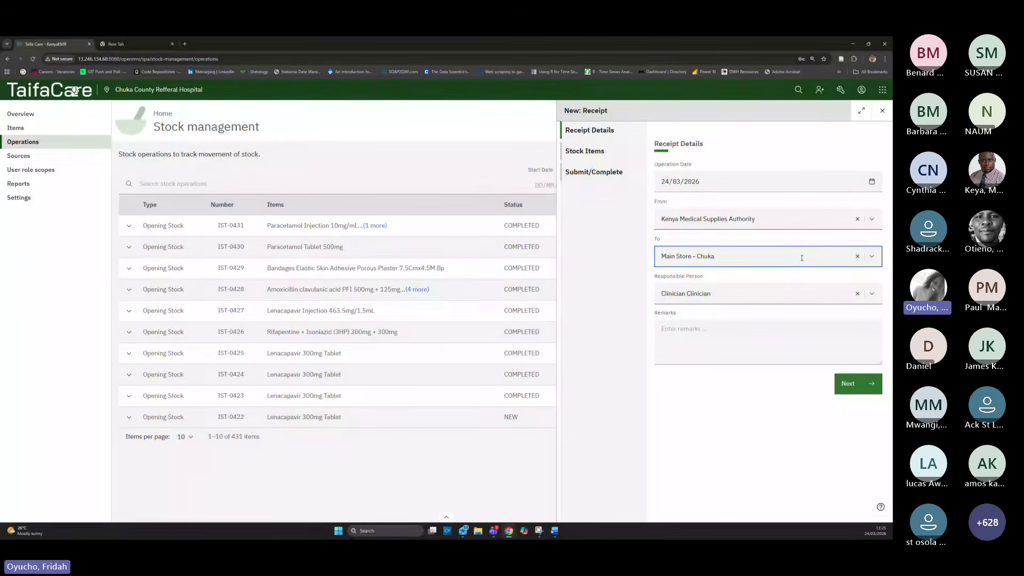
{"action": "left_click", "coordinate": [682, 333]}
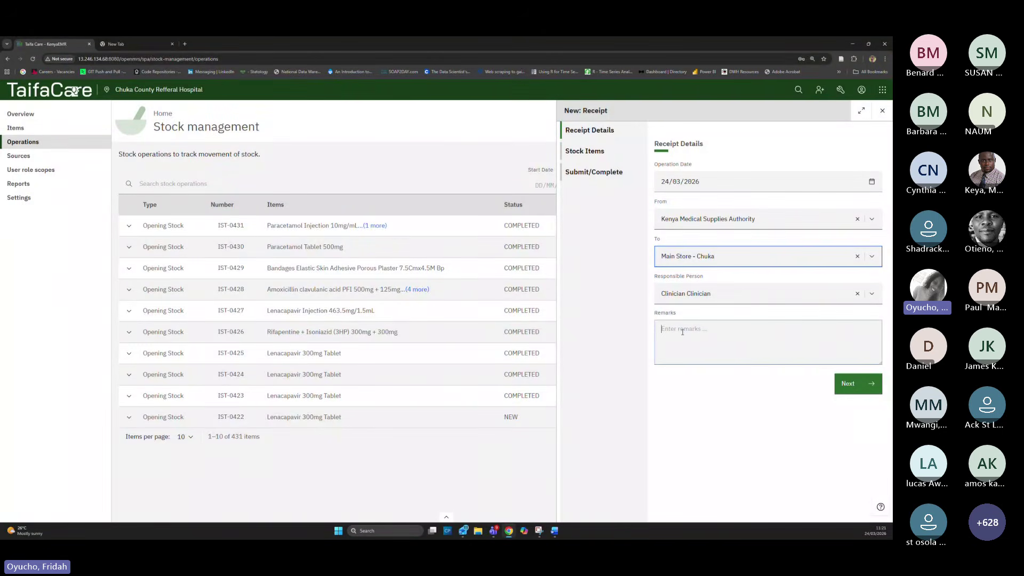
{"action": "left_click", "coordinate": [866, 384]}
Find Ibuprofen Tablet 200mg, add it to the receipt and enter batch number 45672
{"action": "left_click", "coordinate": [699, 155]}
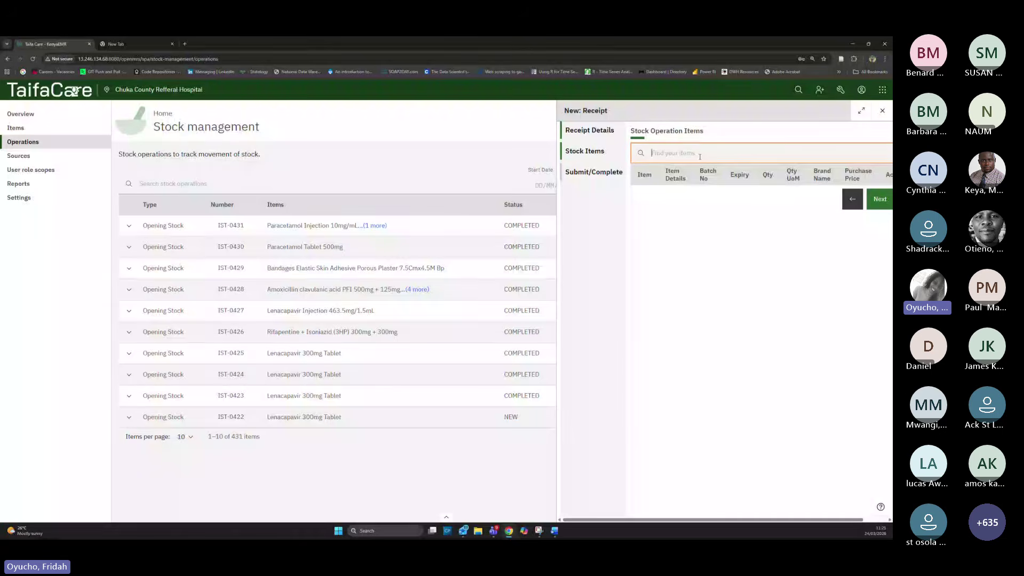
{"action": "type", "text": "ibup"}
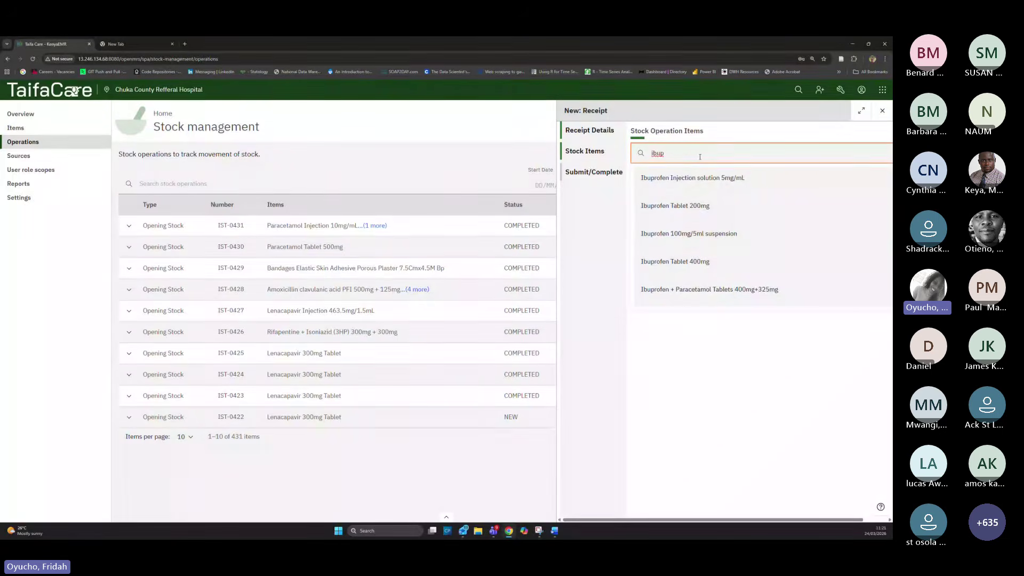
{"action": "left_click", "coordinate": [682, 205]}
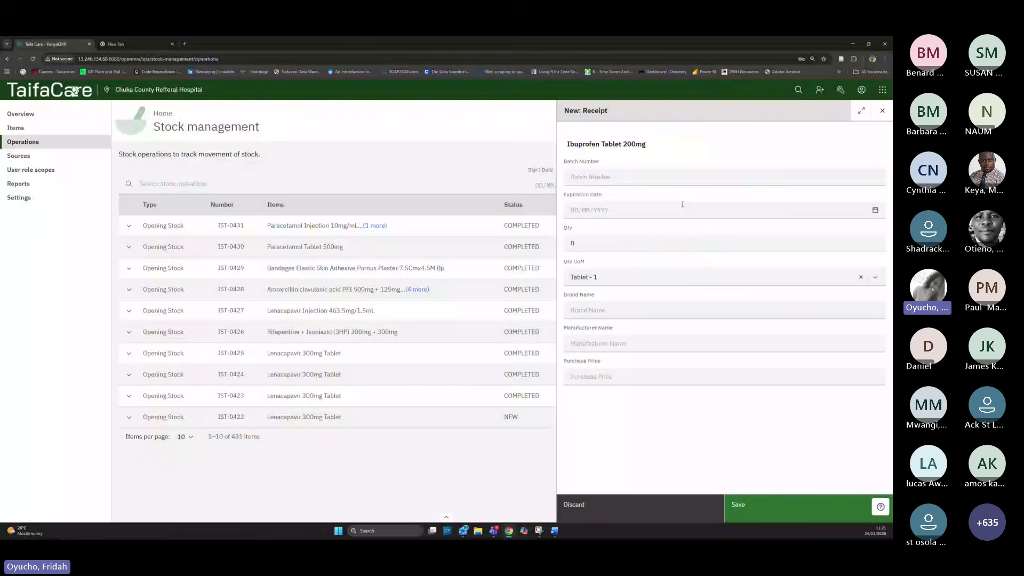
{"action": "left_click", "coordinate": [622, 182]}
{"action": "type", "text": "4"}
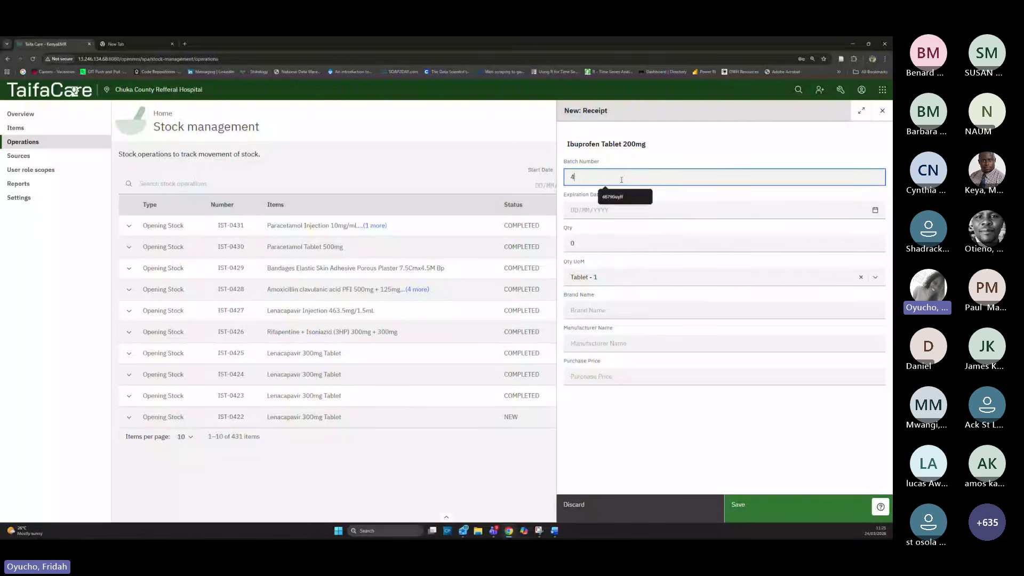
{"action": "type", "text": "5672"}
Set the ibuprofen's expiration date to 21/03/2029 and its quantity to 20000
{"action": "left_click", "coordinate": [606, 212]}
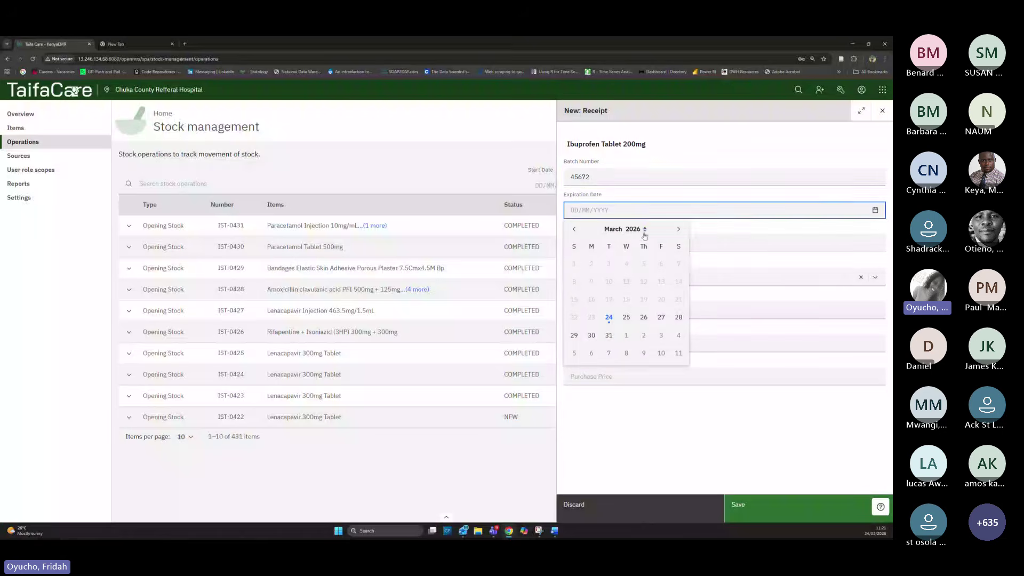
{"action": "left_click", "coordinate": [646, 228]}
{"action": "left_click", "coordinate": [646, 228]}
{"action": "left_click", "coordinate": [646, 227]}
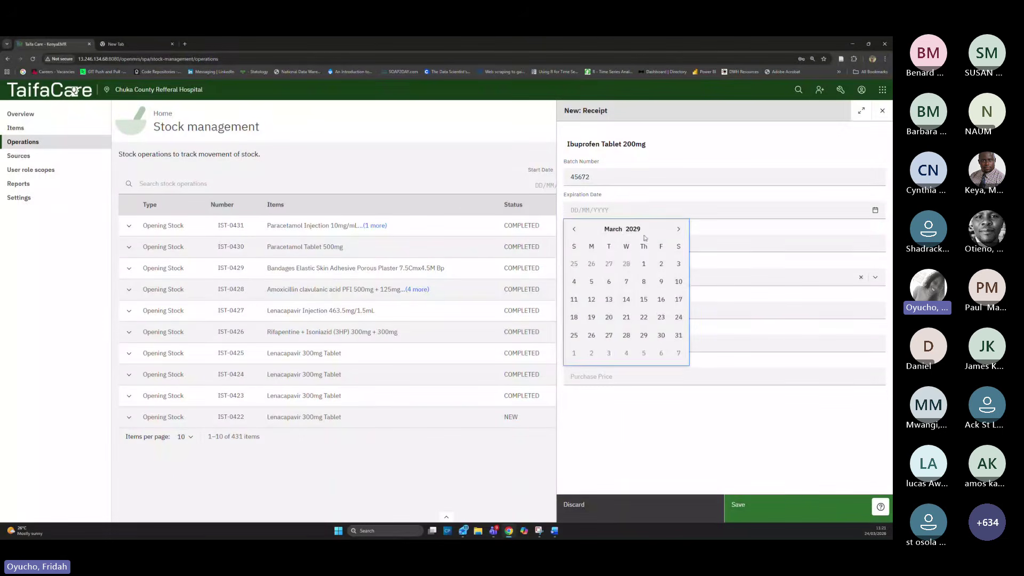
{"action": "left_click", "coordinate": [632, 318]}
{"action": "left_click", "coordinate": [591, 244]}
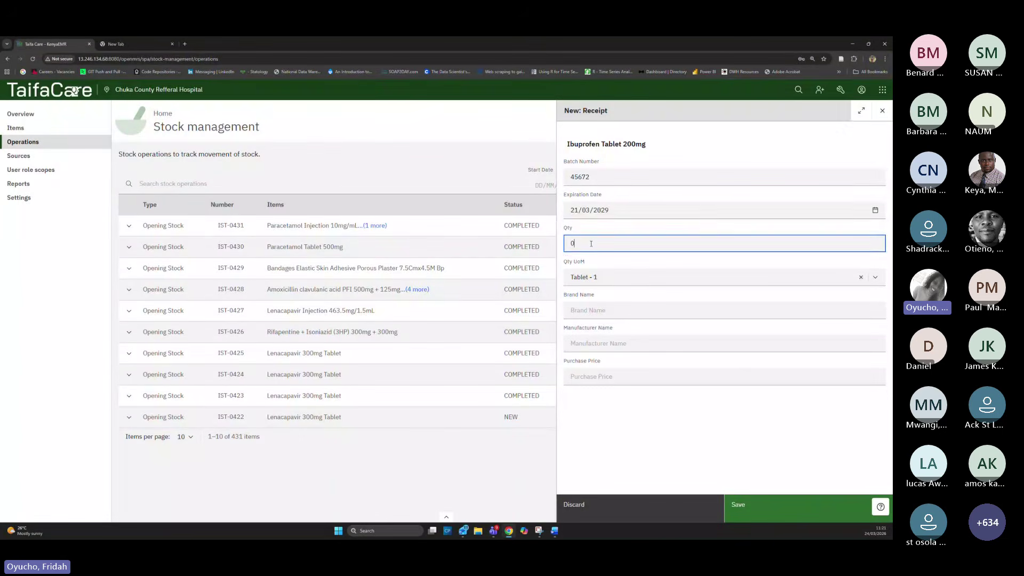
{"action": "key", "text": "BackSpace"}
{"action": "type", "text": "20000"}
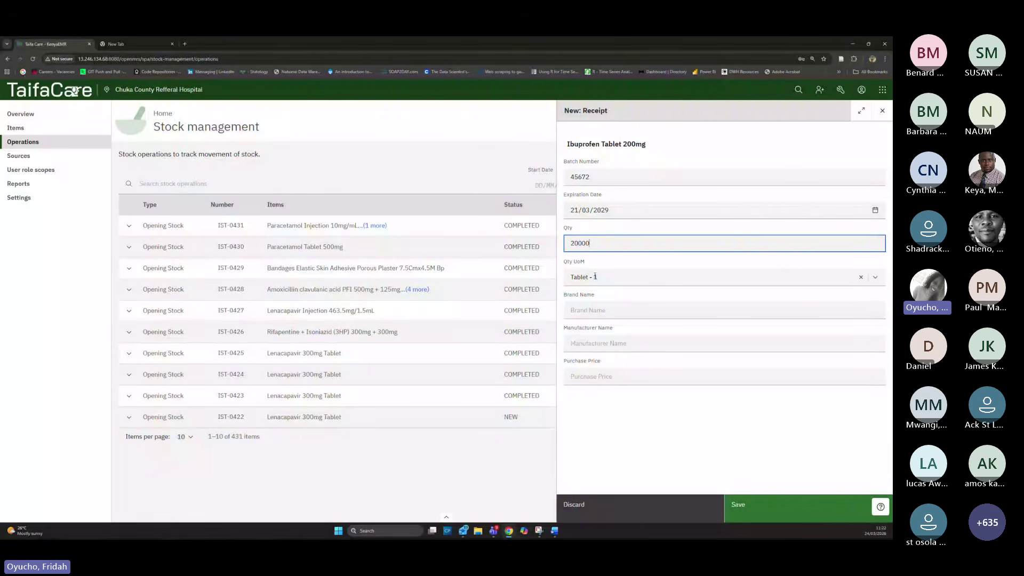
Enter Kemoxil as the ibuprofen's brand and Johnson & Johnson as its manufacturer, and save the item
{"action": "left_click", "coordinate": [594, 310]}
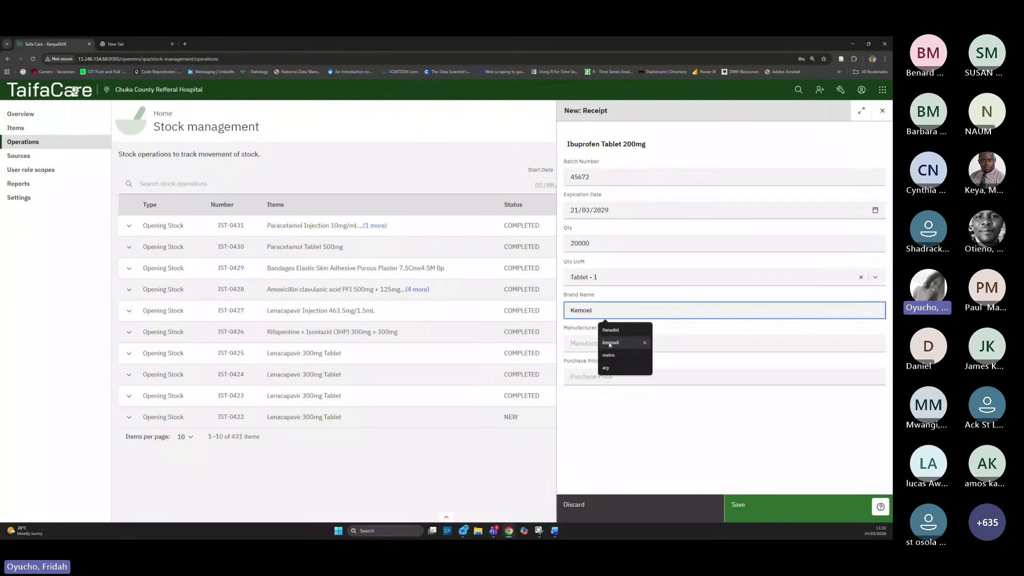
{"action": "left_click", "coordinate": [597, 348]}
{"action": "left_click", "coordinate": [597, 344]}
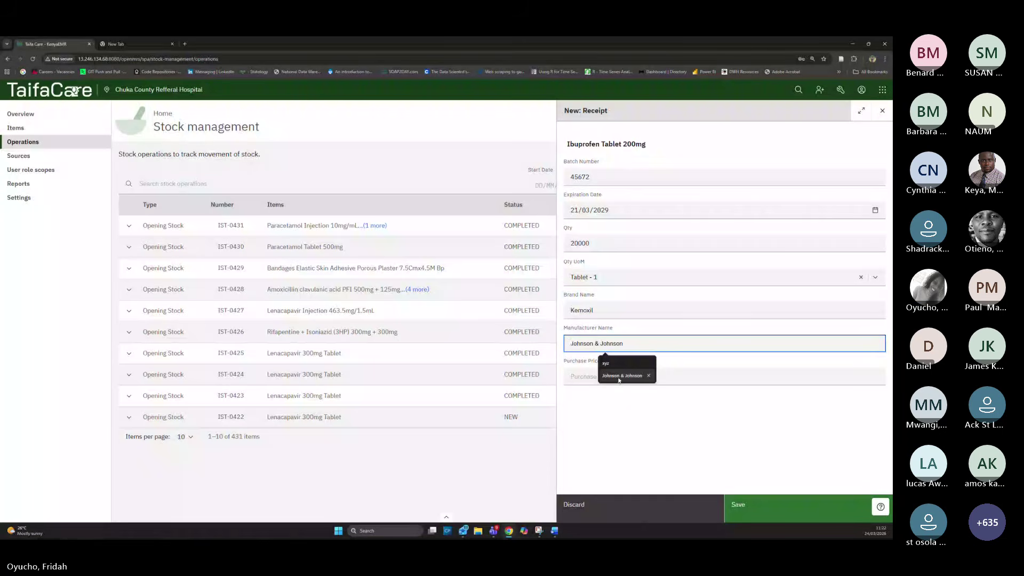
{"action": "left_click", "coordinate": [587, 358]}
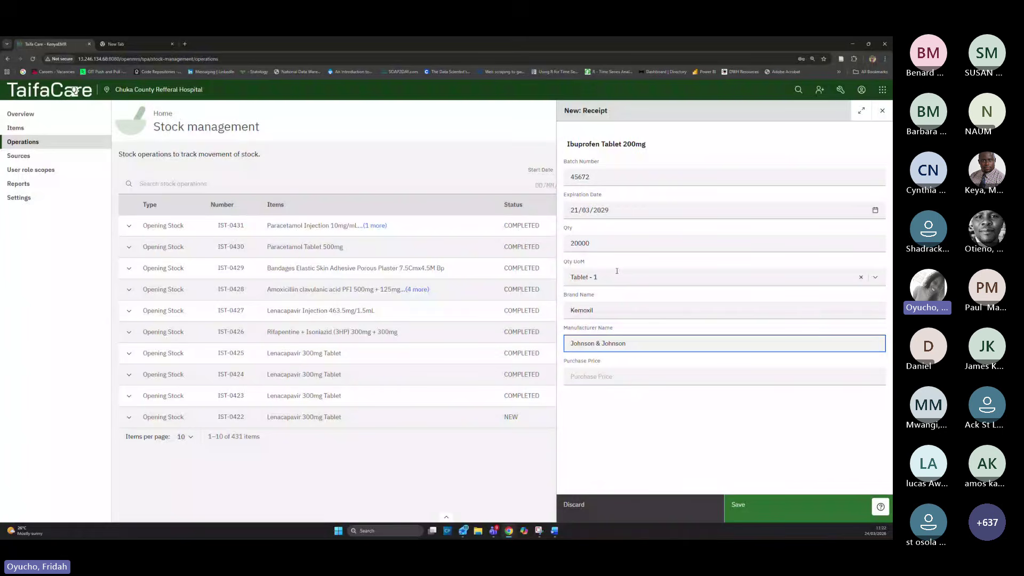
{"action": "left_click", "coordinate": [772, 521]}
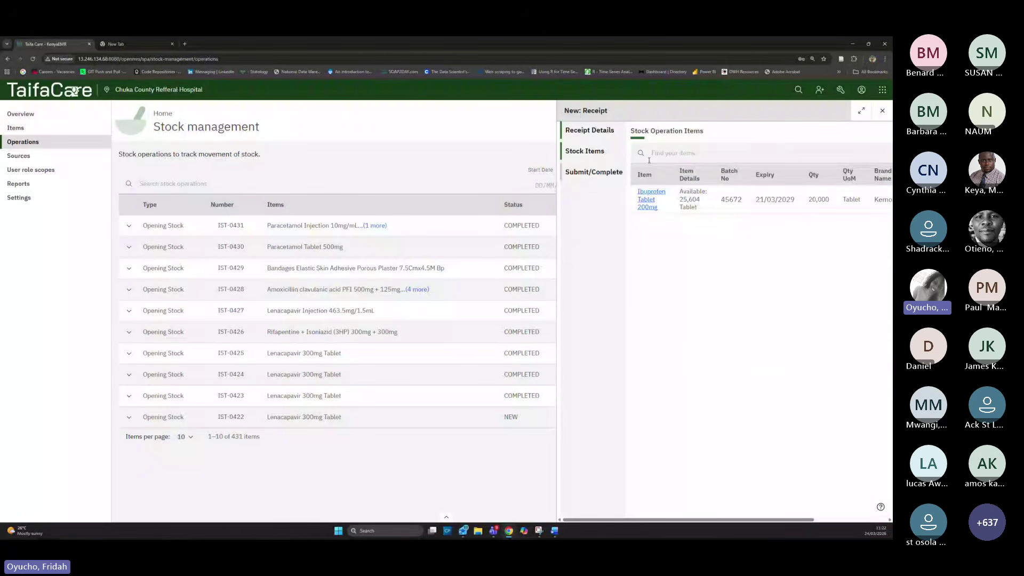
Find Amoxicillin Capsule 500mg, add it to the receipt and enter batch number 567823
{"action": "left_click", "coordinate": [655, 154]}
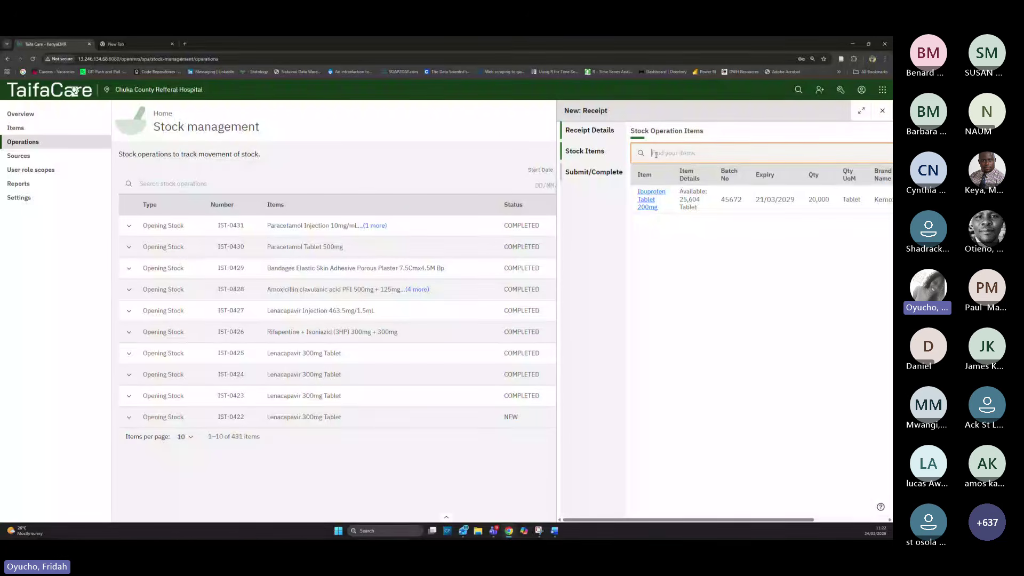
{"action": "type", "text": "aspi"}
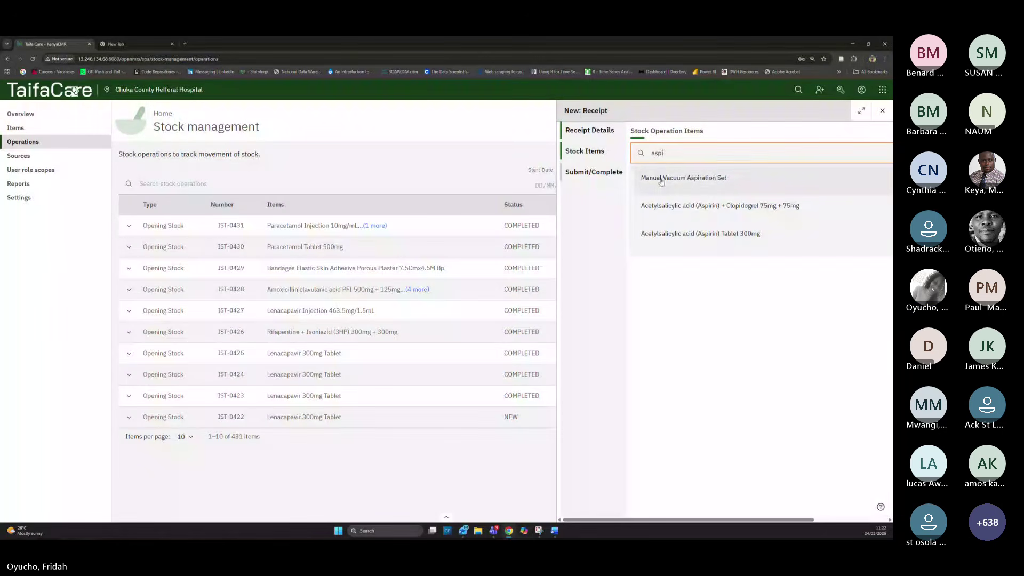
{"action": "key", "text": "BackSpace"}
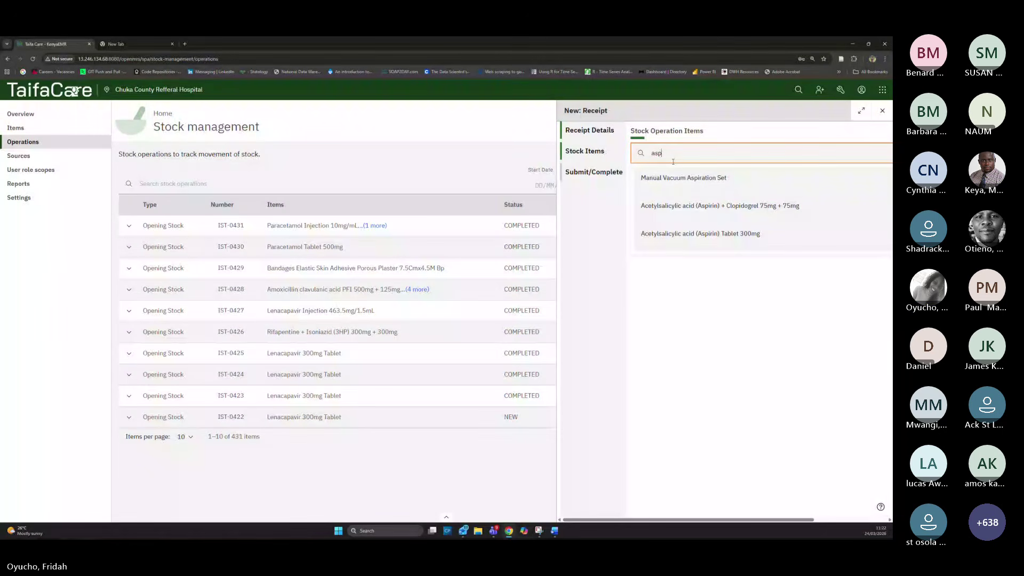
{"action": "key", "text": "BackSpace"}
{"action": "key", "text": "BackSpace"}
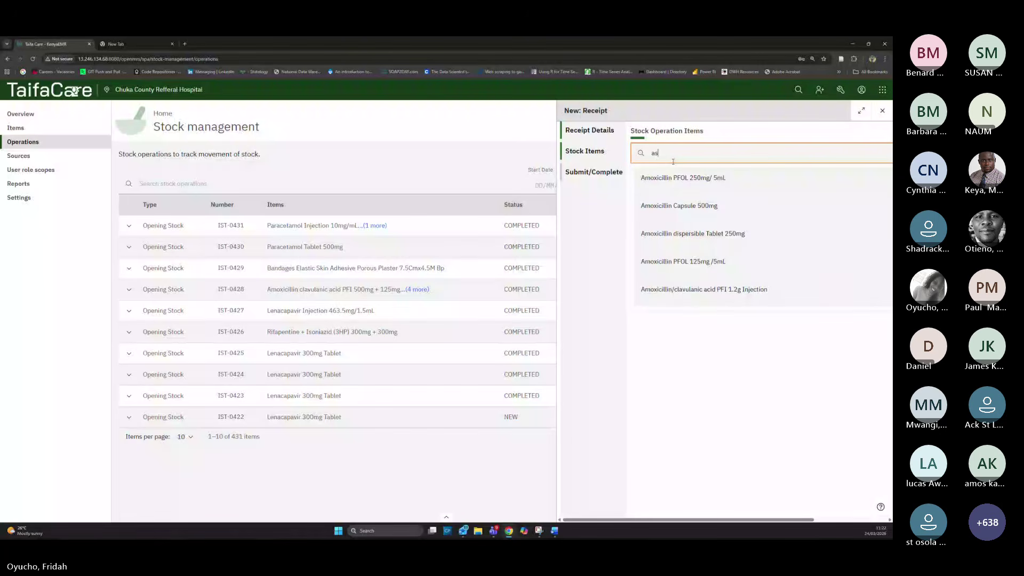
{"action": "key", "text": "BackSpace"}
{"action": "type", "text": "m"}
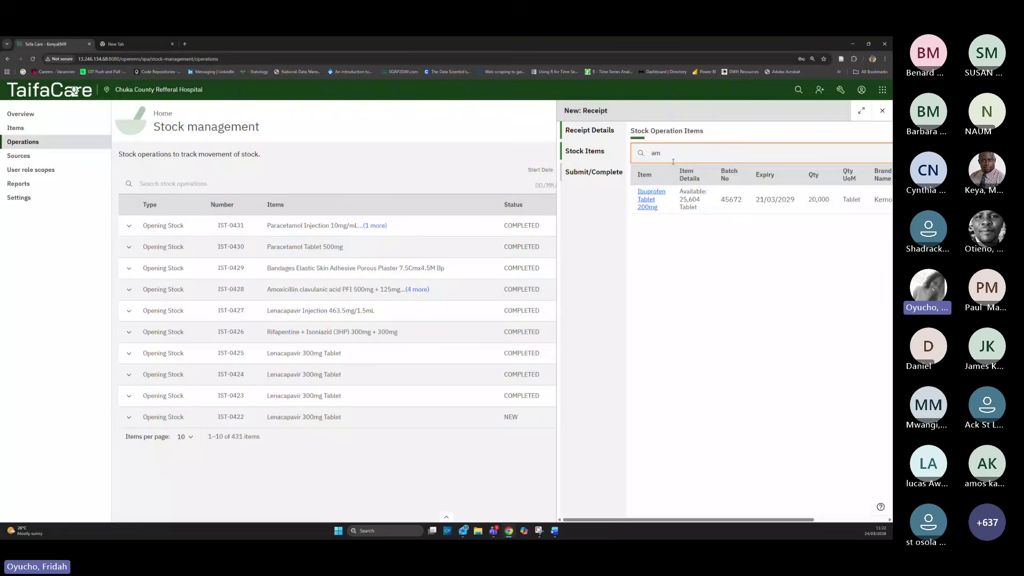
{"action": "type", "text": "ox"}
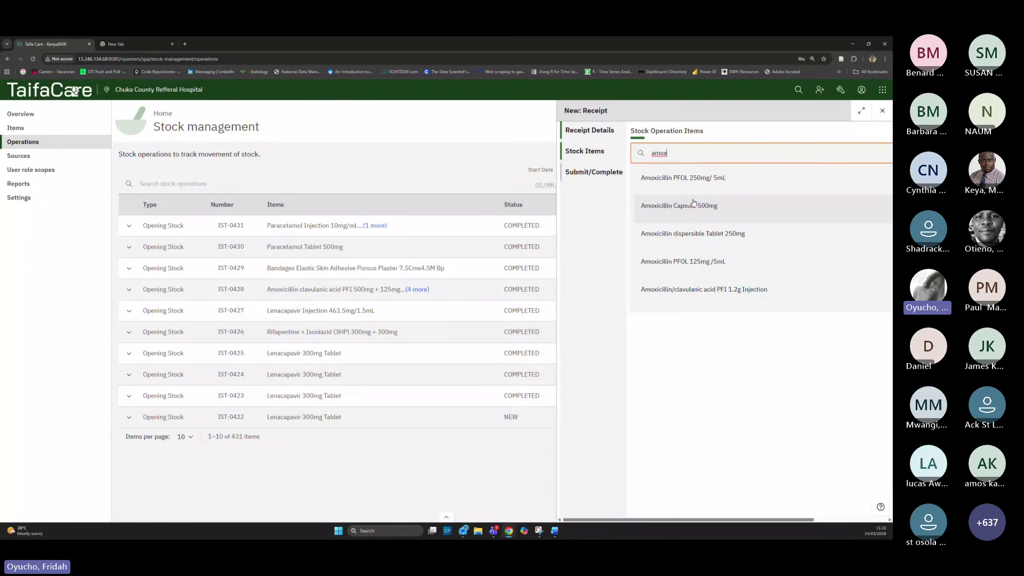
{"action": "left_click", "coordinate": [682, 207]}
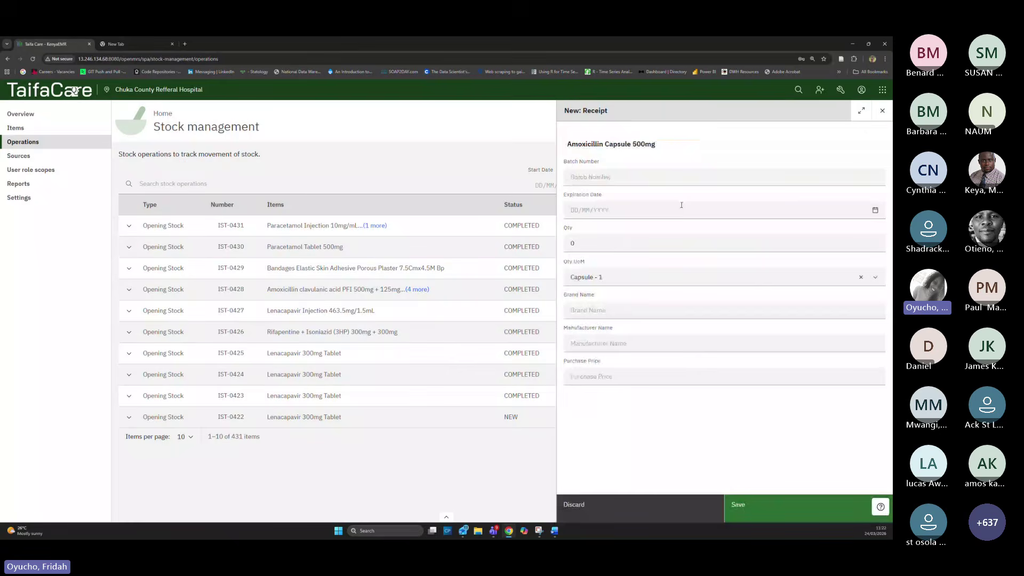
{"action": "left_click", "coordinate": [604, 175]}
{"action": "type", "text": "5678"}
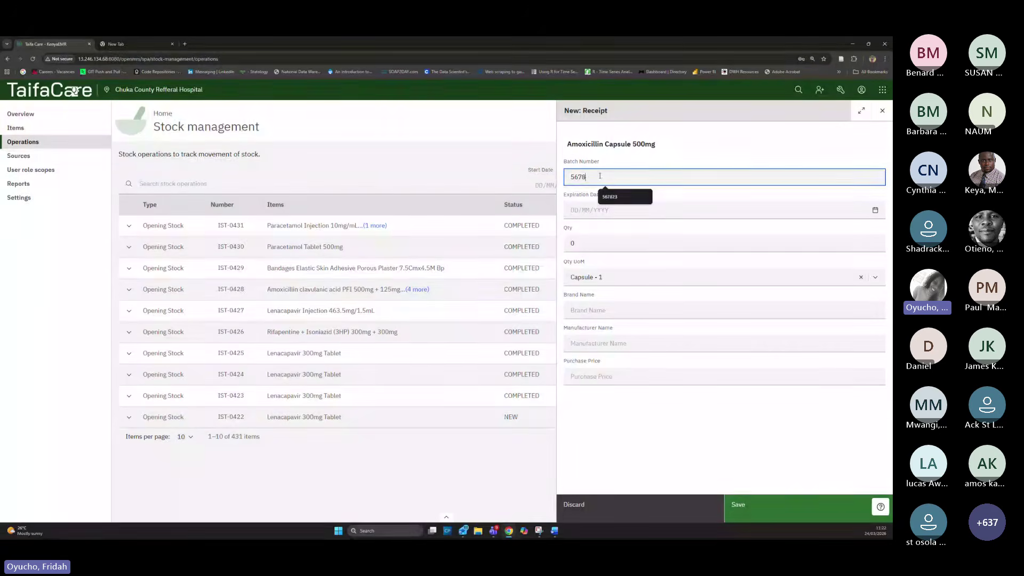
{"action": "left_click", "coordinate": [609, 197]}
Set the amoxicillin's expiration date to 29/03/2032 and its quantity to 5000
{"action": "left_click", "coordinate": [630, 215]}
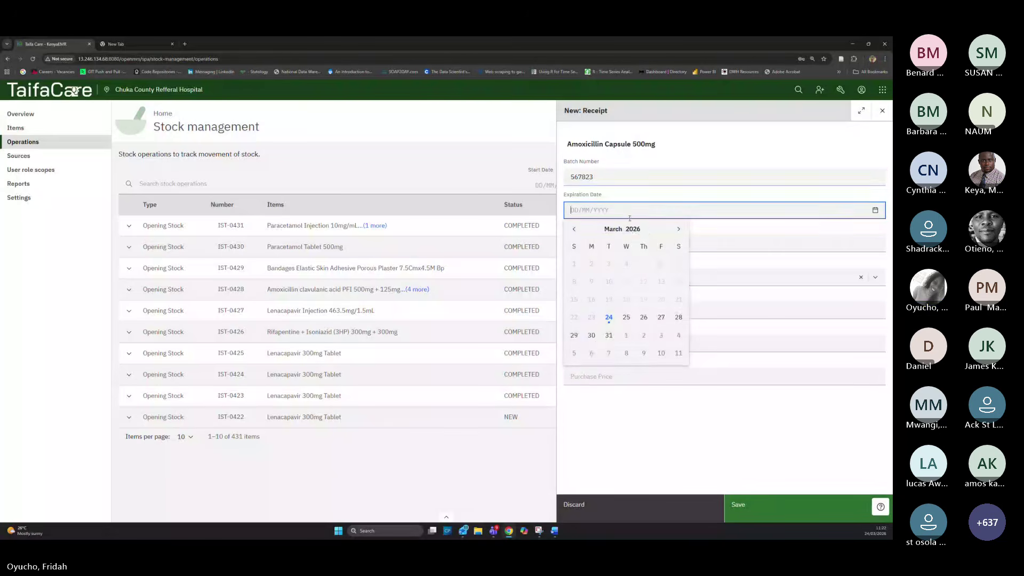
{"action": "left_click", "coordinate": [644, 228]}
{"action": "left_click", "coordinate": [643, 227]}
{"action": "left_click", "coordinate": [644, 228]}
{"action": "left_click", "coordinate": [644, 228]}
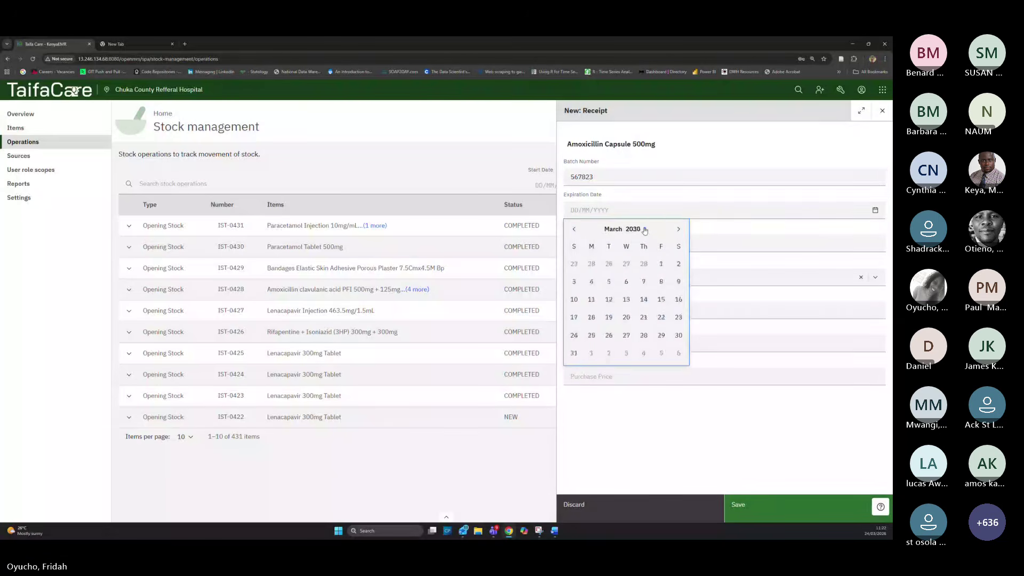
{"action": "left_click", "coordinate": [644, 228]}
{"action": "left_click", "coordinate": [644, 227]}
{"action": "left_click", "coordinate": [595, 335]}
{"action": "left_click", "coordinate": [593, 246]}
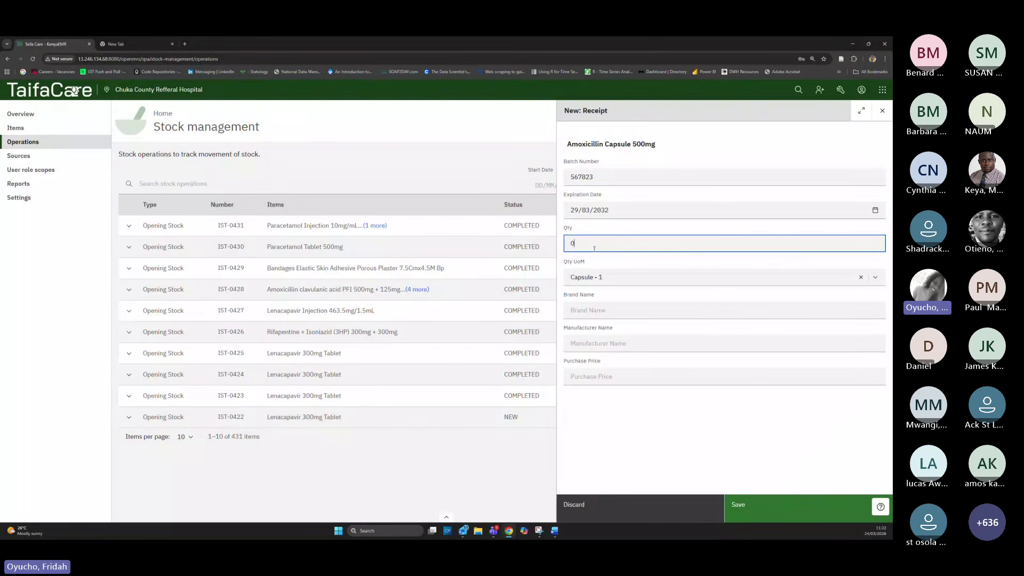
{"action": "key", "text": "BackSpace"}
{"action": "type", "text": "5000"}
Enter brand metro, manufacturer Johnson & Johnson and purchase price 1 for the amoxicillin, and save the item
{"action": "left_click", "coordinate": [607, 310]}
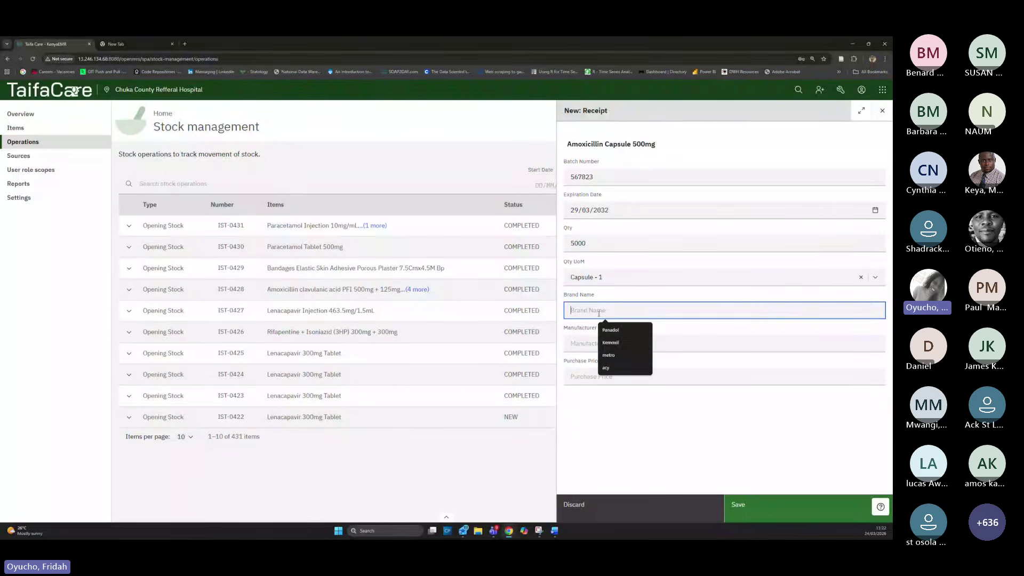
{"action": "left_click", "coordinate": [615, 354]}
{"action": "left_click", "coordinate": [614, 343]}
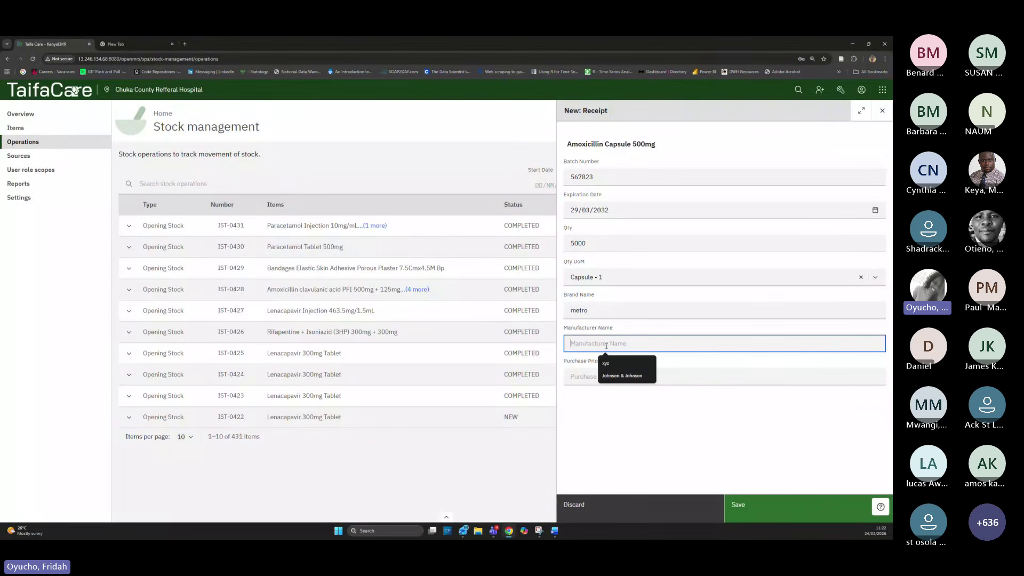
{"action": "left_click", "coordinate": [612, 377]}
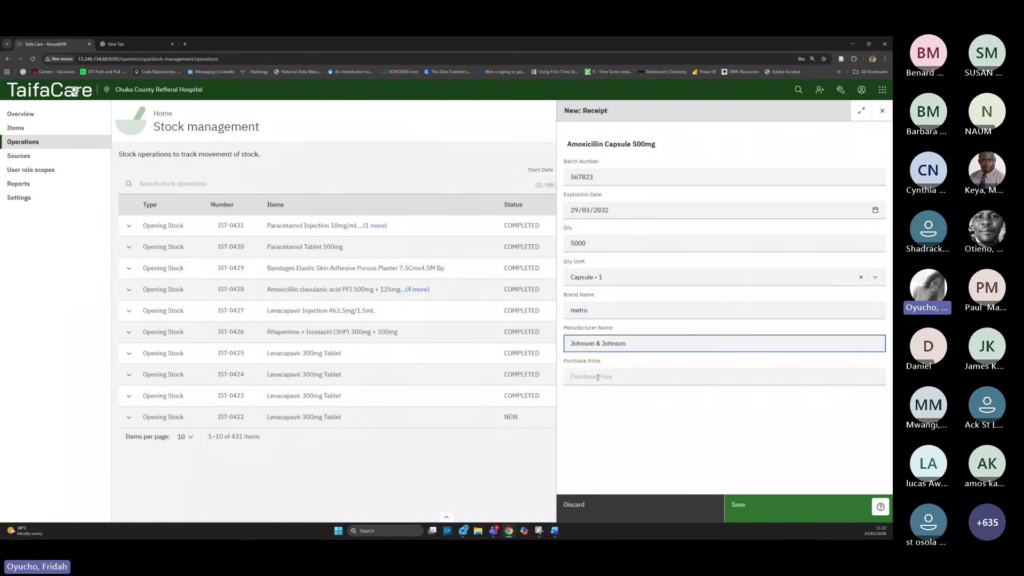
{"action": "left_click", "coordinate": [598, 377]}
{"action": "type", "text": "1"}
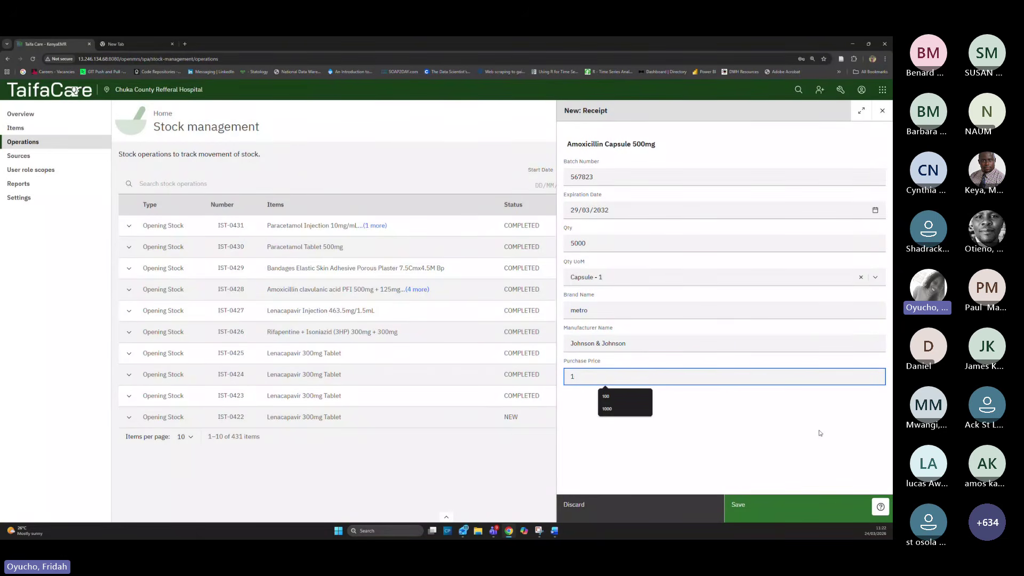
{"action": "left_click", "coordinate": [782, 507]}
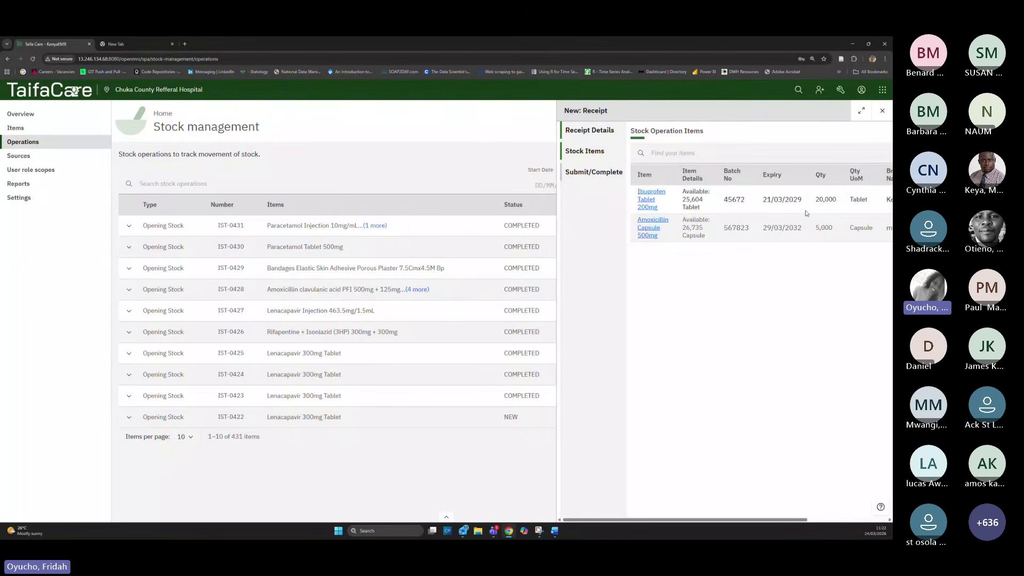
Expand the receipt form, proceed to its submission stage and mark the transaction as requiring approval
{"action": "left_click", "coordinate": [862, 110]}
{"action": "left_click", "coordinate": [851, 241]}
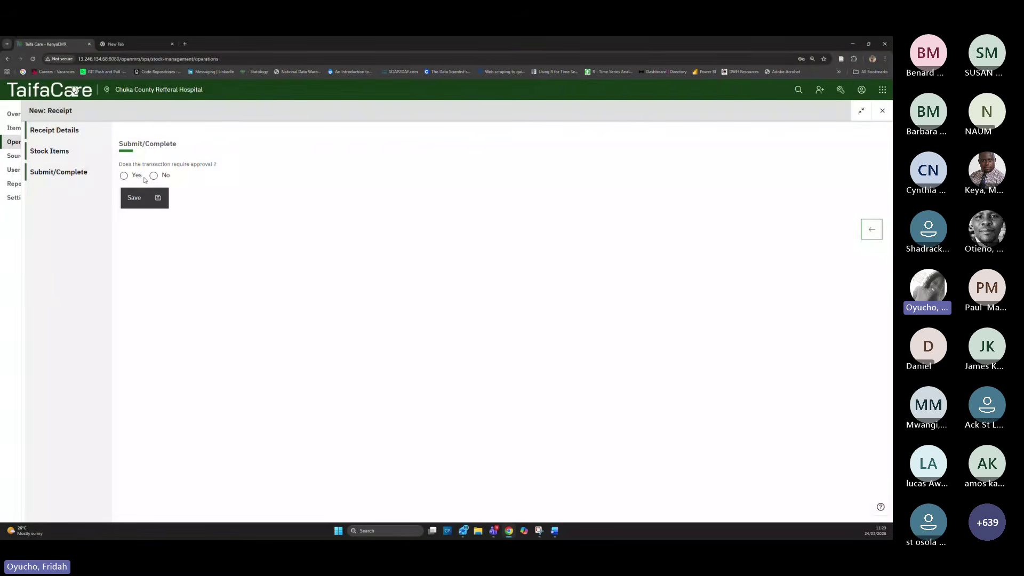
{"action": "left_click", "coordinate": [124, 176]}
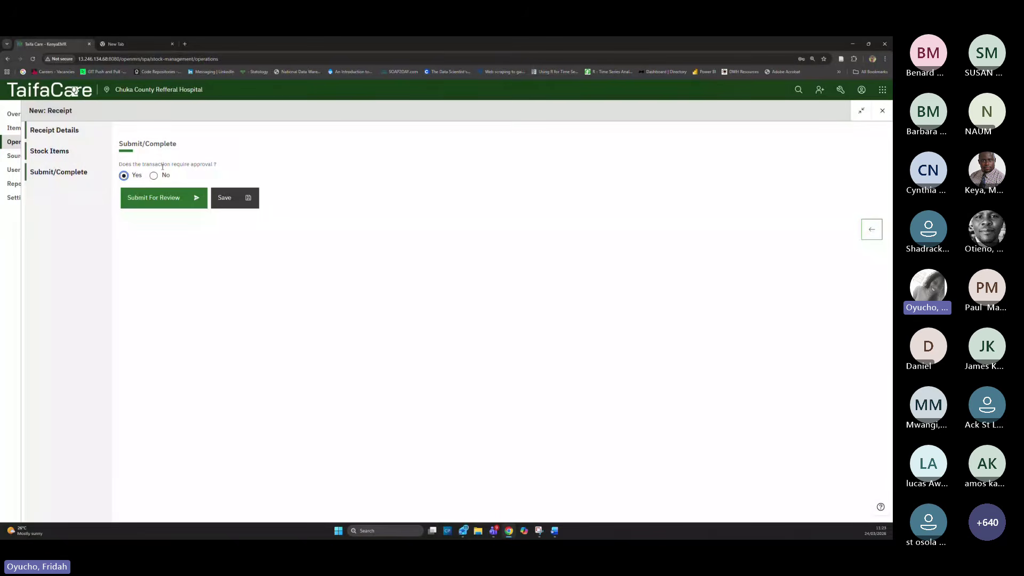
Submit the receipt for review, confirm the submission, and approve the submitted receipt
{"action": "left_click", "coordinate": [151, 201]}
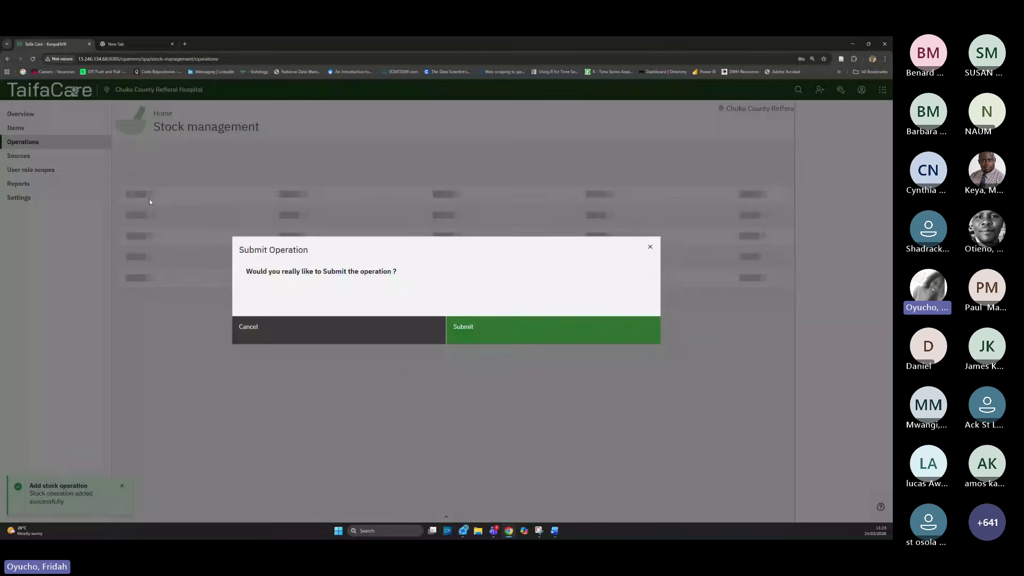
{"action": "left_click", "coordinate": [472, 332]}
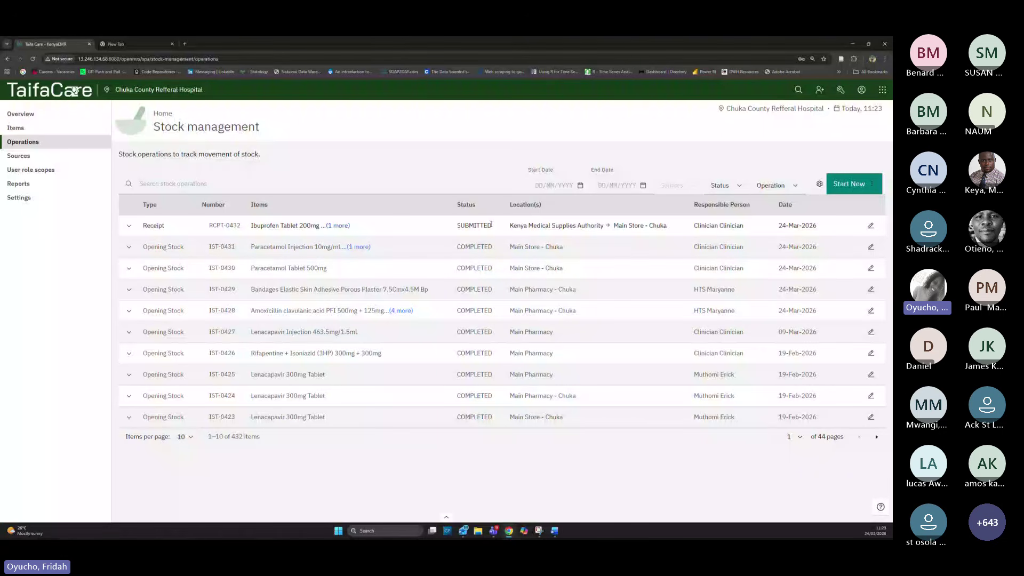
{"action": "left_click", "coordinate": [133, 229]}
{"action": "scroll", "coordinate": [551, 287], "scroll_direction": "down", "scroll_amount": 2}
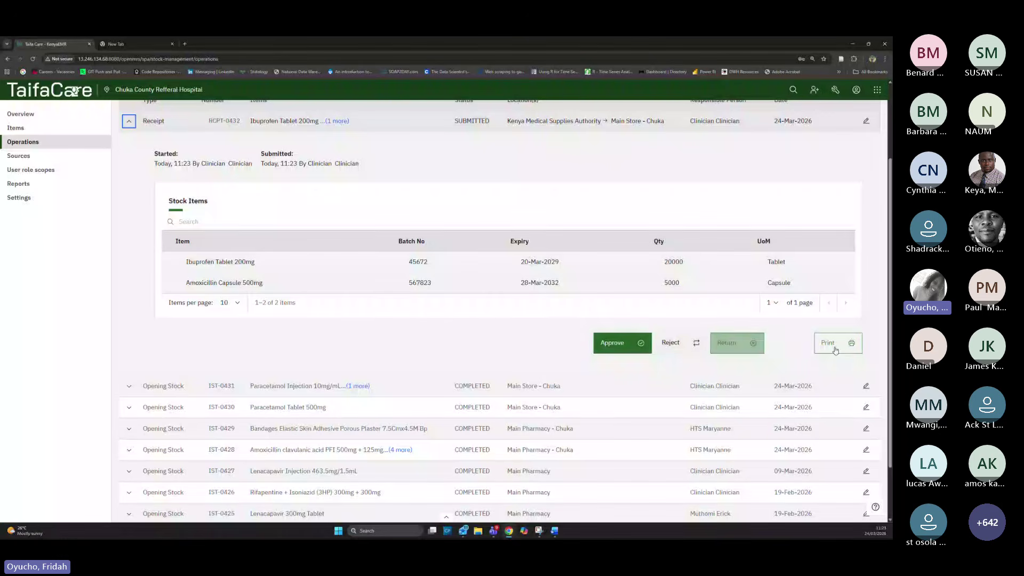
{"action": "left_click", "coordinate": [619, 344]}
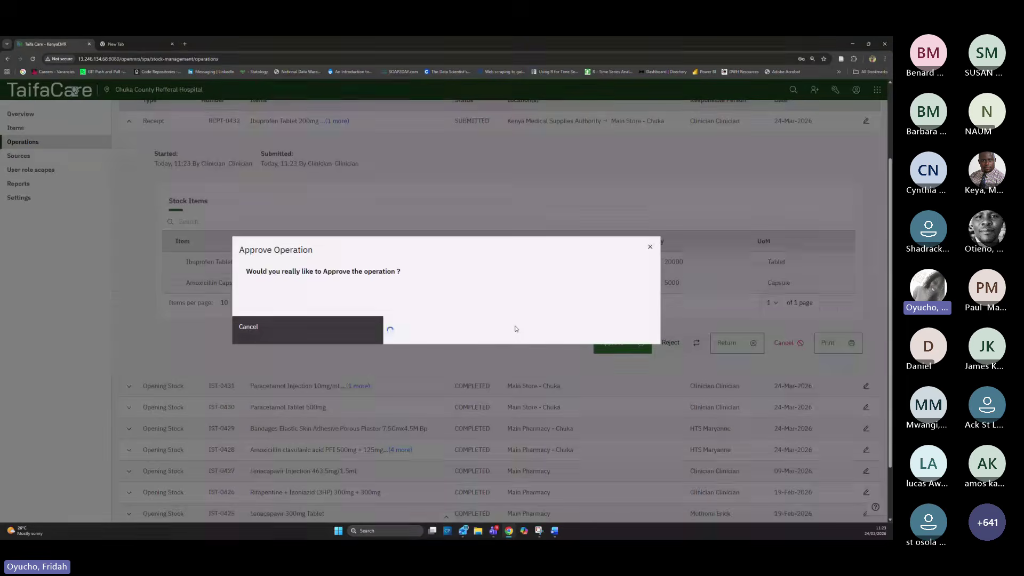
{"action": "left_click", "coordinate": [515, 328]}
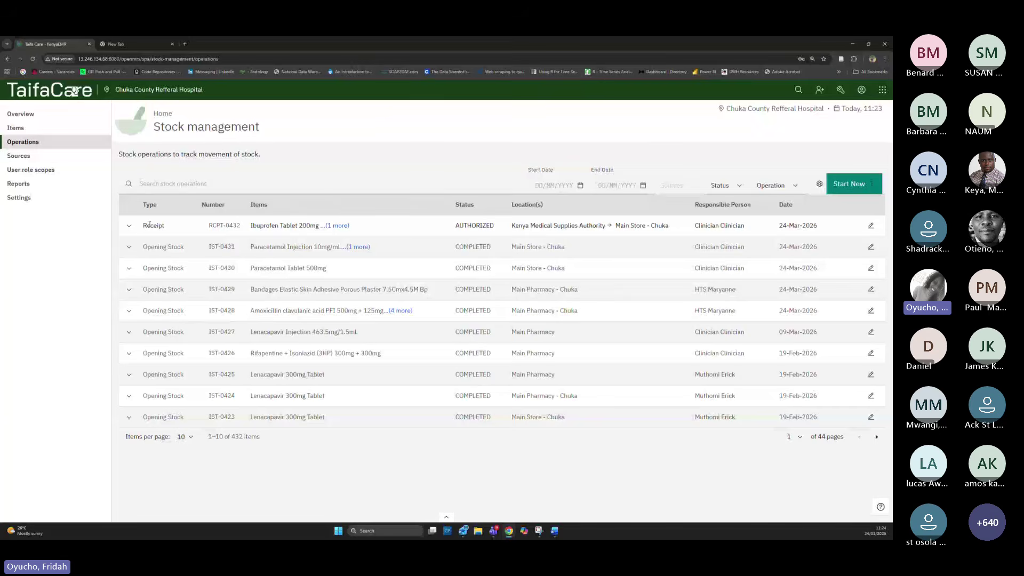
Review the approved receipt's status, history and stock items in the operations list, and collapse its details
{"action": "left_click", "coordinate": [130, 226]}
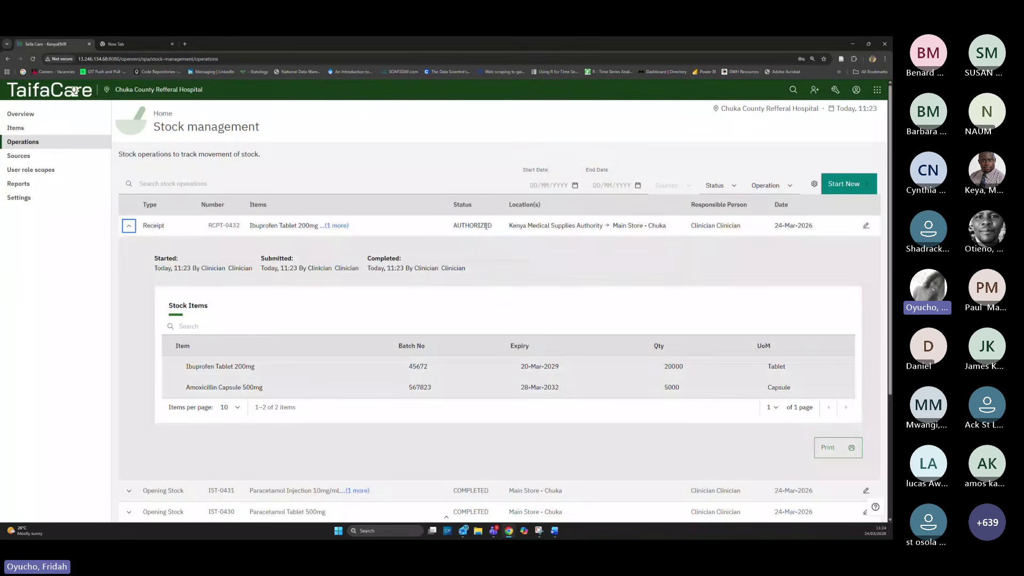
{"action": "left_click_drag", "start_coordinate": [491, 226], "coordinate": [452, 226]}
{"action": "left_click", "coordinate": [129, 228]}
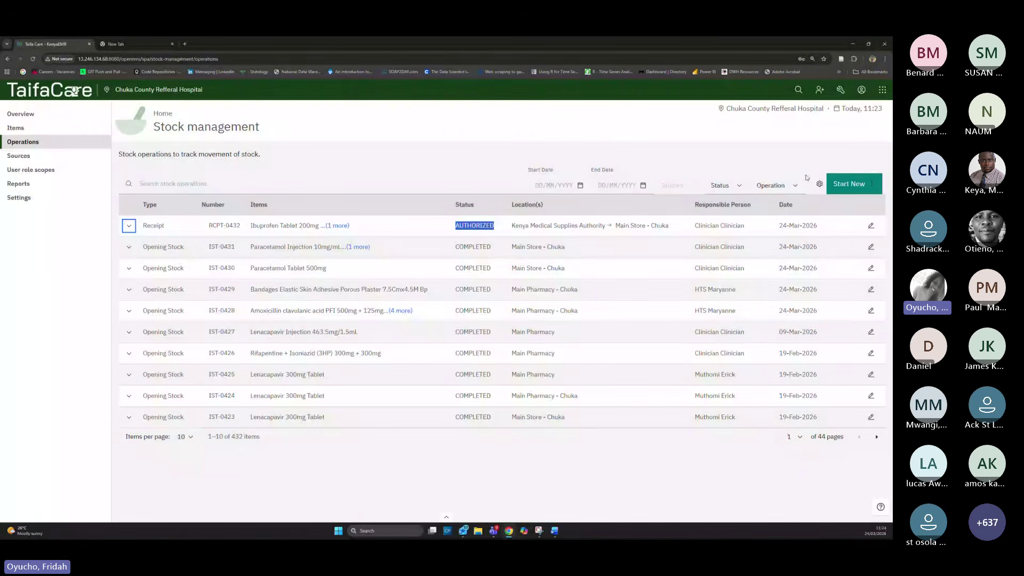
Start a new requisition from Main Pharmacy - Chuka to Main Store - Chuka and proceed to its stock items
{"action": "left_click", "coordinate": [853, 187]}
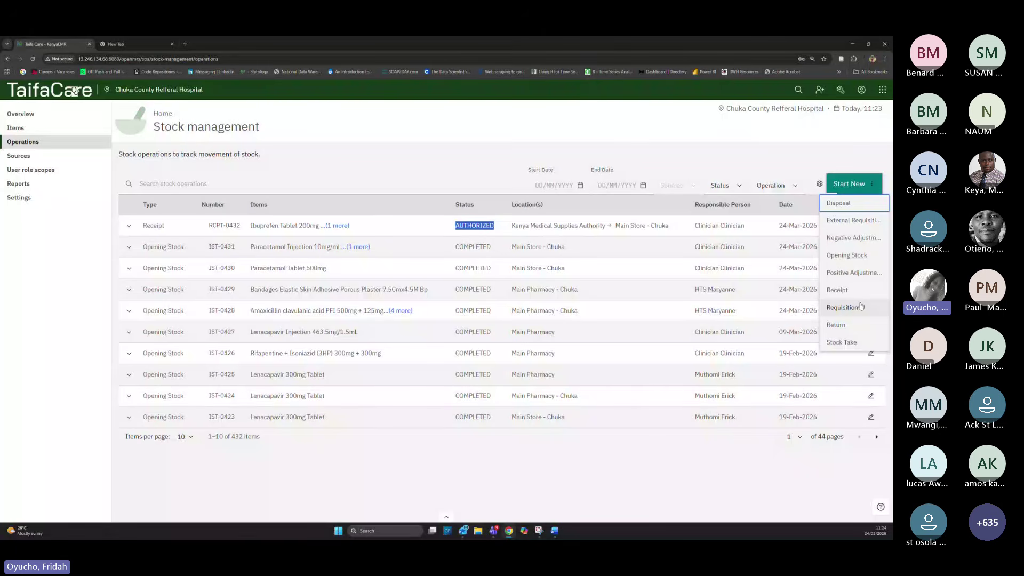
{"action": "left_click", "coordinate": [844, 308]}
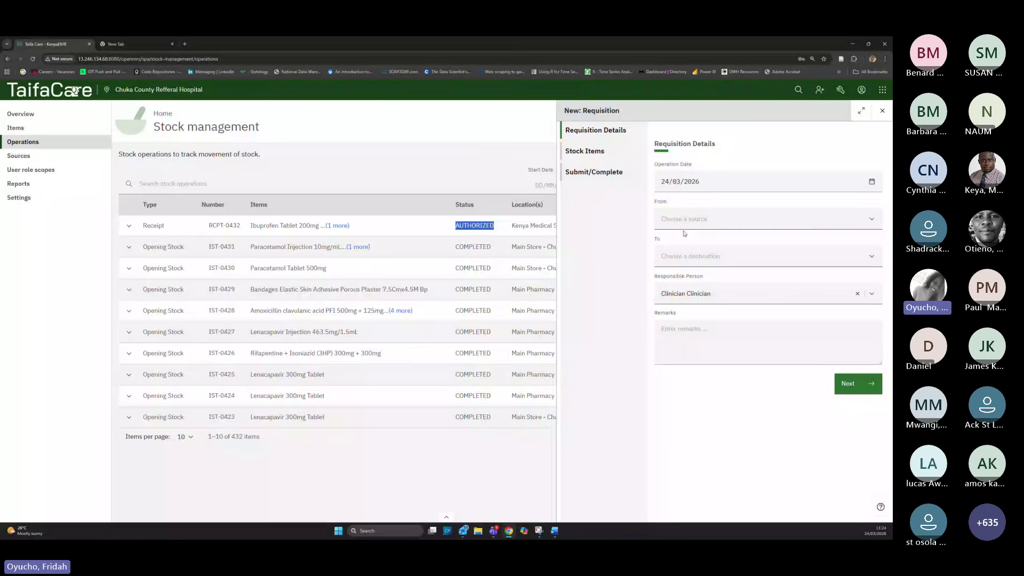
{"action": "left_click", "coordinate": [686, 216]}
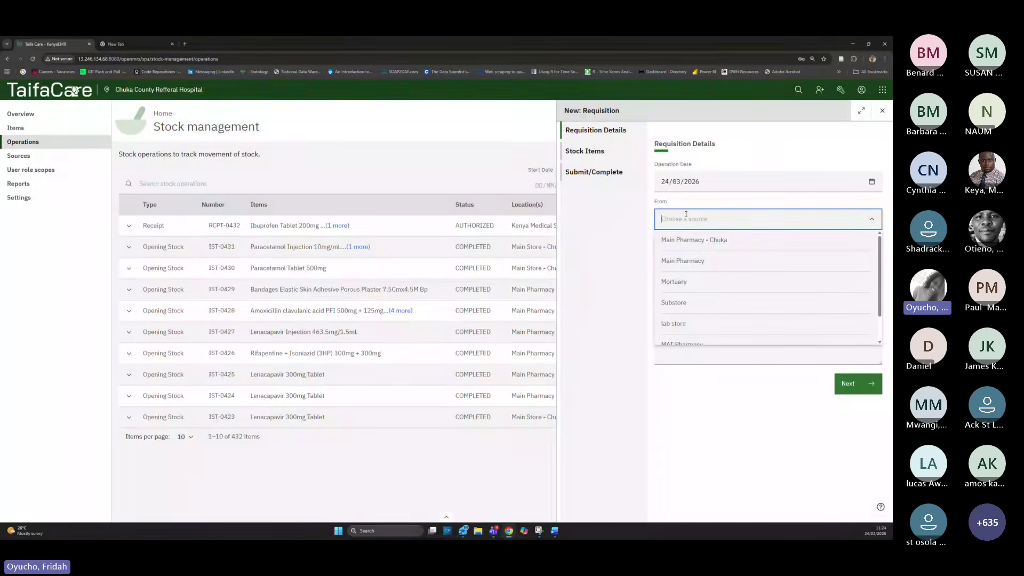
{"action": "left_click", "coordinate": [683, 241]}
{"action": "left_click", "coordinate": [687, 256]}
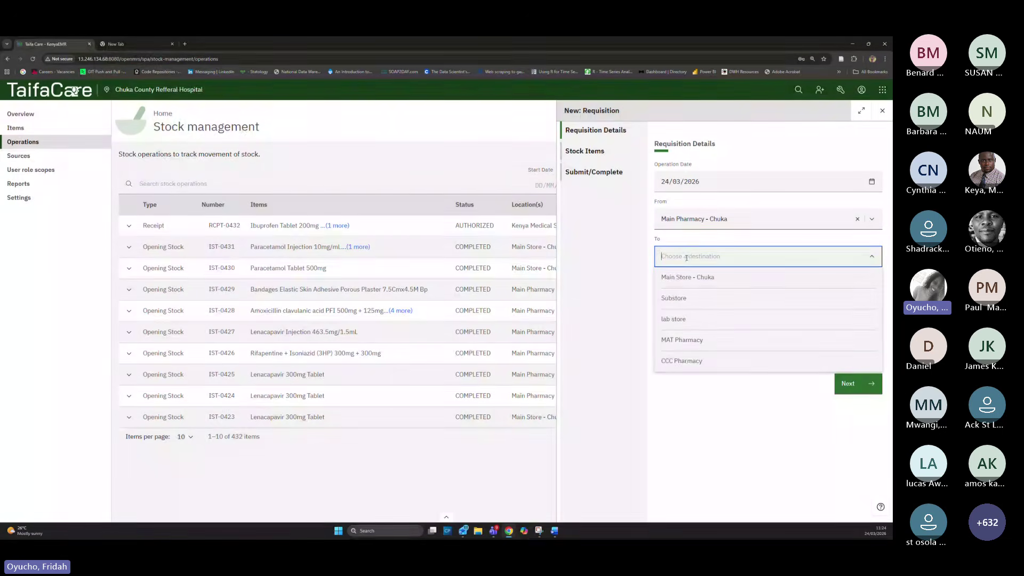
{"action": "left_click", "coordinate": [682, 277]}
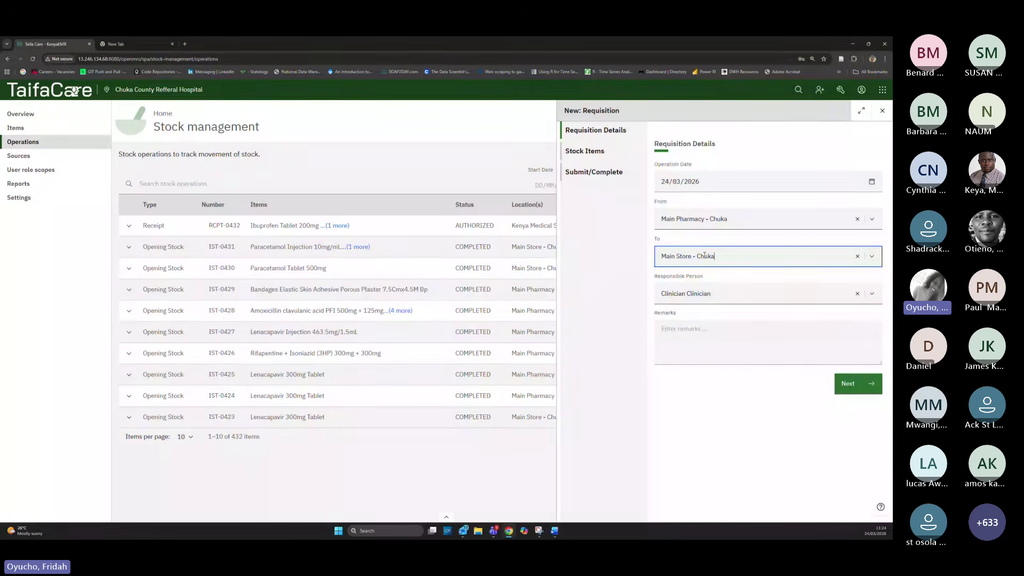
{"action": "left_click", "coordinate": [850, 384]}
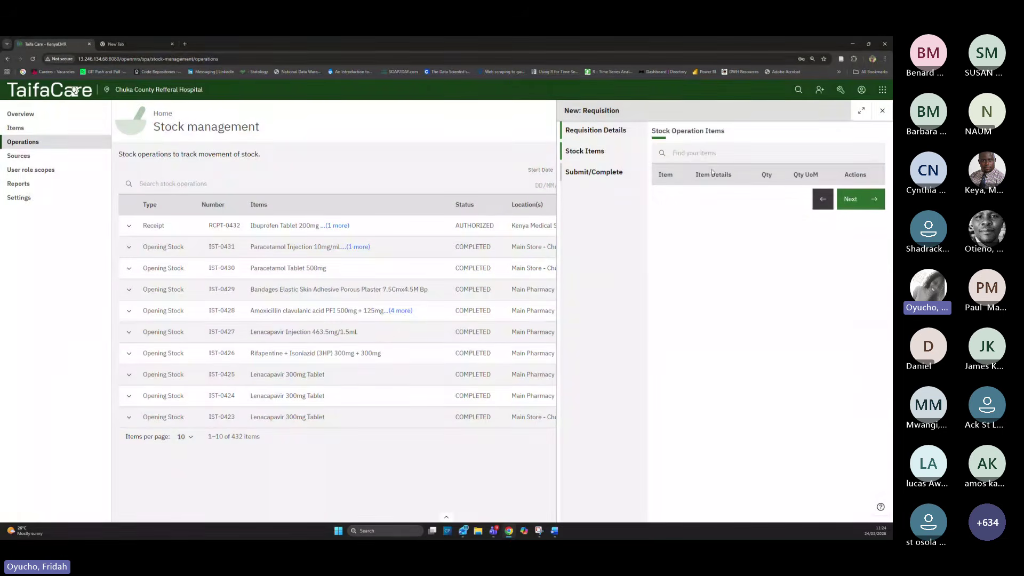
Find Paracetamol Injection 10mg/mL, add it to the requisition with quantity 100 and save the item
{"action": "left_click", "coordinate": [701, 156]}
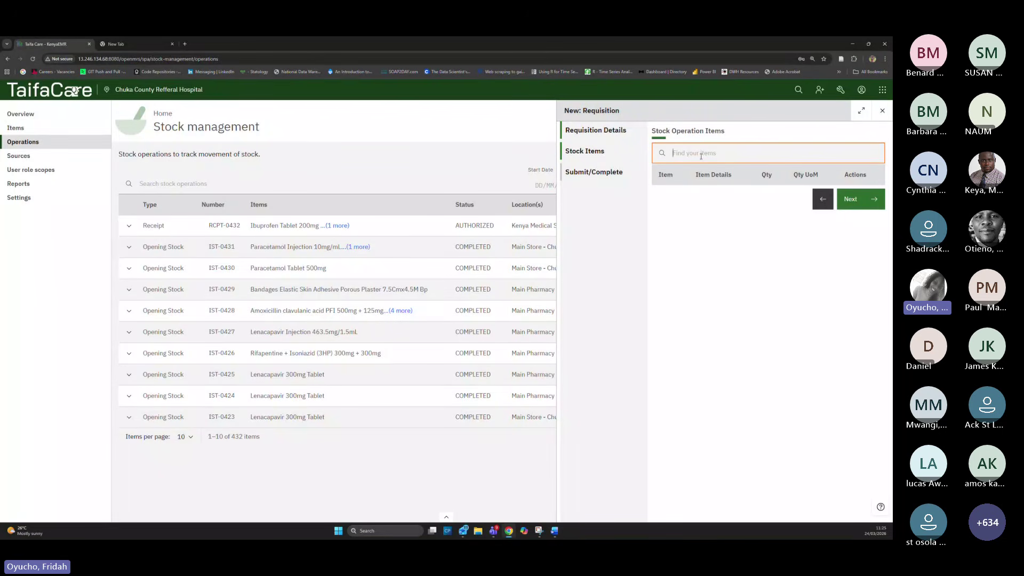
{"action": "type", "text": "paraceta"}
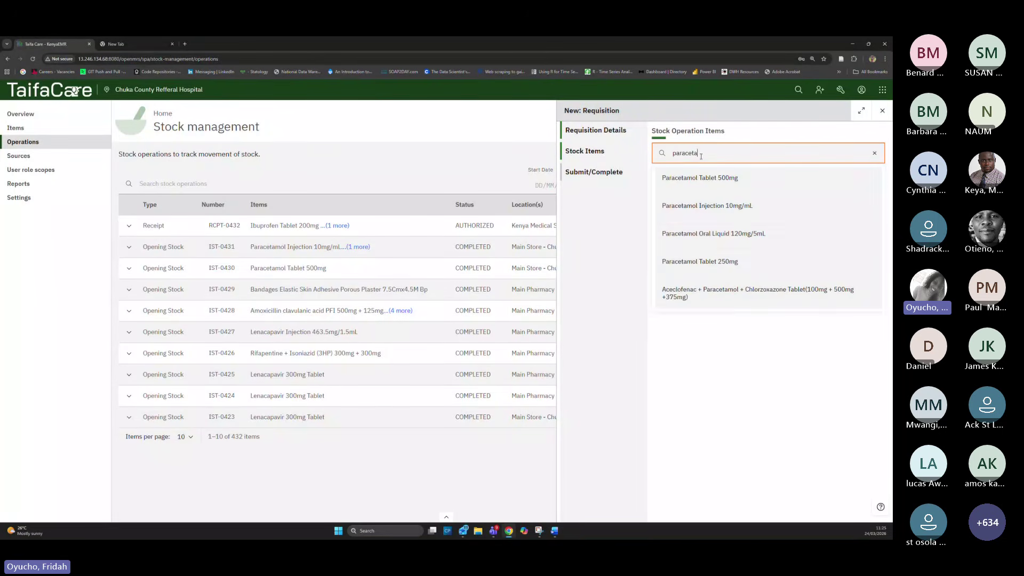
{"action": "left_click", "coordinate": [707, 206]}
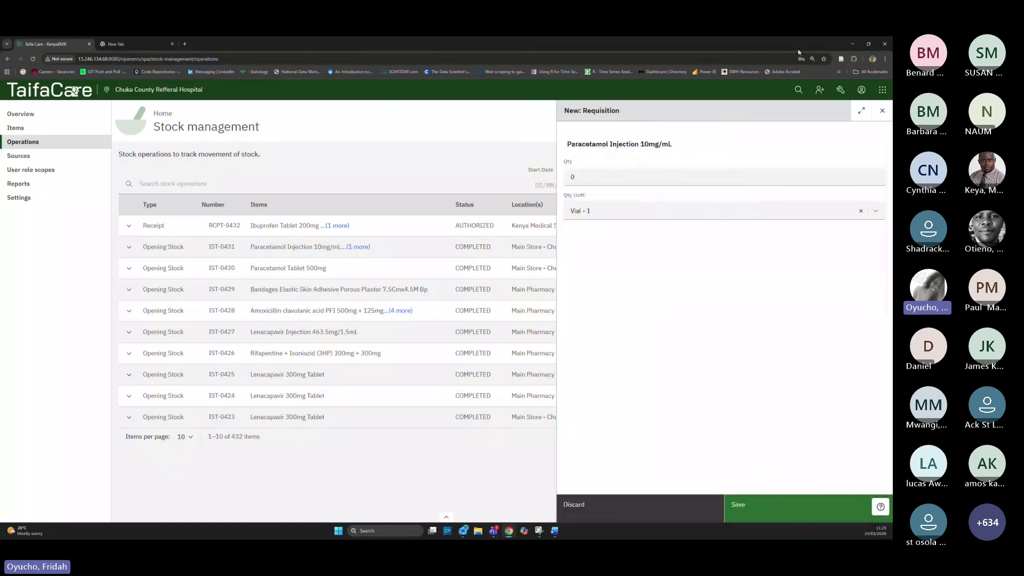
{"action": "left_click", "coordinate": [595, 178]}
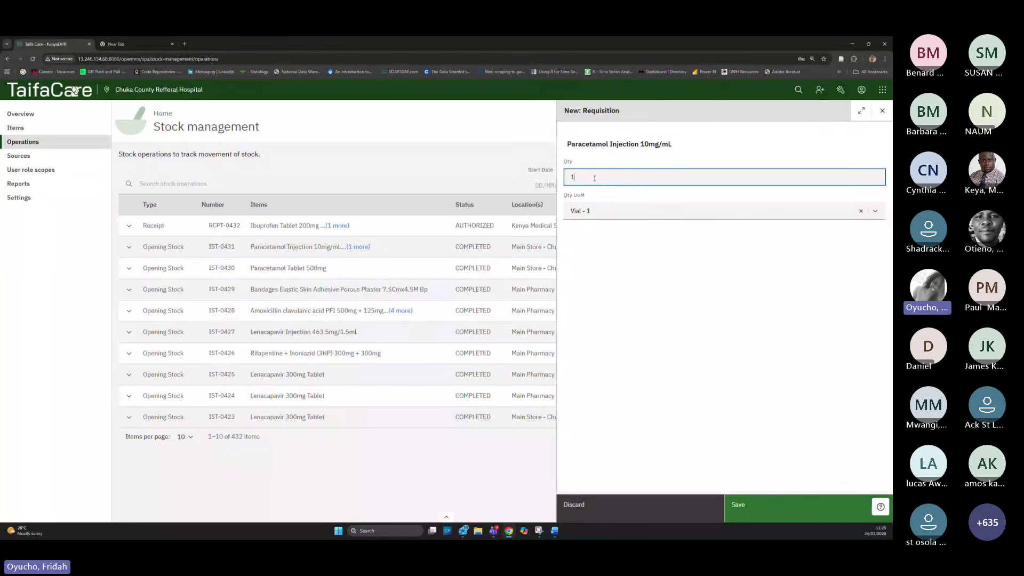
{"action": "type", "text": "100"}
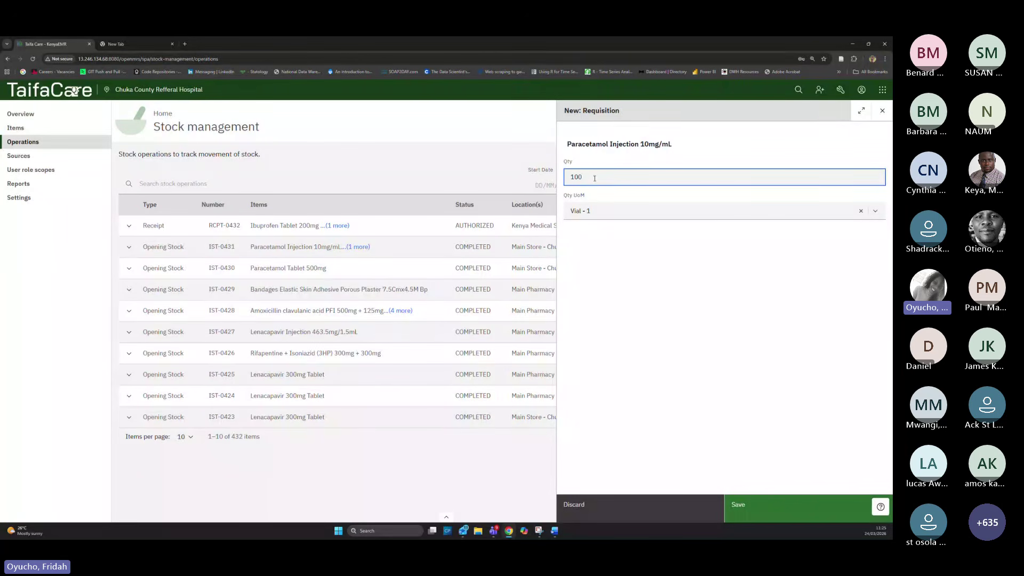
{"action": "left_click", "coordinate": [760, 507]}
Find Ibuprofen Tablet 200mg, add it to the requisition with quantity 200 and save the item
{"action": "left_click", "coordinate": [679, 152]}
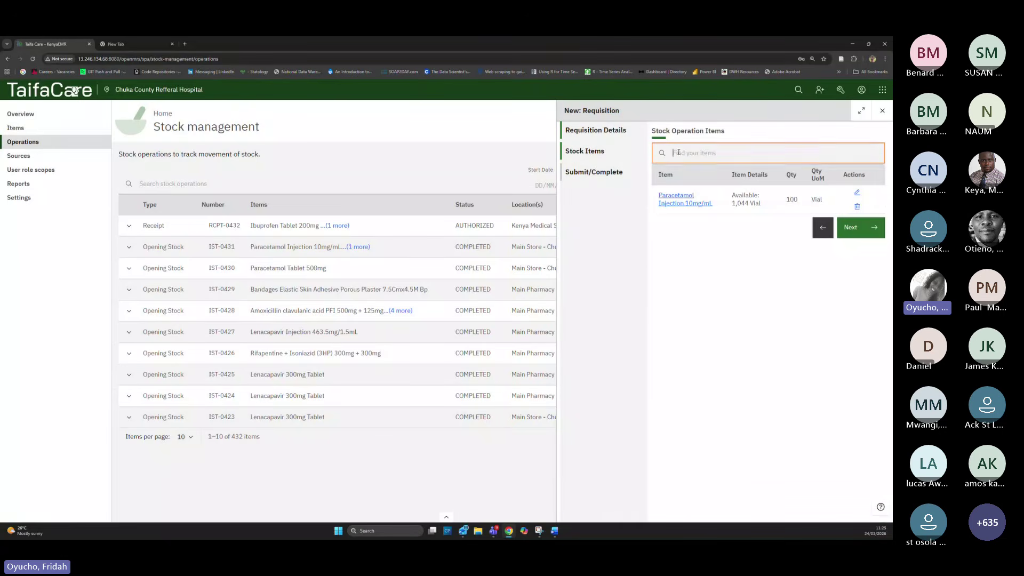
{"action": "type", "text": "ibup"}
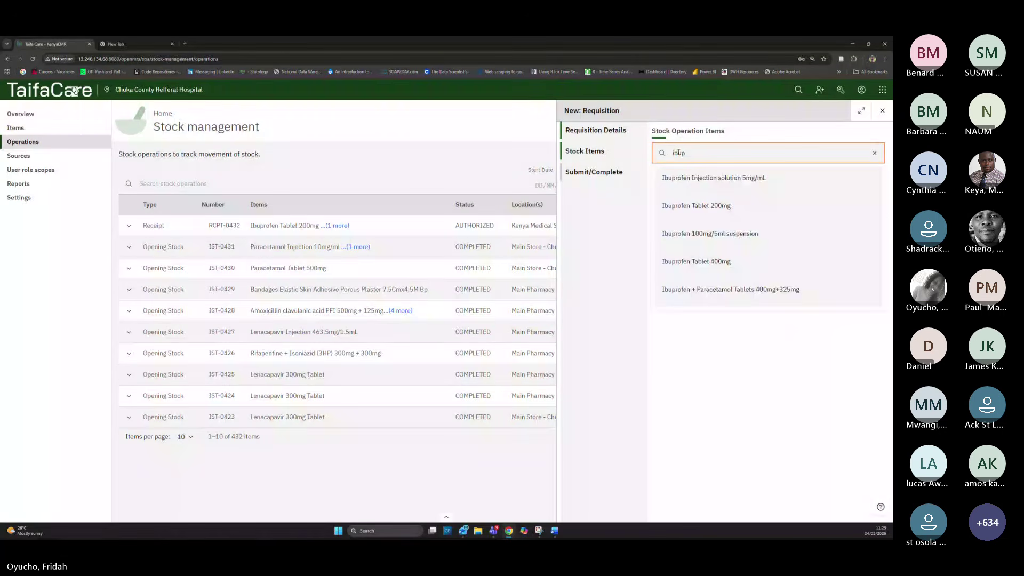
{"action": "left_click", "coordinate": [702, 207]}
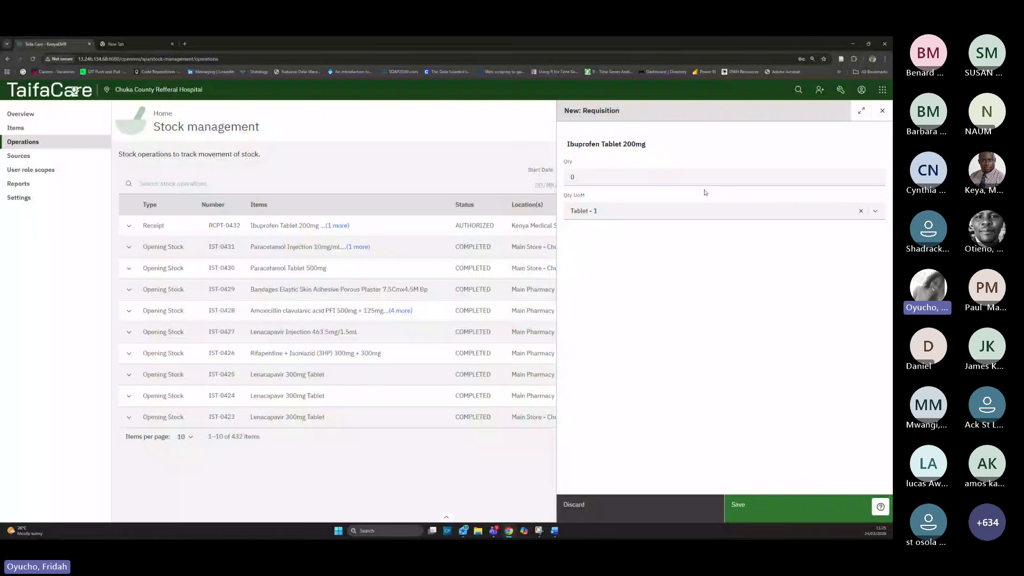
{"action": "left_click", "coordinate": [598, 176]}
{"action": "key", "text": "BackSpace"}
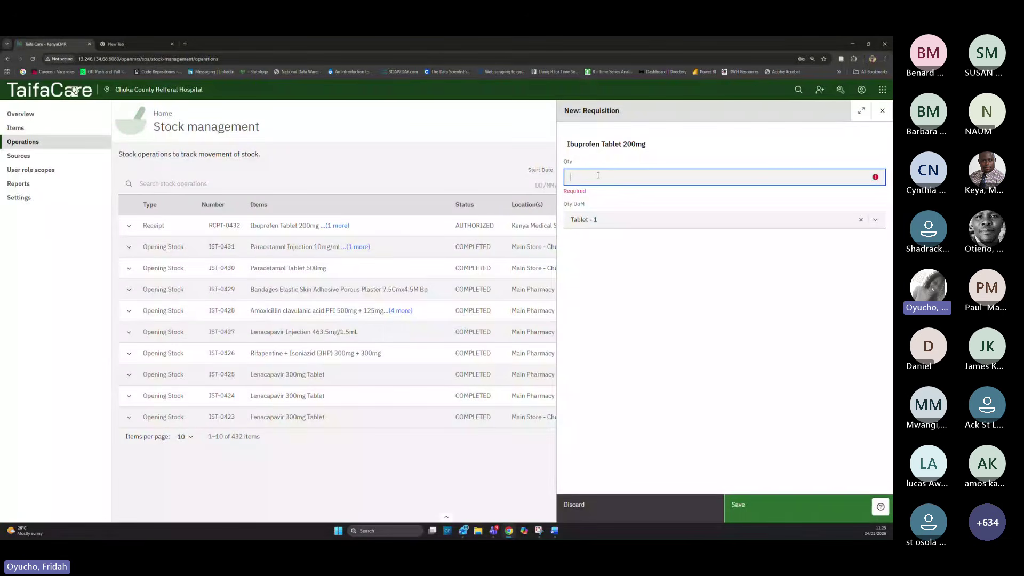
{"action": "type", "text": "200"}
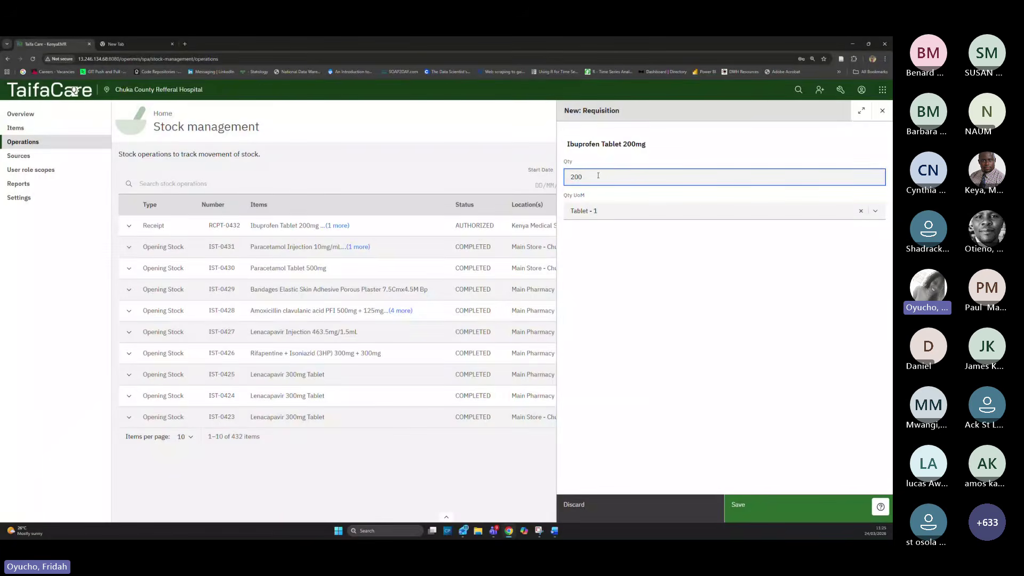
{"action": "left_click", "coordinate": [744, 517]}
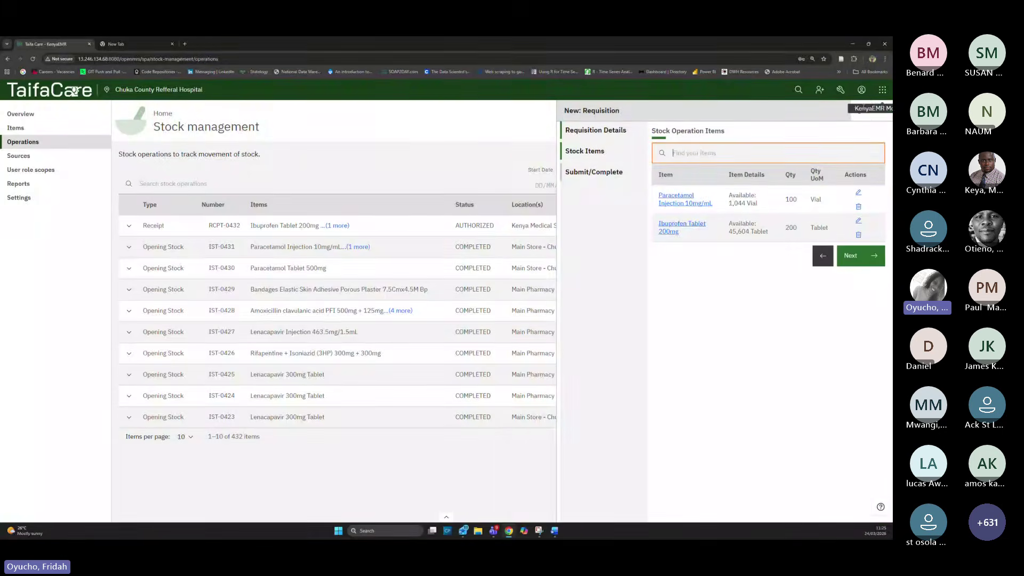
Expand the requisition form, add Cetirizine Tablet 10mg with quantity 1000 and save the item
{"action": "left_click", "coordinate": [861, 108]}
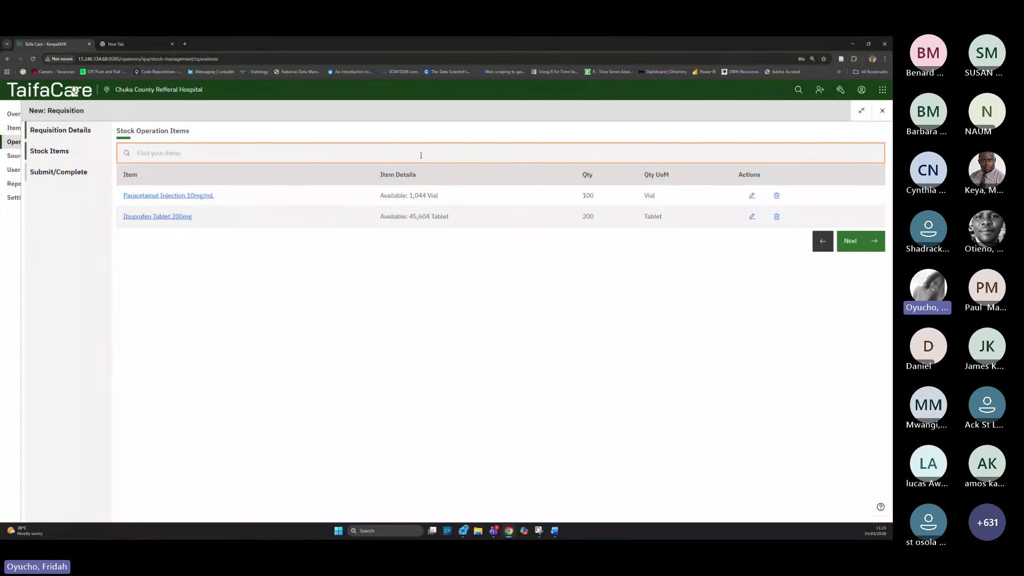
{"action": "type", "text": "cet"}
{"action": "left_click", "coordinate": [175, 166]}
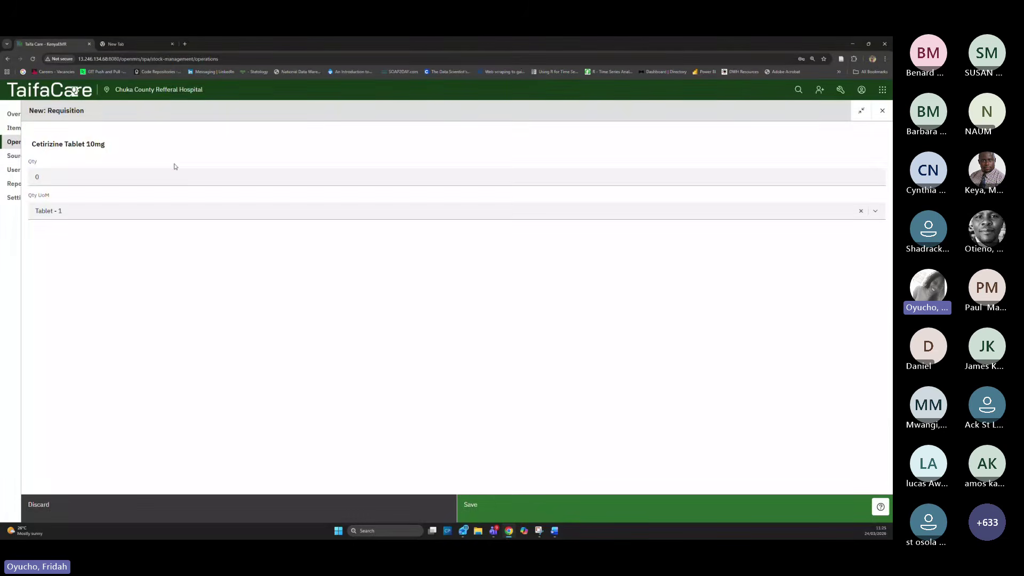
{"action": "left_click", "coordinate": [114, 180]}
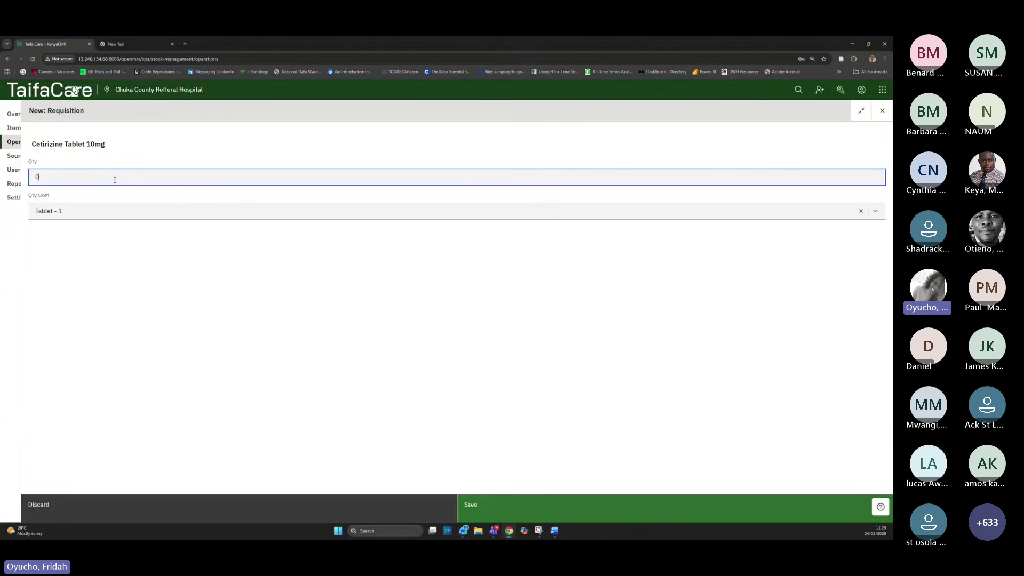
{"action": "type", "text": "1000"}
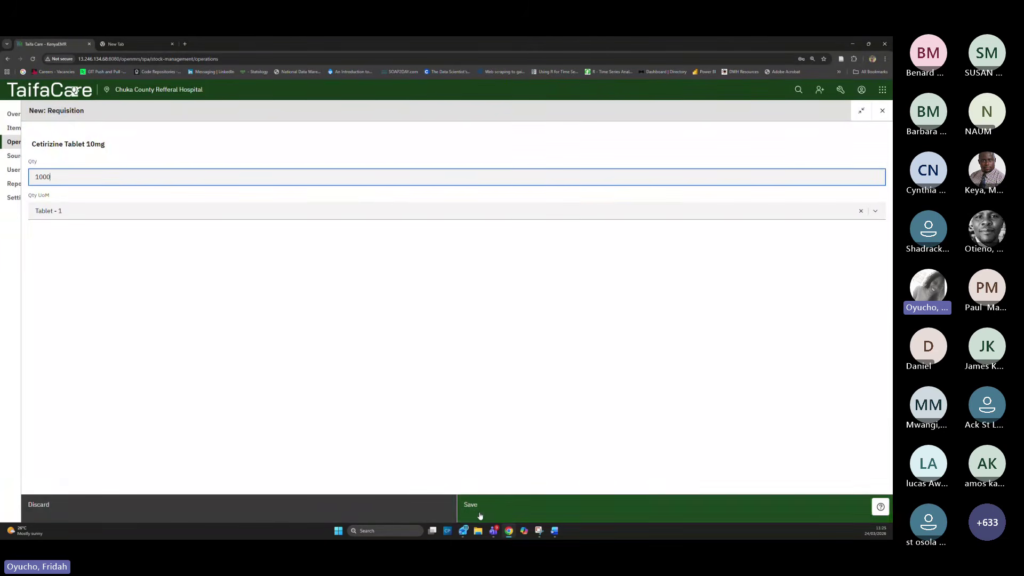
{"action": "left_click", "coordinate": [479, 513]}
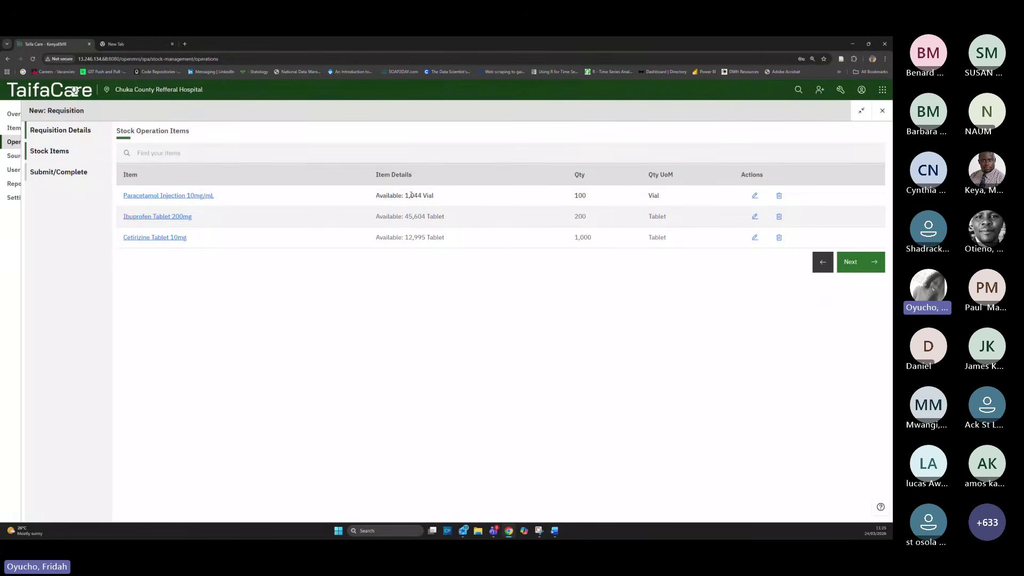
Compare the available stock with the requested quantity for the paracetamol and ibuprofen items
{"action": "left_click_drag", "start_coordinate": [406, 198], "coordinate": [435, 199]}
{"action": "left_click_drag", "start_coordinate": [575, 197], "coordinate": [588, 197]}
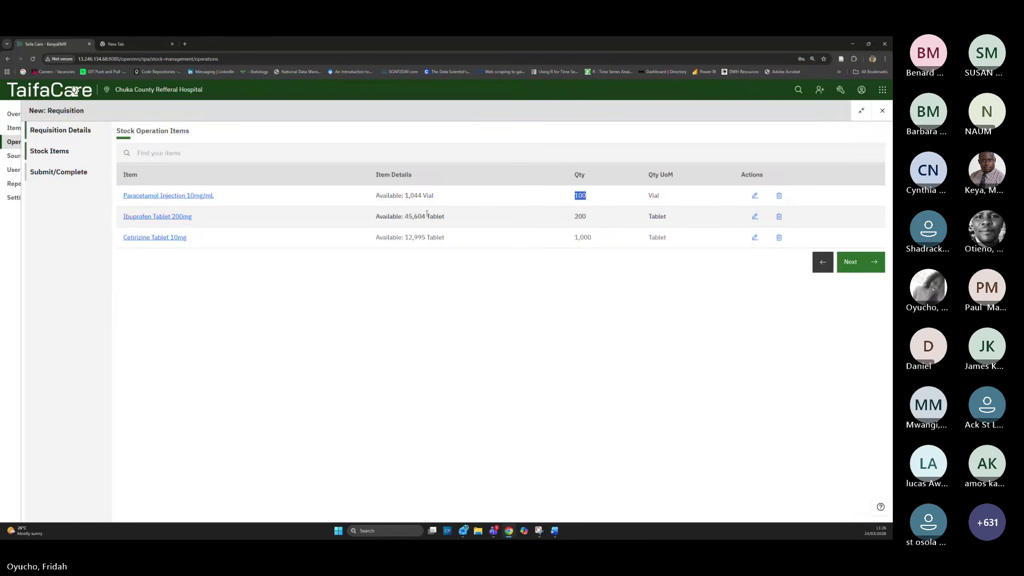
{"action": "left_click_drag", "start_coordinate": [406, 218], "coordinate": [441, 218]}
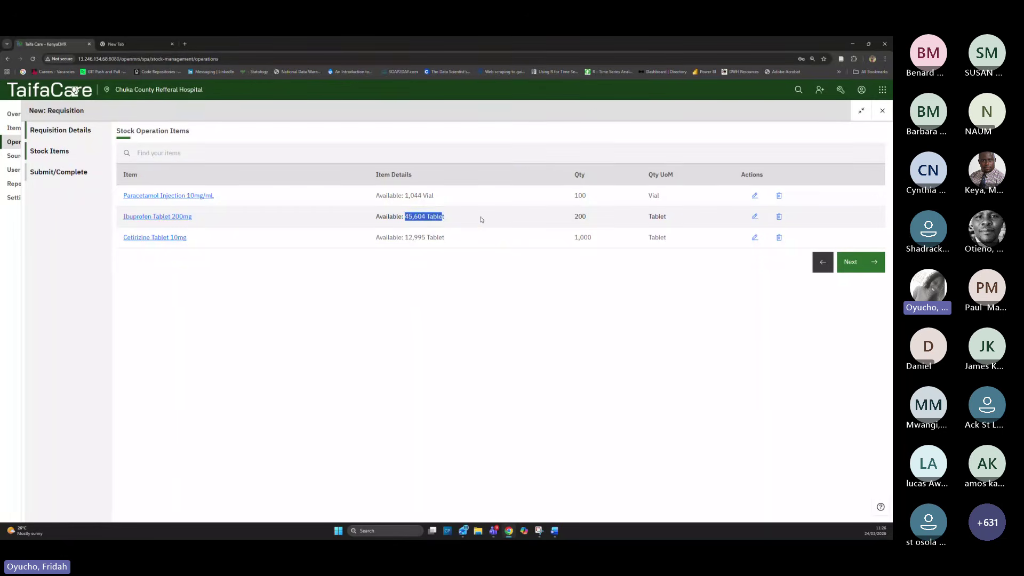
{"action": "left_click_drag", "start_coordinate": [569, 222], "coordinate": [599, 224]}
{"action": "left_click", "coordinate": [591, 273]}
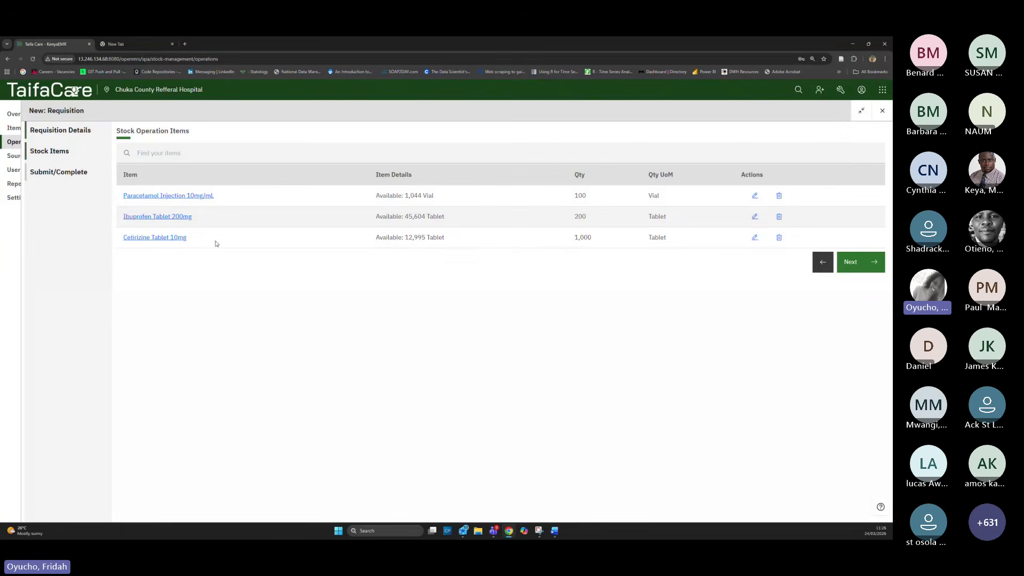
Change the requested quantity of Cetirizine Tablet 10mg to 5000 and save the item
{"action": "left_click", "coordinate": [755, 238]}
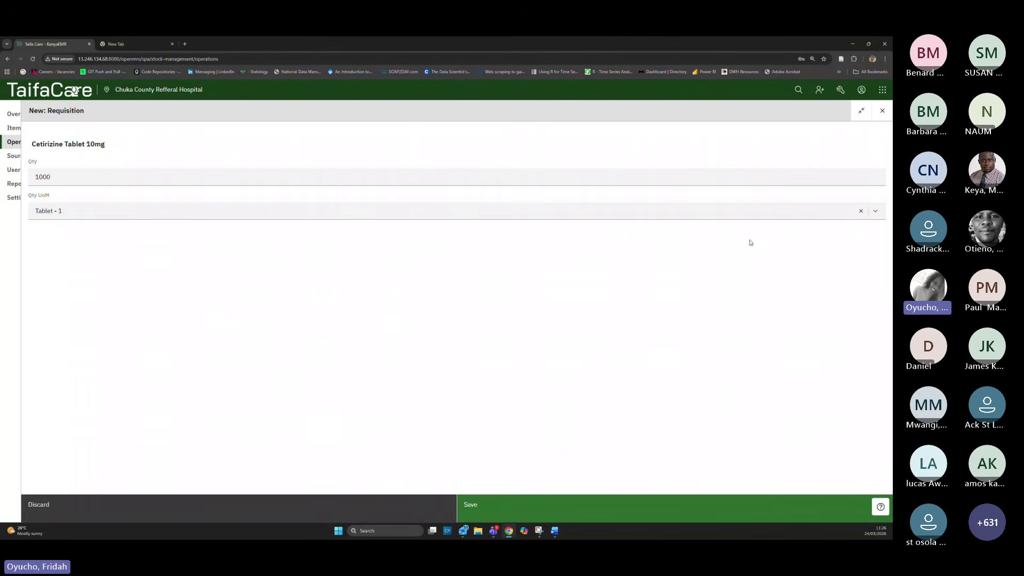
{"action": "left_click", "coordinate": [60, 177]}
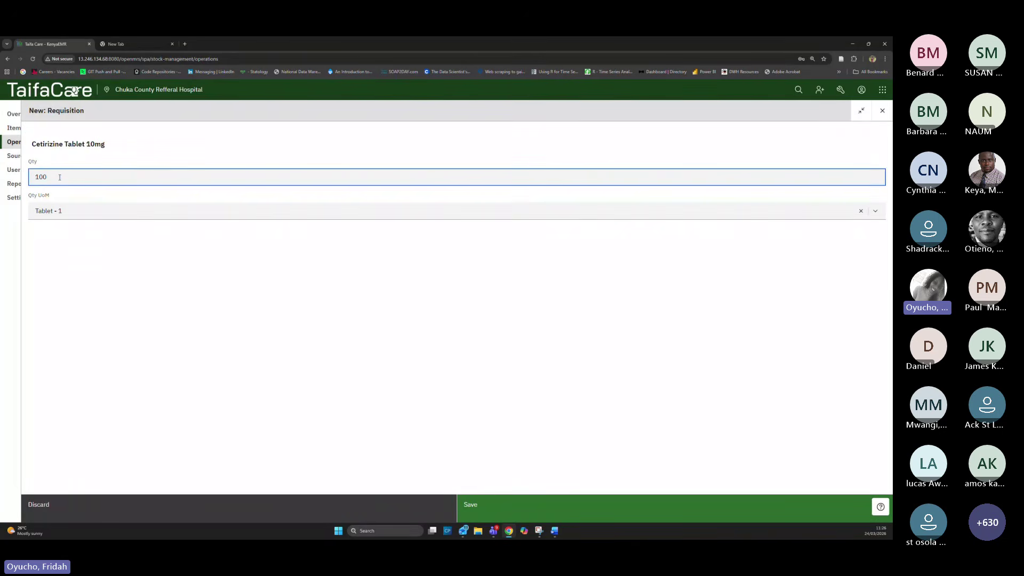
{"action": "key", "text": "BackSpace"}
{"action": "key", "text": "BackSpace"}
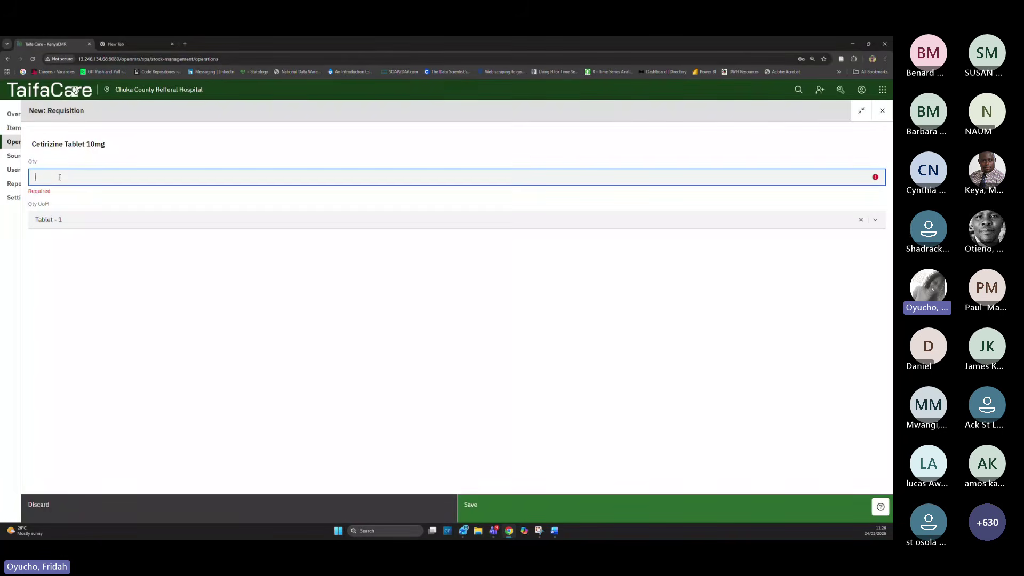
{"action": "type", "text": "5000"}
{"action": "left_click", "coordinate": [510, 520]}
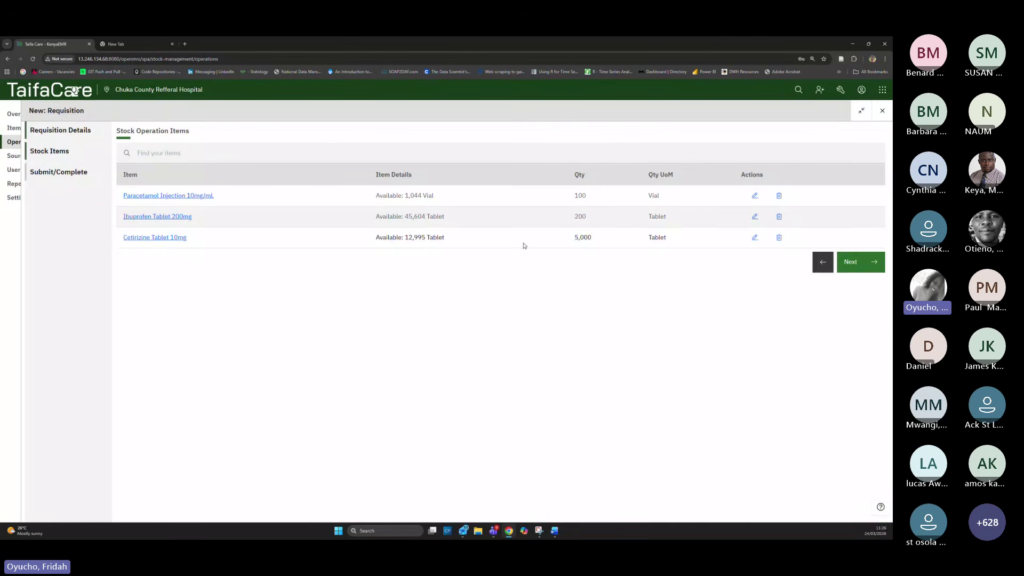
{"action": "left_click_drag", "start_coordinate": [574, 238], "coordinate": [593, 240]}
{"action": "left_click", "coordinate": [589, 259]}
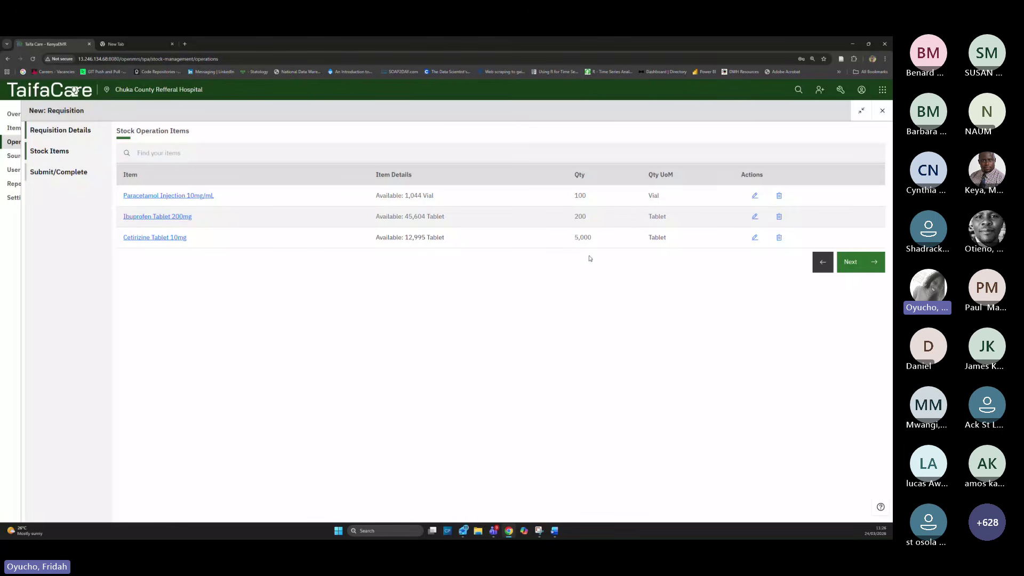
Mark the requisition as not requiring approval, then complete and submit it
{"action": "left_click", "coordinate": [856, 267]}
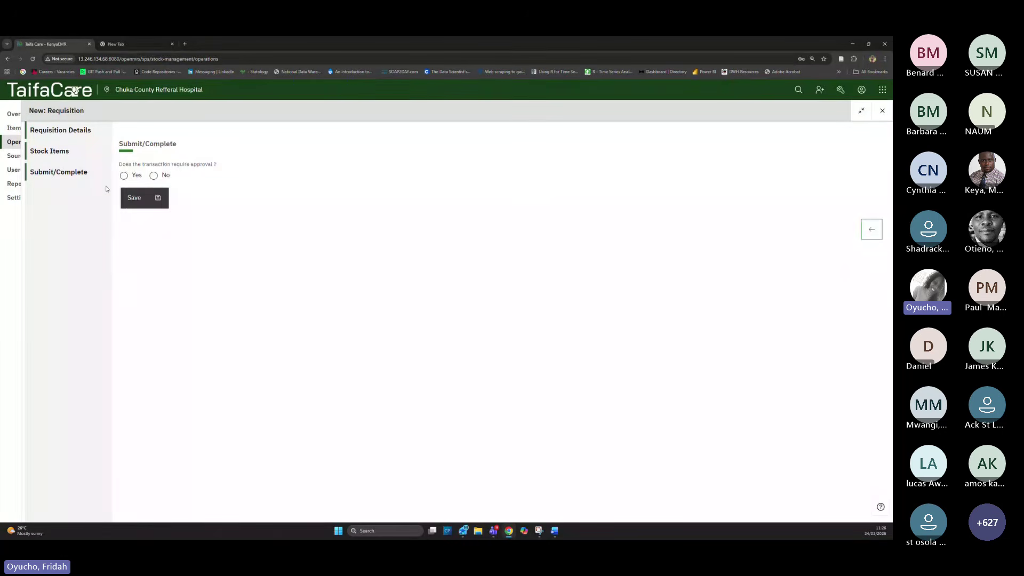
{"action": "left_click", "coordinate": [153, 175]}
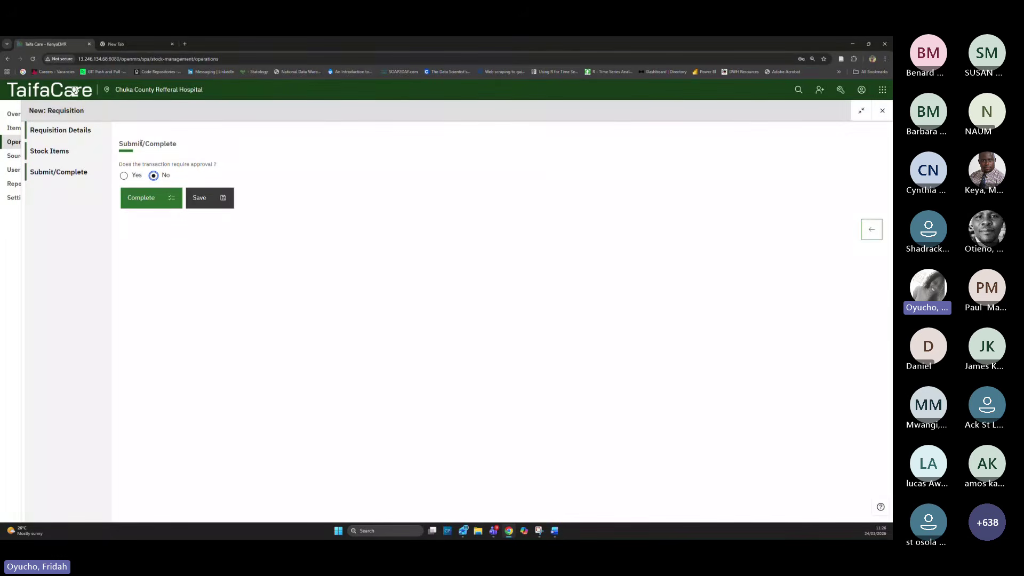
{"action": "left_click", "coordinate": [143, 198]}
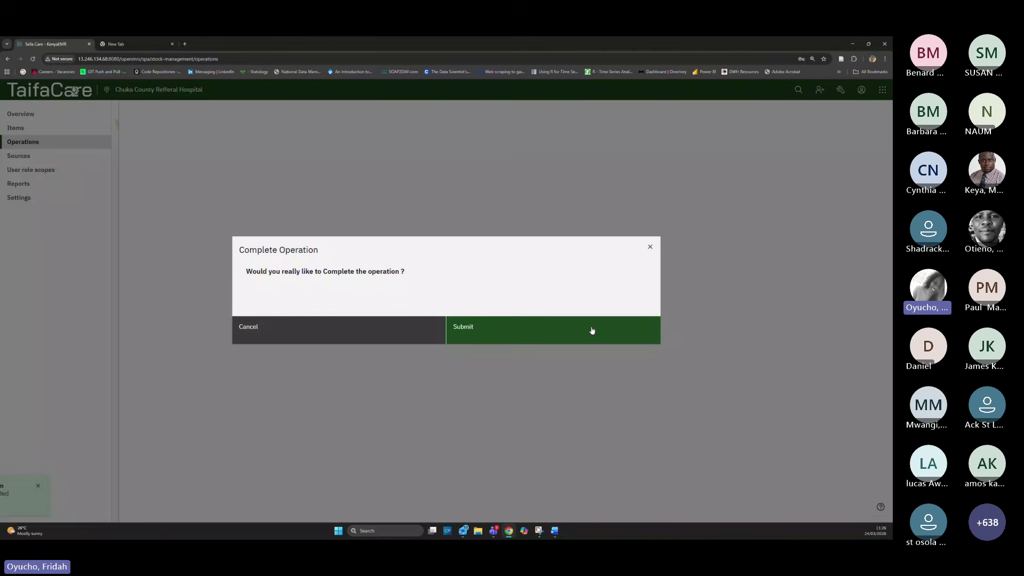
{"action": "left_click", "coordinate": [486, 338]}
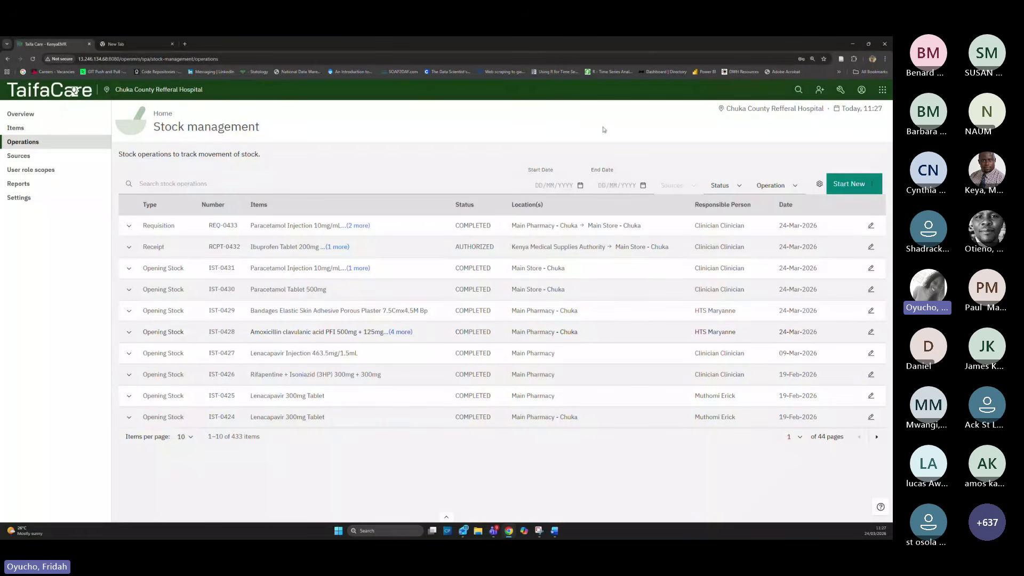
Expand the newly completed requisition and preview its printable requisition and issue voucher without printing
{"action": "left_click", "coordinate": [132, 227]}
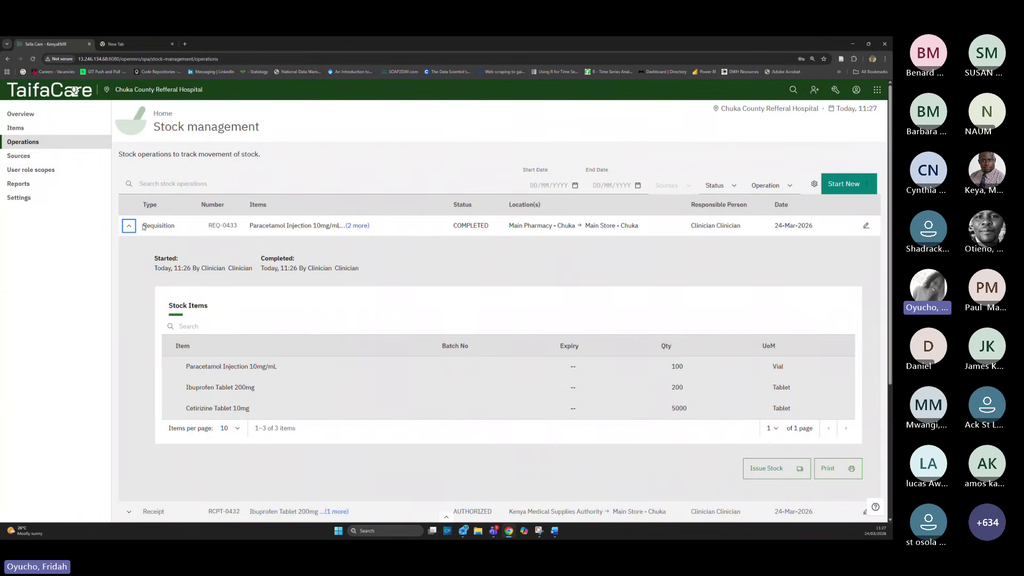
{"action": "left_click_drag", "start_coordinate": [142, 226], "coordinate": [227, 231]}
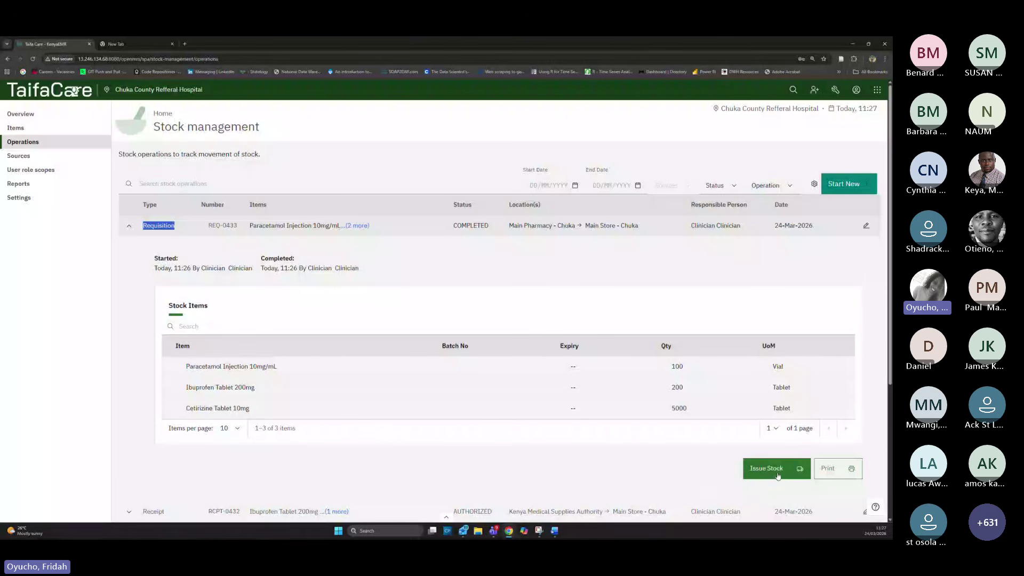
{"action": "left_click", "coordinate": [838, 475]}
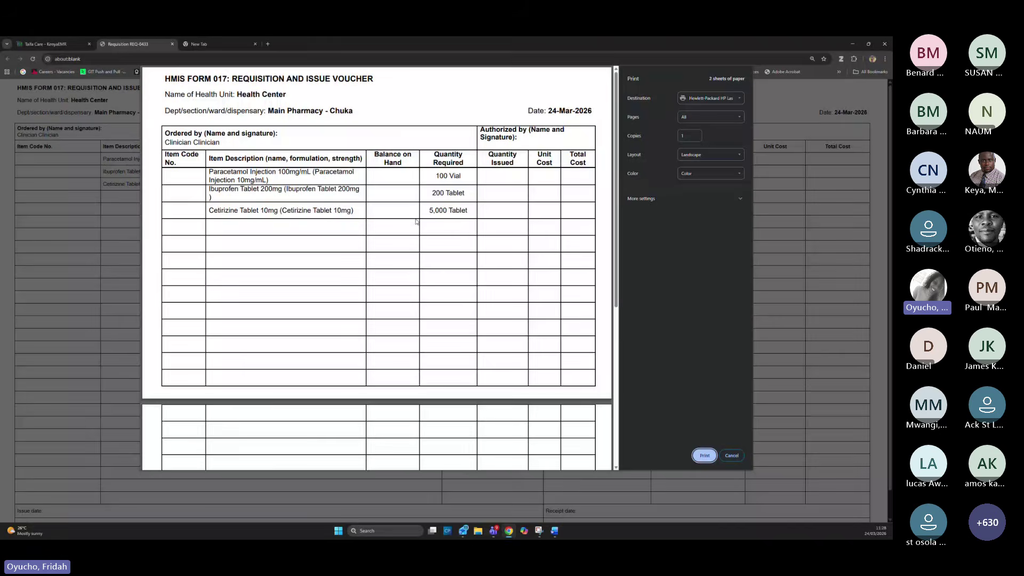
{"action": "left_click", "coordinate": [732, 455]}
Start a stock issue from the requisition, keep the prefilled issue details, and show its stock items in the expanded form
{"action": "left_click", "coordinate": [763, 468]}
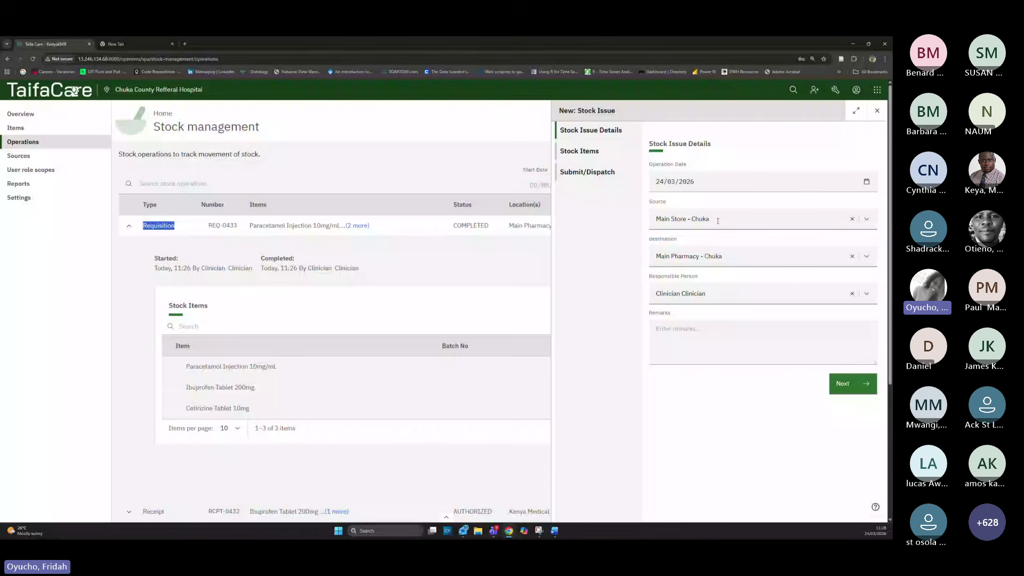
{"action": "left_click", "coordinate": [845, 380]}
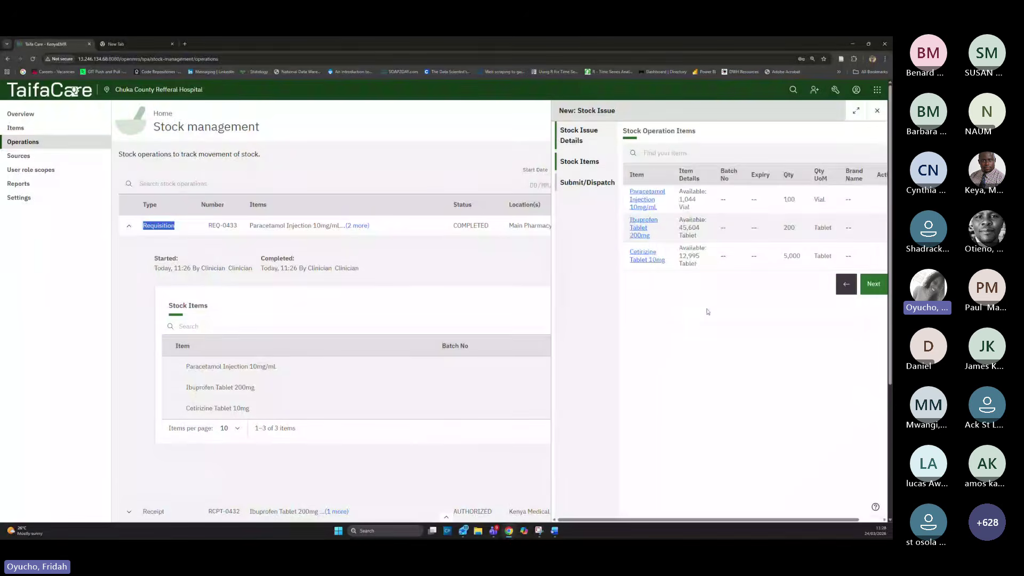
{"action": "left_click", "coordinate": [856, 110]}
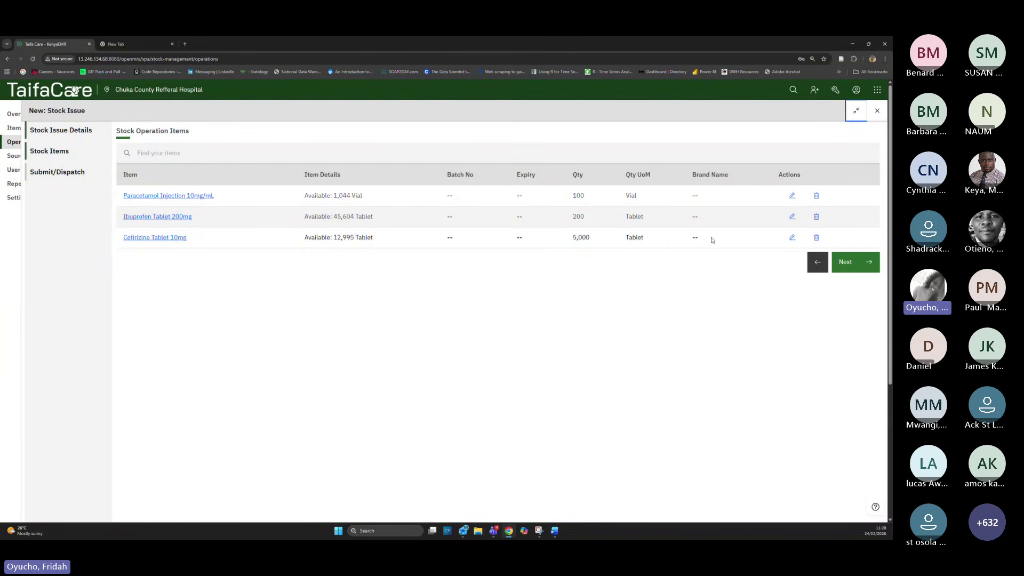
{"action": "left_click", "coordinate": [793, 196]}
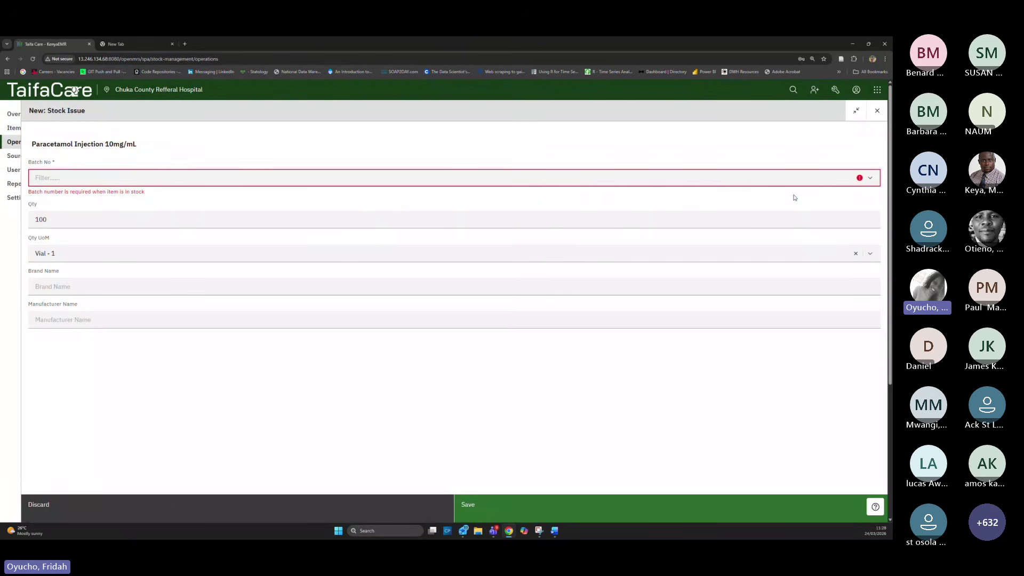
{"action": "left_click", "coordinate": [33, 176]}
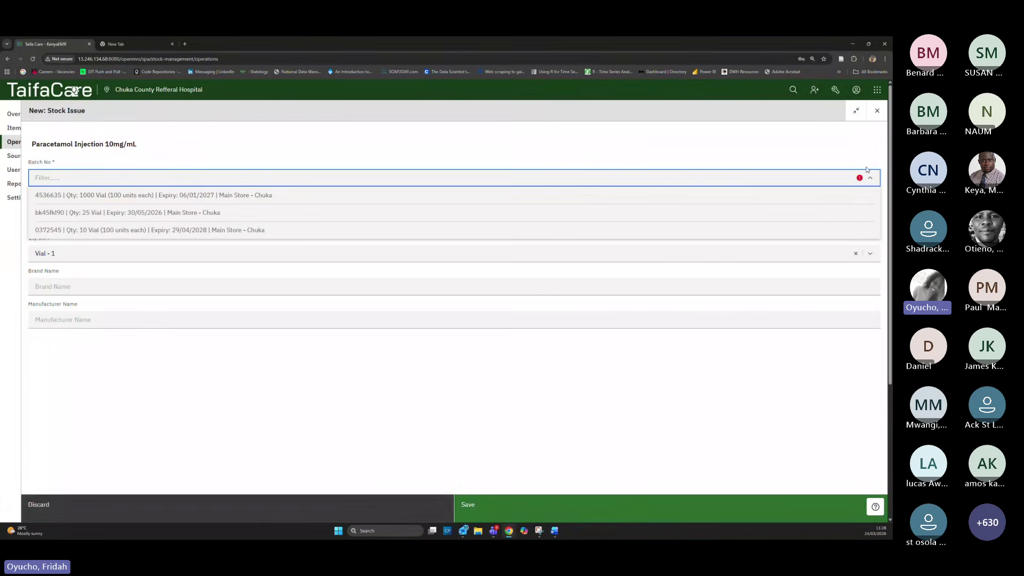
{"action": "left_click", "coordinate": [254, 522]}
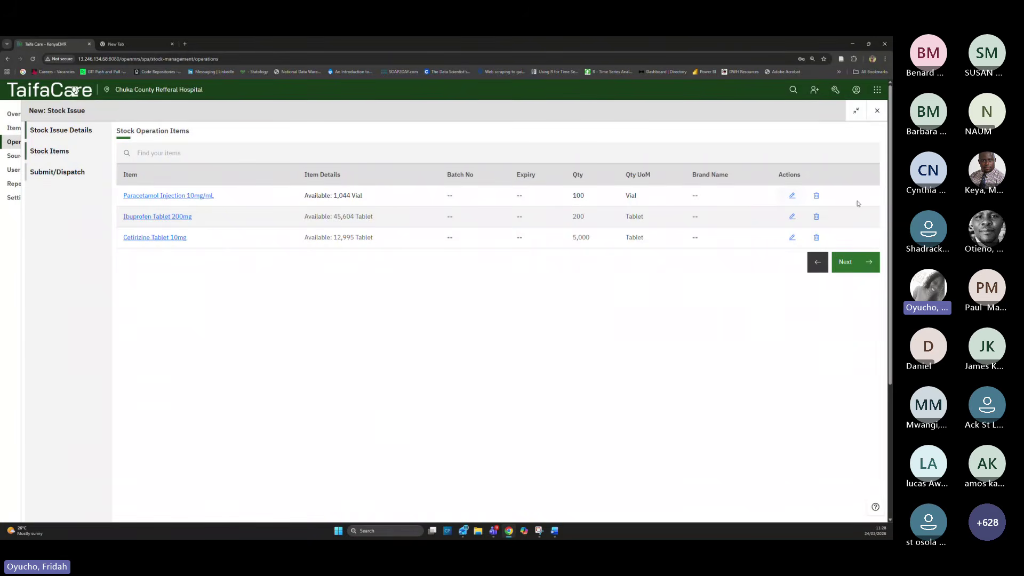
Assign batch 4536635, brand Panadol and manufacturer Johnson & Johnson to Paracetamol Injection 10mg/mL and save the item
{"action": "left_click", "coordinate": [792, 195]}
{"action": "left_click", "coordinate": [143, 177]}
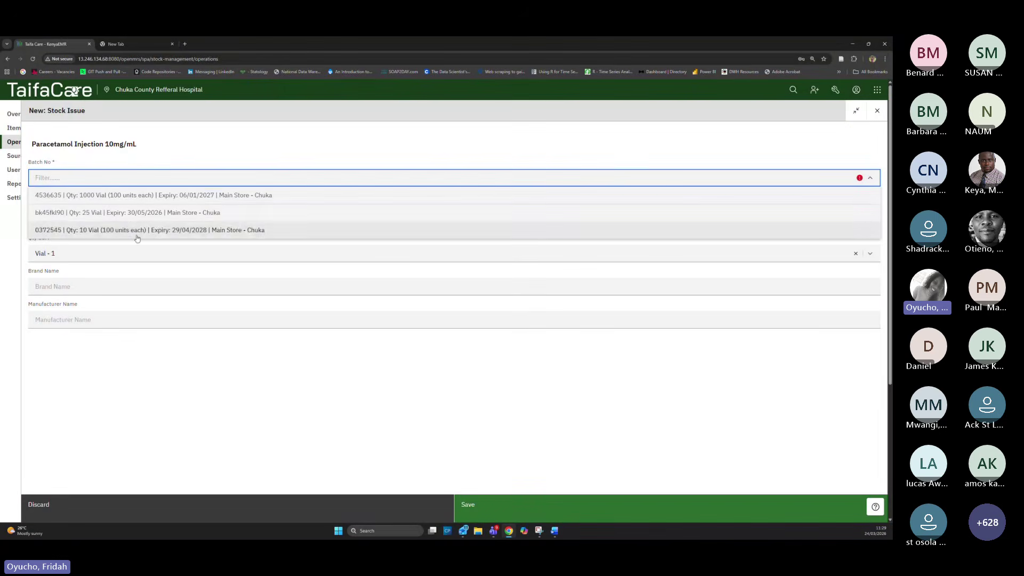
{"action": "left_click", "coordinate": [87, 196]}
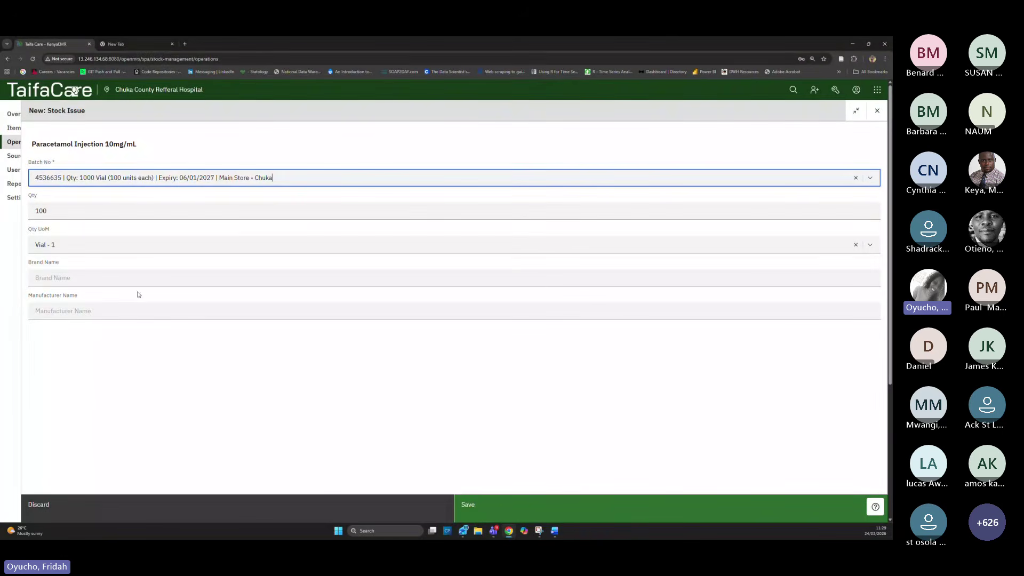
{"action": "left_click", "coordinate": [64, 278]}
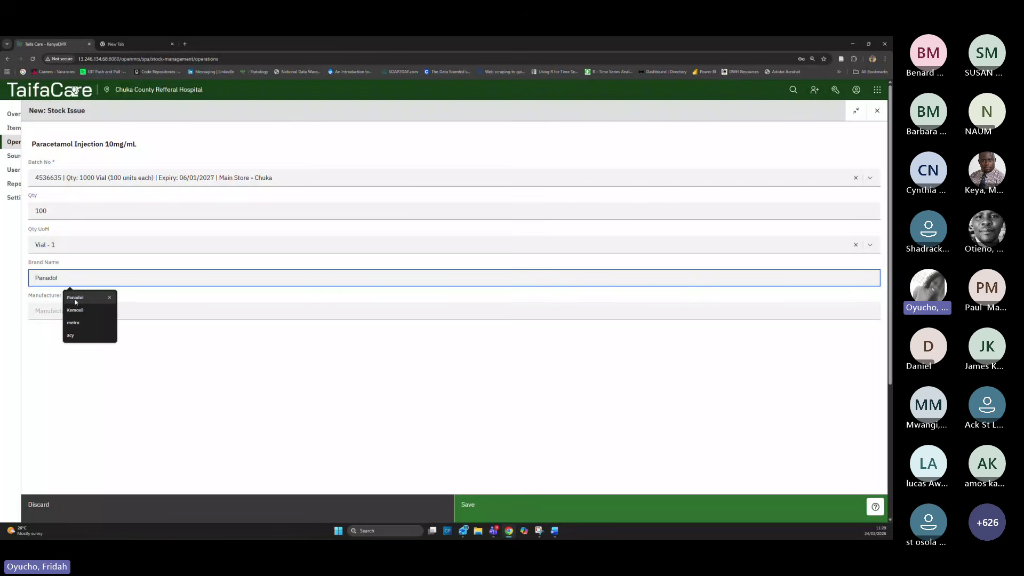
{"action": "left_click", "coordinate": [76, 301]}
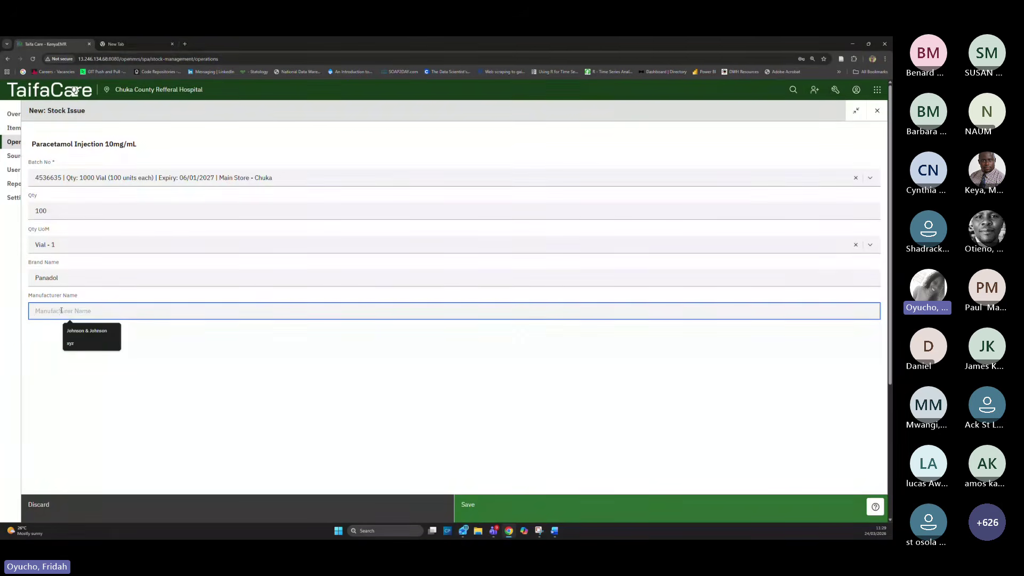
{"action": "left_click", "coordinate": [78, 333]}
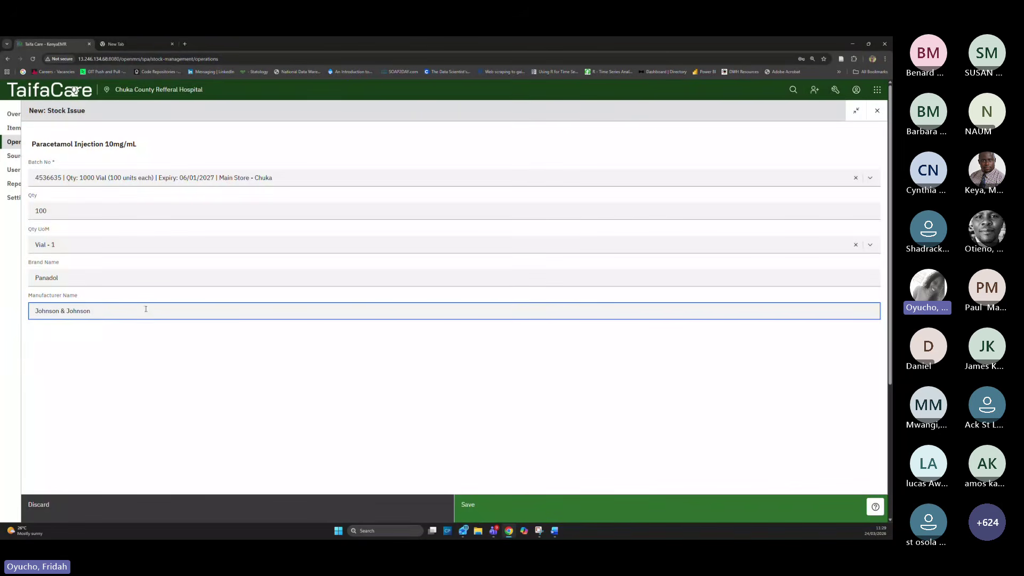
{"action": "left_click", "coordinate": [480, 506]}
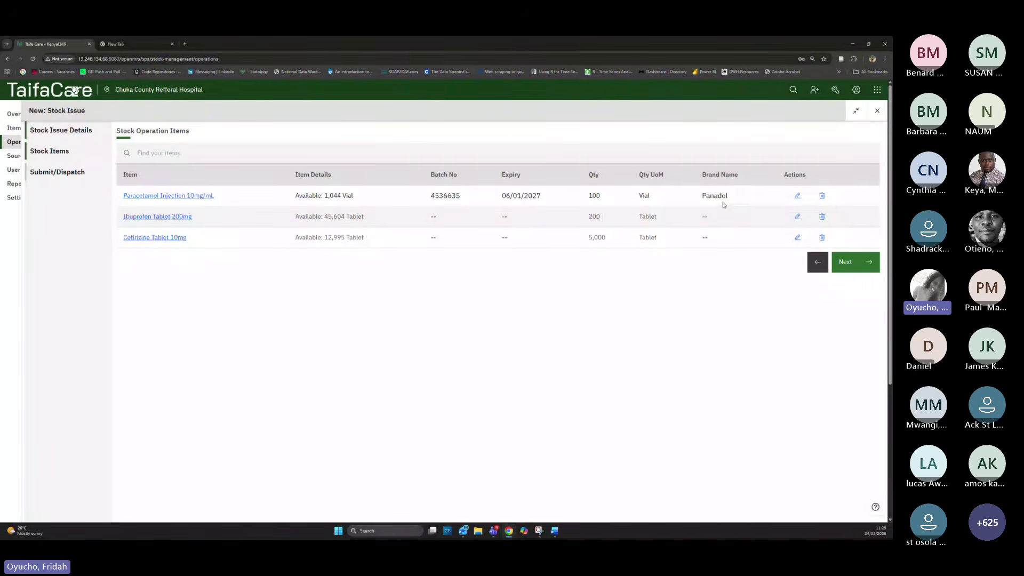
Assign batch 3427 to Ibuprofen Tablet 200mg in the stock issue and save the item
{"action": "left_click", "coordinate": [798, 217]}
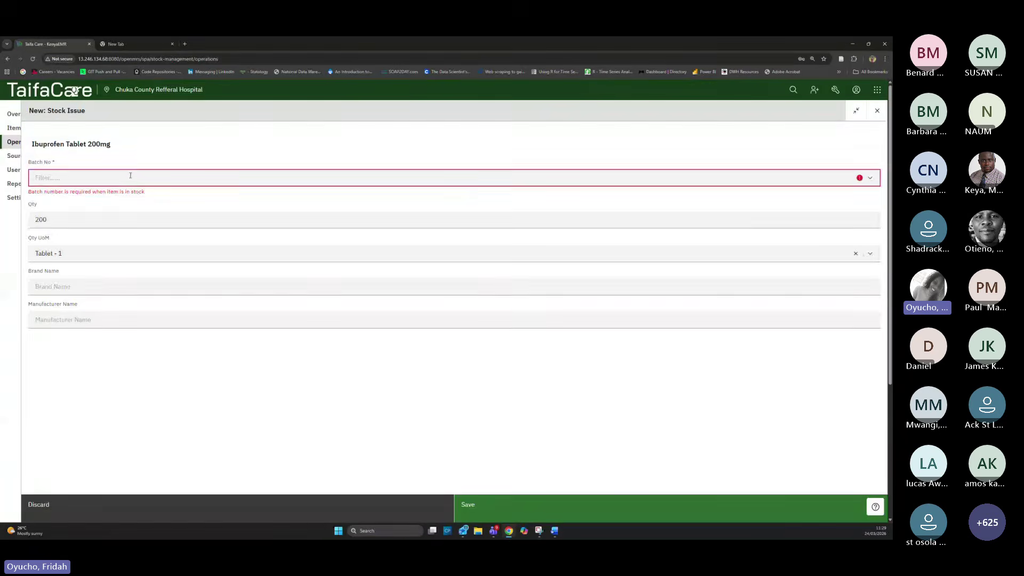
{"action": "left_click", "coordinate": [130, 175]}
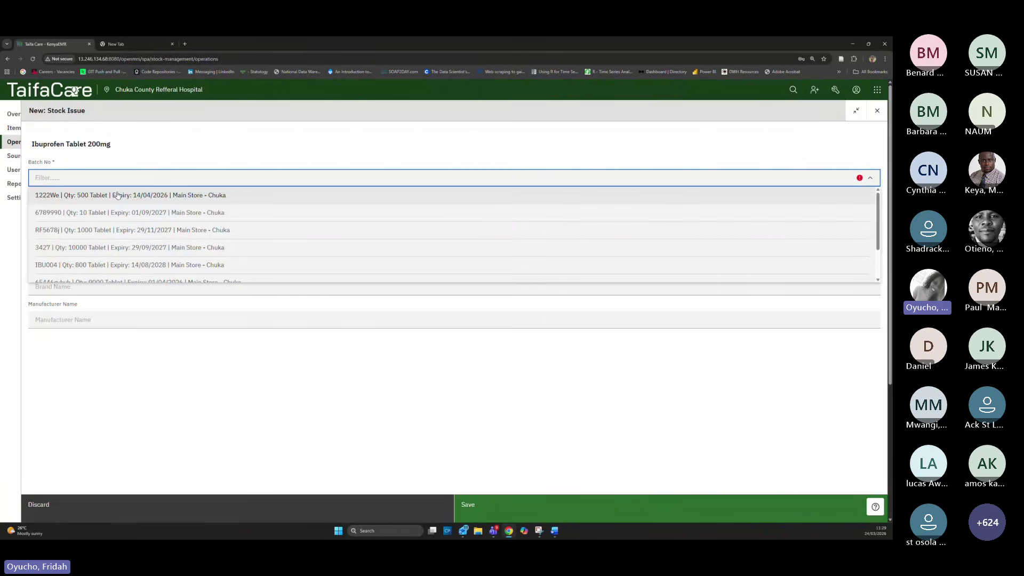
{"action": "left_click", "coordinate": [96, 248]}
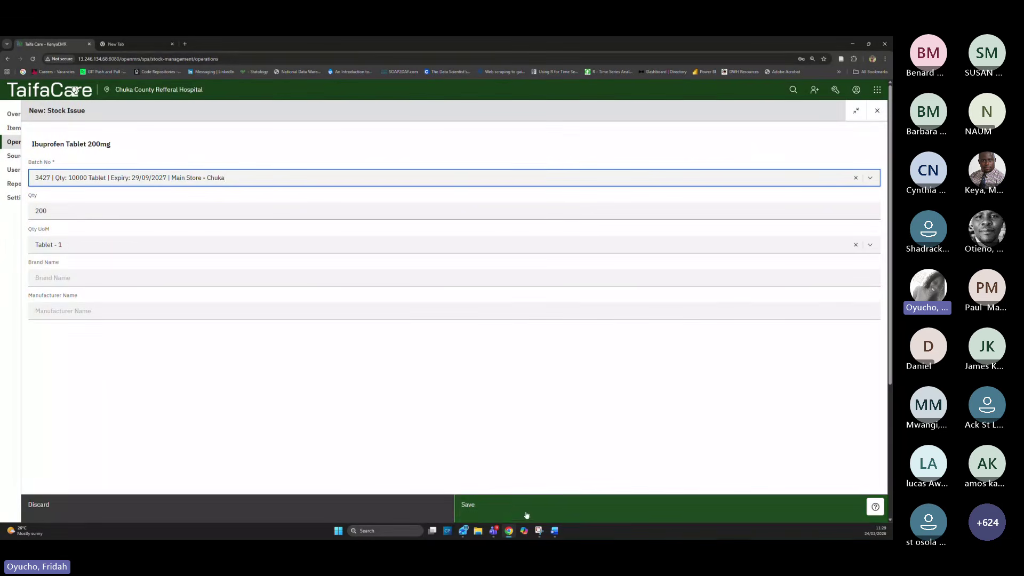
{"action": "left_click", "coordinate": [507, 510]}
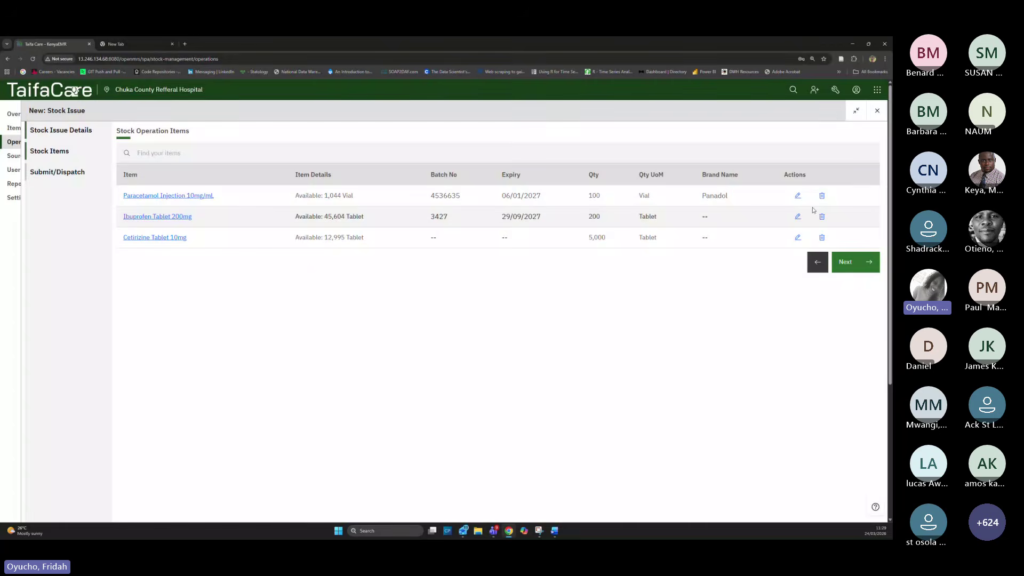
Add brand Kemoxil and manufacturer Johnson & Johnson to the Ibuprofen Tablet 200mg item and save it
{"action": "left_click", "coordinate": [797, 216]}
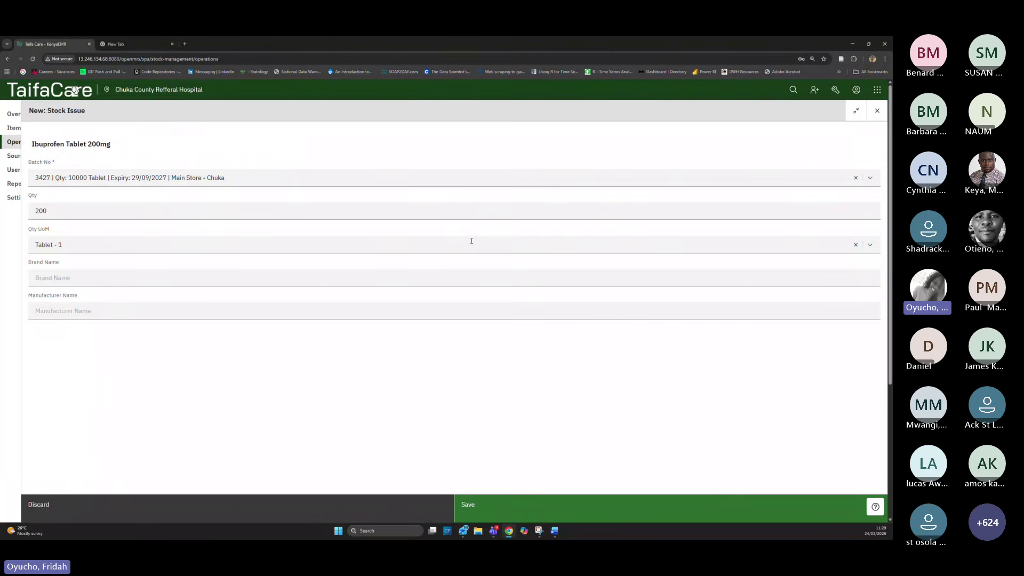
{"action": "left_click", "coordinate": [74, 279]}
{"action": "left_click", "coordinate": [79, 311]}
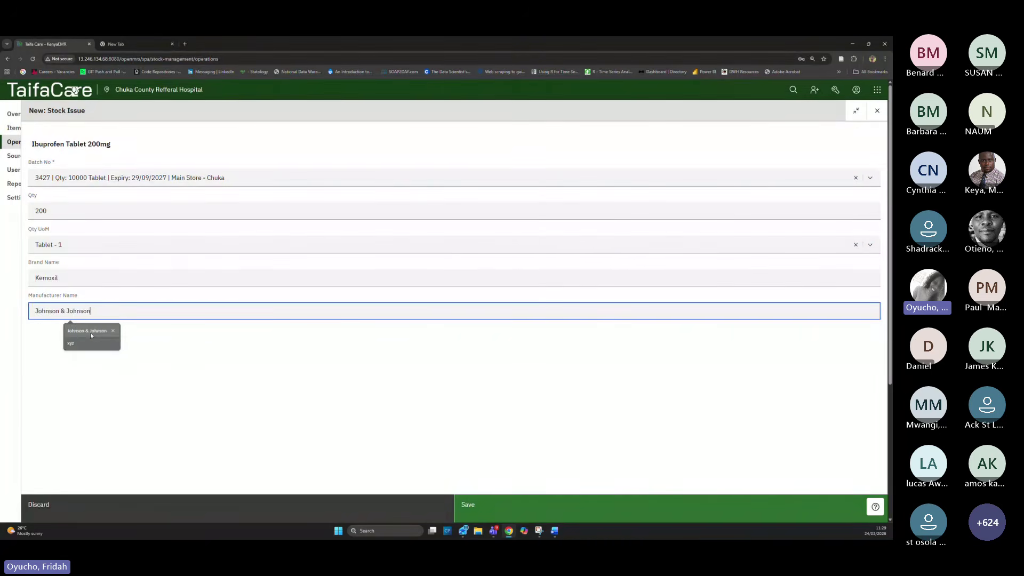
{"action": "left_click", "coordinate": [503, 508]}
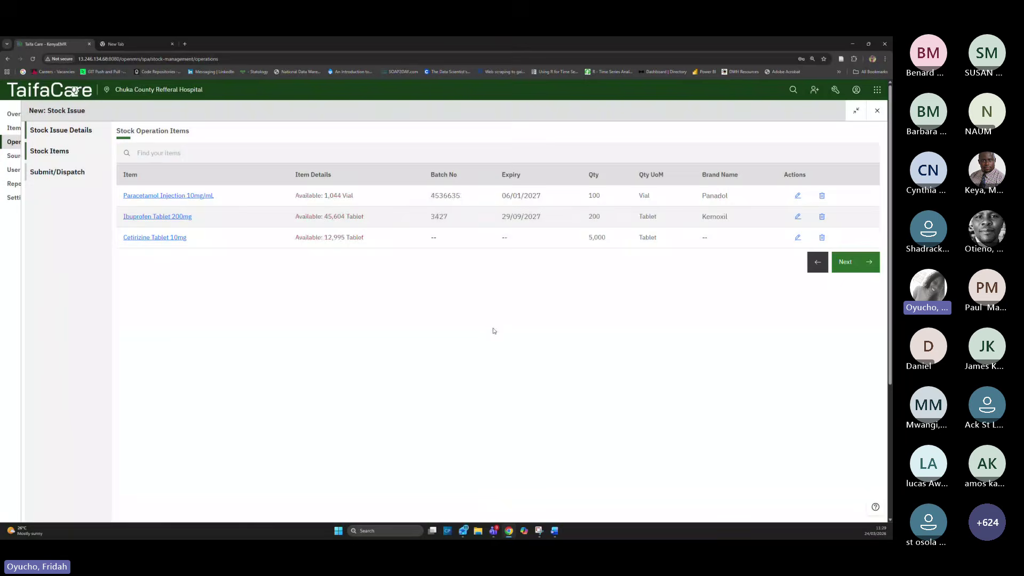
Assign batch 567823, brand Kemoxil and manufacturer Johnson & Johnson to Cetirizine Tablet 10mg in the stock issue and save the item
{"action": "left_click", "coordinate": [798, 238]}
{"action": "left_click", "coordinate": [142, 173]}
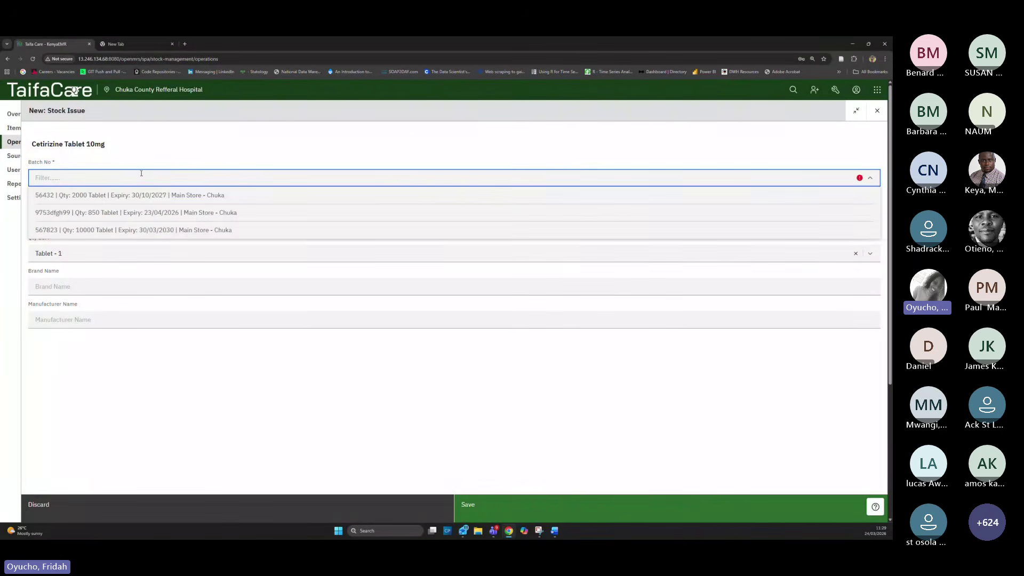
{"action": "left_click", "coordinate": [113, 230]}
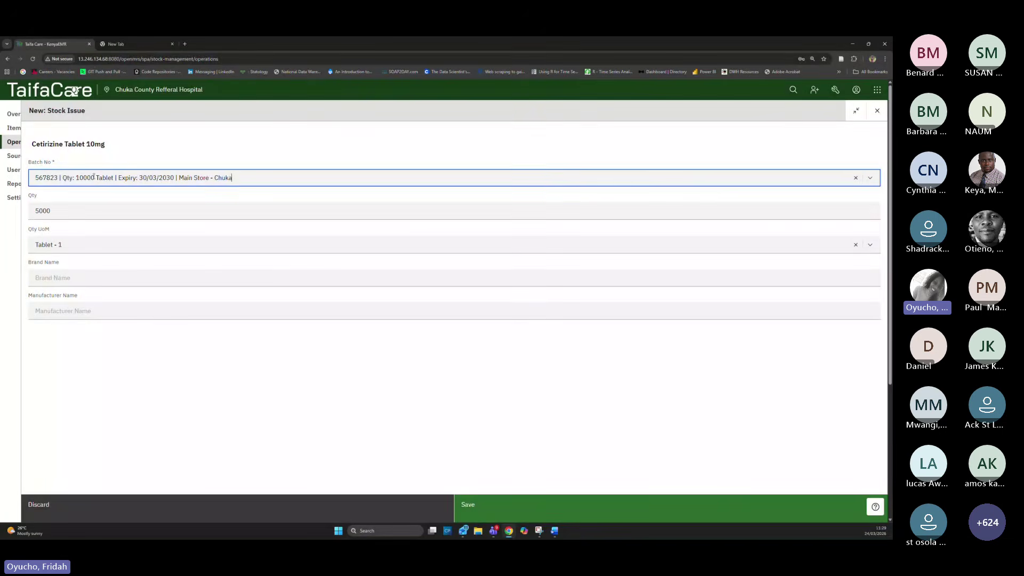
{"action": "left_click", "coordinate": [68, 275]}
{"action": "left_click", "coordinate": [83, 312]}
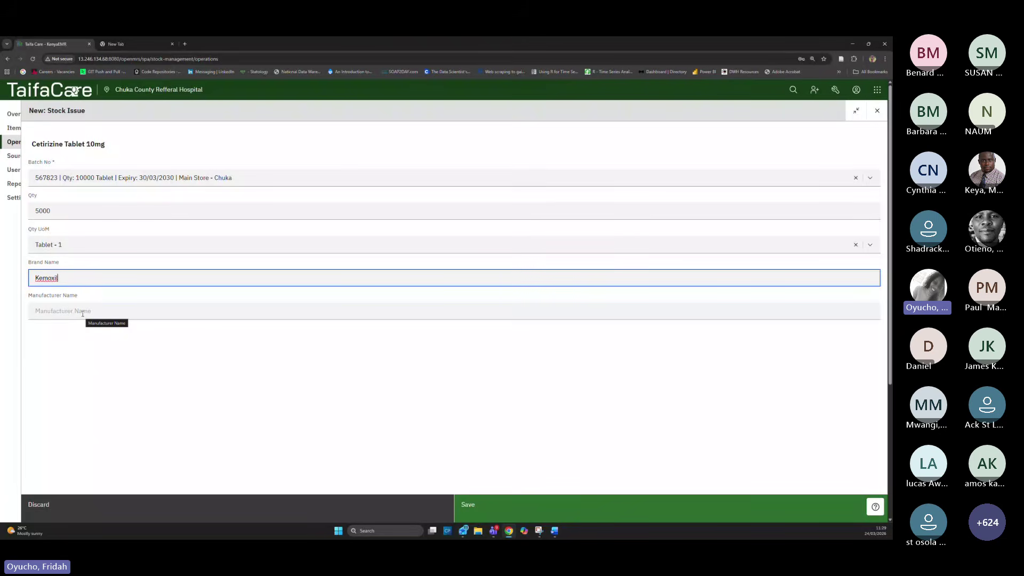
{"action": "left_click", "coordinate": [71, 312]}
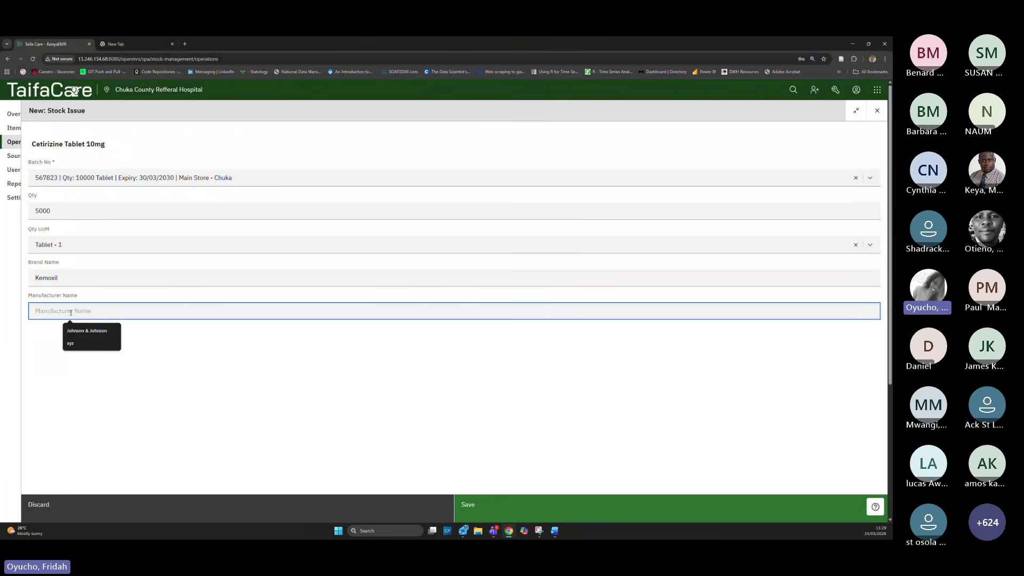
{"action": "left_click", "coordinate": [80, 333]}
{"action": "left_click", "coordinate": [491, 508]}
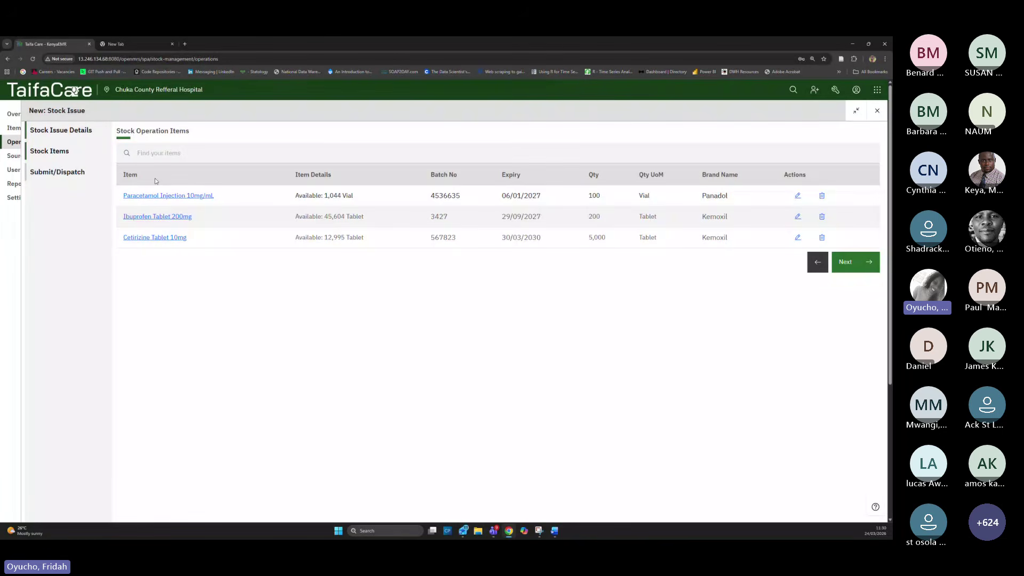
Mark the stock issue as not requiring approval, dispatch it and confirm the dispatch
{"action": "left_click", "coordinate": [855, 264]}
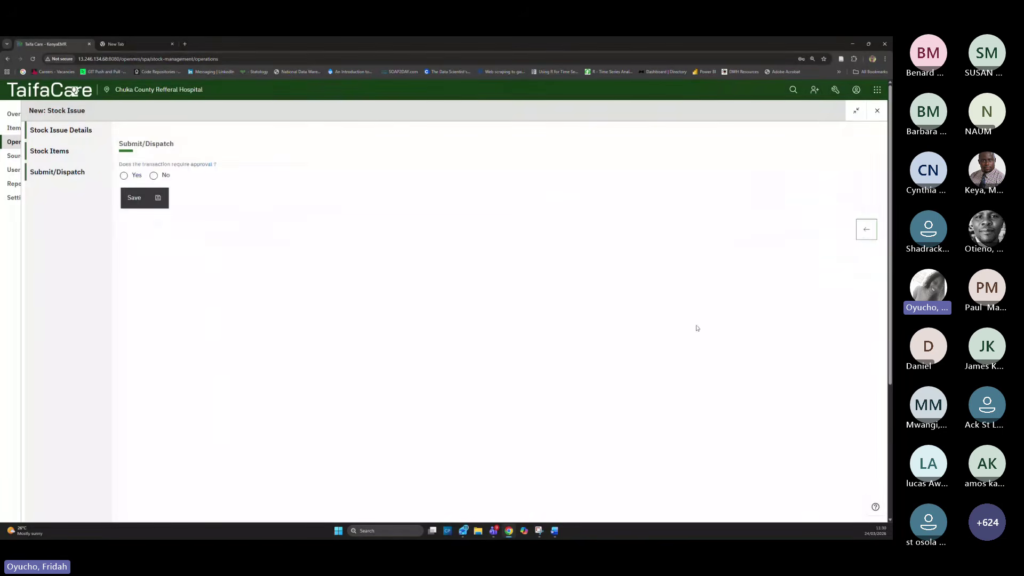
{"action": "left_click", "coordinate": [153, 177]}
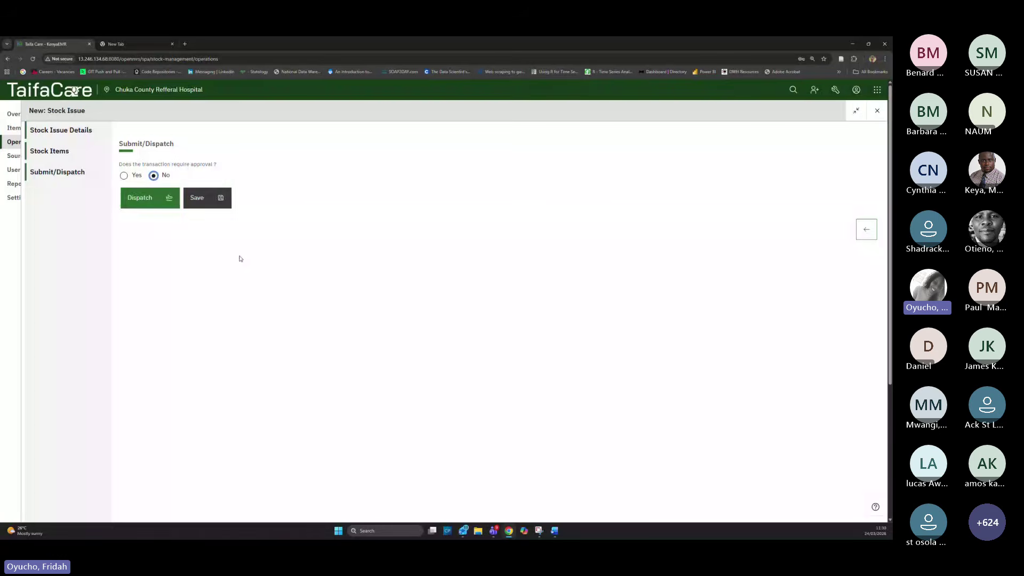
{"action": "left_click", "coordinate": [142, 202]}
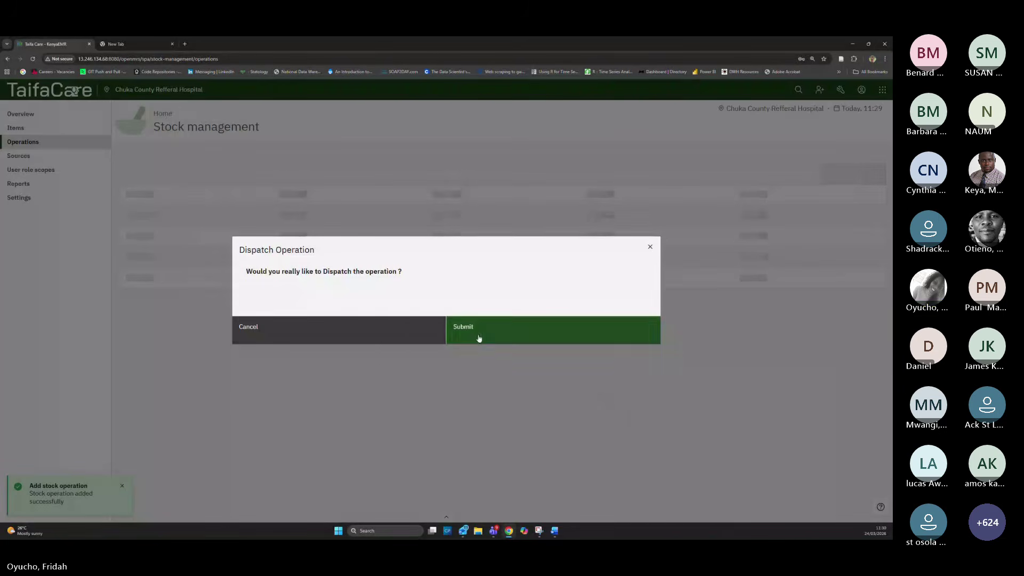
{"action": "left_click", "coordinate": [478, 337]}
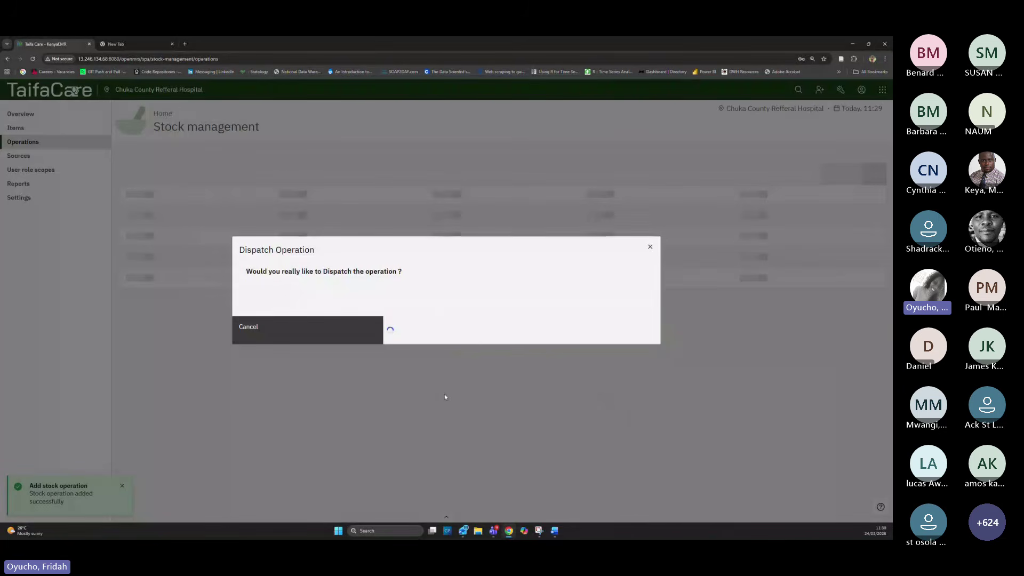
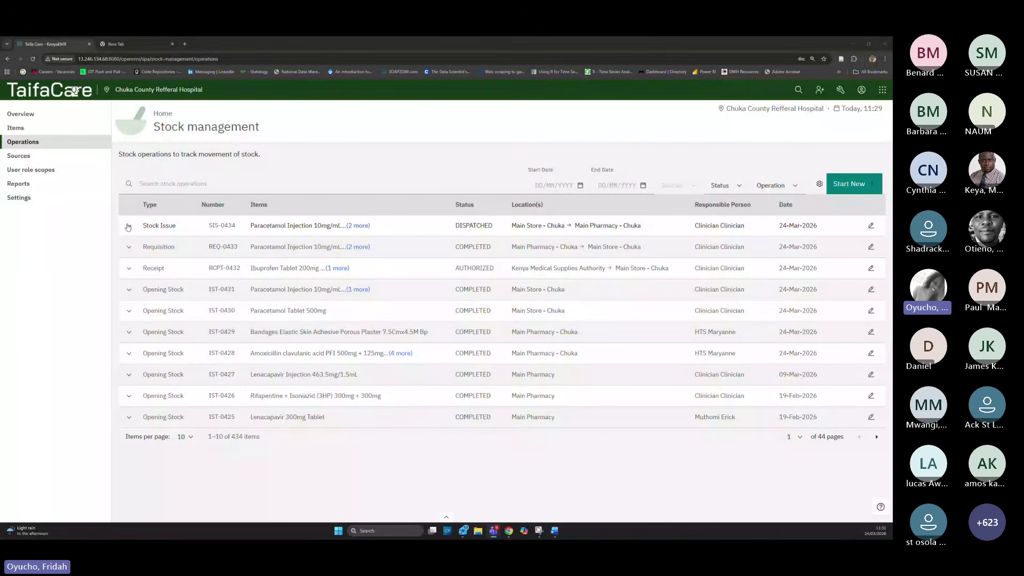
Review the stock items of the dispatched issue from Main Store - Chuka, complete the dispatch and confirm it
{"action": "left_click", "coordinate": [128, 225]}
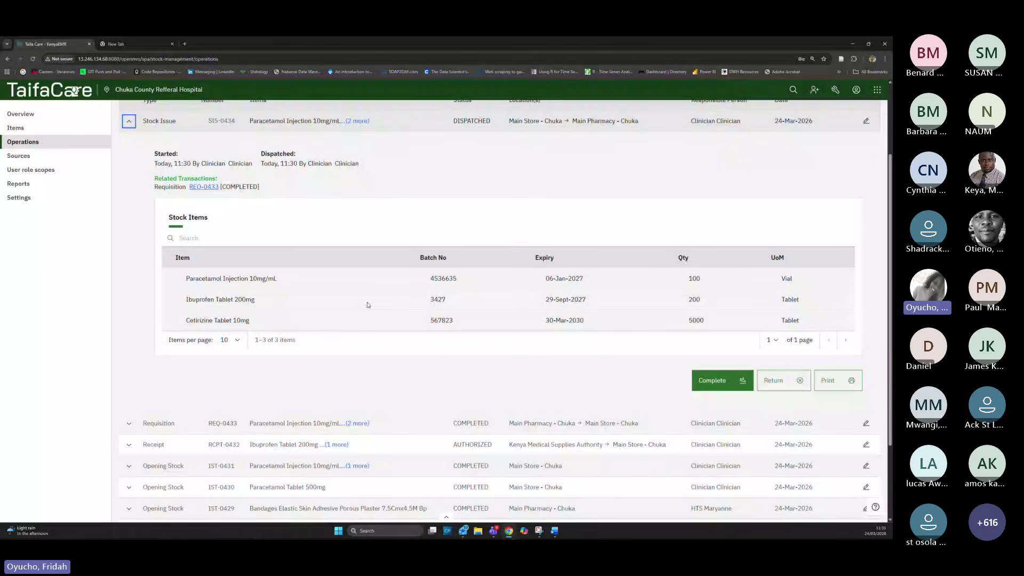
{"action": "left_click", "coordinate": [128, 121]}
{"action": "left_click", "coordinate": [129, 226]}
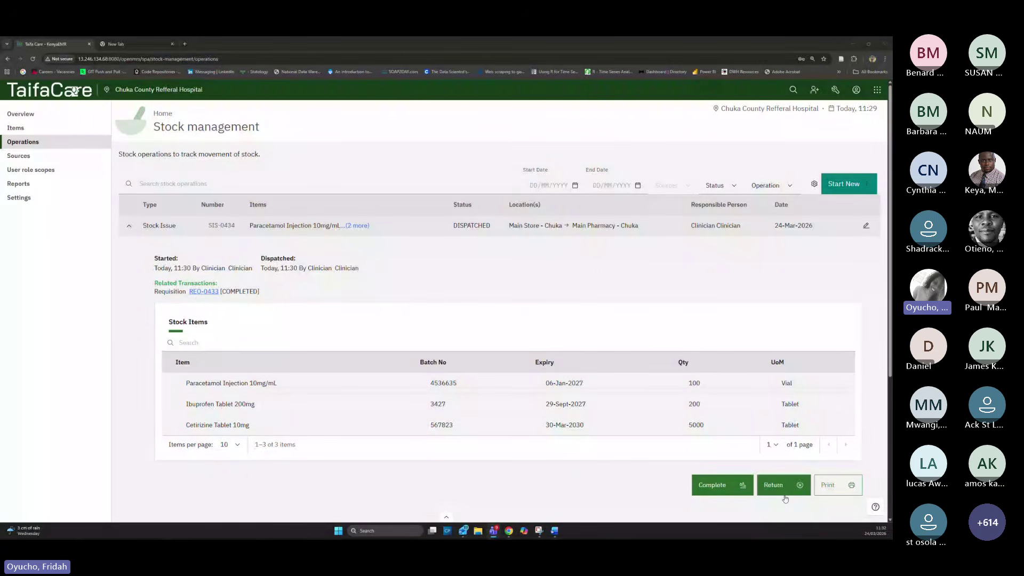
{"action": "left_click", "coordinate": [715, 485]}
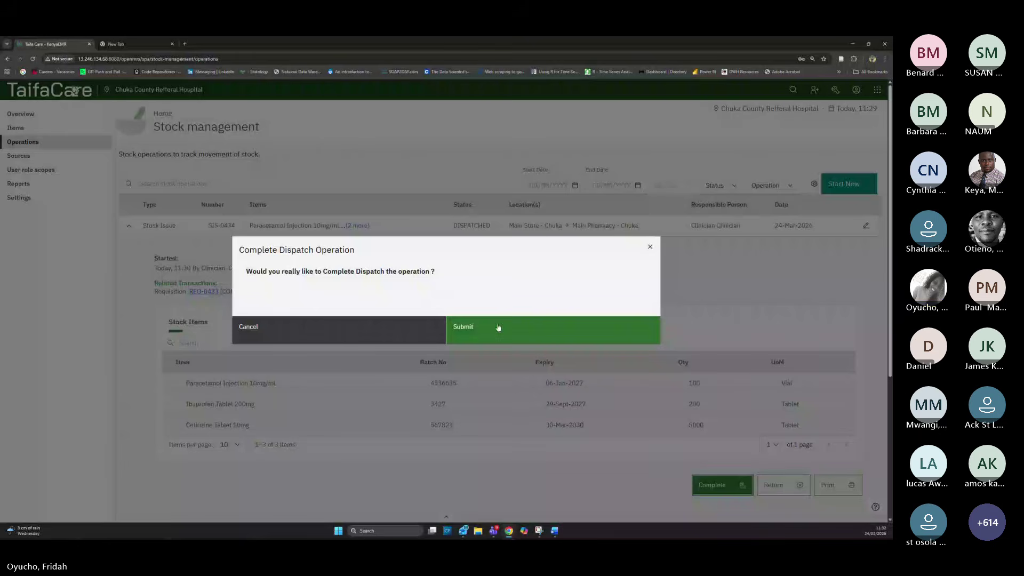
{"action": "left_click", "coordinate": [476, 329]}
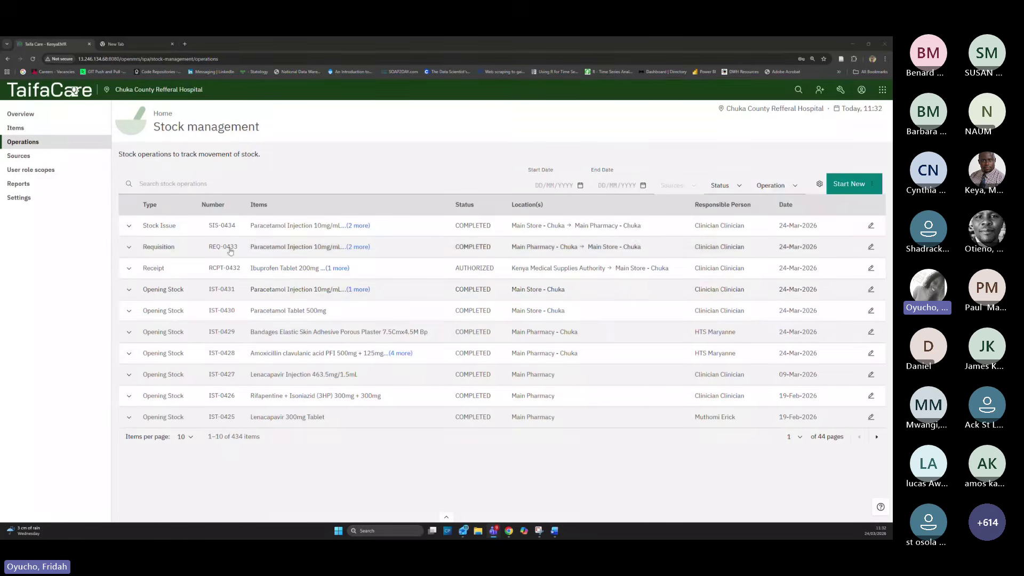
Preview the printable requisition and issue voucher for the completed stock issue, and leave the preview without printing
{"action": "left_click", "coordinate": [129, 226]}
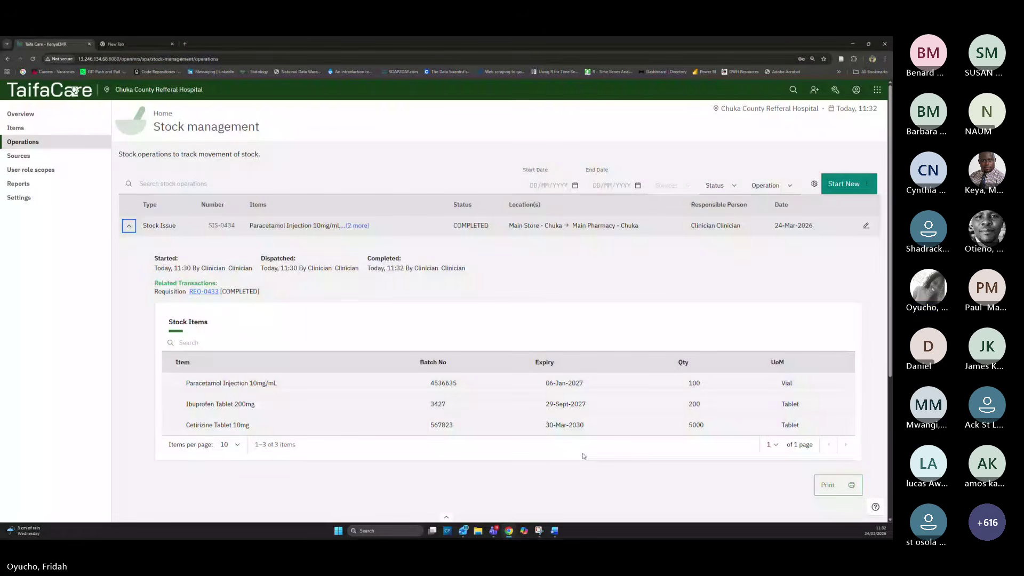
{"action": "left_click", "coordinate": [830, 494]}
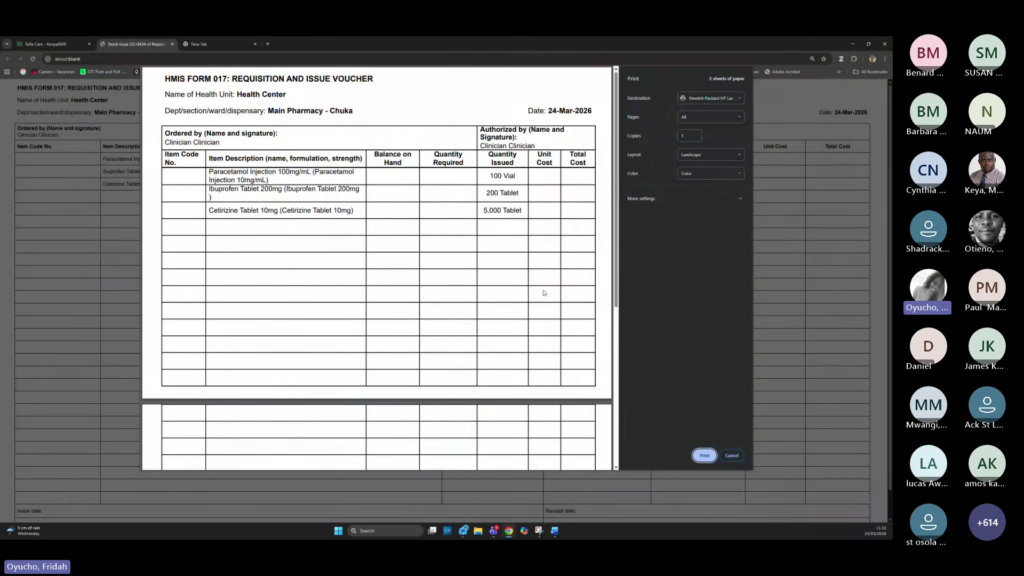
{"action": "left_click", "coordinate": [738, 457]}
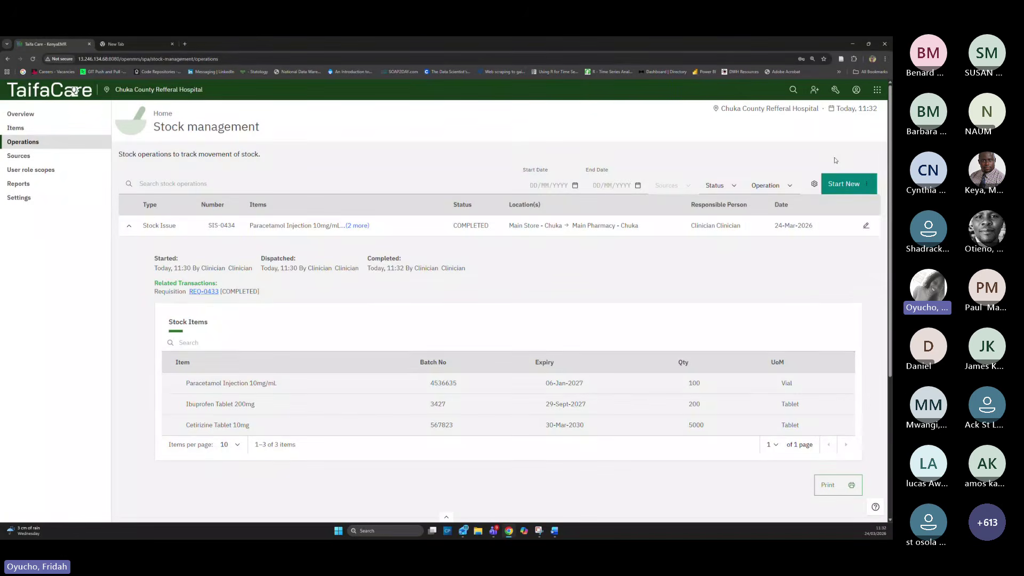
{"action": "left_click", "coordinate": [848, 184]}
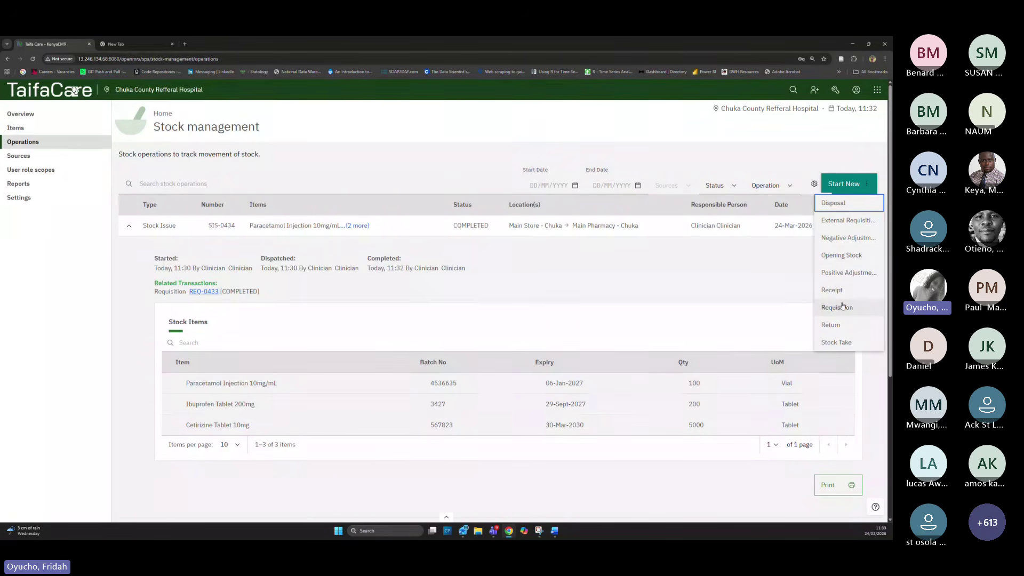
{"action": "left_click", "coordinate": [841, 226]}
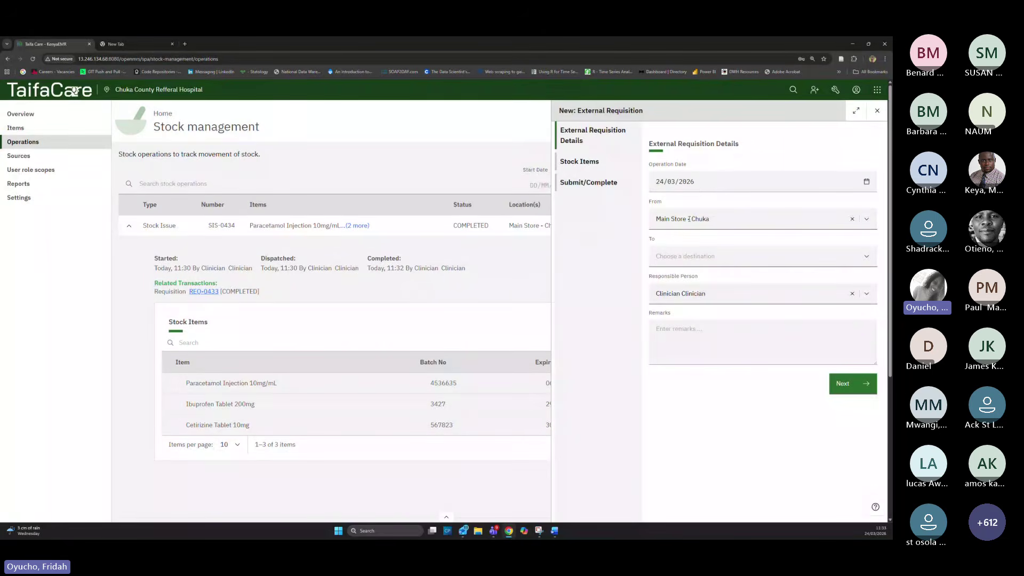
{"action": "left_click", "coordinate": [691, 256]}
{"action": "left_click", "coordinate": [696, 280]}
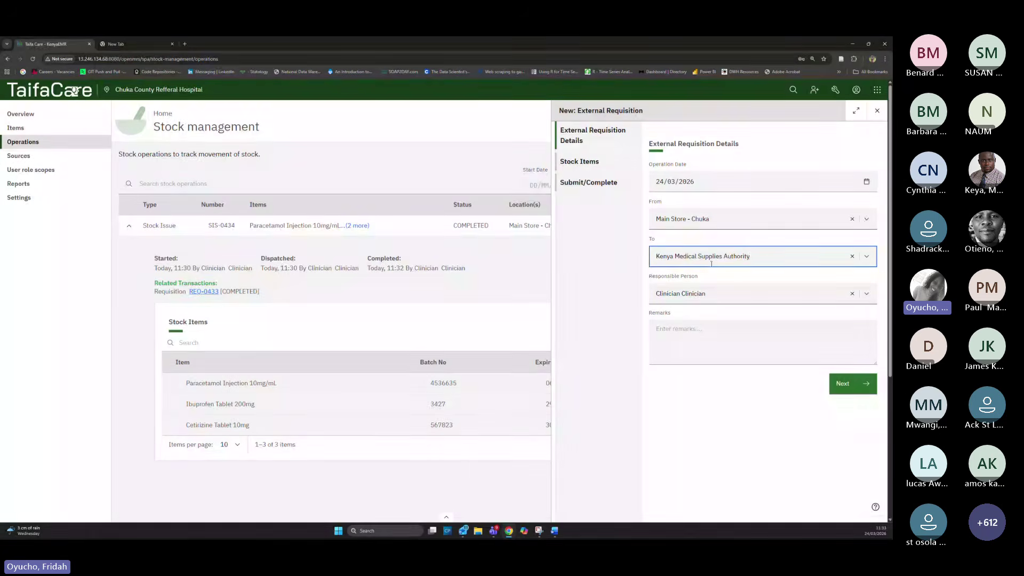
{"action": "left_click", "coordinate": [866, 256]}
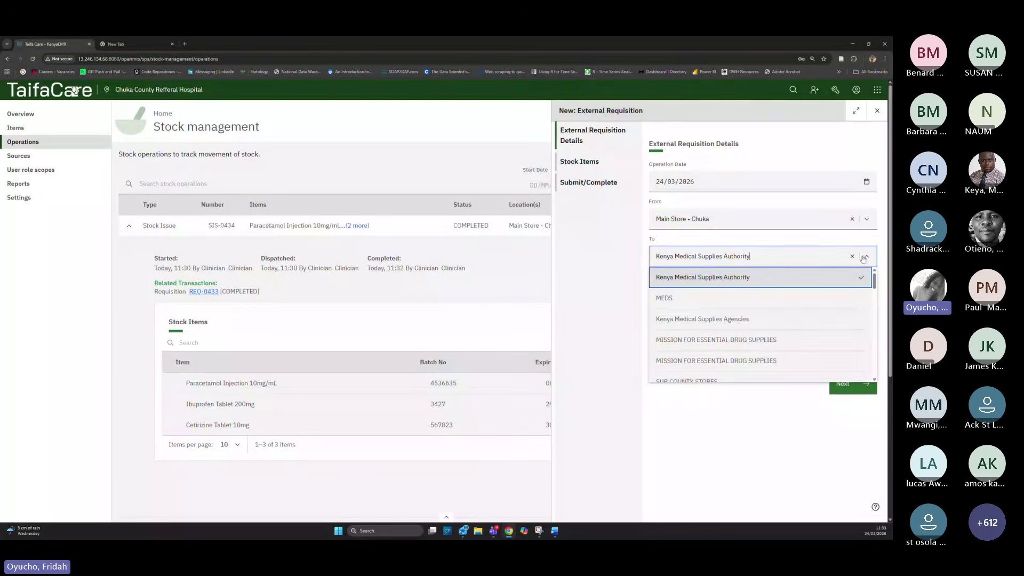
{"action": "left_click", "coordinate": [719, 320]}
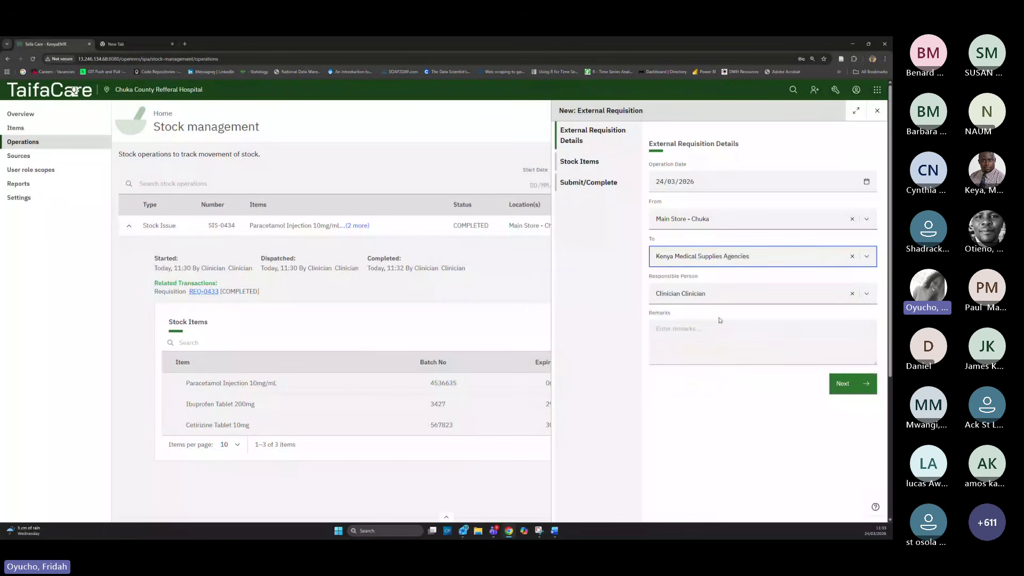
{"action": "left_click", "coordinate": [853, 383]}
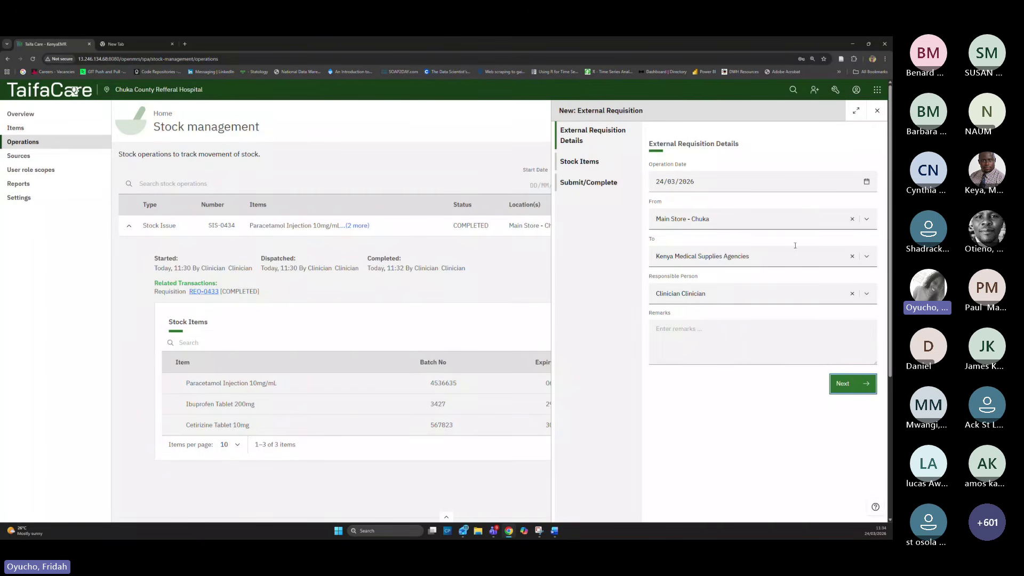
{"action": "left_click", "coordinate": [878, 111]}
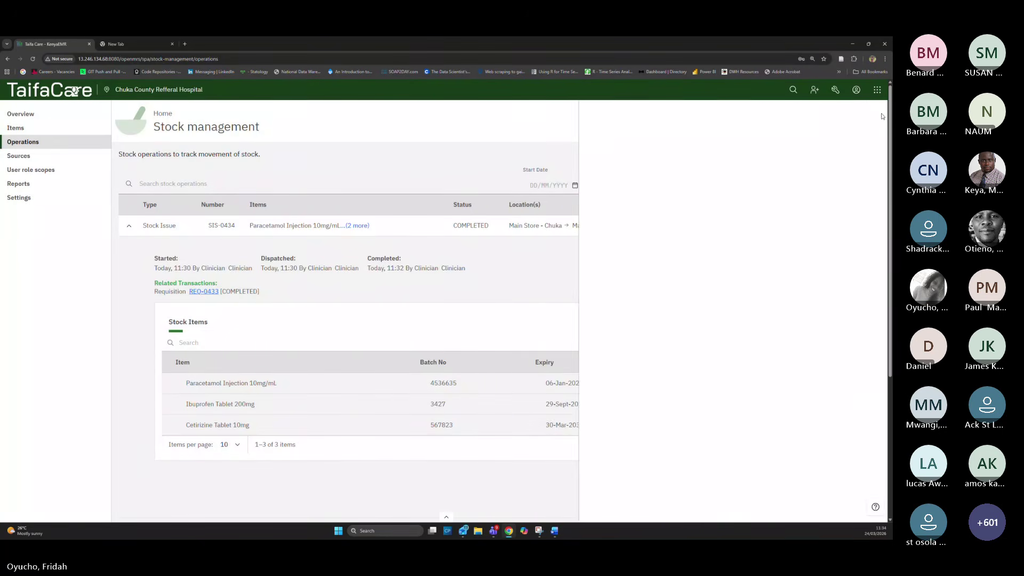
Start a negative adjustment for Main Store - Chuka with the reason Medication given to other facilities, and proceed to its stock items
{"action": "left_click", "coordinate": [867, 187]}
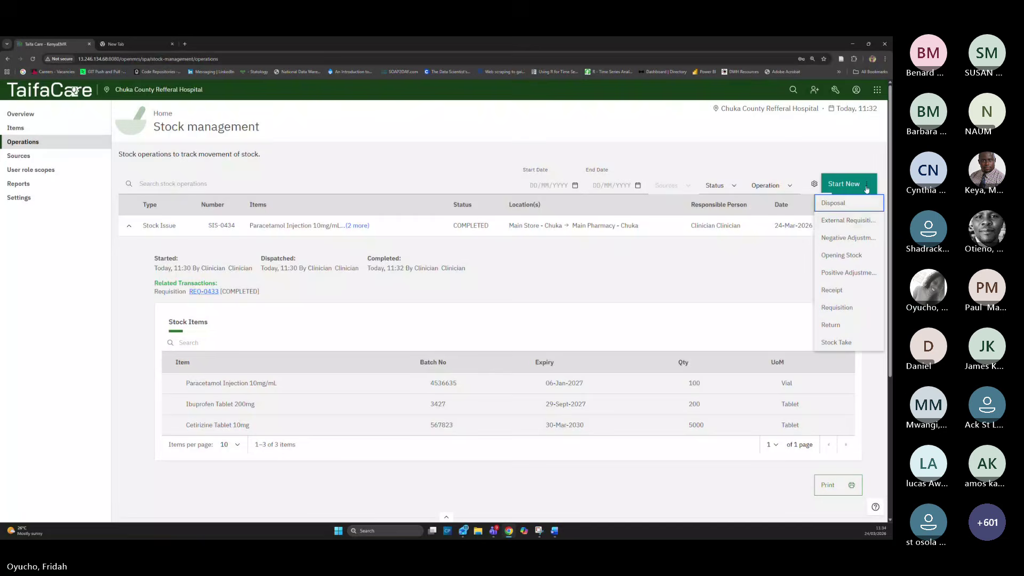
{"action": "left_click", "coordinate": [840, 241]}
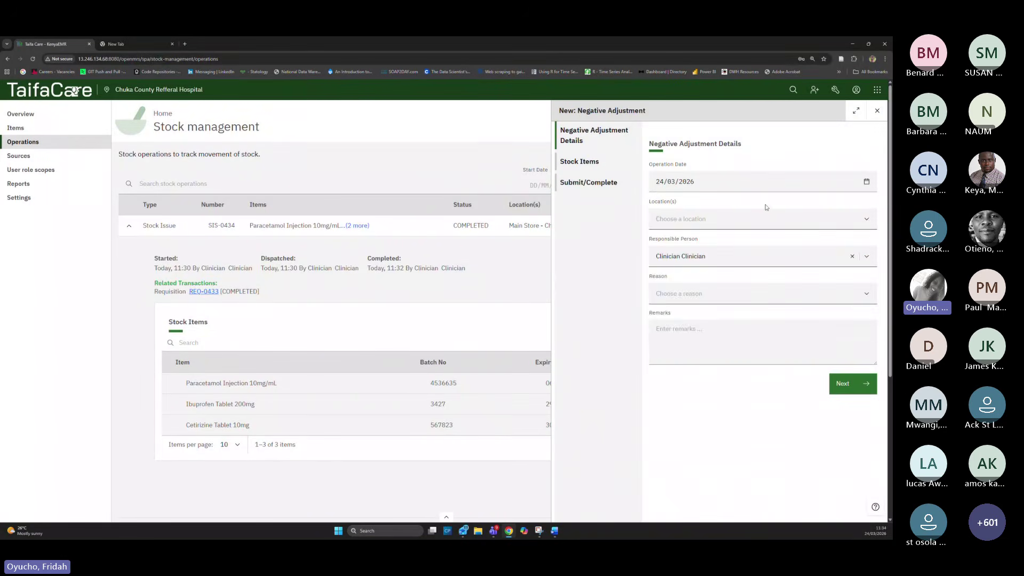
{"action": "left_click", "coordinate": [675, 216]}
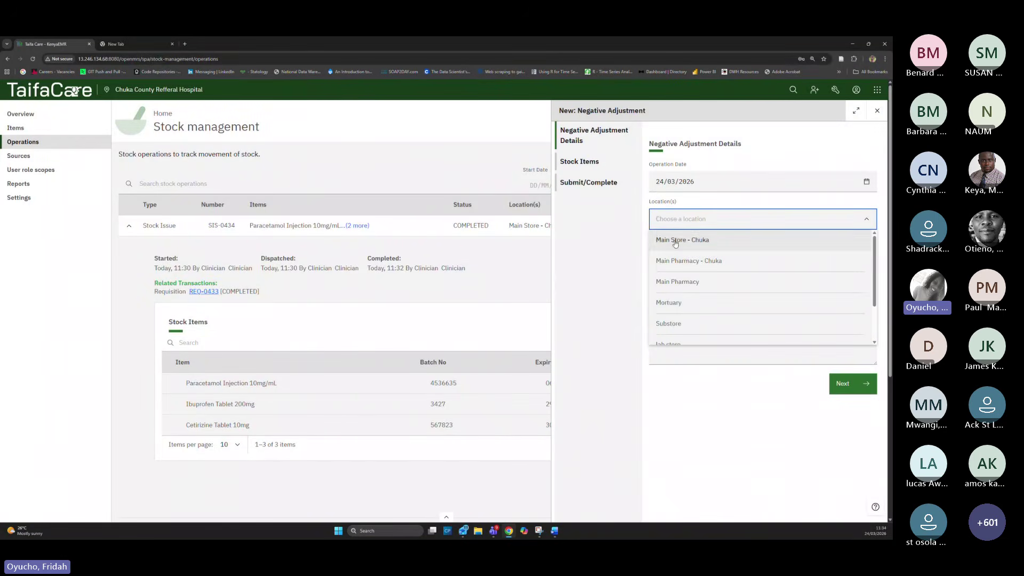
{"action": "left_click", "coordinate": [678, 236]}
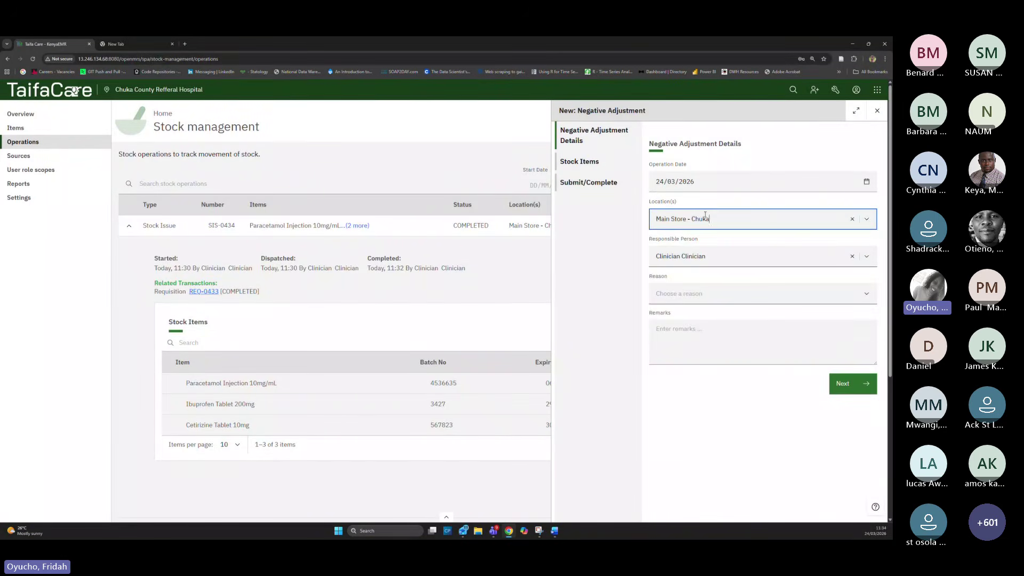
{"action": "left_click", "coordinate": [726, 298]}
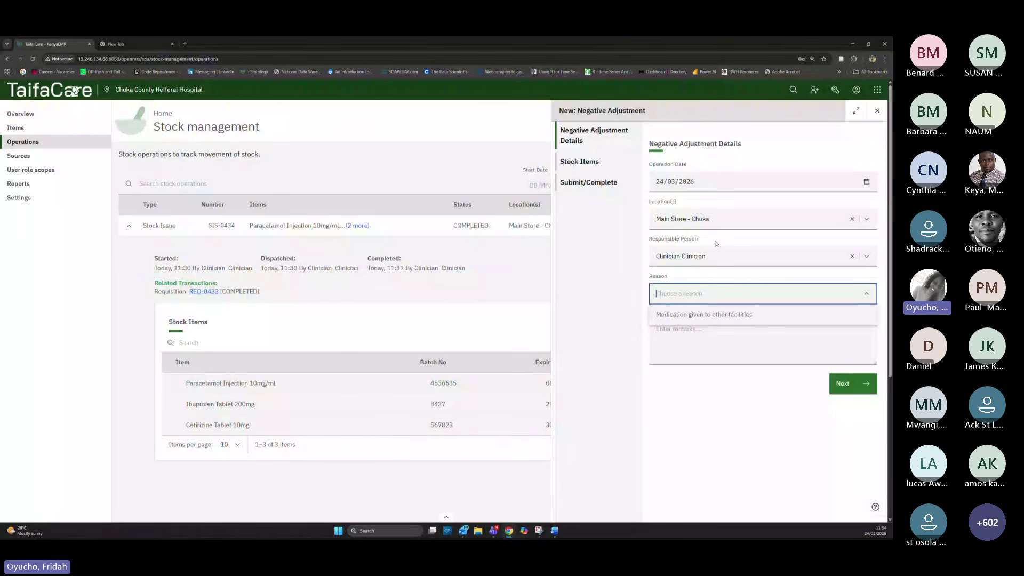
{"action": "left_click", "coordinate": [689, 314]}
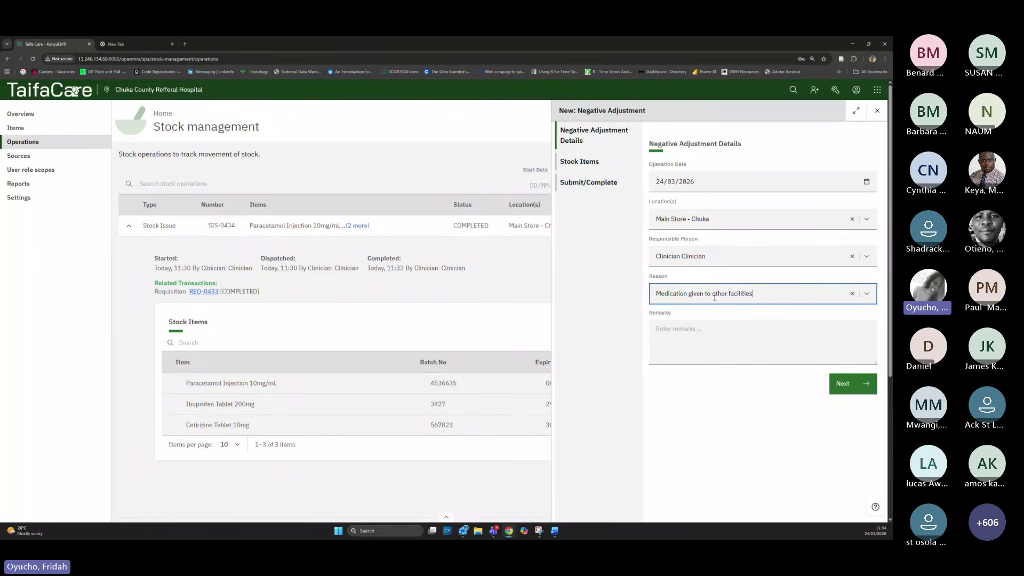
{"action": "left_click", "coordinate": [853, 383]}
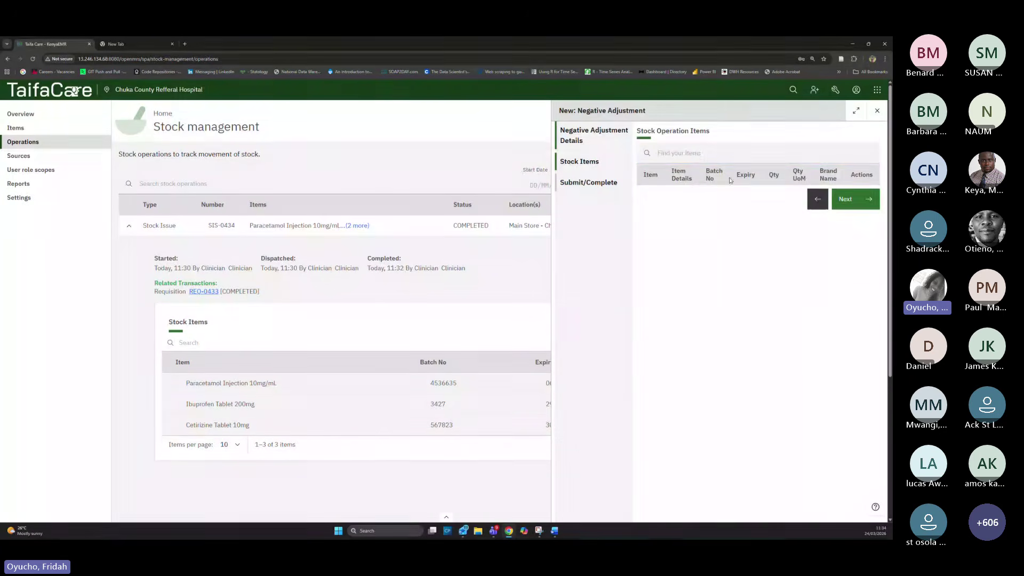
Add Paracetamol Tablet 500mg from the Main Pharmacy - Chuka batch BHTYRE24 to the negative adjustment, with a quantity of 200 tablets
{"action": "left_click", "coordinate": [699, 154]}
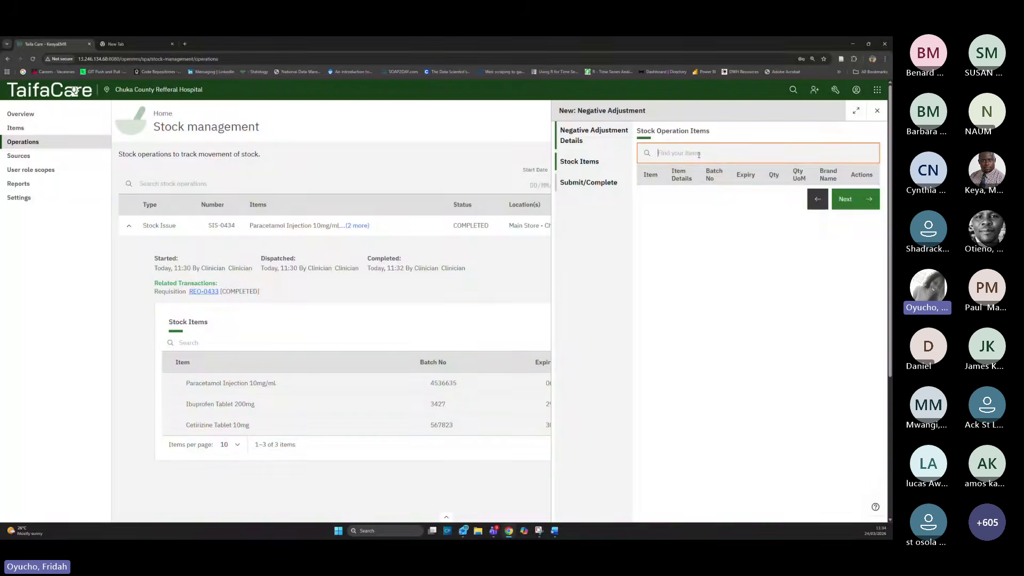
{"action": "type", "text": "paracet"}
{"action": "left_click", "coordinate": [691, 183]}
{"action": "left_click", "coordinate": [691, 179]}
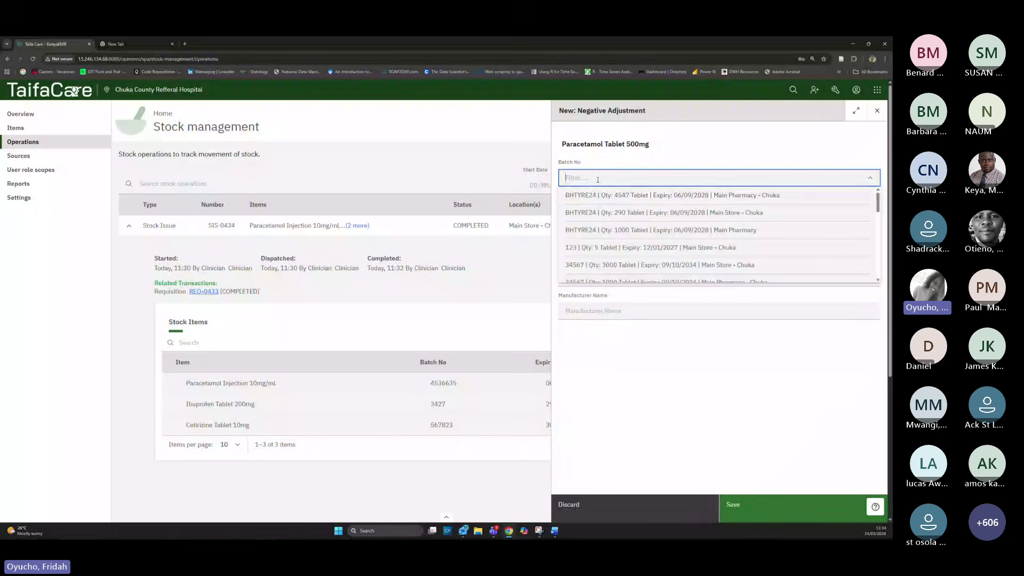
{"action": "left_click", "coordinate": [595, 197]}
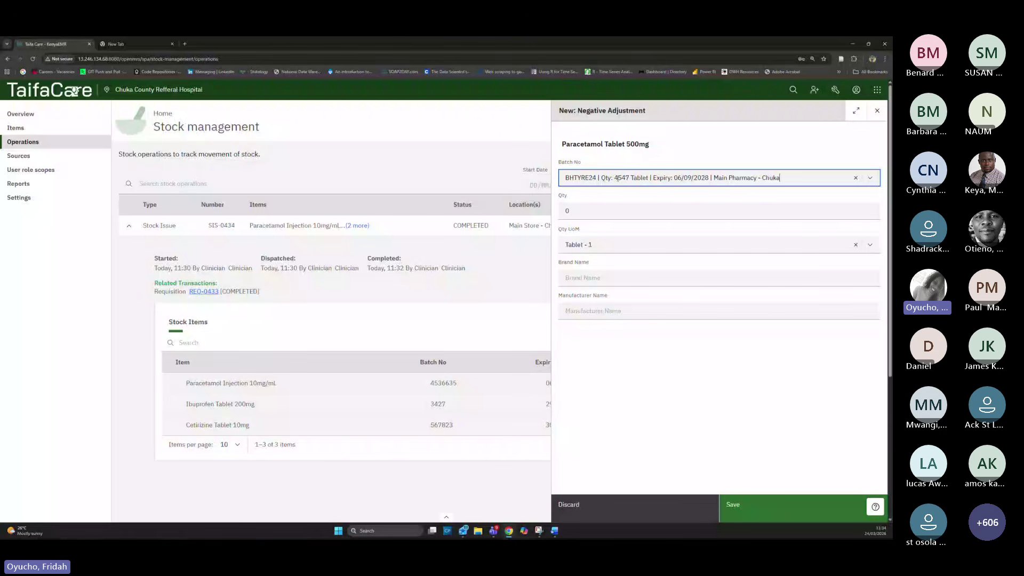
{"action": "left_click", "coordinate": [579, 210]}
{"action": "type", "text": "2"}
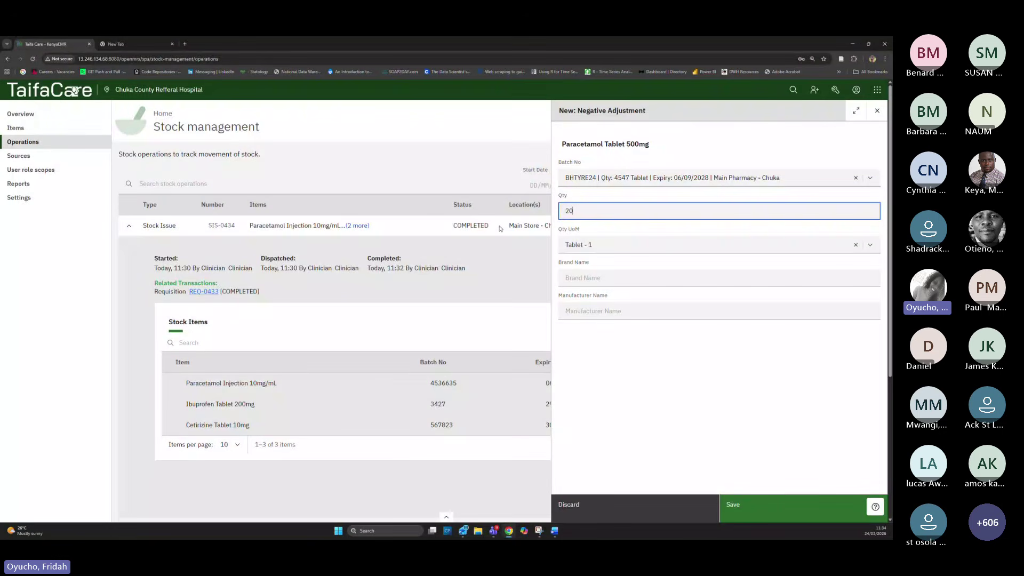
{"action": "type", "text": "0"}
{"action": "left_click", "coordinate": [848, 505]}
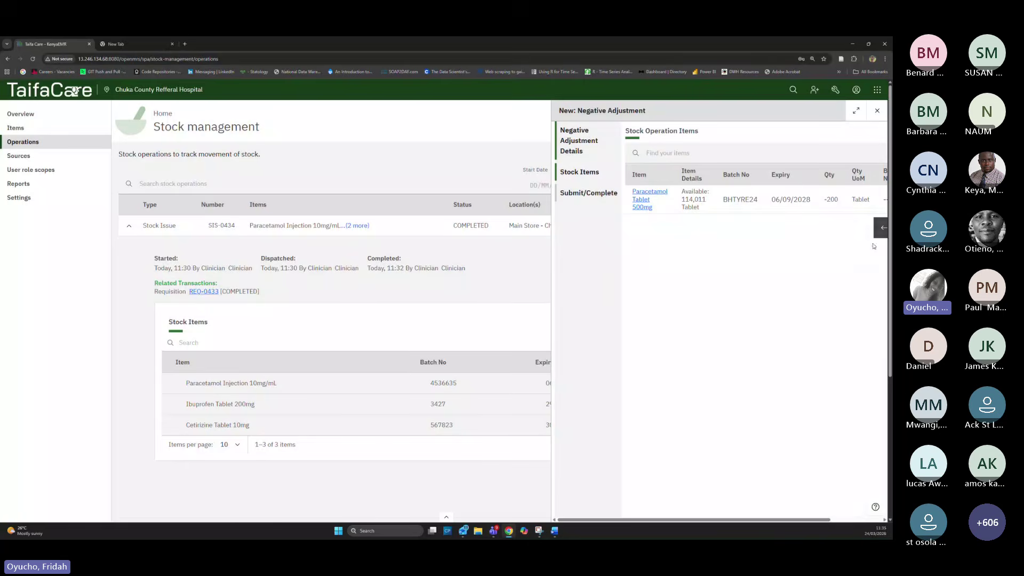
Complete the negative adjustment as not requiring approval, confirm the operation, and review its recorded stock items
{"action": "left_click", "coordinate": [856, 111]}
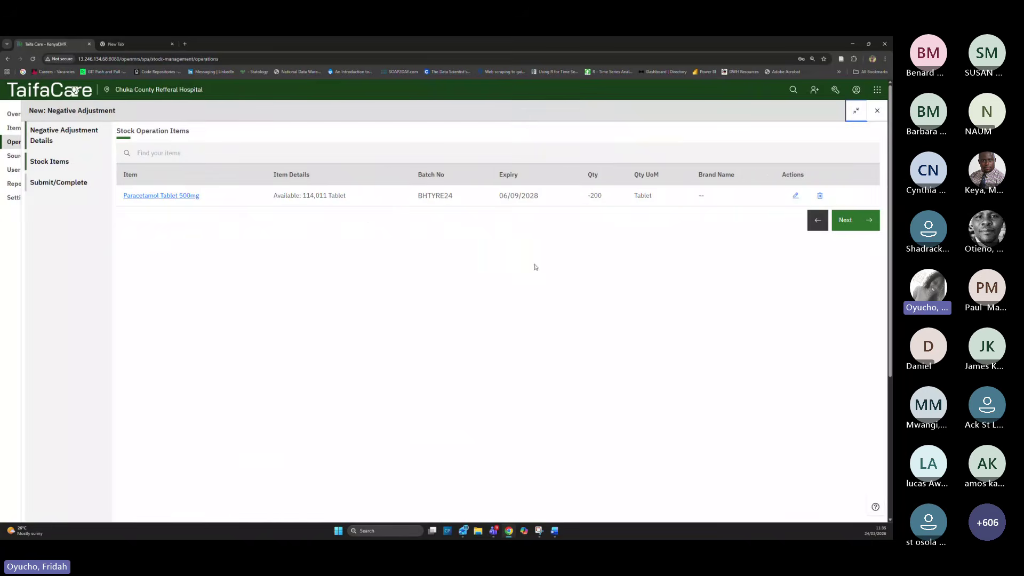
{"action": "left_click", "coordinate": [856, 221]}
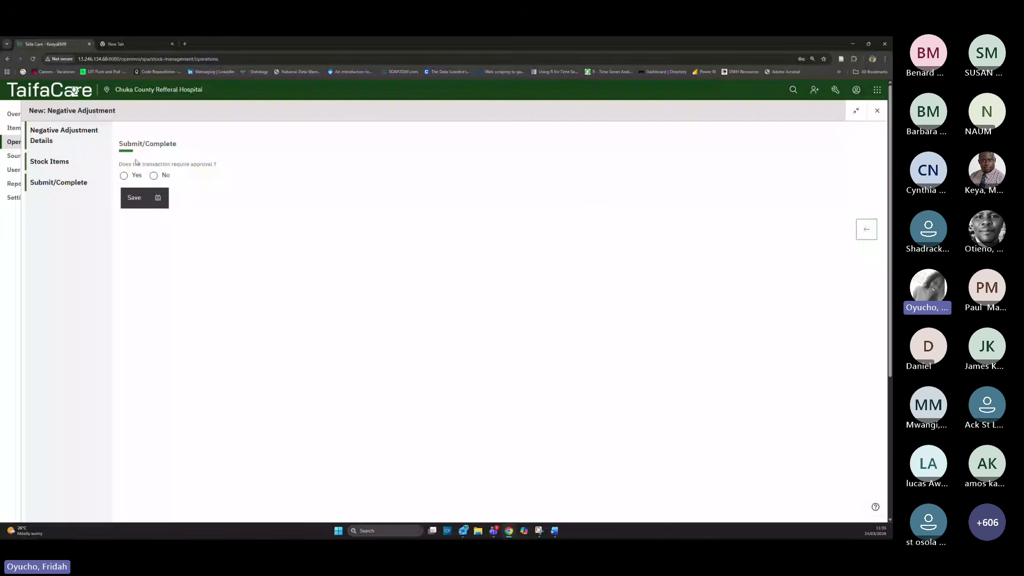
{"action": "left_click", "coordinate": [153, 176]}
{"action": "left_click", "coordinate": [158, 198]}
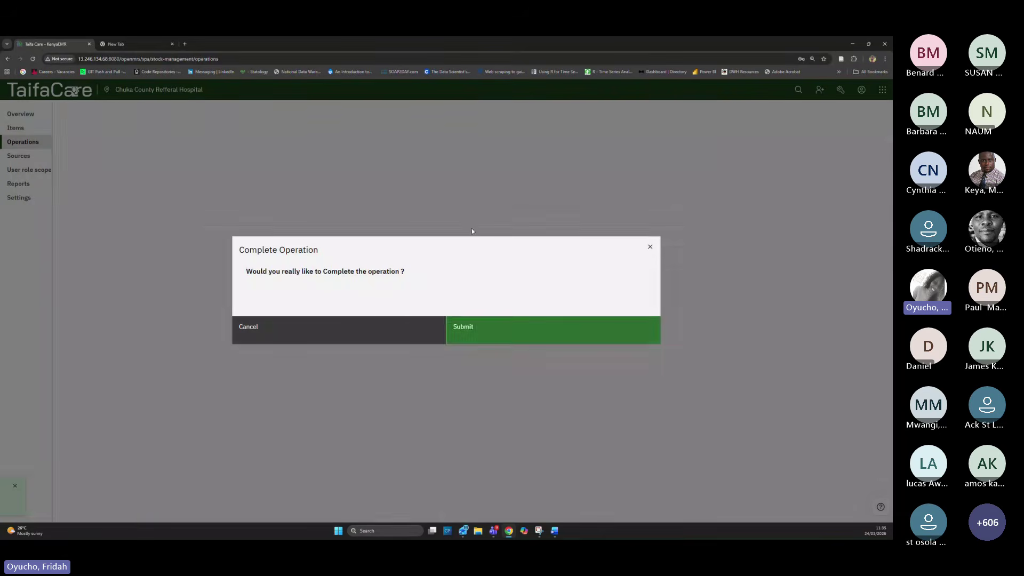
{"action": "left_click", "coordinate": [515, 335]}
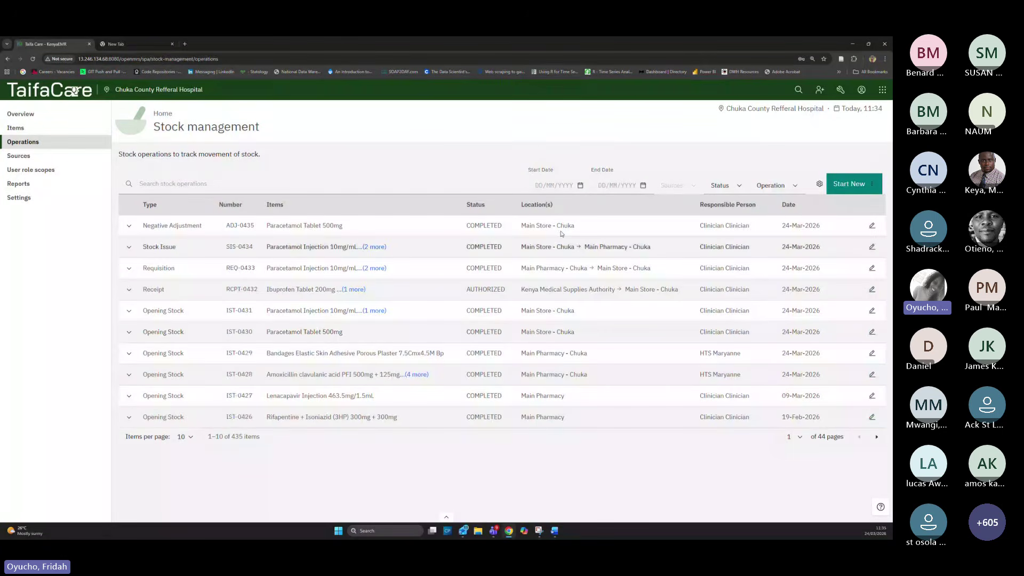
{"action": "left_click", "coordinate": [128, 226]}
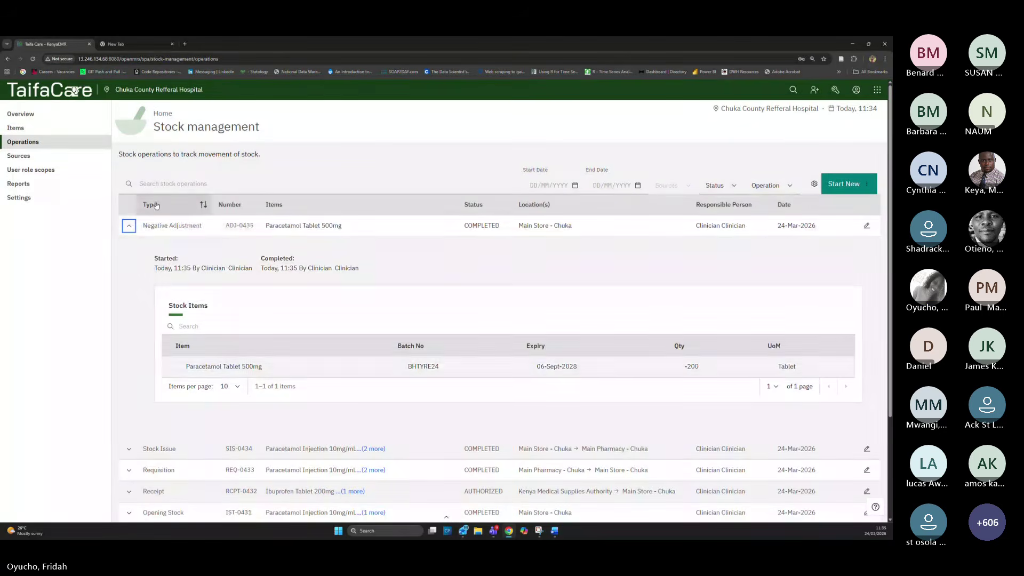
{"action": "left_click", "coordinate": [129, 226]}
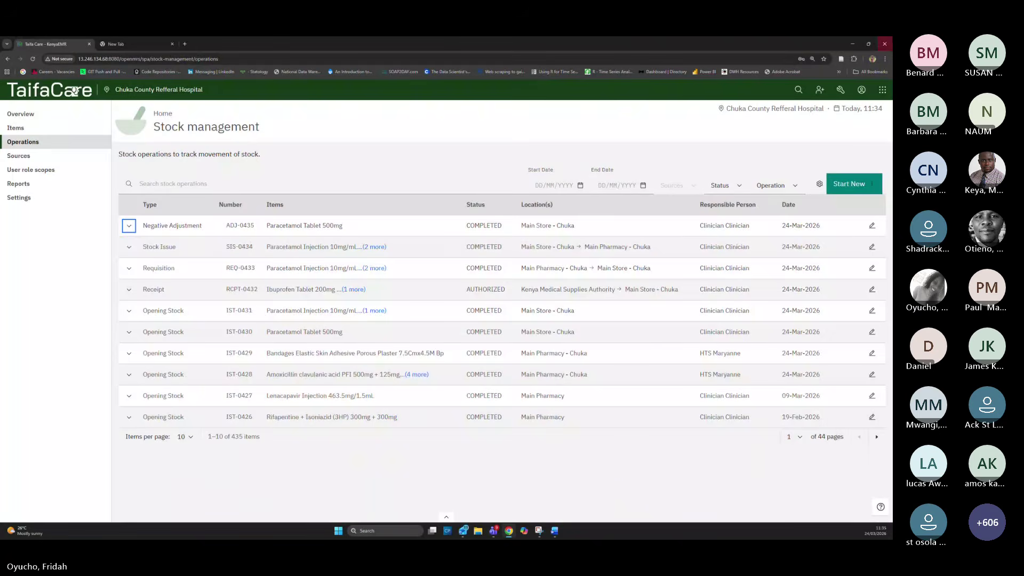
Start a positive adjustment for CCC Pharmacy with the reason Received from other facilities, and proceed to its stock items
{"action": "left_click", "coordinate": [851, 184]}
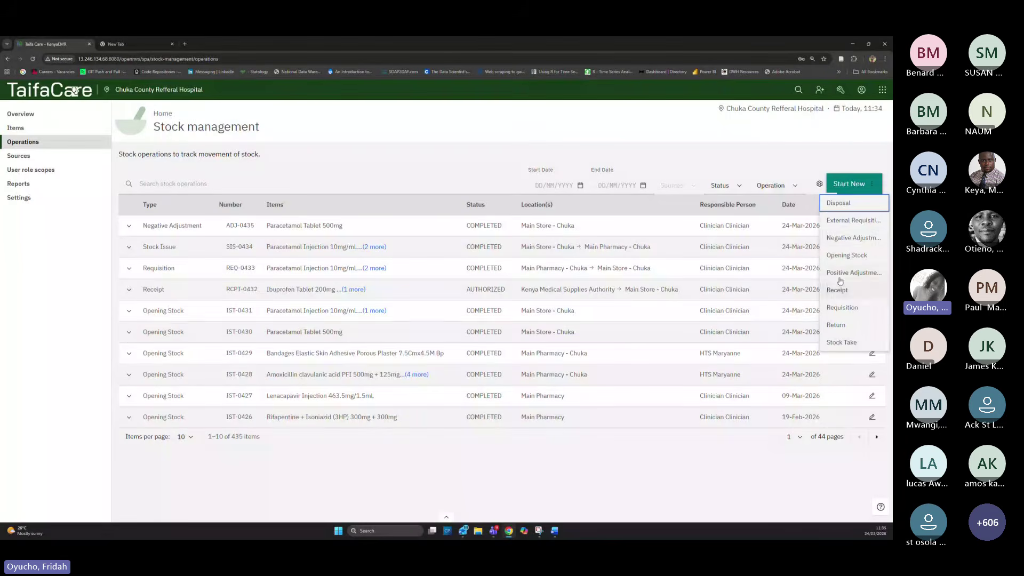
{"action": "left_click", "coordinate": [853, 273]}
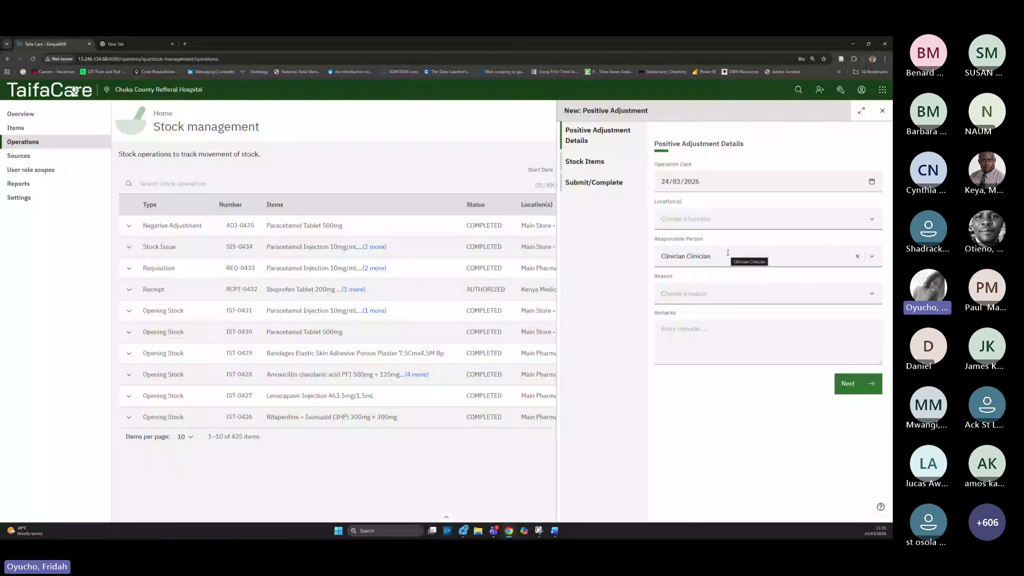
{"action": "left_click", "coordinate": [689, 218]}
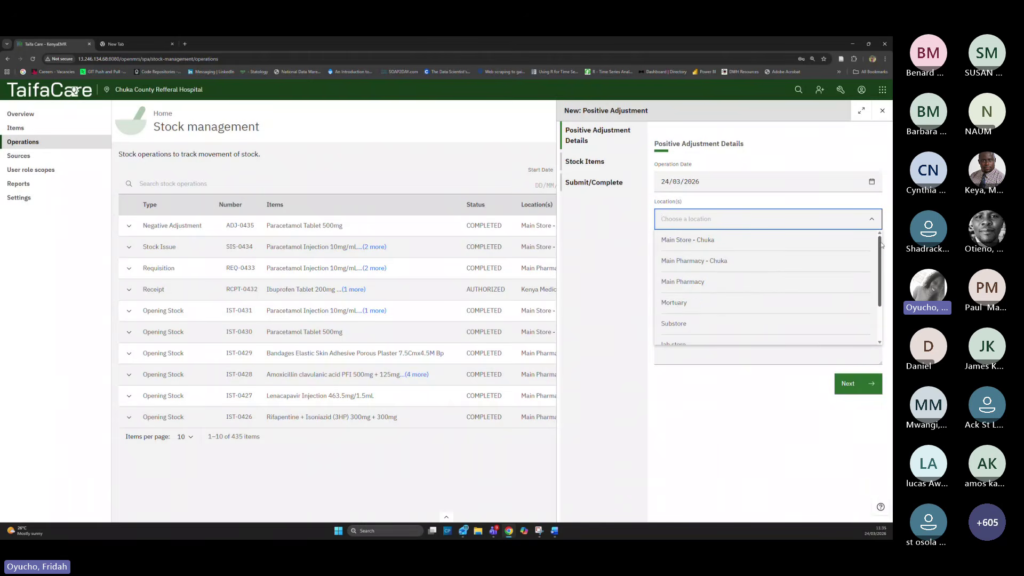
{"action": "scroll", "coordinate": [875, 256], "scroll_direction": "down", "scroll_amount": 3}
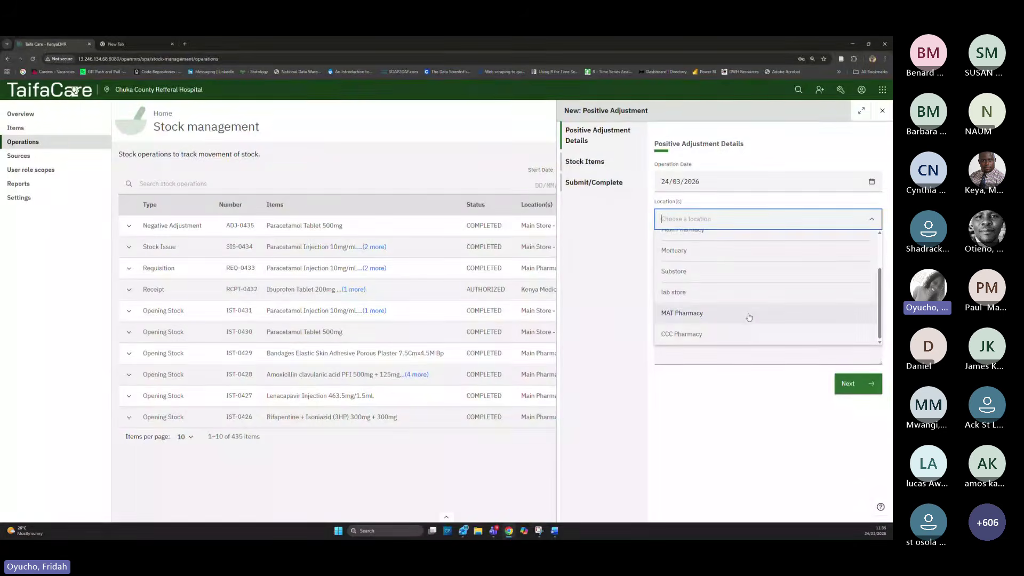
{"action": "left_click", "coordinate": [742, 334]}
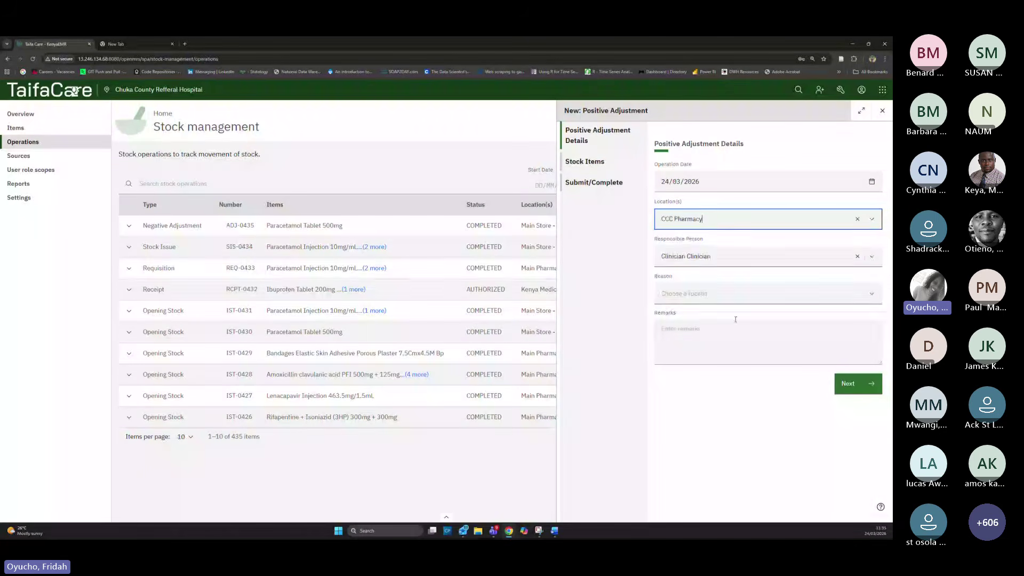
{"action": "left_click", "coordinate": [694, 294]}
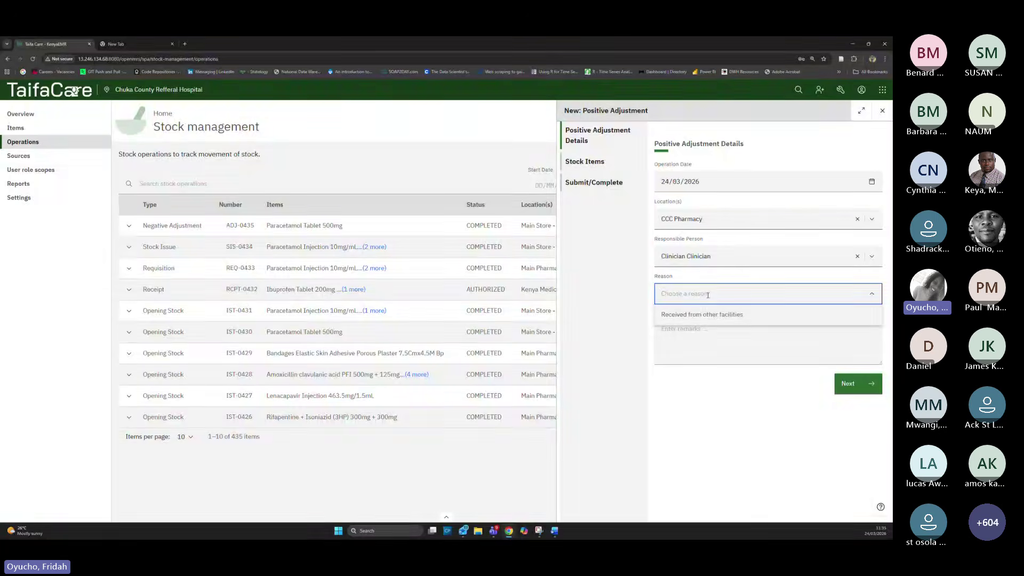
{"action": "left_click", "coordinate": [716, 318]}
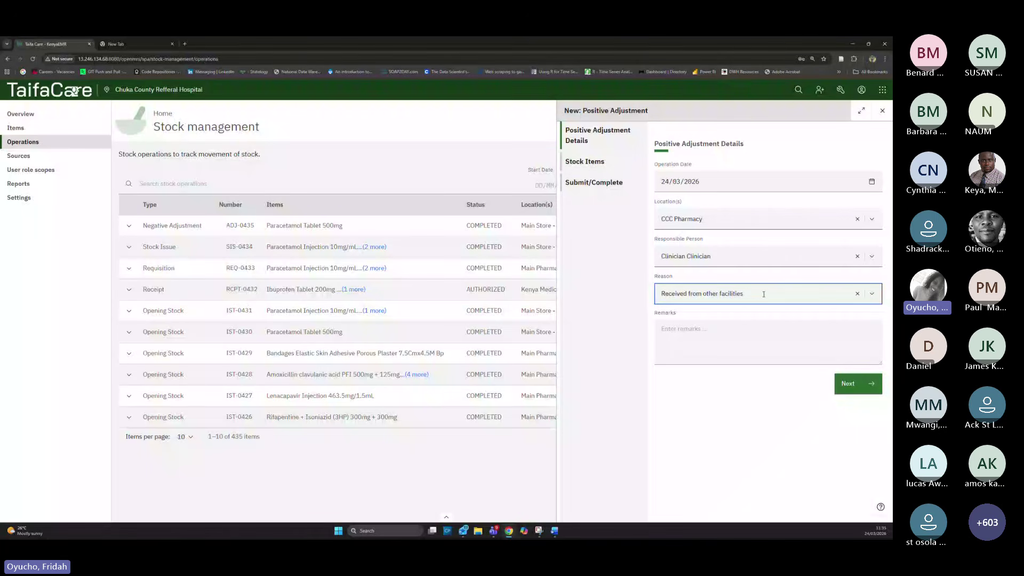
{"action": "left_click_drag", "start_coordinate": [747, 295], "coordinate": [660, 296]}
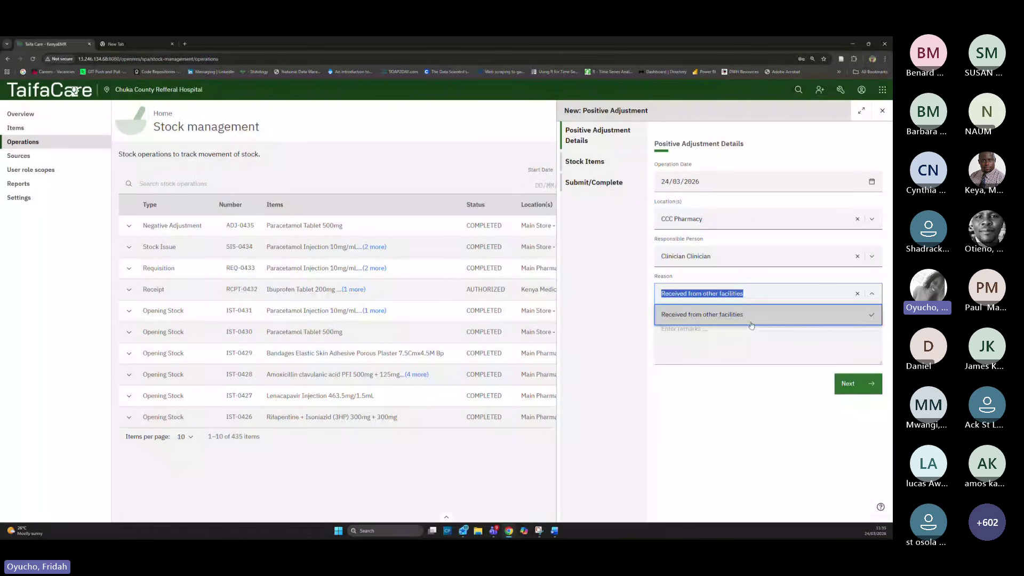
{"action": "left_click", "coordinate": [763, 390]}
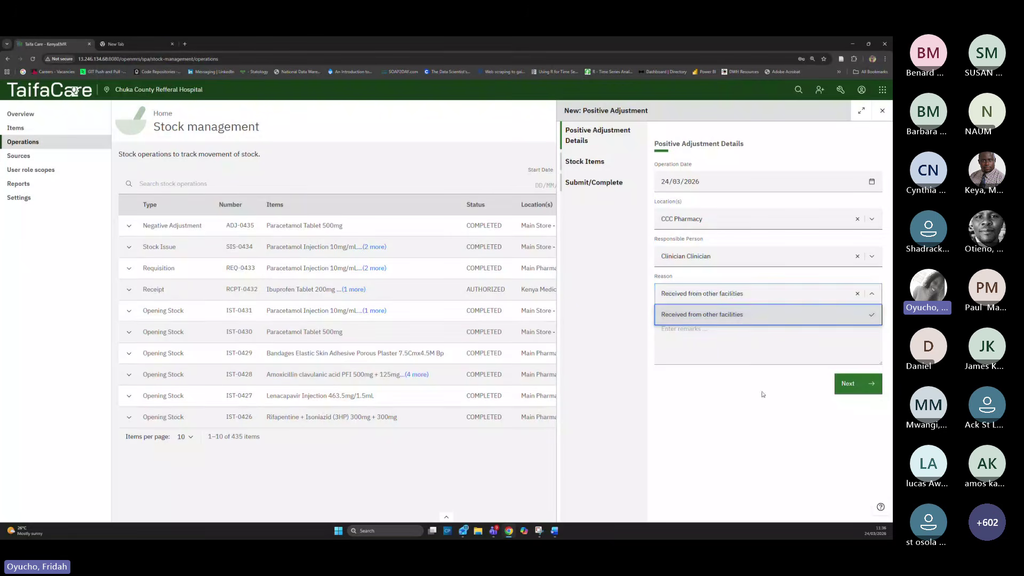
{"action": "left_click", "coordinate": [852, 389]}
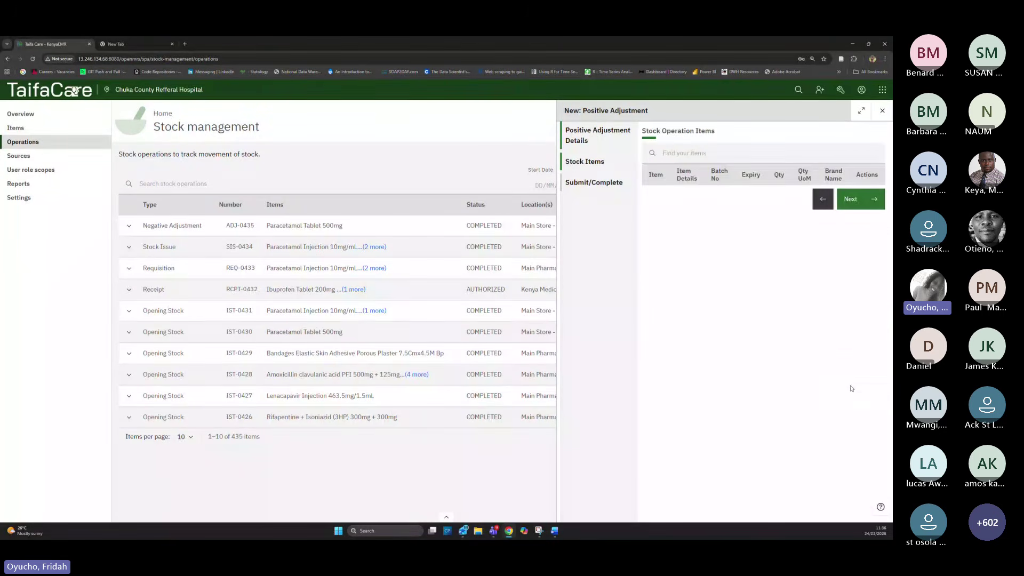
Add Ibuprofen Tablet 200mg from batch RF5678j to the positive adjustment, with a quantity of 100 tablets
{"action": "left_click", "coordinate": [682, 153]}
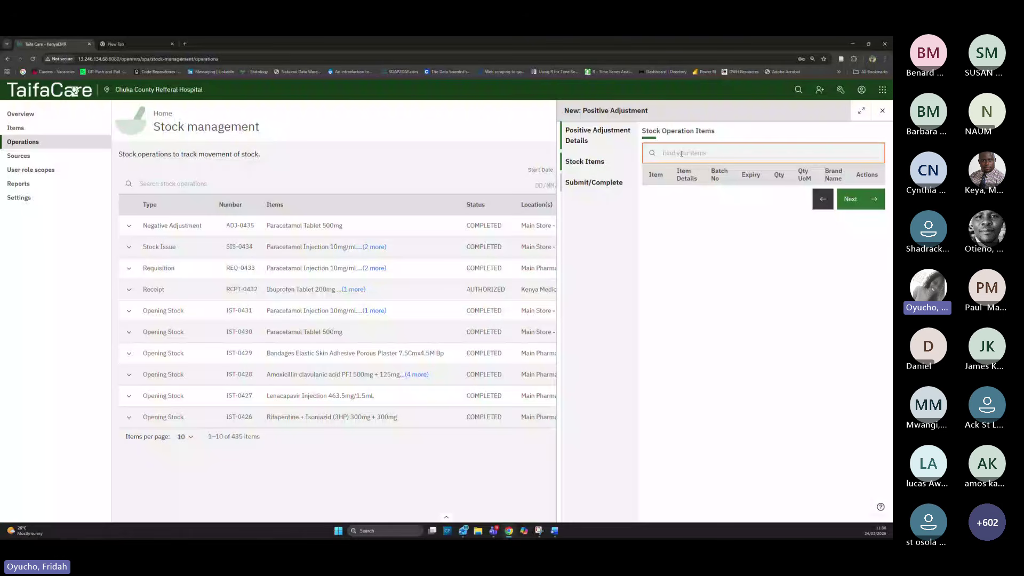
{"action": "type", "text": "ibu"}
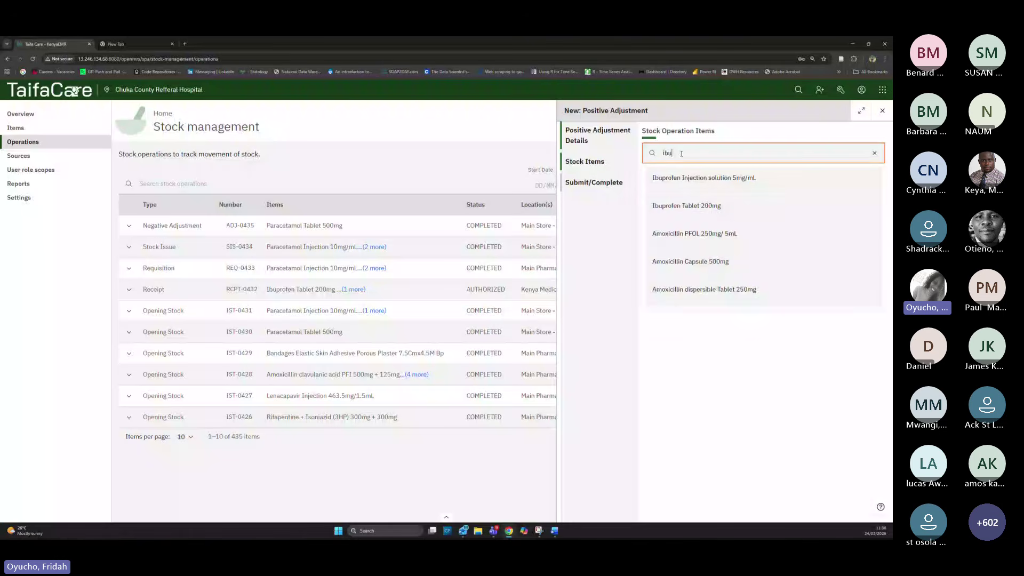
{"action": "left_click", "coordinate": [683, 207]}
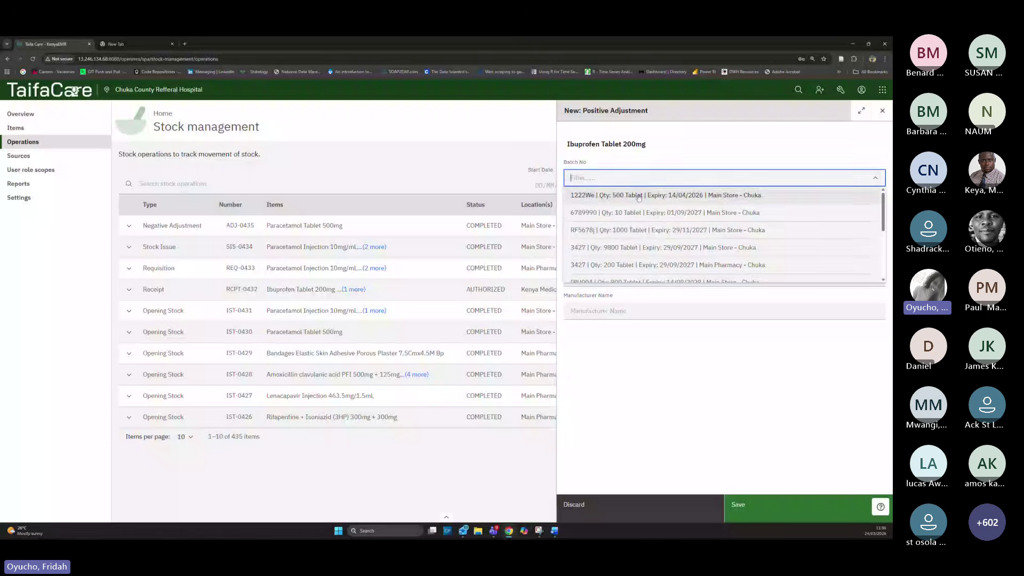
{"action": "left_click", "coordinate": [634, 227]}
{"action": "left_click", "coordinate": [597, 211]}
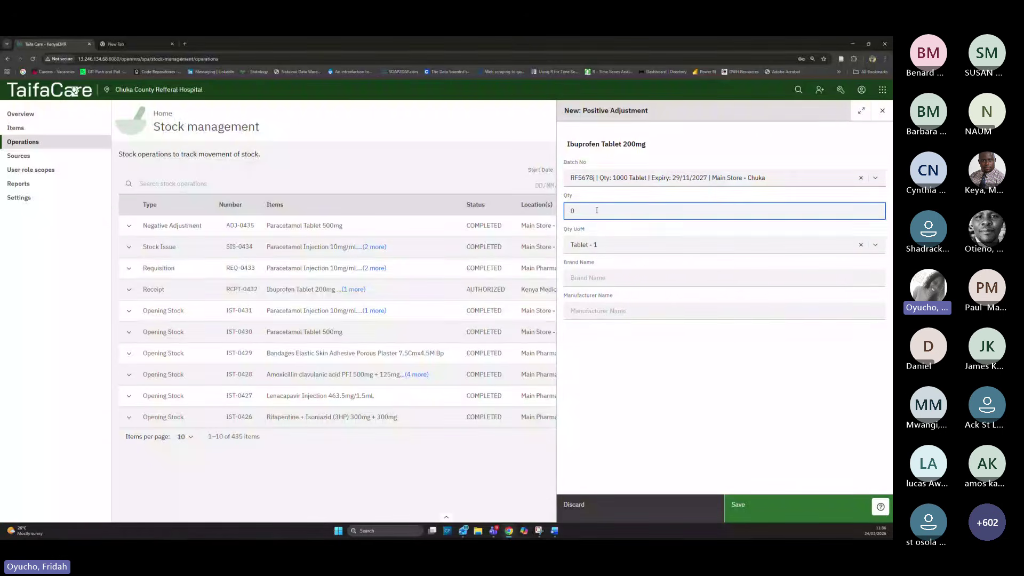
{"action": "key", "text": "BackSpace"}
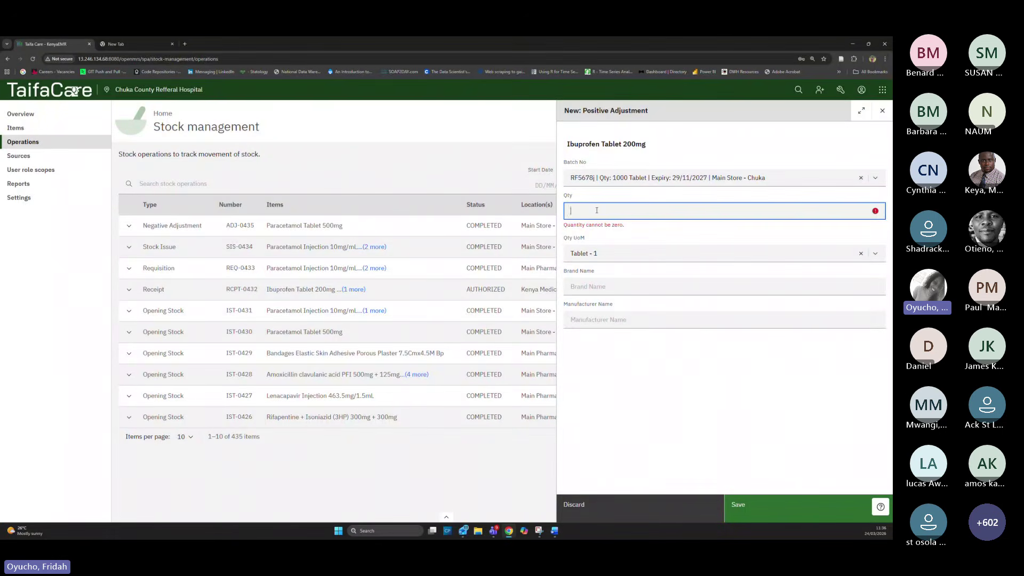
{"action": "type", "text": "100"}
{"action": "left_click", "coordinate": [755, 508]}
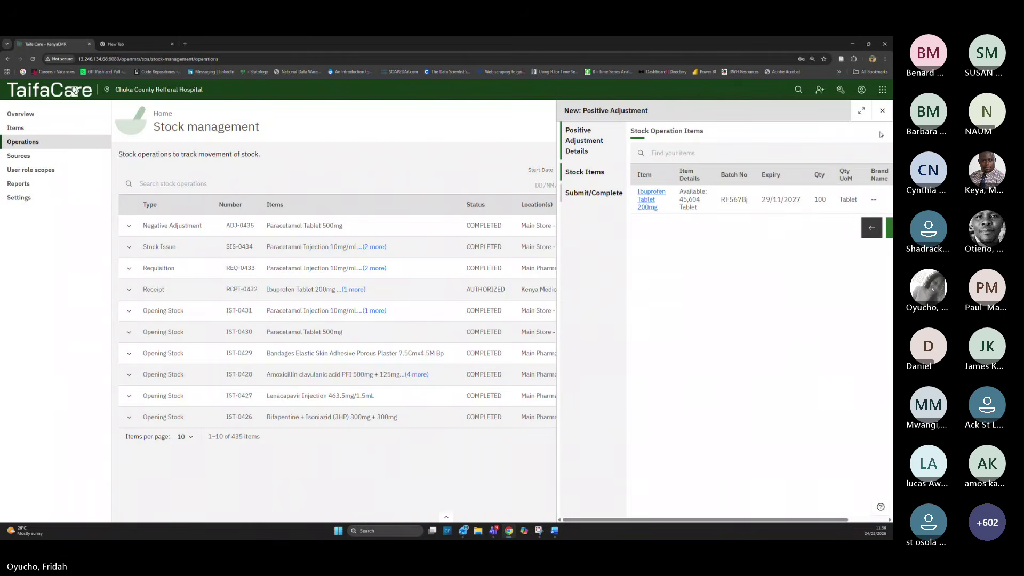
Try to complete the positive adjustment as not requiring approval, and close its form
{"action": "left_click", "coordinate": [889, 228]}
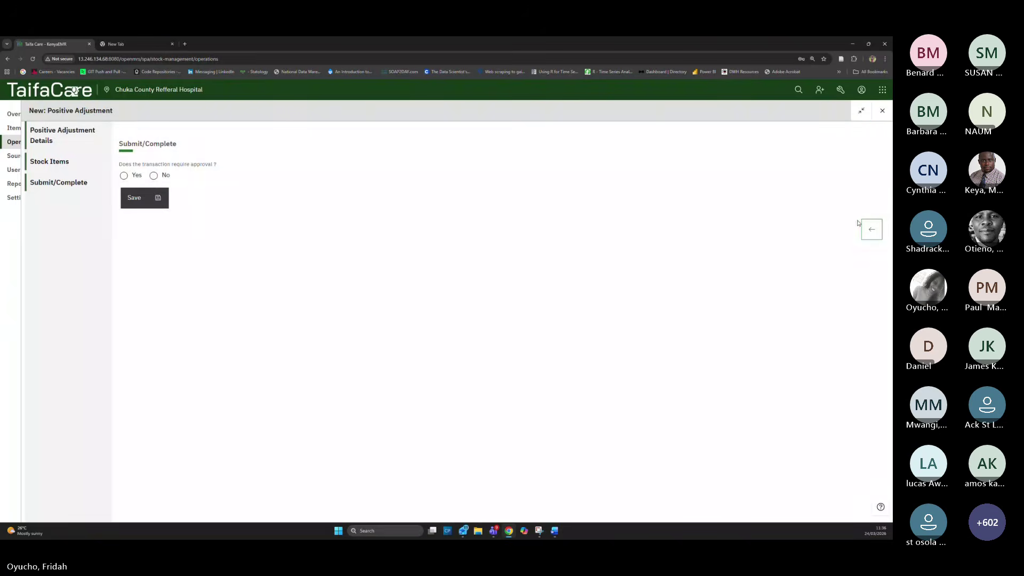
{"action": "left_click", "coordinate": [153, 177]}
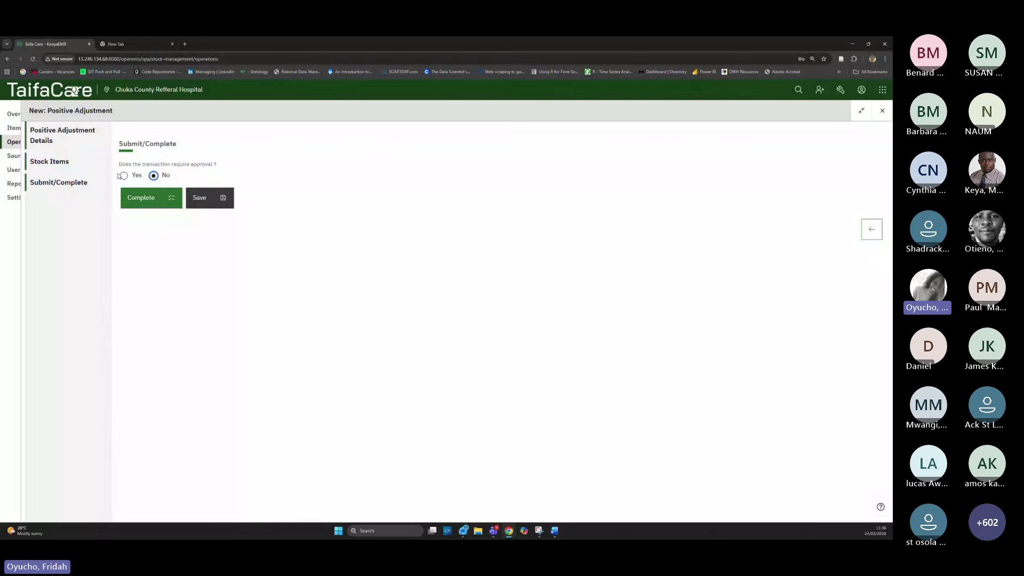
{"action": "left_click", "coordinate": [142, 199]}
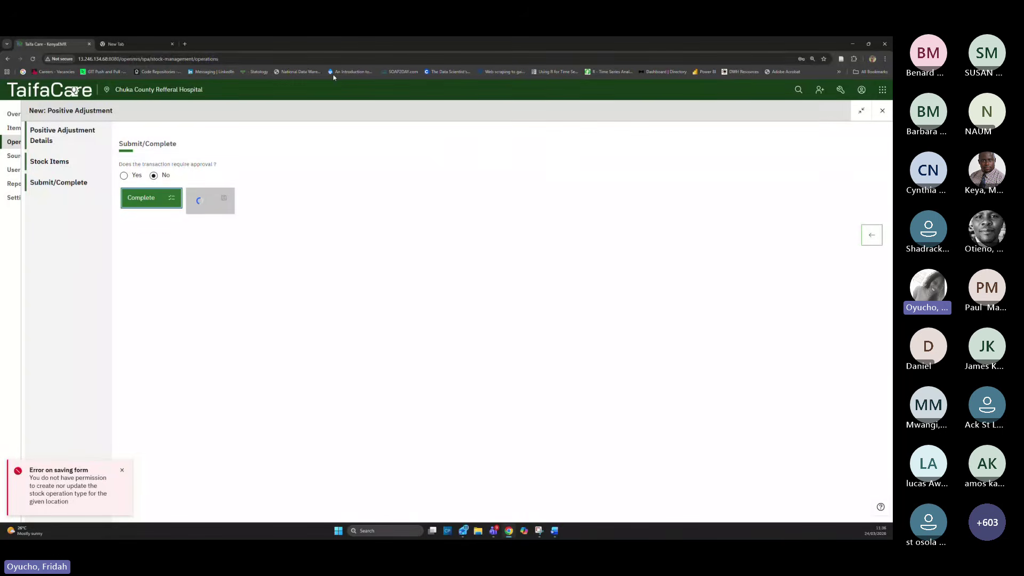
{"action": "left_click", "coordinate": [884, 113]}
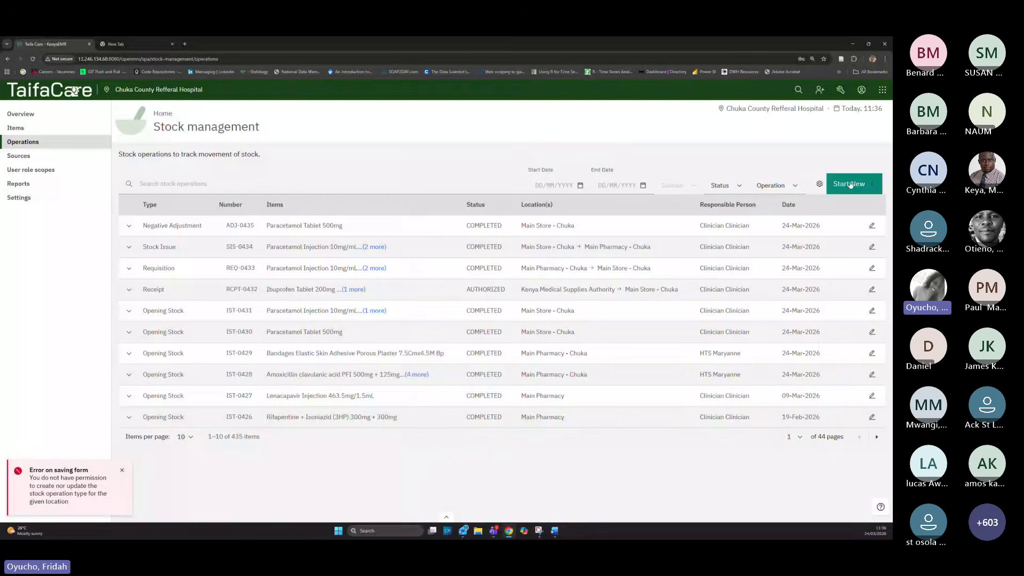
Start a return operation with Main Pharmacy - Chuka as the source and Main Store - Chuka as the destination
{"action": "left_click", "coordinate": [850, 184]}
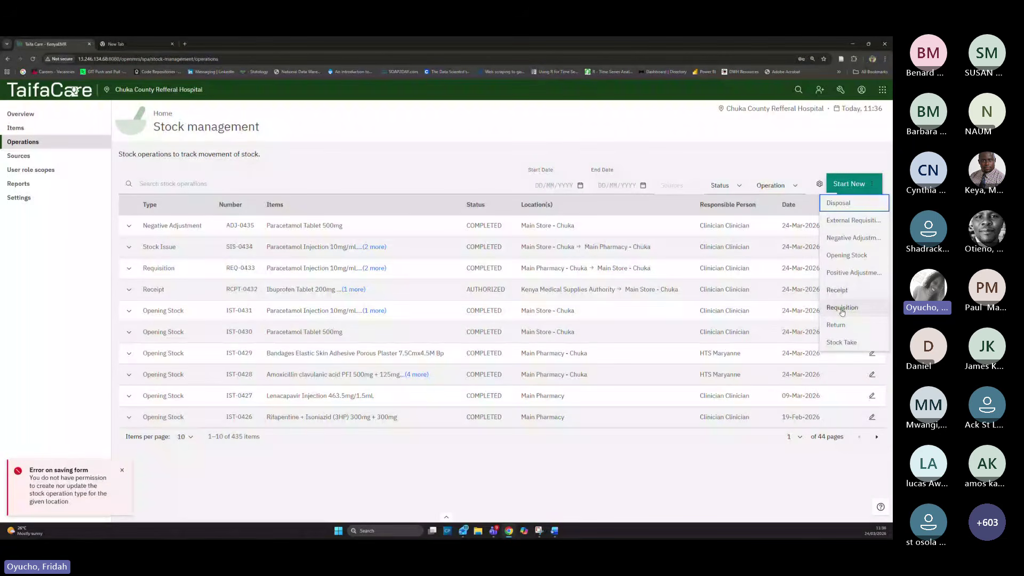
{"action": "left_click", "coordinate": [836, 325]}
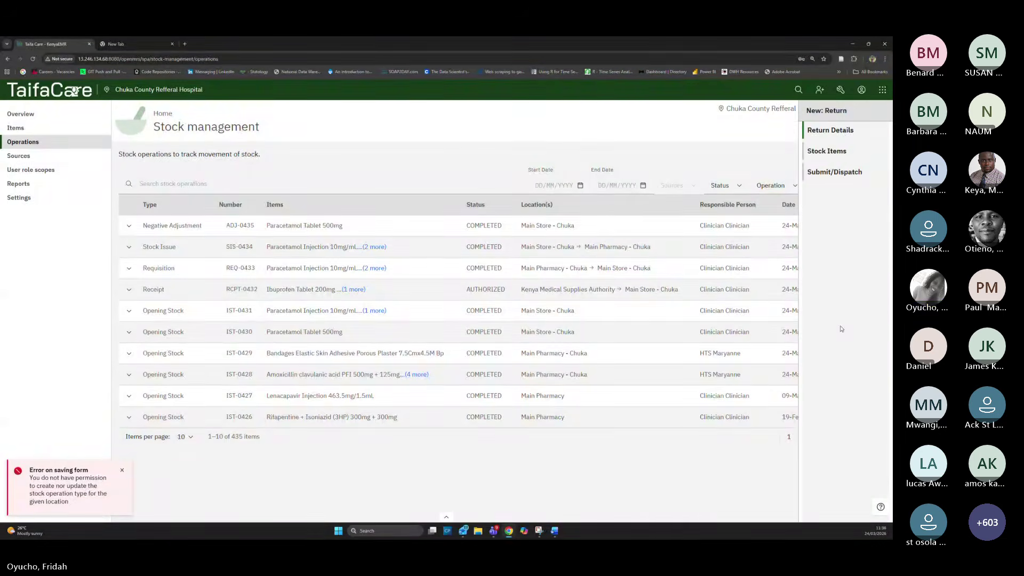
{"action": "left_click", "coordinate": [727, 221]}
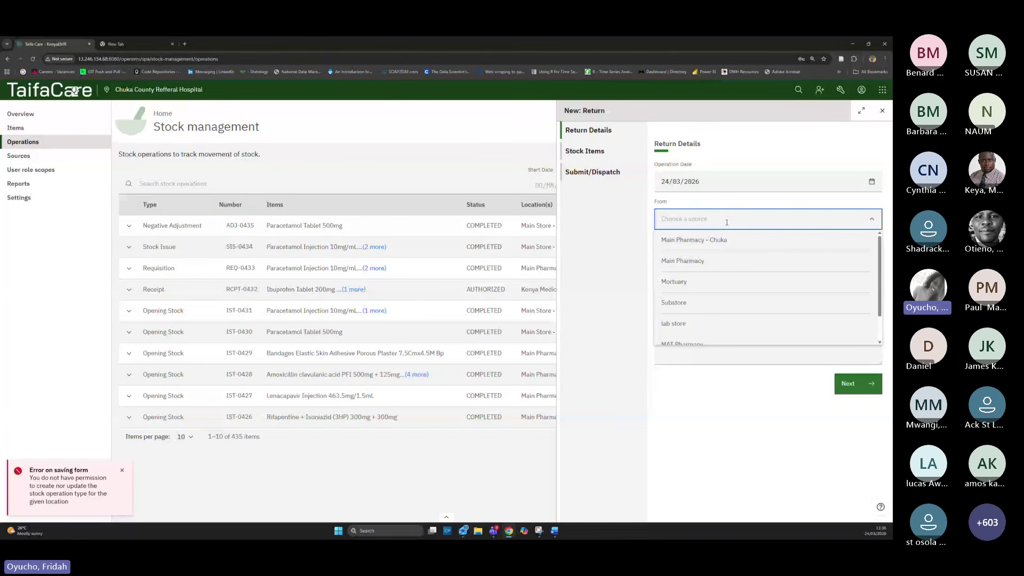
{"action": "left_click", "coordinate": [694, 240]}
{"action": "left_click", "coordinate": [693, 256]}
{"action": "left_click", "coordinate": [694, 278]}
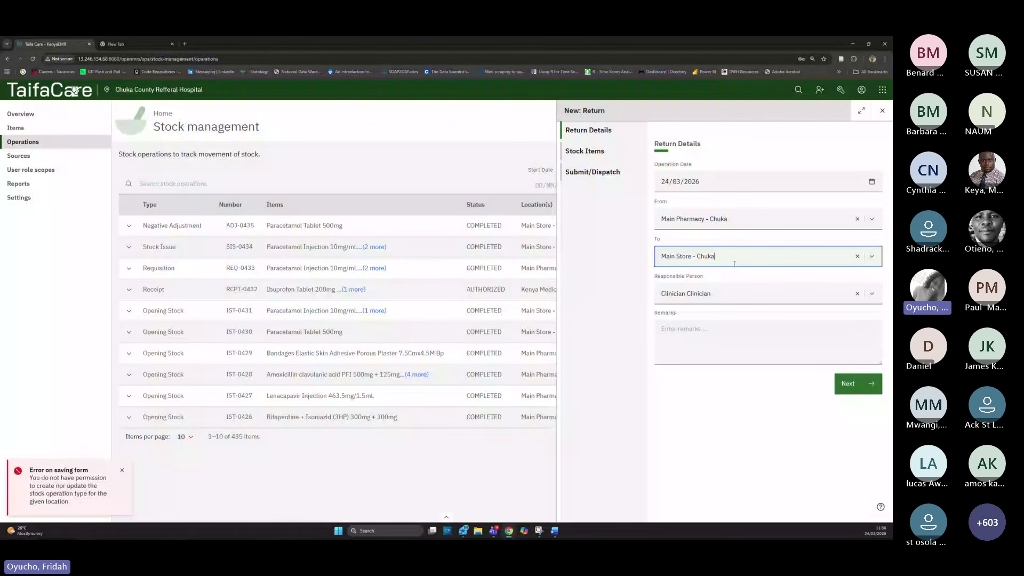
Change the return's source to CCC Pharmacy, keep Main Store - Chuka as the destination, and proceed to its stock items
{"action": "left_click", "coordinate": [726, 220]}
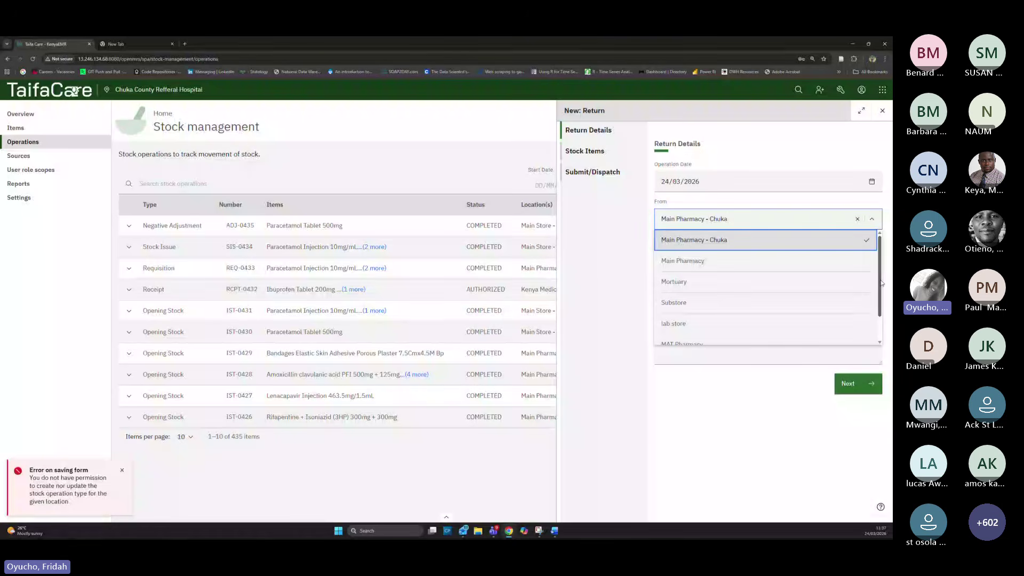
{"action": "scroll", "coordinate": [881, 283], "scroll_direction": "down", "scroll_amount": 1}
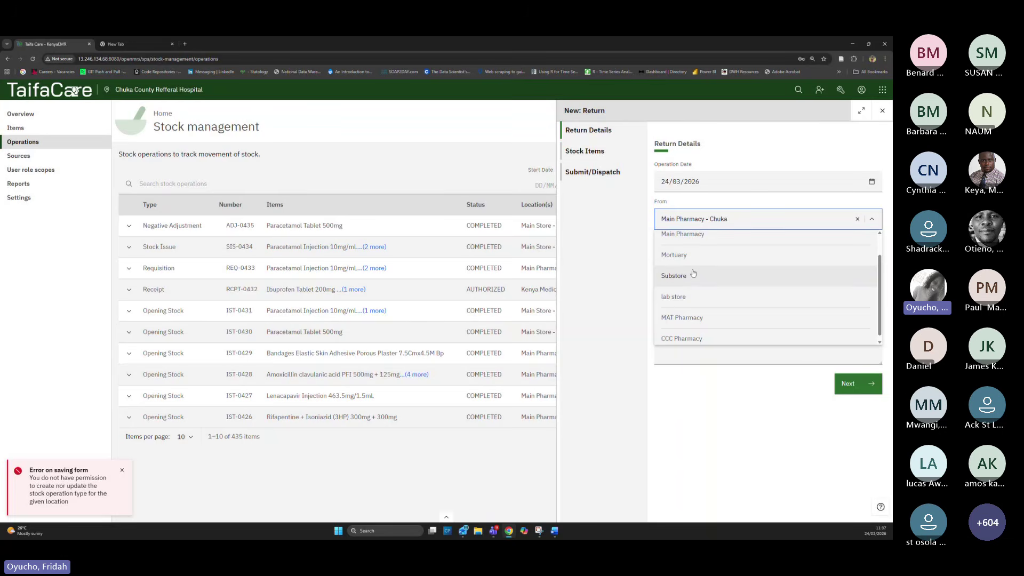
{"action": "left_click", "coordinate": [682, 338]}
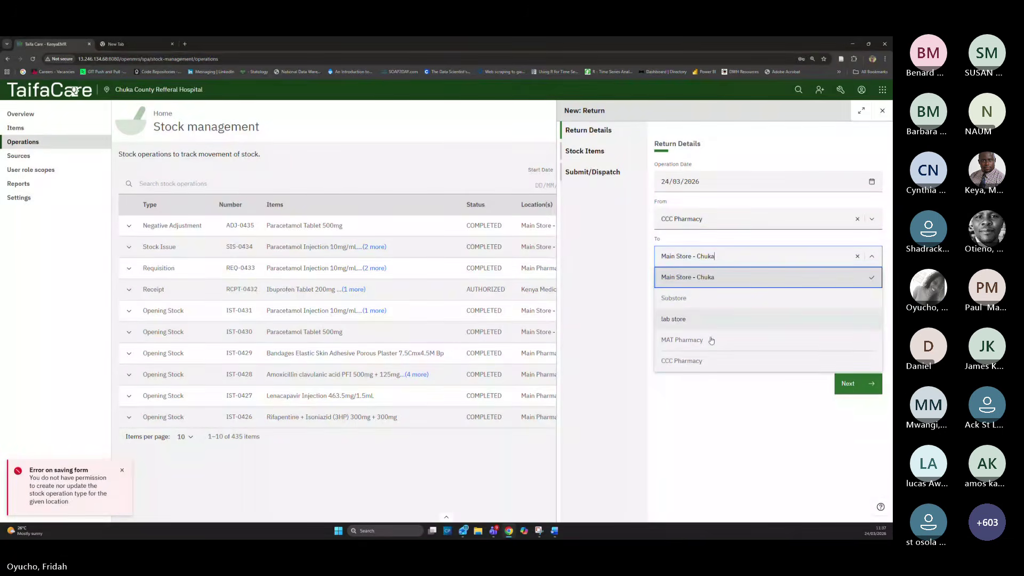
{"action": "left_click", "coordinate": [733, 241]}
{"action": "left_click", "coordinate": [859, 394]}
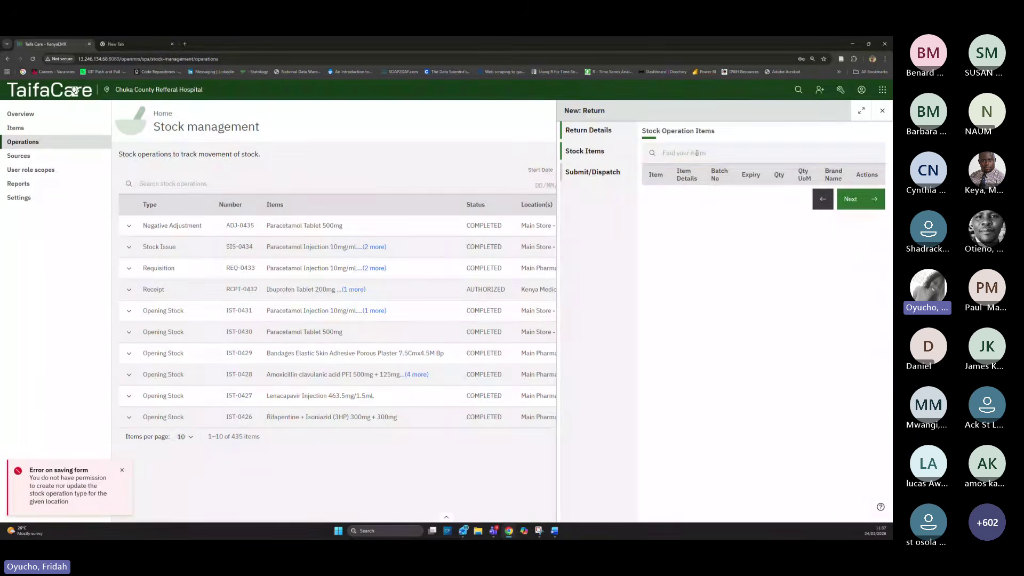
{"action": "left_click", "coordinate": [696, 153]}
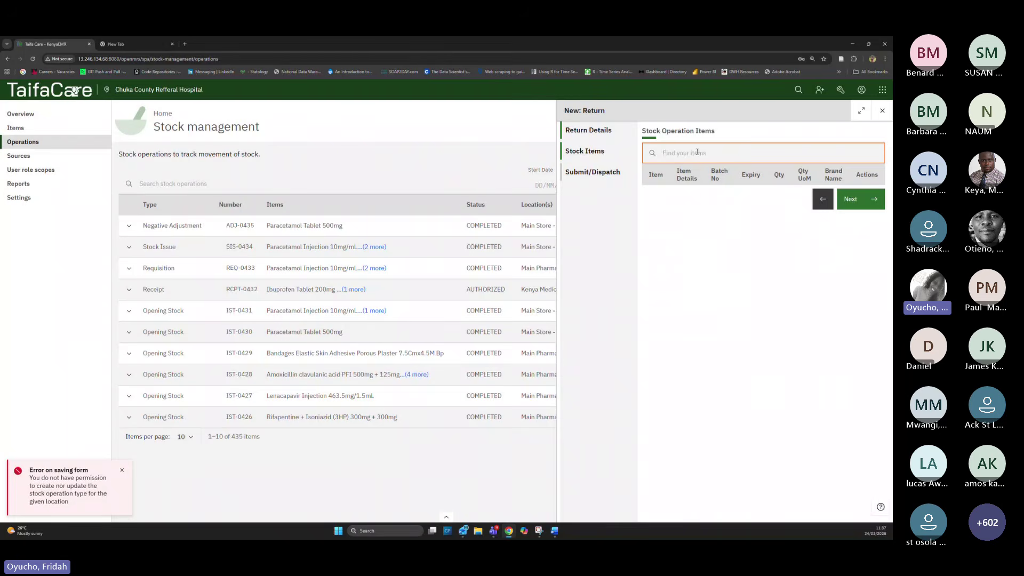
Go back to the return details, set the source to Main Pharmacy - Chuka, and proceed to the stock items
{"action": "left_click", "coordinate": [823, 199]}
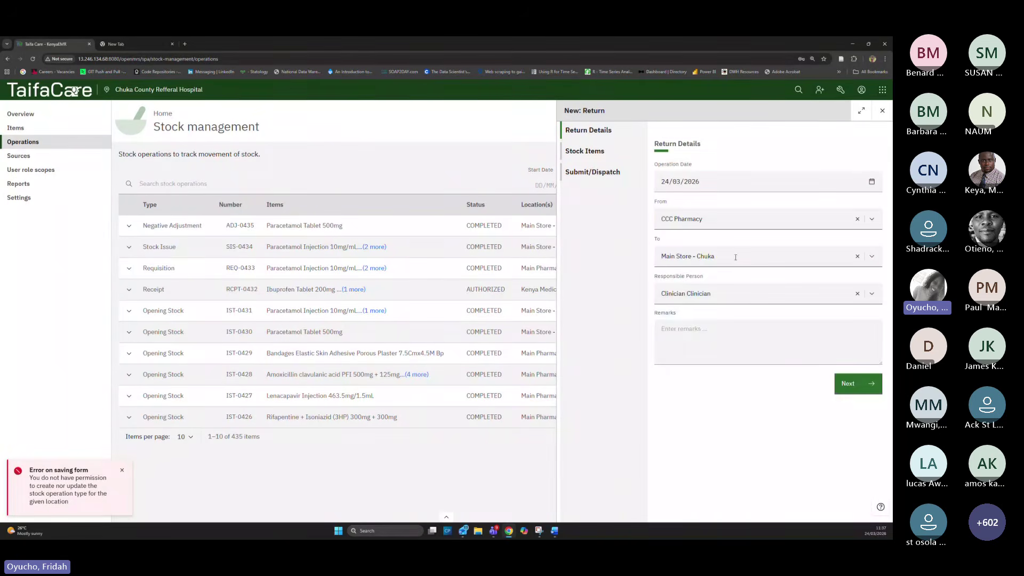
{"action": "left_click", "coordinate": [718, 220]}
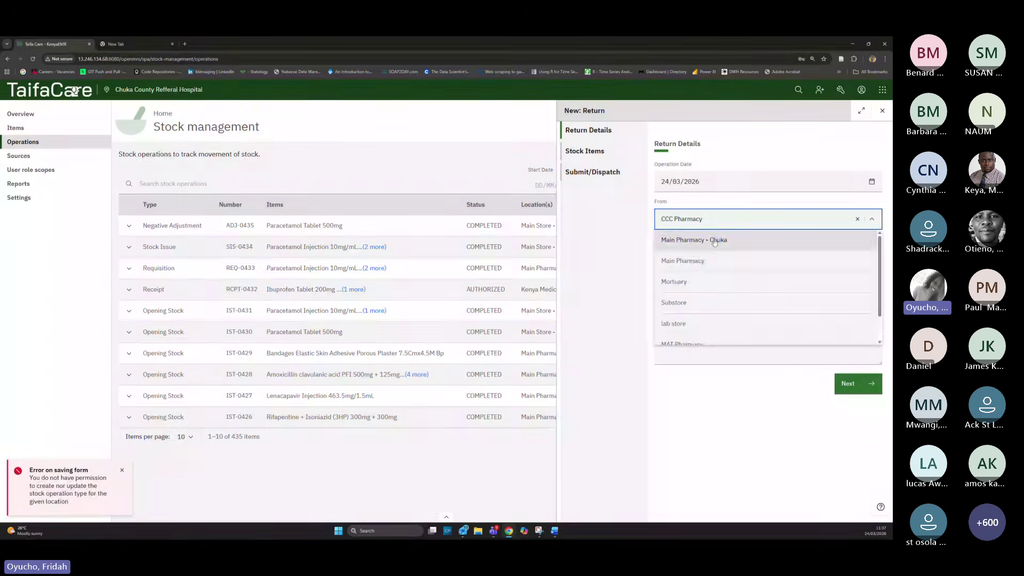
{"action": "left_click", "coordinate": [715, 241]}
{"action": "left_click", "coordinate": [869, 384]}
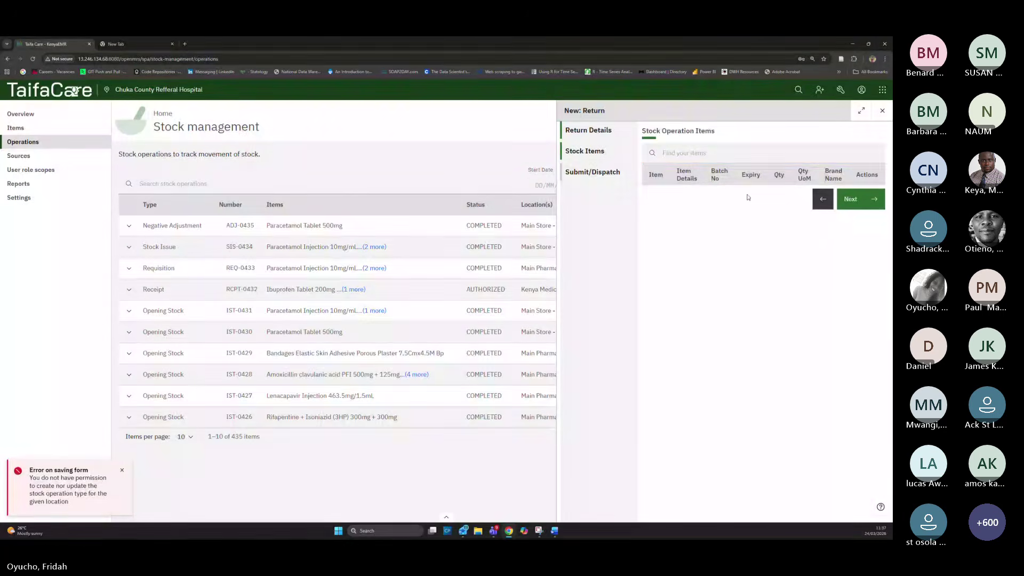
Find Cetirizine Tablet 10mg in the stock item search and select it for the return
{"action": "left_click", "coordinate": [717, 156]}
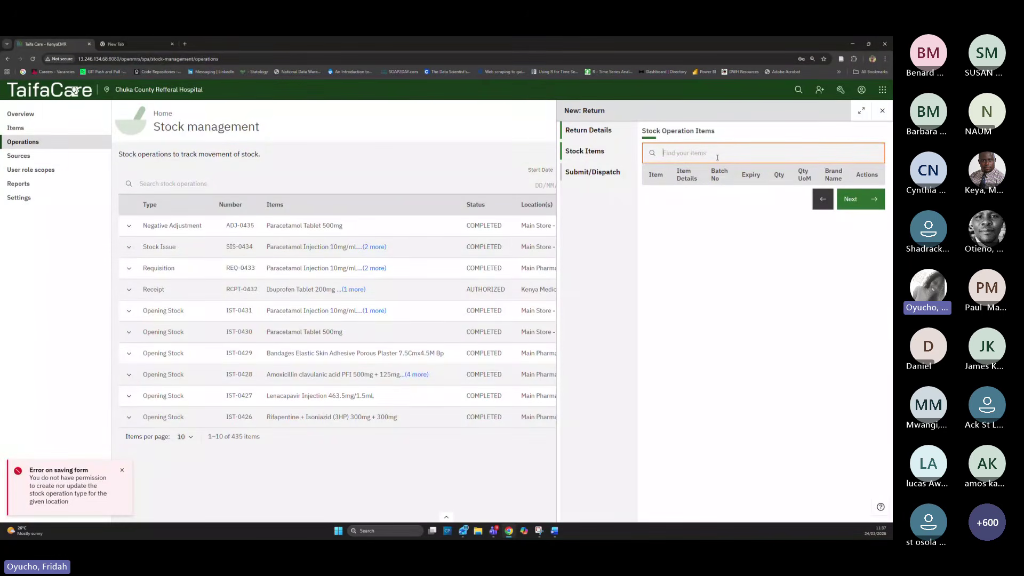
{"action": "type", "text": "ce"}
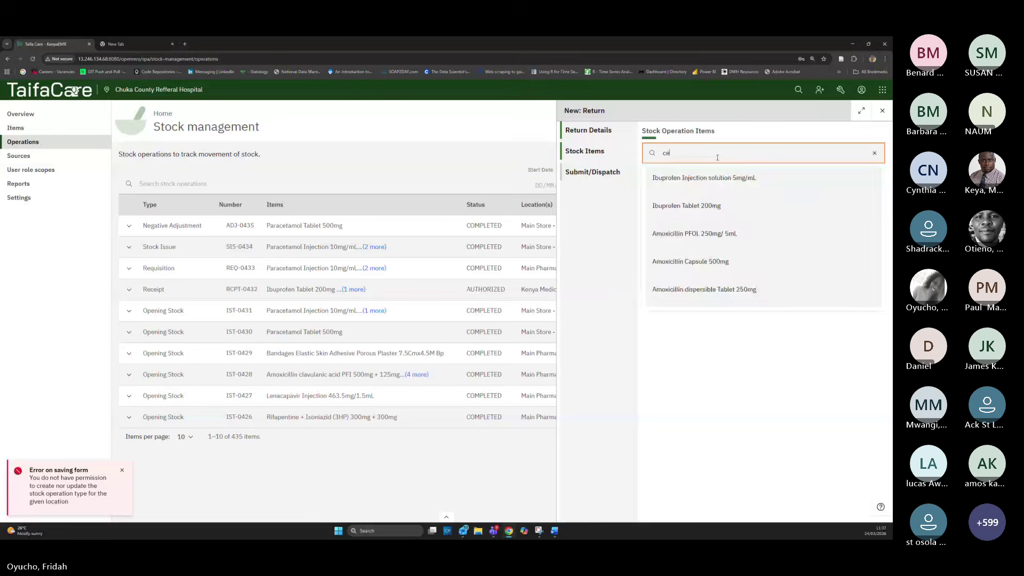
{"action": "type", "text": "f"}
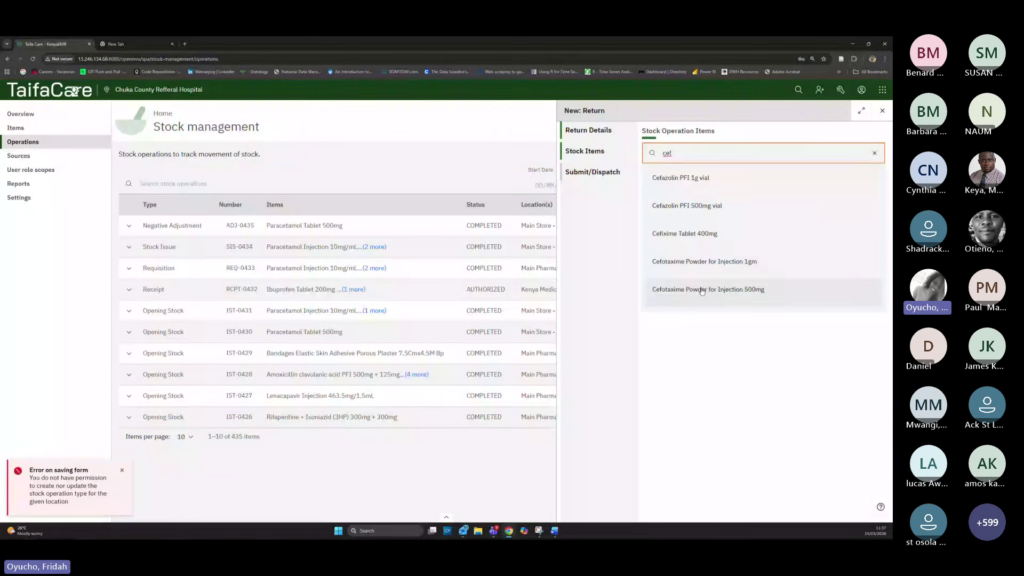
{"action": "key", "text": "BackSpace"}
{"action": "type", "text": "tr"}
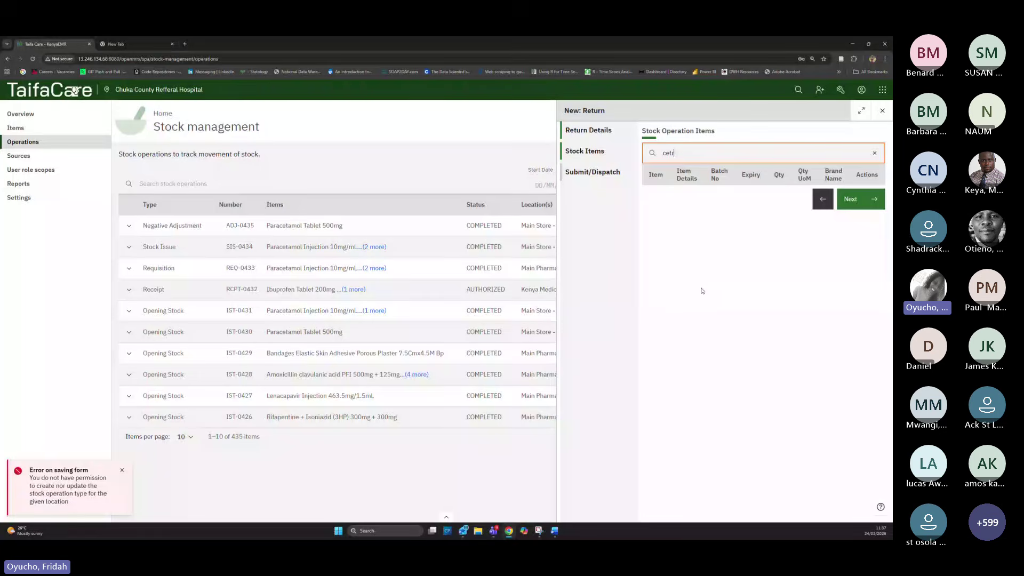
{"action": "key", "text": "BackSpace"}
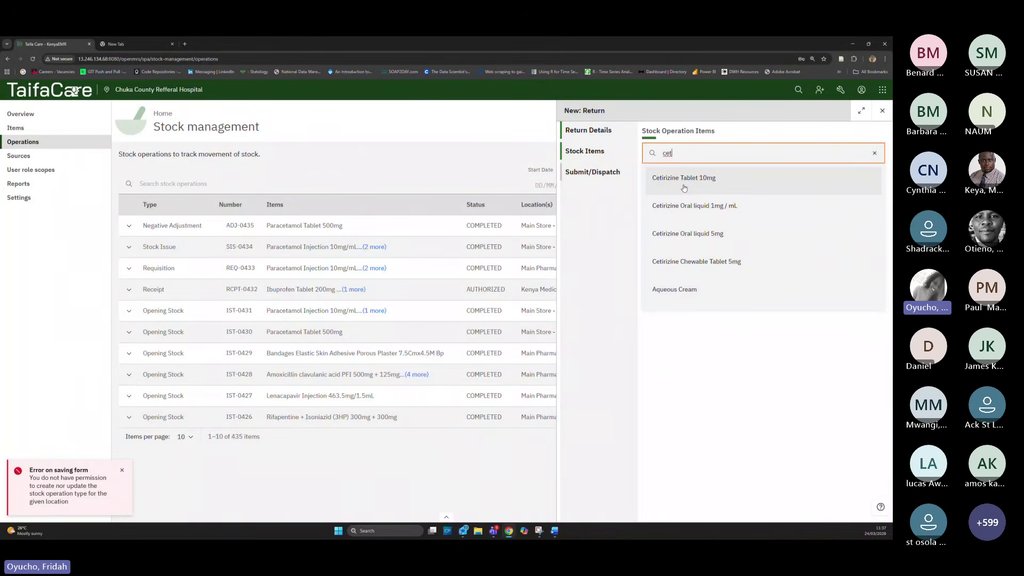
{"action": "left_click", "coordinate": [685, 184]}
Choose batch 56432 from Main Store - Chuka for the Cetirizine tablets, set the quantity to 100, and save the item
{"action": "left_click", "coordinate": [583, 177]}
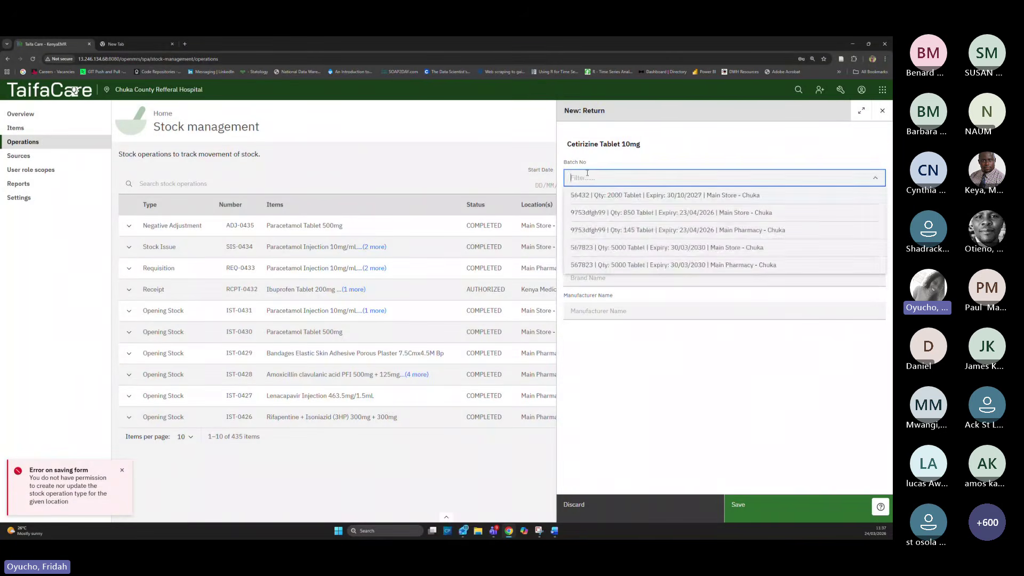
{"action": "left_click", "coordinate": [618, 198]}
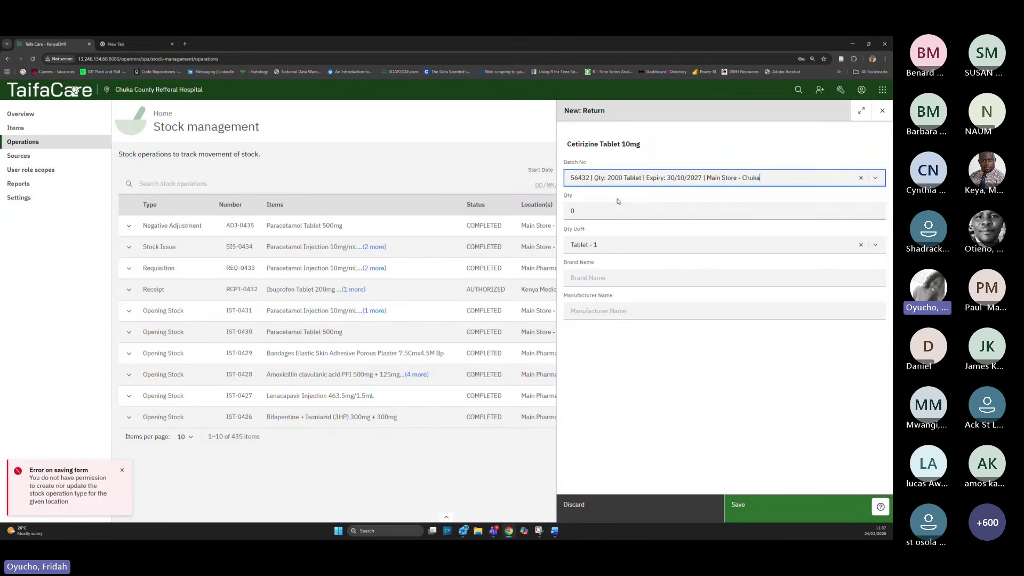
{"action": "left_click", "coordinate": [589, 210]}
{"action": "key", "text": "BackSpace"}
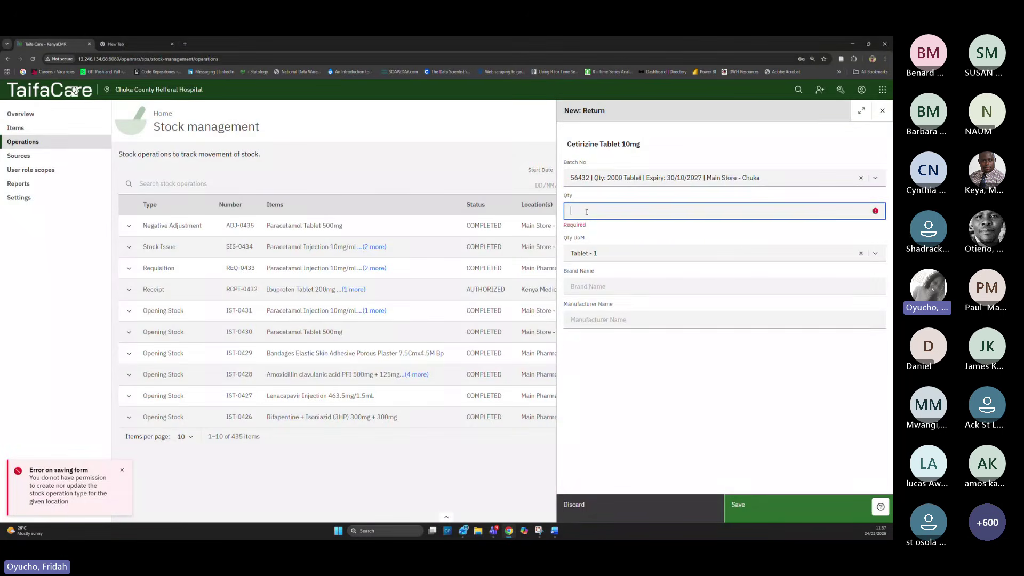
{"action": "type", "text": "100"}
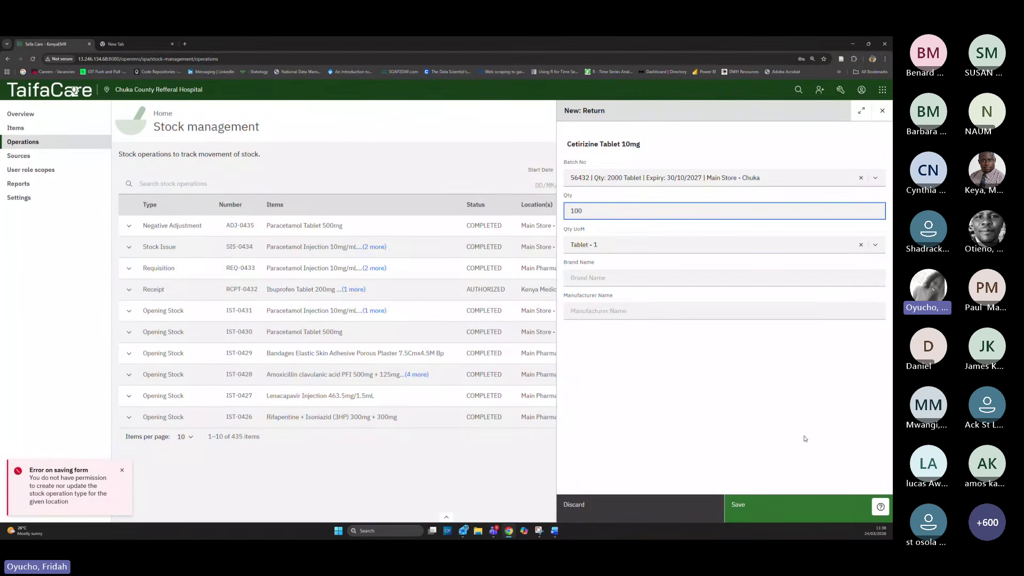
{"action": "left_click", "coordinate": [772, 503]}
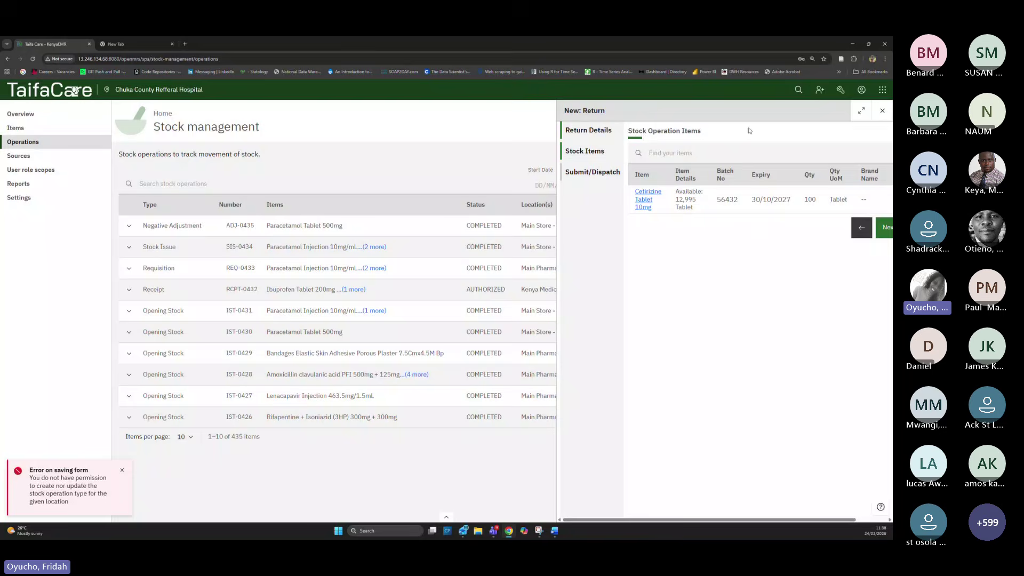
Expand the return form and submit the Cetirizine return for dispatch as not requiring approval
{"action": "left_click", "coordinate": [864, 109]}
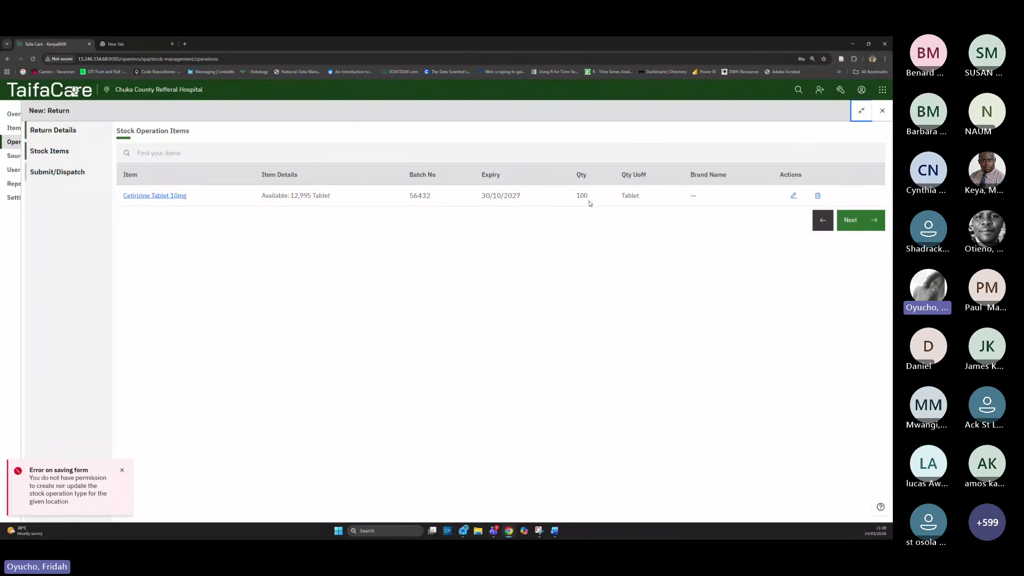
{"action": "left_click", "coordinate": [867, 225]}
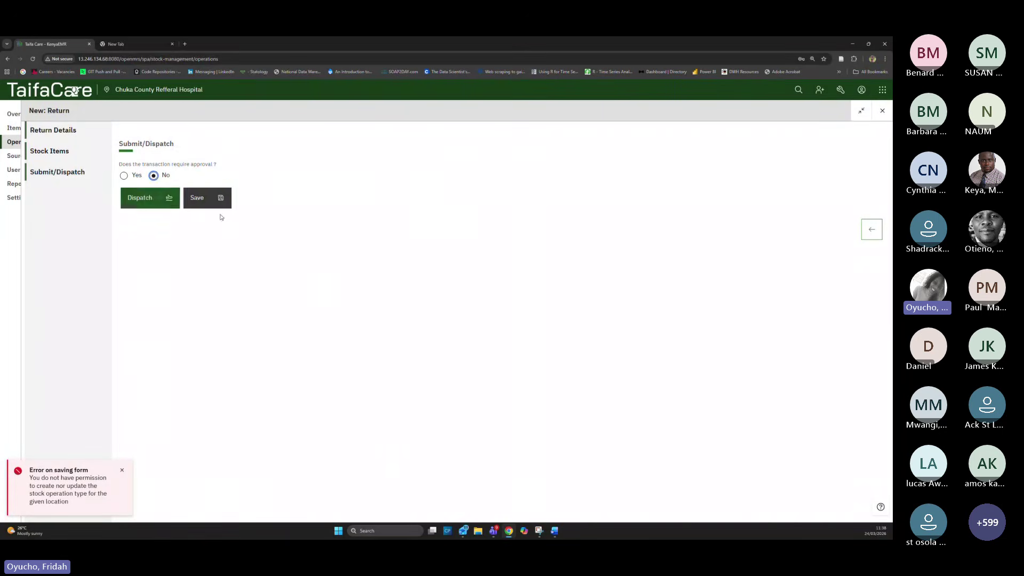
{"action": "left_click", "coordinate": [147, 200]}
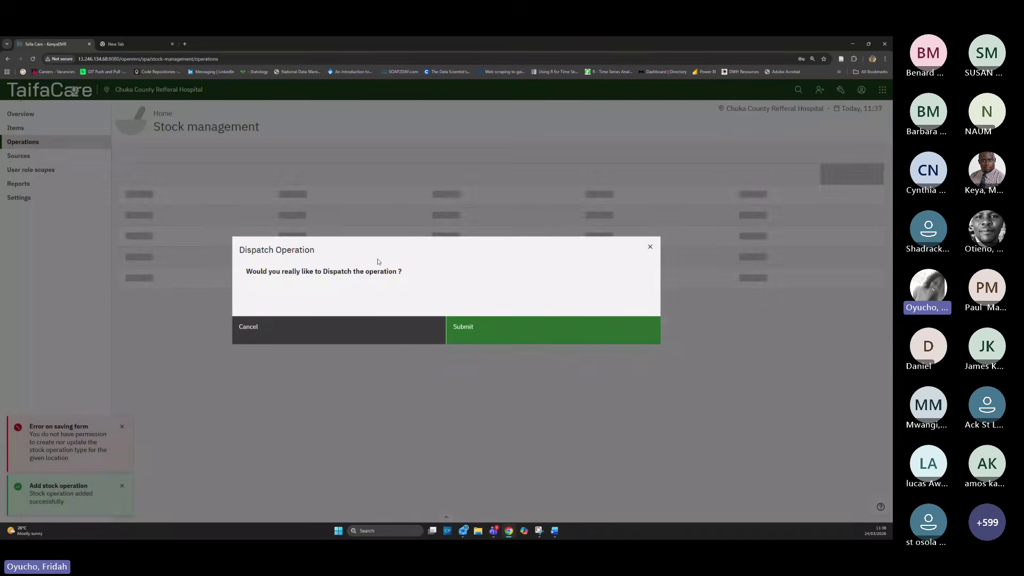
{"action": "left_click", "coordinate": [493, 336]}
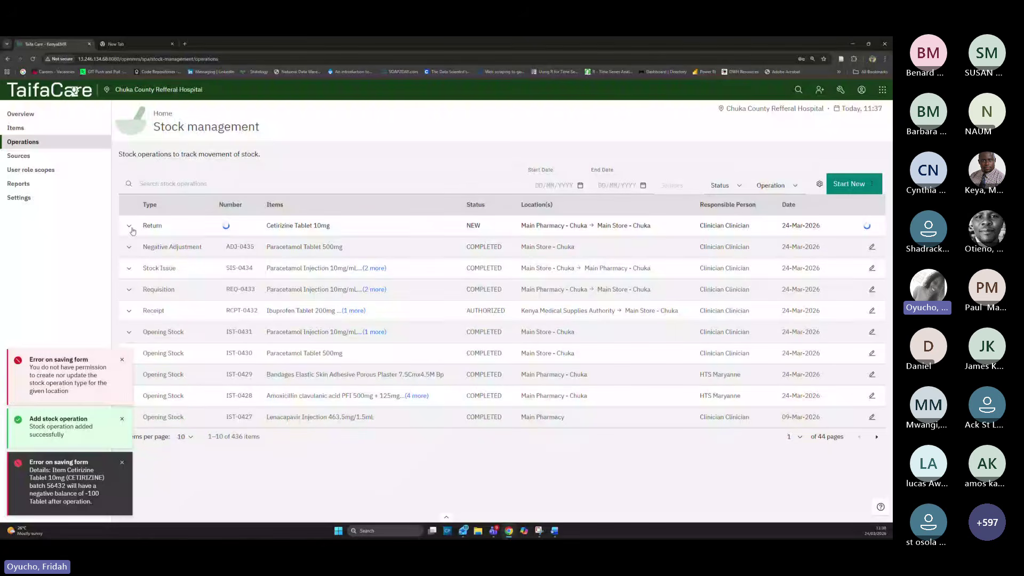
Review the new Cetirizine return's stock items, try dispatching it again from its edit form, and dismiss the error notifications
{"action": "left_click", "coordinate": [138, 224]}
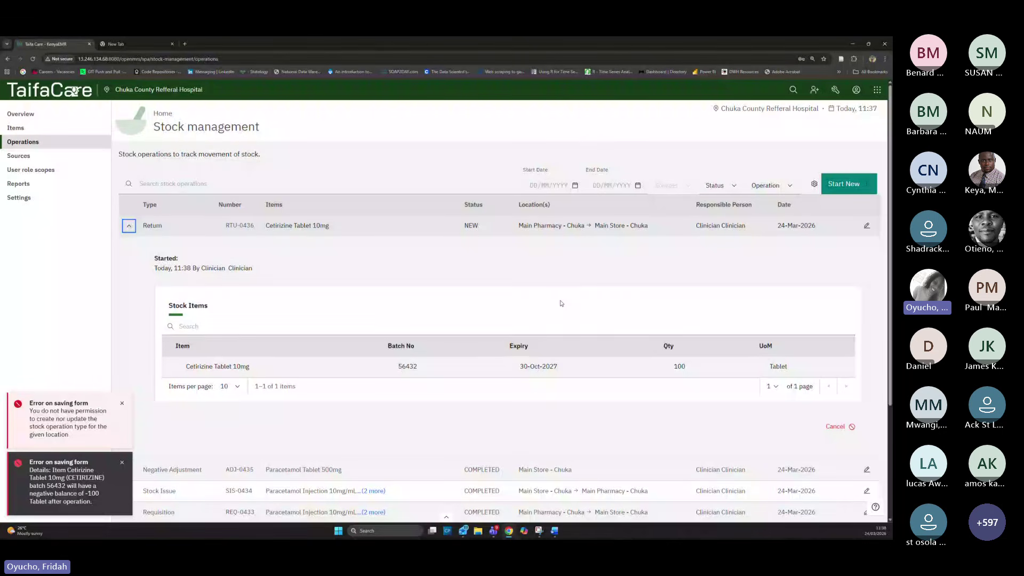
{"action": "left_click", "coordinate": [869, 229]}
{"action": "left_click", "coordinate": [595, 171]}
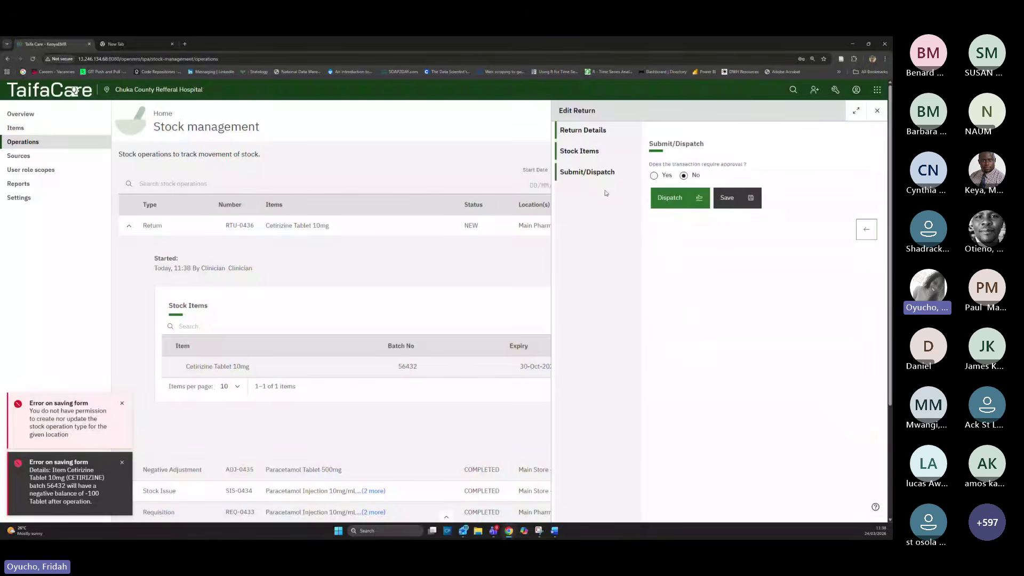
{"action": "left_click", "coordinate": [684, 199]}
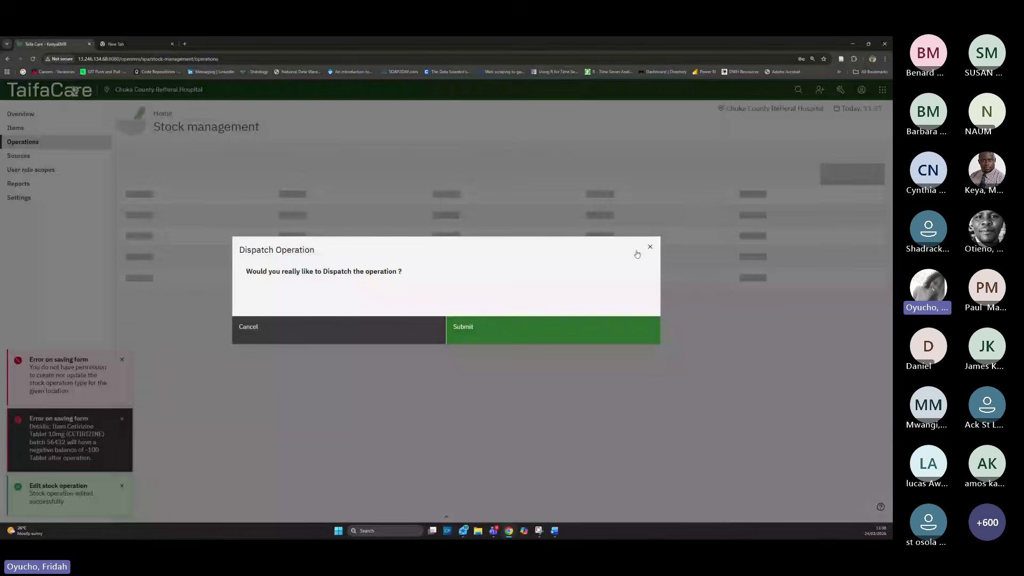
{"action": "left_click", "coordinate": [535, 338]}
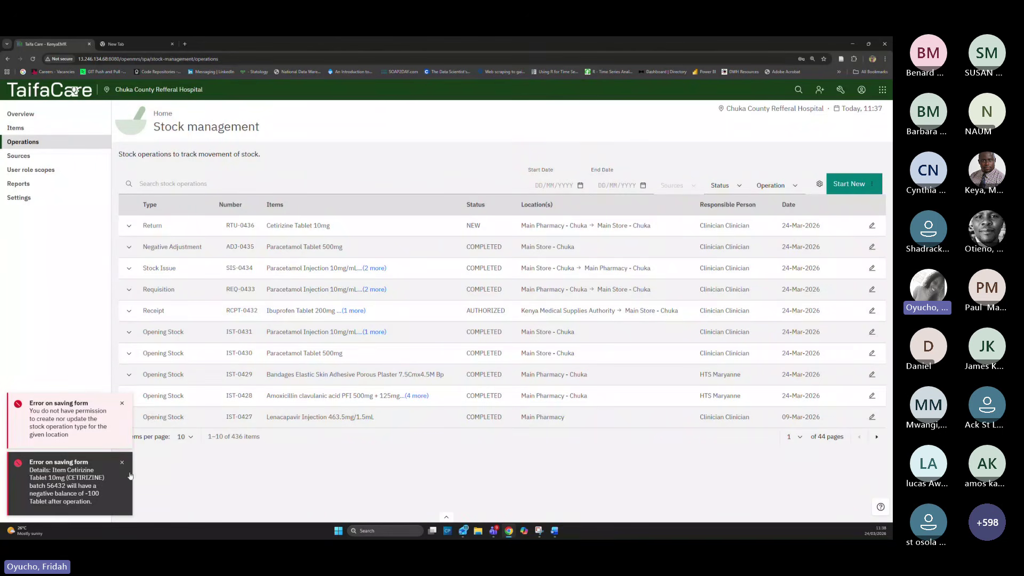
{"action": "left_click", "coordinate": [122, 463]}
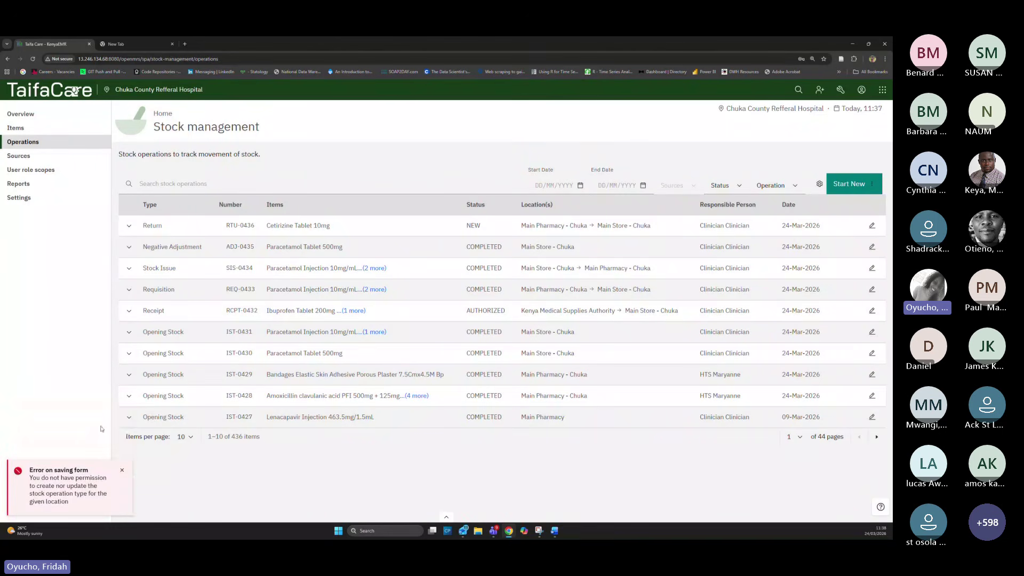
{"action": "left_click", "coordinate": [122, 470]}
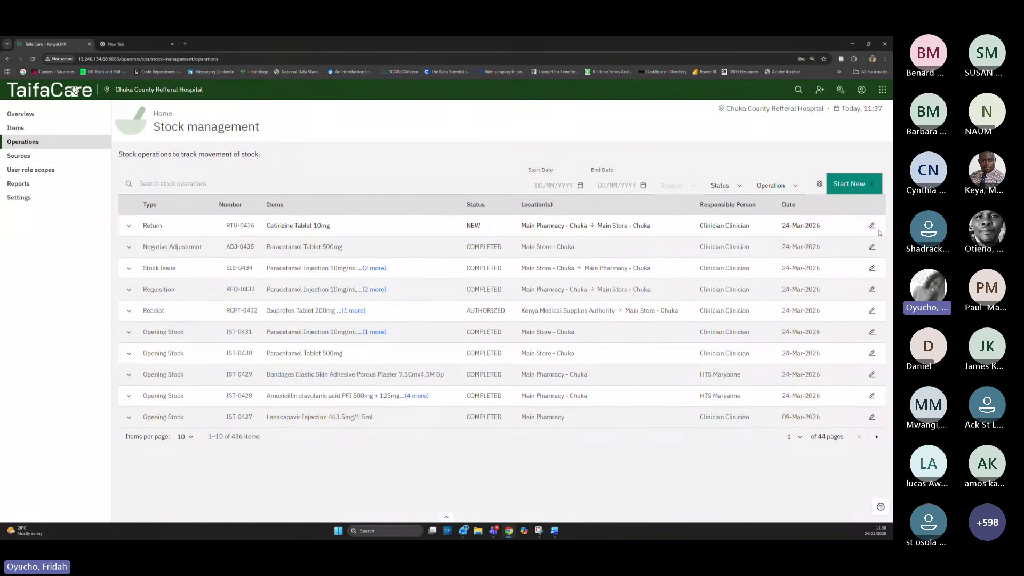
Start another return from Main Pharmacy - Chuka to Main Store - Chuka and proceed to its stock items
{"action": "left_click", "coordinate": [854, 188]}
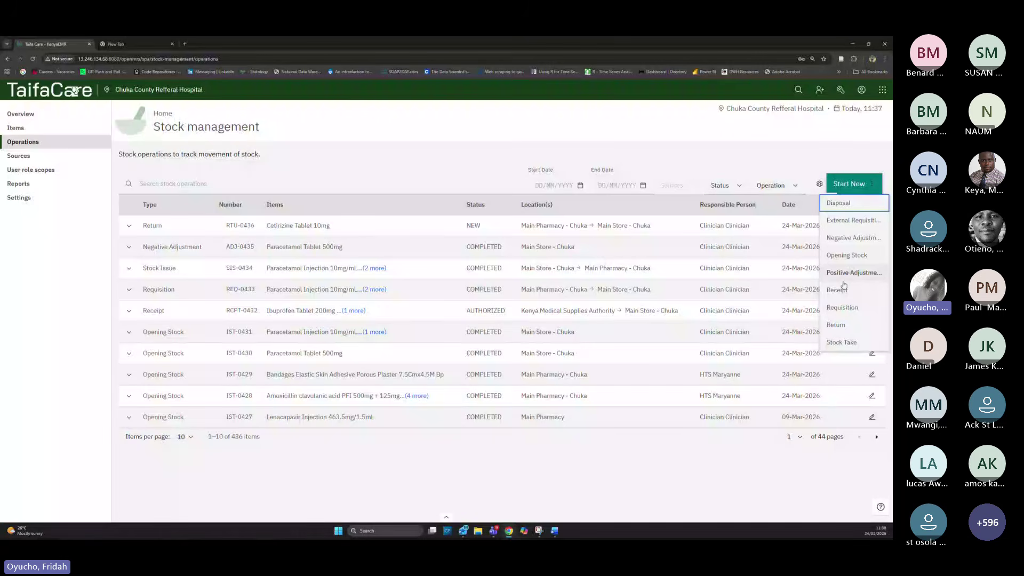
{"action": "left_click", "coordinate": [836, 325]}
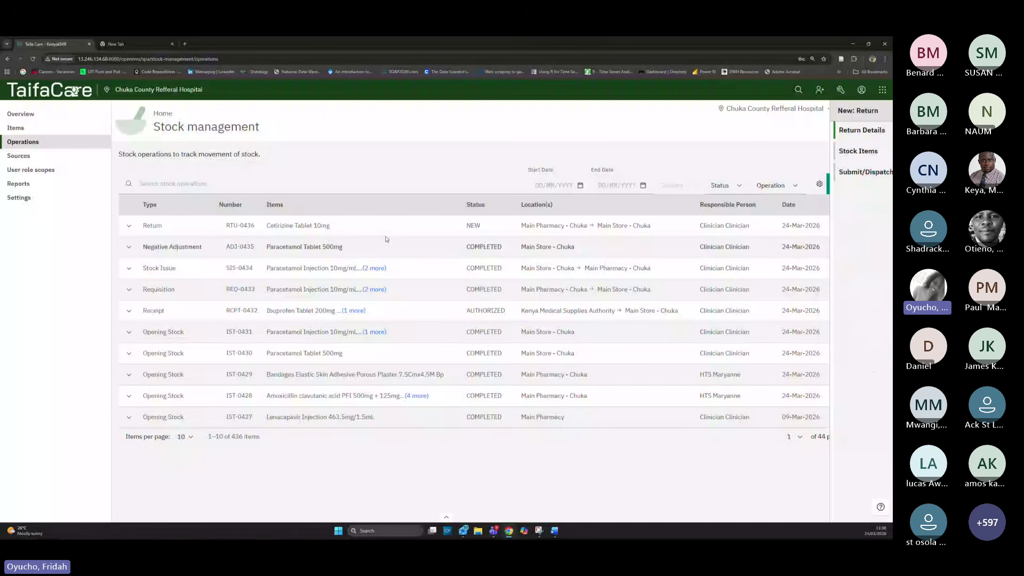
{"action": "left_click", "coordinate": [694, 241]}
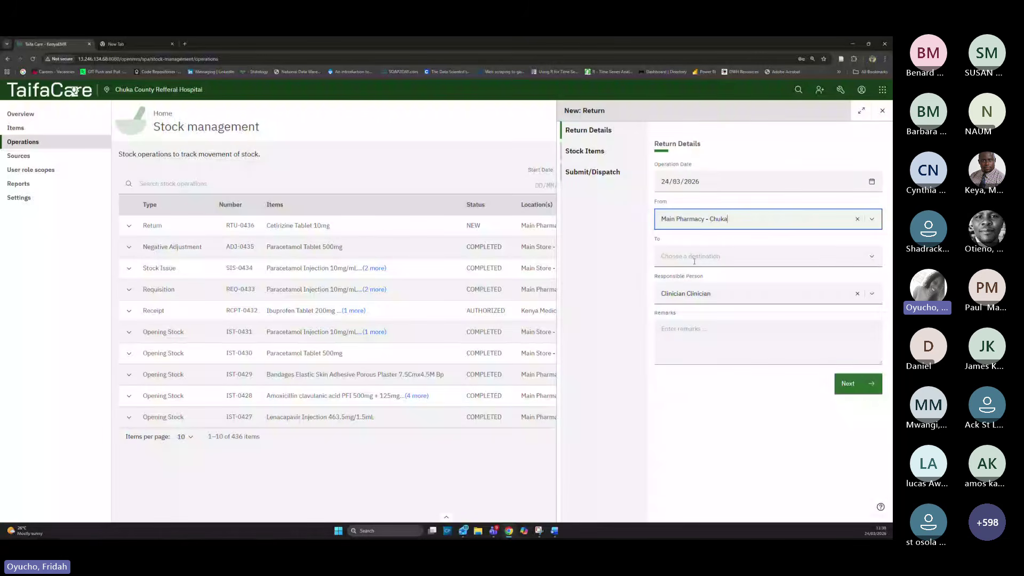
{"action": "left_click", "coordinate": [694, 257]}
{"action": "left_click", "coordinate": [693, 277]}
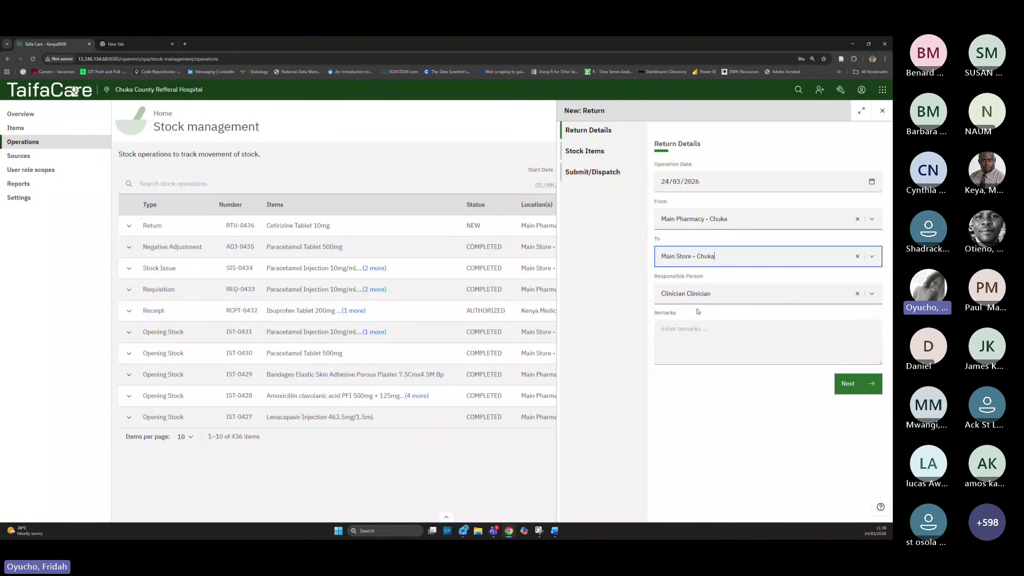
{"action": "left_click", "coordinate": [880, 385]}
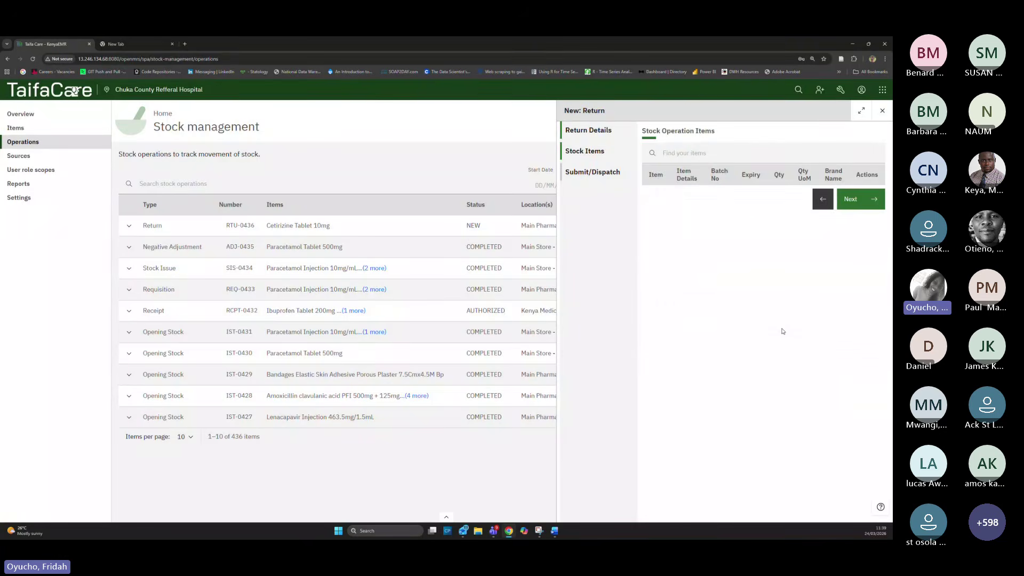
Add Paracetamol Tablet 500mg to the return from batch BHTYRE24 at Main Store - Chuka, with a quantity of 10, and save the item
{"action": "left_click", "coordinate": [693, 154]}
{"action": "type", "text": "paraceta"}
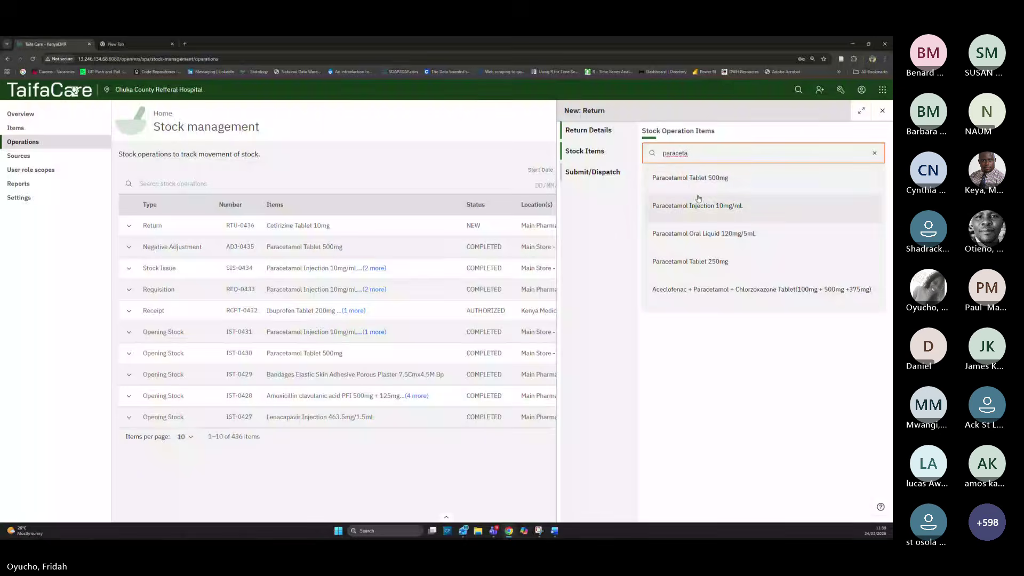
{"action": "left_click", "coordinate": [690, 178]}
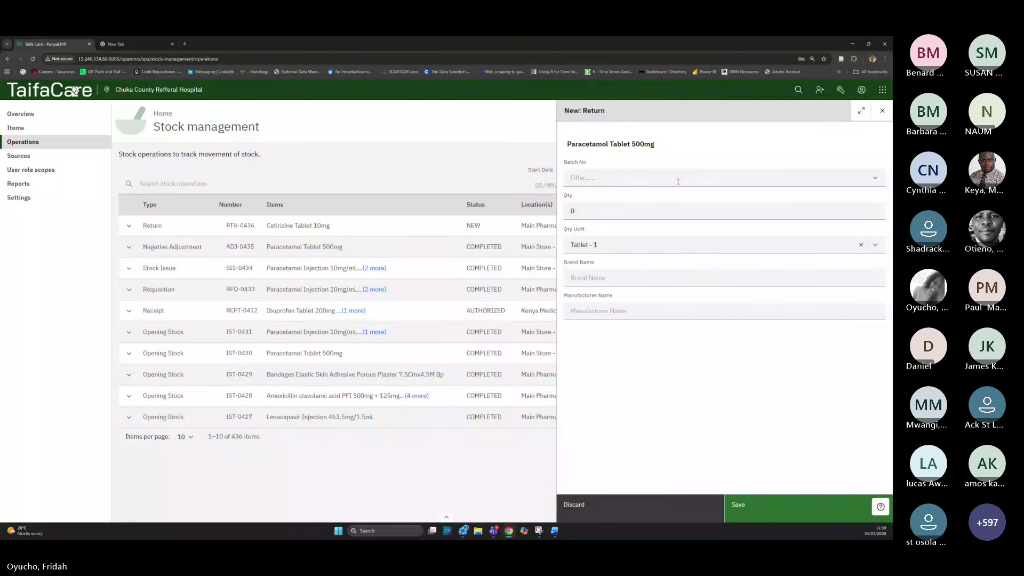
{"action": "left_click", "coordinate": [678, 179]}
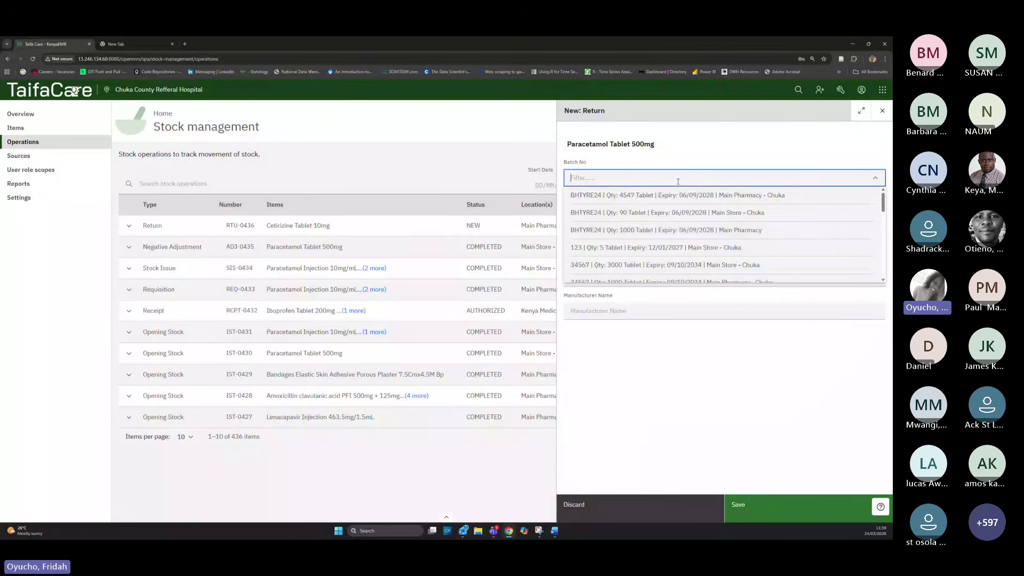
{"action": "left_click", "coordinate": [661, 216]}
{"action": "left_click", "coordinate": [592, 215]}
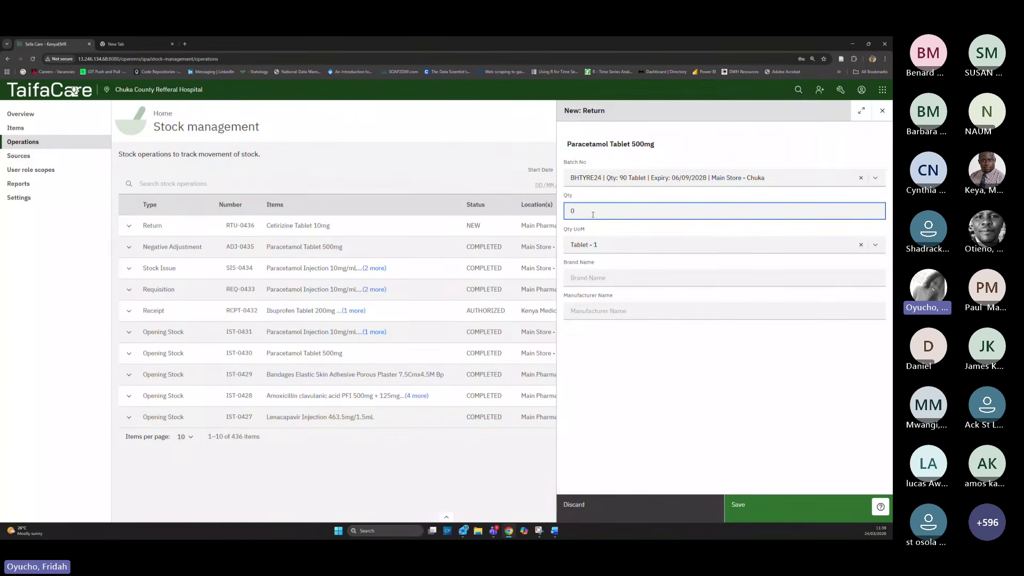
{"action": "key", "text": "BackSpace"}
{"action": "type", "text": "10"}
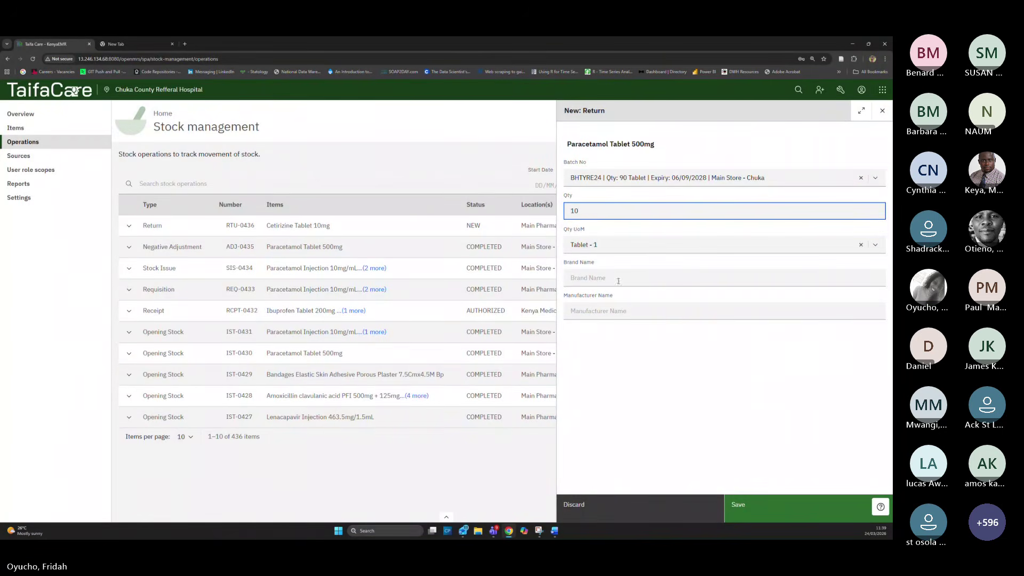
{"action": "left_click", "coordinate": [799, 511]}
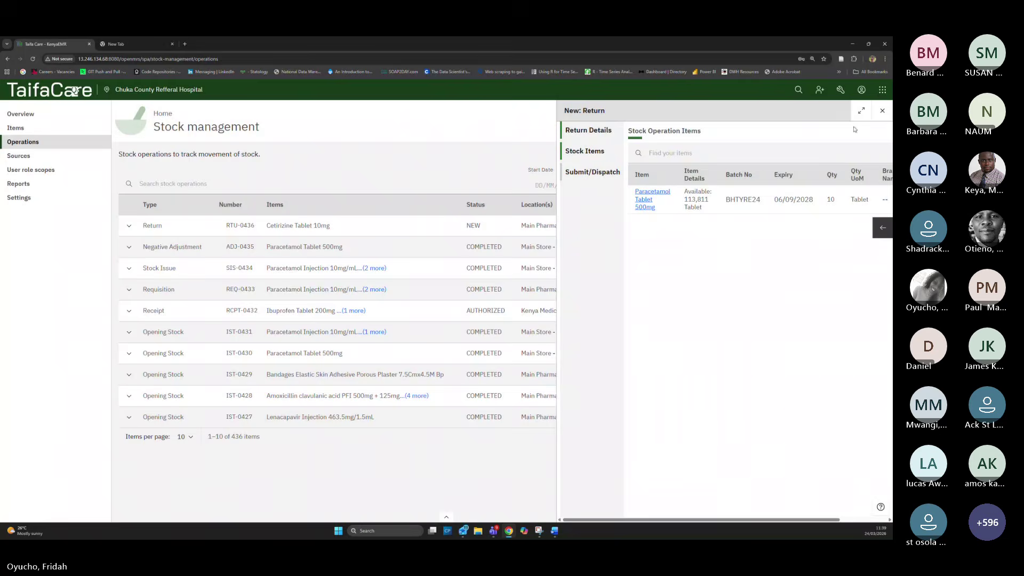
Expand the return form and submit the Paracetamol return for dispatch as not requiring approval
{"action": "left_click", "coordinate": [861, 111]}
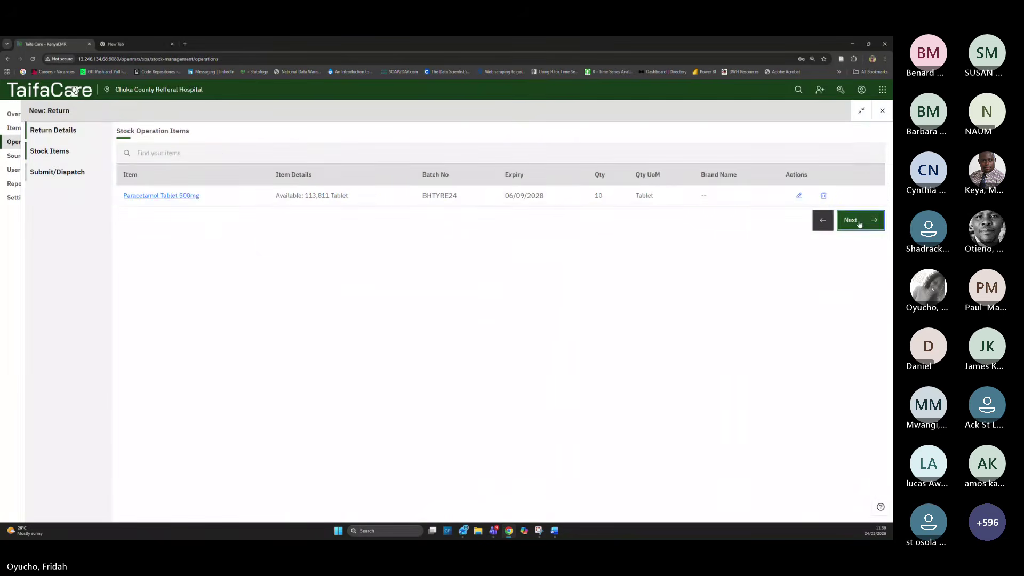
{"action": "left_click", "coordinate": [858, 220]}
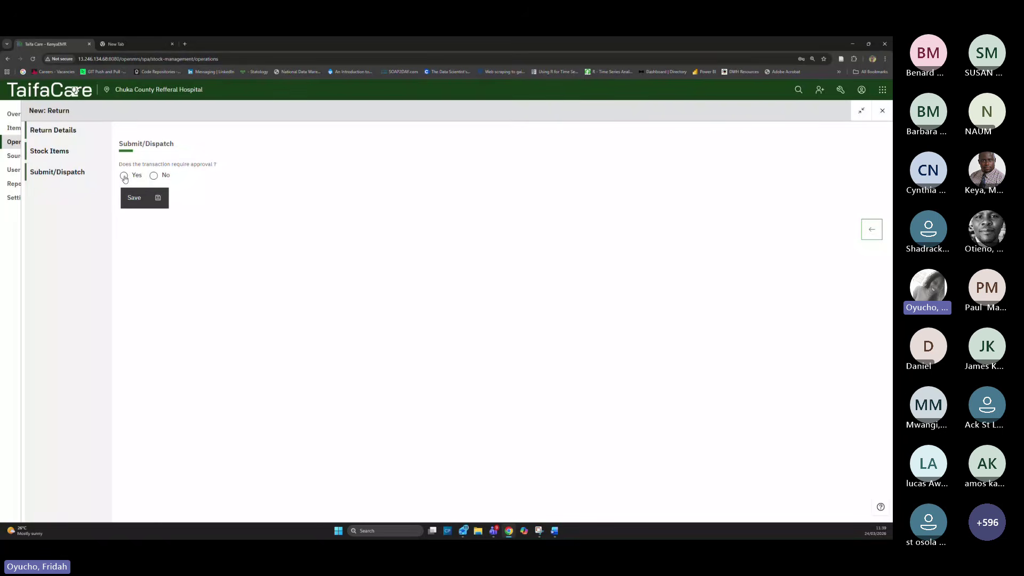
{"action": "left_click", "coordinate": [153, 175]}
{"action": "left_click", "coordinate": [160, 200]}
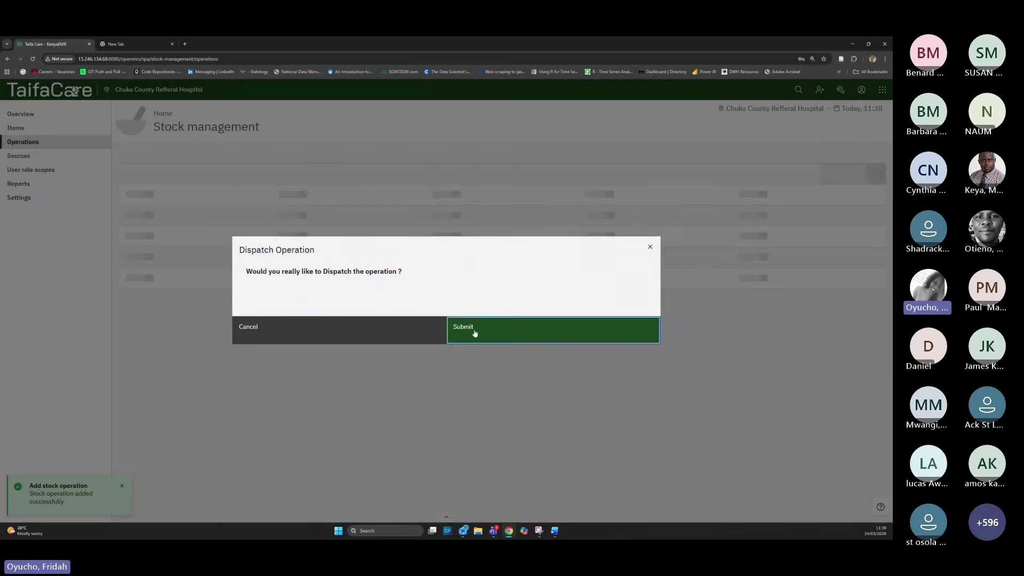
{"action": "left_click", "coordinate": [474, 330]}
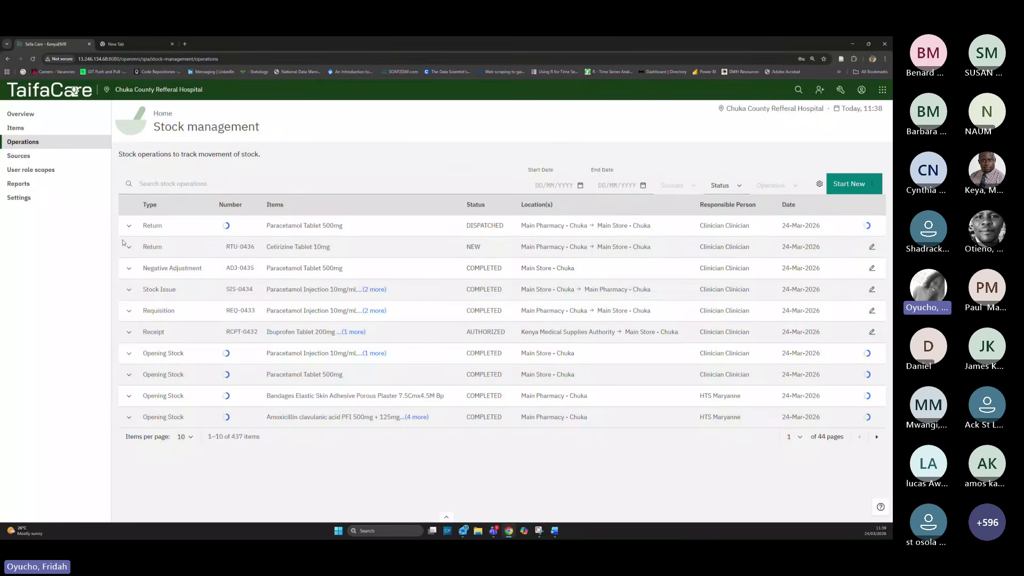
Open the details of the dispatched Paracetamol return and mark the operation as complete
{"action": "left_click", "coordinate": [129, 226]}
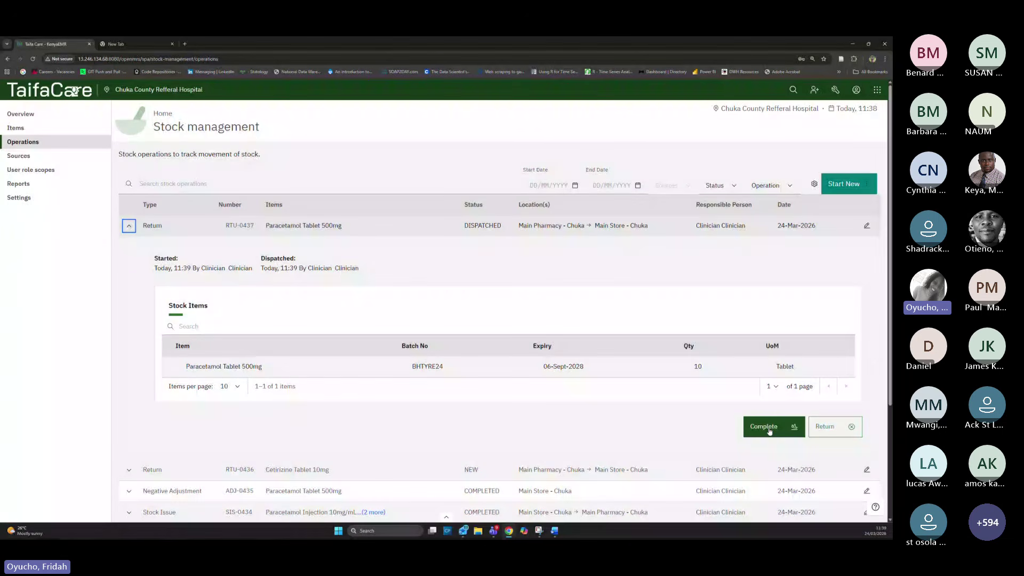
{"action": "left_click", "coordinate": [769, 430]}
{"action": "left_click", "coordinate": [479, 339]}
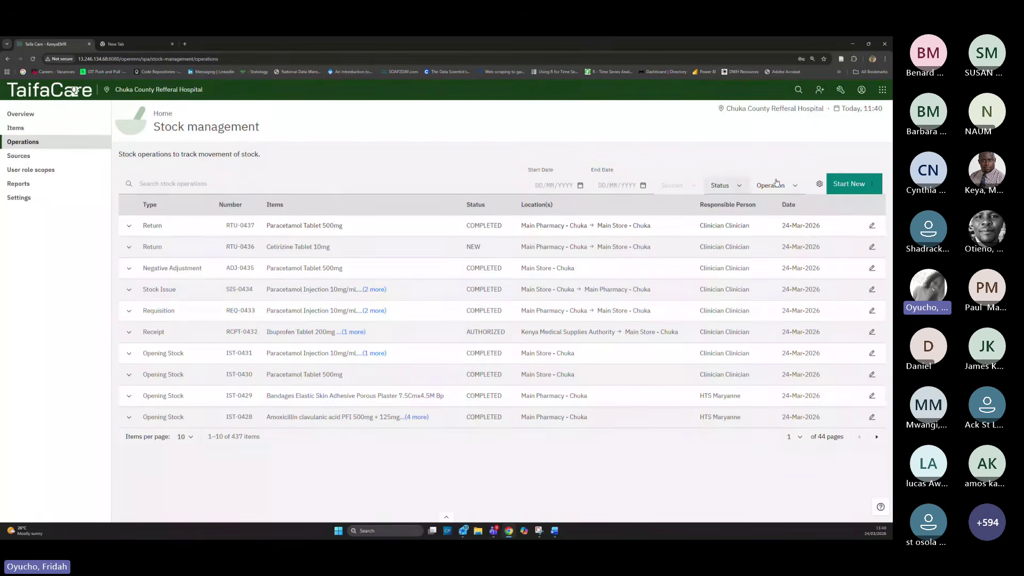
Start a new stock take, expand its form, and set the location to Main Pharmacy - Chuka
{"action": "left_click", "coordinate": [851, 184]}
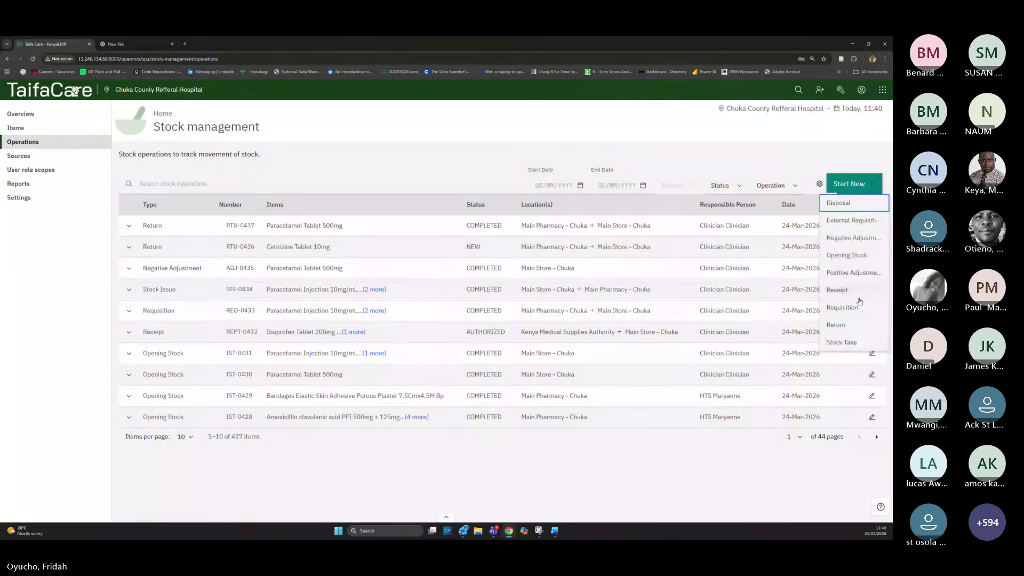
{"action": "left_click", "coordinate": [839, 342]}
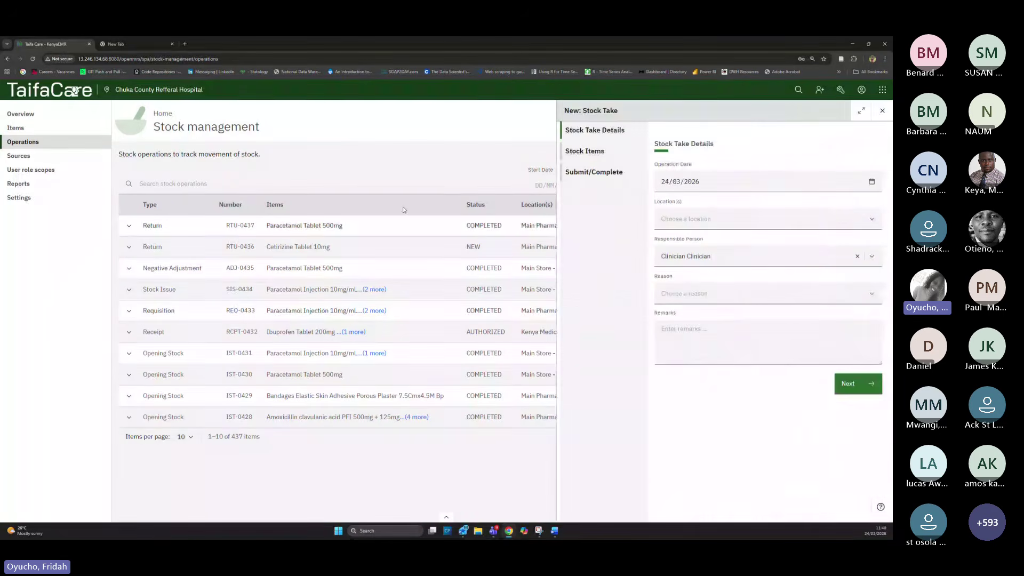
{"action": "left_click", "coordinate": [861, 110]}
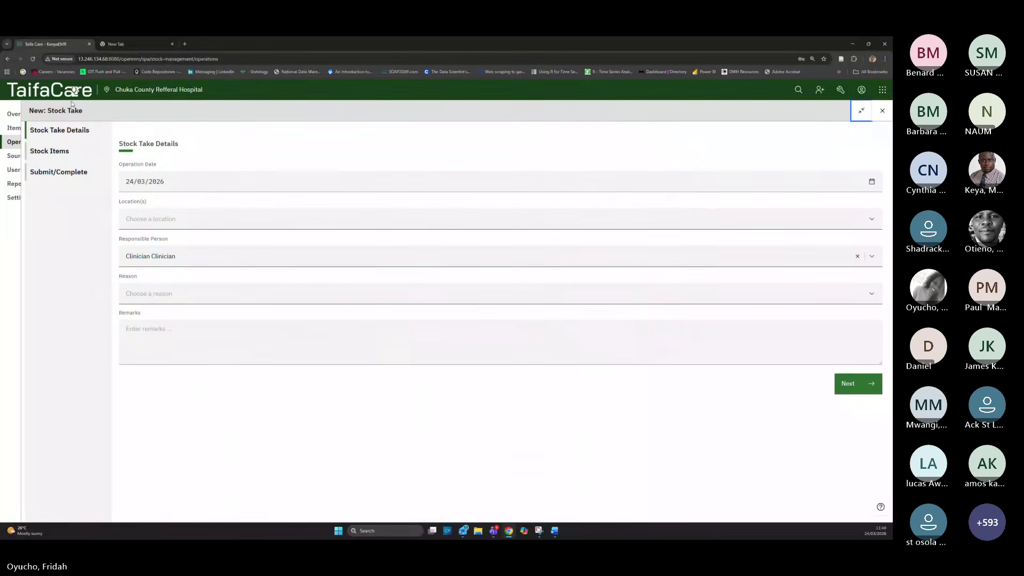
{"action": "left_click", "coordinate": [157, 215]}
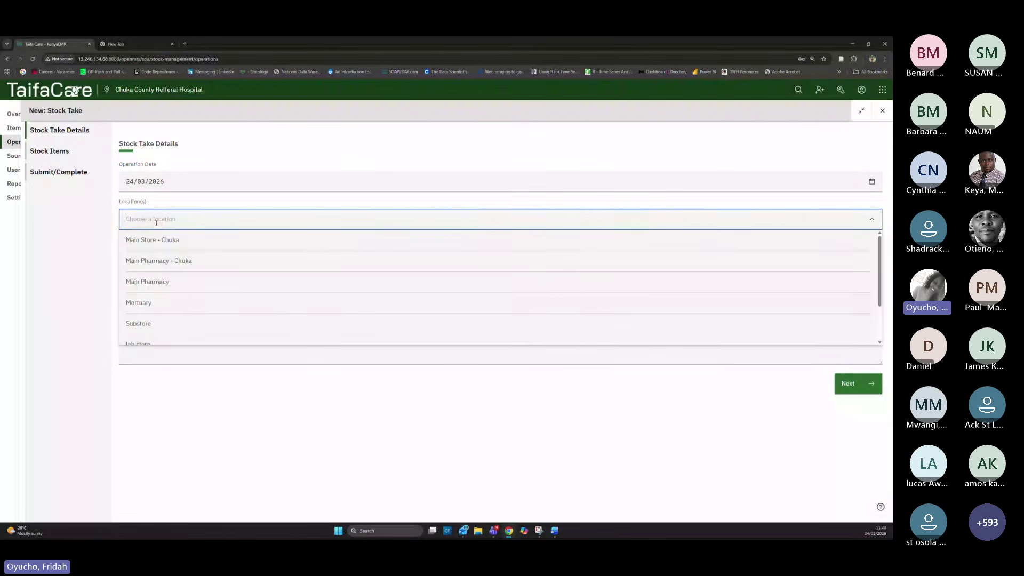
{"action": "left_click", "coordinate": [198, 262]}
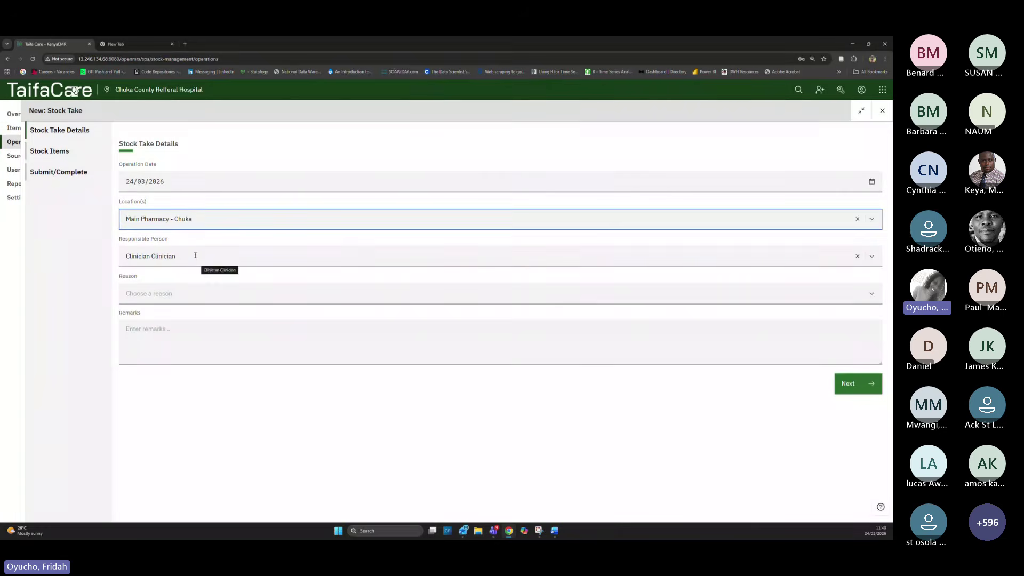
Set the stock take's reason to Routine stock take and proceed to its stock items
{"action": "left_click", "coordinate": [206, 299]}
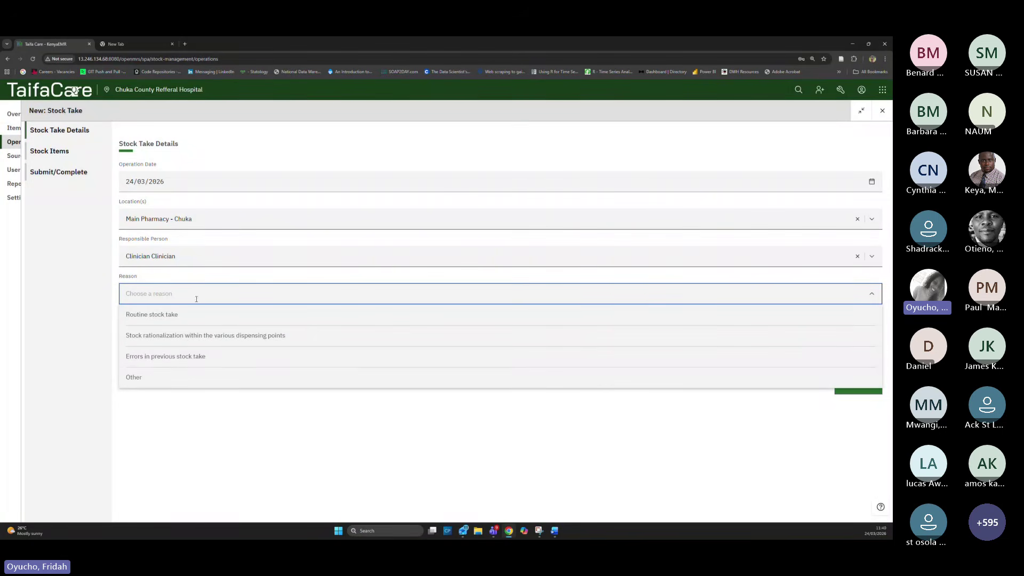
{"action": "left_click", "coordinate": [143, 380]}
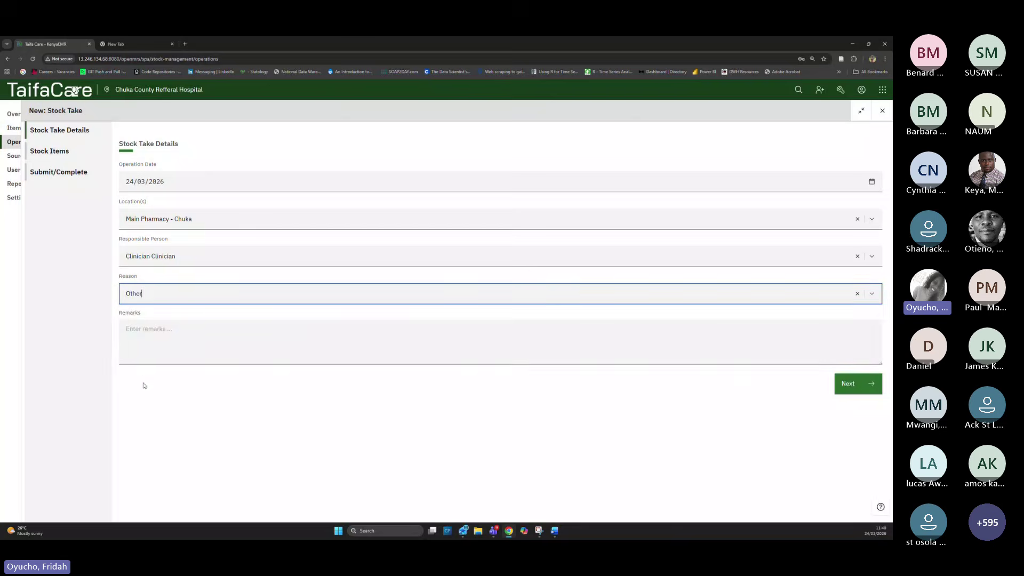
{"action": "left_click", "coordinate": [144, 330]}
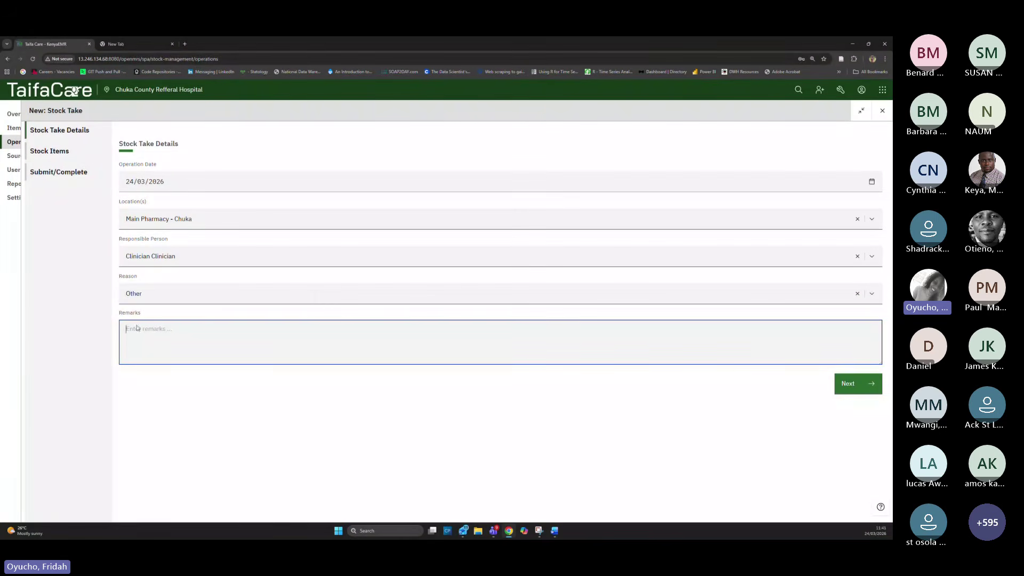
{"action": "left_click", "coordinate": [145, 295]}
{"action": "left_click", "coordinate": [148, 312]}
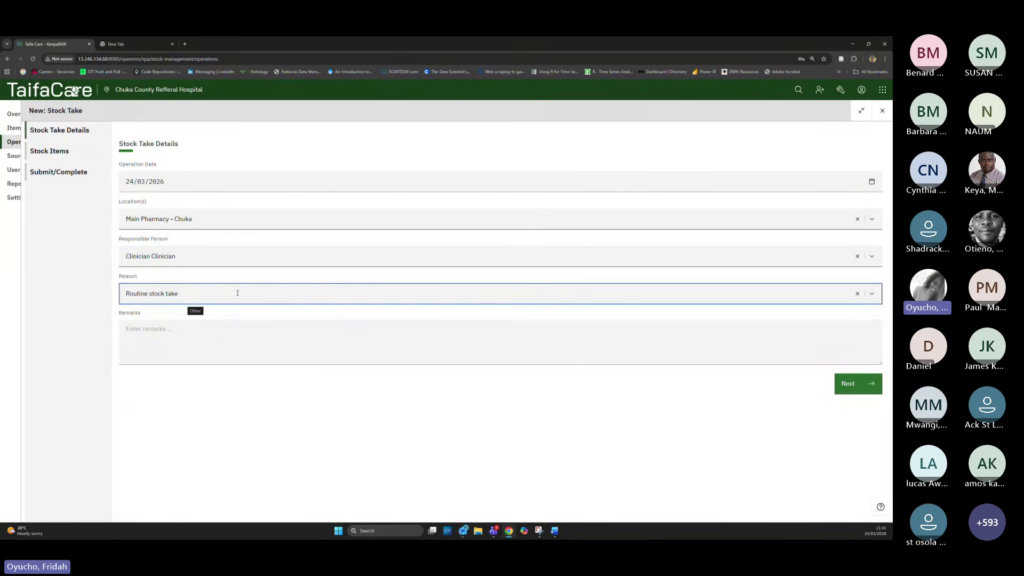
{"action": "left_click", "coordinate": [849, 386]}
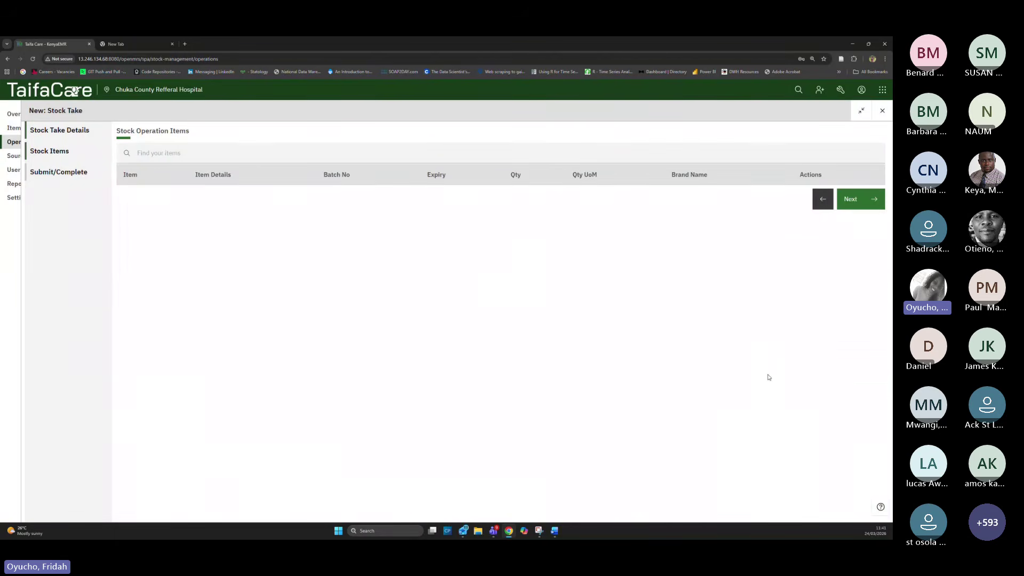
Add Paracetamol Tablet 500mg to the stock take and choose batch BHTYRE24 at Main Pharmacy - Chuka
{"action": "left_click", "coordinate": [188, 155]}
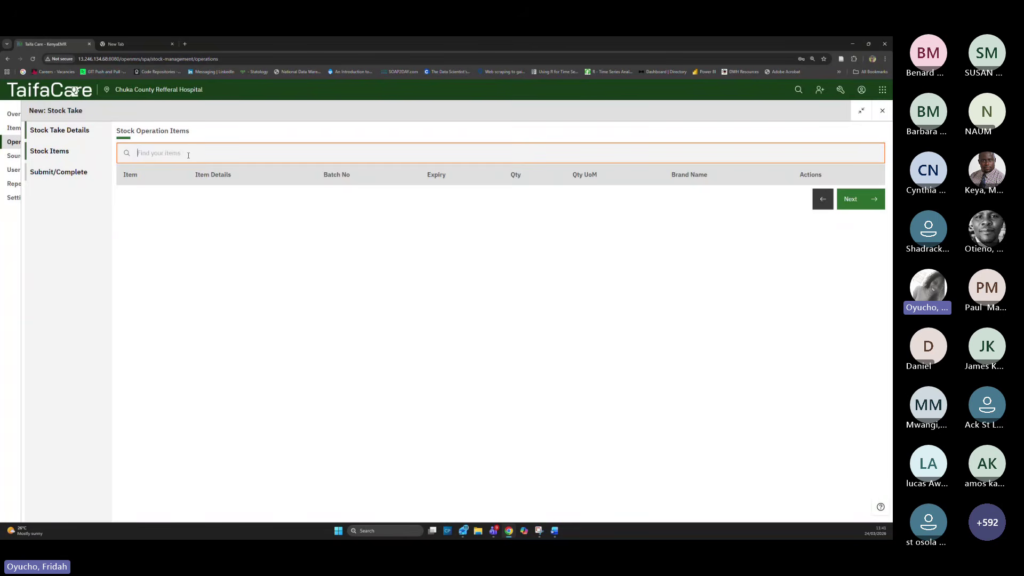
{"action": "type", "text": "p"}
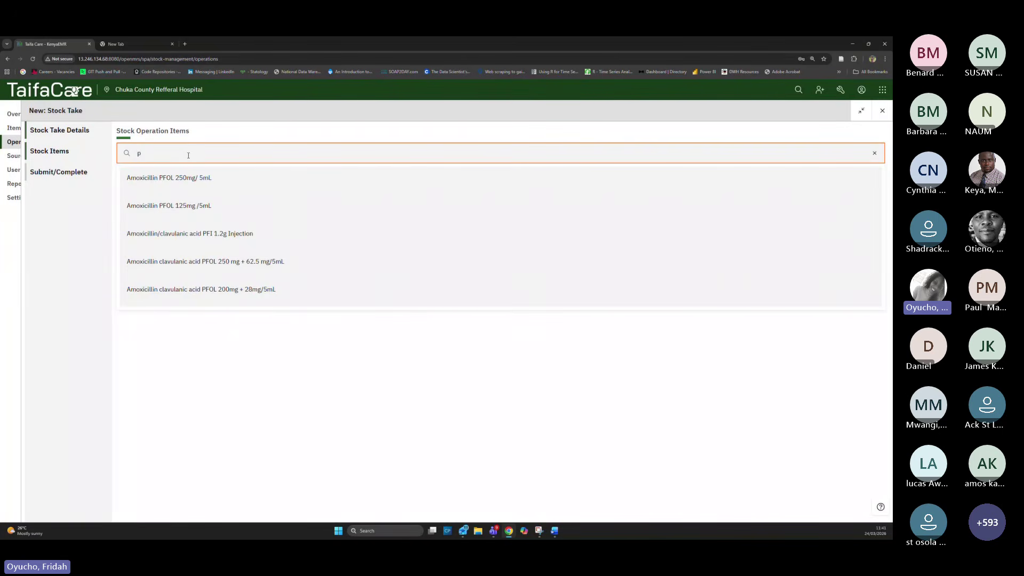
{"action": "type", "text": "ara"}
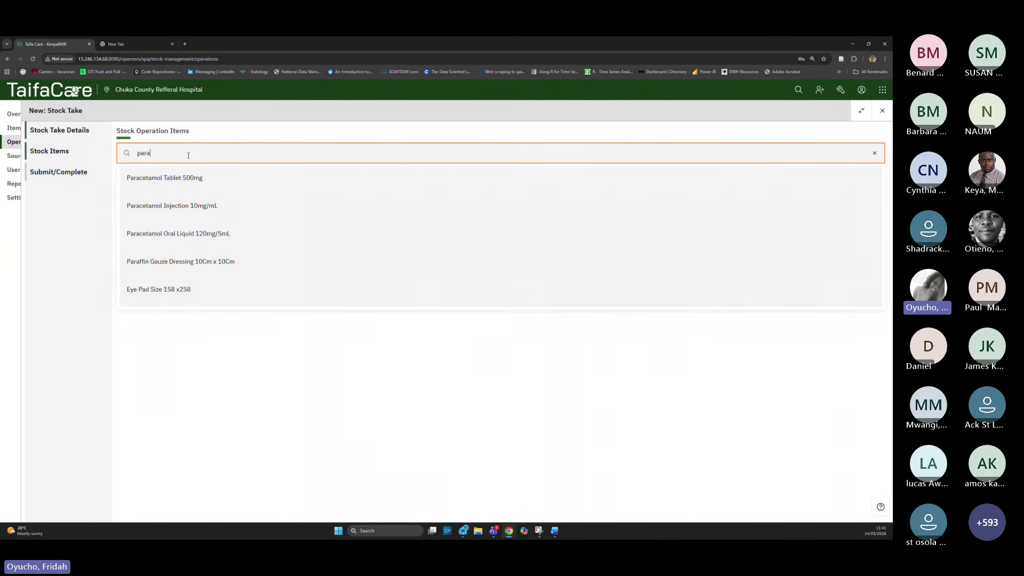
{"action": "left_click", "coordinate": [172, 183]}
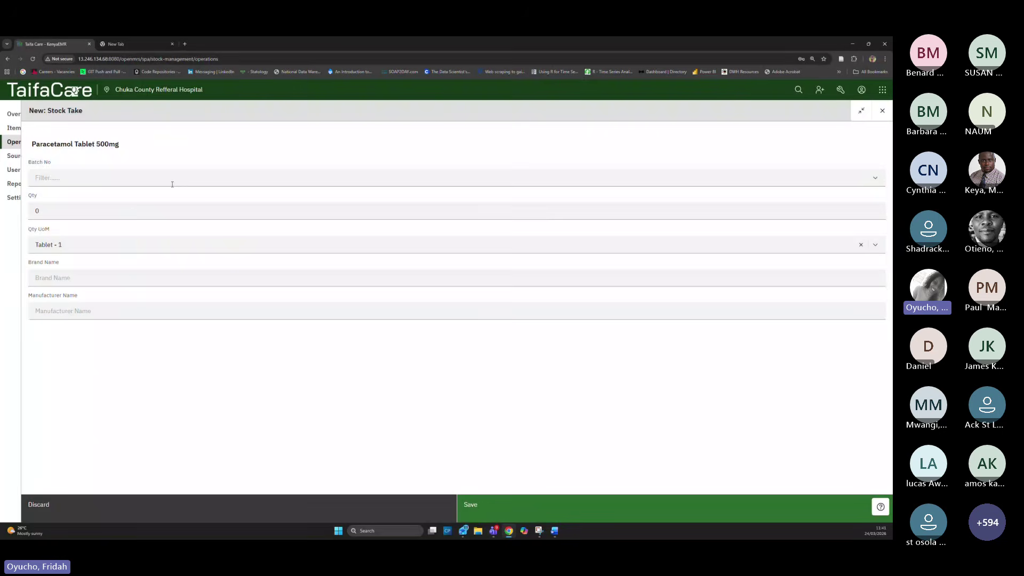
{"action": "left_click", "coordinate": [172, 178]}
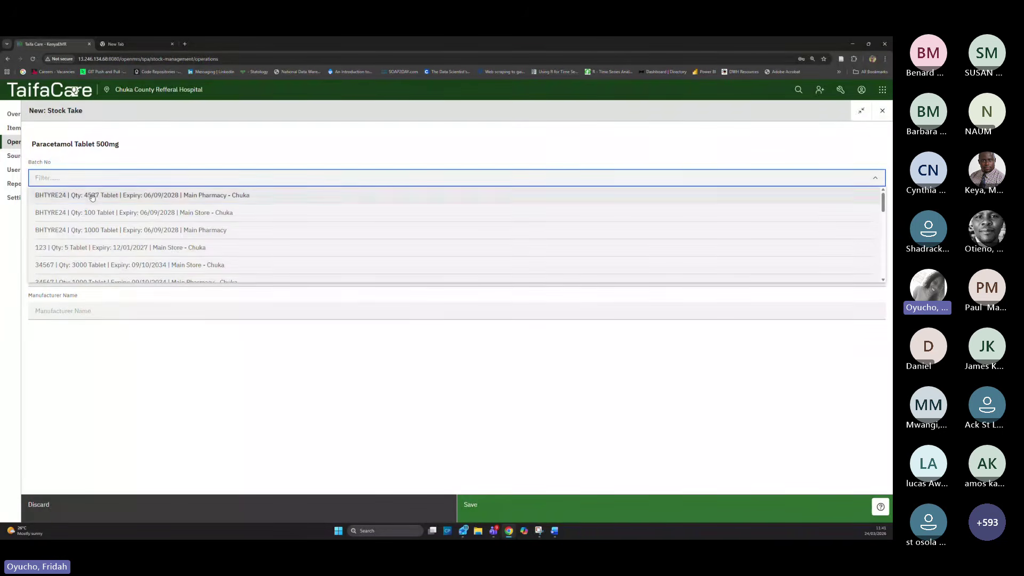
{"action": "left_click", "coordinate": [137, 196]}
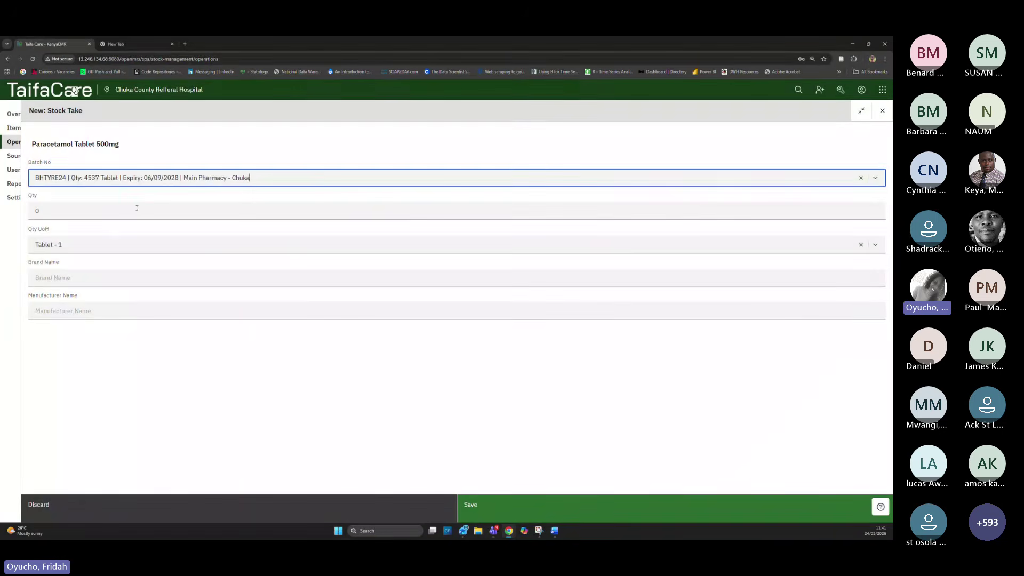
Set the Paracetamol batch's quantity to 4500, save the item, and proceed to the stock take's submission stage
{"action": "left_click", "coordinate": [100, 211]}
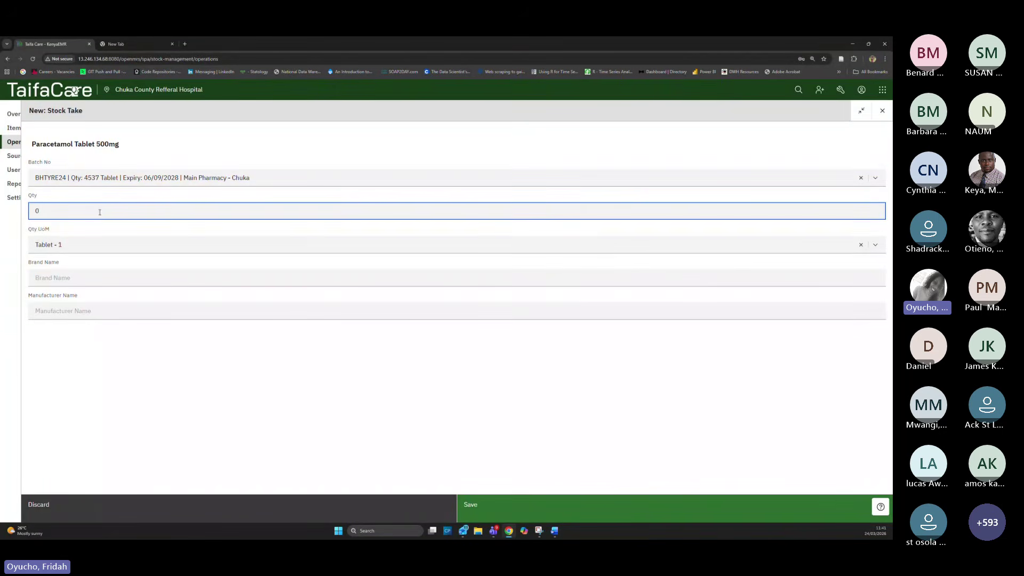
{"action": "key", "text": "BackSpace"}
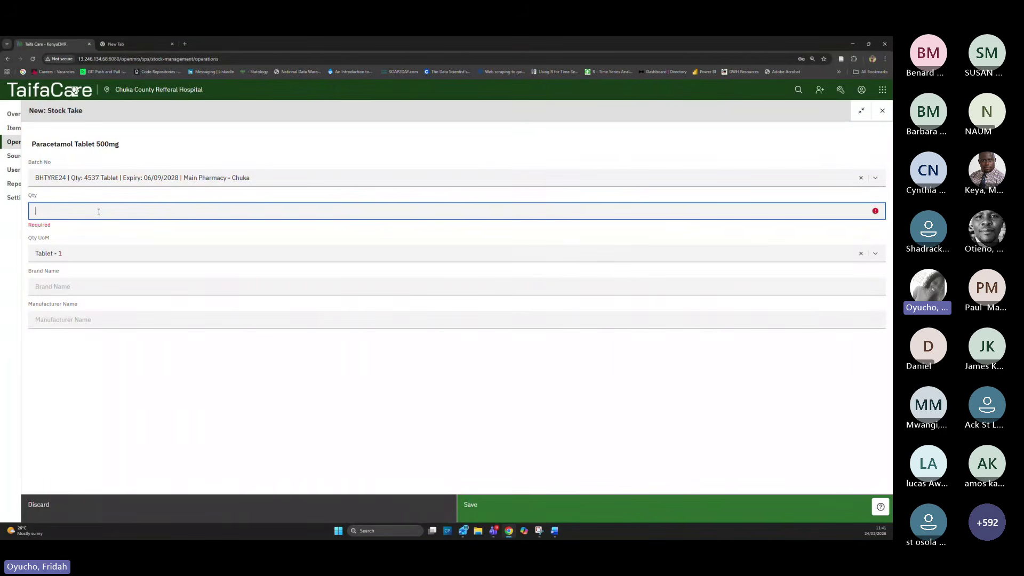
{"action": "type", "text": "4"}
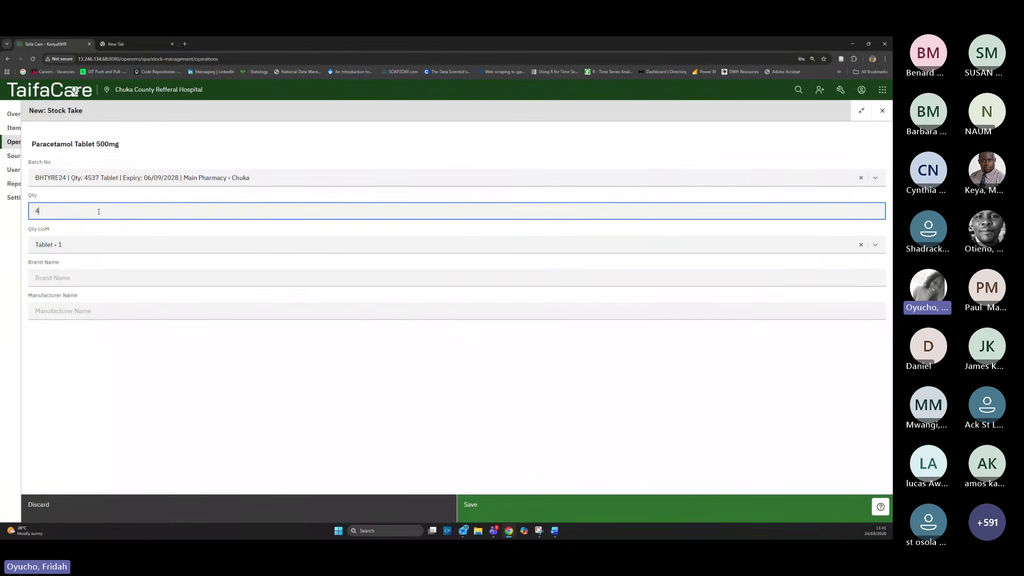
{"action": "type", "text": "500"}
{"action": "left_click_drag", "start_coordinate": [67, 212], "coordinate": [37, 212]}
{"action": "left_click", "coordinate": [71, 214]}
{"action": "left_click", "coordinate": [275, 178]}
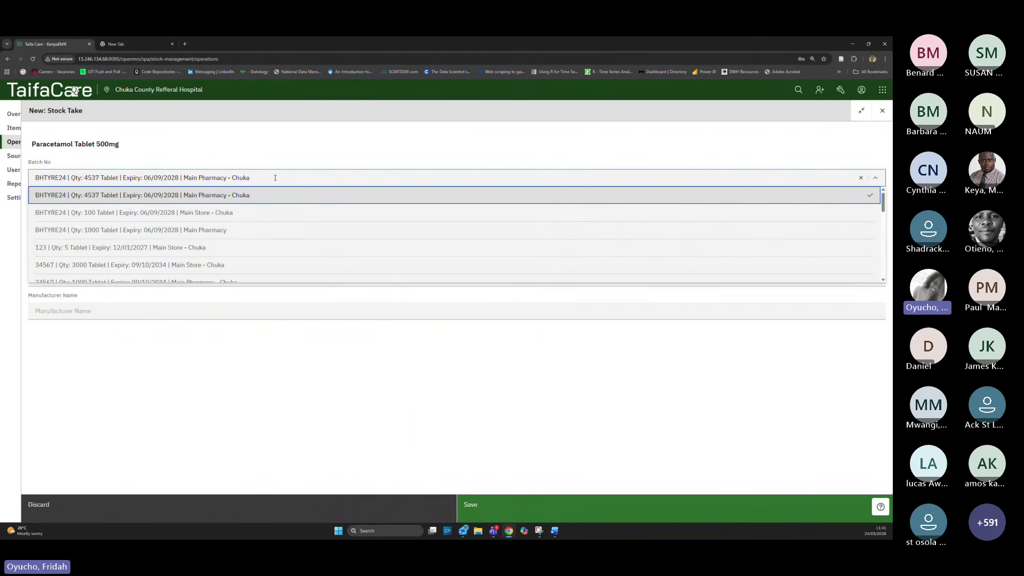
{"action": "left_click", "coordinate": [275, 177]}
{"action": "left_click", "coordinate": [56, 213]}
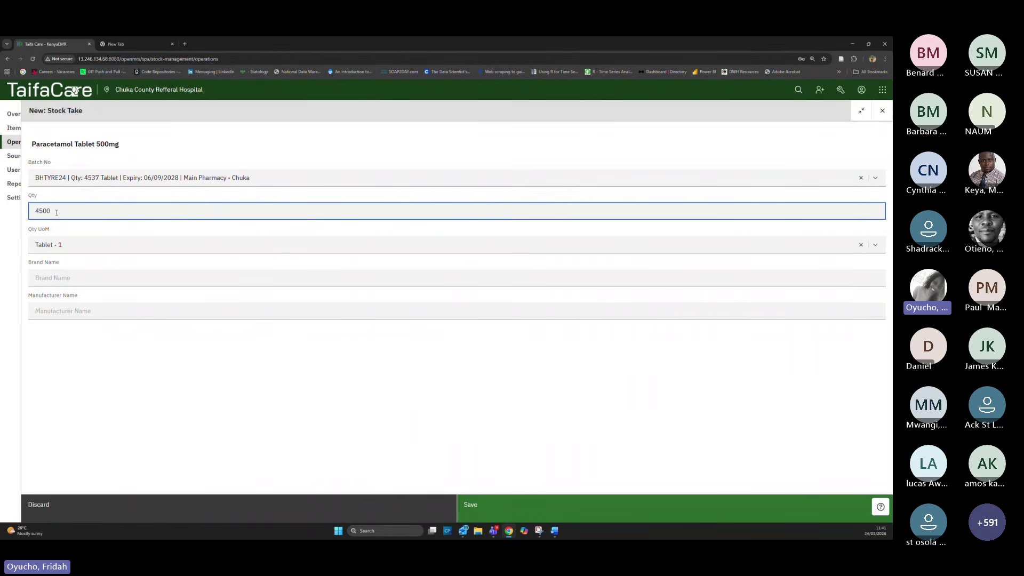
{"action": "left_click", "coordinate": [532, 507]}
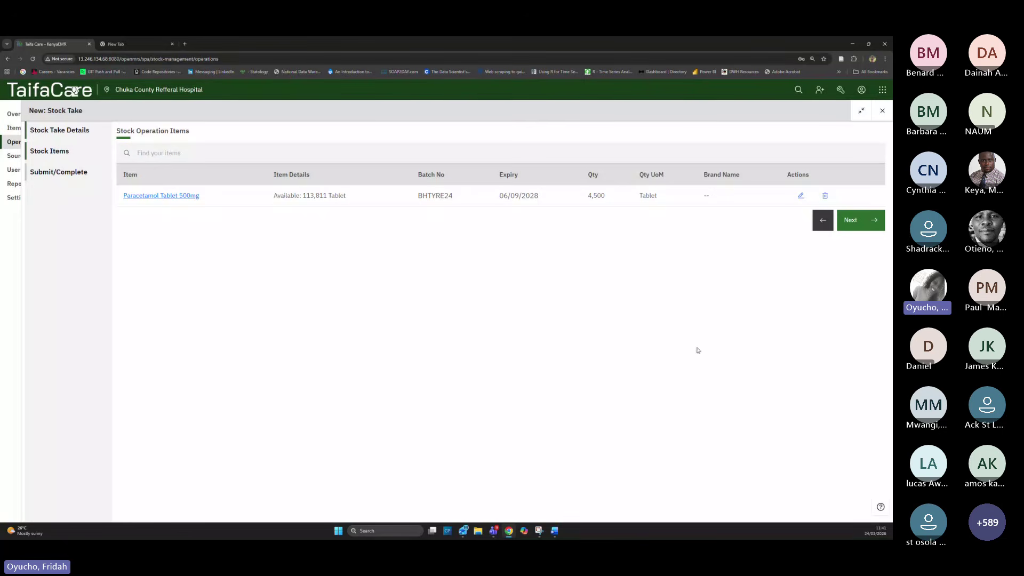
{"action": "left_click", "coordinate": [850, 221]}
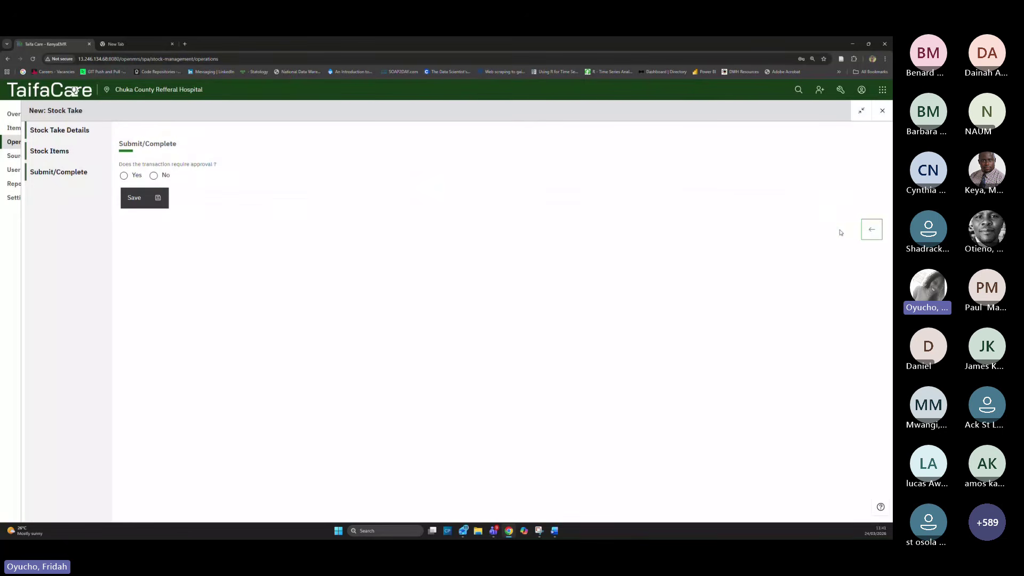
Mark the stock take as not requiring approval, then complete and submit the operation
{"action": "left_click", "coordinate": [154, 176]}
{"action": "left_click", "coordinate": [162, 209]}
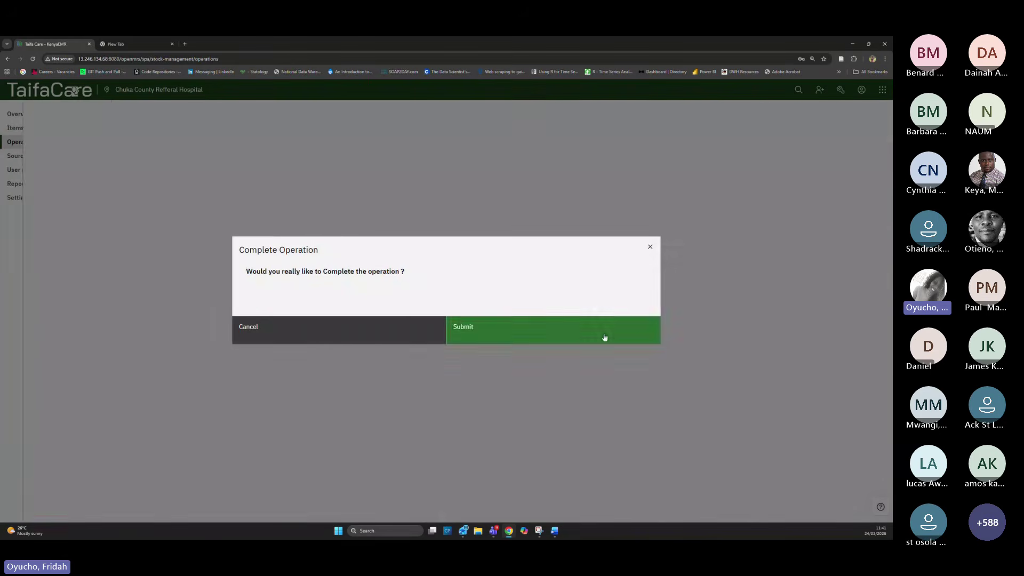
{"action": "left_click", "coordinate": [557, 337]}
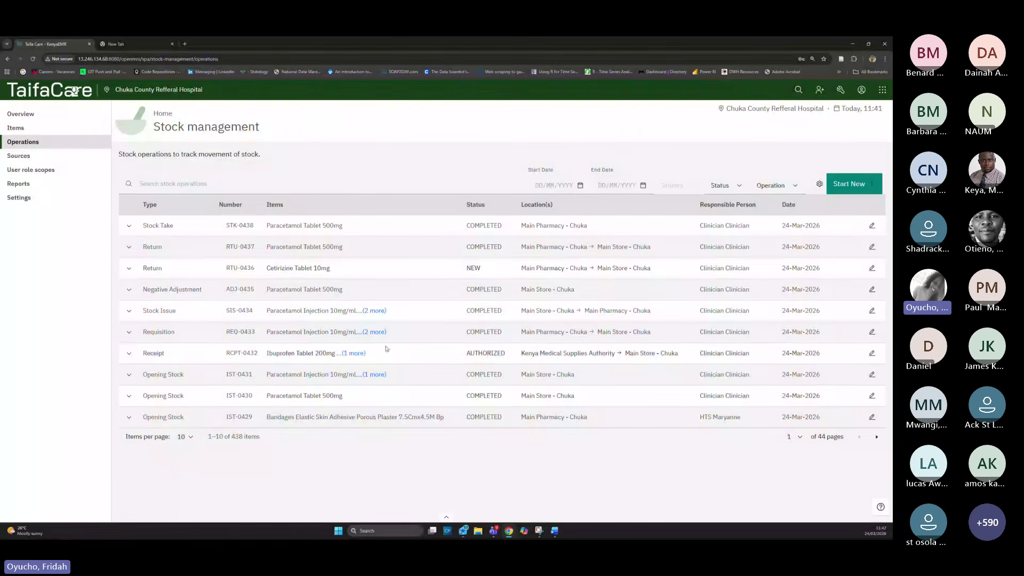
Filter the stock operations with both the start date and end date set to 01/12/2025
{"action": "left_click", "coordinate": [547, 187]}
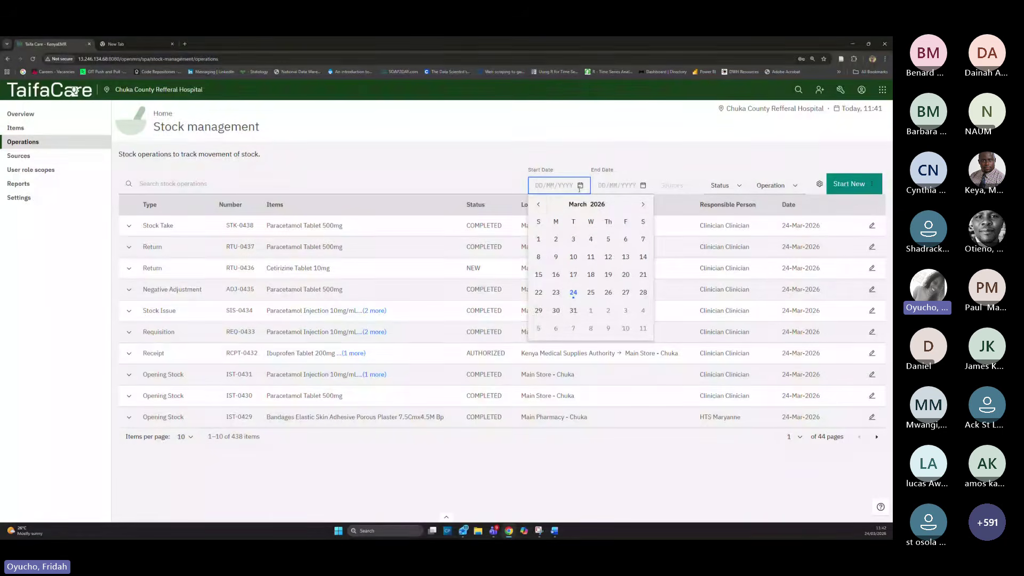
{"action": "left_click", "coordinate": [540, 206]}
{"action": "left_click", "coordinate": [539, 206]}
{"action": "left_click", "coordinate": [540, 206]}
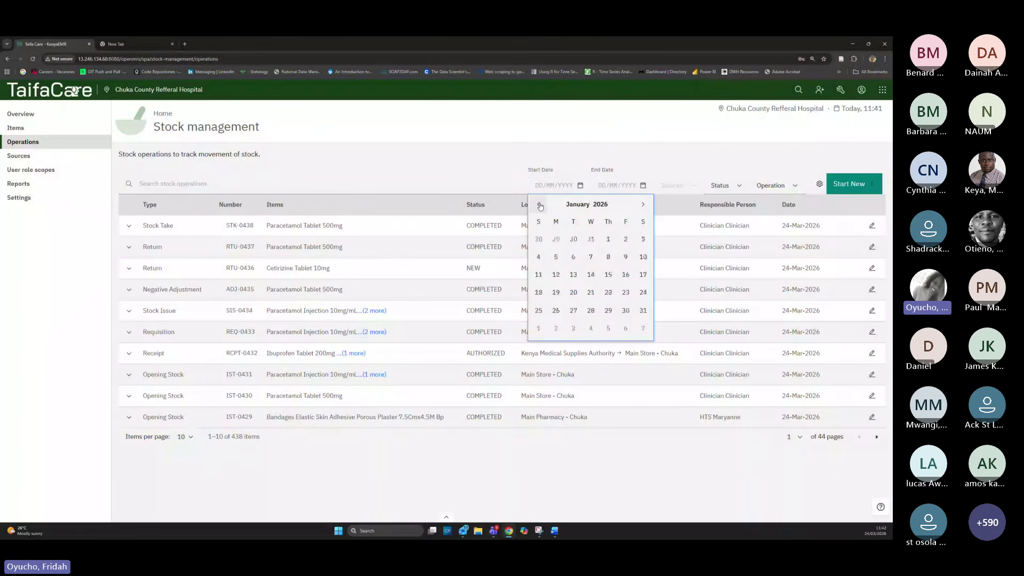
{"action": "left_click", "coordinate": [540, 206]}
{"action": "left_click", "coordinate": [556, 239]}
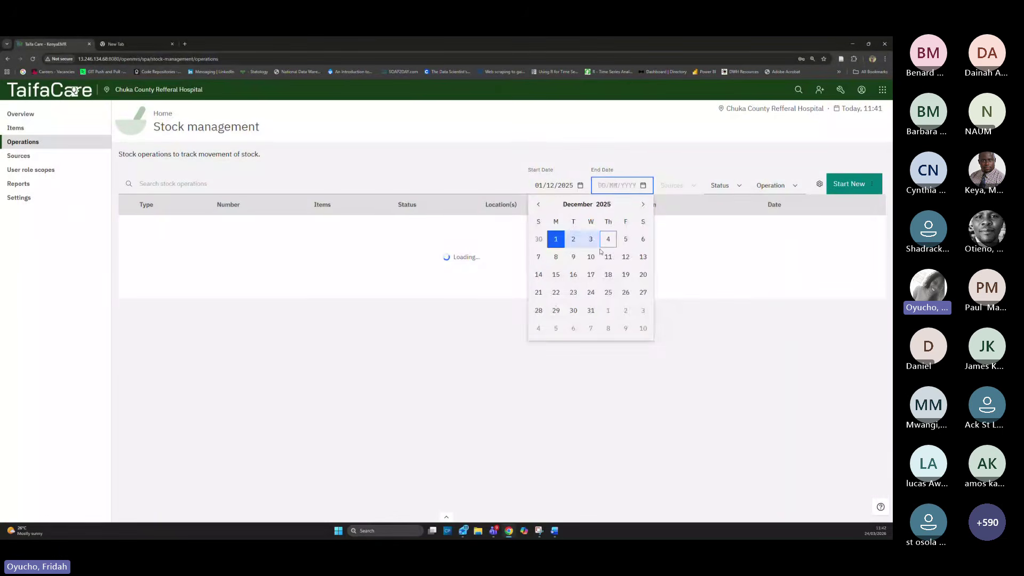
{"action": "left_click", "coordinate": [556, 239]}
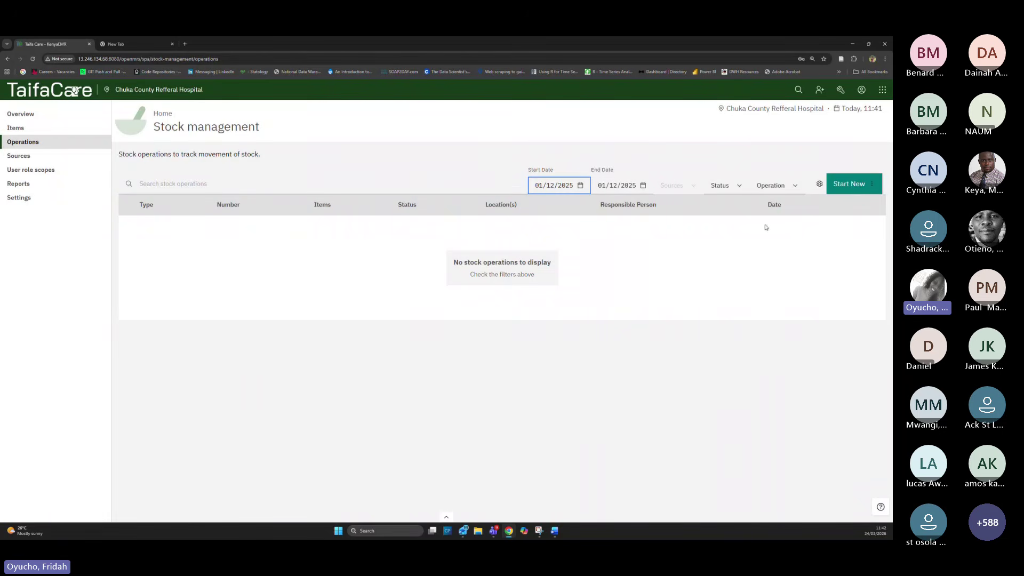
{"action": "left_click", "coordinate": [736, 189]}
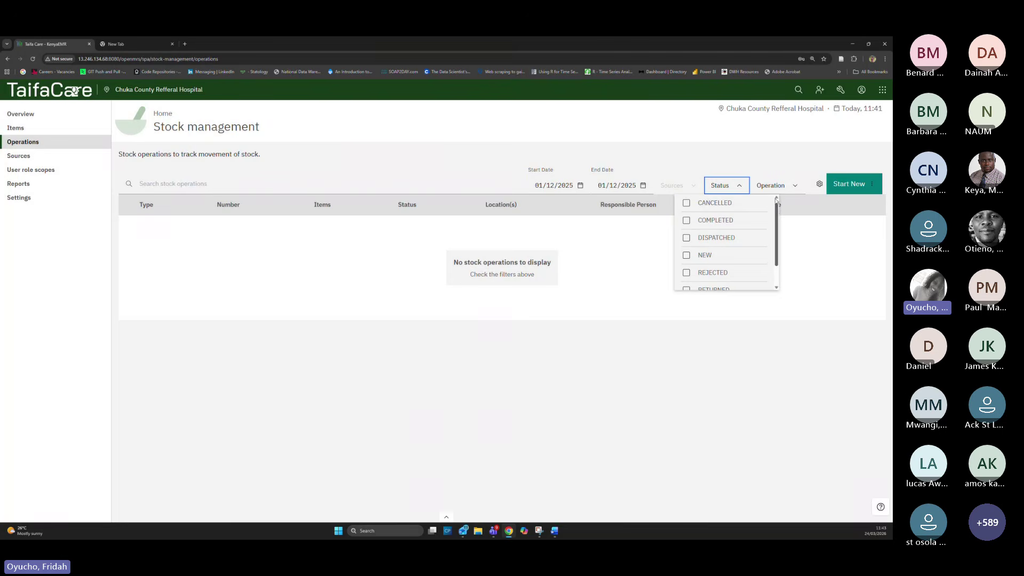
Set the stock operations' start and end date filters to 24/03/2026
{"action": "left_click", "coordinate": [580, 186]}
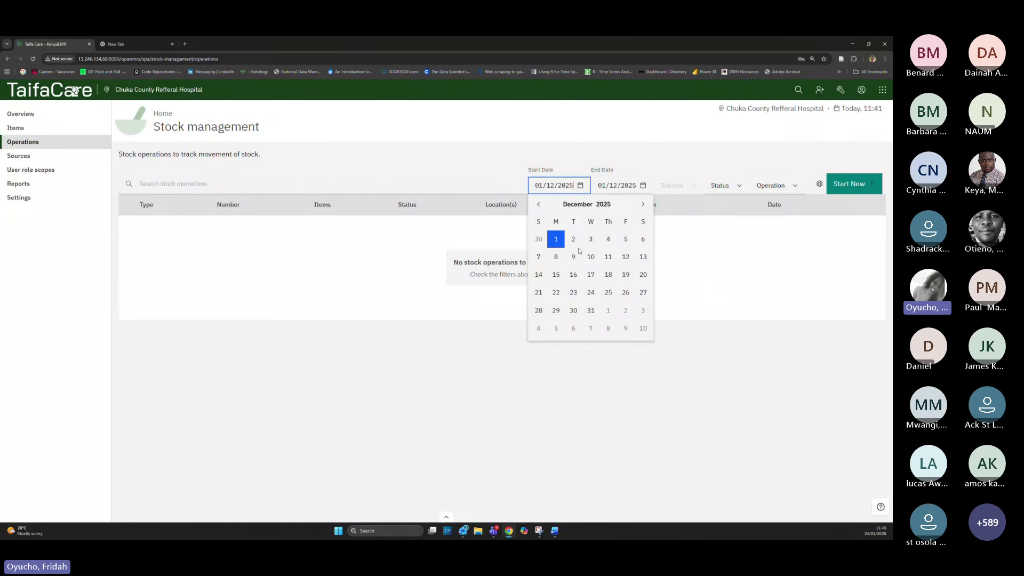
{"action": "left_click", "coordinate": [642, 204]}
{"action": "left_click", "coordinate": [642, 204]}
{"action": "left_click", "coordinate": [642, 204]}
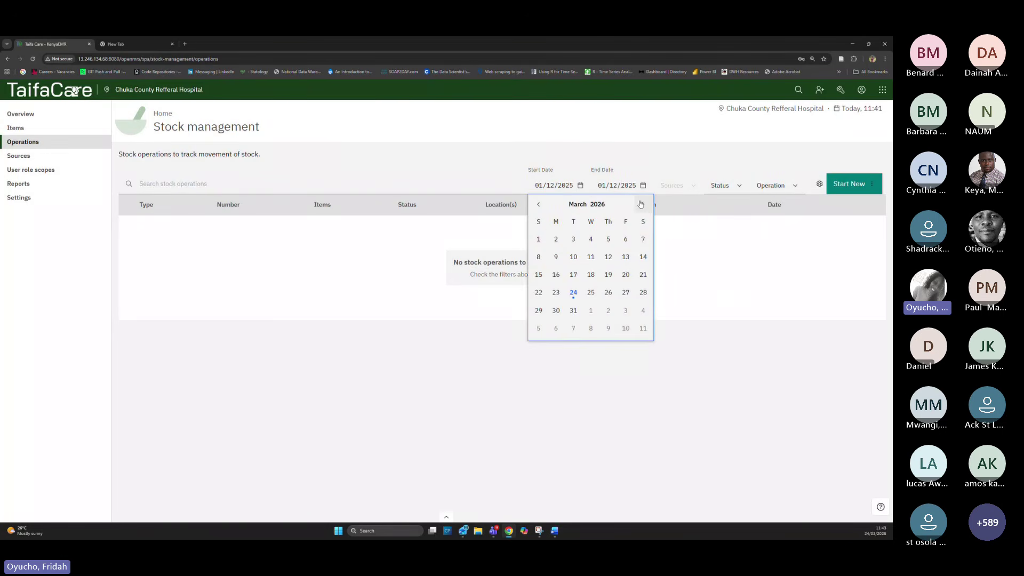
{"action": "left_click", "coordinate": [574, 292]}
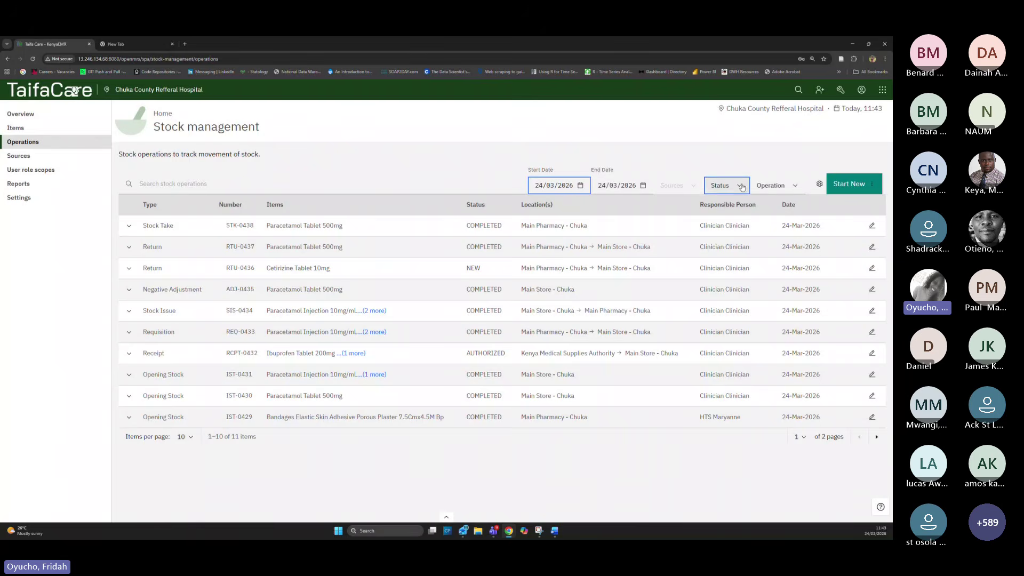
Check the stock operations by status, filtering for CANCELLED, COMPLETED and DISPATCHED one at a time
{"action": "left_click", "coordinate": [741, 186]}
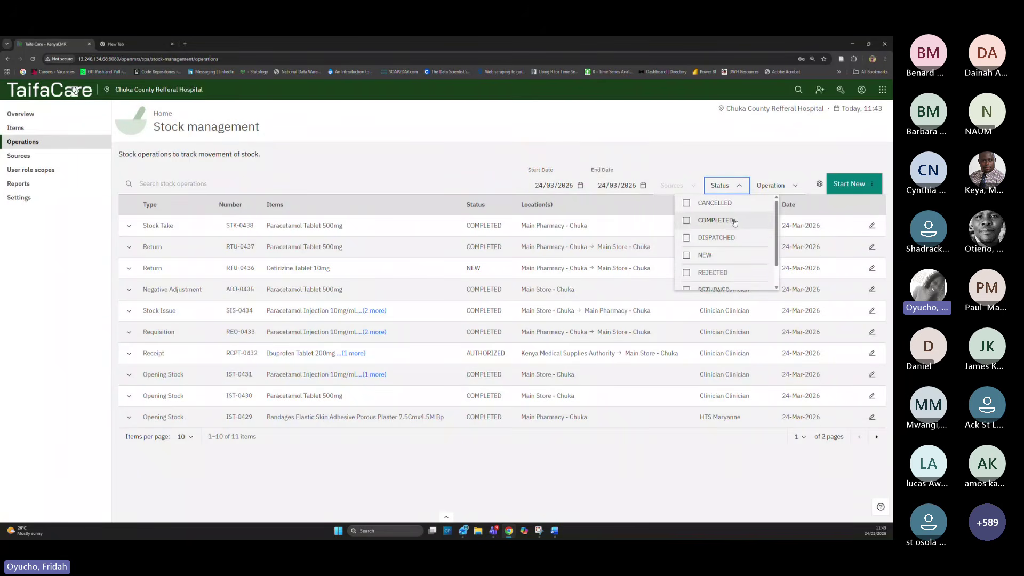
{"action": "left_click", "coordinate": [690, 218]}
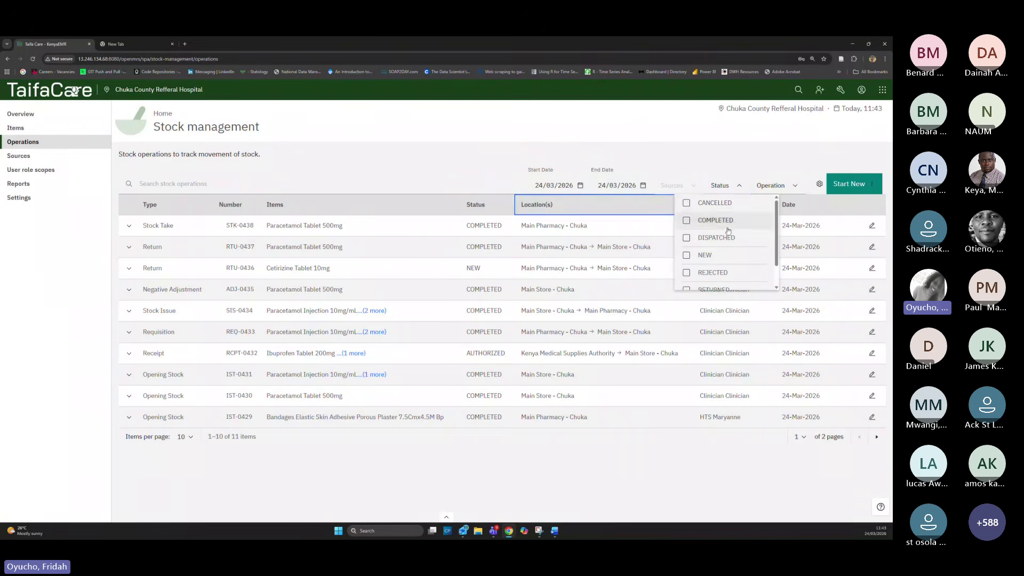
{"action": "left_click", "coordinate": [700, 205]}
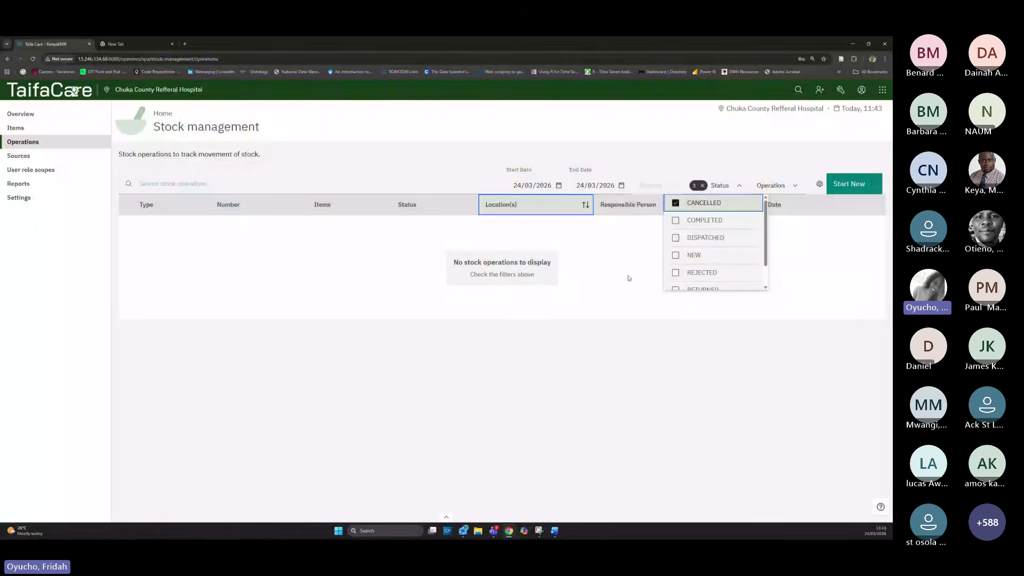
{"action": "left_click", "coordinate": [679, 205]}
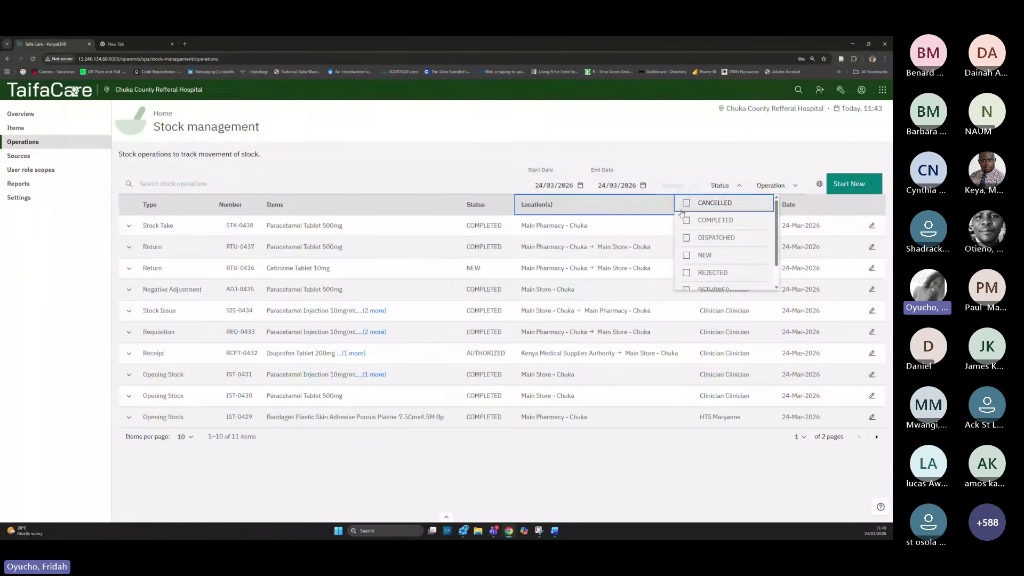
{"action": "left_click", "coordinate": [685, 223]}
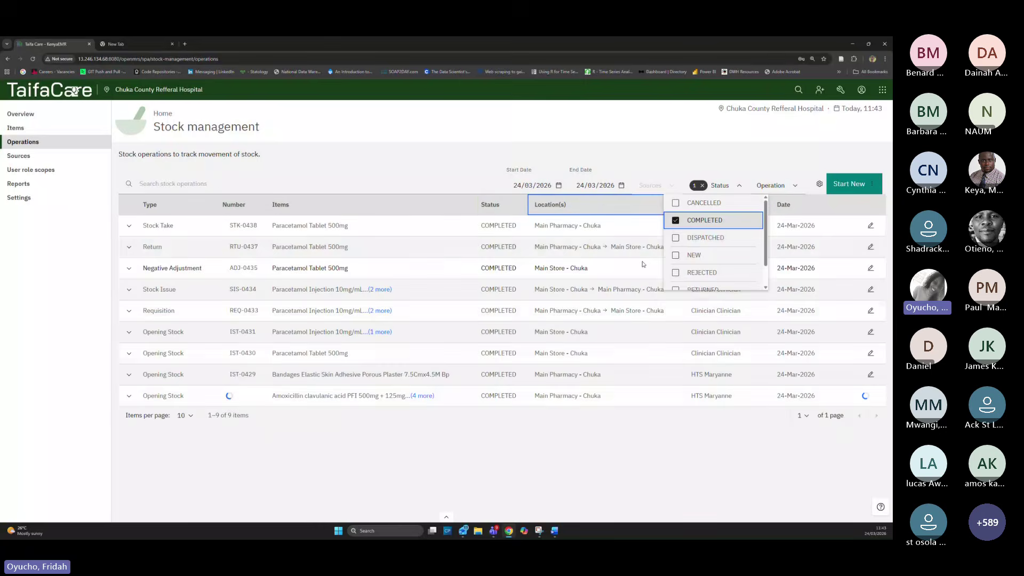
{"action": "left_click", "coordinate": [676, 220]}
{"action": "left_click", "coordinate": [683, 239]}
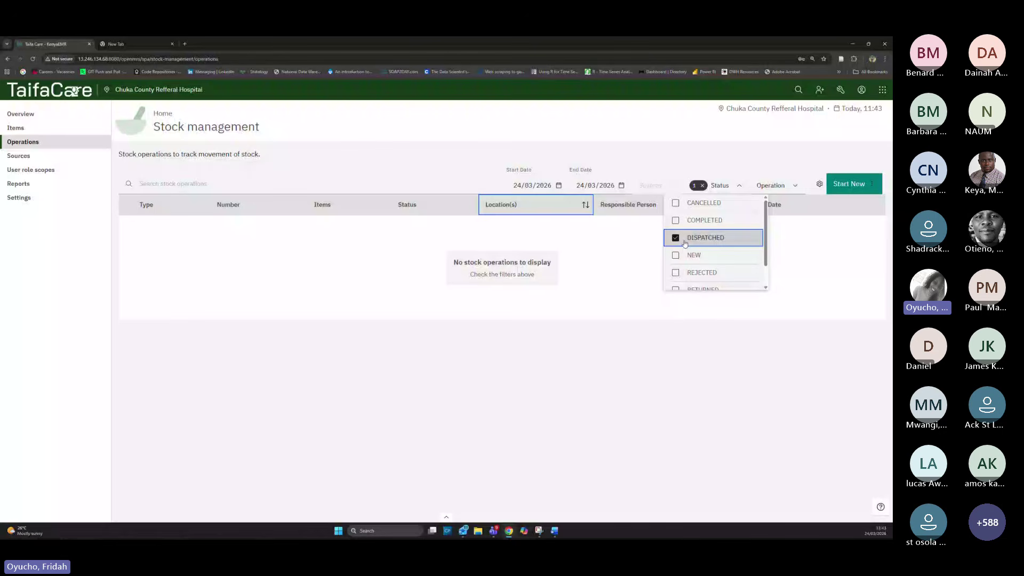
{"action": "left_click", "coordinate": [675, 238]}
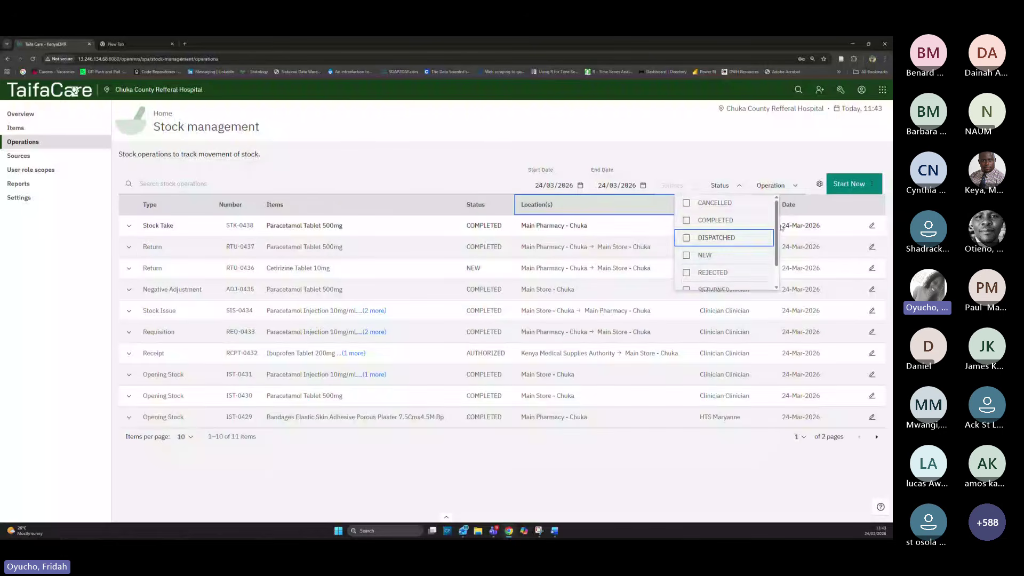
Check the stock operations filtered by REJECTED, SUBMITTED and RETURNED in turn, ending with the status filter cleared
{"action": "scroll", "coordinate": [686, 248], "scroll_direction": "down", "scroll_amount": 1}
{"action": "left_click", "coordinate": [687, 248]}
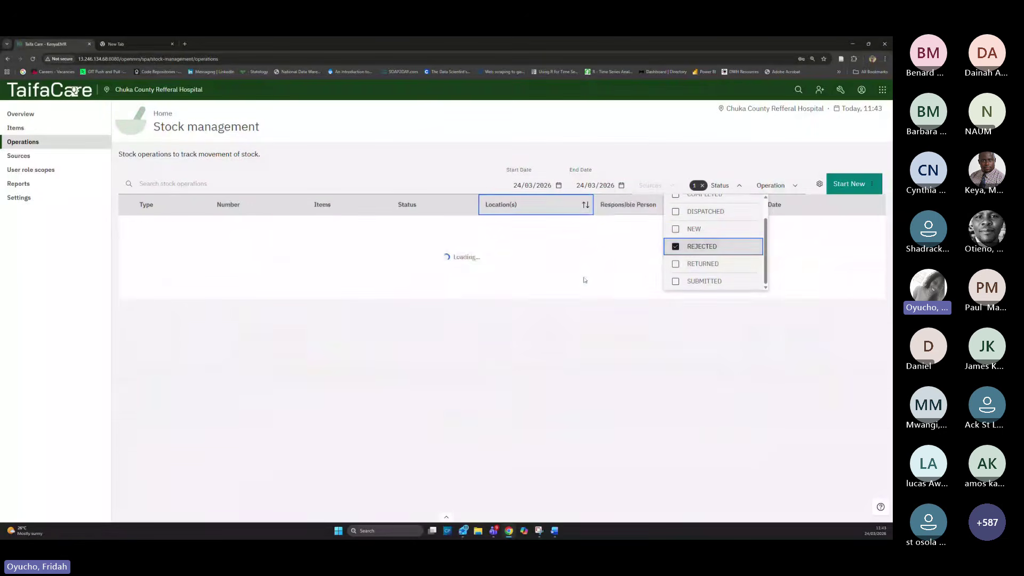
{"action": "left_click", "coordinate": [675, 247]}
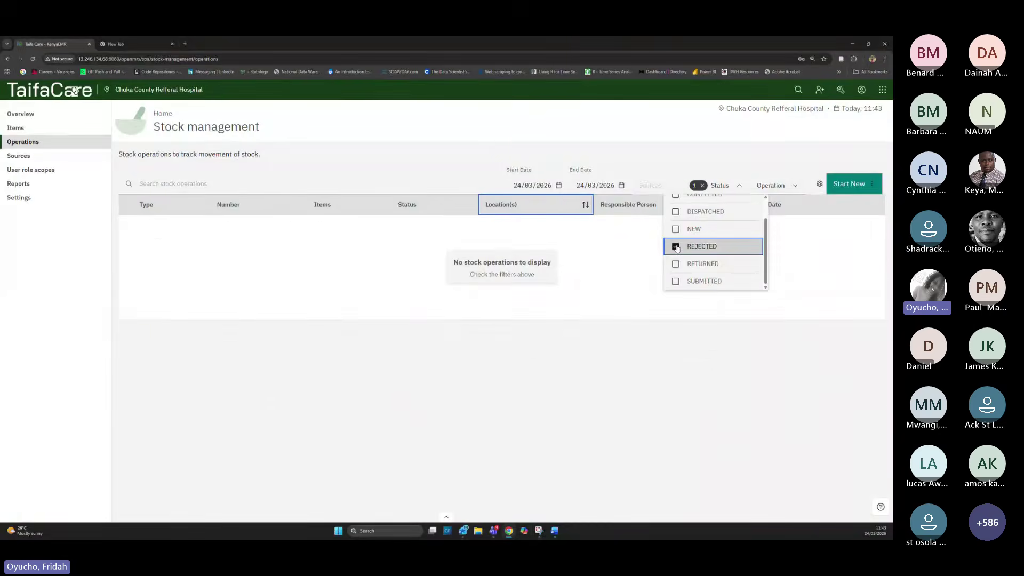
{"action": "left_click", "coordinate": [688, 283]}
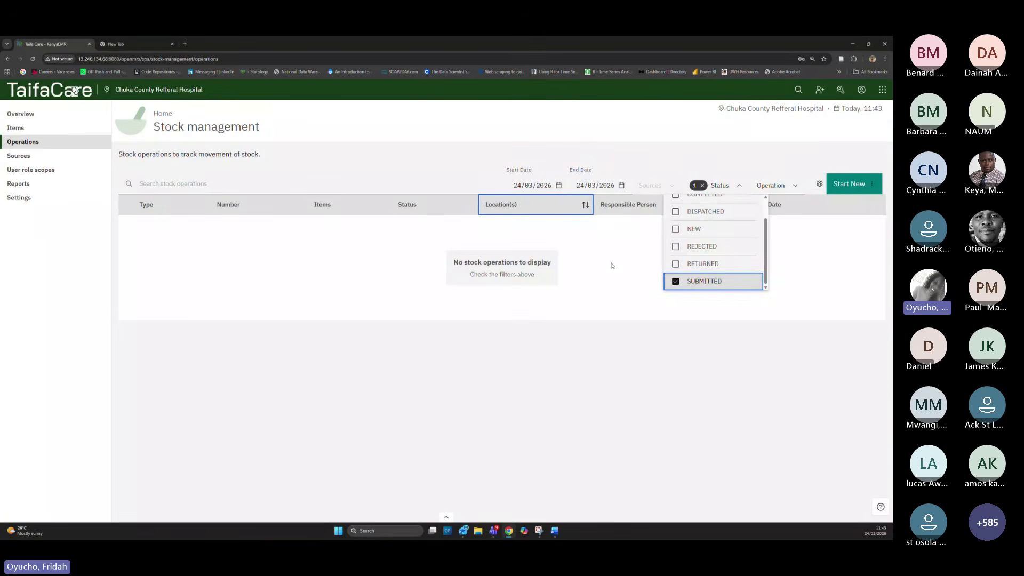
{"action": "left_click", "coordinate": [677, 287]}
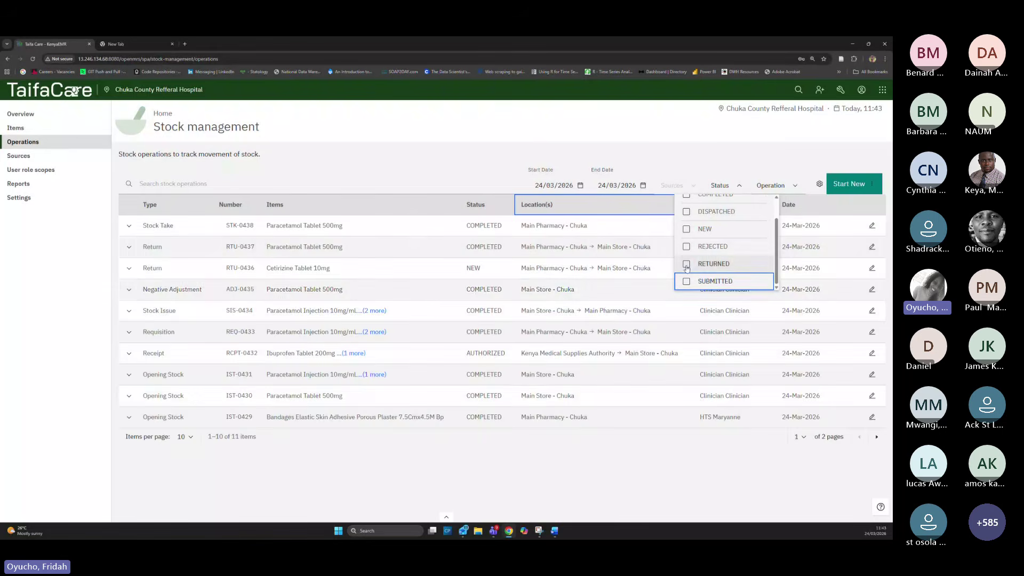
{"action": "left_click", "coordinate": [687, 265]}
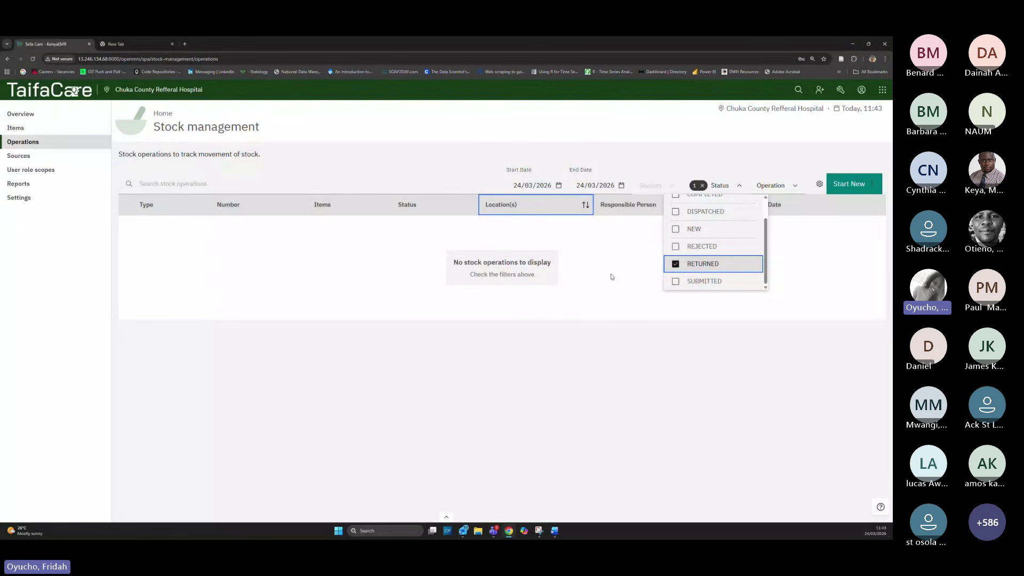
{"action": "left_click", "coordinate": [771, 185]}
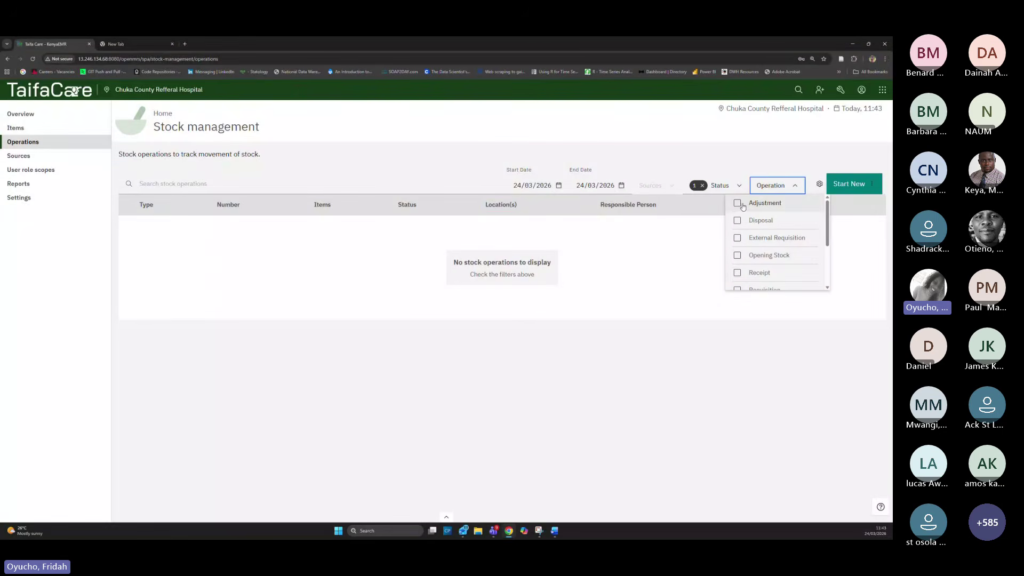
{"action": "left_click", "coordinate": [703, 186]}
Filter the stock operations by the Adjustment operation type, then by Requisition instead
{"action": "left_click", "coordinate": [781, 188]}
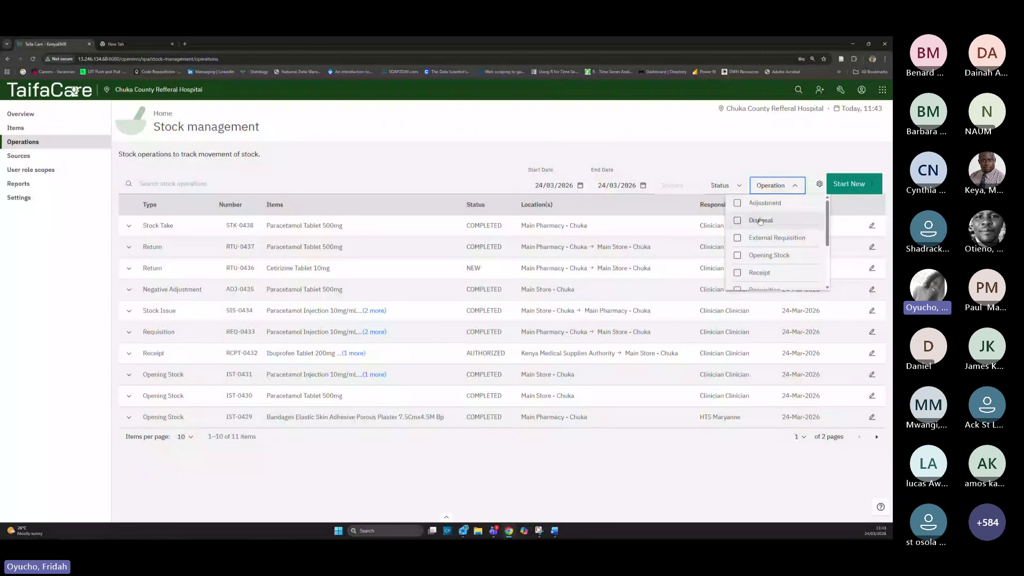
{"action": "left_click", "coordinate": [738, 203]}
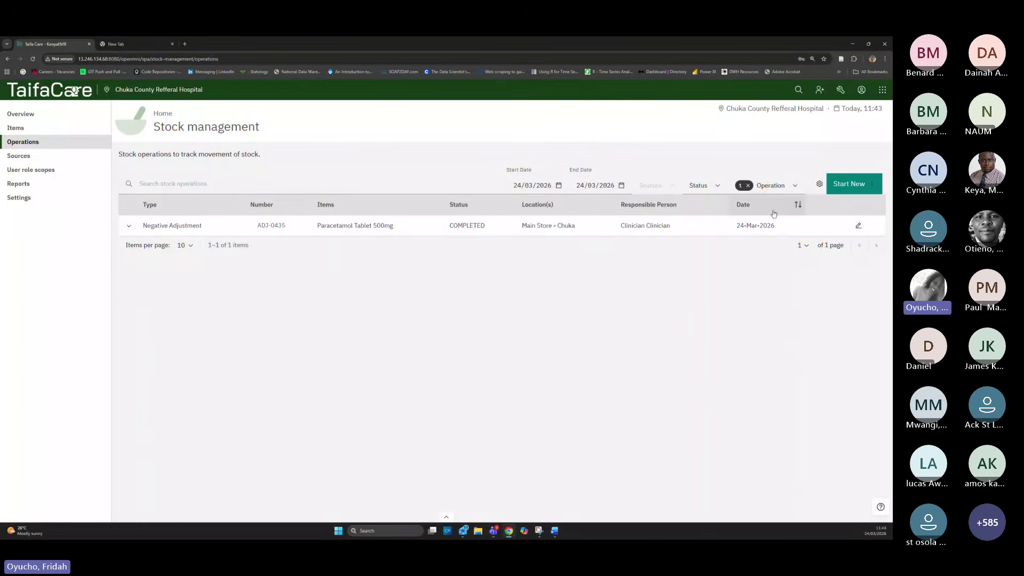
{"action": "left_click", "coordinate": [775, 187]}
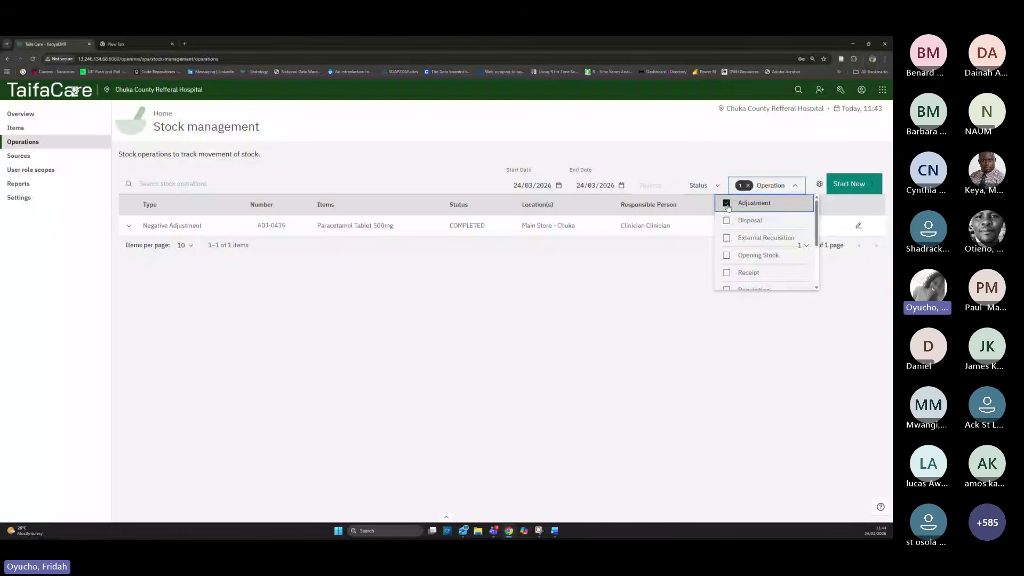
{"action": "left_click", "coordinate": [817, 208]}
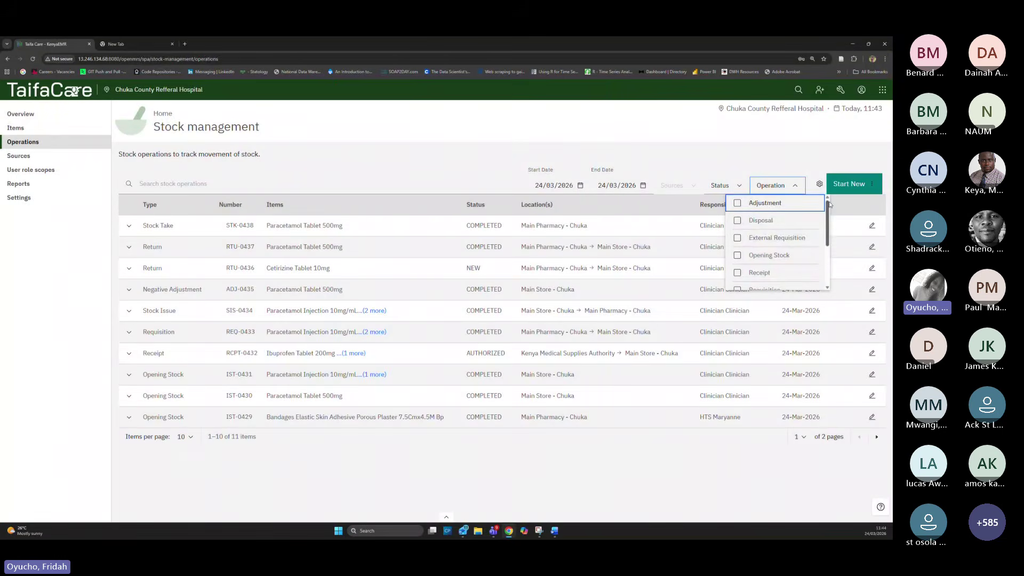
{"action": "scroll", "coordinate": [773, 234], "scroll_direction": "down", "scroll_amount": 2}
{"action": "left_click", "coordinate": [738, 236]}
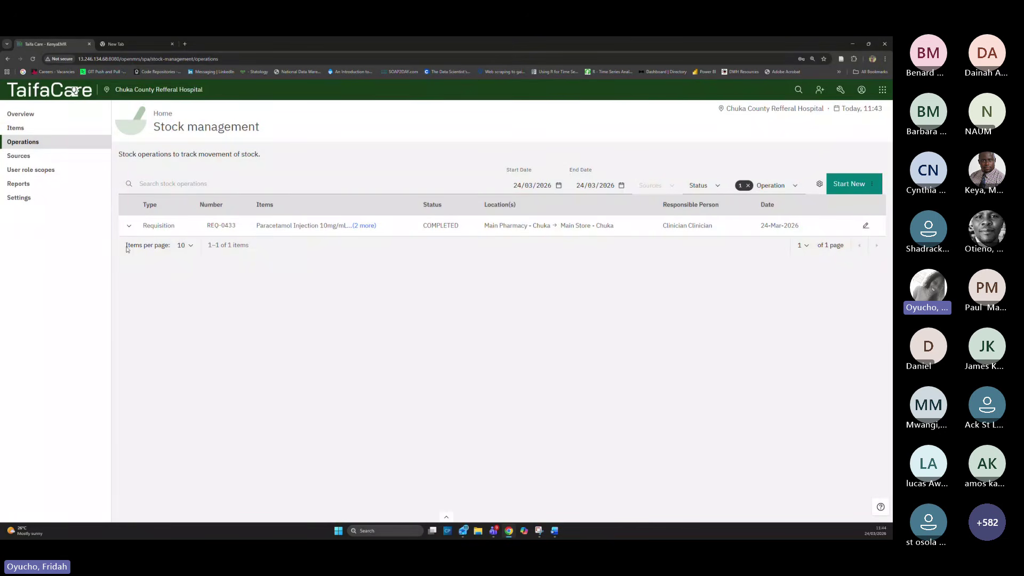
Start a new report on the stock management reports page, review the available report types and choose Stock Status Report
{"action": "left_click", "coordinate": [19, 184]}
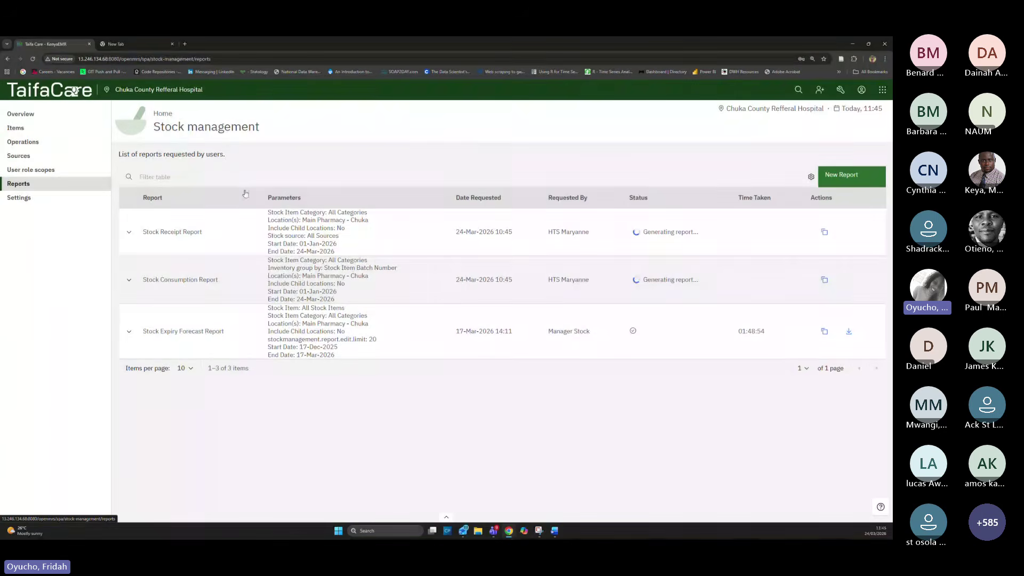
{"action": "left_click", "coordinate": [835, 177]}
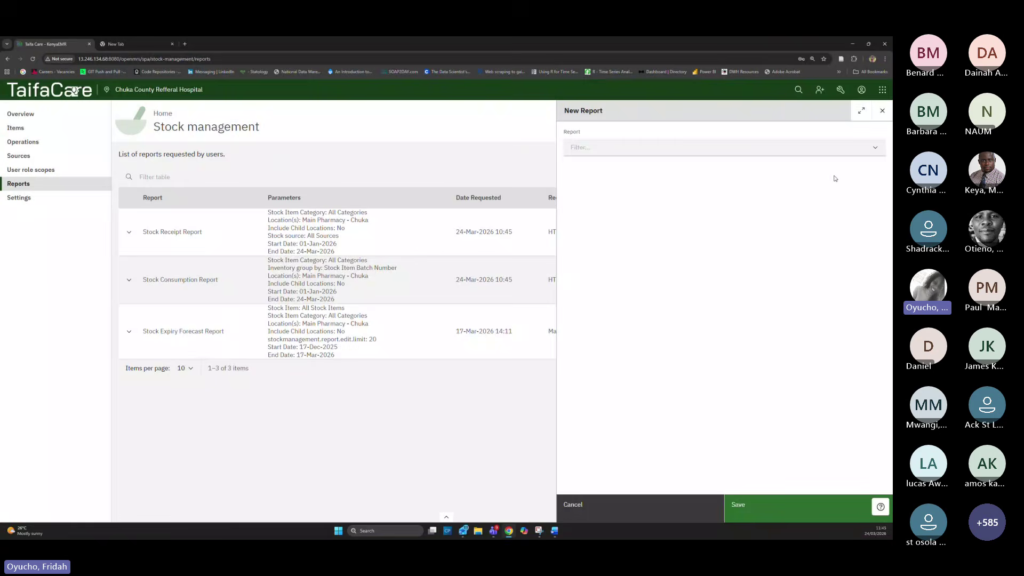
{"action": "left_click", "coordinate": [707, 144]}
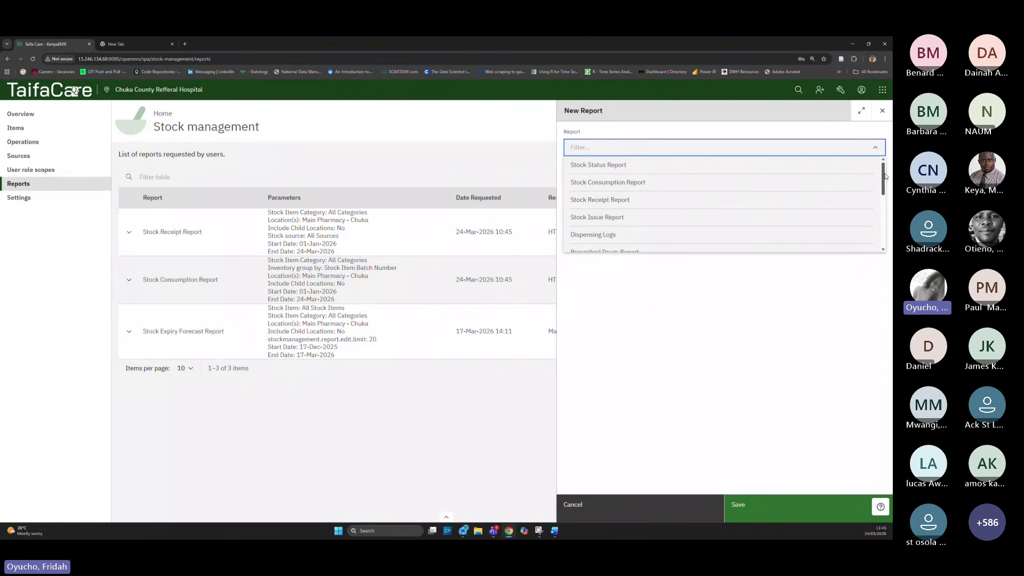
{"action": "scroll", "coordinate": [885, 176], "scroll_direction": "down", "scroll_amount": 2}
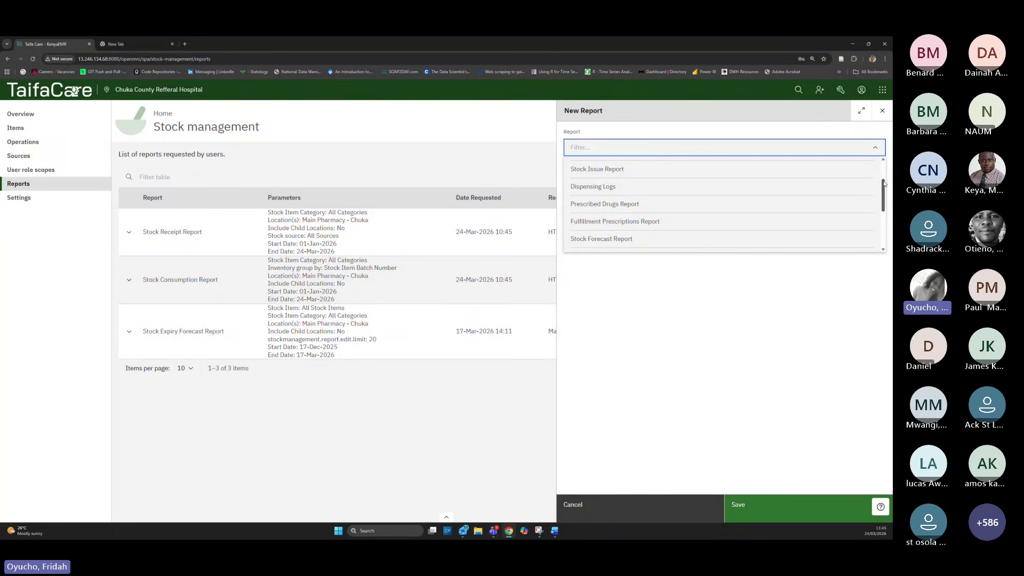
{"action": "left_click_drag", "start_coordinate": [884, 183], "coordinate": [884, 200]}
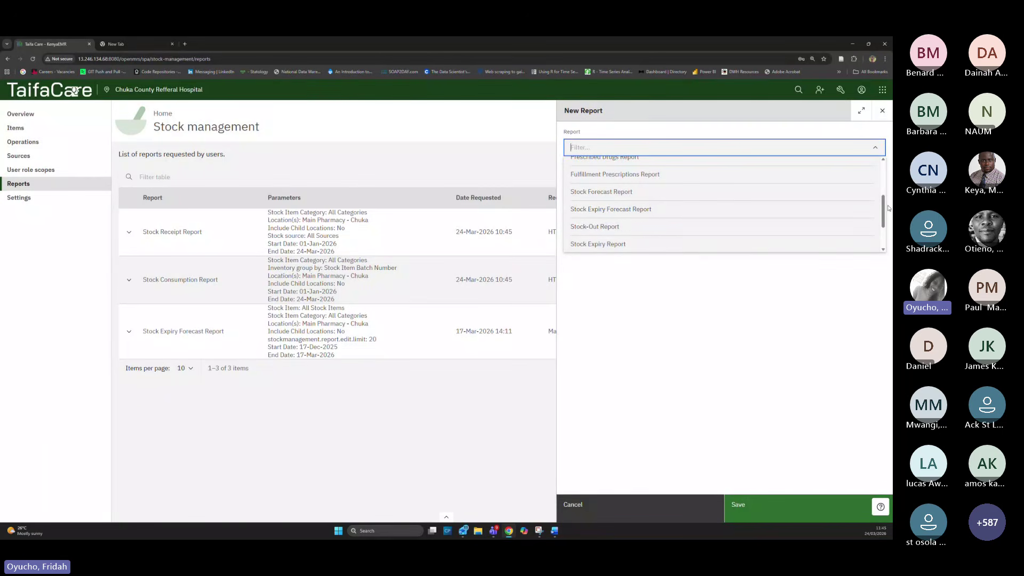
{"action": "scroll", "coordinate": [800, 216], "scroll_direction": "down", "scroll_amount": 1}
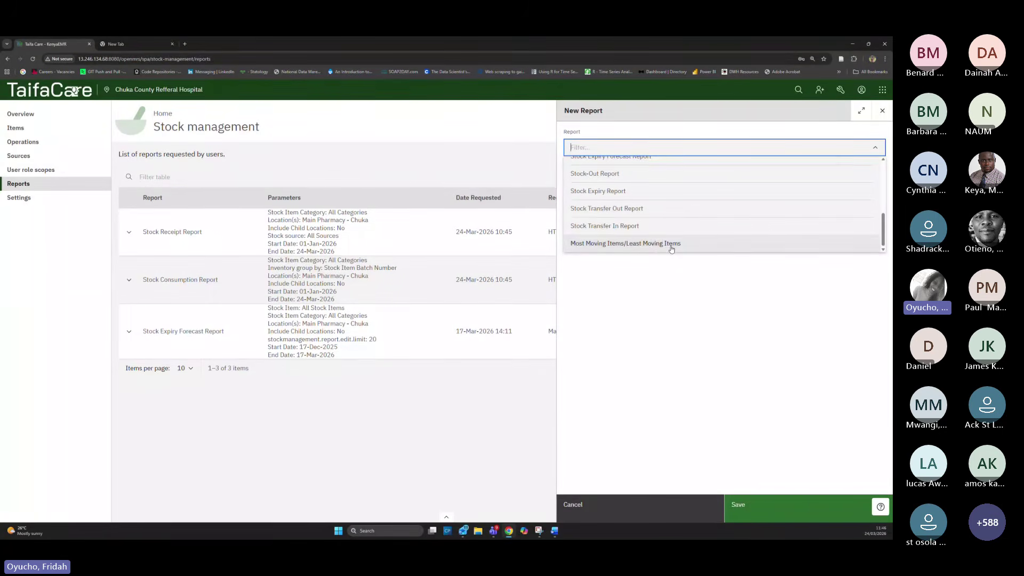
{"action": "left_click_drag", "start_coordinate": [883, 235], "coordinate": [885, 153]}
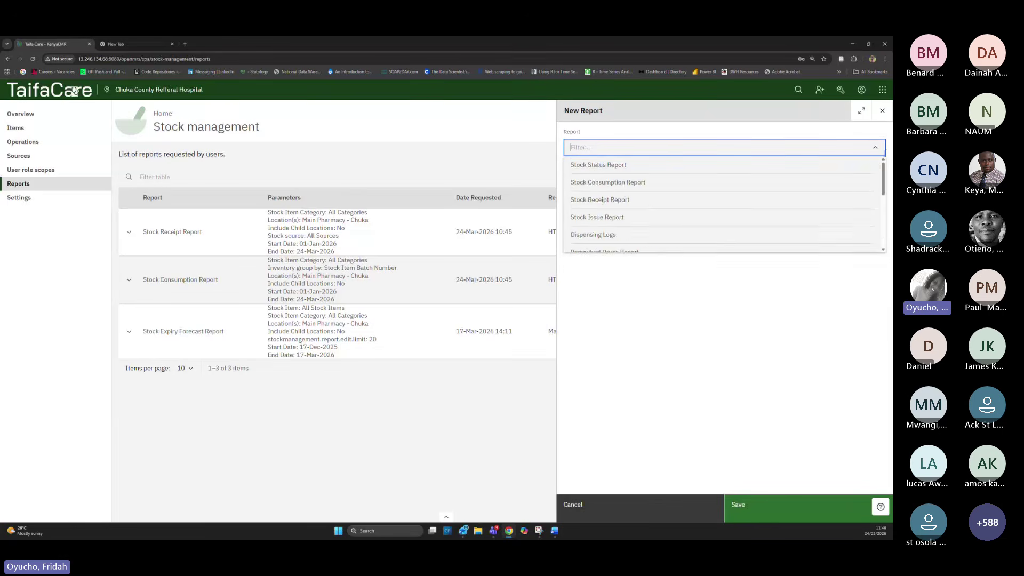
{"action": "left_click", "coordinate": [627, 166]}
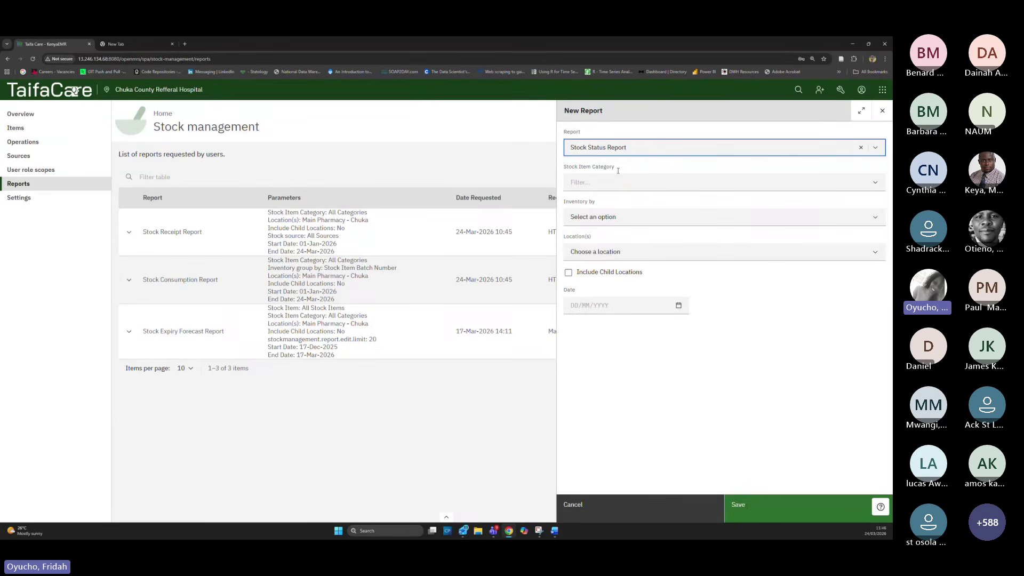
Set the report's stock item category to Is a Drug and its inventory grouping to Location and Stock Item
{"action": "left_click", "coordinate": [605, 184]}
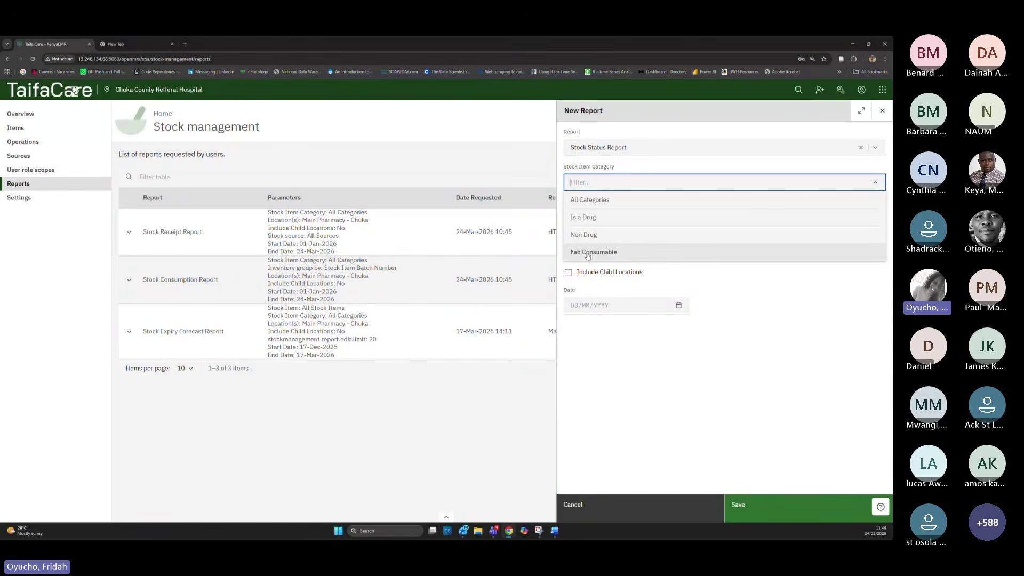
{"action": "left_click", "coordinate": [587, 218]}
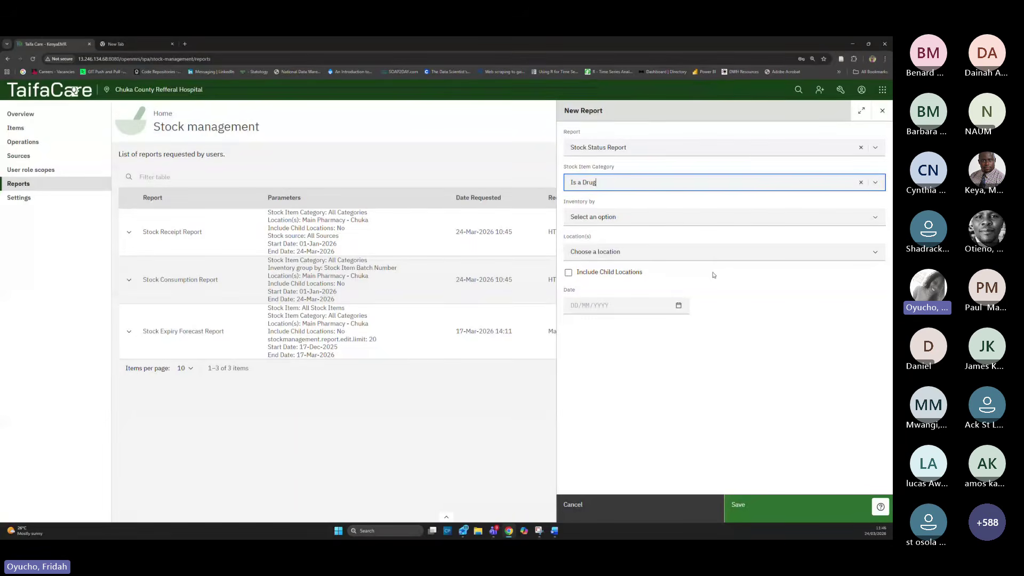
{"action": "left_click", "coordinate": [602, 217]}
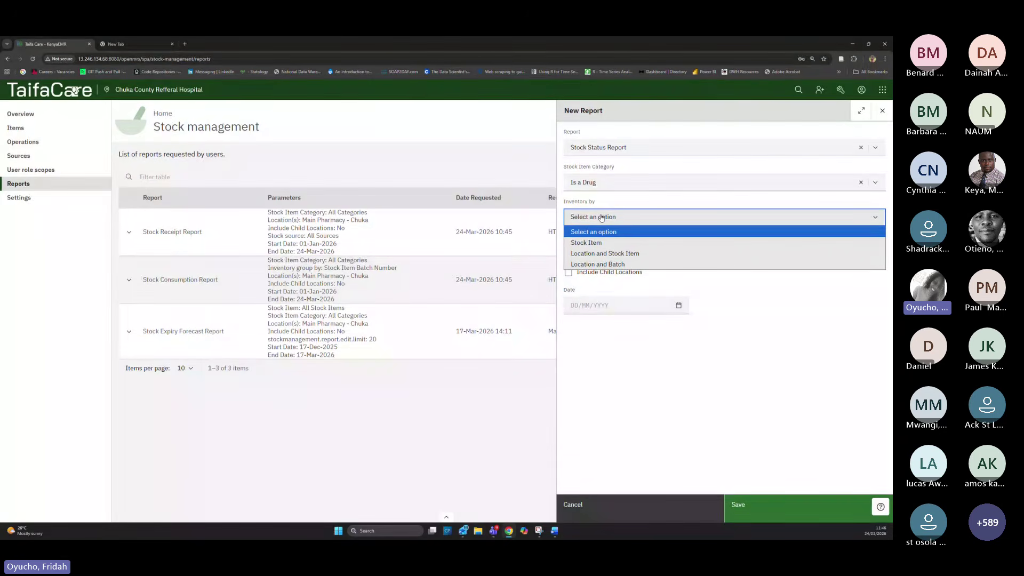
{"action": "left_click", "coordinate": [585, 255]}
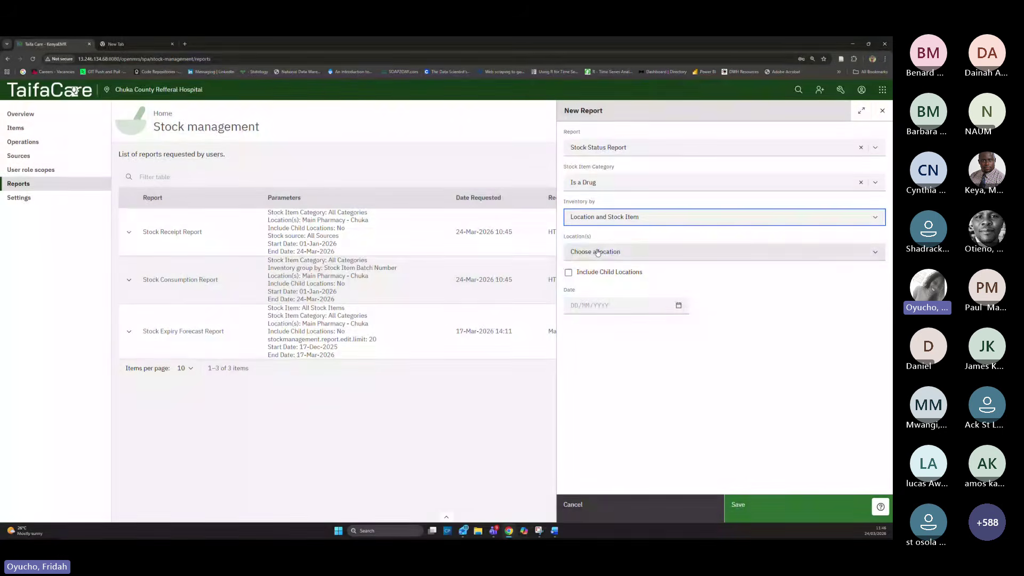
Set the report's location to Main Store - Chuka and include its child locations
{"action": "left_click", "coordinate": [598, 252]}
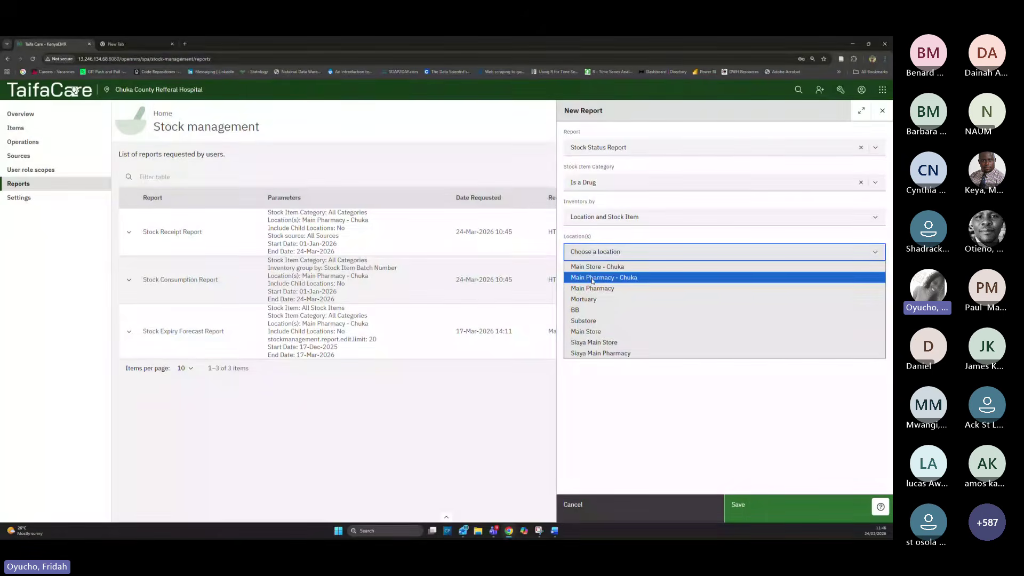
{"action": "left_click", "coordinate": [592, 267]}
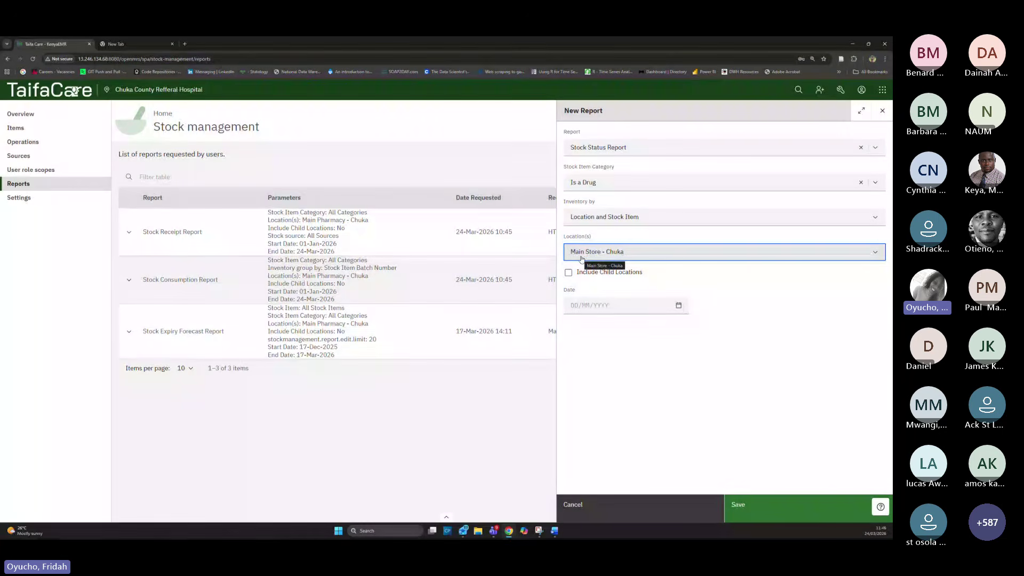
{"action": "left_click", "coordinate": [569, 273]}
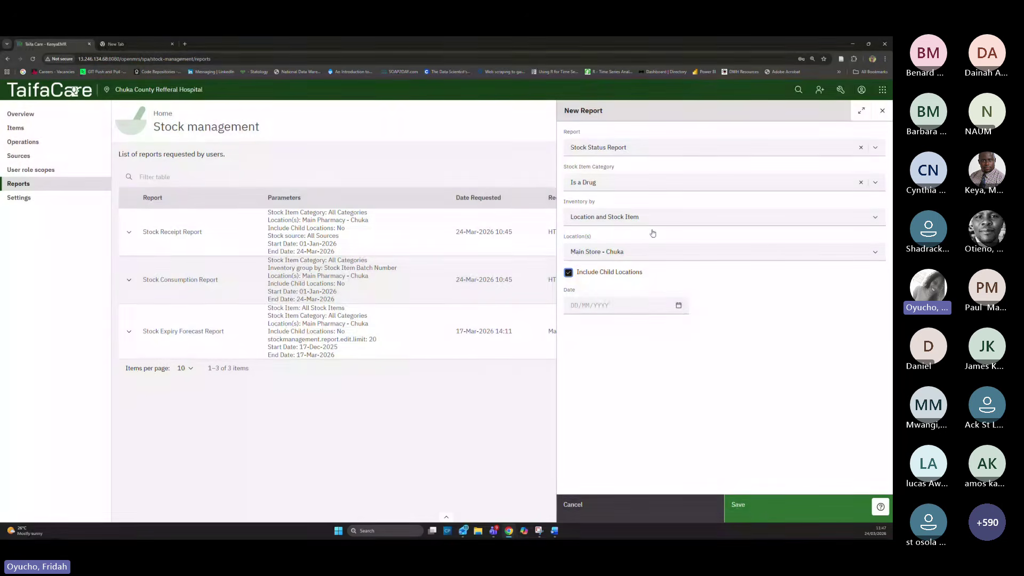
Set the report date to 28/02/2026 and save the stock status report request
{"action": "left_click", "coordinate": [621, 310]}
{"action": "left_click", "coordinate": [679, 306]}
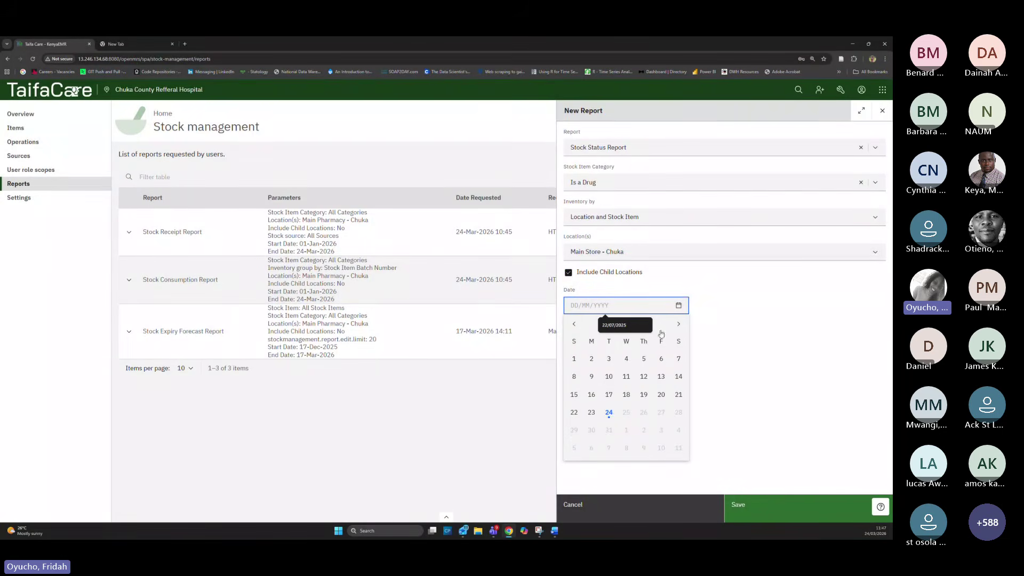
{"action": "left_click", "coordinate": [574, 326]}
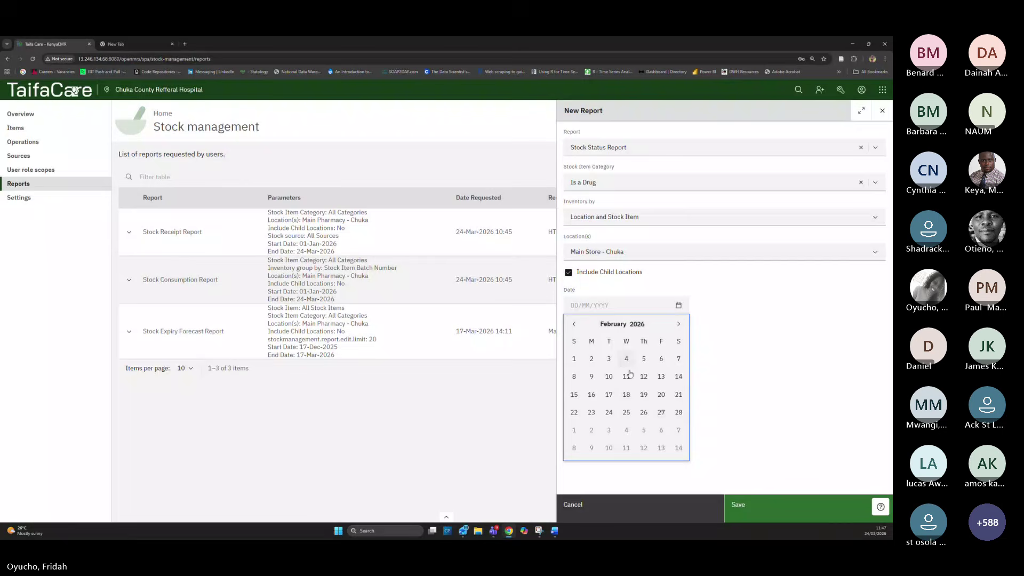
{"action": "left_click", "coordinate": [678, 413]}
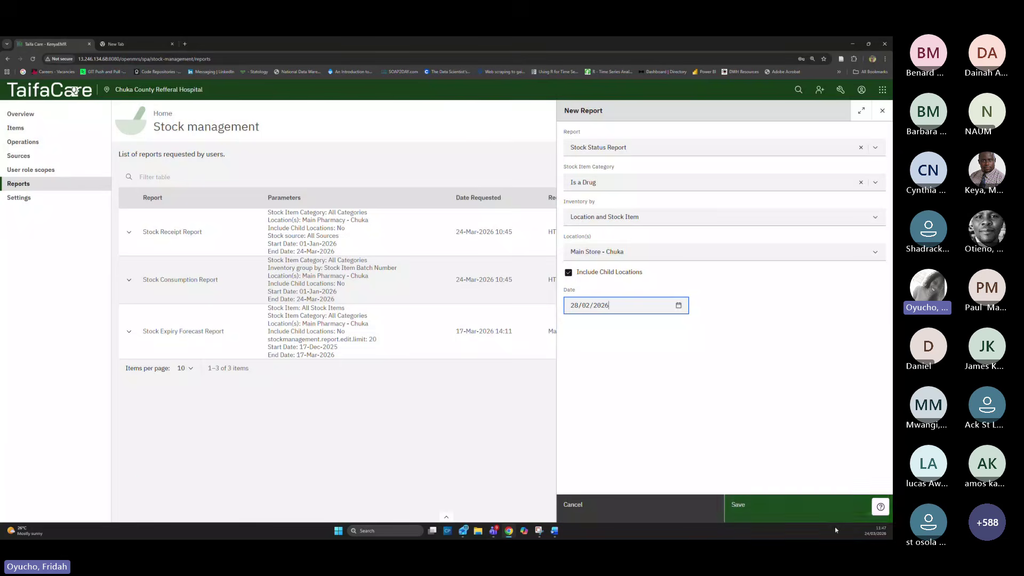
{"action": "left_click", "coordinate": [767, 508]}
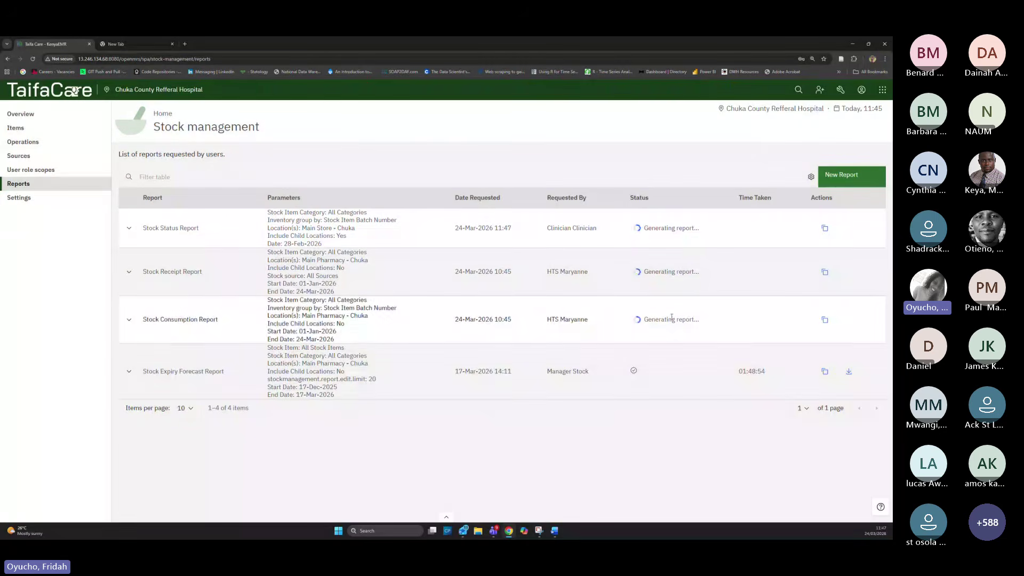
Download the completed Stock Expiry Forecast Report and open the CSV file in a maximized Excel window
{"action": "left_click", "coordinate": [824, 234]}
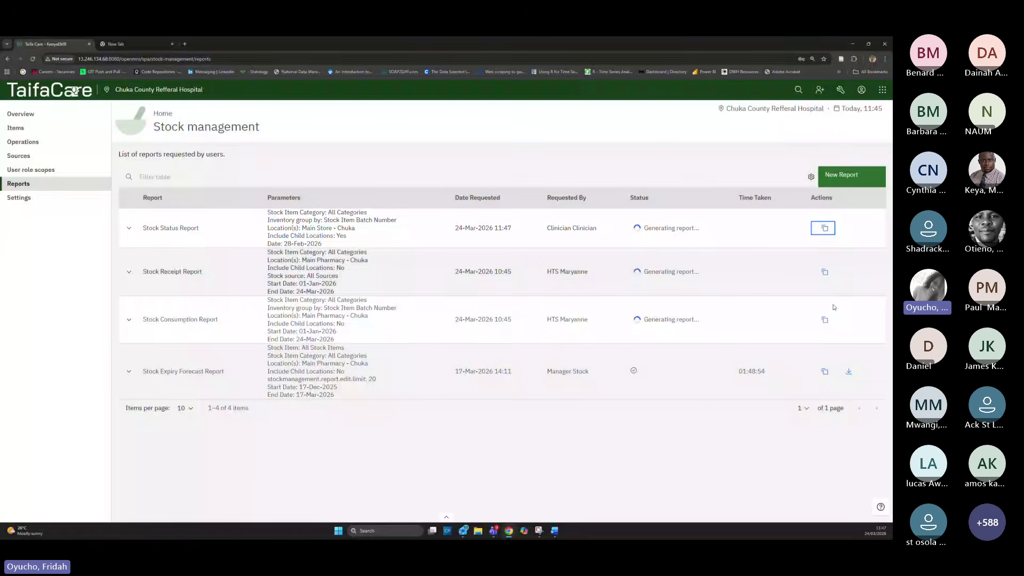
{"action": "left_click", "coordinate": [848, 373]}
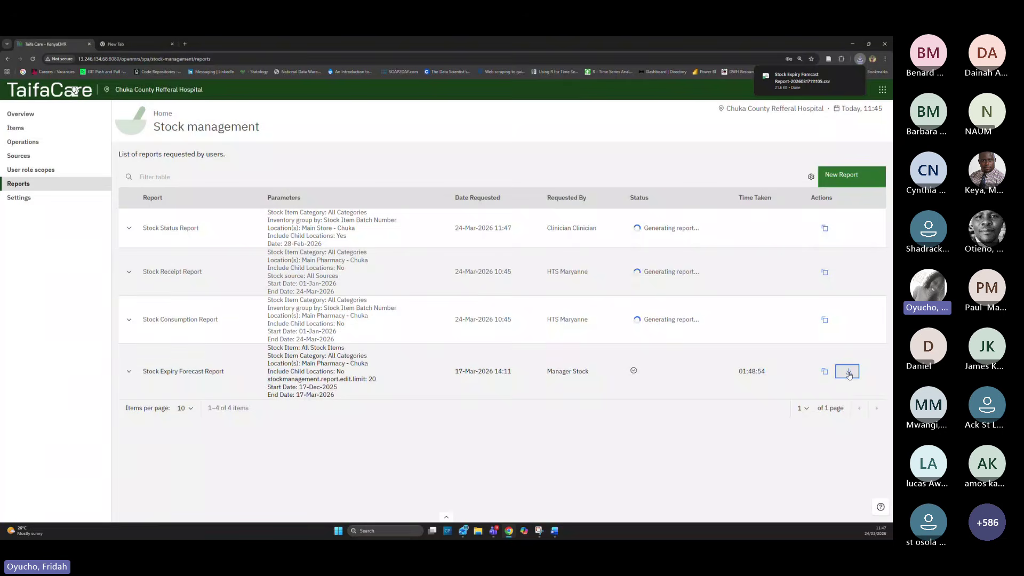
{"action": "mouse_move", "coordinate": [809, 82]}
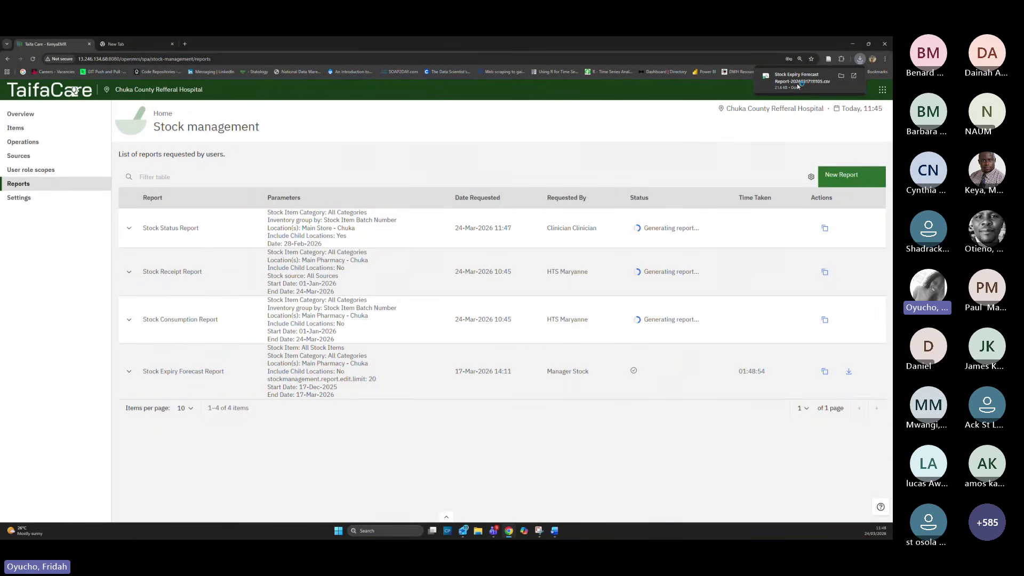
{"action": "left_click", "coordinate": [799, 82]}
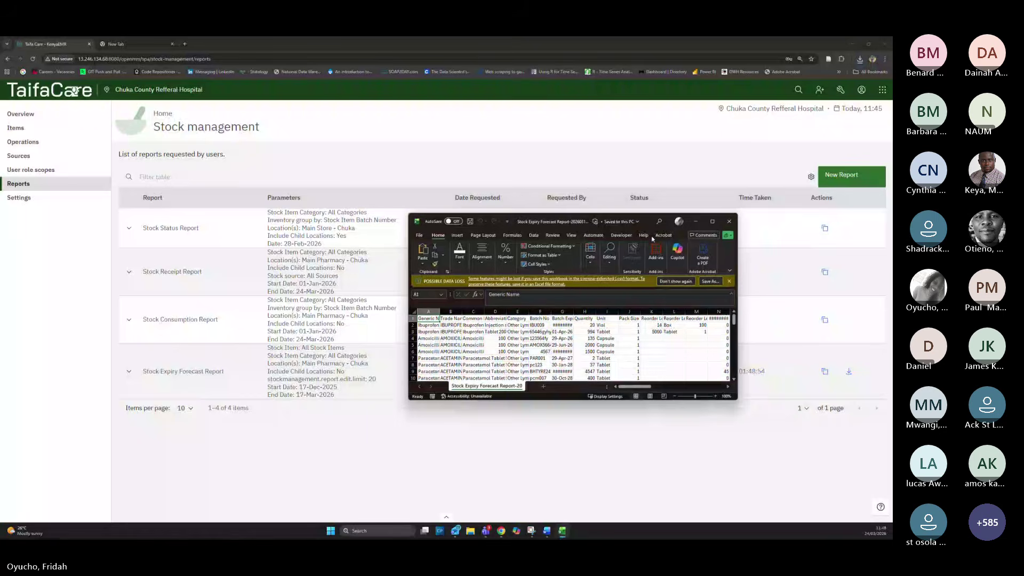
{"action": "left_click", "coordinate": [695, 210]}
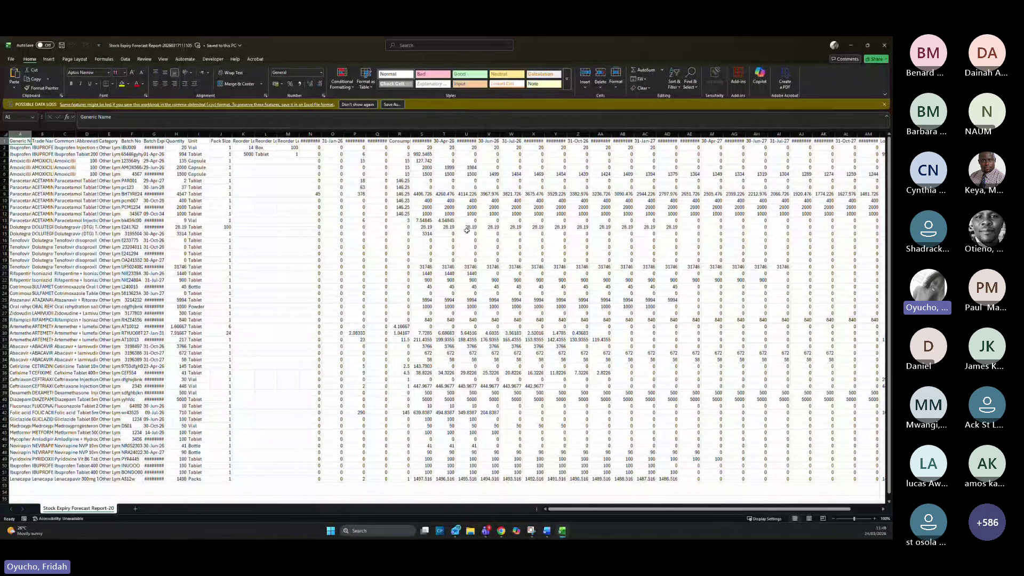
Auto-fit the Batch Expiry and Reorder Level columns and several of the monthly forecast date columns to their contents
{"action": "double_click", "coordinate": [165, 133]}
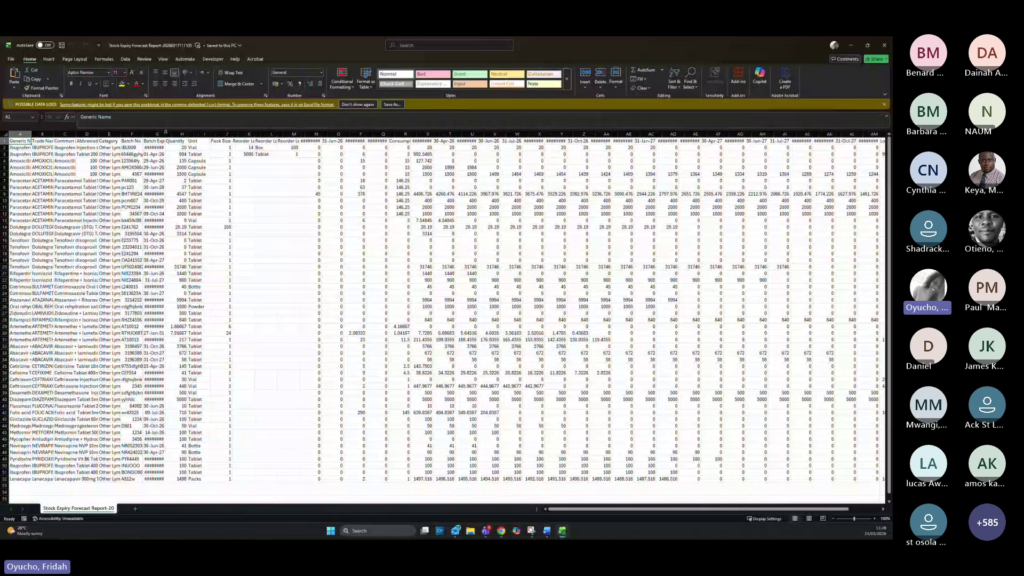
{"action": "double_click", "coordinate": [165, 133]}
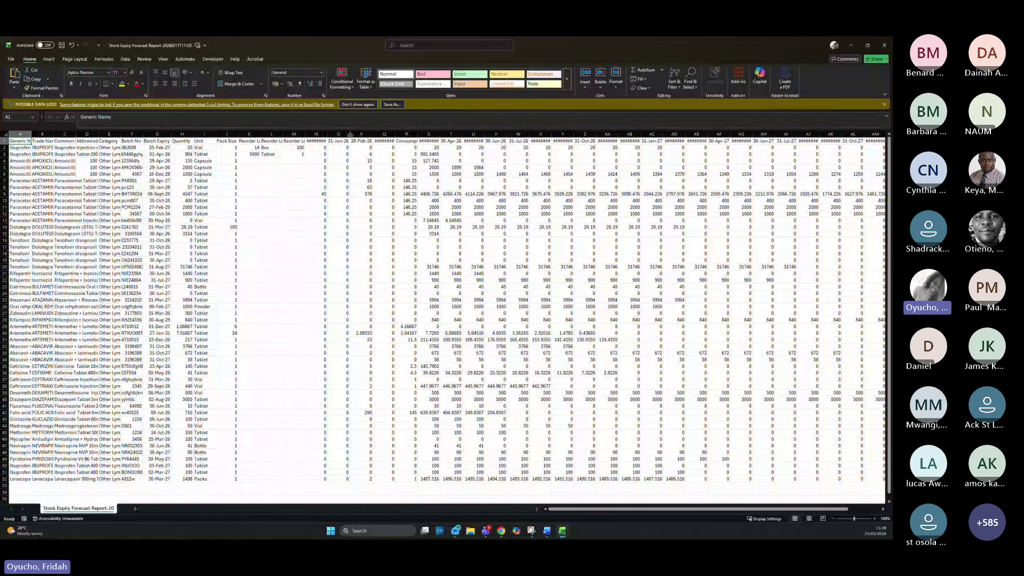
{"action": "double_click", "coordinate": [327, 134]}
{"action": "double_click", "coordinate": [442, 134]}
{"action": "double_click", "coordinate": [491, 134]}
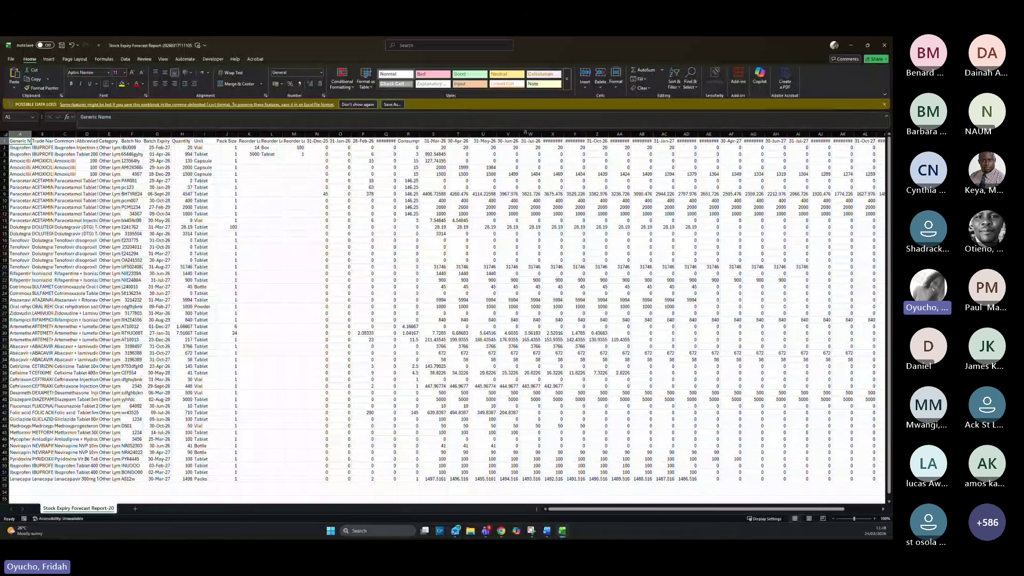
{"action": "double_click", "coordinate": [564, 133]}
{"action": "double_click", "coordinate": [591, 133]}
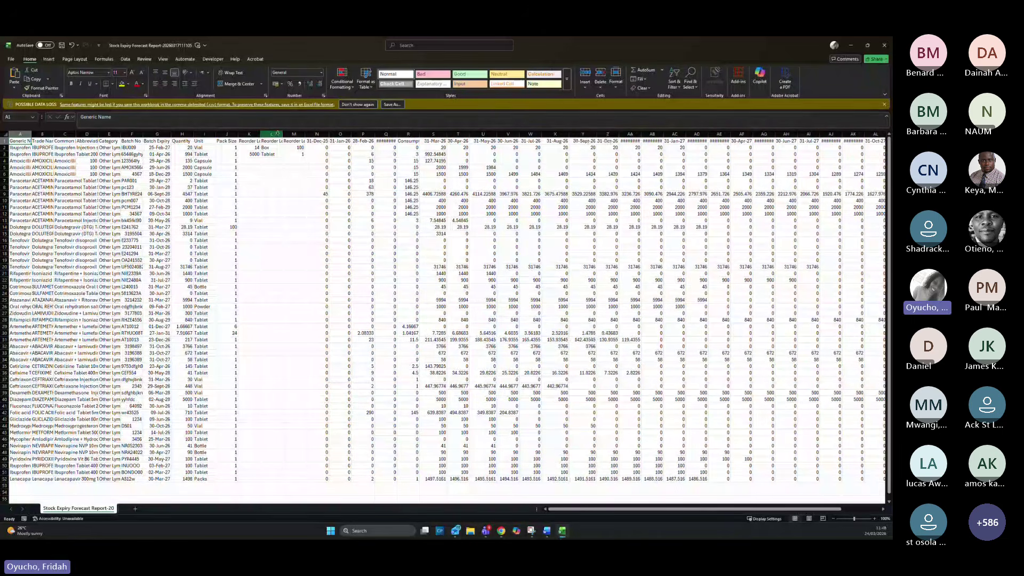
{"action": "double_click", "coordinate": [260, 134]}
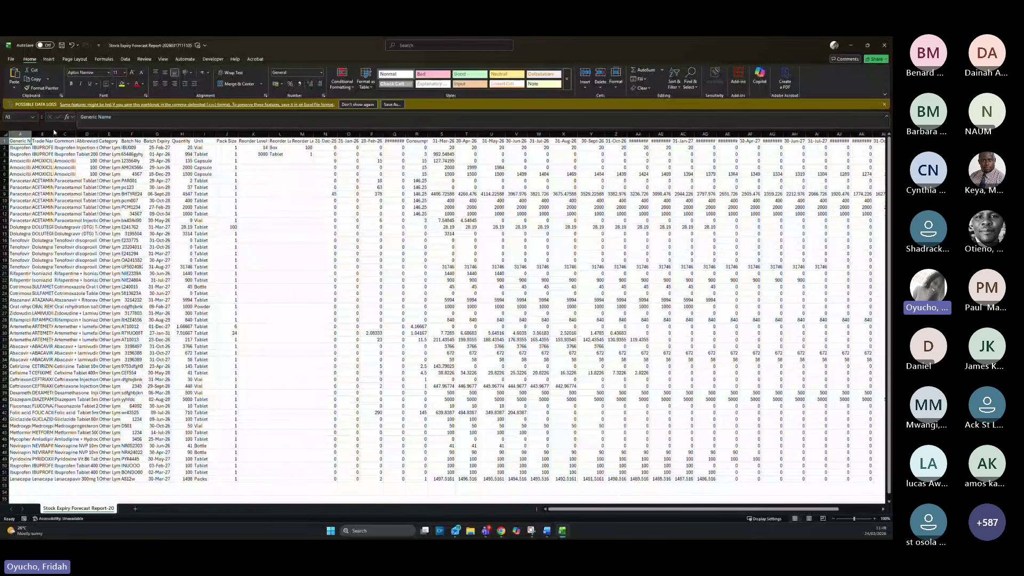
Widen the Generic Name, Trade Name, Common Name, Abbreviation, Category, Batch No, Batch Expiry and Quantity columns so their contents are readable
{"action": "left_click_drag", "start_coordinate": [31, 134], "coordinate": [83, 134]}
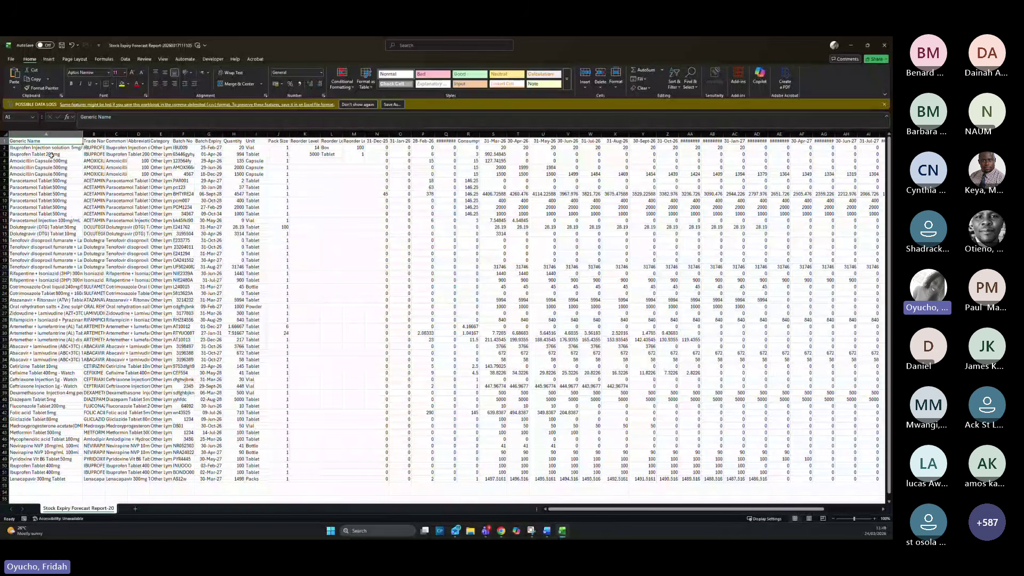
{"action": "left_click_drag", "start_coordinate": [105, 134], "coordinate": [214, 134]}
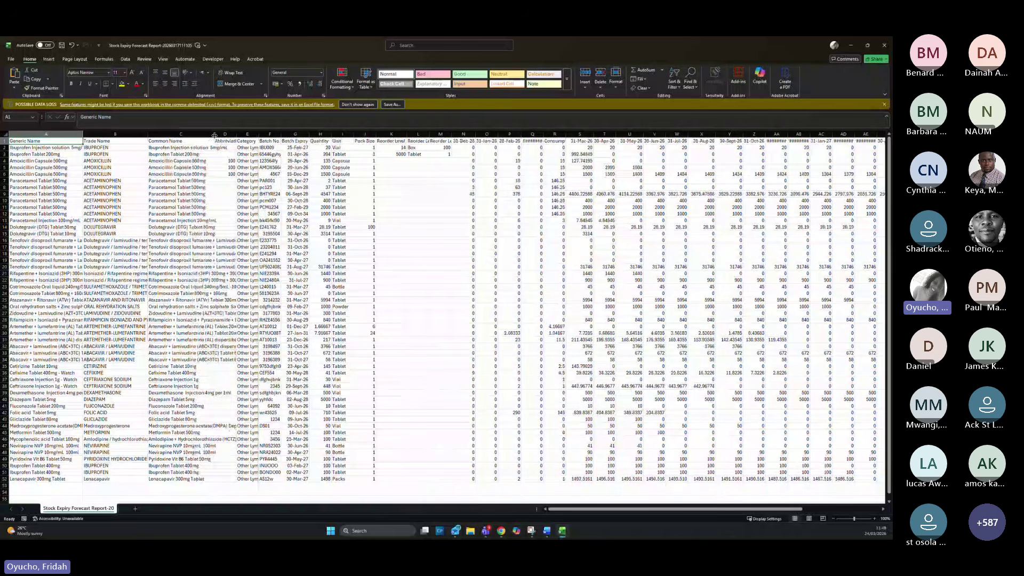
{"action": "left_click_drag", "start_coordinate": [214, 134], "coordinate": [352, 135]}
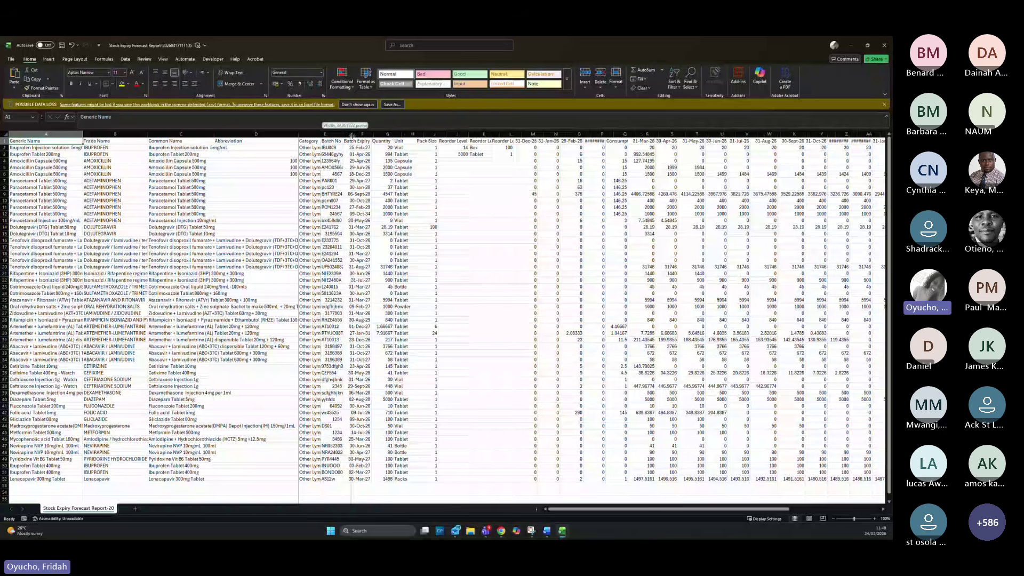
{"action": "left_click_drag", "start_coordinate": [352, 136], "coordinate": [438, 138]}
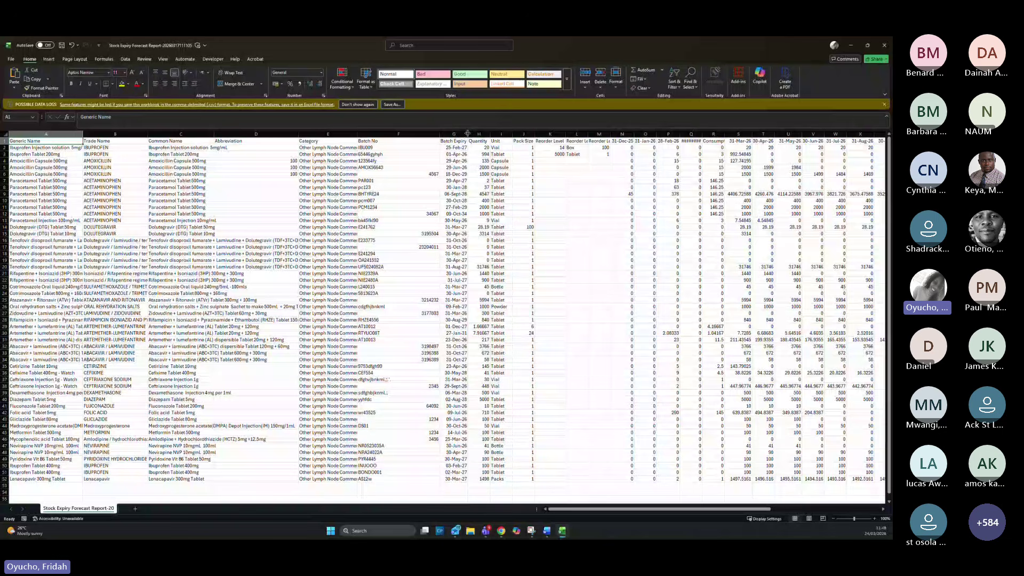
{"action": "left_click_drag", "start_coordinate": [468, 133], "coordinate": [575, 132]}
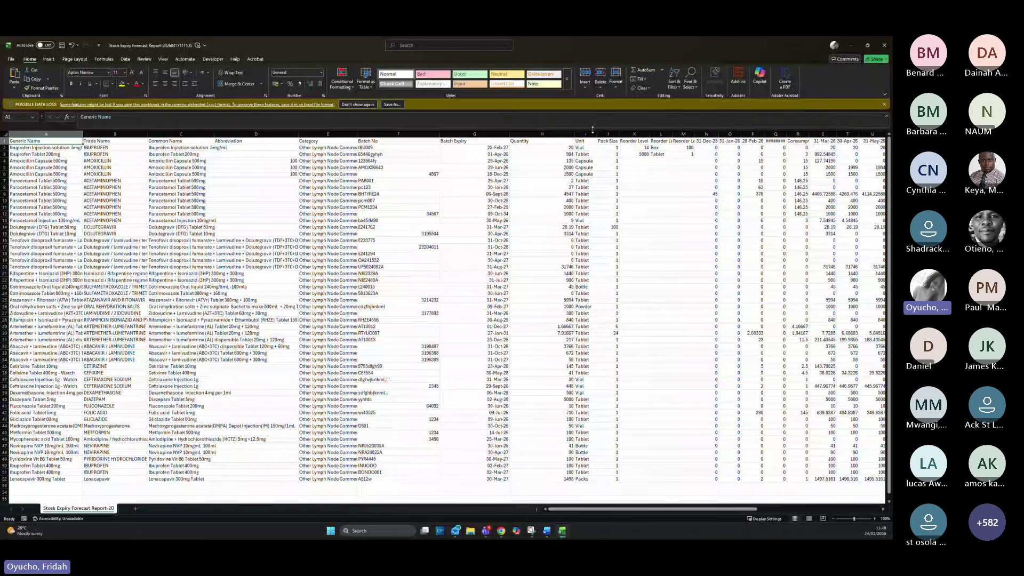
Widen the Unit, Pack Size, Reorder Level Unit and Reorder Level Pack Size columns to show their full headings
{"action": "left_click_drag", "start_coordinate": [588, 510], "coordinate": [693, 515]}
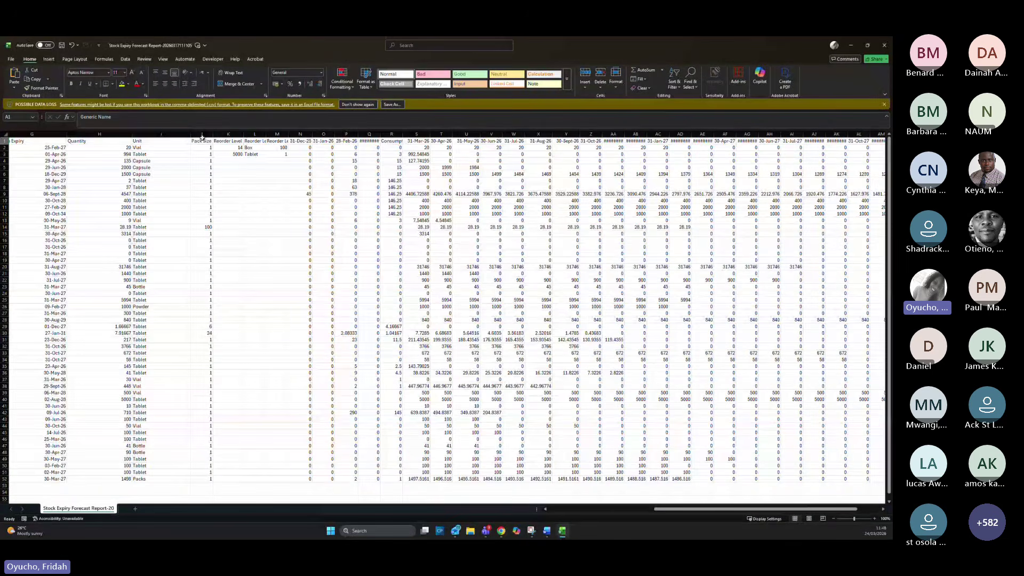
{"action": "left_click", "coordinate": [201, 135]}
{"action": "left_click_drag", "start_coordinate": [213, 134], "coordinate": [276, 134]}
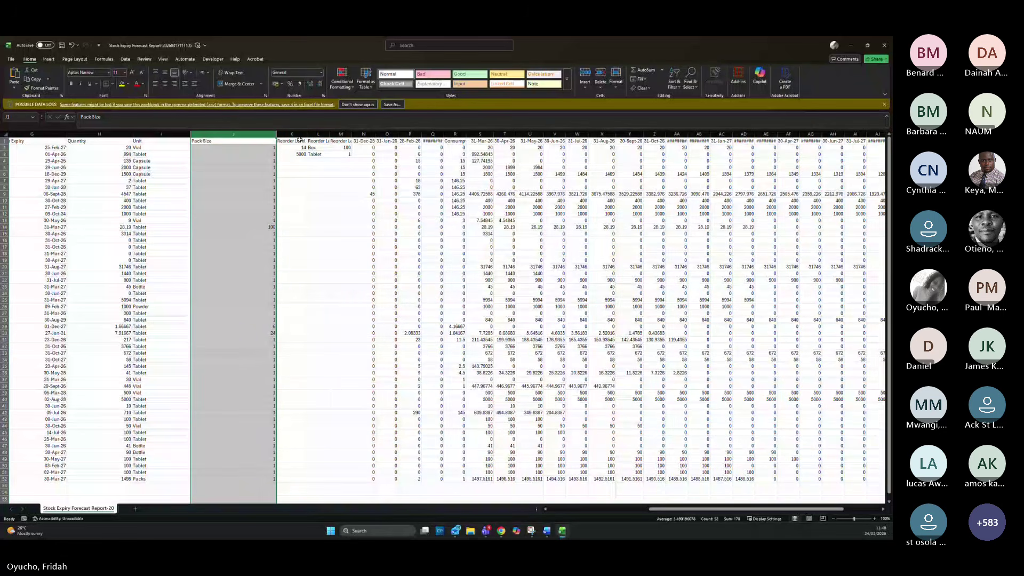
{"action": "left_click_drag", "start_coordinate": [329, 134], "coordinate": [379, 134]}
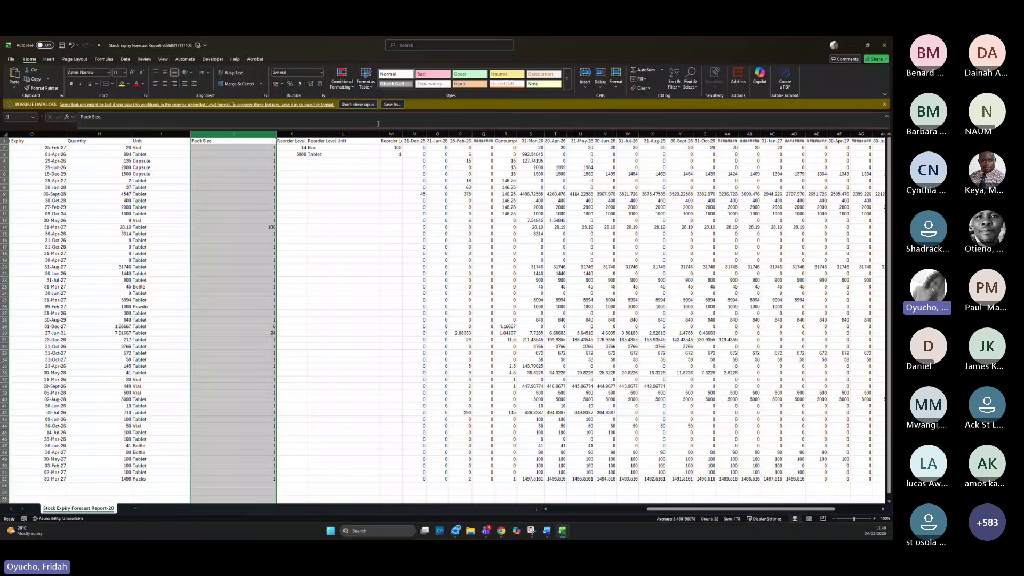
{"action": "left_click_drag", "start_coordinate": [401, 134], "coordinate": [447, 134]}
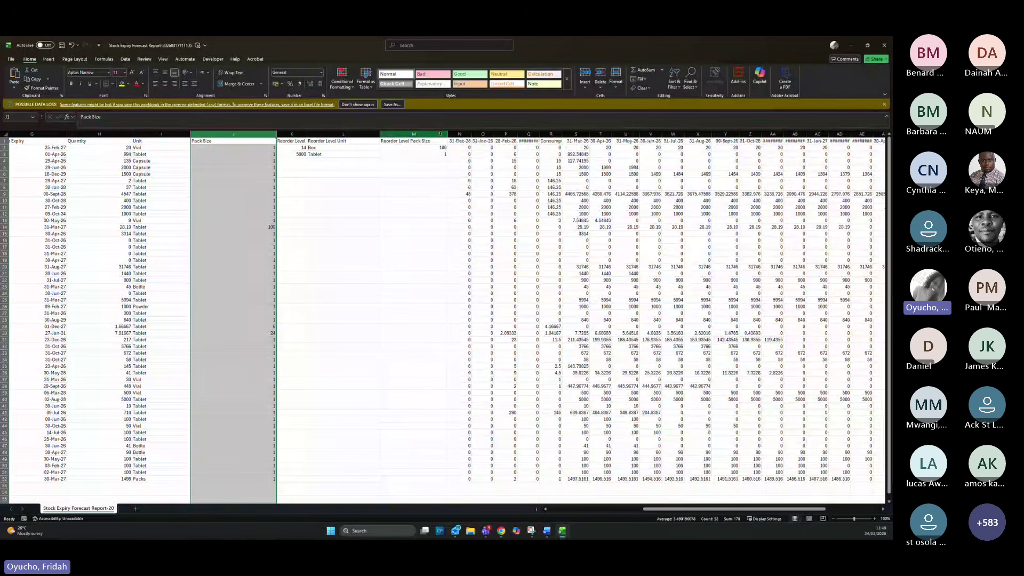
Examine the monthly columns from 31-Dec-25 onward, including the forecast quantities from 31-Mar-26
{"action": "left_click", "coordinate": [468, 148]}
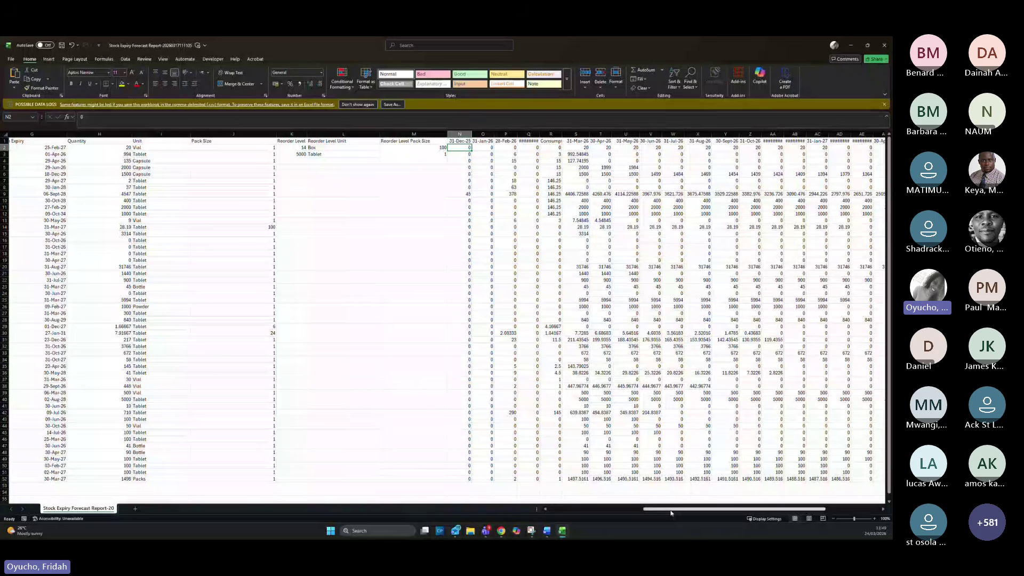
{"action": "left_click_drag", "start_coordinate": [671, 513], "coordinate": [722, 512]}
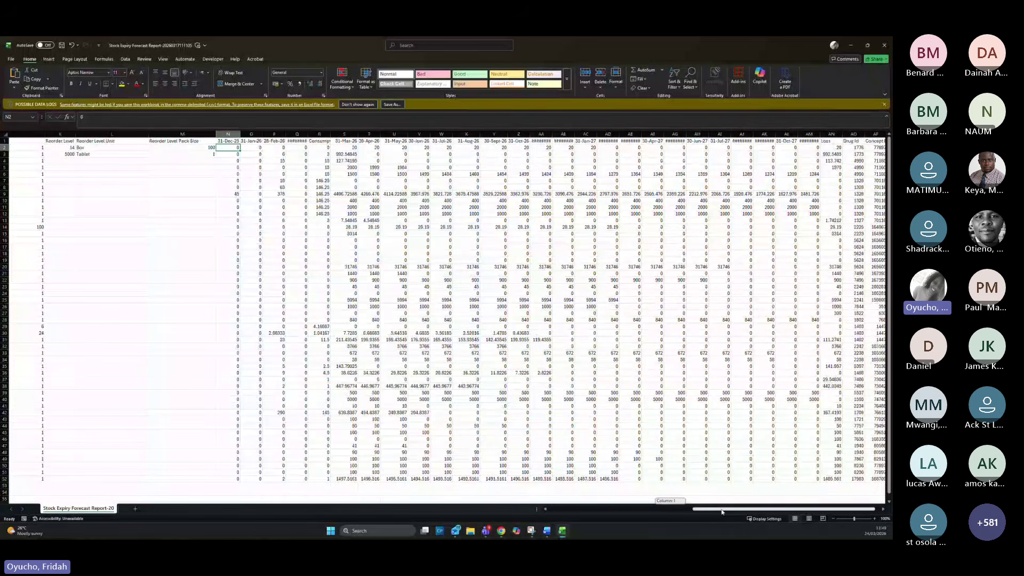
{"action": "left_click_drag", "start_coordinate": [339, 154], "coordinate": [365, 154]}
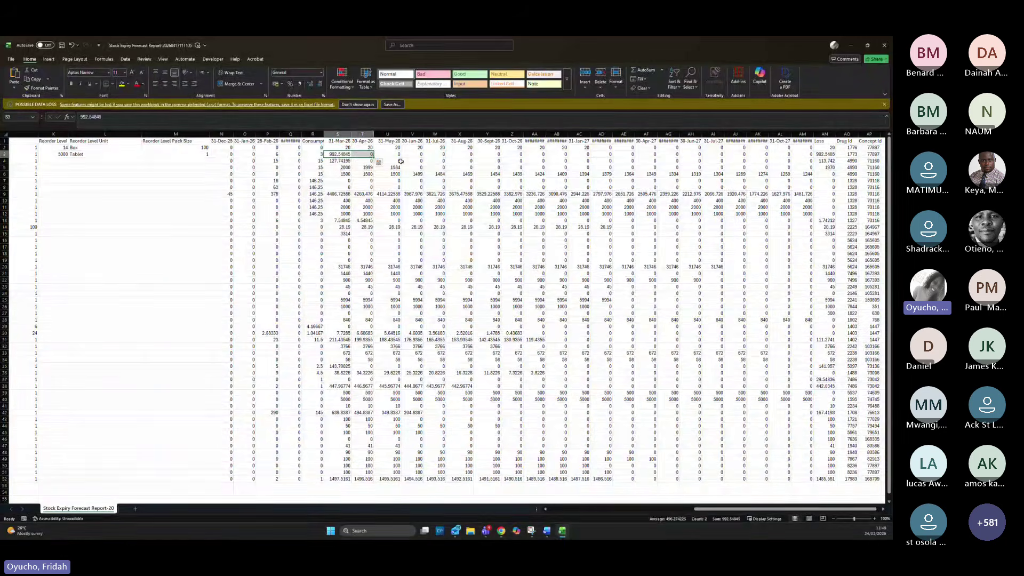
{"action": "left_click", "coordinate": [537, 227]}
{"action": "left_click_drag", "start_coordinate": [717, 514], "coordinate": [748, 517]}
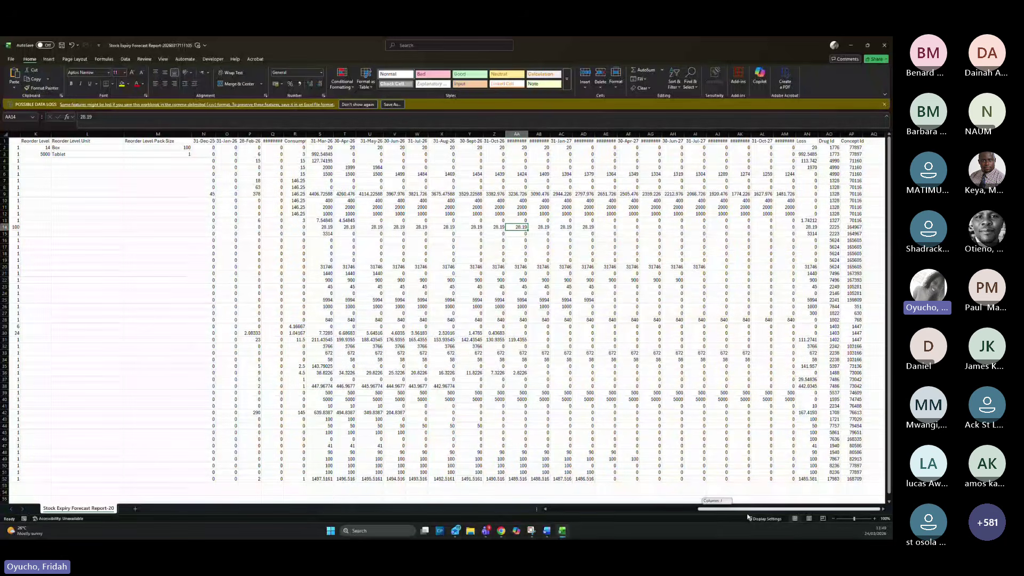
{"action": "left_click", "coordinate": [883, 511]}
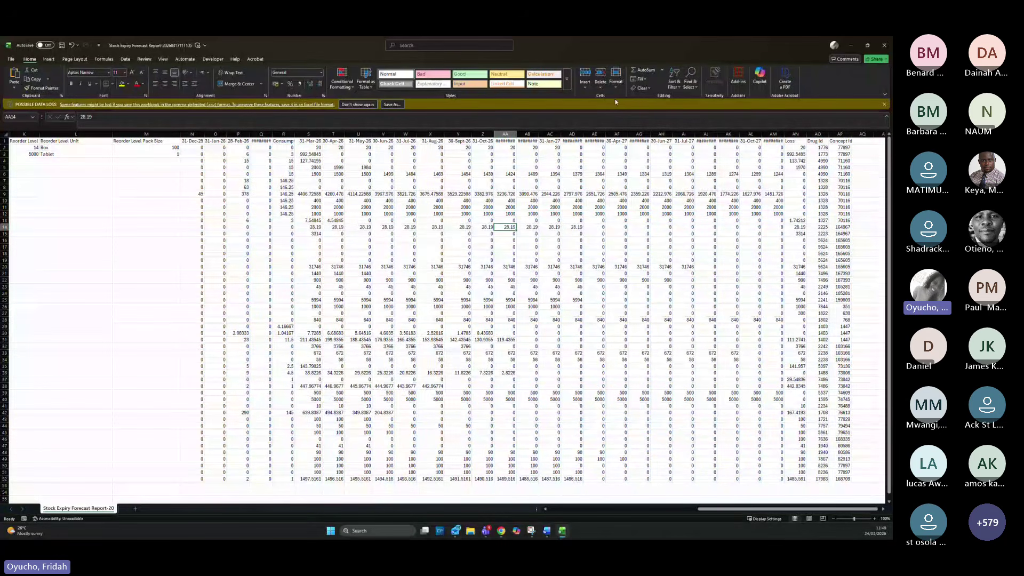
Examine the Loss, Drug Id and Concept Id columns at the end of the forecast report
{"action": "left_click", "coordinate": [795, 134]}
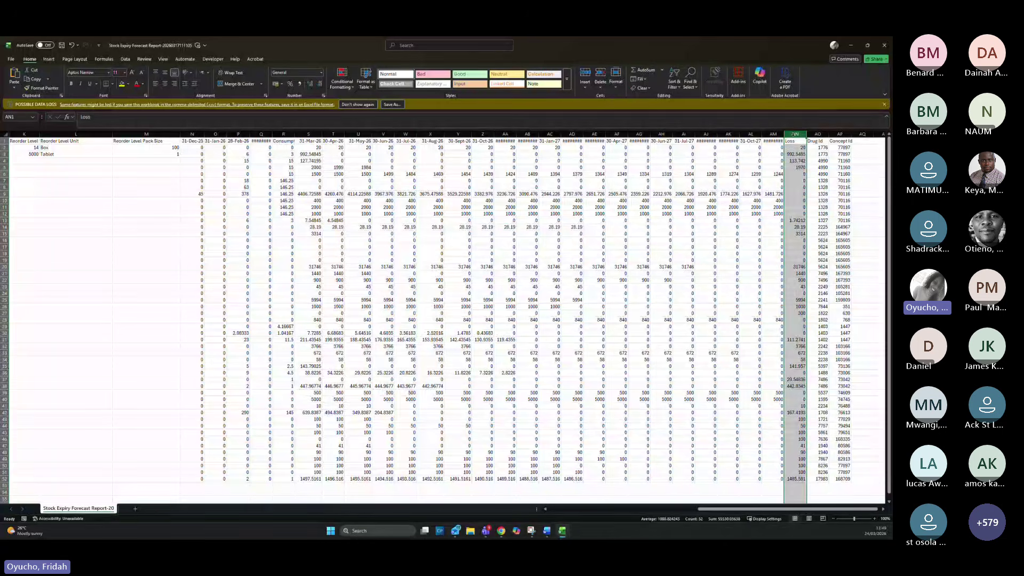
{"action": "left_click", "coordinate": [505, 227]}
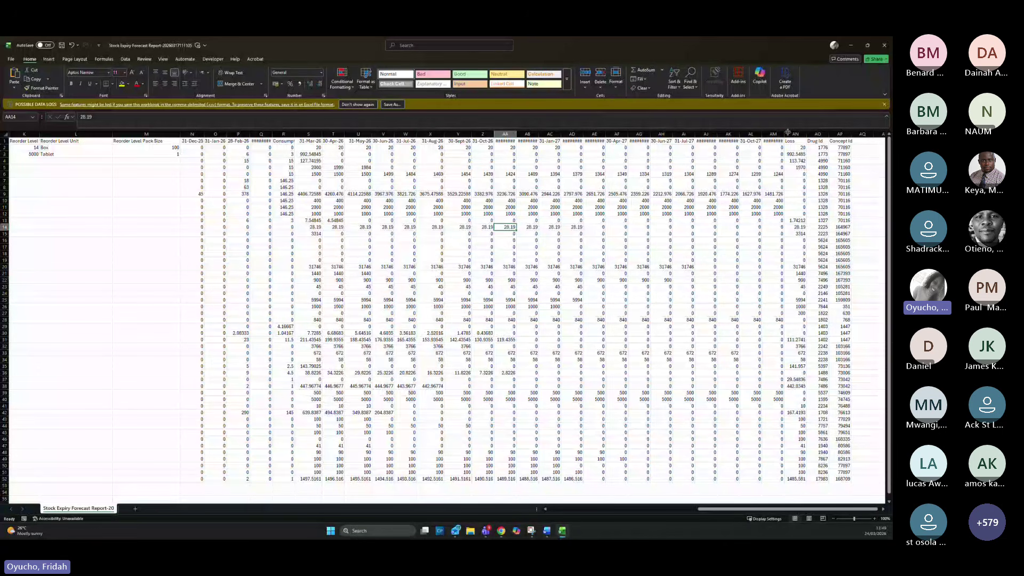
{"action": "left_click", "coordinate": [840, 141]}
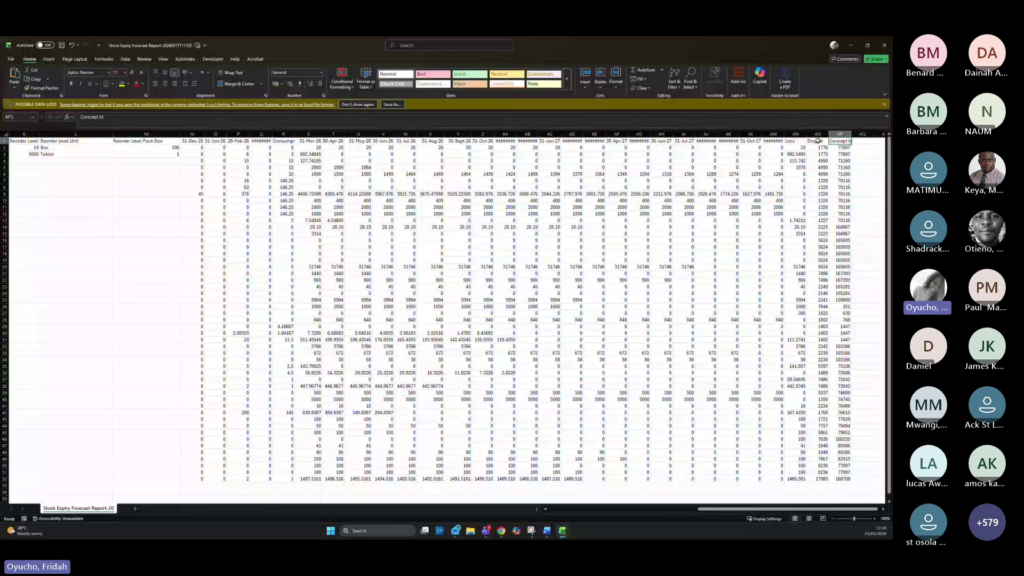
{"action": "left_click", "coordinate": [818, 141]}
{"action": "left_click", "coordinate": [839, 141]}
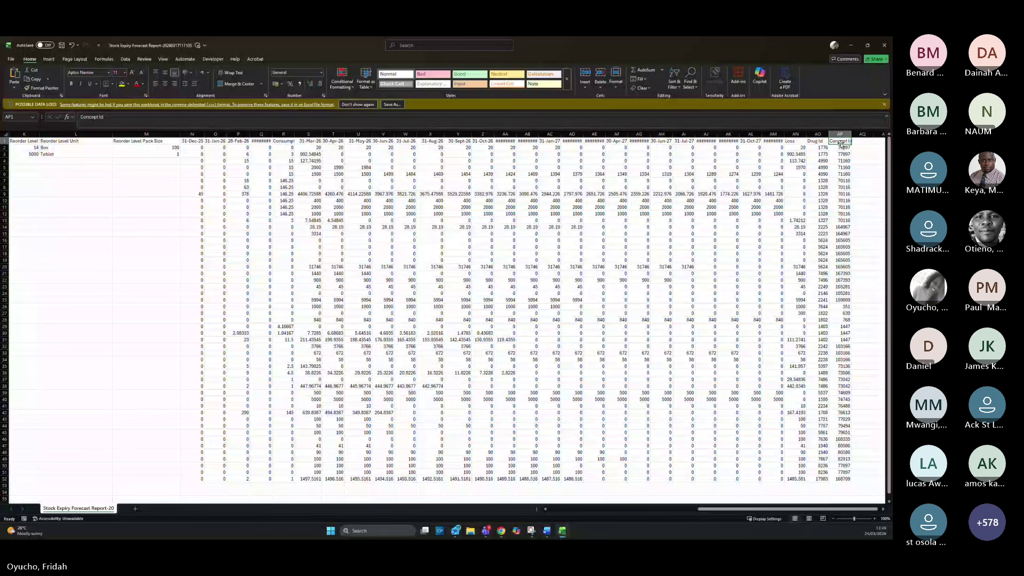
Examine the Loss column of the stock expiry forecast report alongside the drug and batch details
{"action": "left_click", "coordinate": [796, 146]}
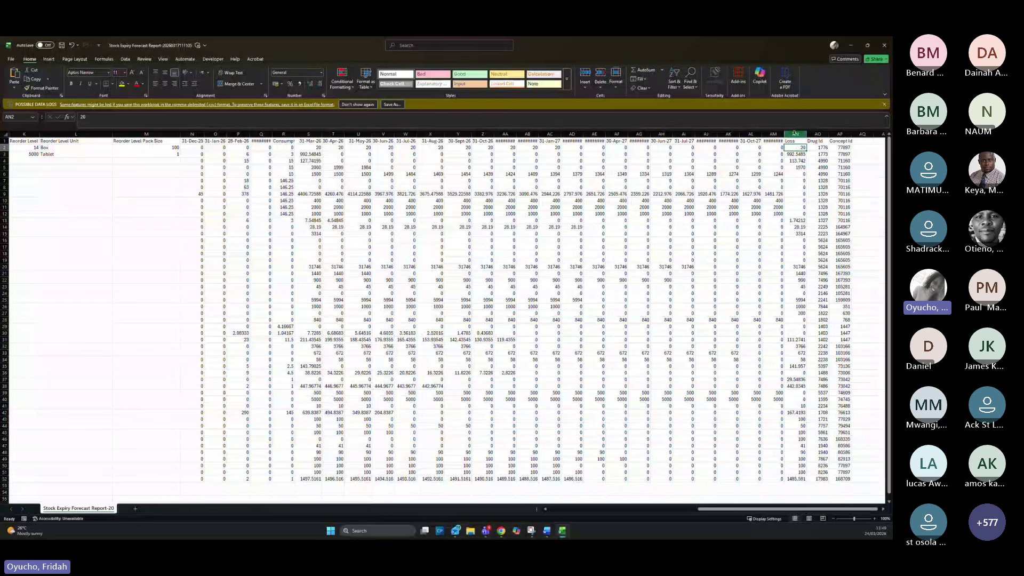
{"action": "left_click", "coordinate": [795, 133]}
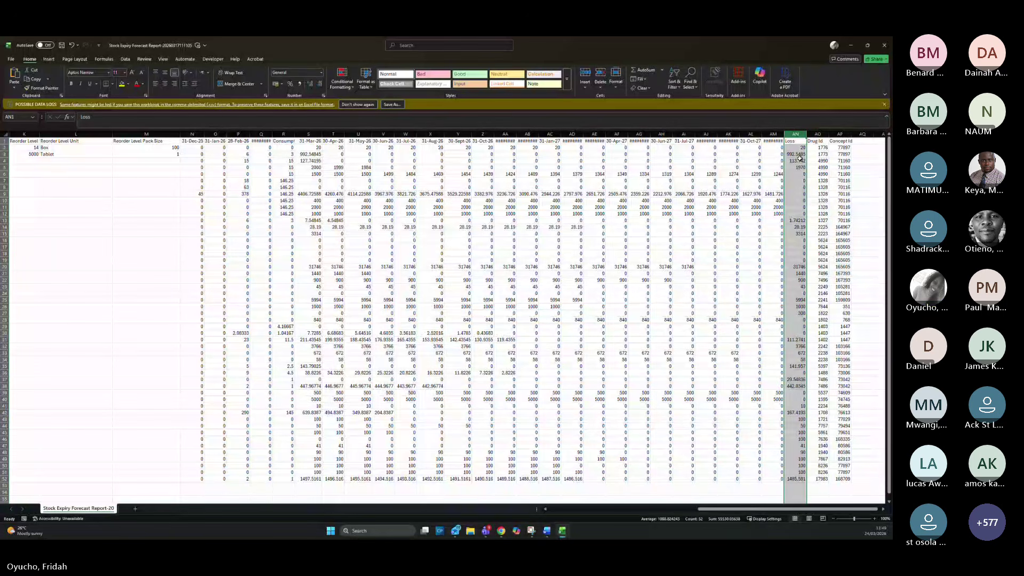
{"action": "scroll", "coordinate": [277, 341], "scroll_direction": "left", "scroll_amount": 10}
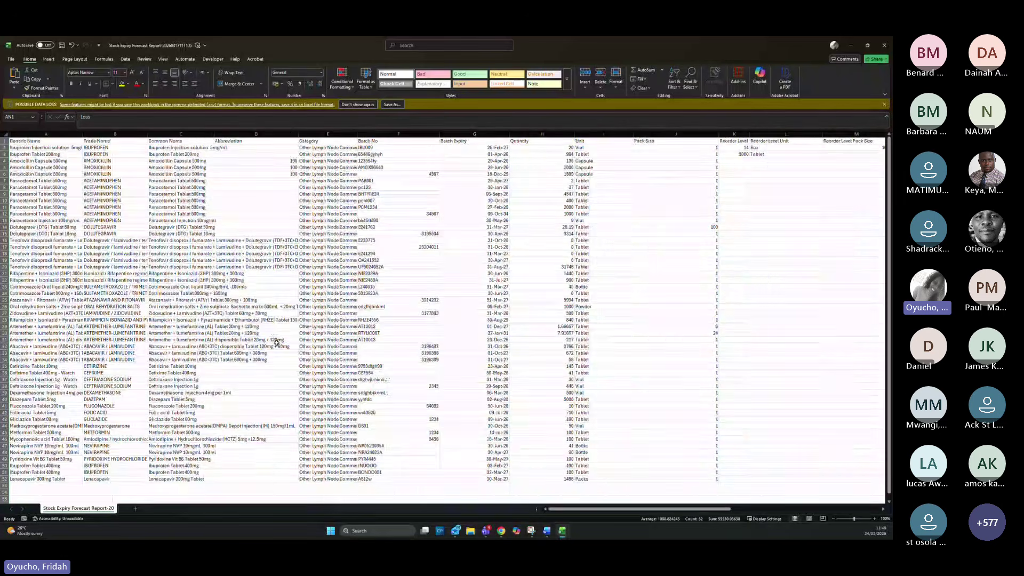
Switch to TaifaCare in the browser, review the user role scopes including Inventory Reporting, and return to the stock reports
{"action": "key", "text": "alt+Tab"}
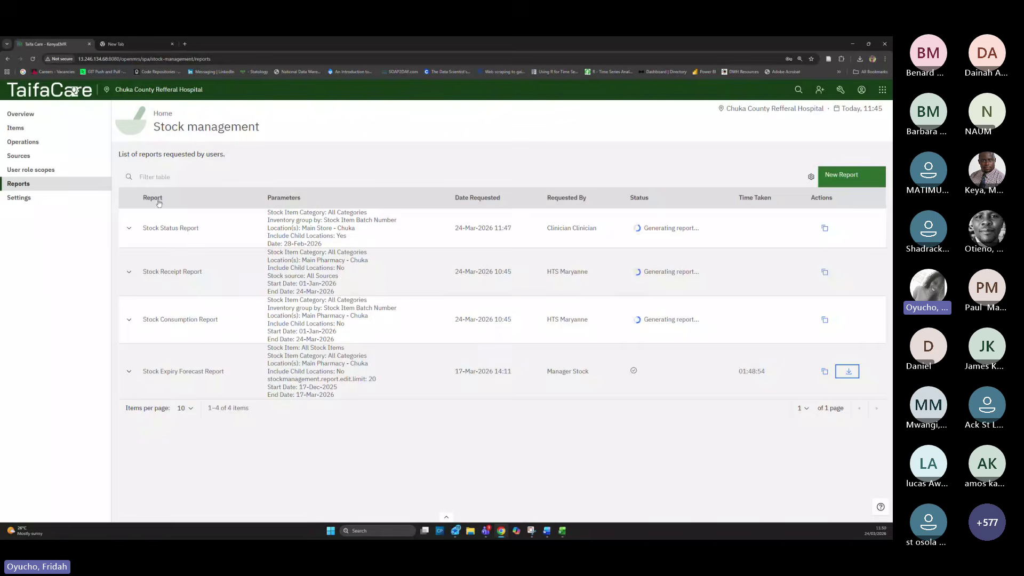
{"action": "left_click", "coordinate": [30, 170]}
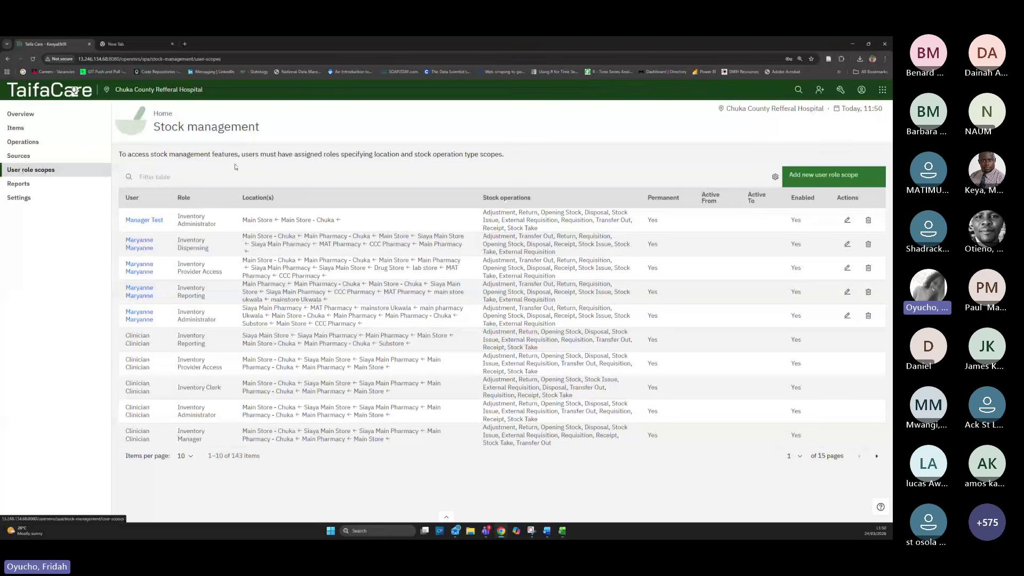
{"action": "left_click", "coordinate": [824, 175]}
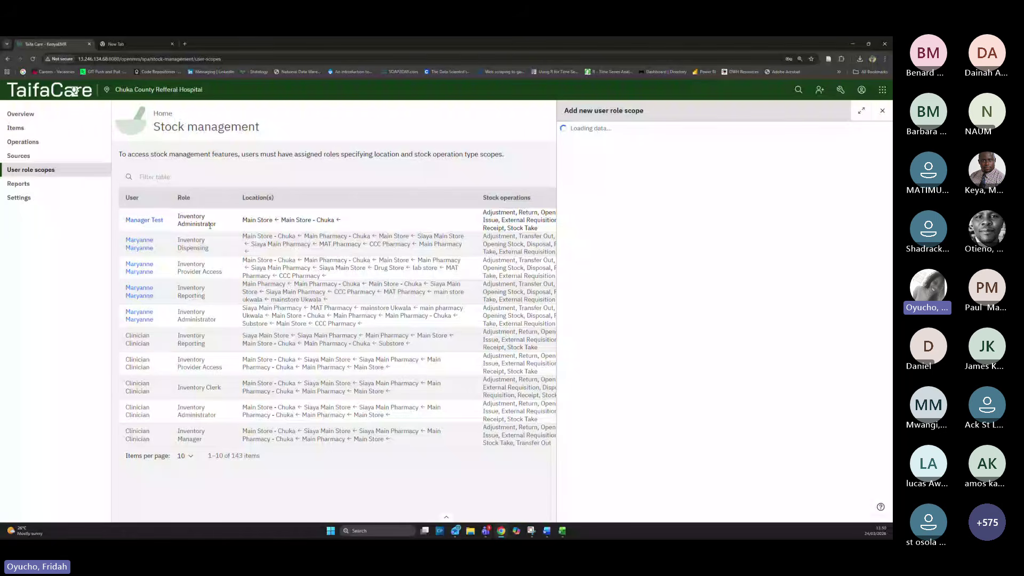
{"action": "left_click_drag", "start_coordinate": [210, 354], "coordinate": [177, 334]}
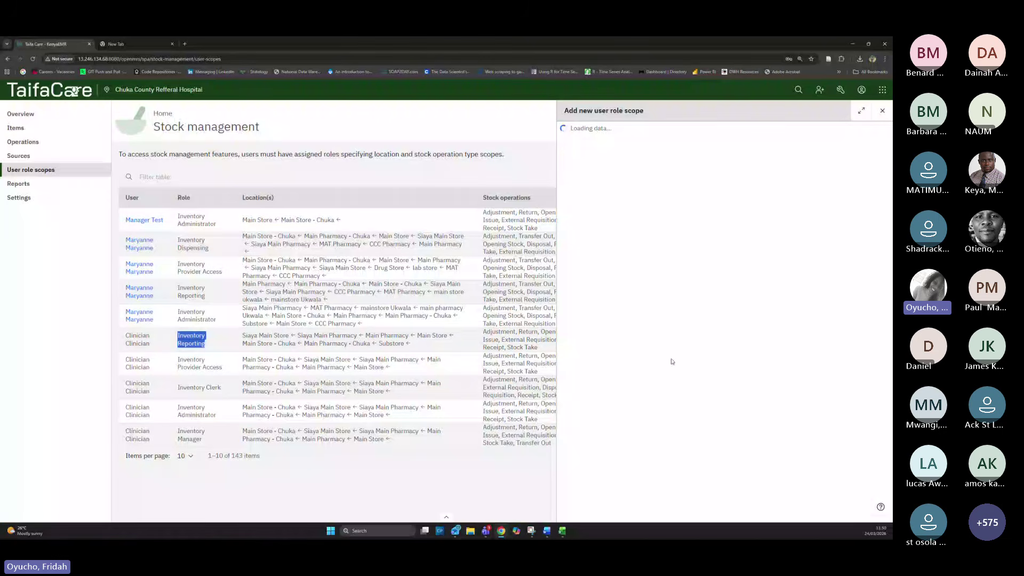
{"action": "left_click", "coordinate": [882, 111]}
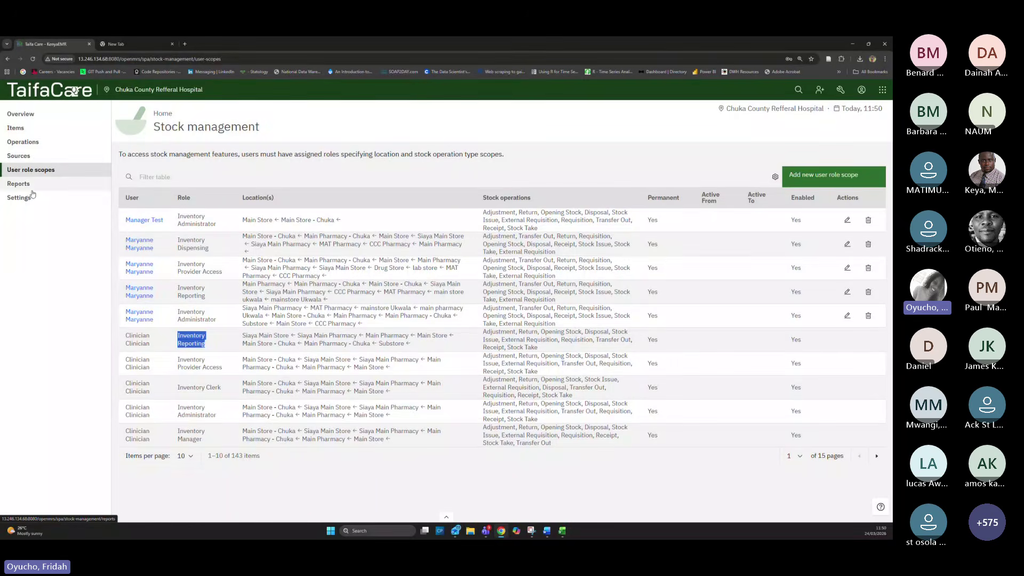
{"action": "left_click", "coordinate": [20, 183]}
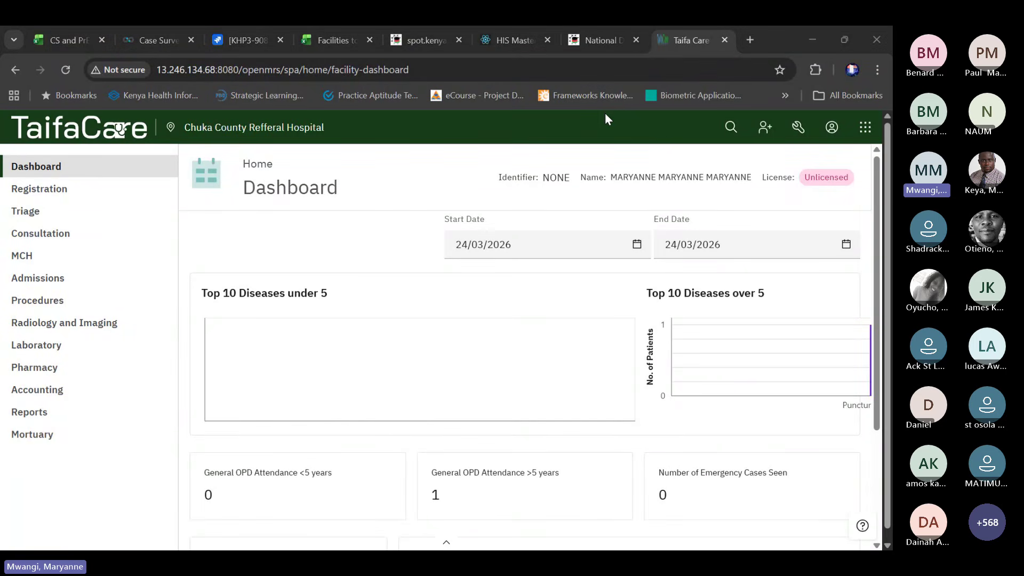
Show the Consultation Room 1 queue and serve the waiting OPD-001 patient
{"action": "left_click", "coordinate": [43, 235]}
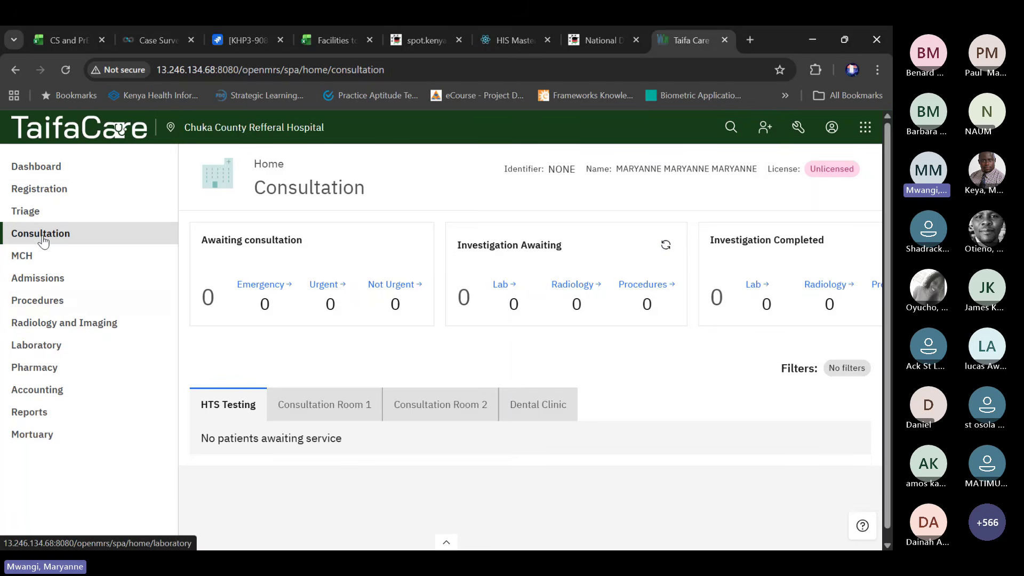
{"action": "left_click", "coordinate": [347, 409]}
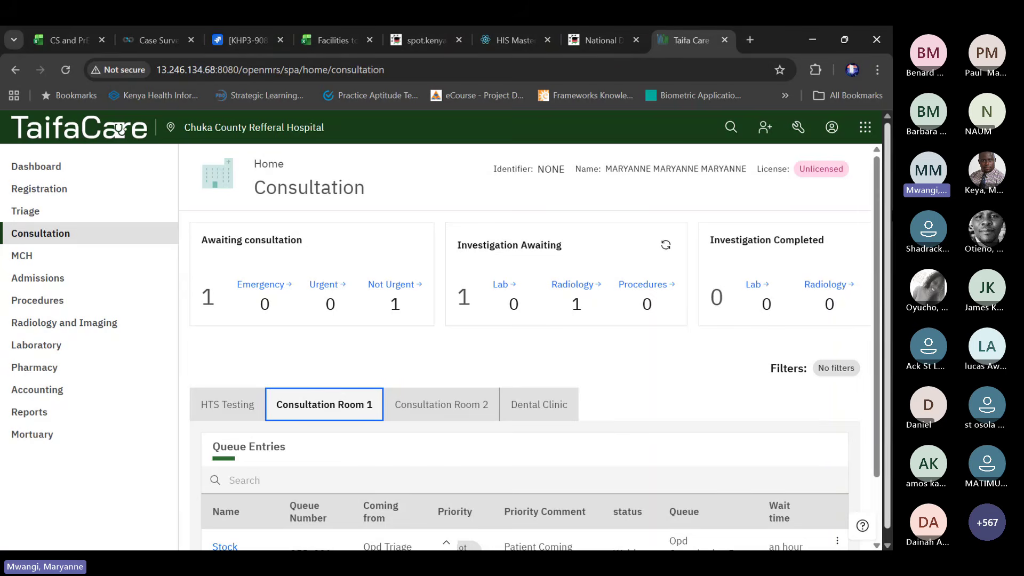
{"action": "left_click_drag", "start_coordinate": [889, 214], "coordinate": [889, 235]}
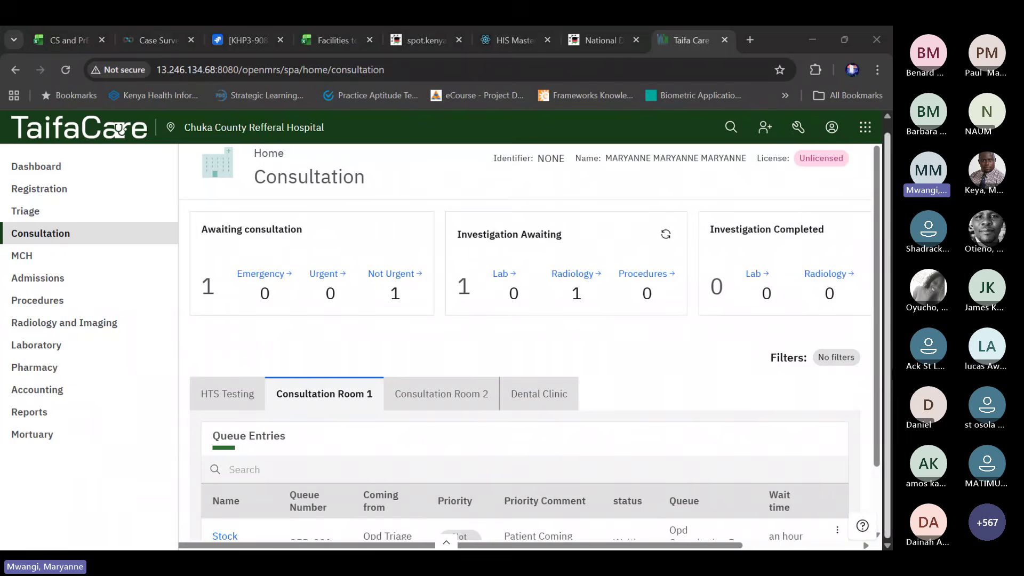
{"action": "left_click_drag", "start_coordinate": [879, 398], "coordinate": [880, 460]}
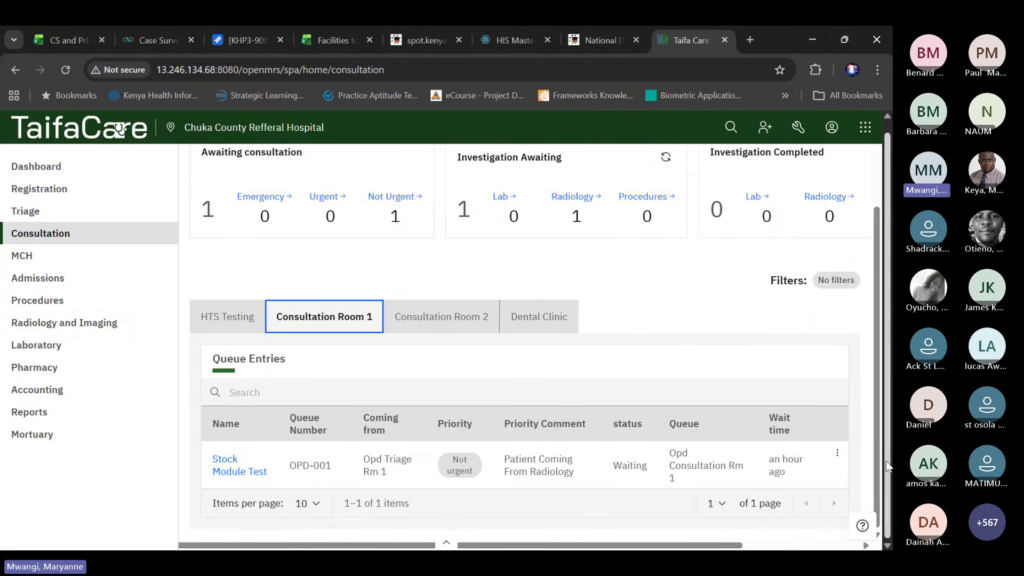
{"action": "left_click", "coordinate": [839, 456]}
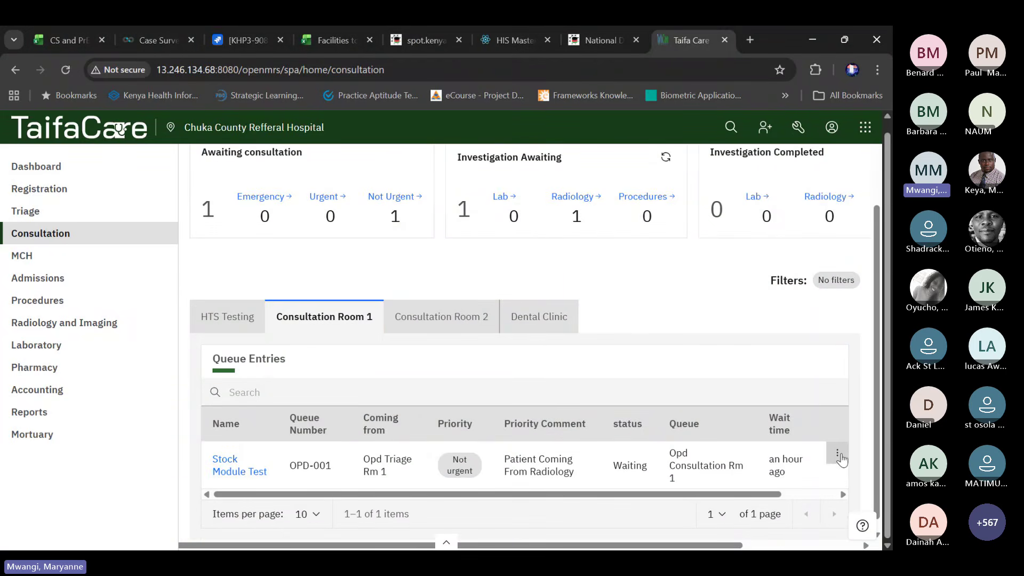
{"action": "left_click", "coordinate": [772, 475]}
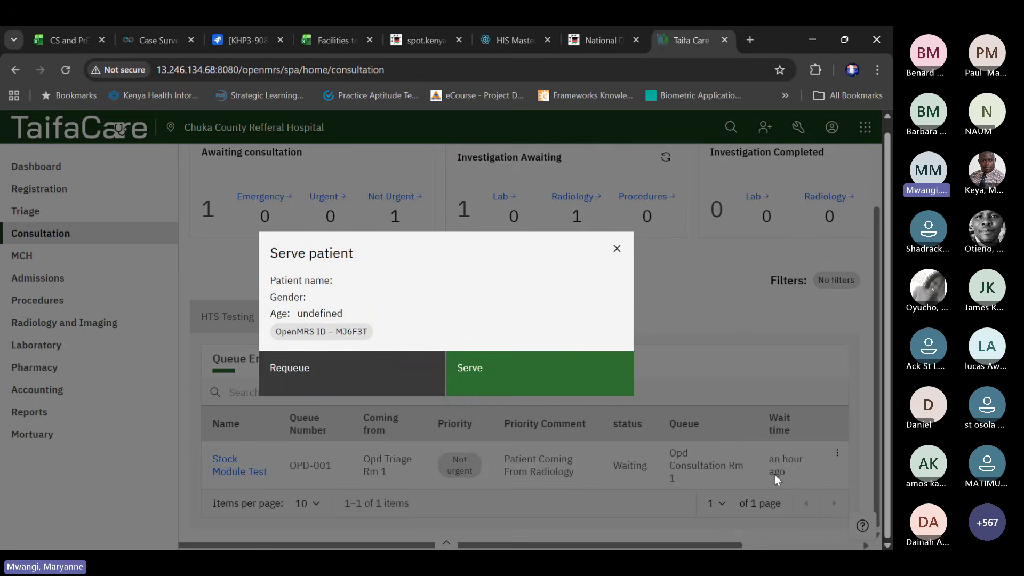
{"action": "left_click", "coordinate": [510, 375]}
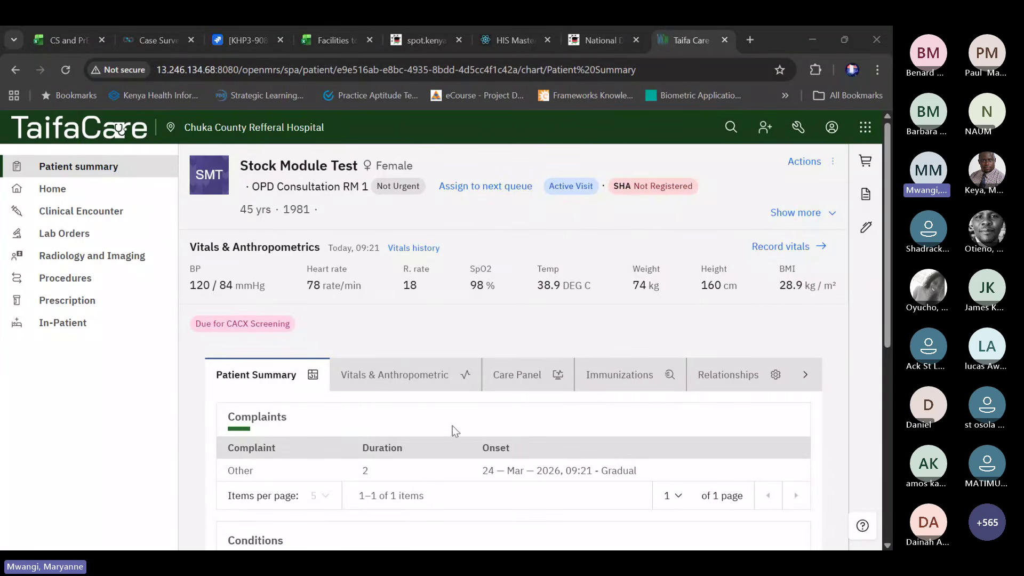
Start a new drug order for the patient, search for "brufen" and open the order form for Ibuprofen Tablet 200mg
{"action": "scroll", "coordinate": [454, 431], "scroll_direction": "down", "scroll_amount": 1}
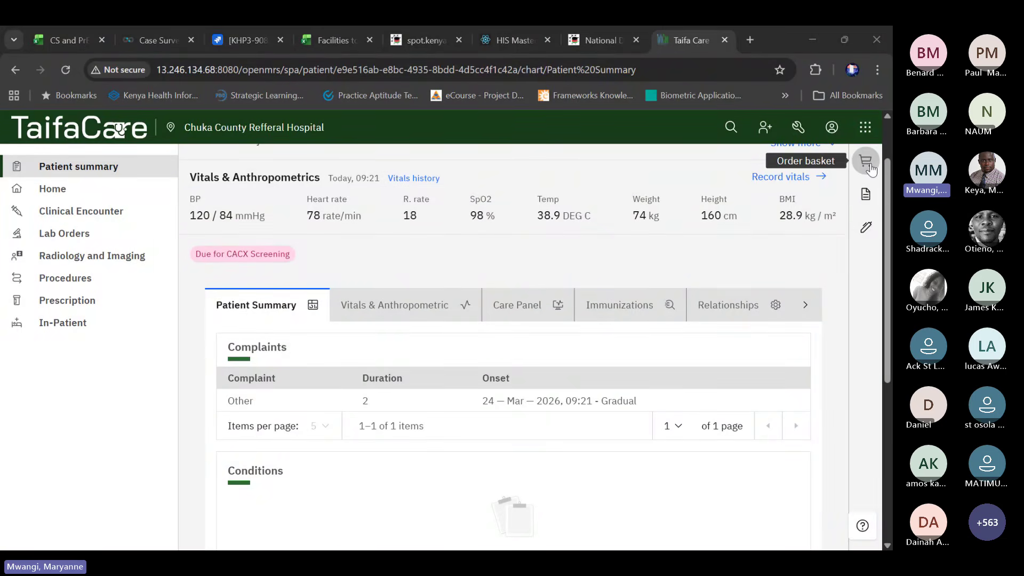
{"action": "left_click", "coordinate": [866, 162]}
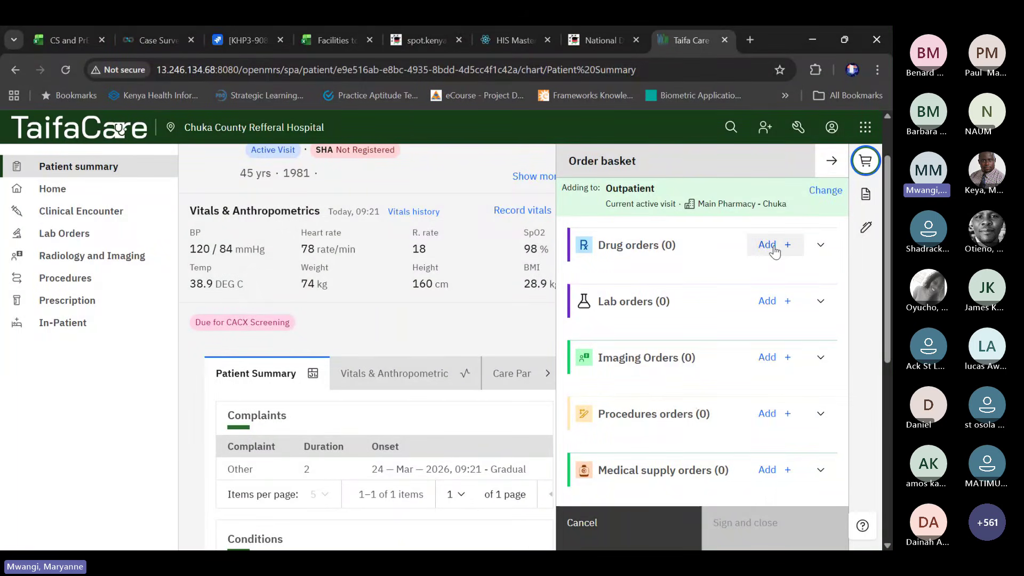
{"action": "left_click", "coordinate": [774, 250]}
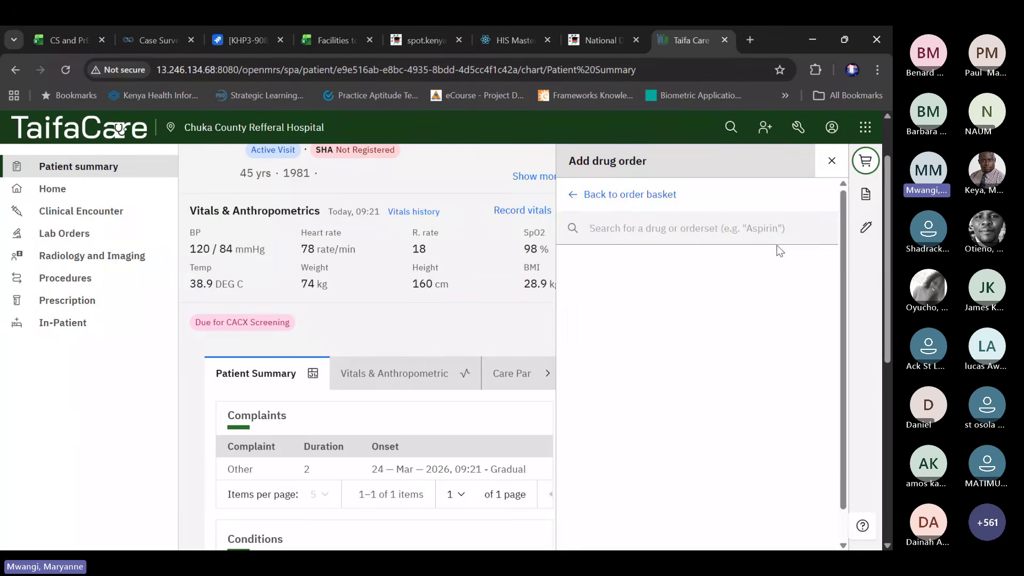
{"action": "left_click", "coordinate": [659, 230]}
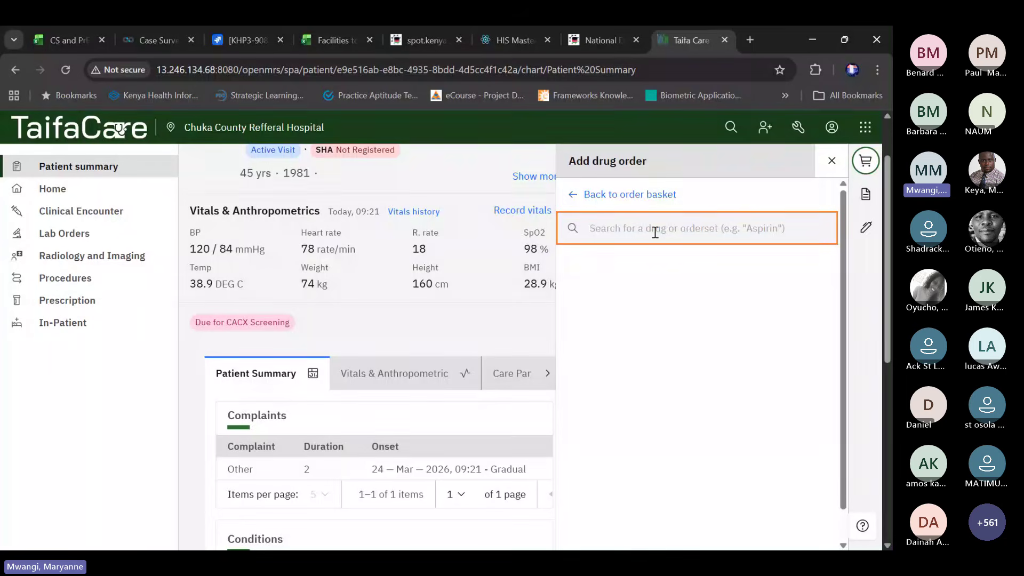
{"action": "type", "text": "ib"}
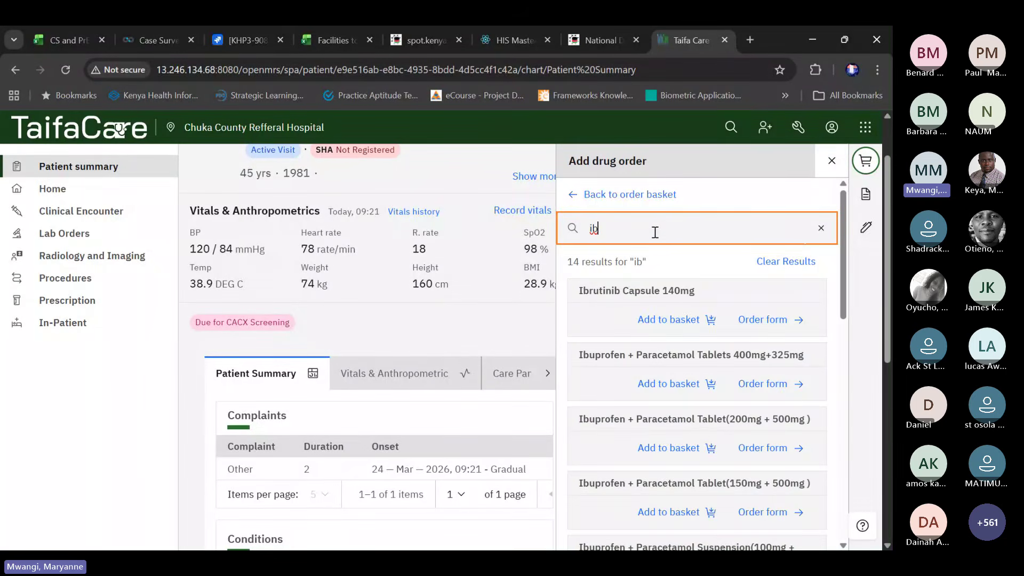
{"action": "key", "text": "BackSpace"}
{"action": "key", "text": "BackSpace"}
{"action": "type", "text": "br"}
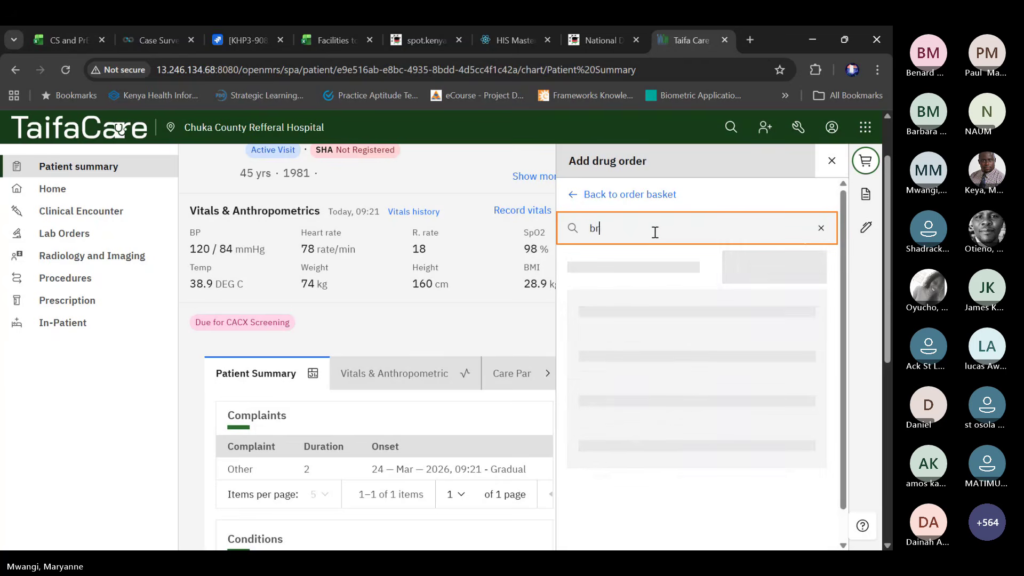
{"action": "type", "text": "ufen"}
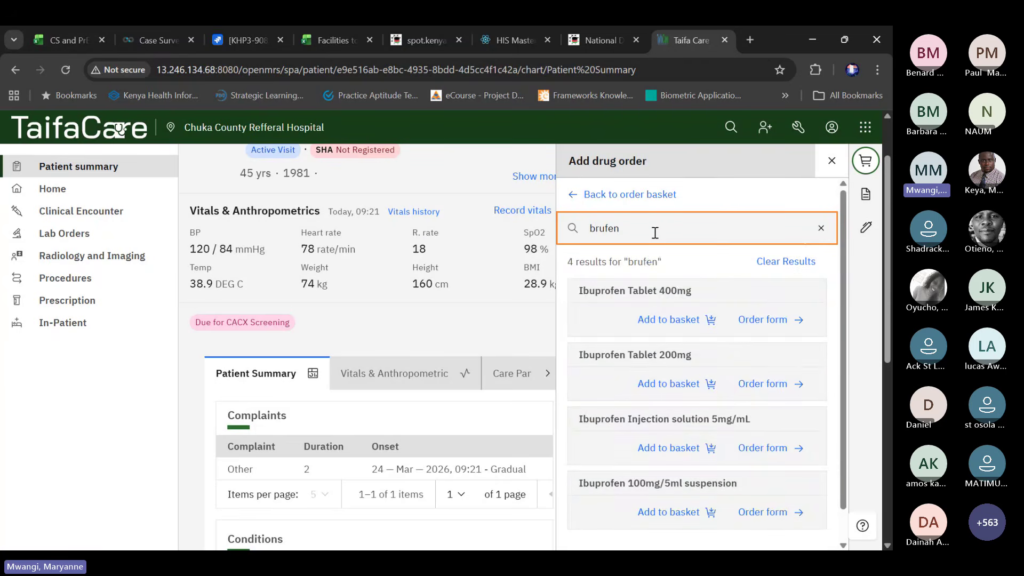
{"action": "left_click", "coordinate": [758, 392]}
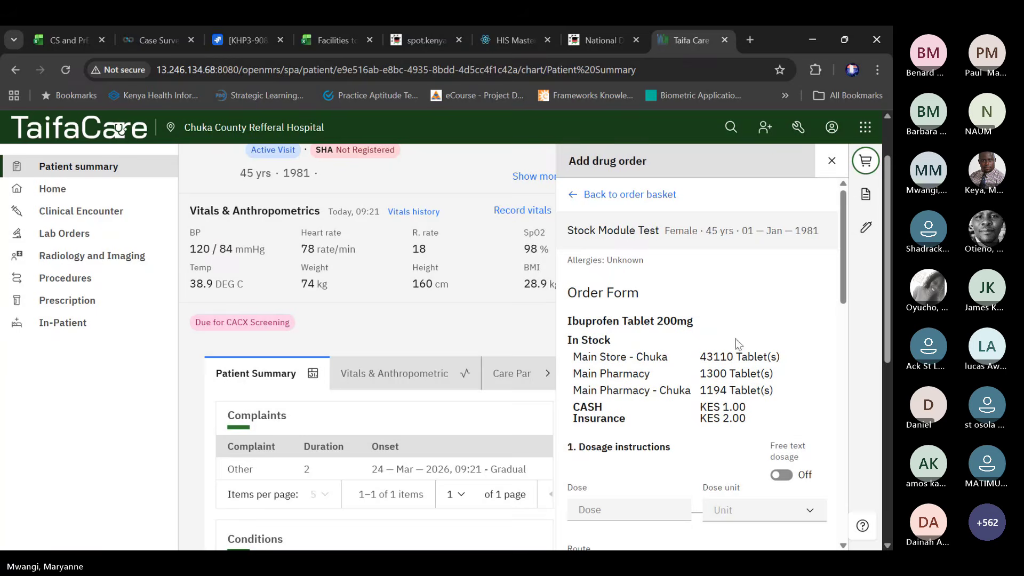
Review the ibuprofen stock and prices per location and set the dose to 1 Tablet
{"action": "left_click_drag", "start_coordinate": [843, 213], "coordinate": [848, 225]}
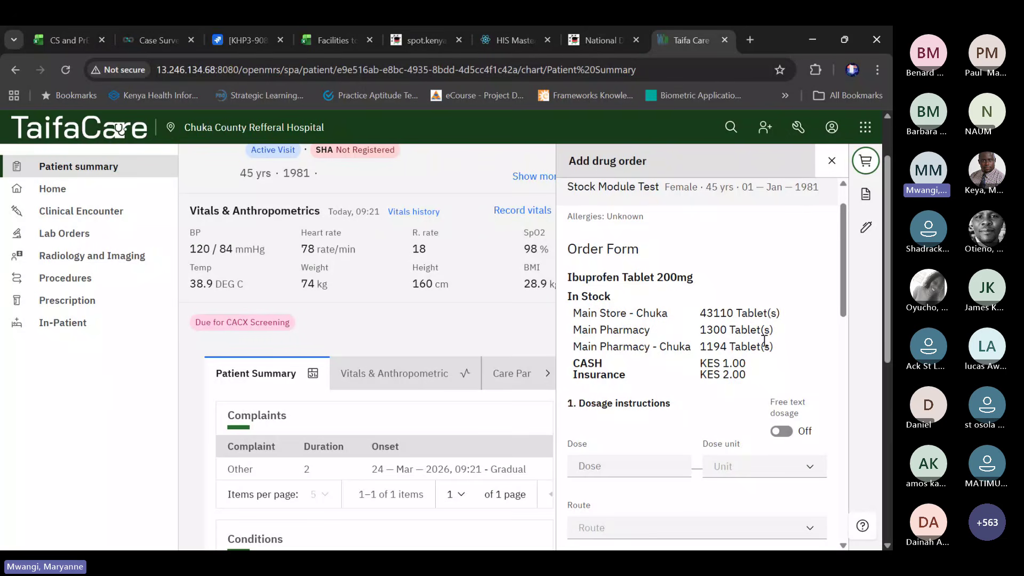
{"action": "left_click_drag", "start_coordinate": [842, 276], "coordinate": [848, 284]}
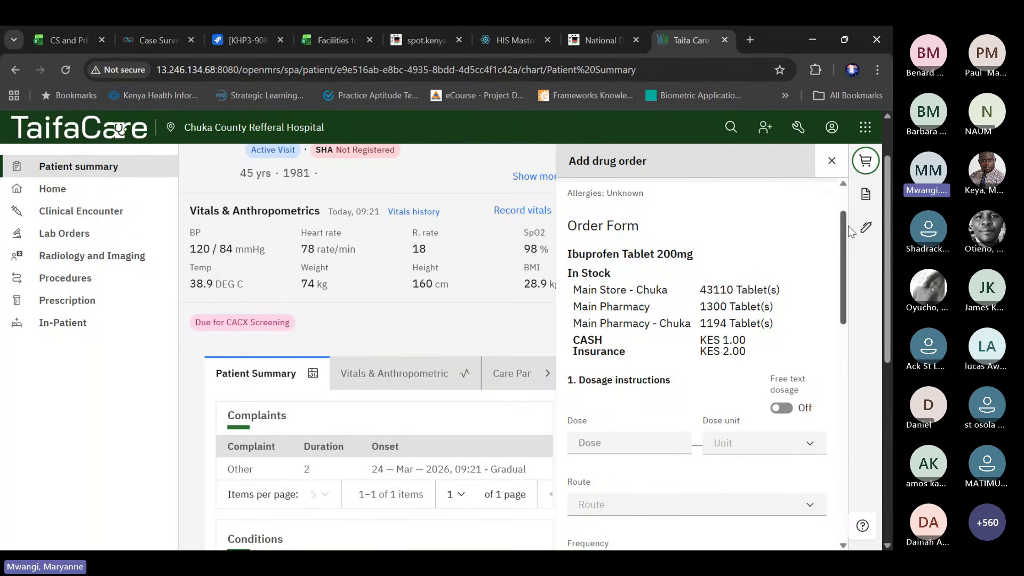
{"action": "left_click_drag", "start_coordinate": [844, 226], "coordinate": [844, 253]}
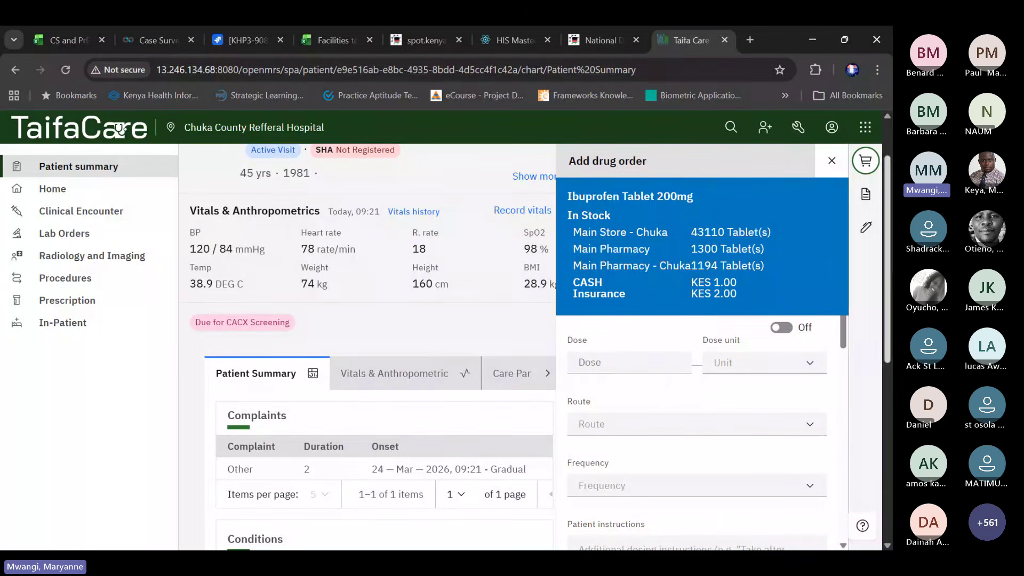
{"action": "scroll", "coordinate": [728, 373], "scroll_direction": "up", "scroll_amount": 3}
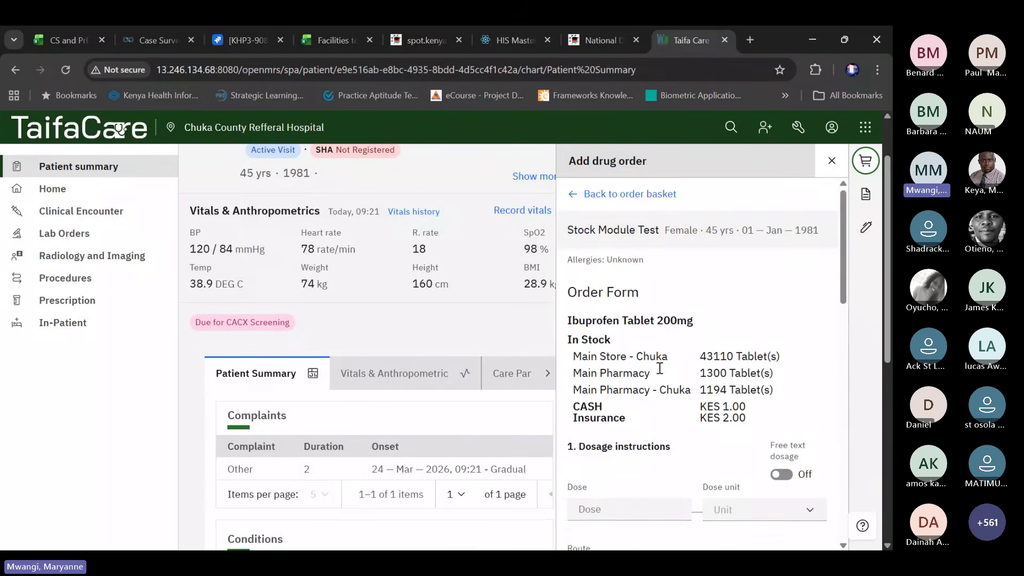
{"action": "scroll", "coordinate": [707, 407], "scroll_direction": "down", "scroll_amount": 2}
{"action": "left_click", "coordinate": [641, 438]}
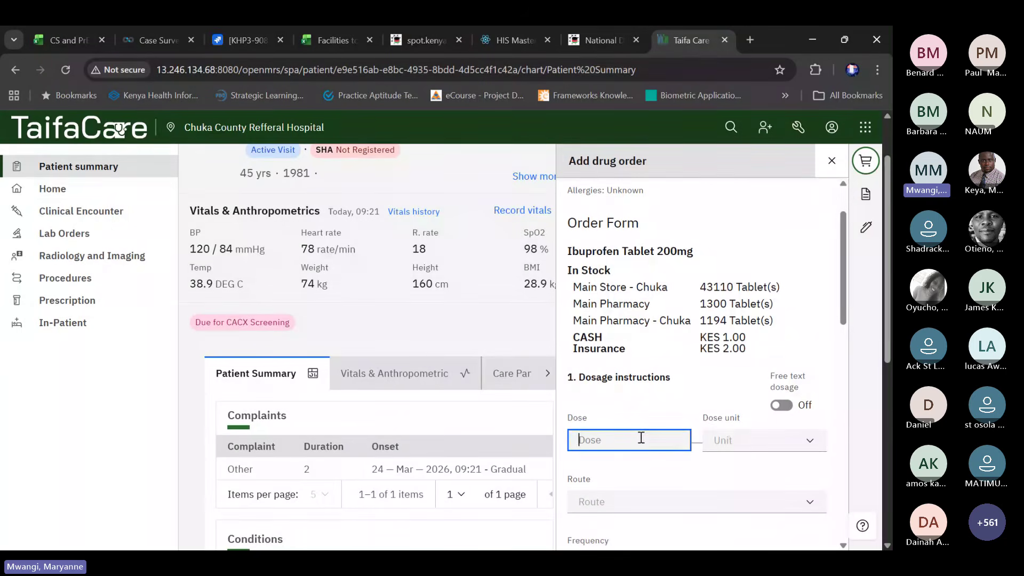
{"action": "type", "text": "1"}
{"action": "left_click", "coordinate": [811, 442]}
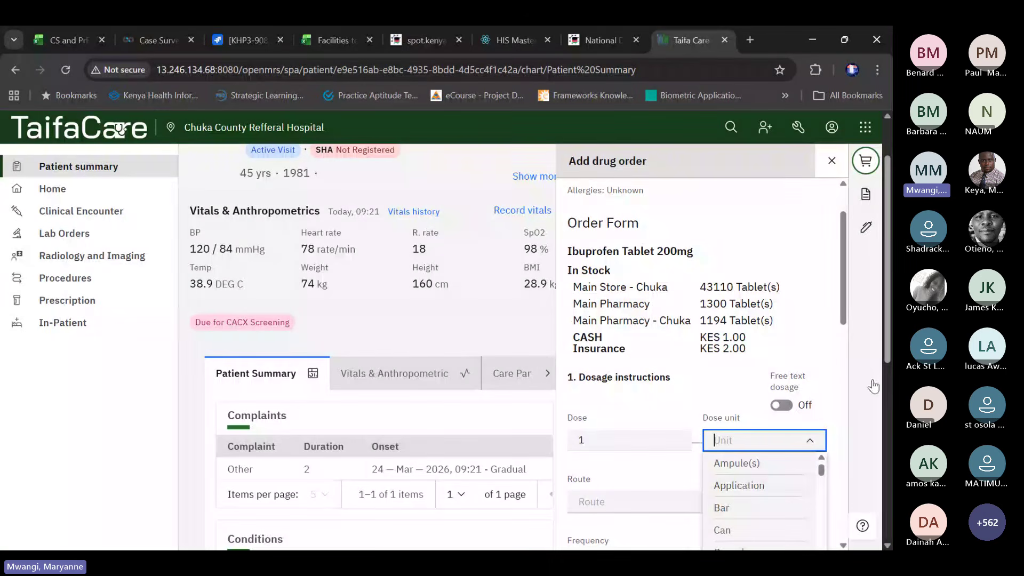
{"action": "type", "text": "table"}
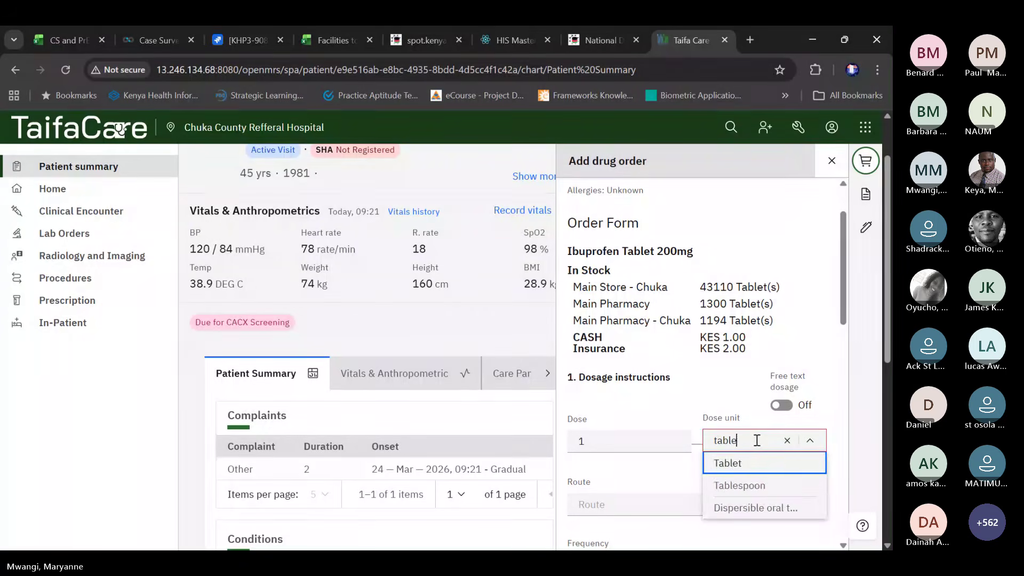
{"action": "type", "text": "t"}
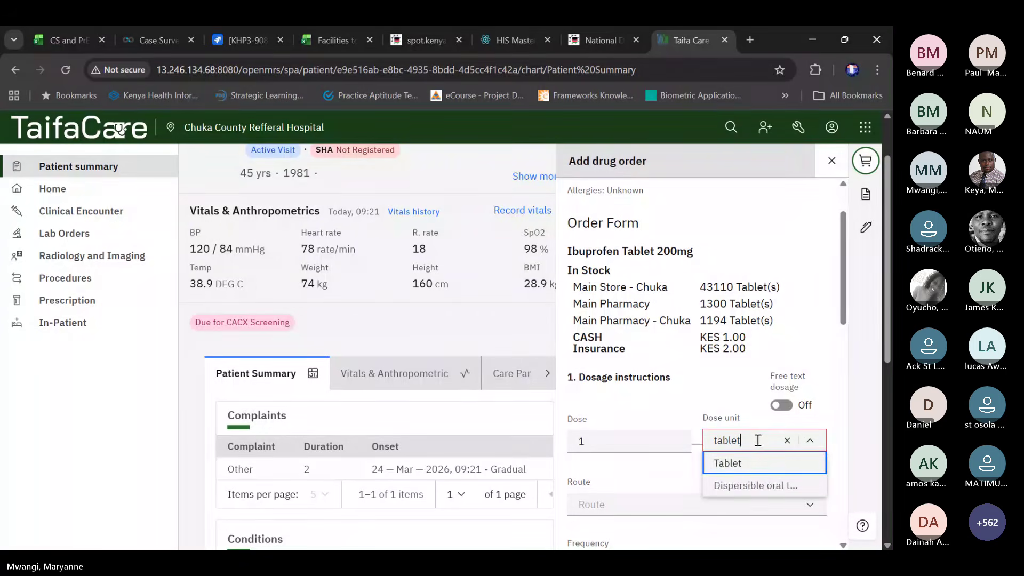
{"action": "left_click", "coordinate": [734, 474]}
Set the ibuprofen order's route to Oral and its frequency to Twice daily
{"action": "left_click", "coordinate": [633, 503]}
{"action": "left_click", "coordinate": [608, 525]}
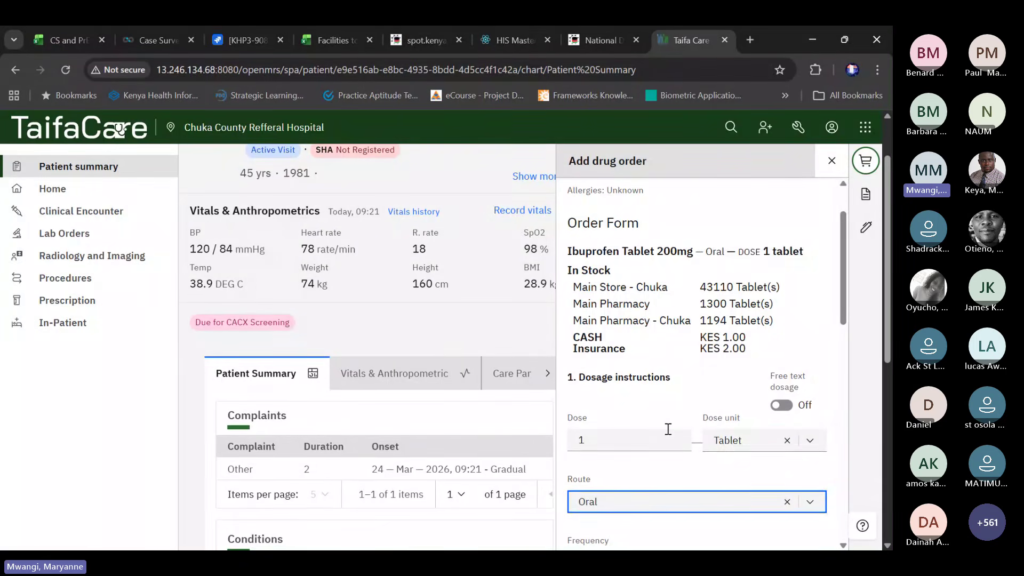
{"action": "scroll", "coordinate": [667, 429], "scroll_direction": "down", "scroll_amount": 3}
{"action": "left_click", "coordinate": [625, 424]}
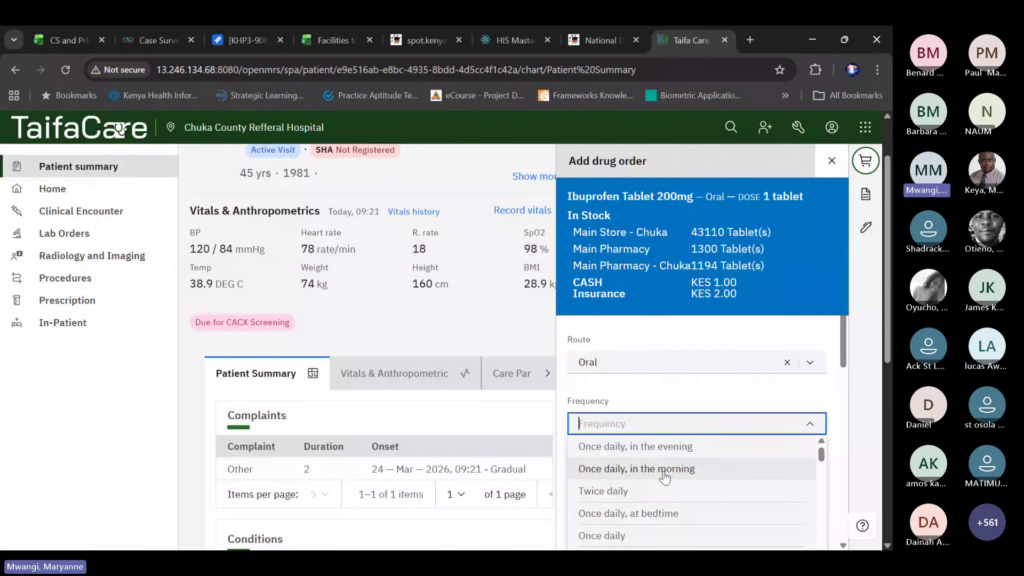
{"action": "left_click", "coordinate": [619, 492]}
{"action": "scroll", "coordinate": [613, 429], "scroll_direction": "down", "scroll_amount": 3}
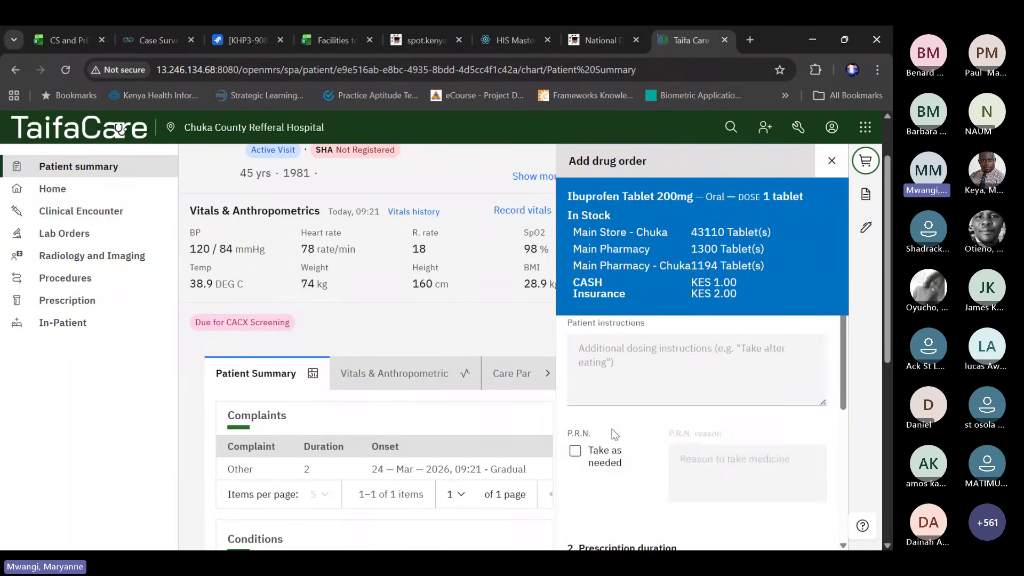
Set the prescription duration of the ibuprofen order to 5 days
{"action": "scroll", "coordinate": [665, 432], "scroll_direction": "down", "scroll_amount": 3}
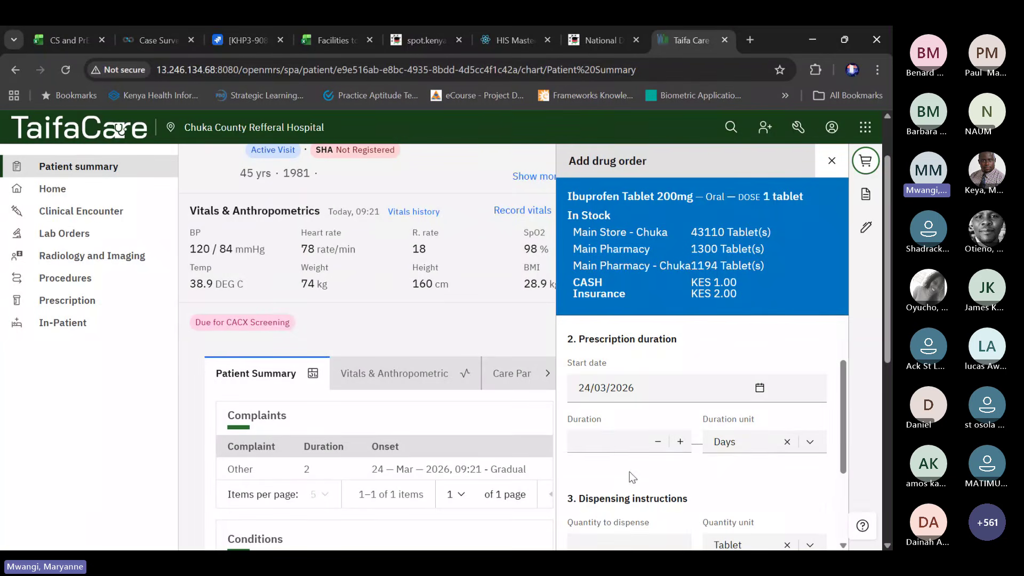
{"action": "left_click", "coordinate": [615, 441]}
{"action": "type", "text": "5"}
Set the ibuprofen order's quantity to dispense to 10 tablets and its prescription refills to 0
{"action": "scroll", "coordinate": [613, 441], "scroll_direction": "down", "scroll_amount": 3}
{"action": "left_click", "coordinate": [609, 401]}
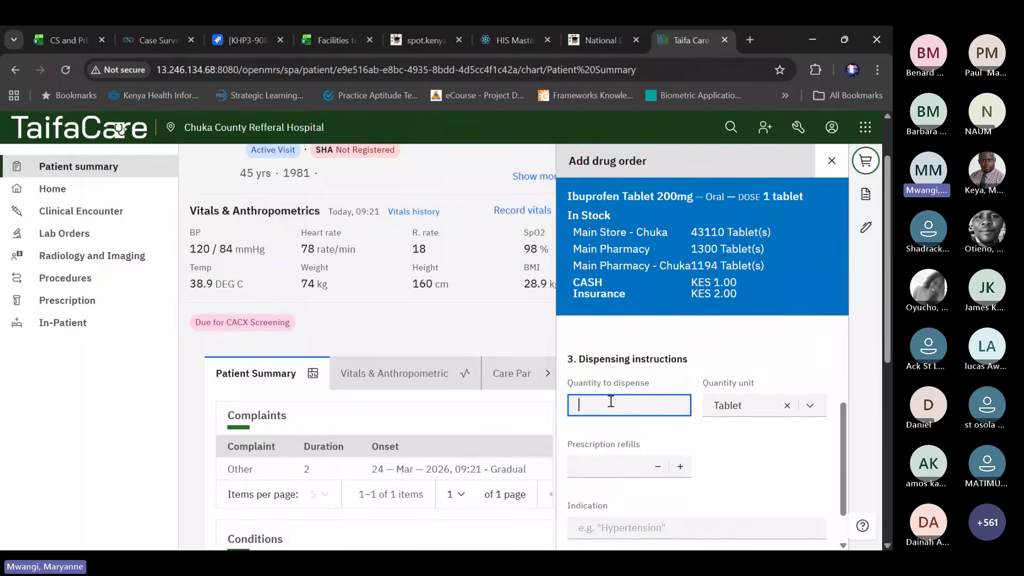
{"action": "type", "text": "10"}
{"action": "left_click", "coordinate": [592, 463]}
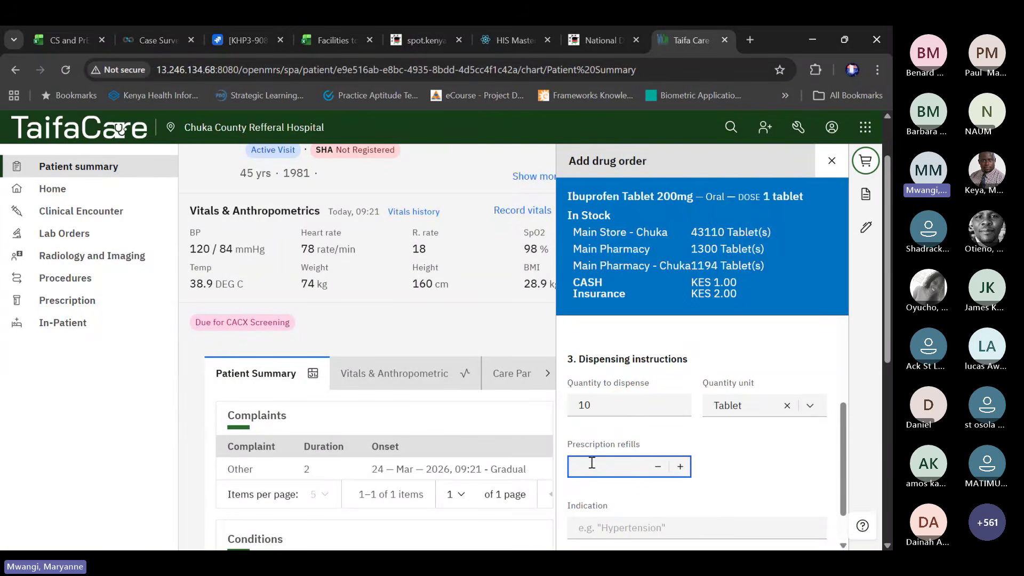
{"action": "type", "text": "0"}
Enter "Pain management" as the ibuprofen order's indication and save the order to the basket
{"action": "scroll", "coordinate": [738, 441], "scroll_direction": "down", "scroll_amount": 2}
{"action": "left_click", "coordinate": [632, 453]}
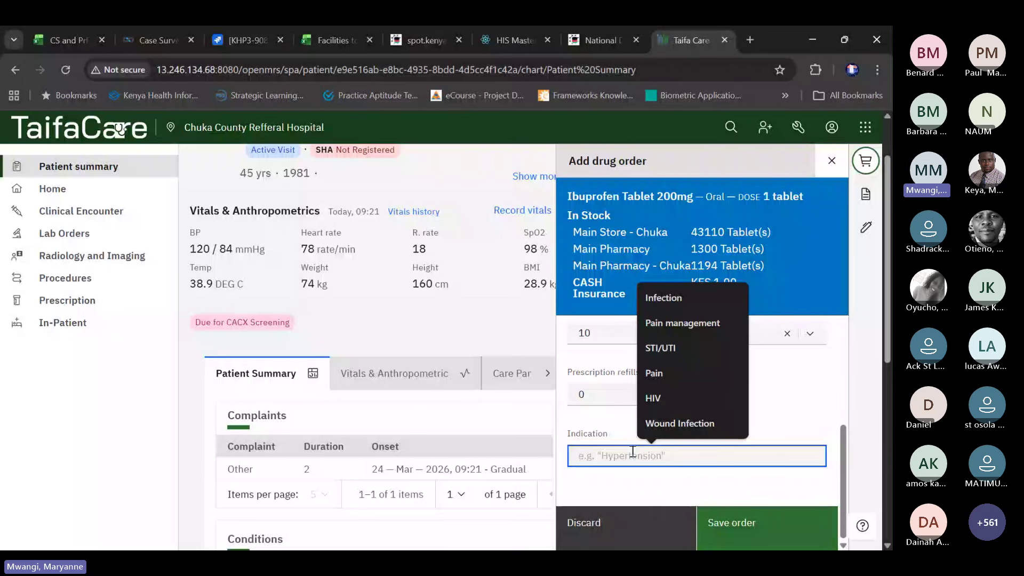
{"action": "type", "text": "Pai"}
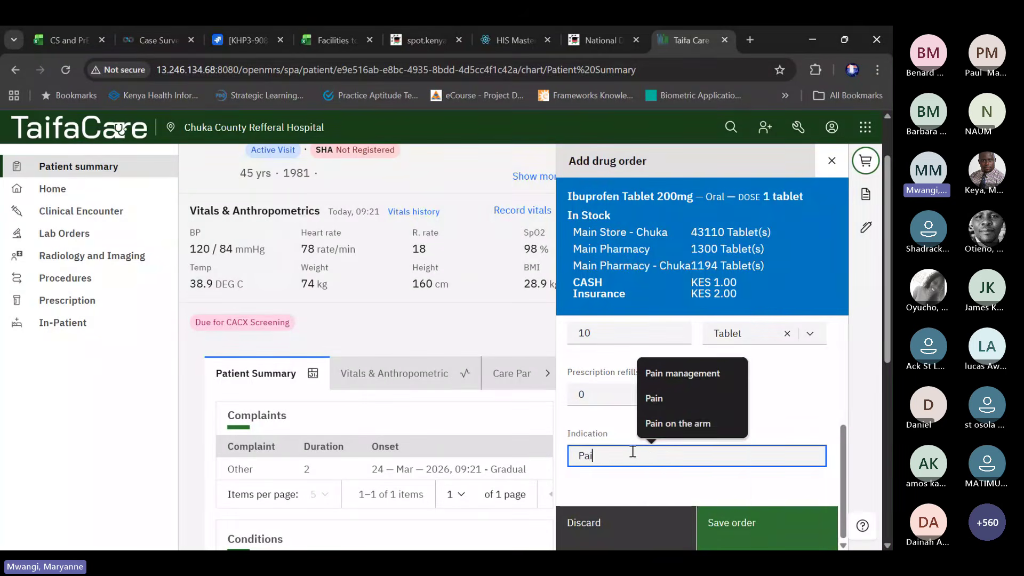
{"action": "type", "text": "n ma"}
{"action": "left_click", "coordinate": [665, 486]}
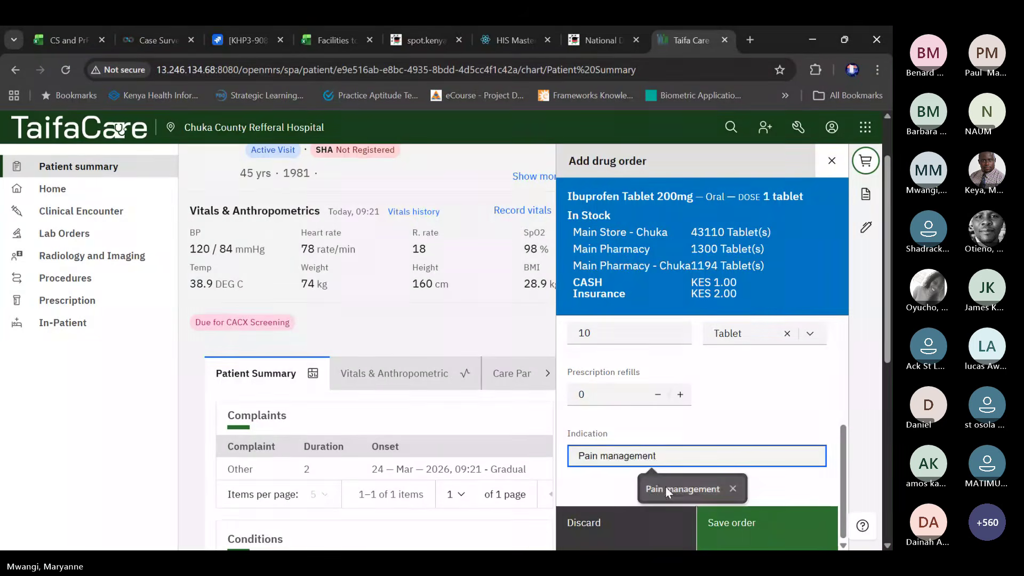
{"action": "left_click", "coordinate": [761, 516]}
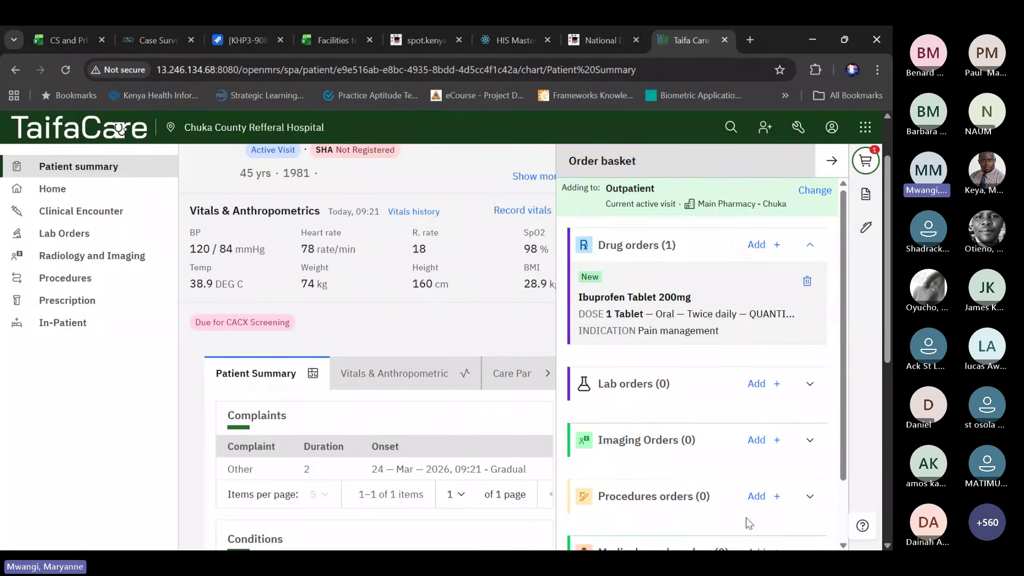
Add another drug order, search for "mul" and open the order form for Multivitamin Tablets
{"action": "left_click", "coordinate": [764, 246]}
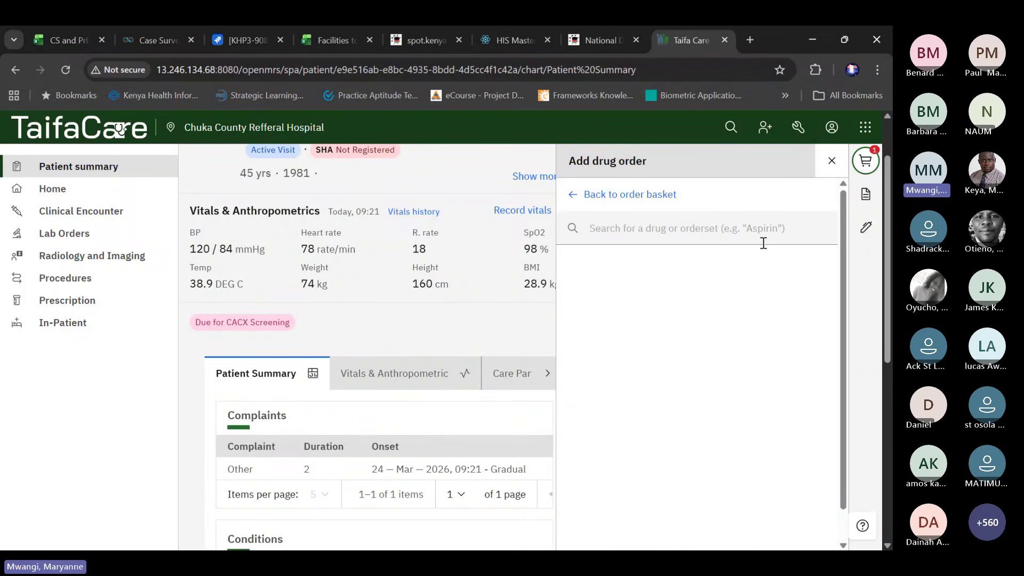
{"action": "left_click", "coordinate": [639, 224]}
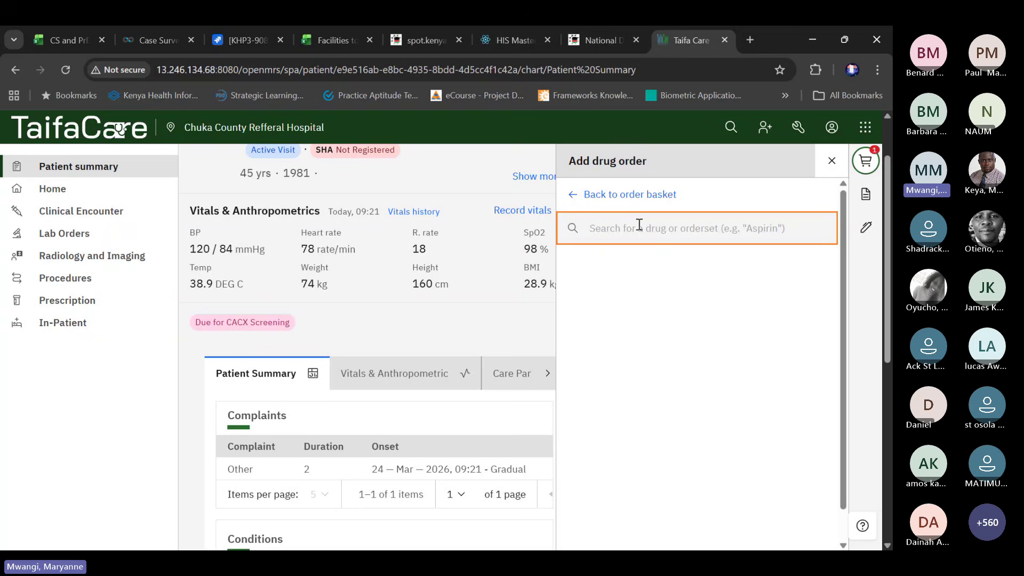
{"action": "type", "text": "mul"}
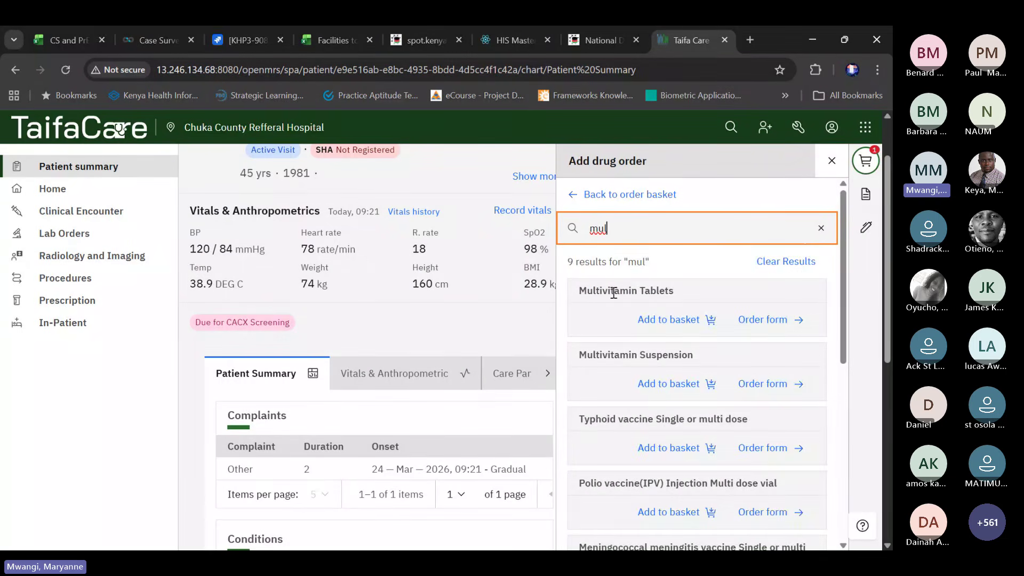
{"action": "left_click", "coordinate": [762, 319]}
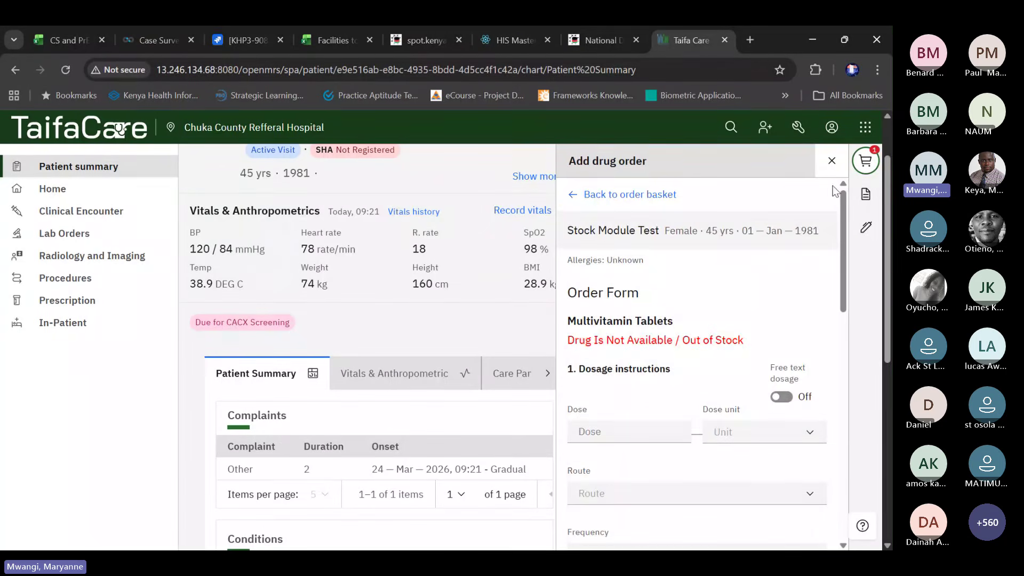
Set the multivitamin order's dose to 1 with Tablet as the dose unit
{"action": "scroll", "coordinate": [846, 207], "scroll_direction": "down", "scroll_amount": 2}
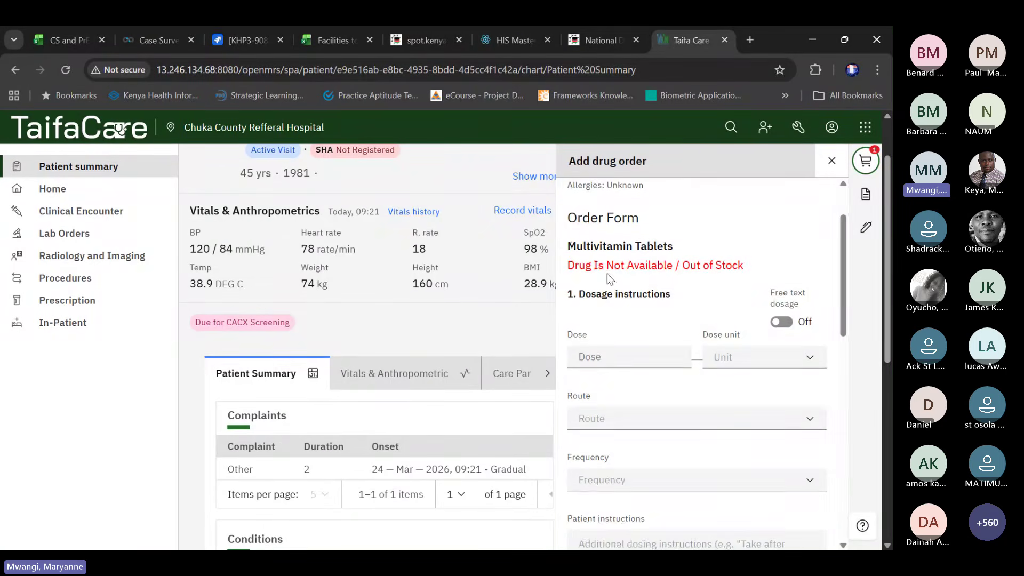
{"action": "left_click", "coordinate": [627, 347]}
{"action": "type", "text": "1"}
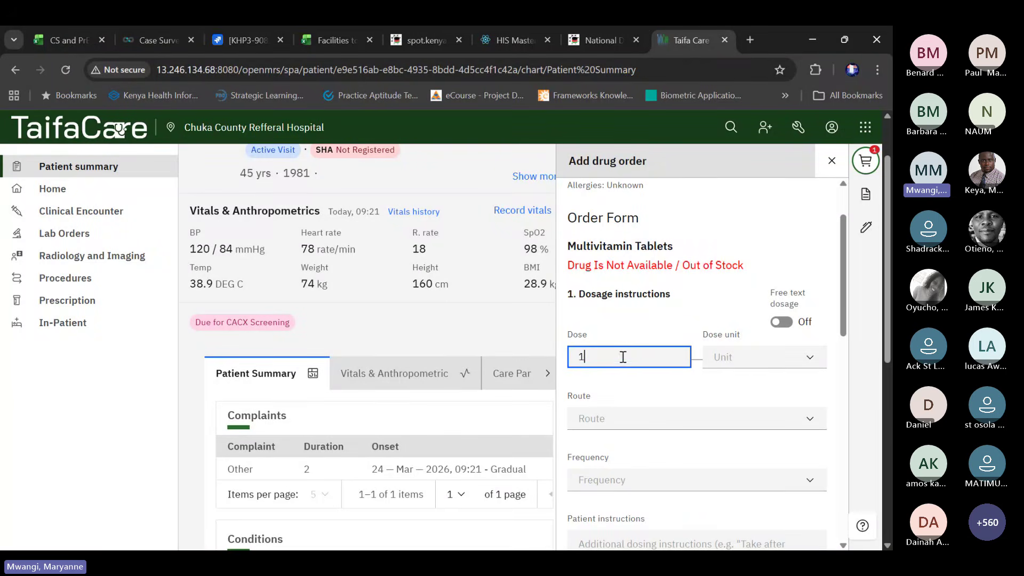
{"action": "left_click", "coordinate": [806, 363]}
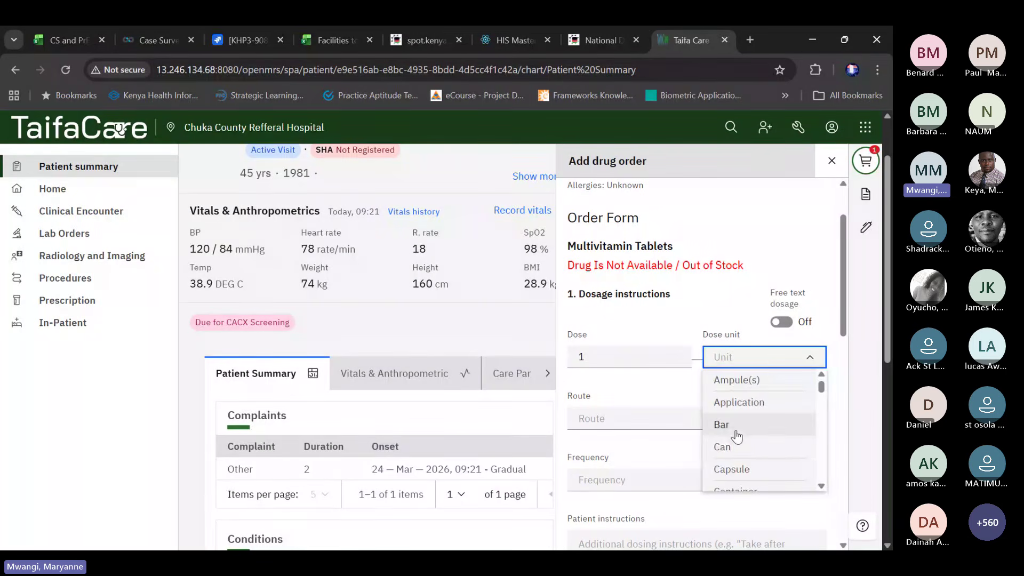
{"action": "type", "text": "tablet"}
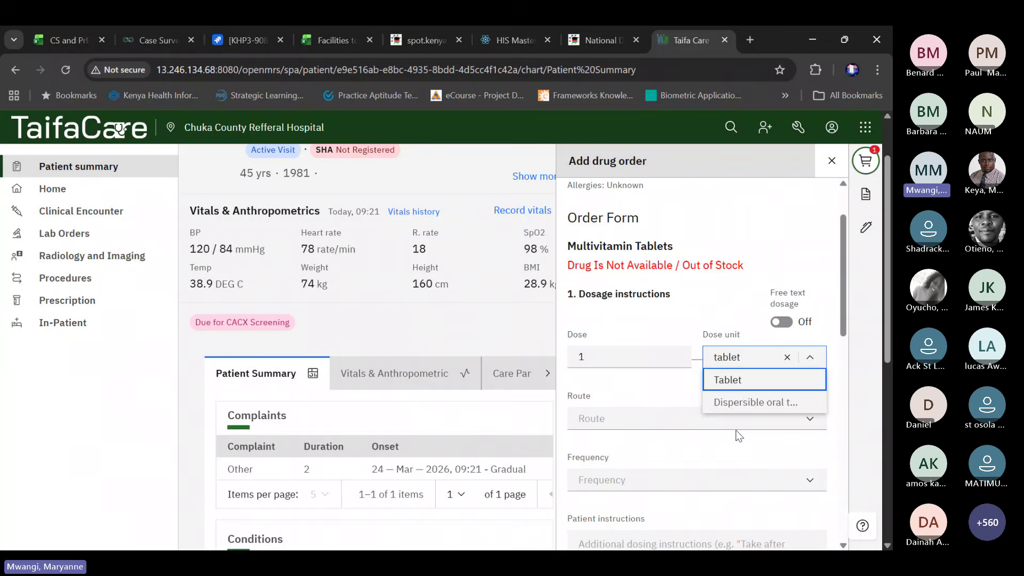
{"action": "left_click", "coordinate": [727, 381]}
Set the multivitamin order's route to Oral and its frequency to Once daily, in the morning
{"action": "left_click", "coordinate": [644, 416]}
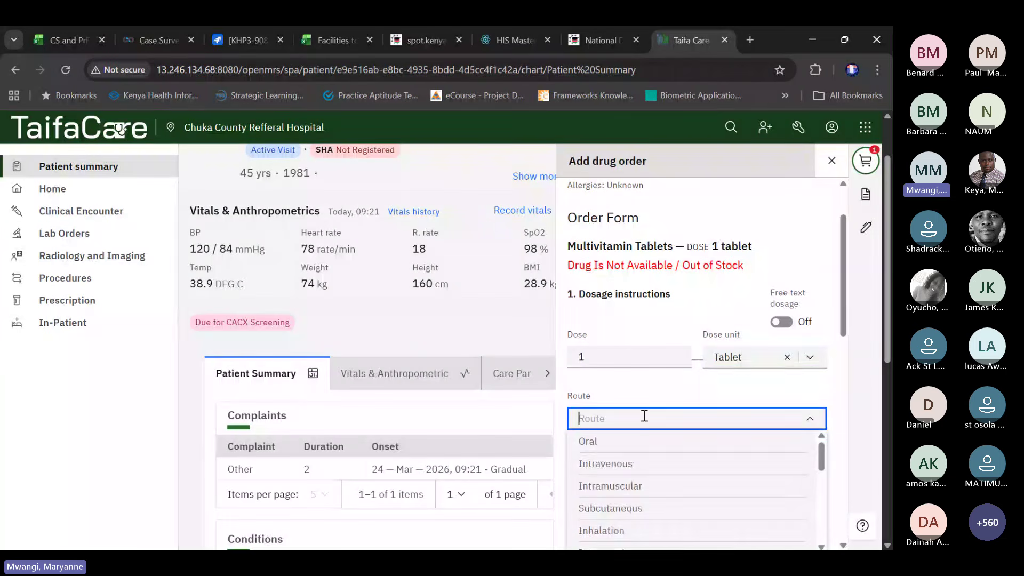
{"action": "left_click", "coordinate": [612, 437]}
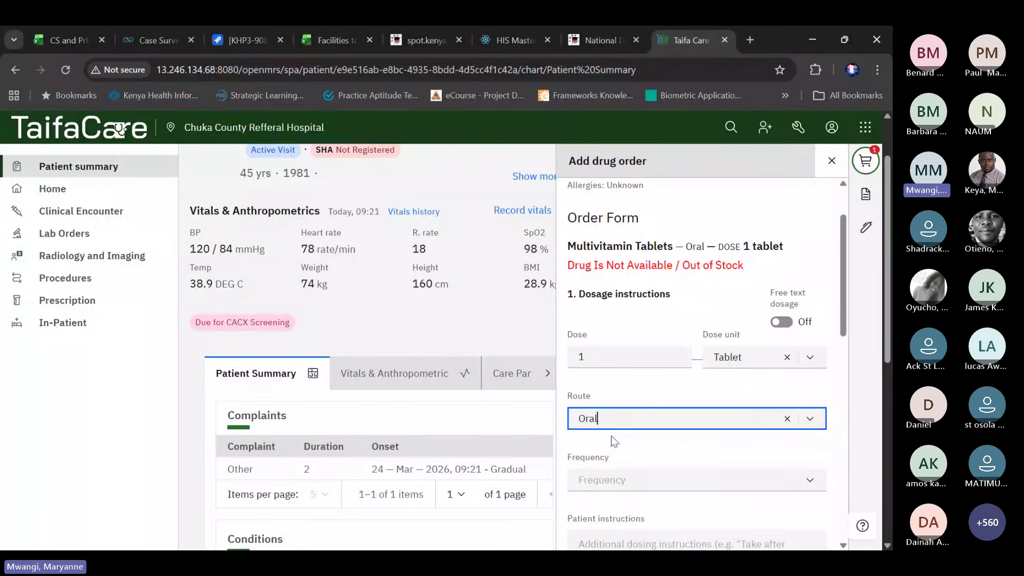
{"action": "scroll", "coordinate": [639, 415], "scroll_direction": "down", "scroll_amount": 3}
{"action": "left_click", "coordinate": [612, 340]}
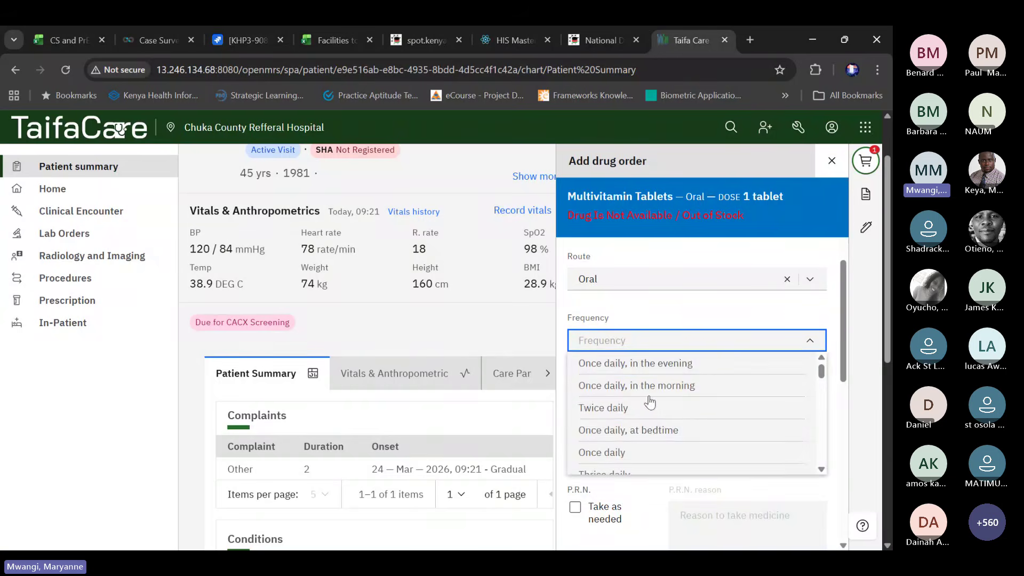
{"action": "scroll", "coordinate": [643, 422], "scroll_direction": "up", "scroll_amount": 2}
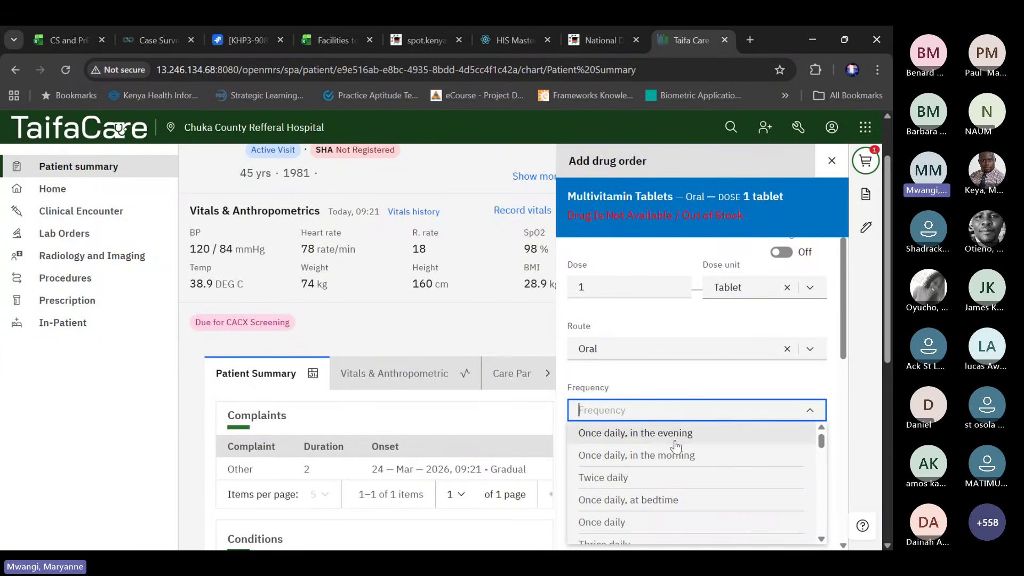
{"action": "left_click", "coordinate": [638, 458]}
Set the prescription duration of the multivitamin order to 5 days
{"action": "scroll", "coordinate": [709, 433], "scroll_direction": "down", "scroll_amount": 3}
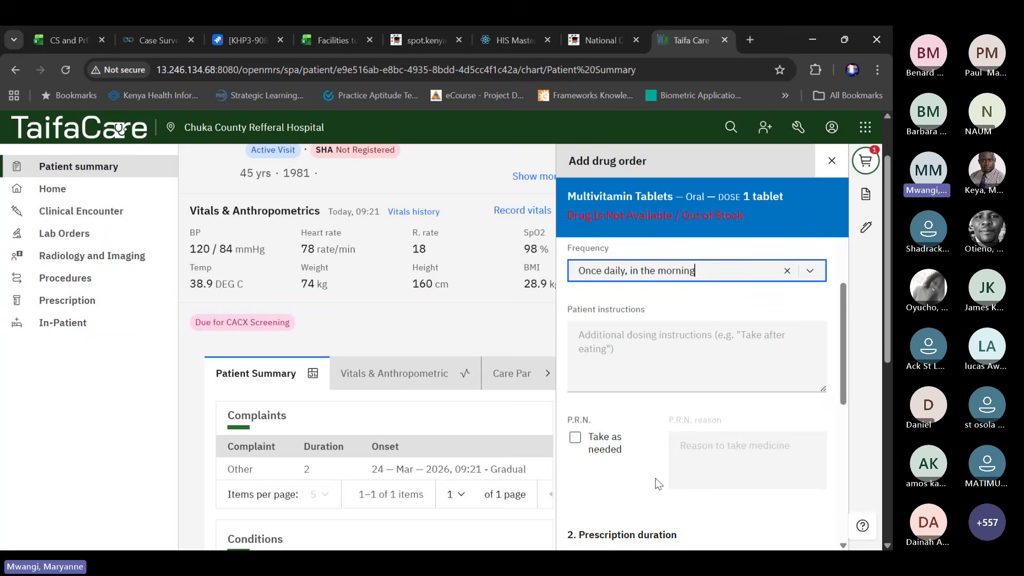
{"action": "scroll", "coordinate": [623, 422], "scroll_direction": "down", "scroll_amount": 4}
{"action": "left_click", "coordinate": [619, 427]}
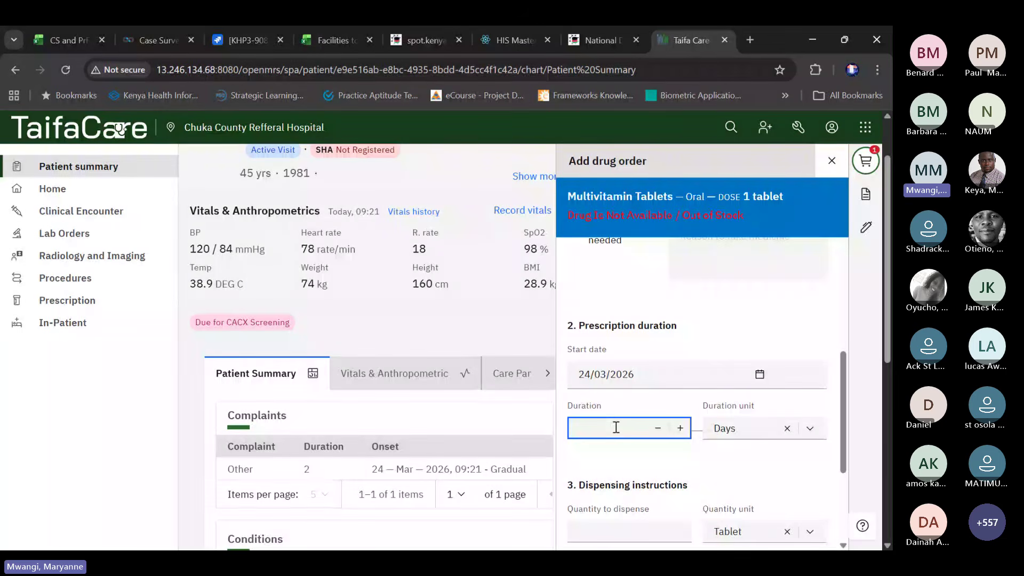
{"action": "type", "text": "5"}
Set the multivitamin order's quantity to dispense to 5 tablets and its prescription refills to 0
{"action": "scroll", "coordinate": [613, 397], "scroll_direction": "down", "scroll_amount": 3}
{"action": "left_click", "coordinate": [613, 393]}
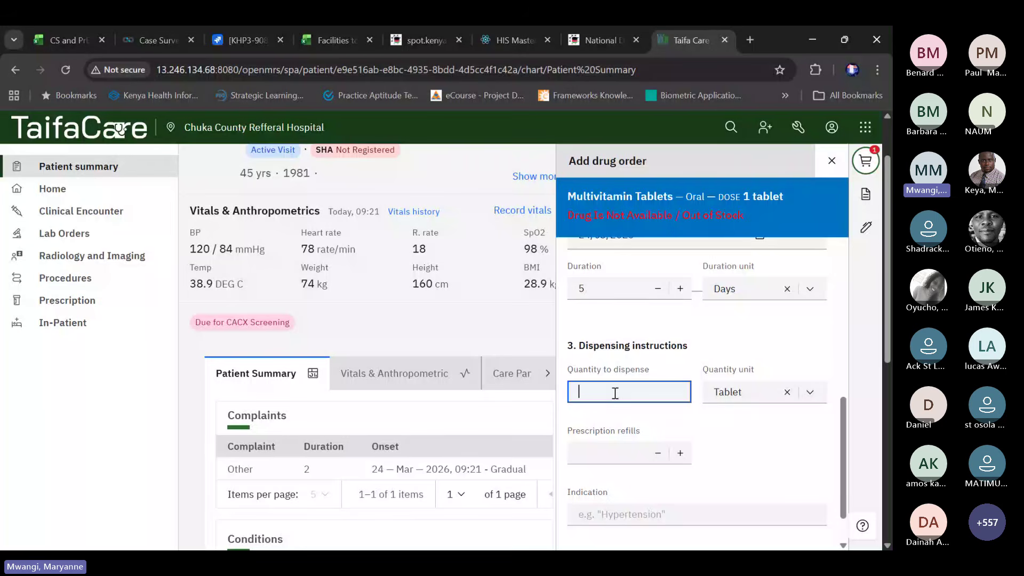
{"action": "type", "text": "5"}
{"action": "scroll", "coordinate": [763, 467], "scroll_direction": "down", "scroll_amount": 1}
{"action": "left_click", "coordinate": [623, 397]}
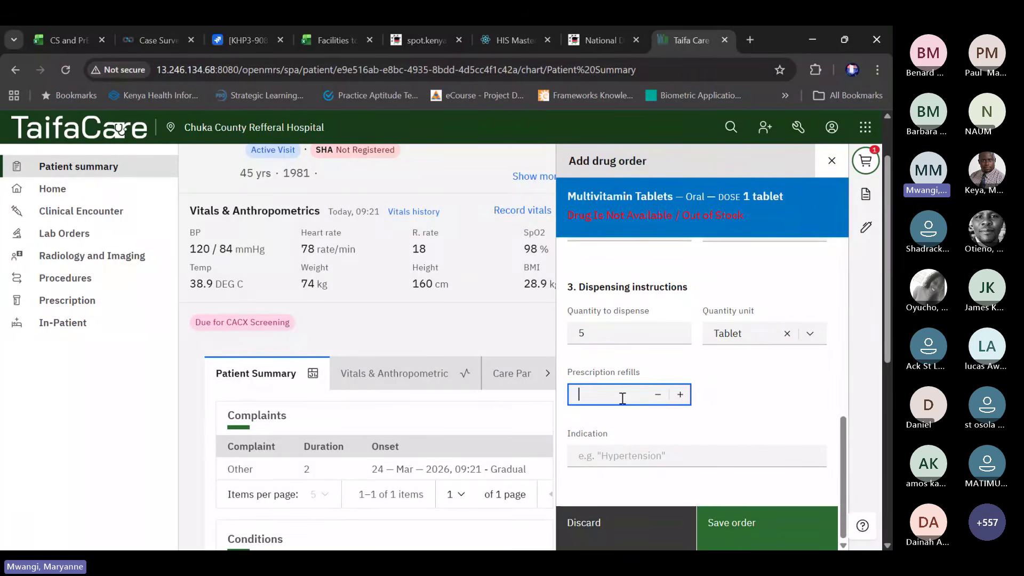
{"action": "type", "text": "0"}
Enter "Poor immunity" as the multivitamin order's indication and save the order to the basket
{"action": "left_click", "coordinate": [634, 457]}
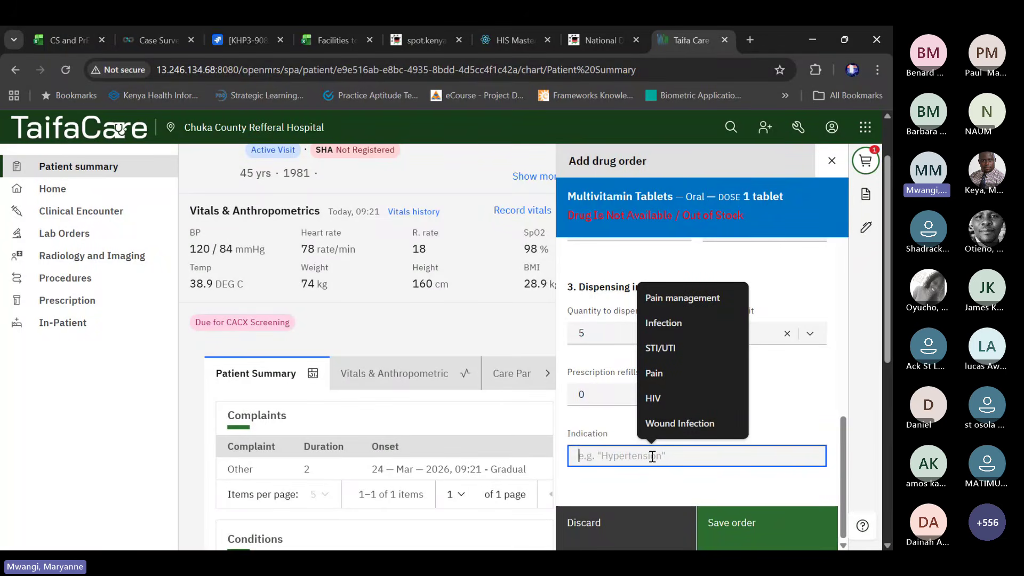
{"action": "type", "text": "Po"}
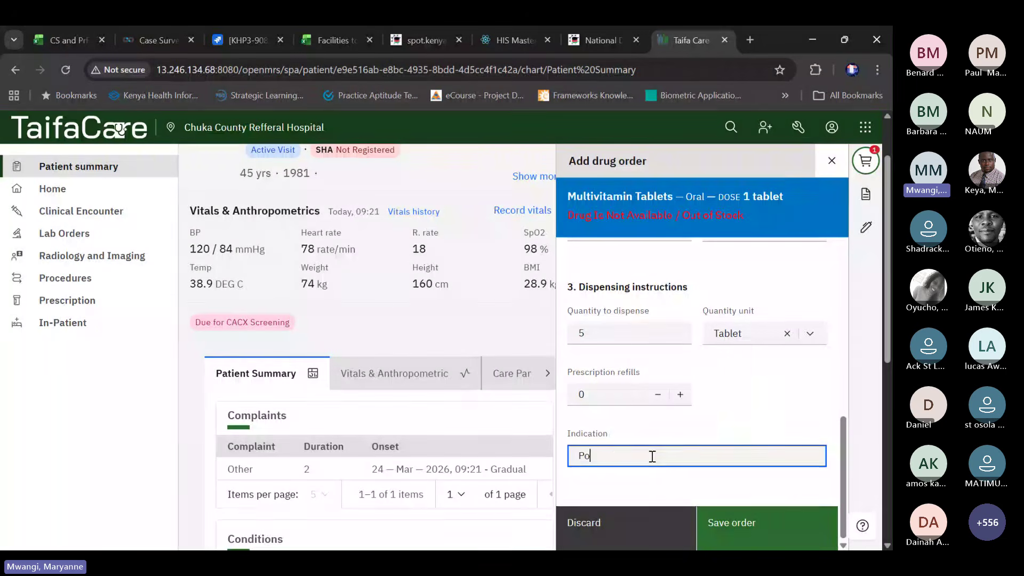
{"action": "type", "text": "or immuni"}
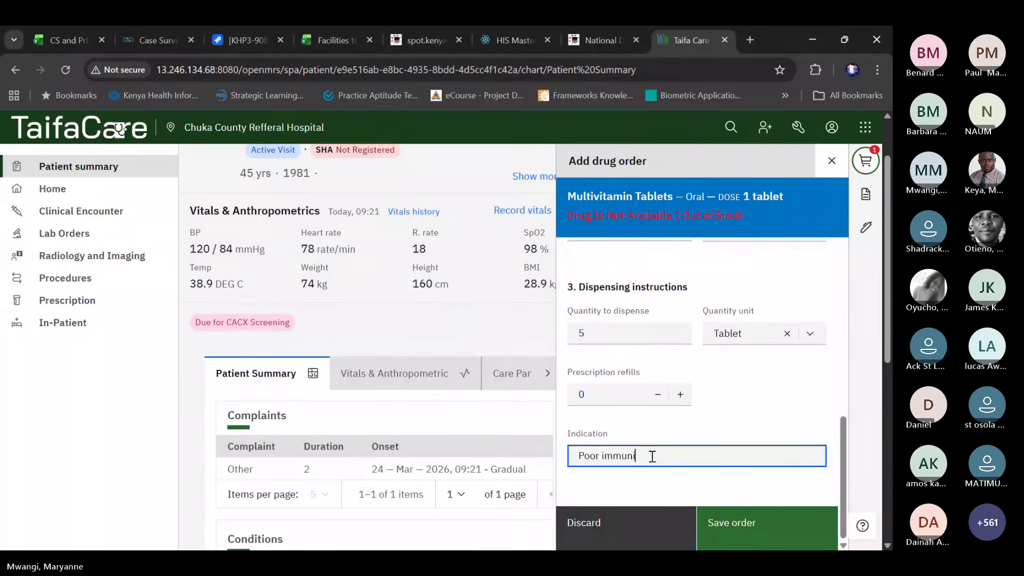
{"action": "type", "text": "ty"}
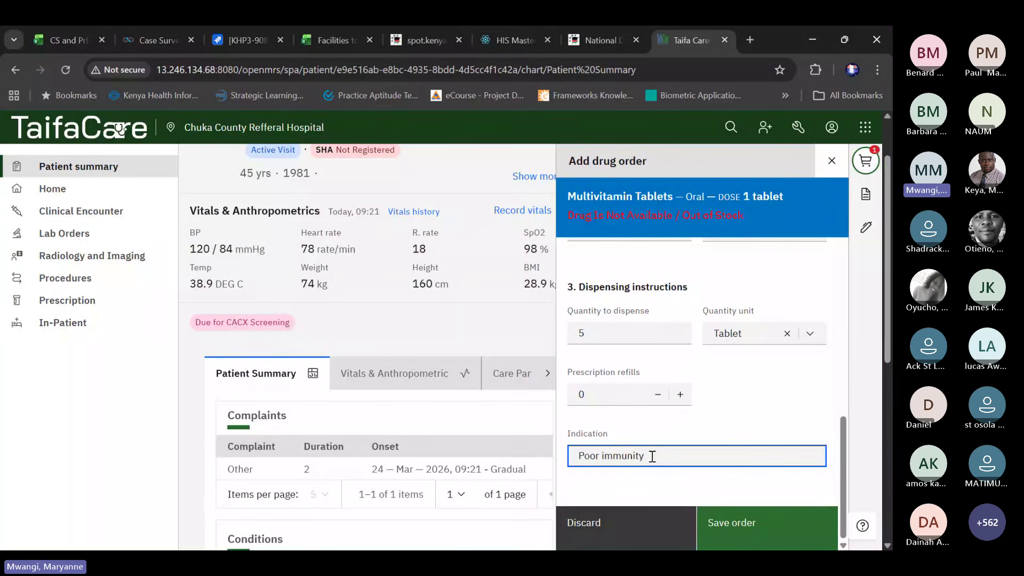
{"action": "left_click", "coordinate": [767, 530]}
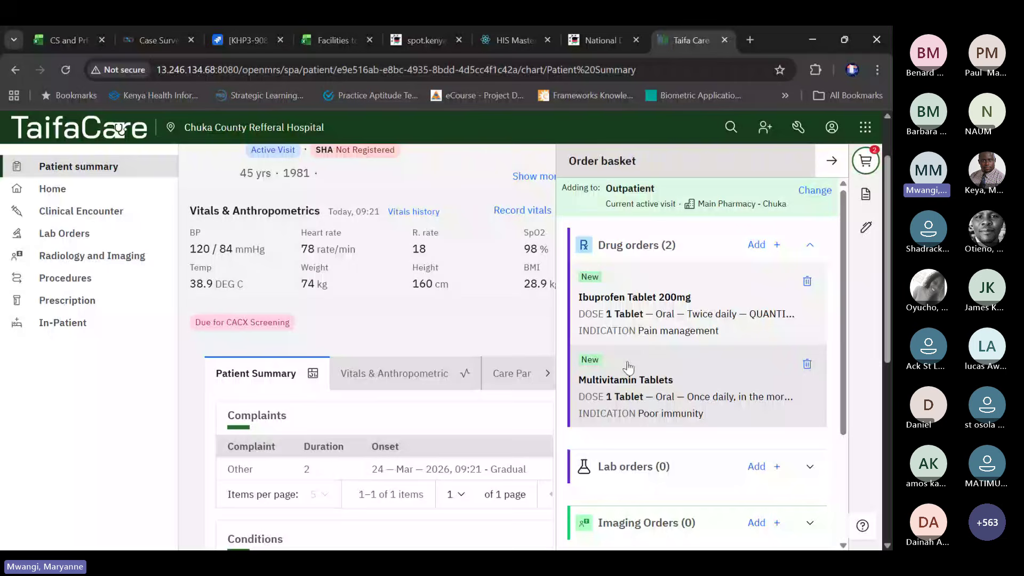
Add a third drug order, search for cetirizine and open the order form for Cetirizine Tablet 10mg
{"action": "left_click", "coordinate": [758, 245]}
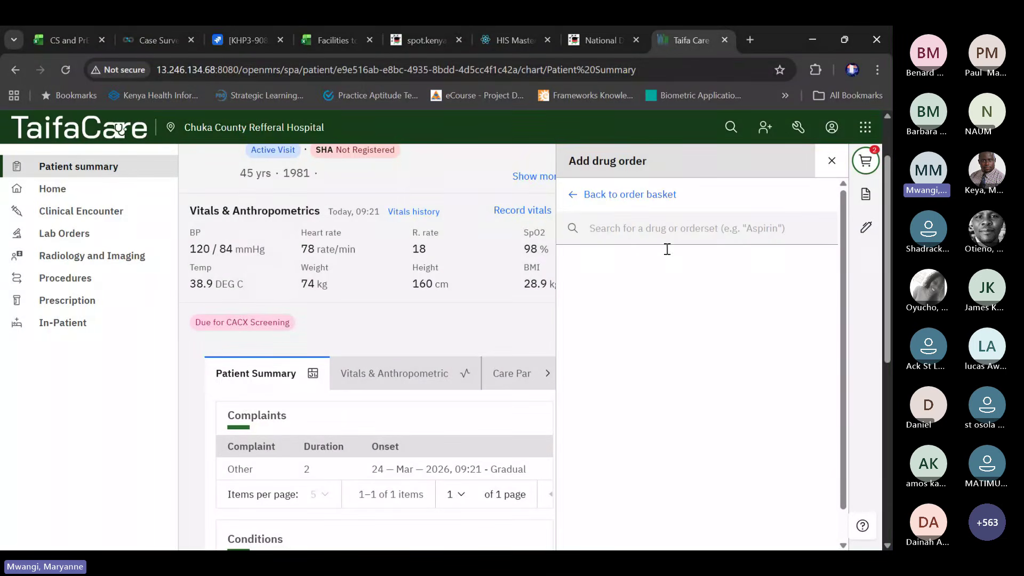
{"action": "left_click", "coordinate": [646, 228]}
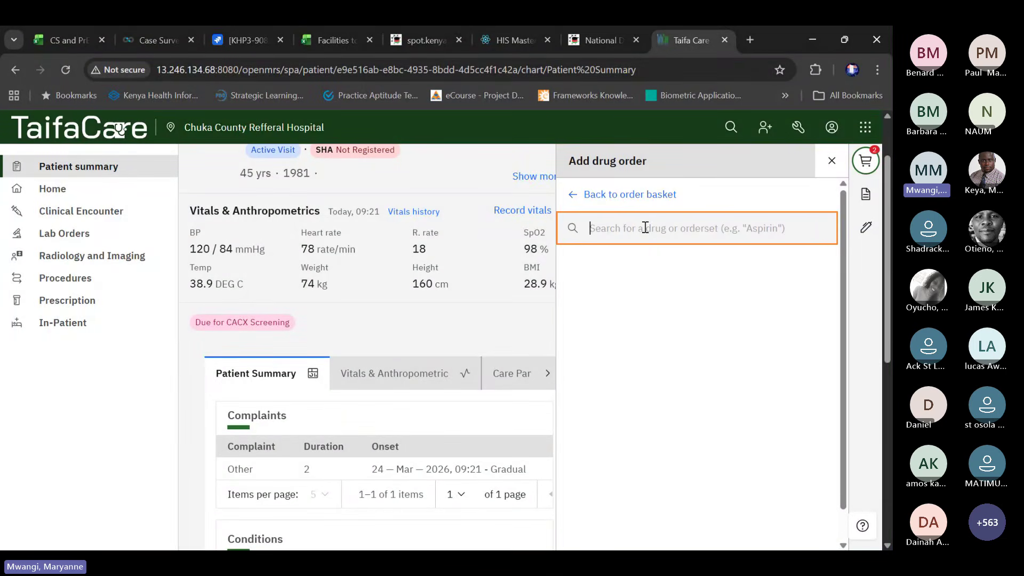
{"action": "type", "text": "cetri"}
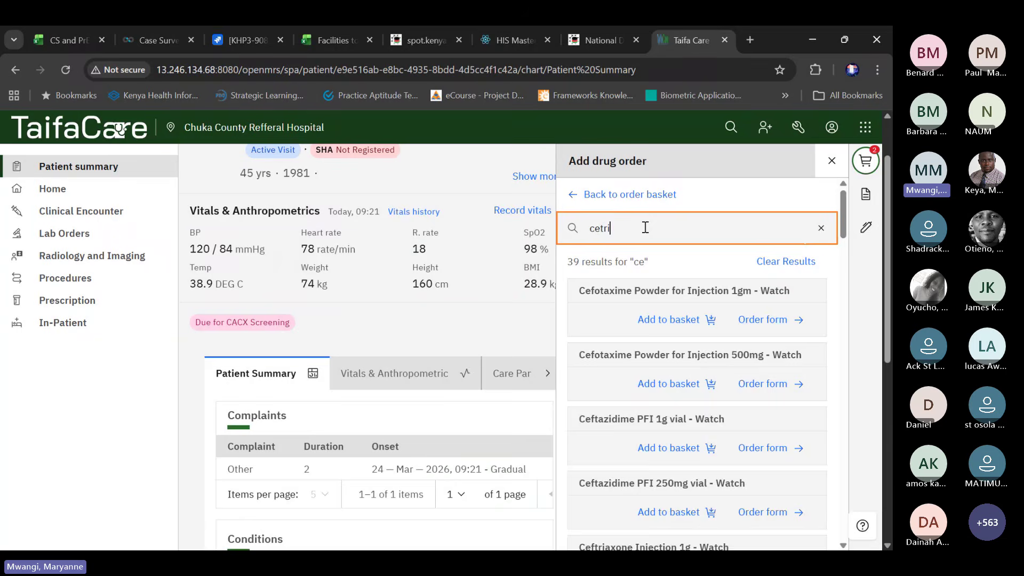
{"action": "type", "text": "z"}
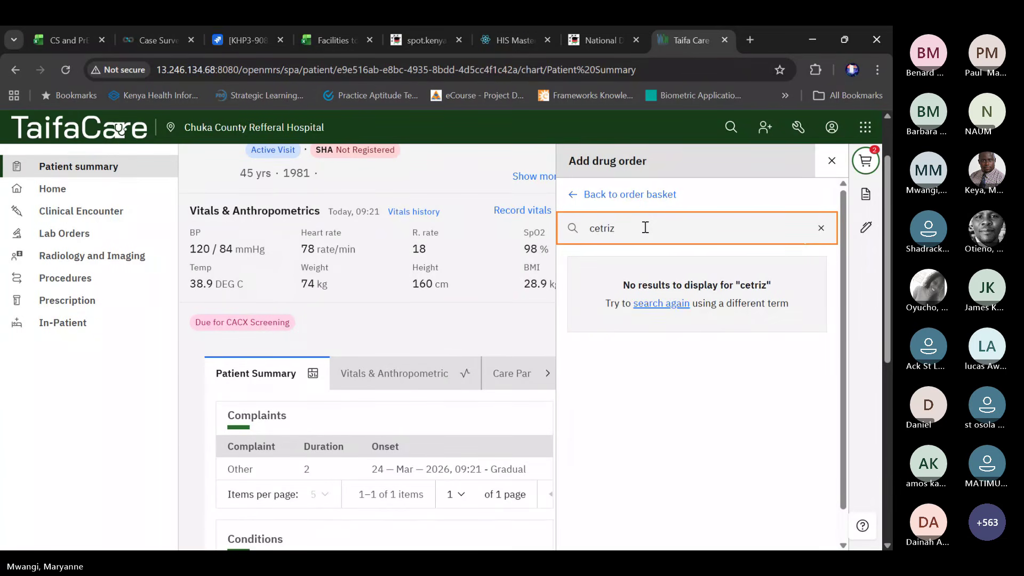
{"action": "key", "text": "BackSpace"}
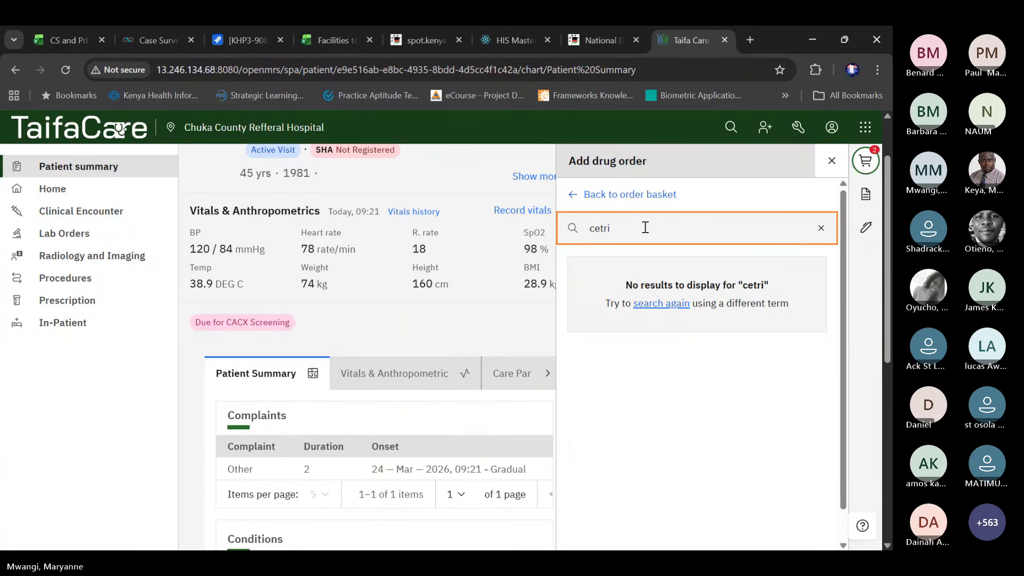
{"action": "key", "text": "BackSpace"}
{"action": "key", "text": "BackSpace"}
{"action": "type", "text": "rizine"}
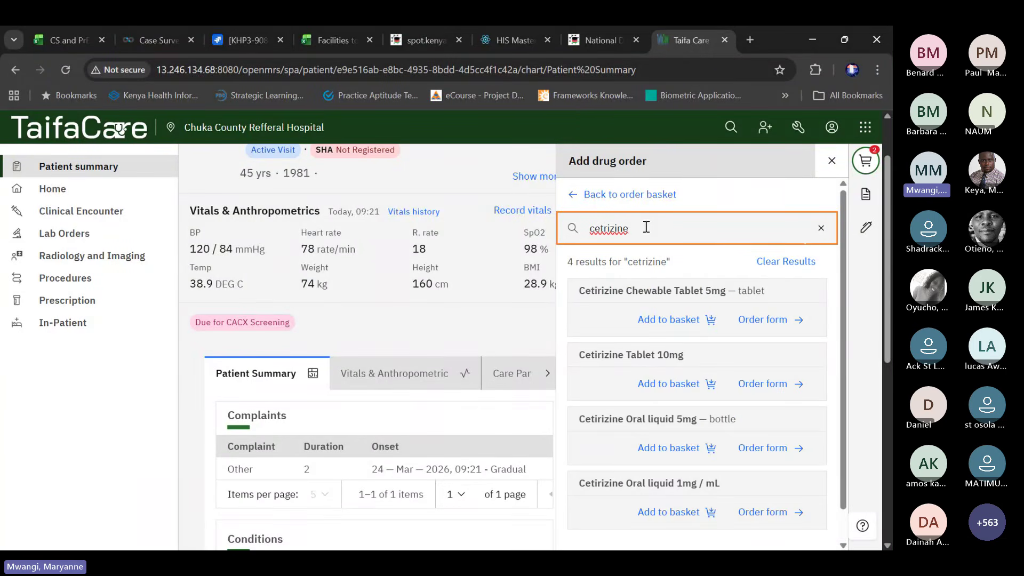
{"action": "left_click", "coordinate": [764, 384]}
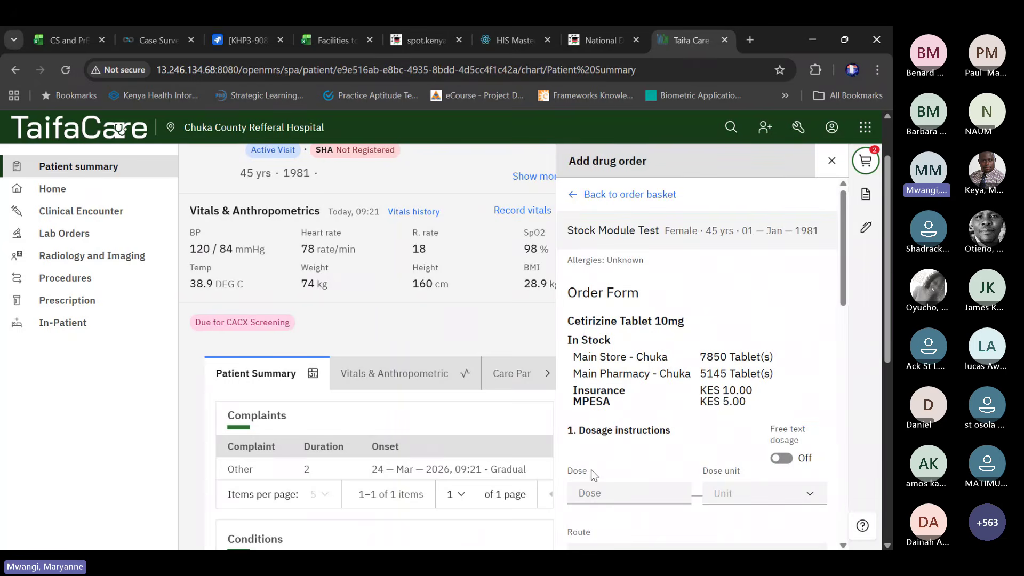
Set the dose of the Cetirizine Tablet 10mg order to 1 with Tablet as the dose unit
{"action": "left_click", "coordinate": [607, 491]}
{"action": "type", "text": "1"}
{"action": "left_click", "coordinate": [807, 496]}
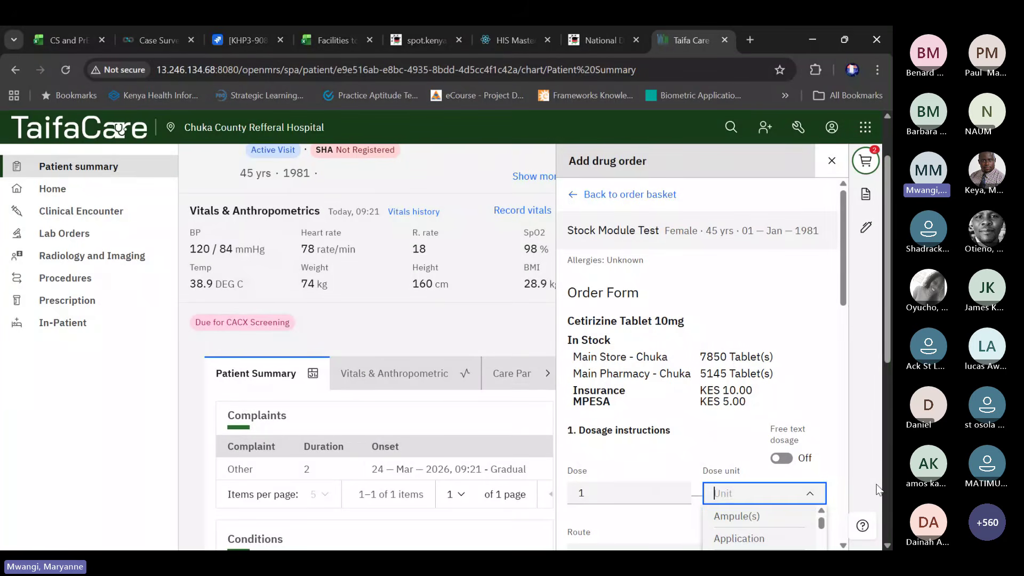
{"action": "type", "text": "tablet"}
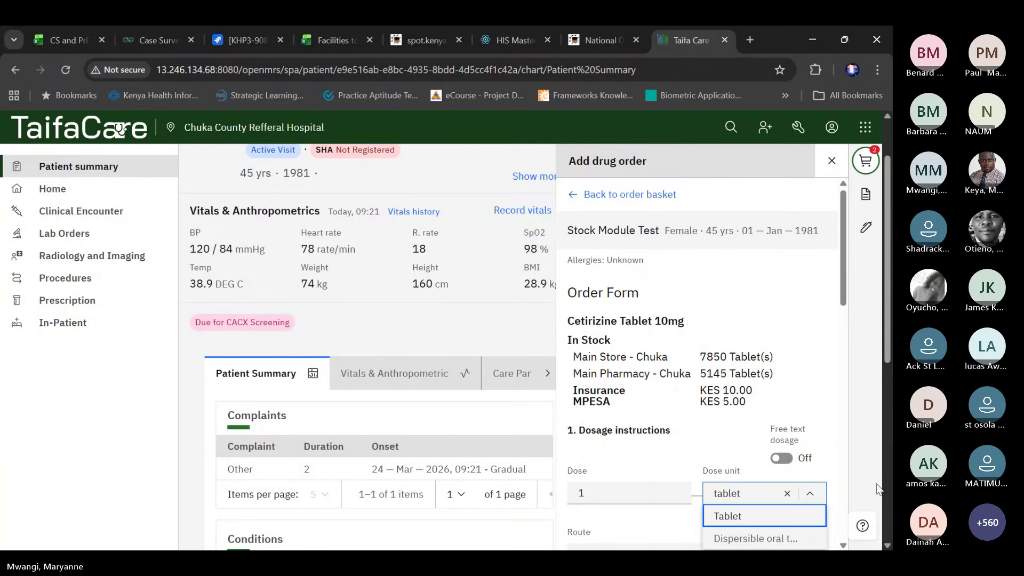
{"action": "left_click", "coordinate": [762, 516]}
Set the cetirizine order's route to Oral and its frequency to "Once daily, in the evening"
{"action": "scroll", "coordinate": [614, 426], "scroll_direction": "down", "scroll_amount": 4}
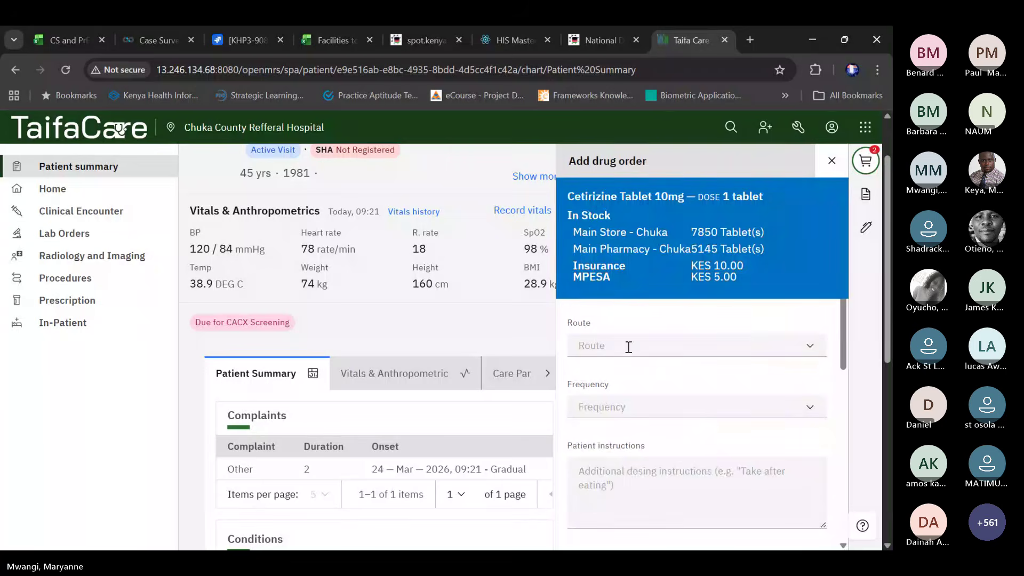
{"action": "left_click", "coordinate": [629, 347]}
{"action": "left_click", "coordinate": [591, 366]}
{"action": "left_click", "coordinate": [617, 407]}
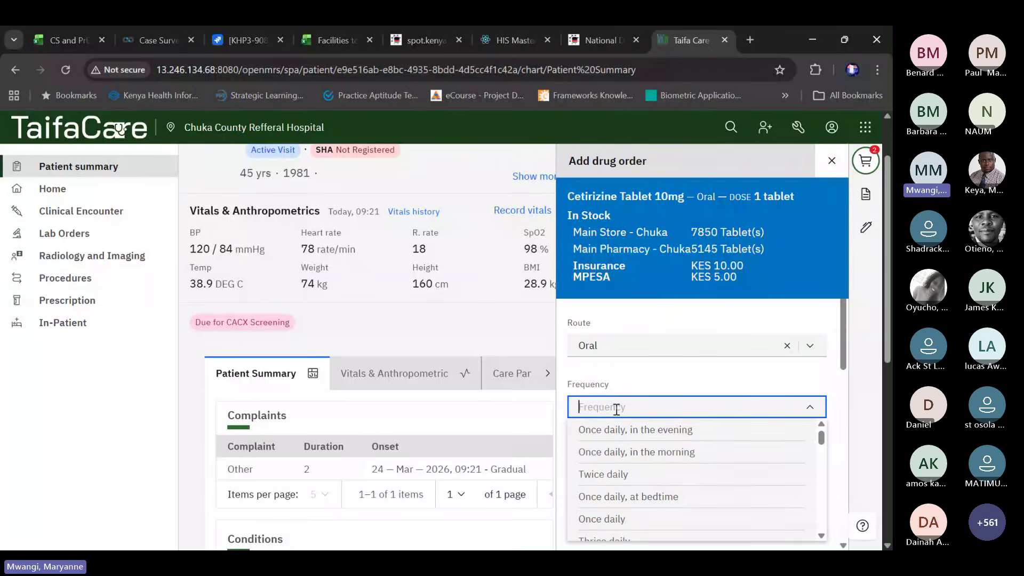
{"action": "left_click", "coordinate": [671, 431]}
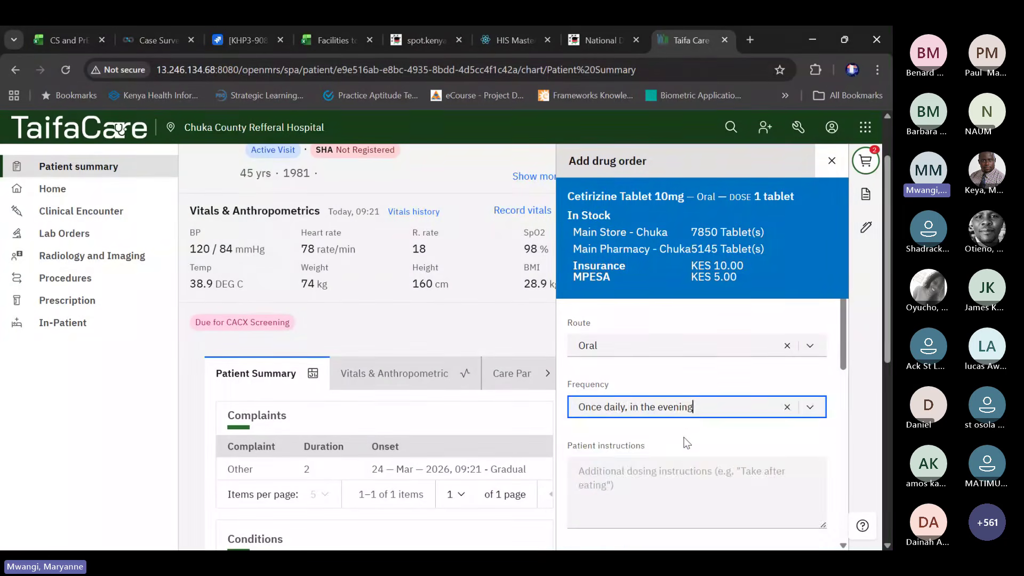
Set the prescription duration of the cetirizine order to 5 days
{"action": "scroll", "coordinate": [697, 442], "scroll_direction": "down", "scroll_amount": 5}
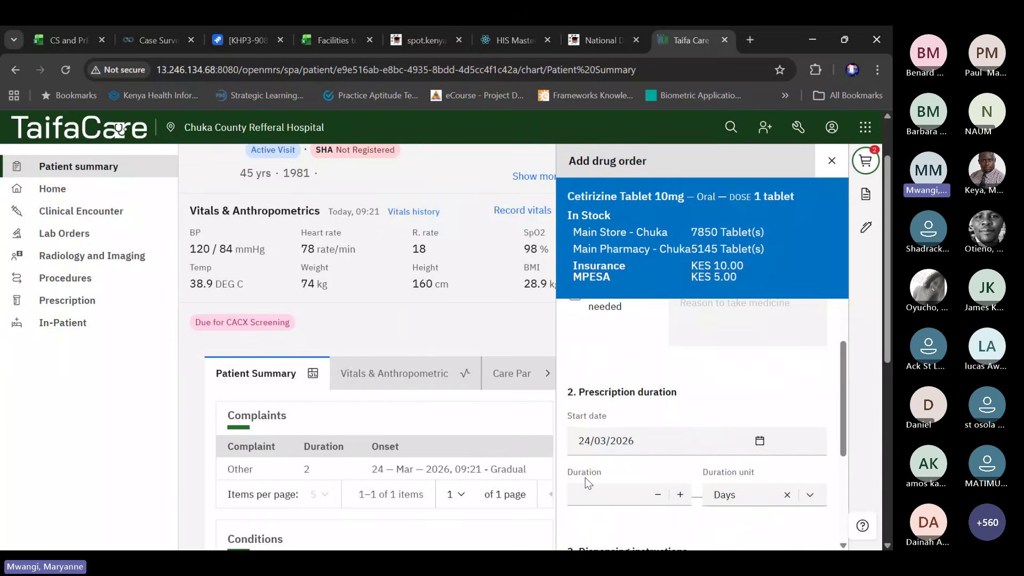
{"action": "left_click", "coordinate": [603, 492]}
{"action": "type", "text": "5"}
Set the cetirizine order's quantity to dispense to 5 tablets and its prescription refills to 0
{"action": "scroll", "coordinate": [676, 466], "scroll_direction": "down", "scroll_amount": 4}
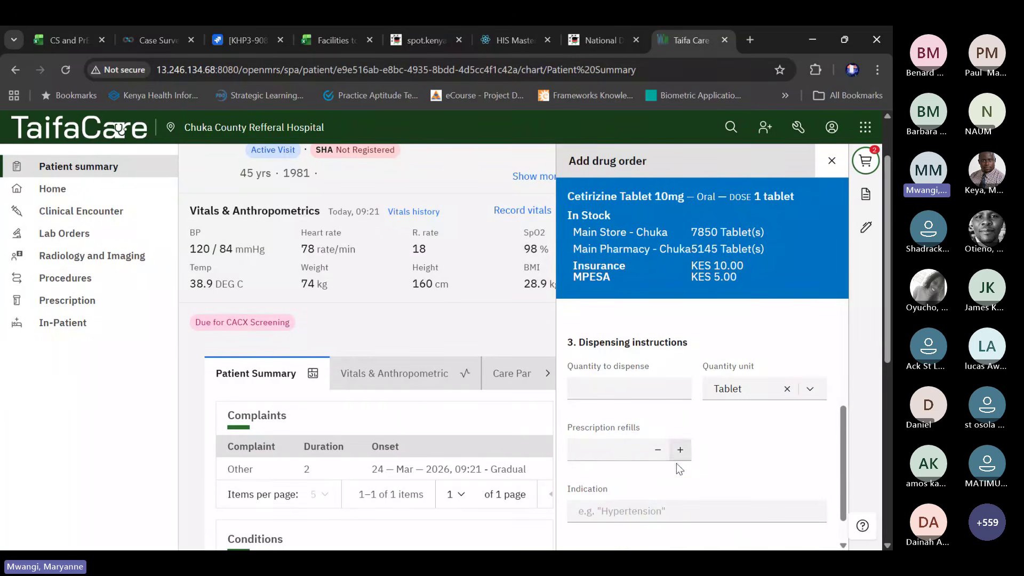
{"action": "left_click", "coordinate": [615, 450]}
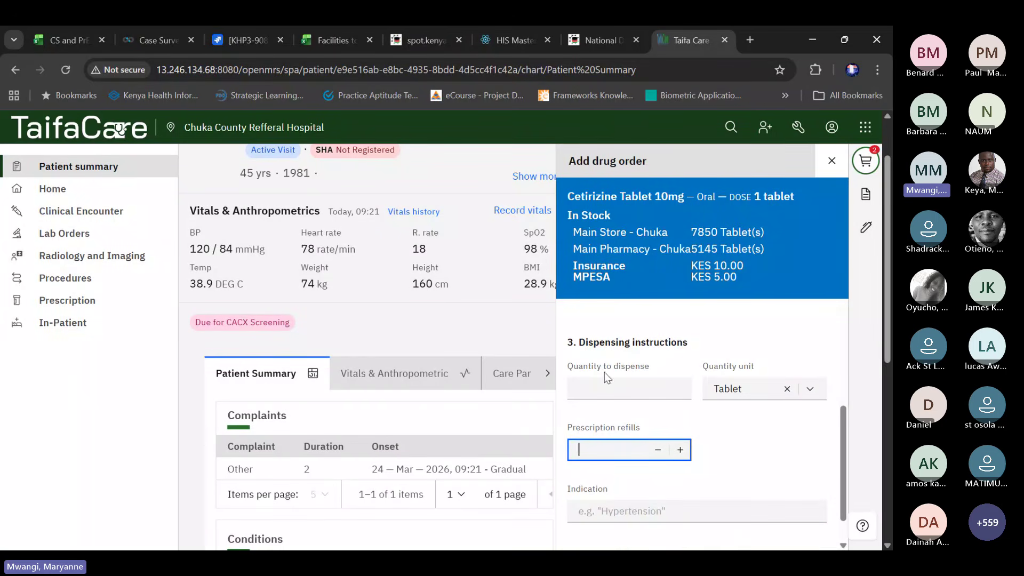
{"action": "left_click", "coordinate": [599, 388]}
{"action": "type", "text": "5"}
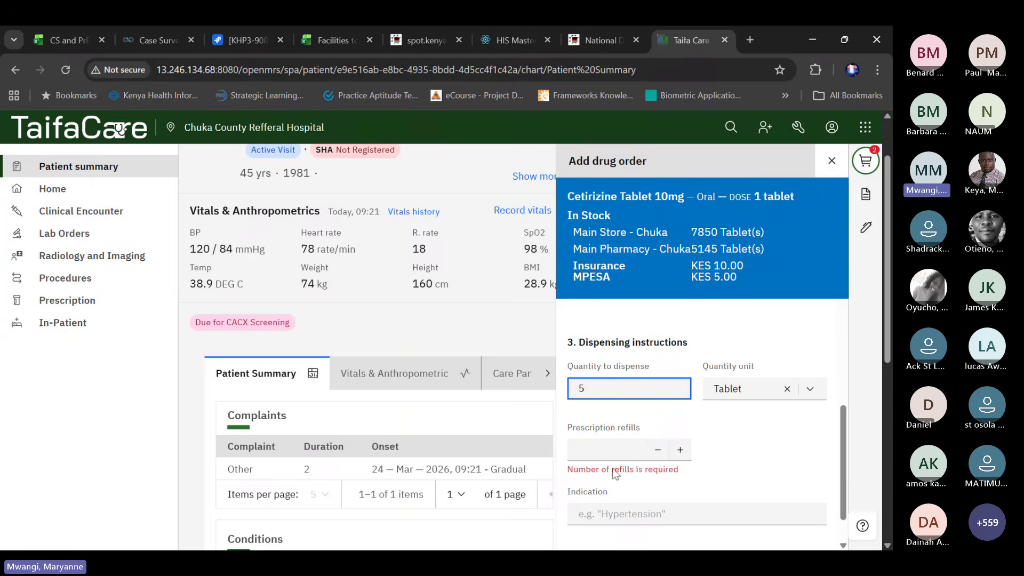
{"action": "left_click", "coordinate": [620, 451]}
{"action": "type", "text": "0"}
Enter "Allergic reaction" as the cetirizine order's indication and save the order to the basket
{"action": "left_click", "coordinate": [640, 511]}
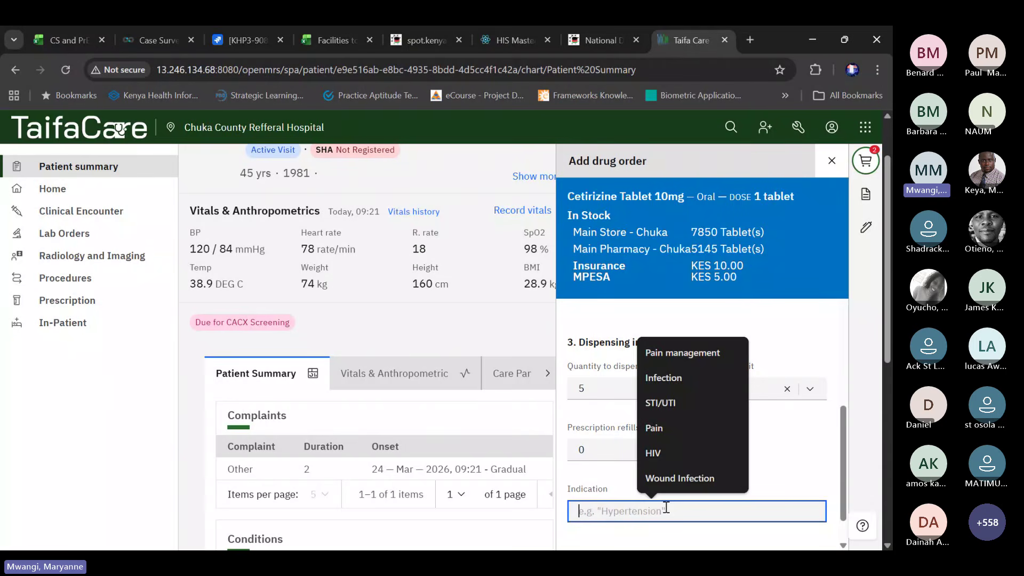
{"action": "type", "text": "Aleer"}
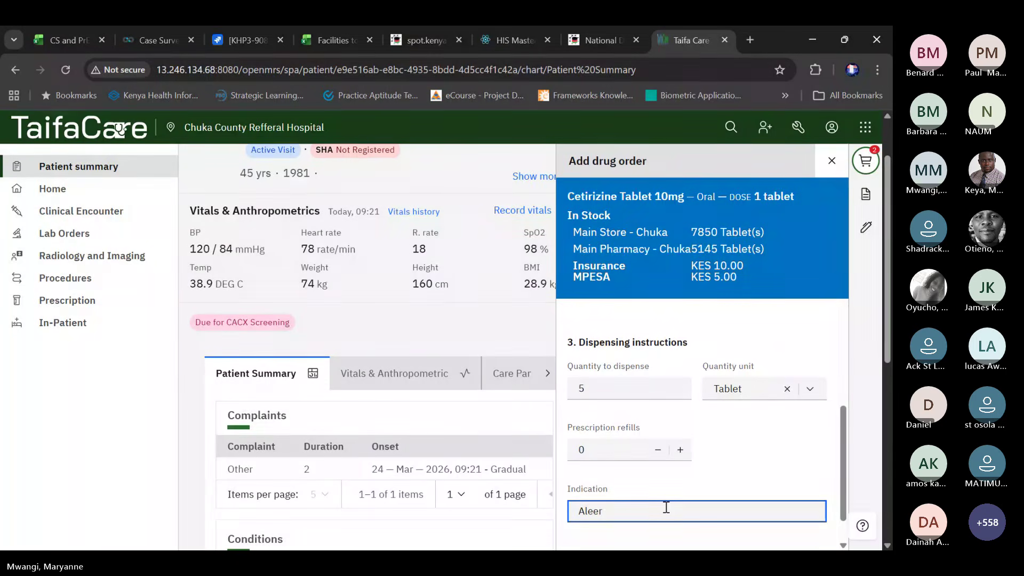
{"action": "type", "text": "gic reac"}
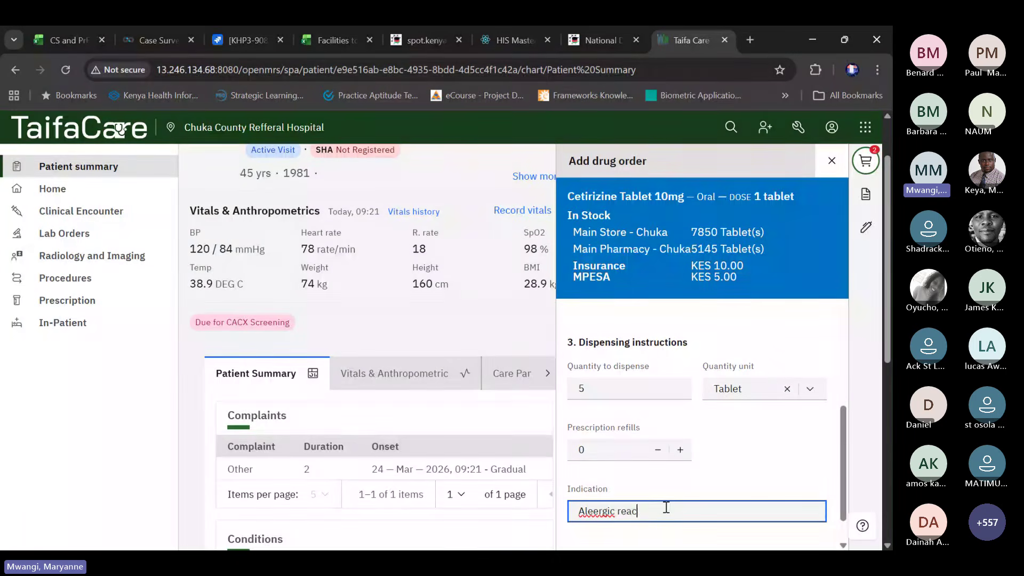
{"action": "type", "text": "tion"}
{"action": "scroll", "coordinate": [814, 376], "scroll_direction": "down", "scroll_amount": 1}
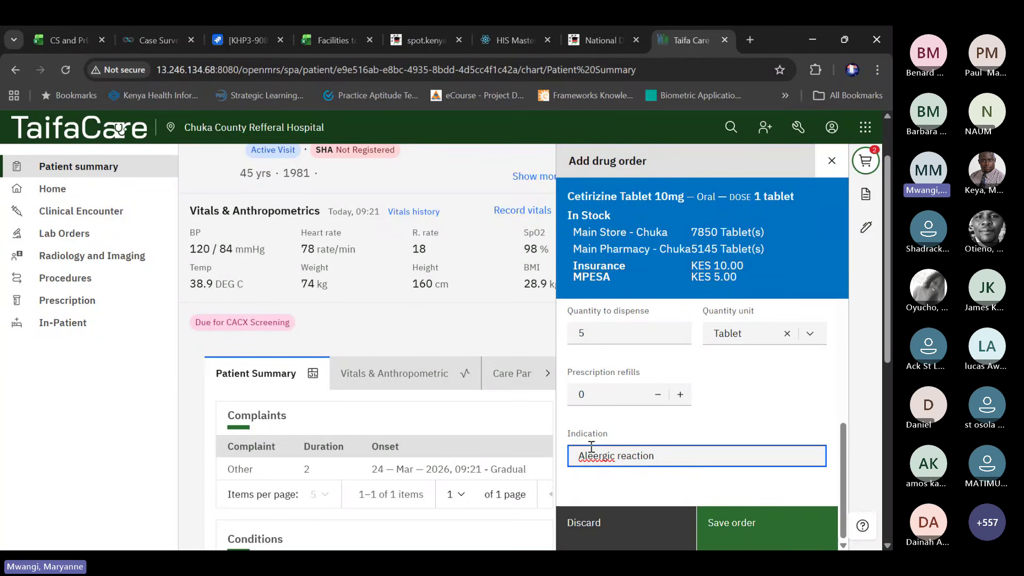
{"action": "left_click", "coordinate": [595, 456]}
{"action": "key", "text": "BackSpace"}
{"action": "type", "text": "l"}
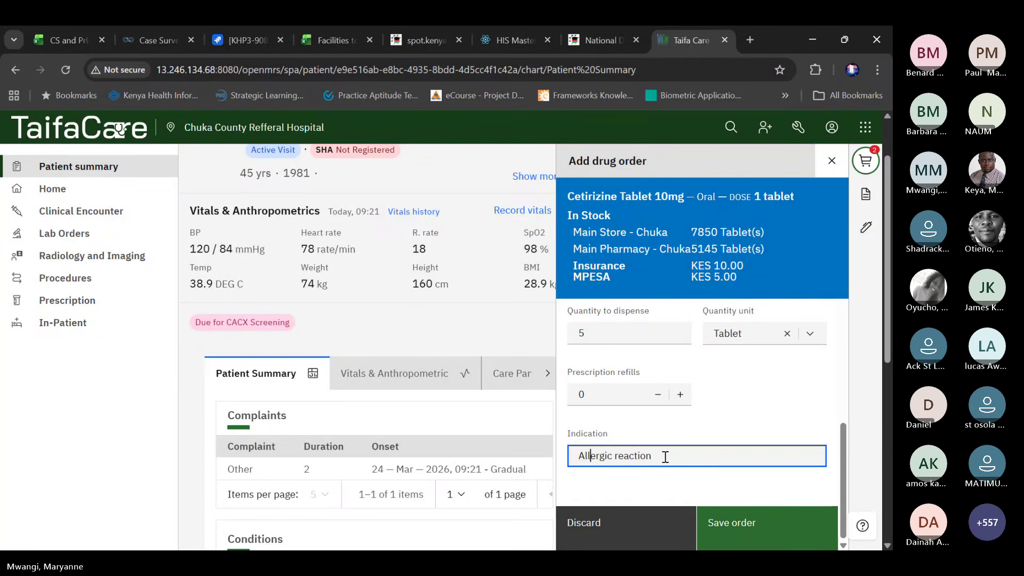
{"action": "left_click", "coordinate": [741, 535]}
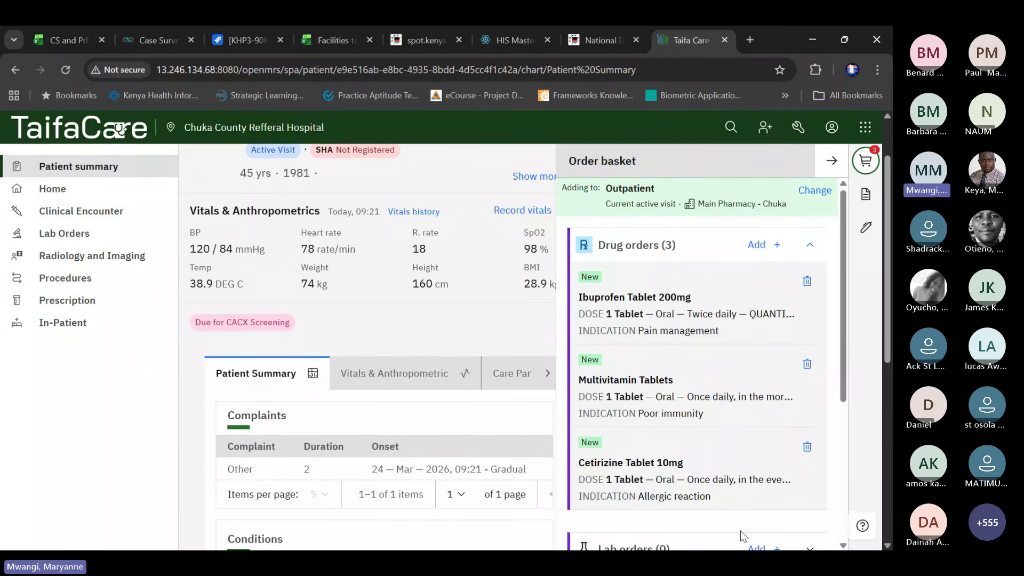
Add a procedure order from the order basket and search the procedures for "wound dressing"
{"action": "scroll", "coordinate": [708, 398], "scroll_direction": "down", "scroll_amount": 3}
{"action": "scroll", "coordinate": [751, 322], "scroll_direction": "down", "scroll_amount": 2}
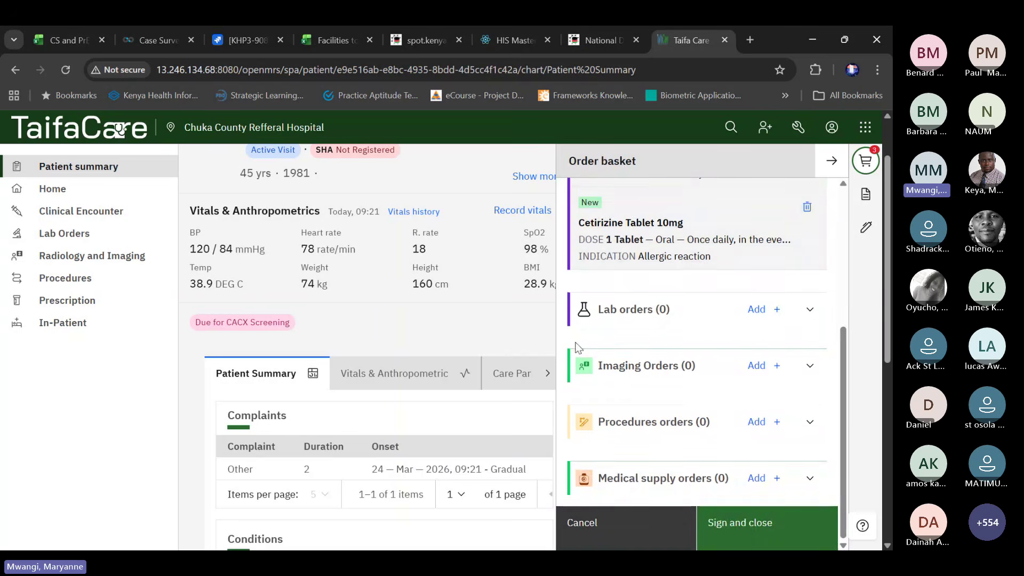
{"action": "left_click", "coordinate": [762, 423]}
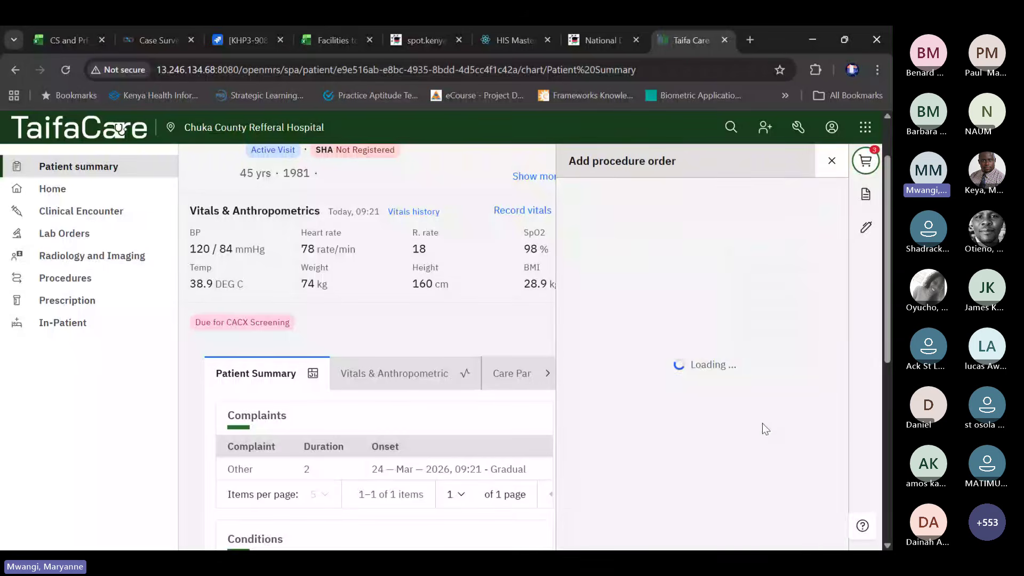
{"action": "type", "text": "w"}
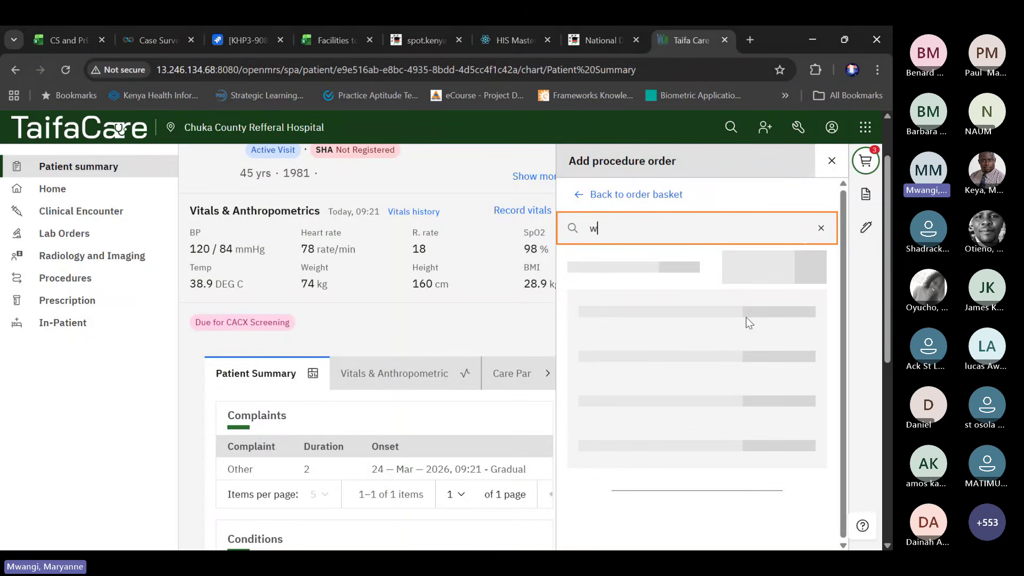
{"action": "type", "text": "ound dressing"}
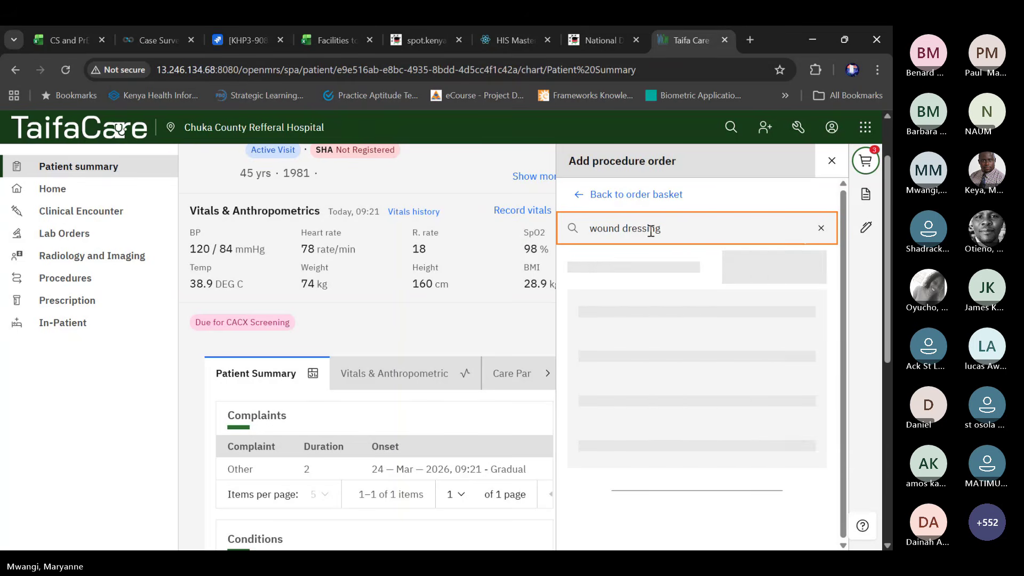
Shorten the procedure search to "wound" and open the order form for Wound Dressing
{"action": "key", "text": "BackSpace"}
{"action": "key", "text": "BackSpace"}
{"action": "key", "text": "BackSpace"}
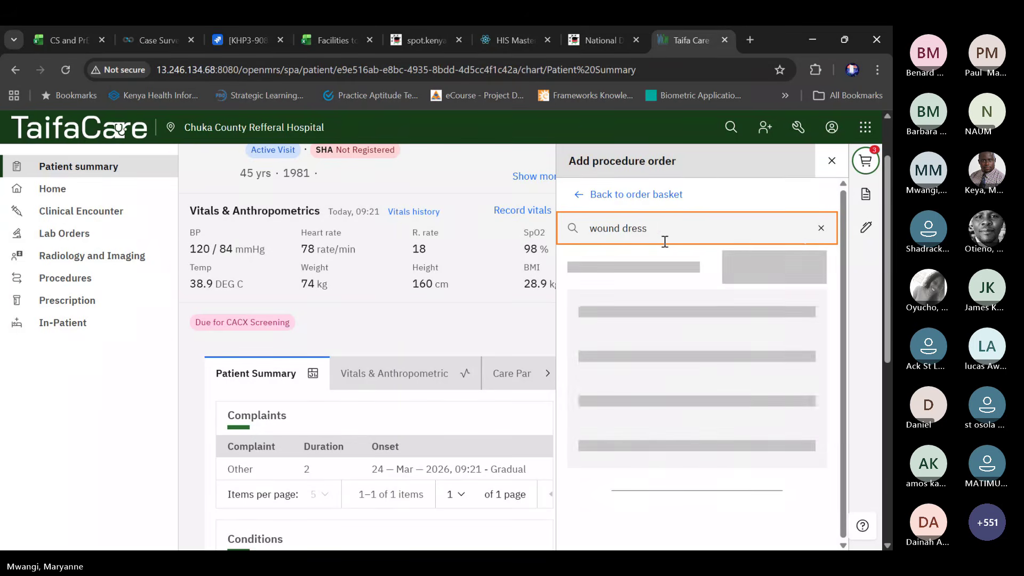
{"action": "key", "text": "BackSpace"}
{"action": "key", "text": "BackSpace"}
{"action": "key", "text": "BackSpace"}
{"action": "key", "text": "BackSpace"}
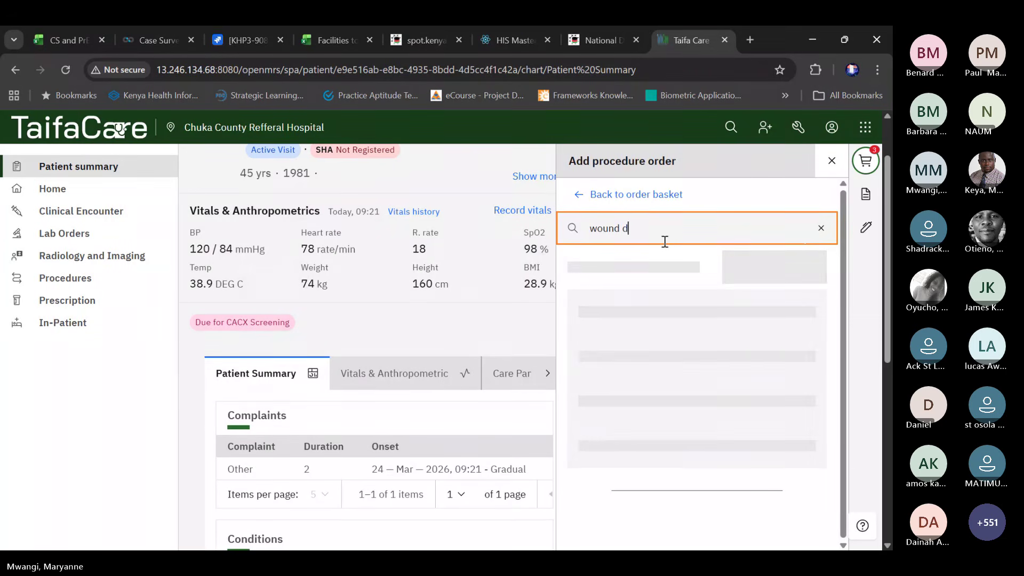
{"action": "key", "text": "BackSpace"}
{"action": "key", "text": "BackSpace"}
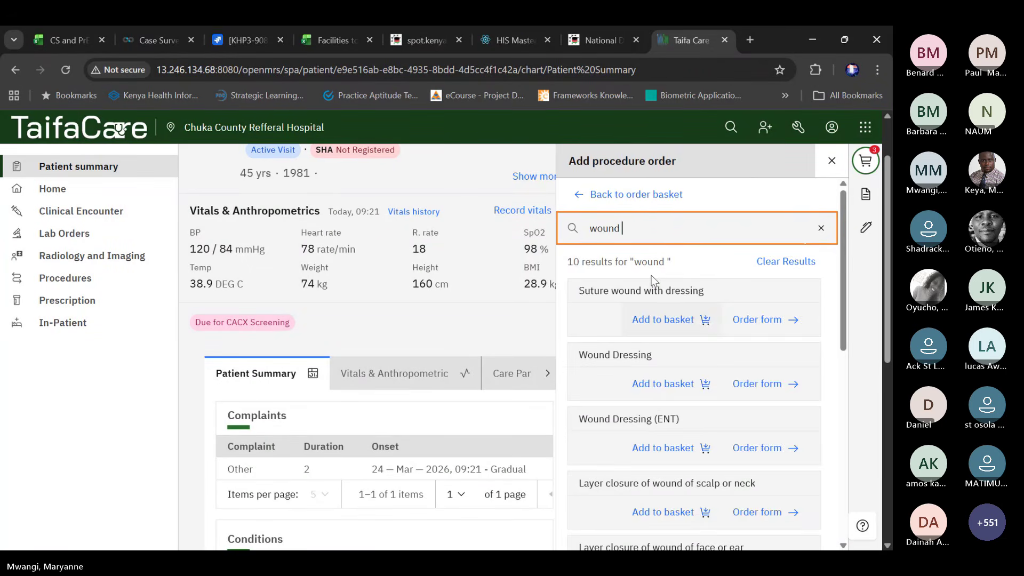
{"action": "left_click", "coordinate": [757, 384]}
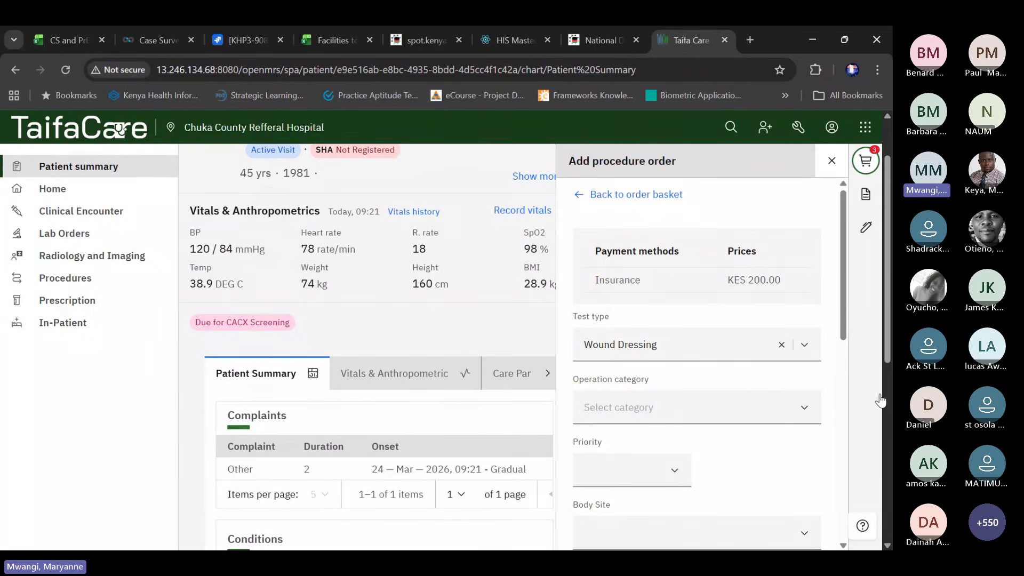
Set the wound dressing order's operation category to Minor and its priority to Elective
{"action": "left_click", "coordinate": [642, 414]}
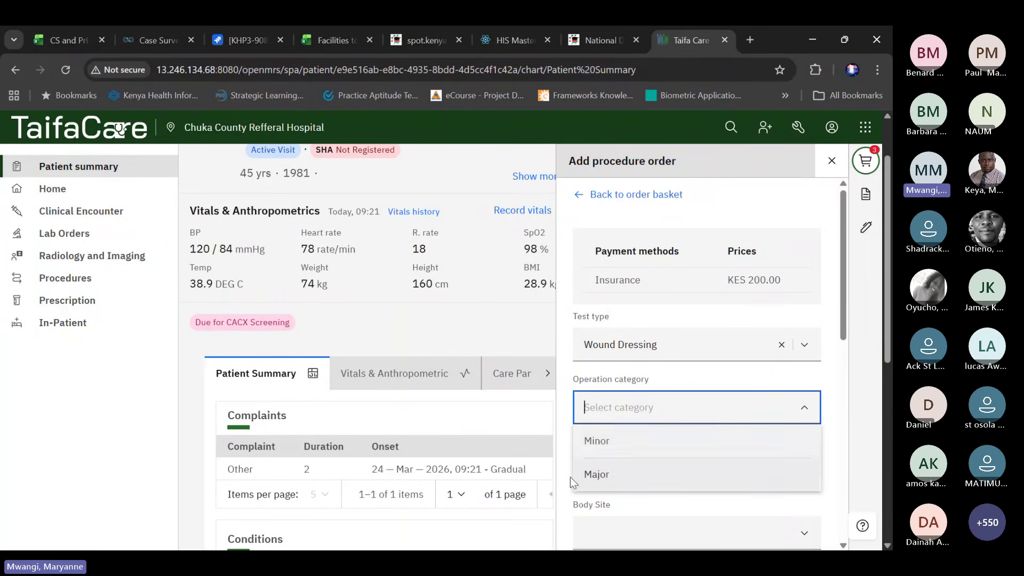
{"action": "left_click", "coordinate": [613, 443]}
{"action": "scroll", "coordinate": [705, 406], "scroll_direction": "down", "scroll_amount": 2}
{"action": "left_click", "coordinate": [608, 327]}
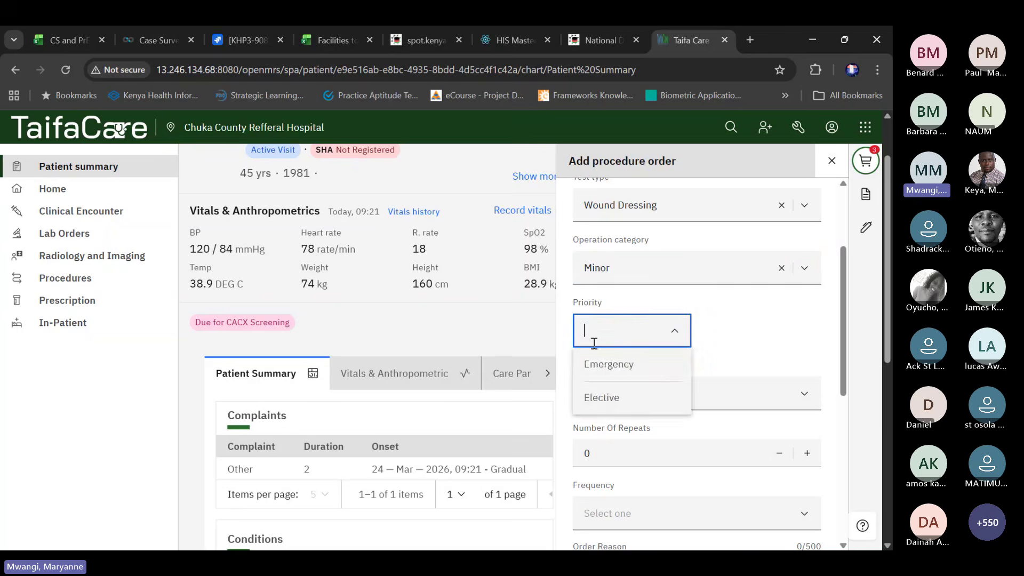
{"action": "left_click", "coordinate": [651, 393]}
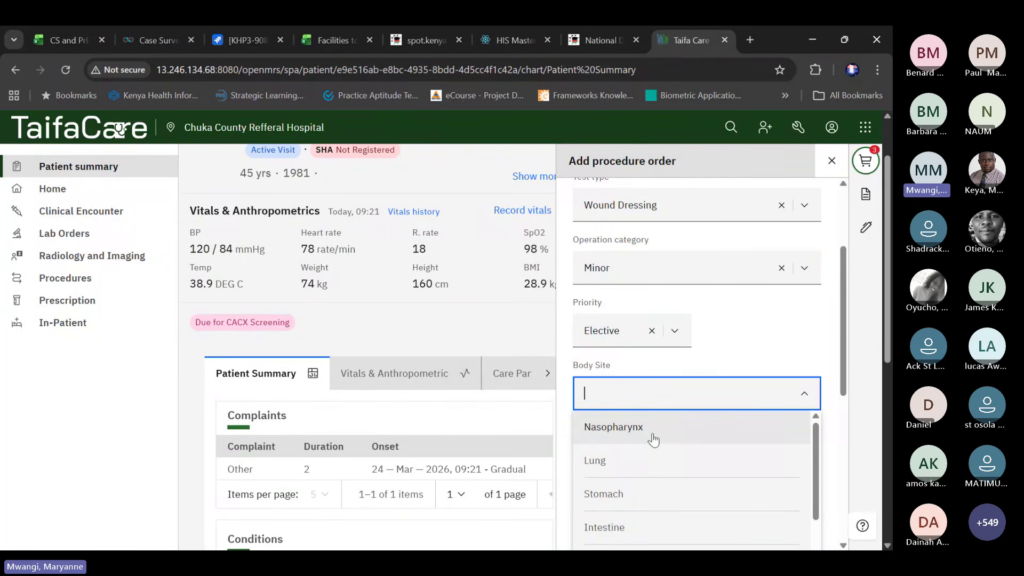
Set the wound dressing order's body site to Other and its number of repeats to 3
{"action": "type", "text": "oth"}
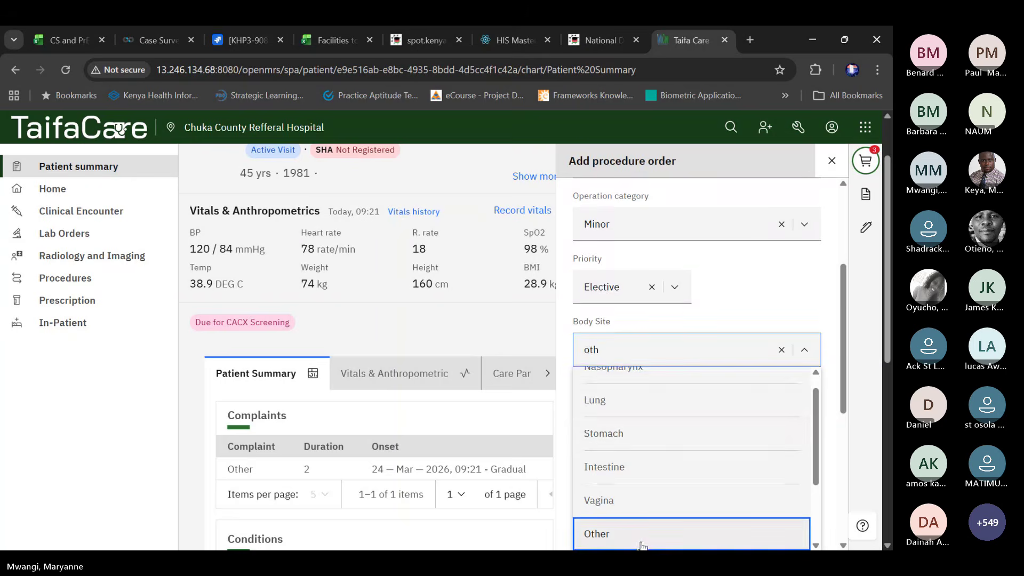
{"action": "left_click", "coordinate": [641, 543]}
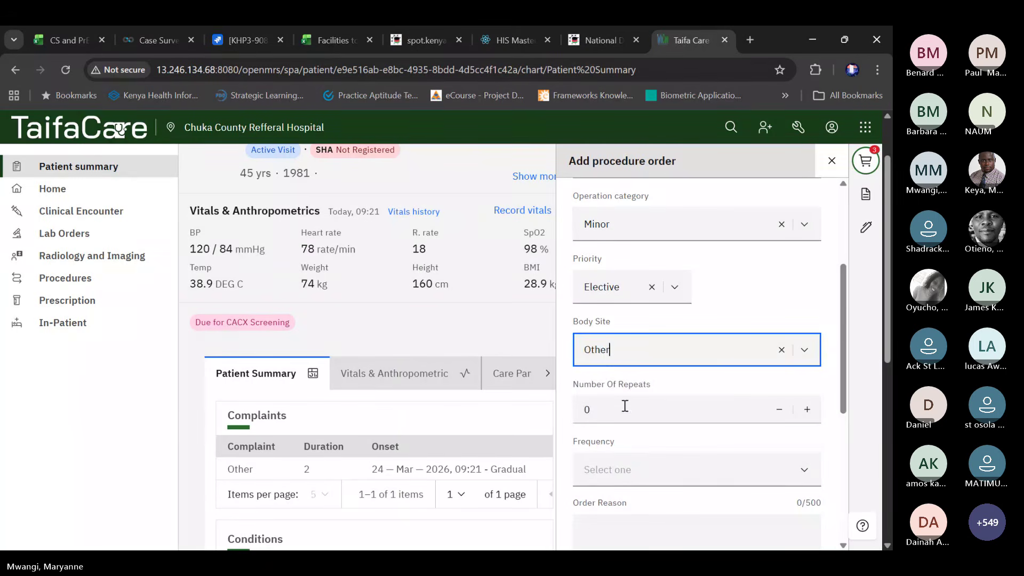
{"action": "key", "text": "Tab"}
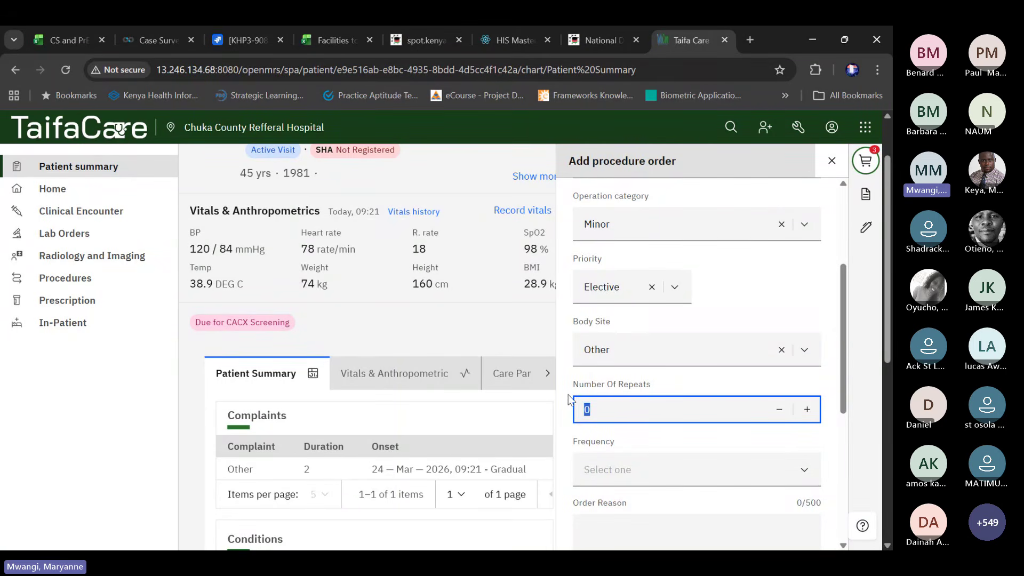
{"action": "type", "text": "3"}
Set the wound dressing order's frequency to "Every Monday, Wednesday and Friday"
{"action": "scroll", "coordinate": [676, 430], "scroll_direction": "down", "scroll_amount": 3}
{"action": "left_click", "coordinate": [622, 331]}
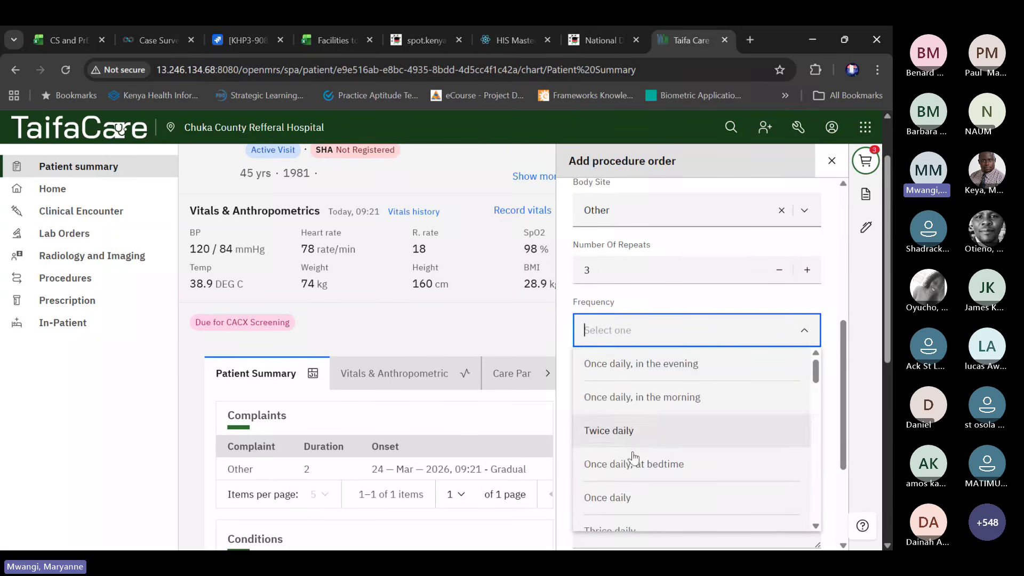
{"action": "scroll", "coordinate": [697, 472], "scroll_direction": "down", "scroll_amount": 5}
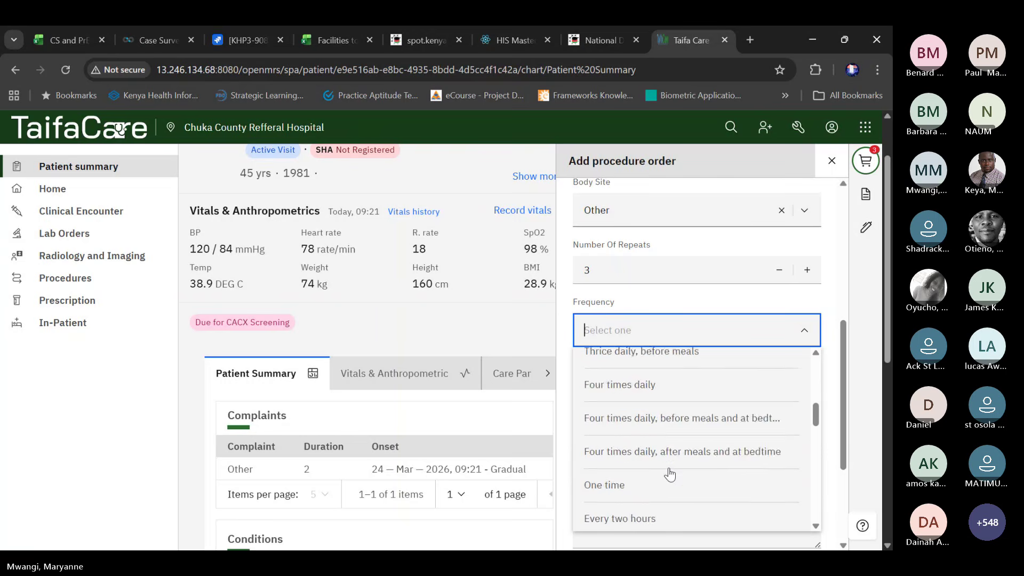
{"action": "scroll", "coordinate": [670, 474], "scroll_direction": "down", "scroll_amount": 10}
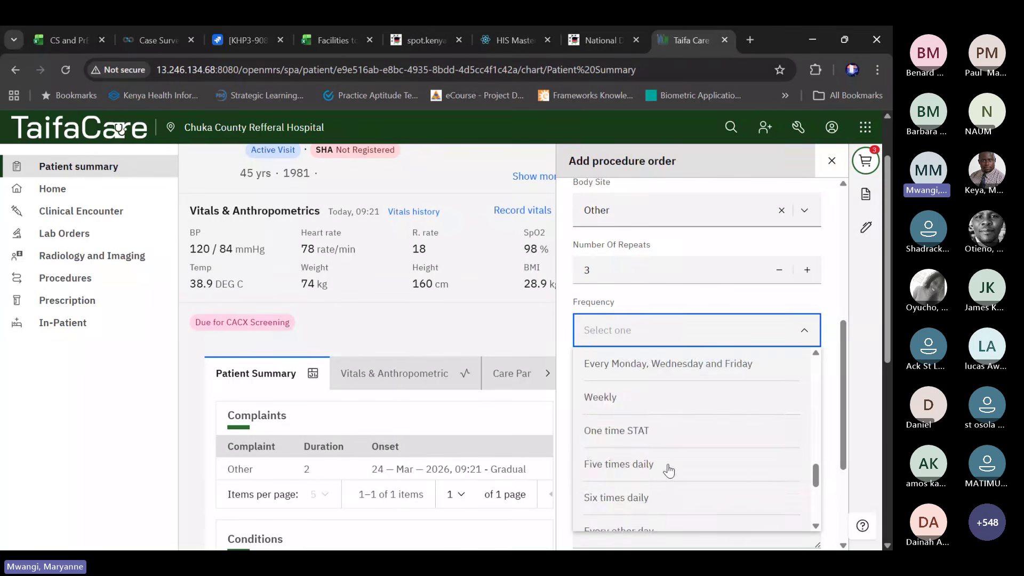
{"action": "left_click", "coordinate": [648, 365]}
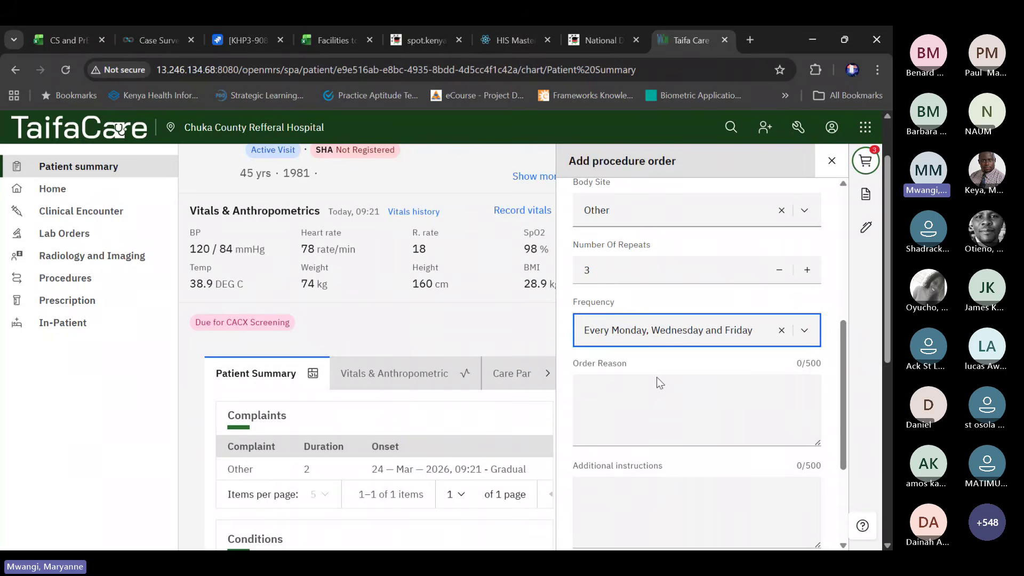
Enter "Cut on the leg" as the order reason for the wound dressing order
{"action": "left_click", "coordinate": [611, 409]}
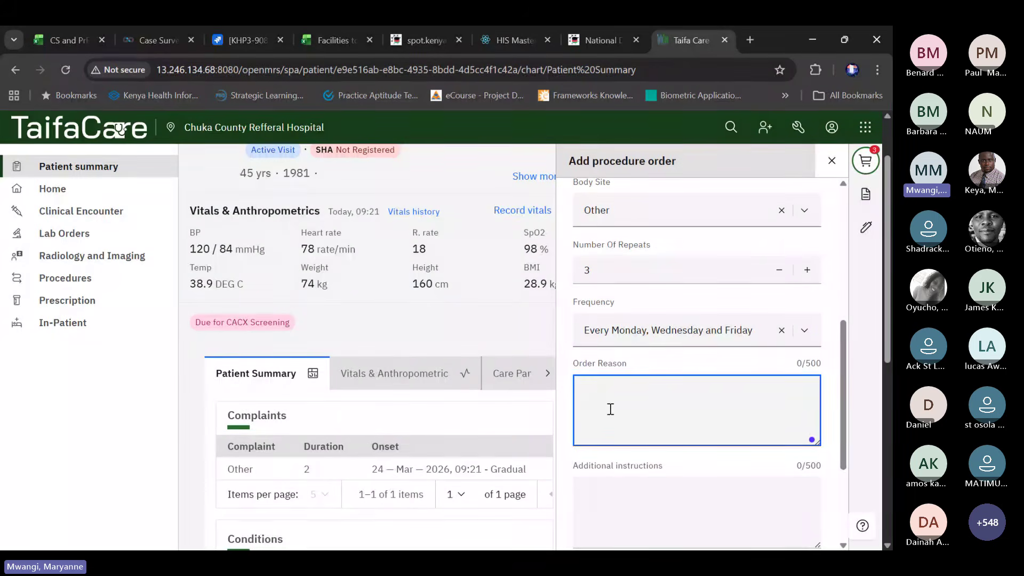
{"action": "type", "text": "hai"}
{"action": "key", "text": "BackSpace"}
{"action": "key", "text": "BackSpace"}
{"action": "key", "text": "BackSpace"}
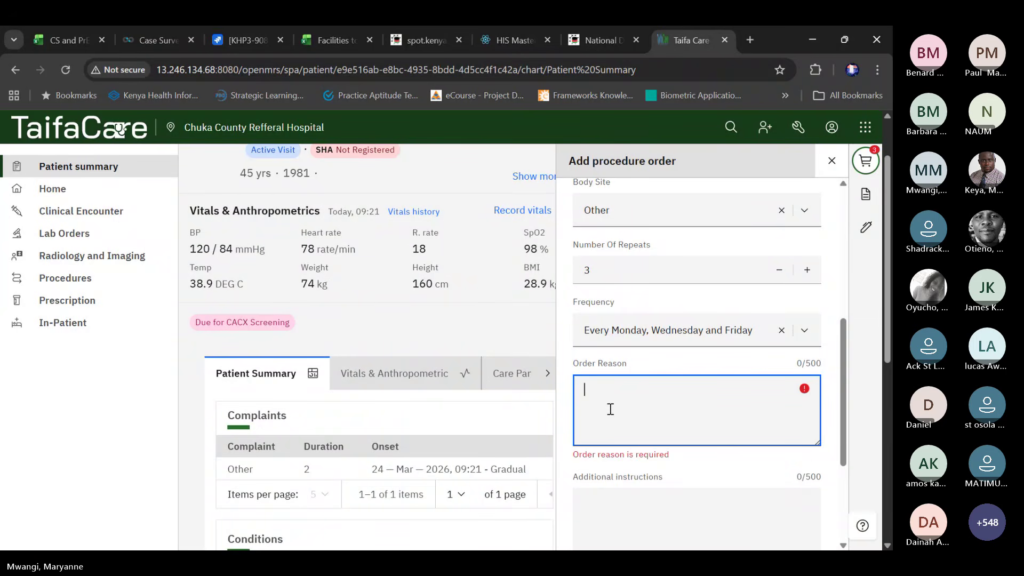
{"action": "type", "text": "Cut on"}
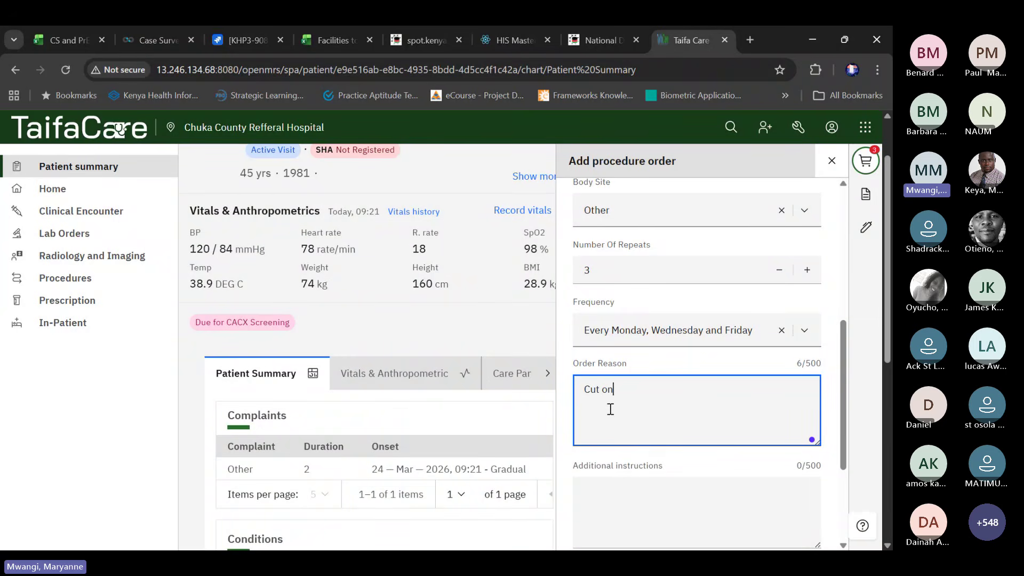
{"action": "type", "text": " the leg"}
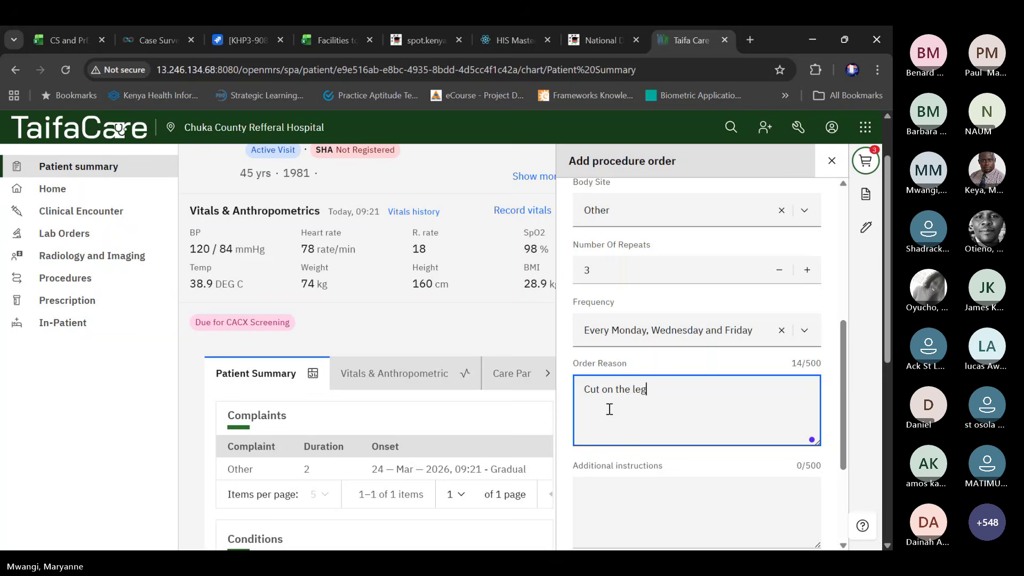
Add "Clean the wound" as the wound dressing order's additional instructions
{"action": "scroll", "coordinate": [639, 434], "scroll_direction": "down", "scroll_amount": 3}
{"action": "left_click", "coordinate": [606, 376]}
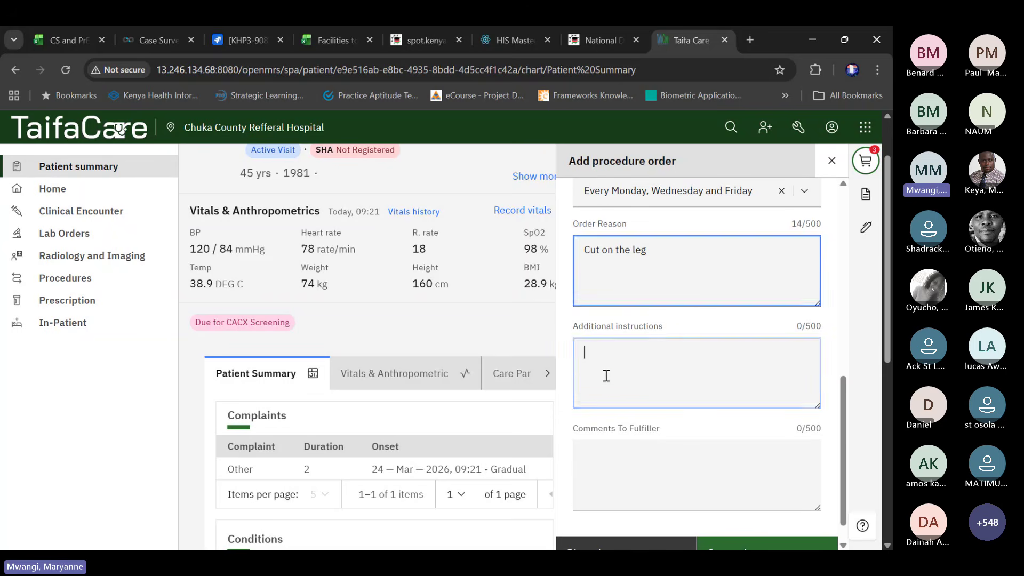
{"action": "type", "text": "Cle"}
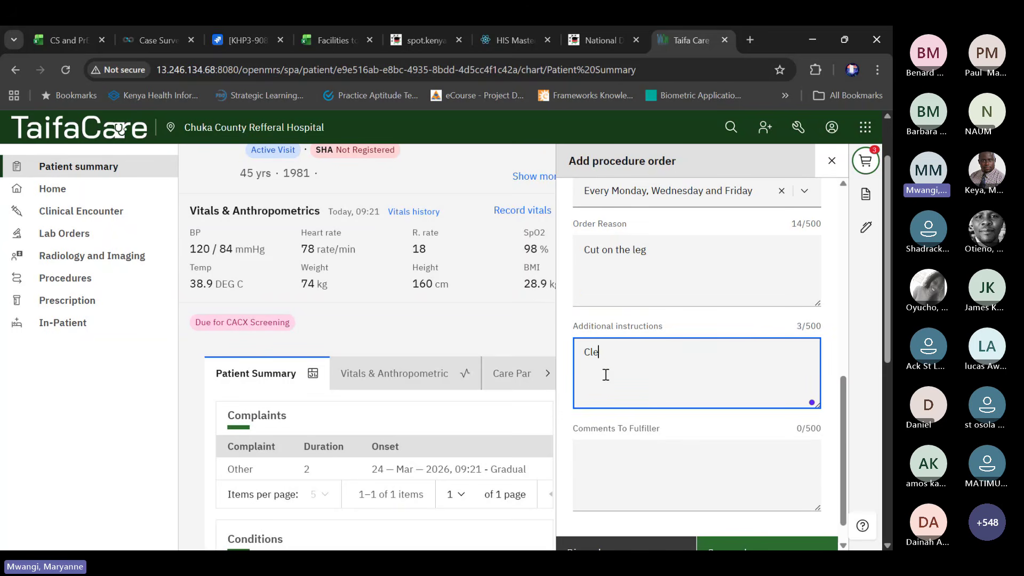
{"action": "type", "text": "an the wound"}
Enter the comment to fulfiller "Train patient on wound care" and save the wound dressing order to the basket
{"action": "left_click", "coordinate": [642, 468]}
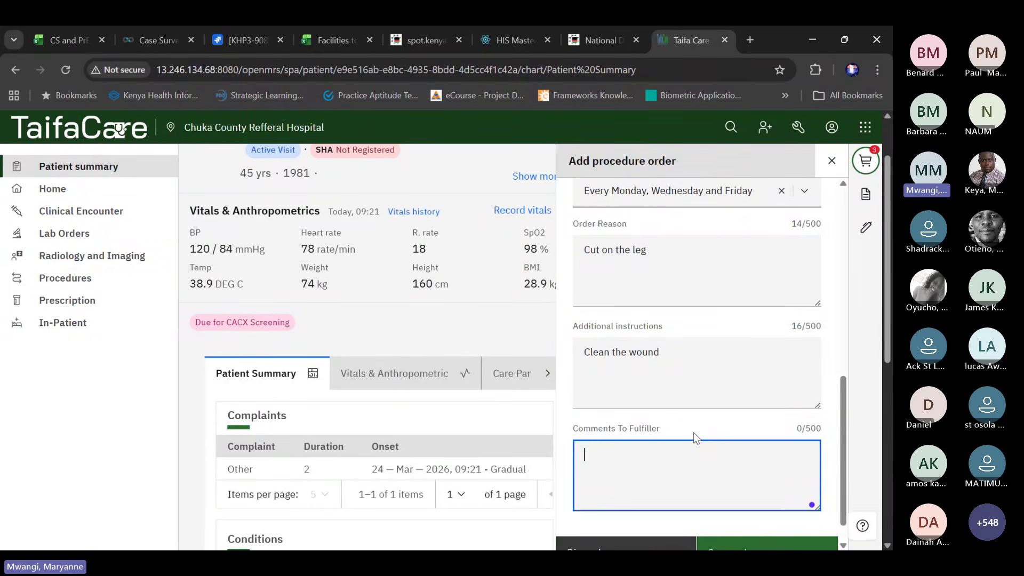
{"action": "type", "text": "Train patient on wound care"}
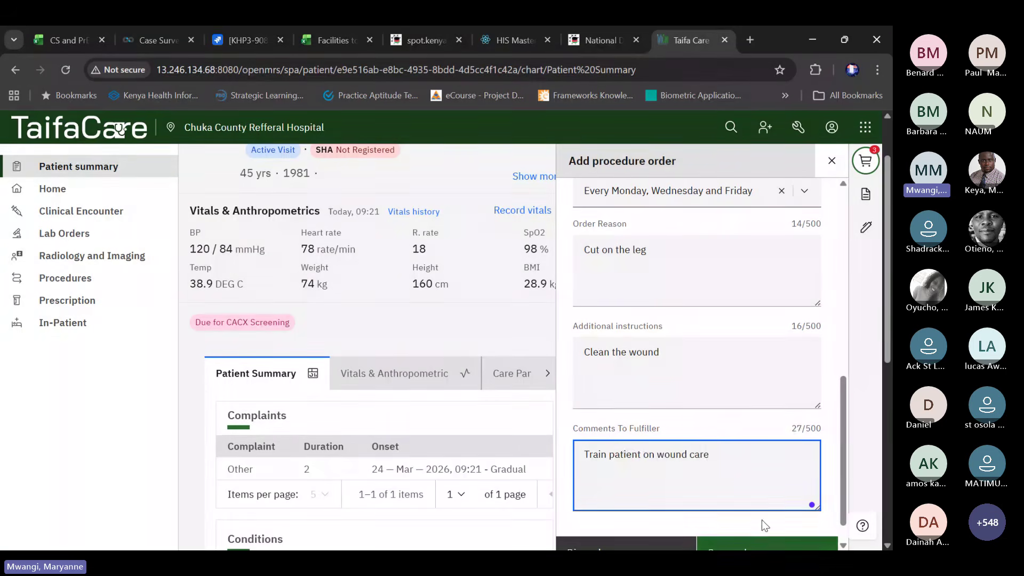
{"action": "scroll", "coordinate": [762, 519], "scroll_direction": "down", "scroll_amount": 1}
{"action": "left_click", "coordinate": [754, 533]}
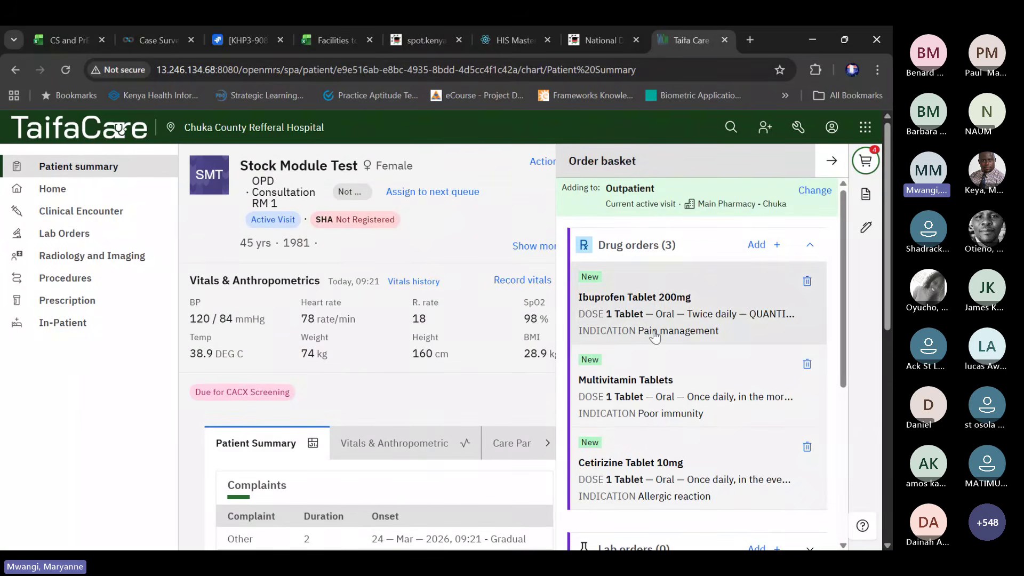
{"action": "scroll", "coordinate": [847, 256], "scroll_direction": "down", "scroll_amount": 3}
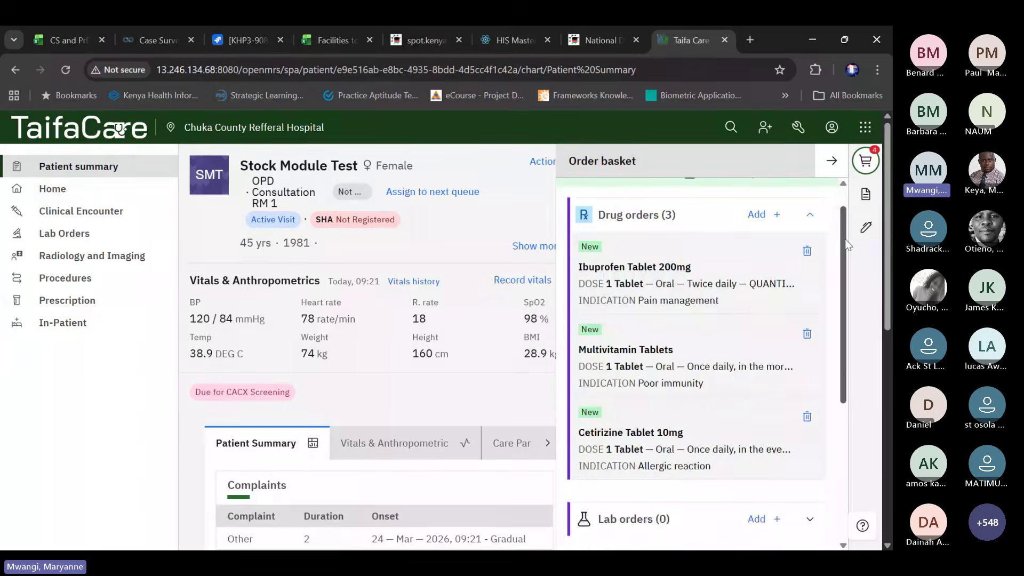
{"action": "left_click_drag", "start_coordinate": [847, 263], "coordinate": [862, 219]}
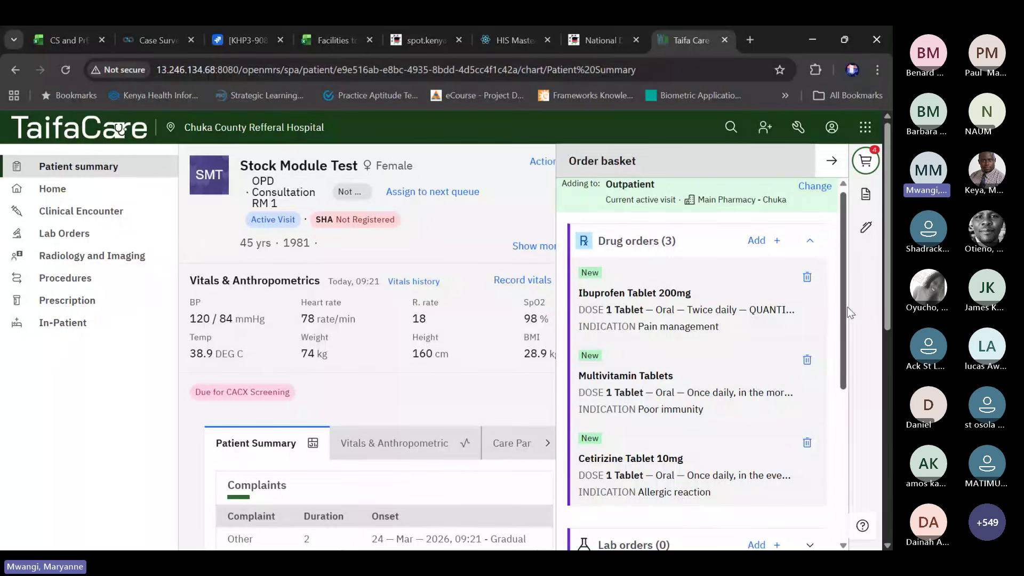
{"action": "left_click_drag", "start_coordinate": [845, 298], "coordinate": [880, 469]}
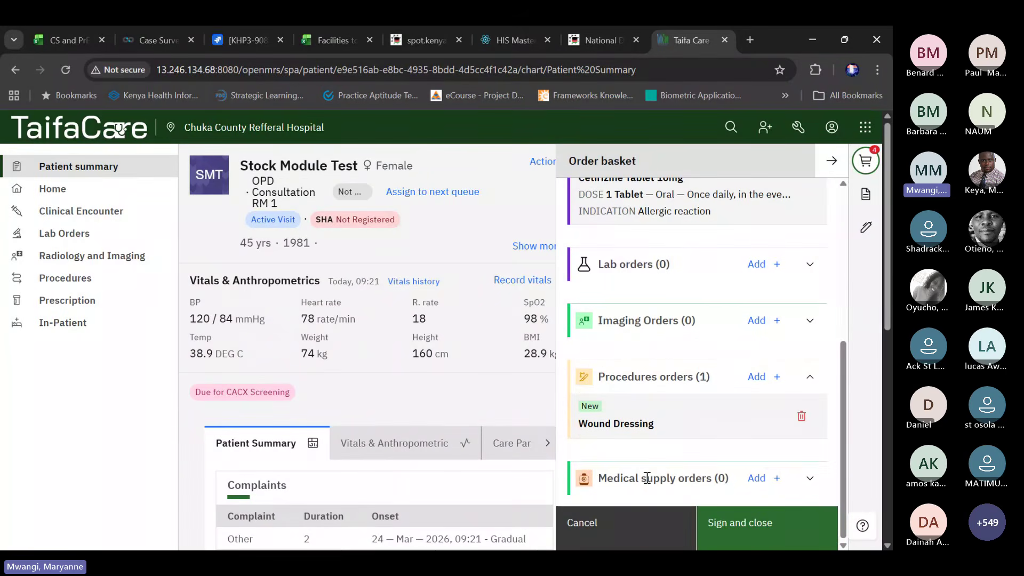
{"action": "left_click", "coordinate": [762, 484]}
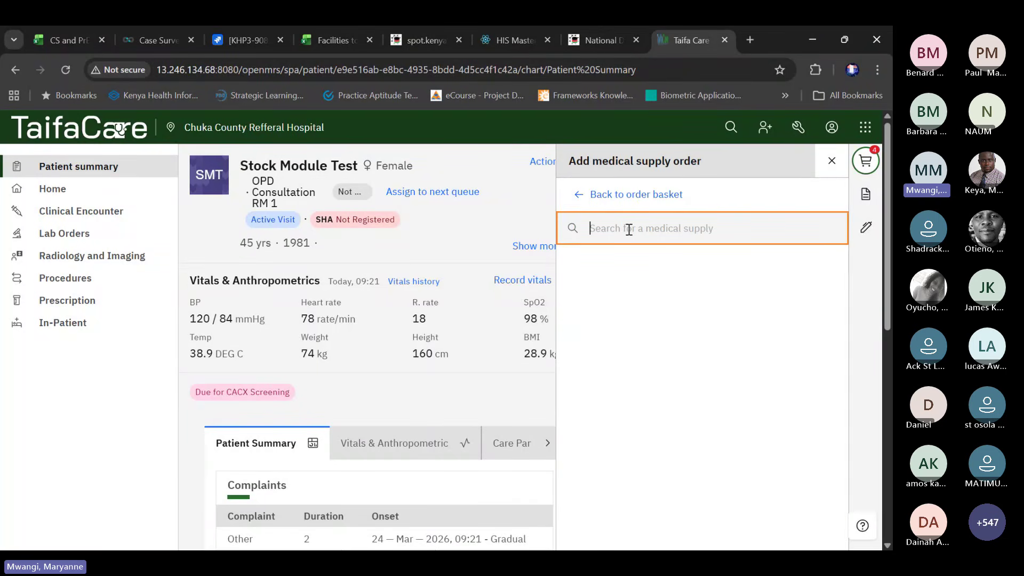
{"action": "type", "text": "sy"}
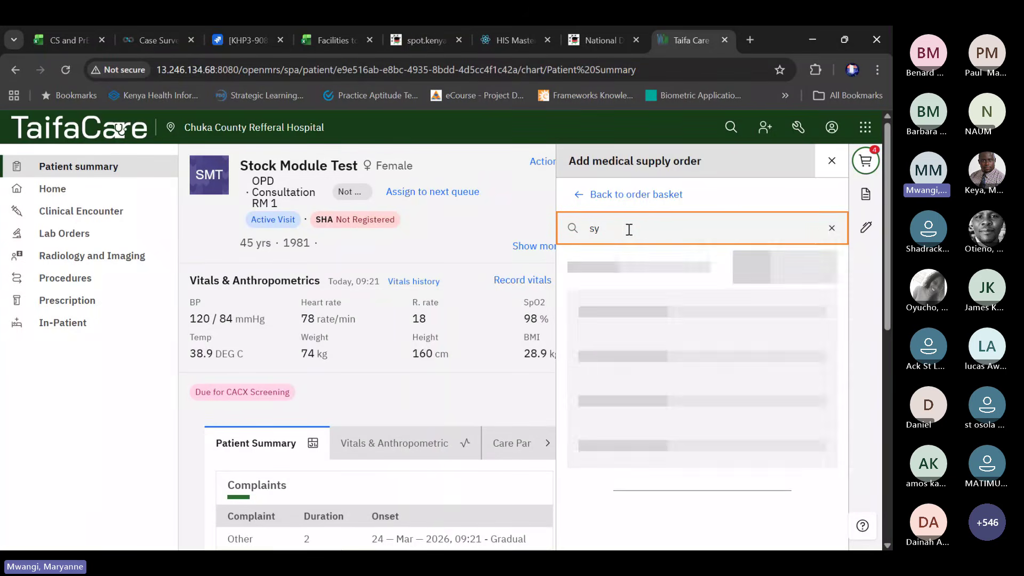
{"action": "type", "text": "ringe"}
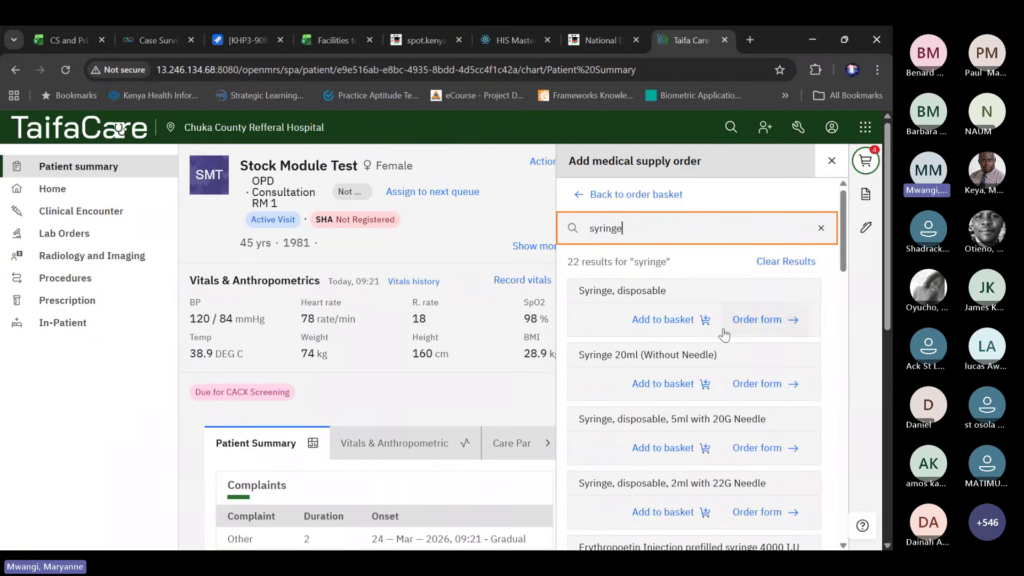
{"action": "scroll", "coordinate": [747, 449], "scroll_direction": "down", "scroll_amount": 1}
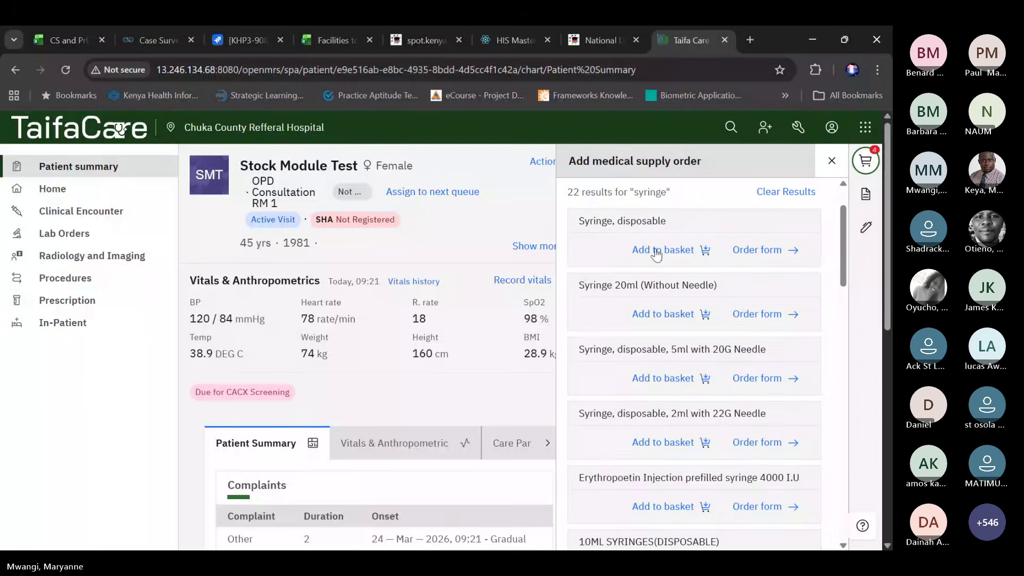
{"action": "scroll", "coordinate": [741, 435], "scroll_direction": "down", "scroll_amount": 3}
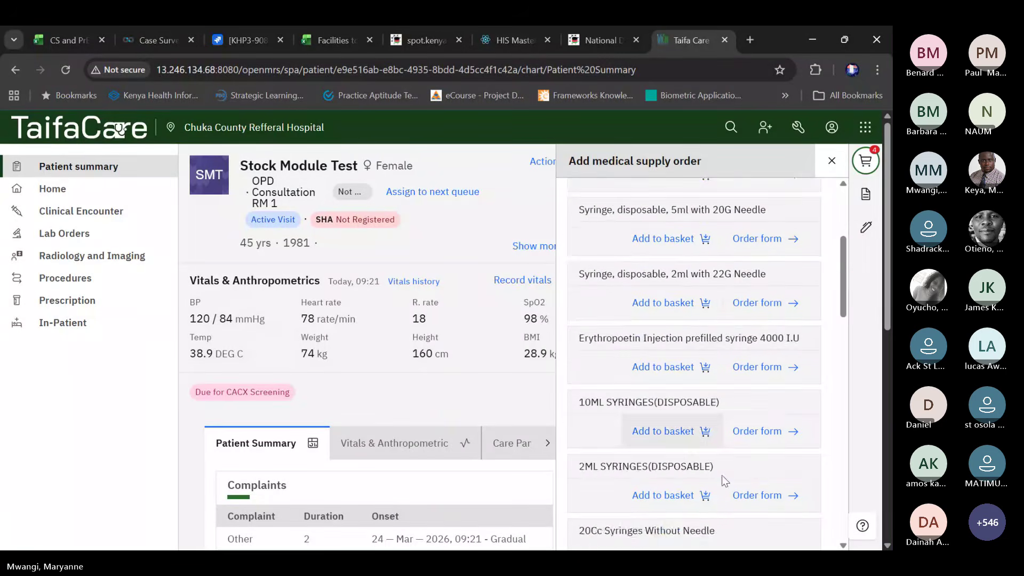
{"action": "scroll", "coordinate": [726, 477], "scroll_direction": "down", "scroll_amount": 1}
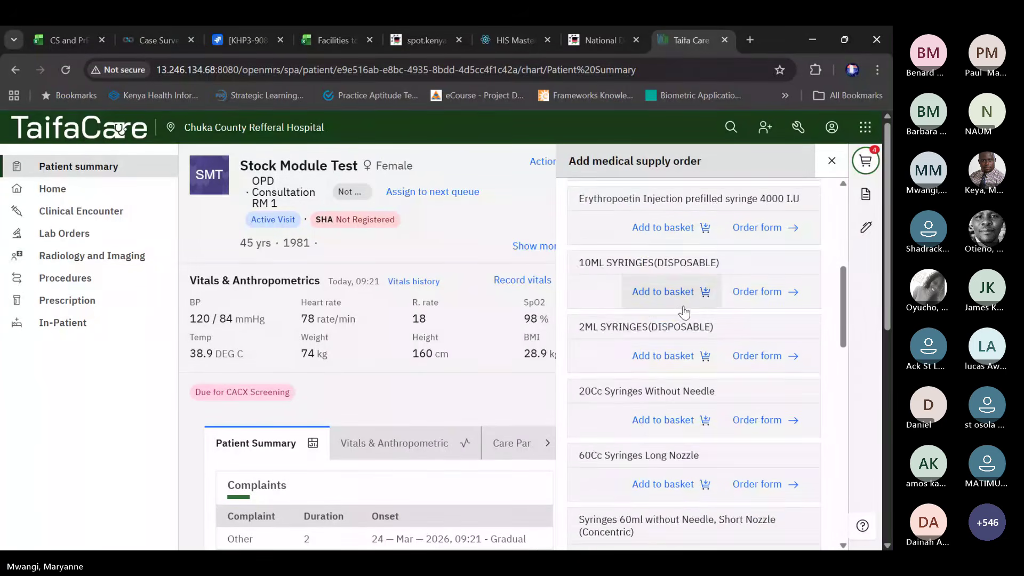
{"action": "scroll", "coordinate": [742, 444], "scroll_direction": "down", "scroll_amount": 2}
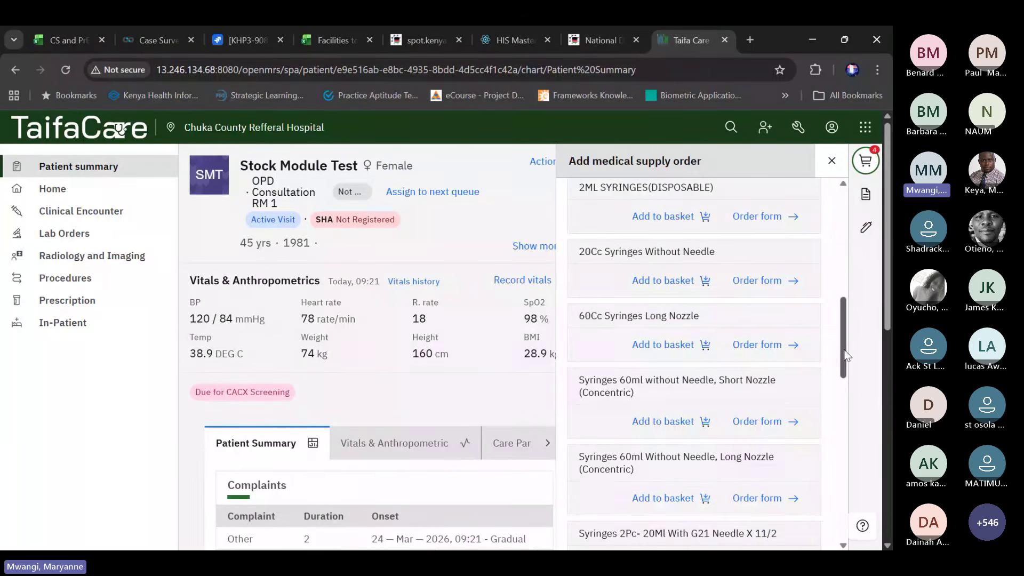
{"action": "scroll", "coordinate": [742, 485], "scroll_direction": "down", "scroll_amount": 2}
{"action": "left_click", "coordinate": [754, 463]}
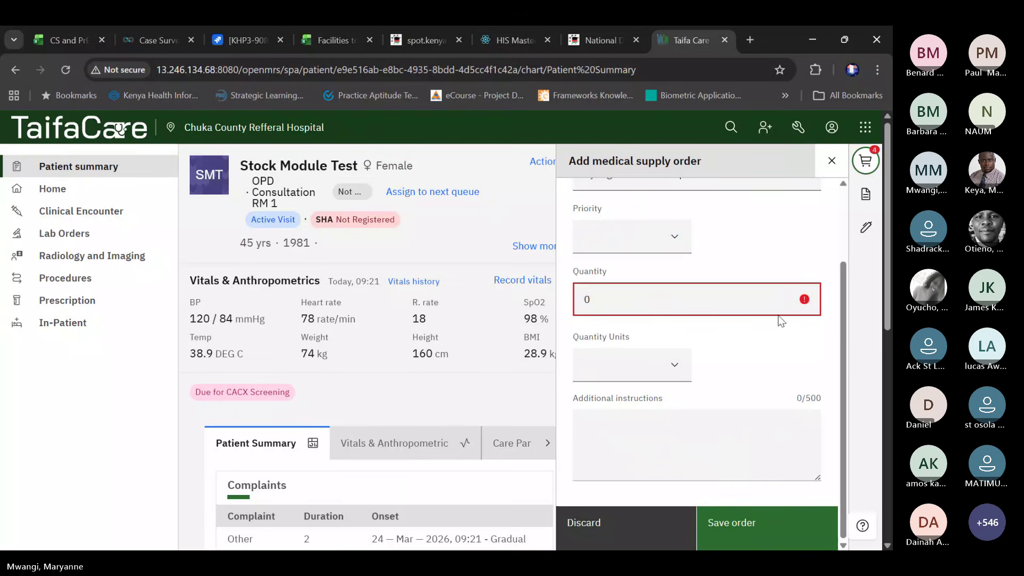
{"action": "scroll", "coordinate": [749, 283], "scroll_direction": "up", "scroll_amount": 2}
{"action": "left_click", "coordinate": [783, 270]}
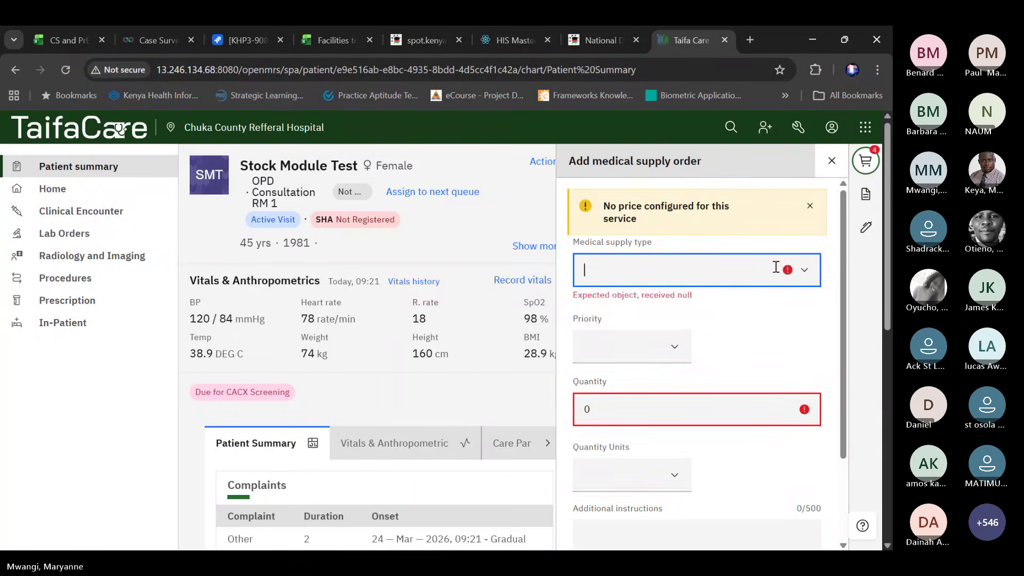
{"action": "left_click", "coordinate": [809, 206]}
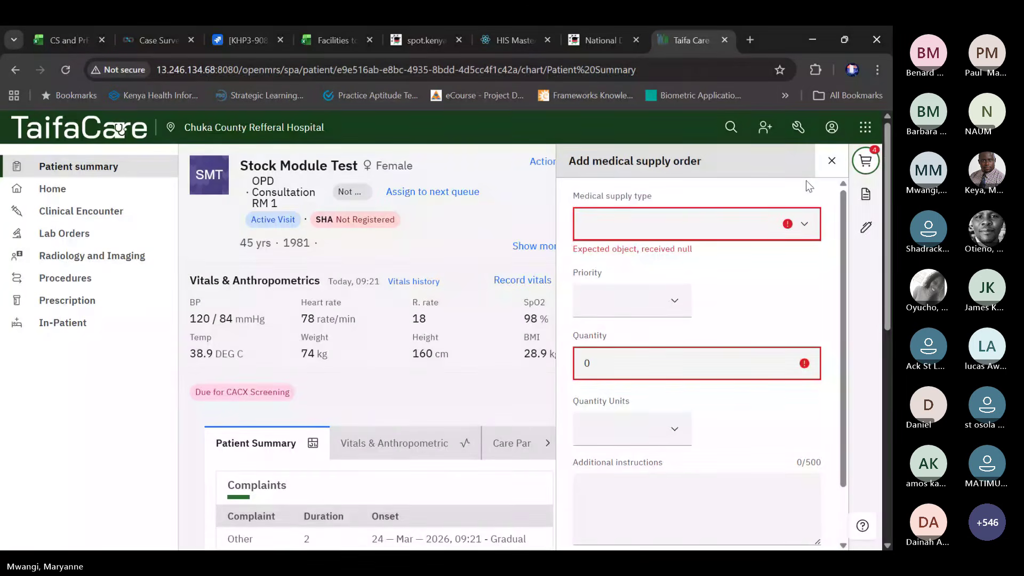
{"action": "scroll", "coordinate": [711, 424], "scroll_direction": "down", "scroll_amount": 2}
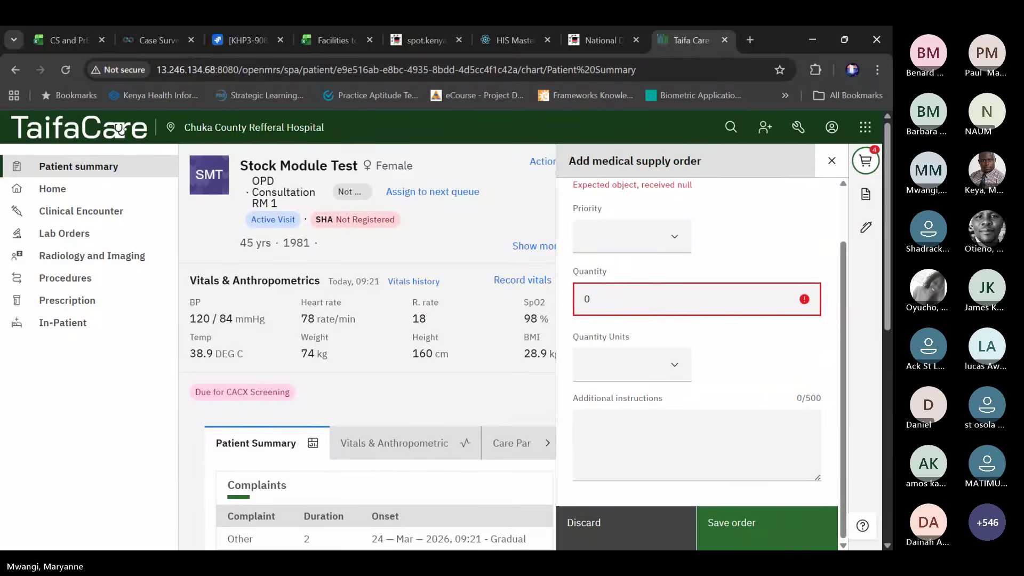
{"action": "left_click", "coordinate": [629, 523]}
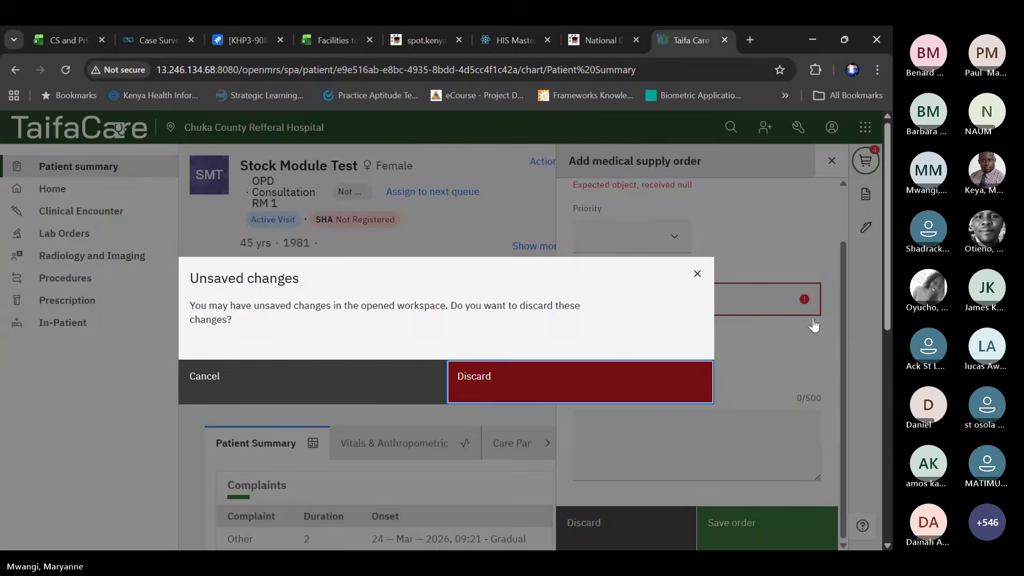
{"action": "left_click", "coordinate": [488, 388]}
{"action": "scroll", "coordinate": [716, 444], "scroll_direction": "down", "scroll_amount": 5}
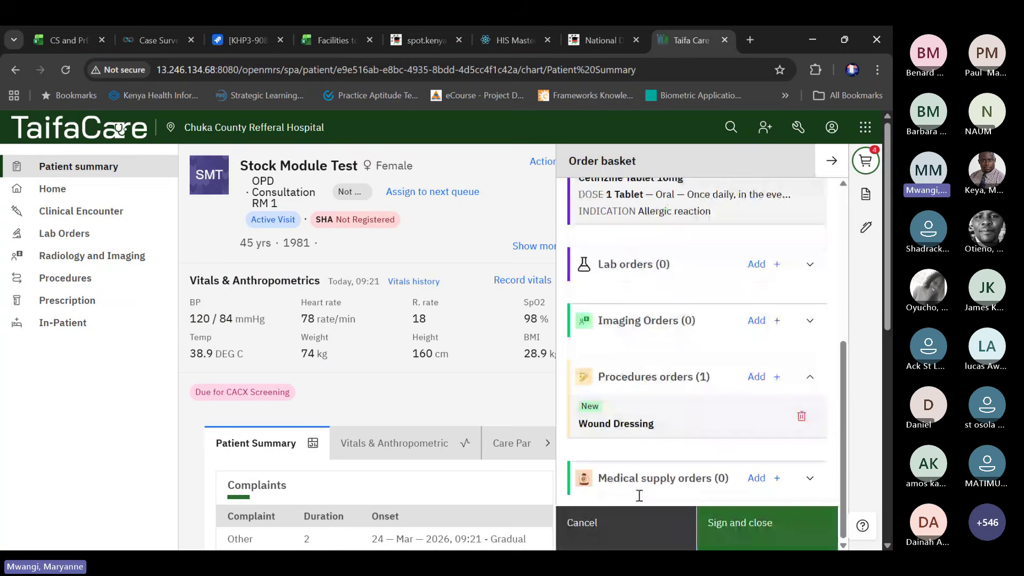
Search the medical supplies for "syringe" and open the order form for Syringes 2Pc- 20Ml With G21 Needle X 11/2
{"action": "left_click", "coordinate": [754, 478]}
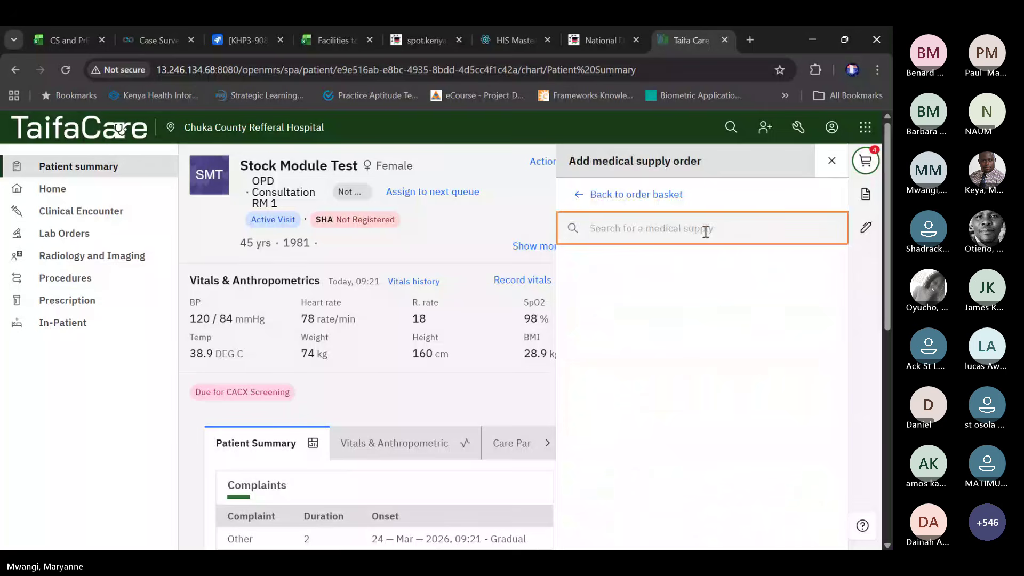
{"action": "type", "text": "syringe"}
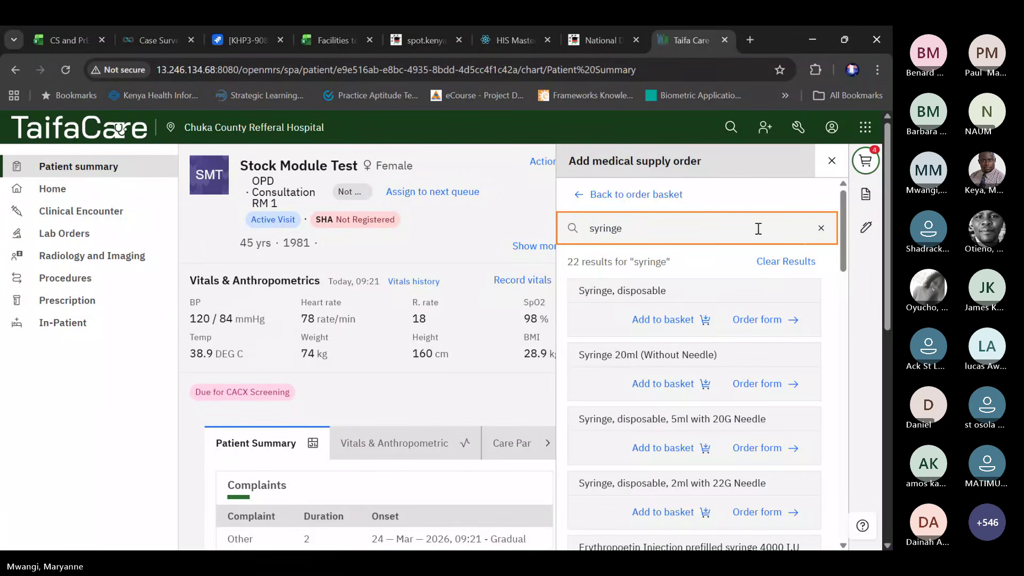
{"action": "scroll", "coordinate": [782, 393], "scroll_direction": "down", "scroll_amount": 5}
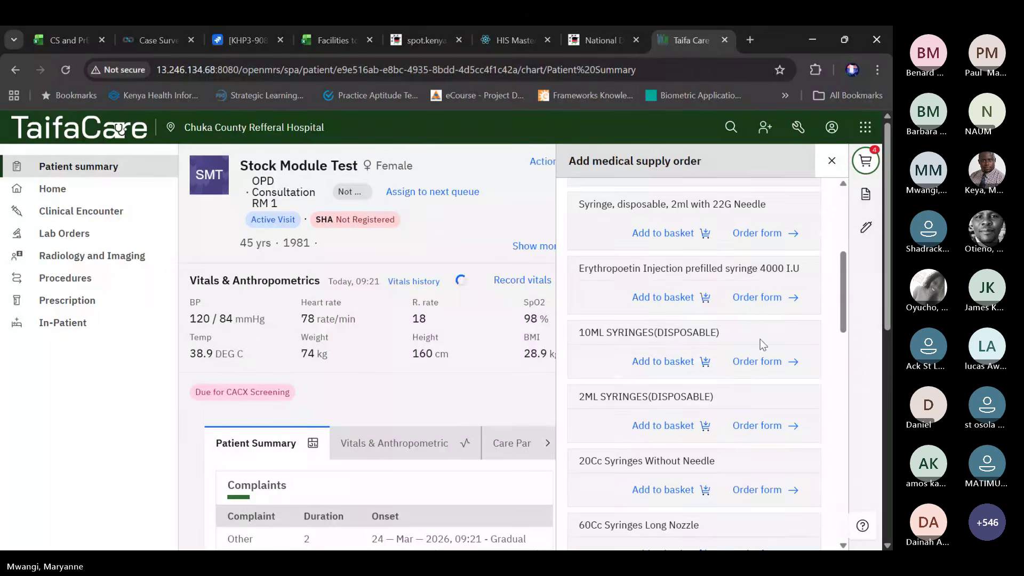
{"action": "scroll", "coordinate": [716, 427], "scroll_direction": "down", "scroll_amount": 10}
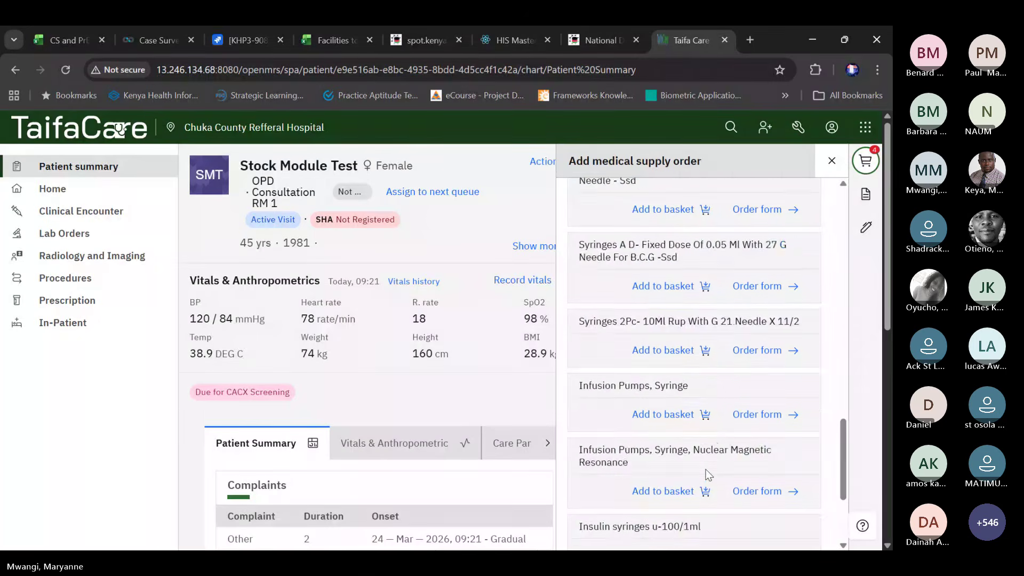
{"action": "scroll", "coordinate": [716, 462], "scroll_direction": "down", "scroll_amount": 3}
{"action": "scroll", "coordinate": [710, 475], "scroll_direction": "down", "scroll_amount": 4}
{"action": "scroll", "coordinate": [761, 405], "scroll_direction": "up", "scroll_amount": 4}
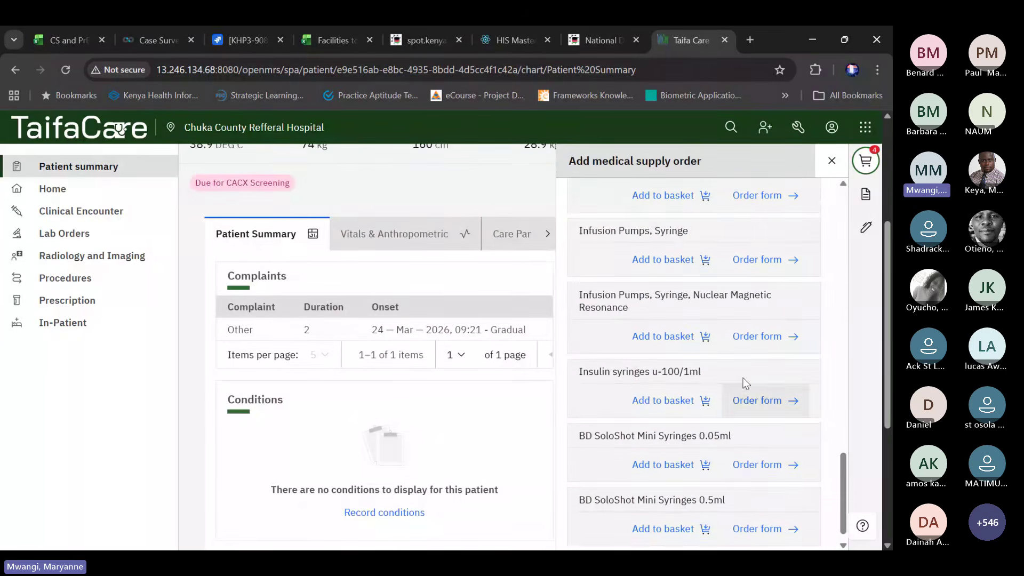
{"action": "scroll", "coordinate": [658, 335], "scroll_direction": "up", "scroll_amount": 3}
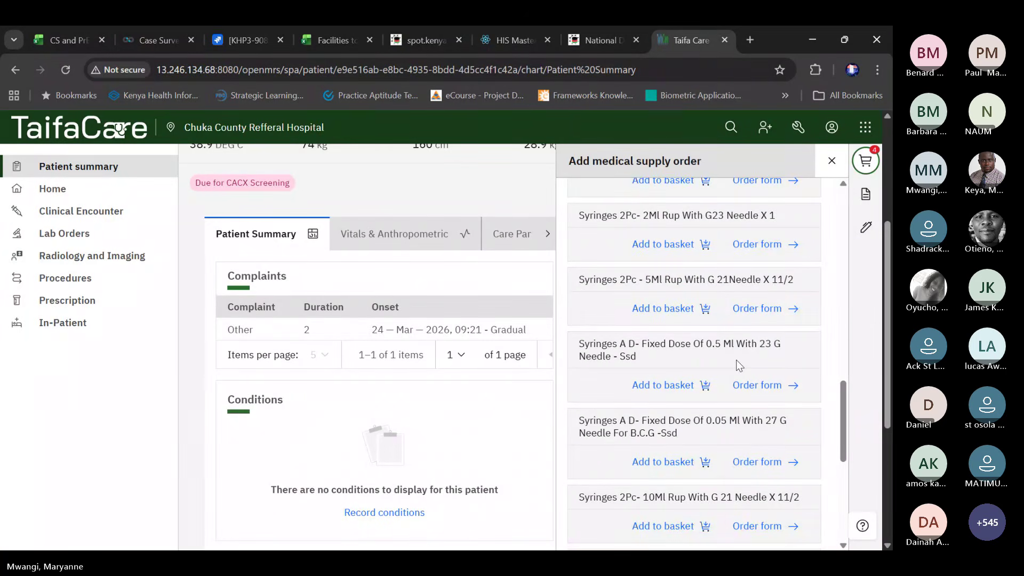
{"action": "scroll", "coordinate": [738, 365], "scroll_direction": "up", "scroll_amount": 1}
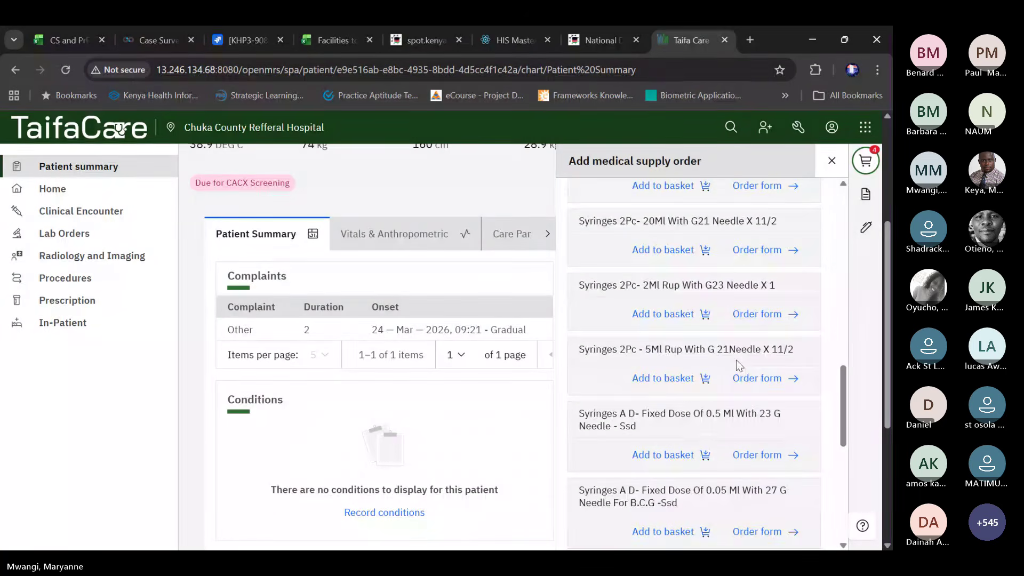
{"action": "left_click", "coordinate": [745, 250]}
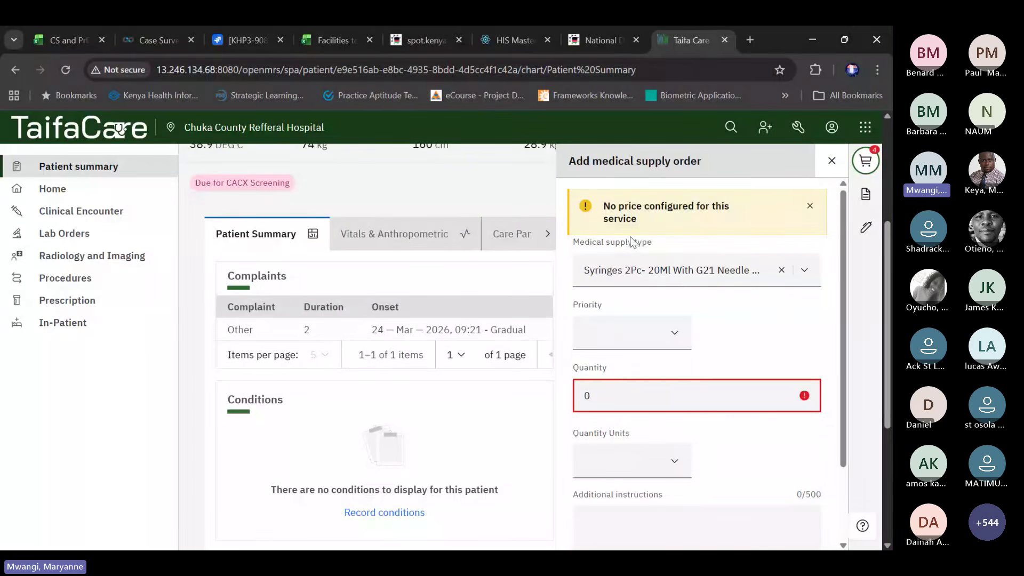
Set the syringe order's priority to Routine and its quantity to 2, and save the order to the basket
{"action": "left_click", "coordinate": [618, 337]}
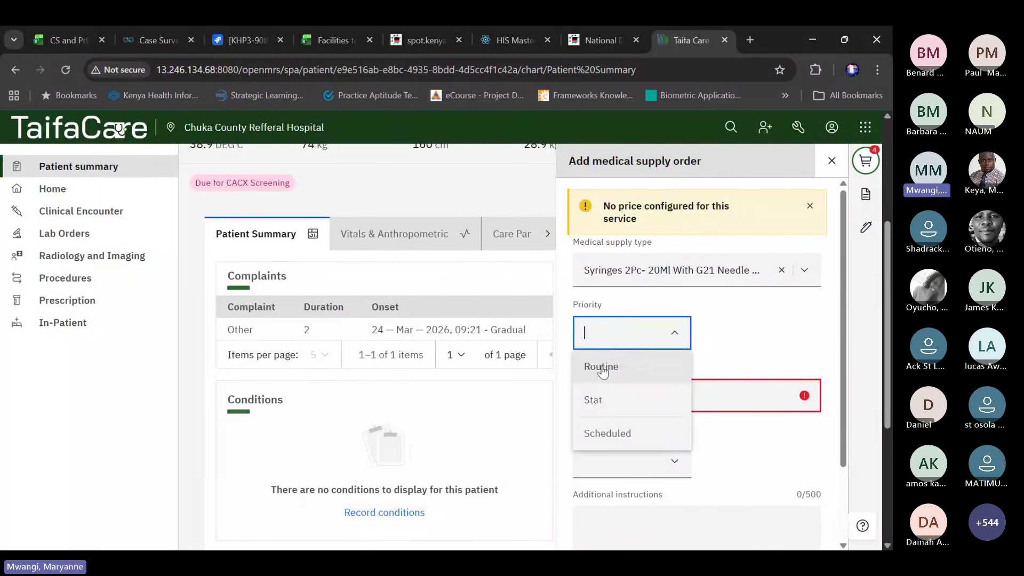
{"action": "left_click", "coordinate": [603, 368]}
{"action": "left_click", "coordinate": [604, 401]}
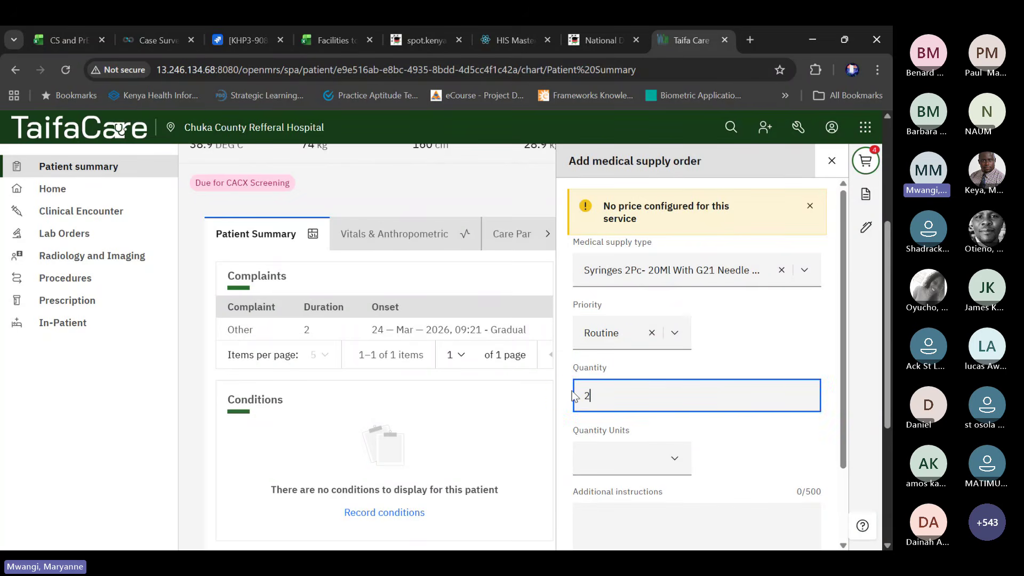
{"action": "type", "text": "2"}
{"action": "scroll", "coordinate": [688, 466], "scroll_direction": "down", "scroll_amount": 1}
{"action": "left_click", "coordinate": [610, 391]}
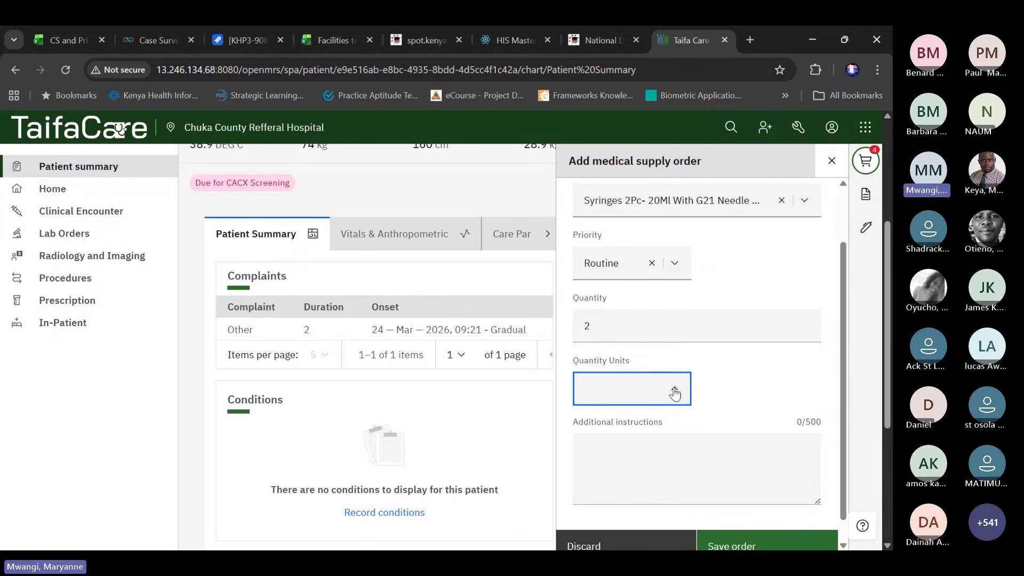
{"action": "left_click", "coordinate": [760, 547]}
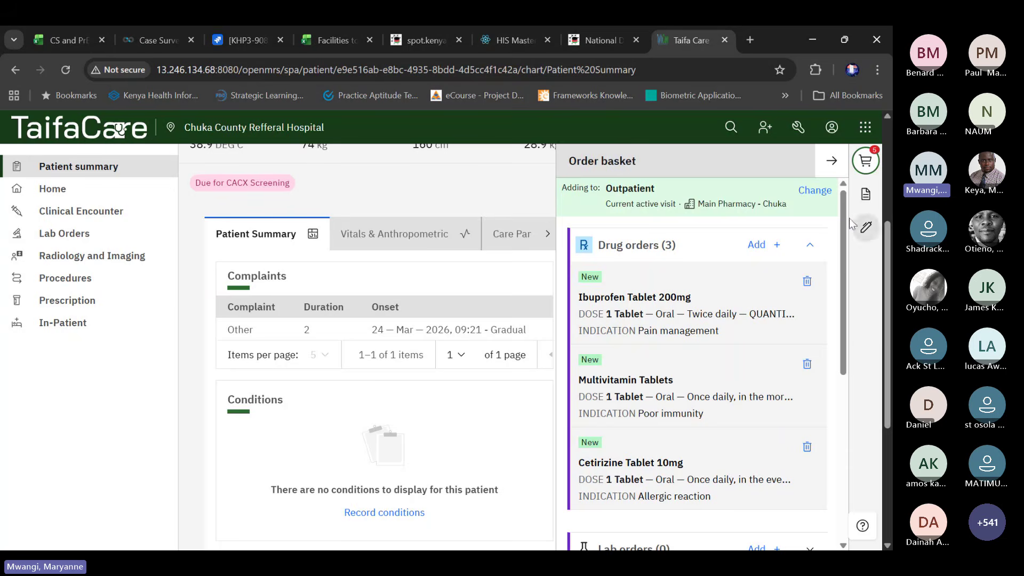
Review the drug, procedure and medical supply orders in the basket, and sign them all
{"action": "mouse_move", "coordinate": [841, 213]}
{"action": "left_mouse_down"}
{"action": "mouse_move", "coordinate": [848, 345]}
{"action": "mouse_move", "coordinate": [854, 205]}
{"action": "left_mouse_up"}
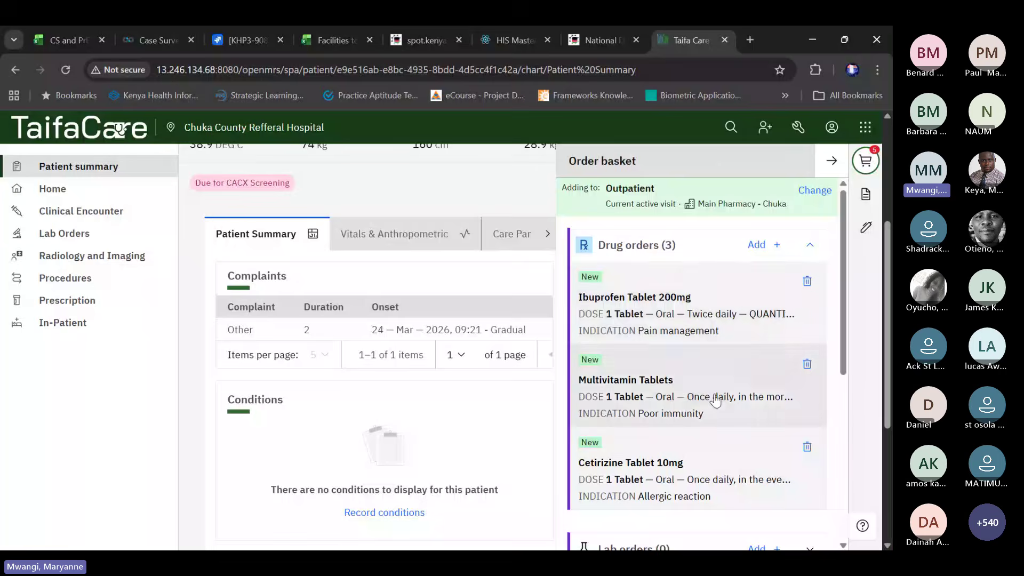
{"action": "scroll", "coordinate": [747, 383], "scroll_direction": "down", "scroll_amount": 4}
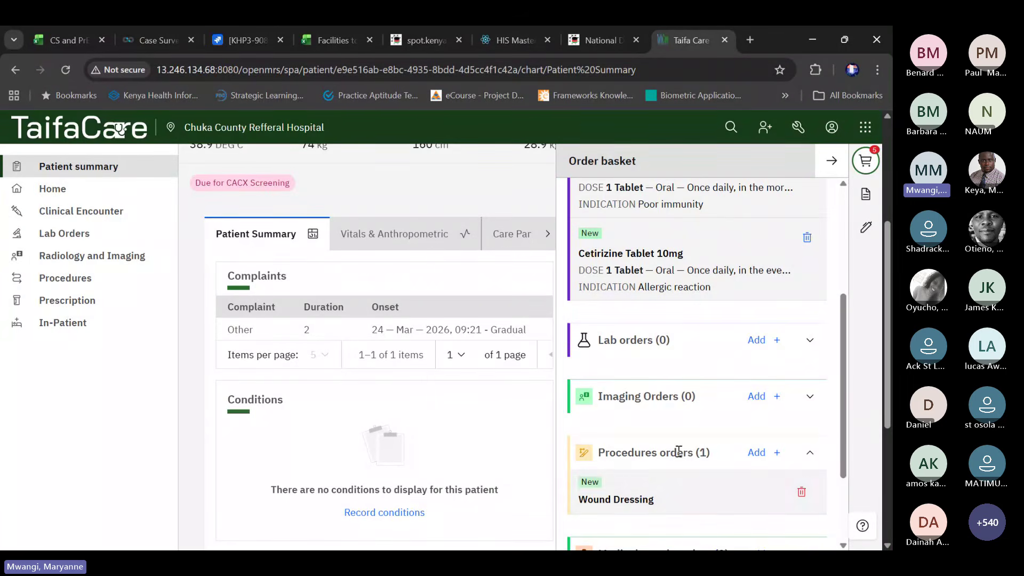
{"action": "scroll", "coordinate": [678, 452], "scroll_direction": "down", "scroll_amount": 2}
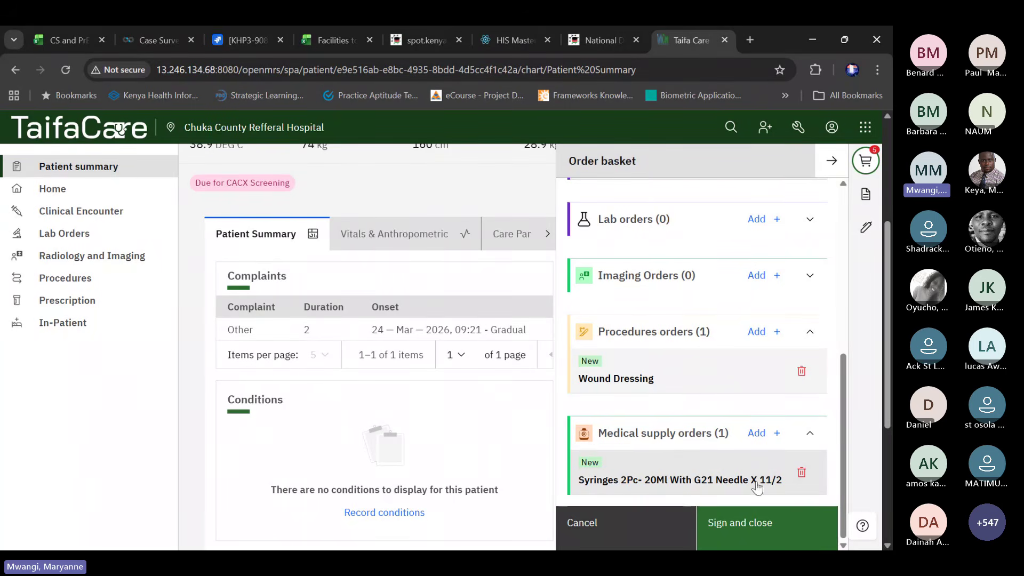
{"action": "left_click", "coordinate": [764, 534]}
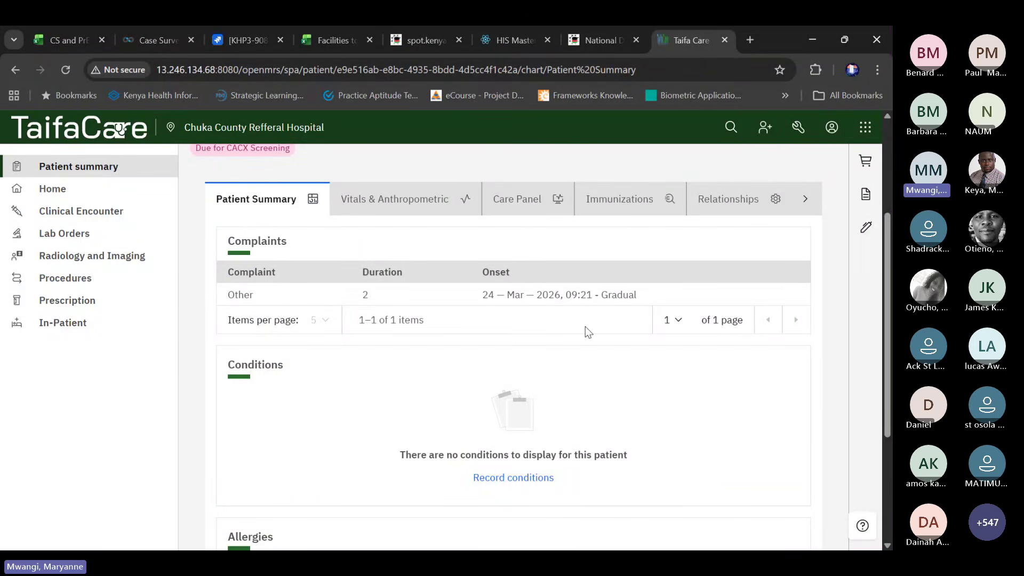
Change the session location to Main Pharmacy - Chuka, with the browser page zoom reduced to 90%
{"action": "scroll", "coordinate": [582, 323], "scroll_direction": "up", "scroll_amount": 3}
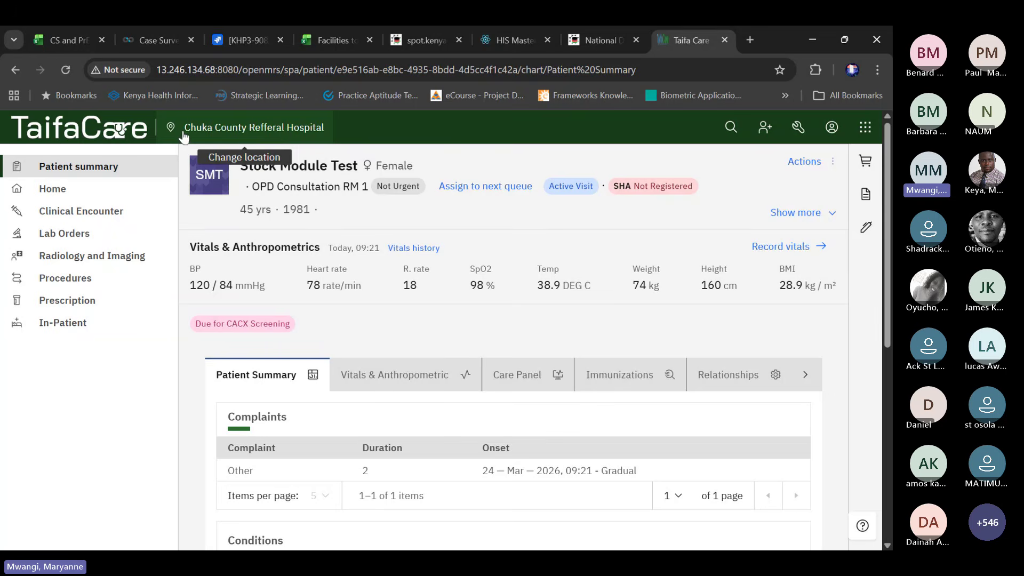
{"action": "left_click", "coordinate": [211, 137]}
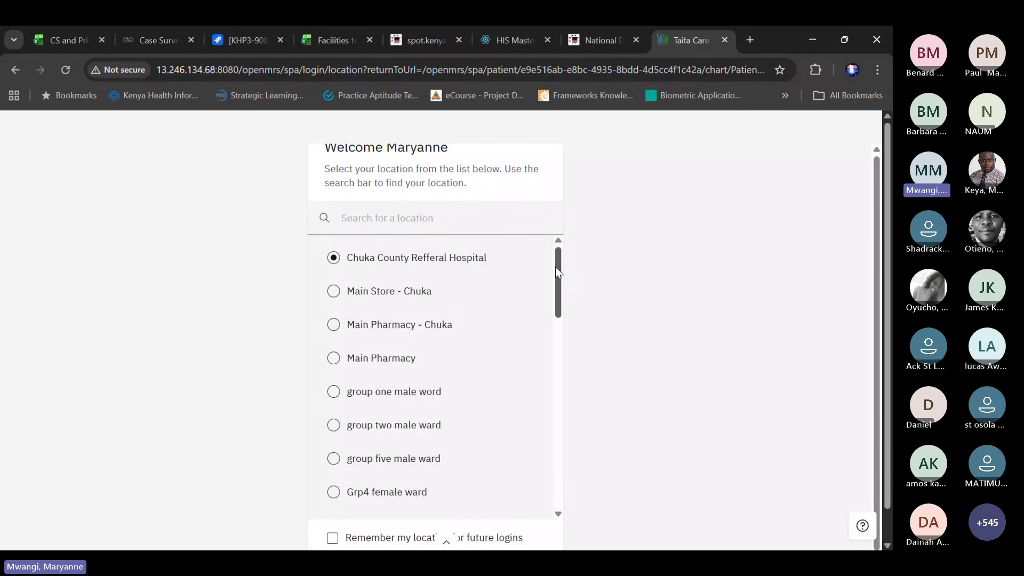
{"action": "mouse_move", "coordinate": [556, 267]}
{"action": "left_mouse_down"}
{"action": "mouse_move", "coordinate": [565, 299]}
{"action": "mouse_move", "coordinate": [565, 261]}
{"action": "left_mouse_up"}
{"action": "left_click", "coordinate": [334, 325]}
{"action": "left_click_drag", "start_coordinate": [559, 278], "coordinate": [588, 486]}
{"action": "left_click", "coordinate": [878, 69]}
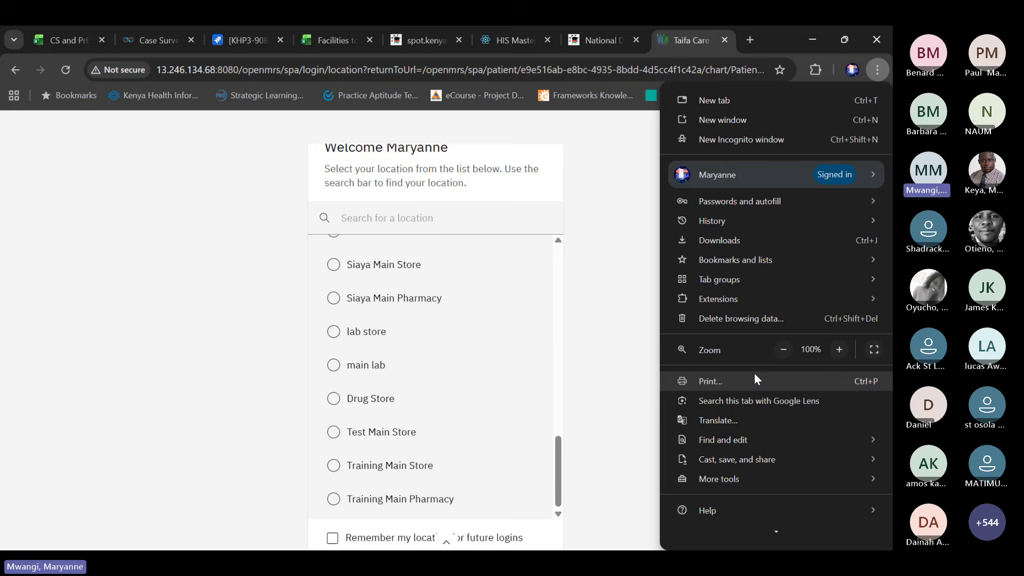
{"action": "left_click", "coordinate": [789, 351]}
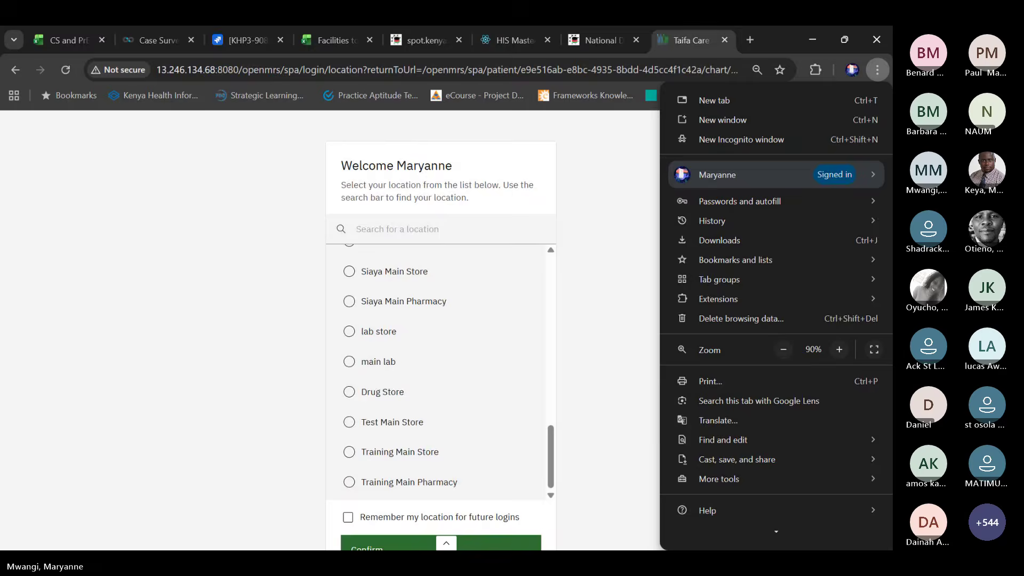
{"action": "left_click", "coordinate": [409, 543]}
{"action": "left_click", "coordinate": [407, 540]}
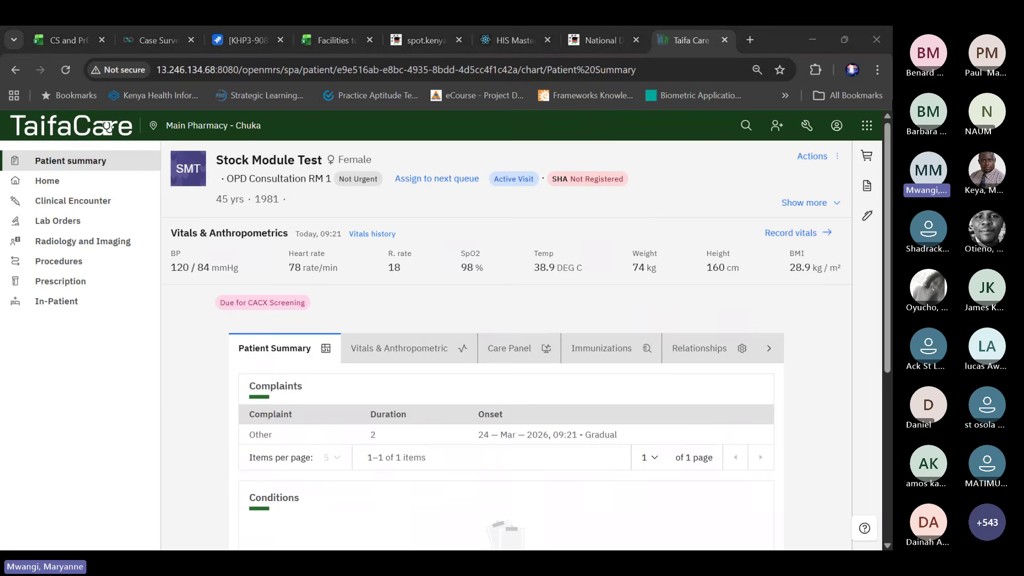
Return to the facility dashboard and open the Dispensing App
{"action": "left_click", "coordinate": [867, 126]}
{"action": "left_click", "coordinate": [80, 134]}
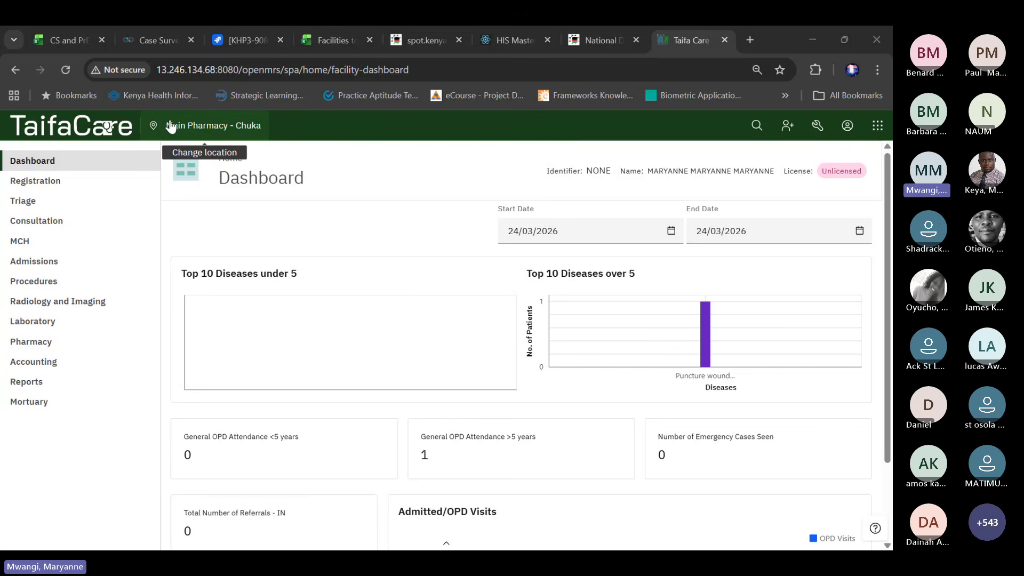
{"action": "left_click", "coordinate": [878, 127]}
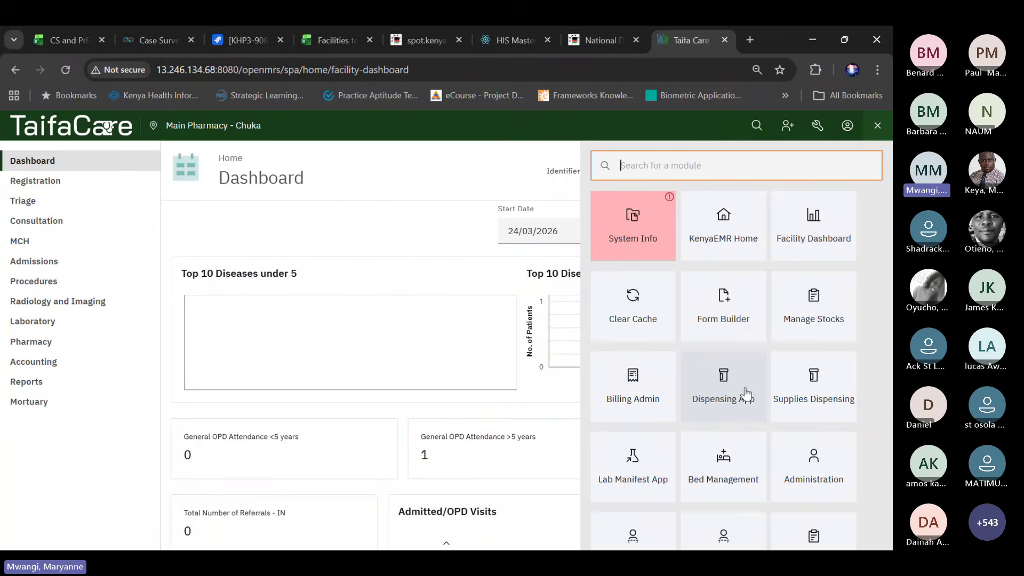
{"action": "left_click", "coordinate": [725, 388]}
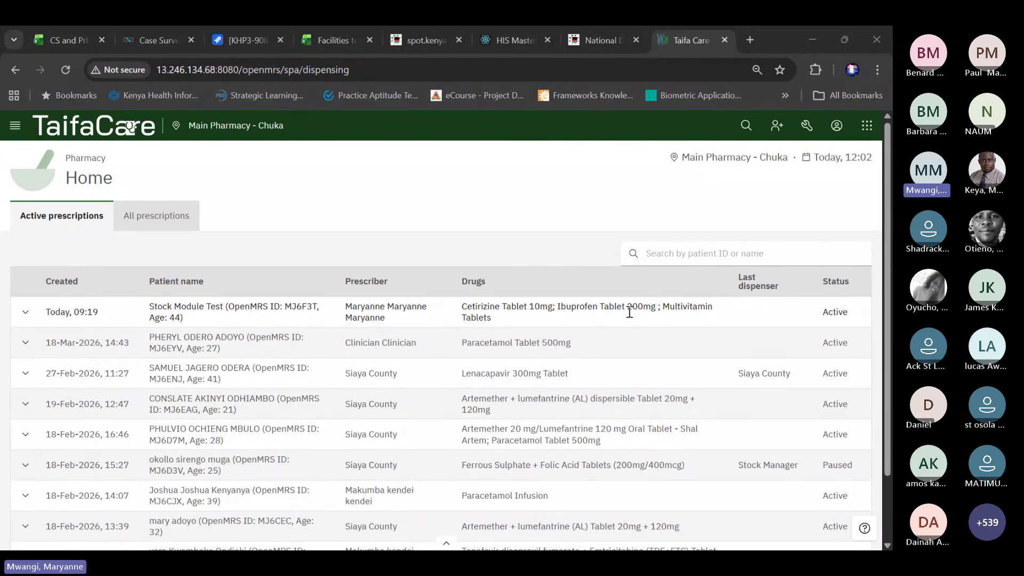
Expand the active prescription created today at 09:19 and examine its details, conditions and diagnoses, and history and comments
{"action": "left_click", "coordinate": [661, 251]}
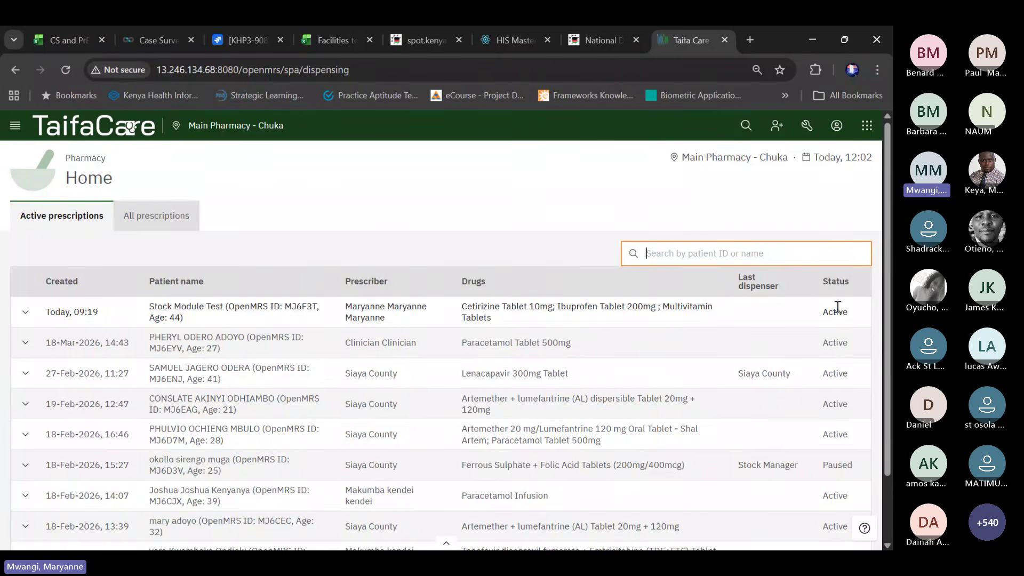
{"action": "left_click", "coordinate": [26, 314]}
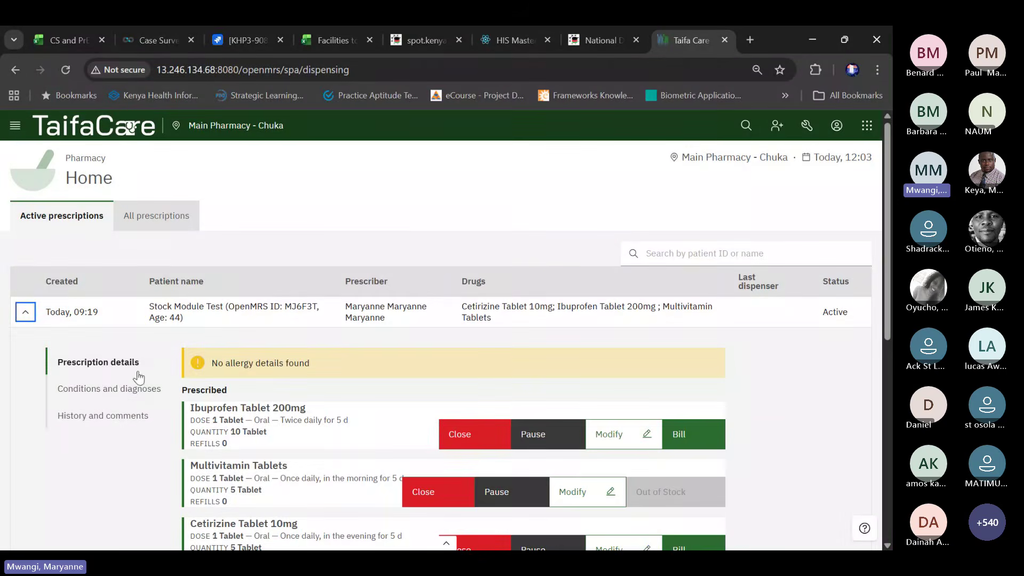
{"action": "scroll", "coordinate": [776, 397], "scroll_direction": "down", "scroll_amount": 1}
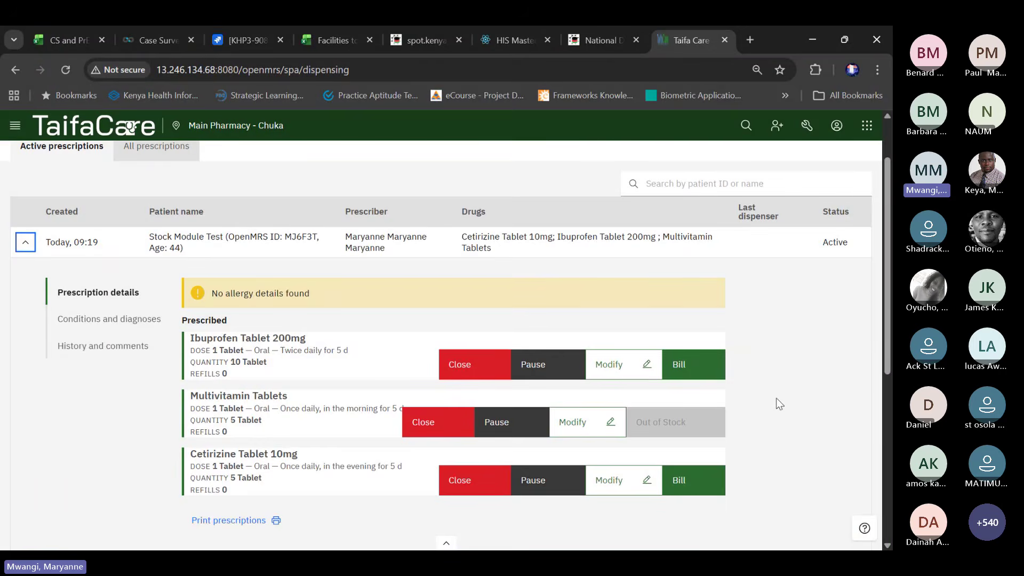
{"action": "left_click", "coordinate": [87, 322]}
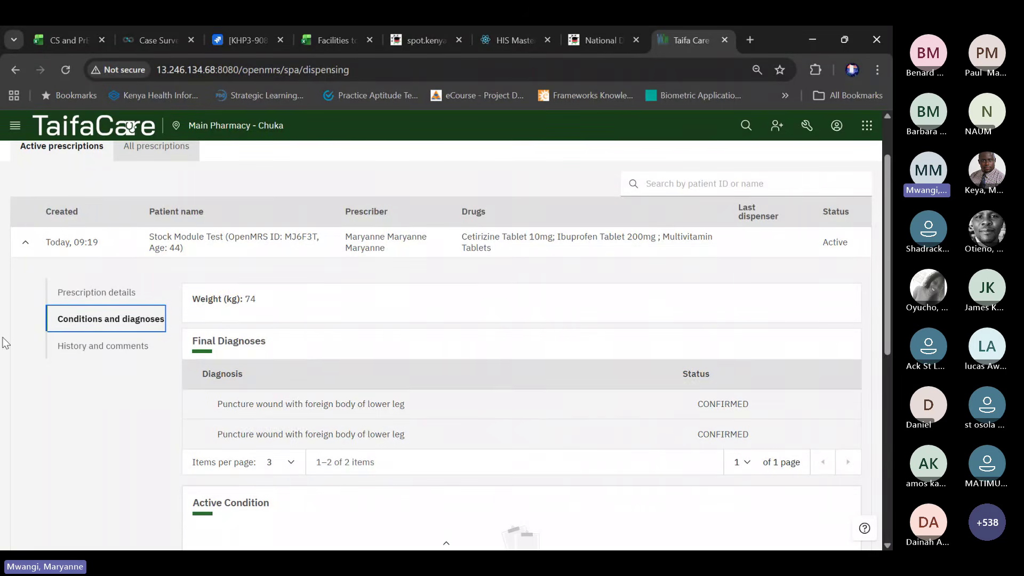
{"action": "left_click", "coordinate": [87, 351]}
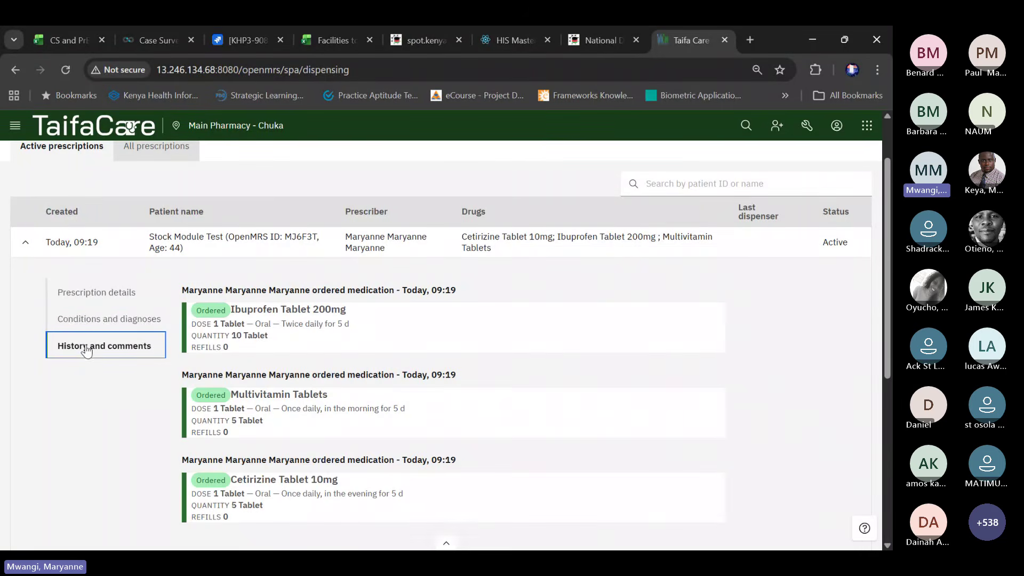
{"action": "left_click", "coordinate": [86, 293]}
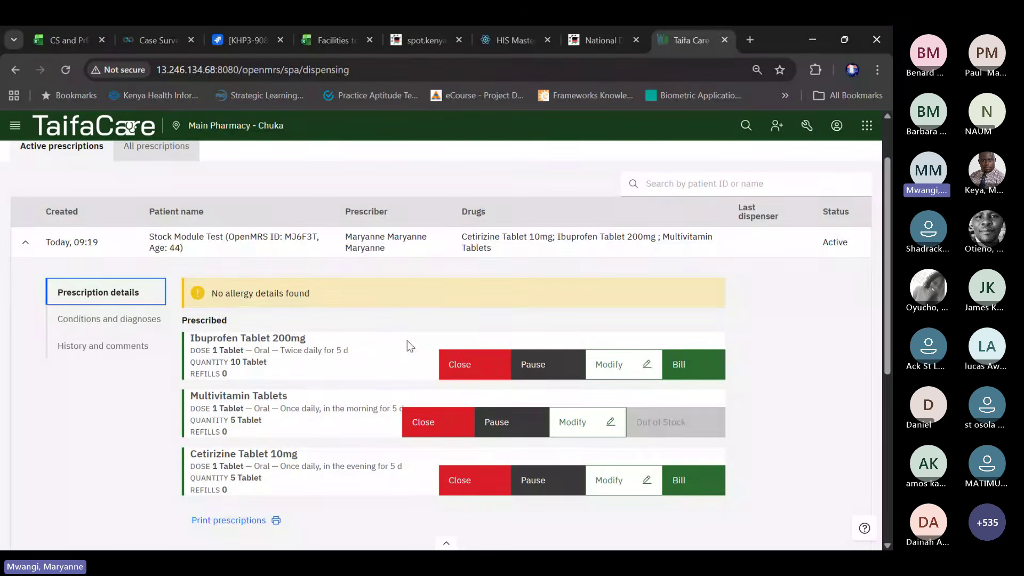
Examine the Ibuprofen Tablet 200mg bill form and the available reasons for pausing its prescription, without saving either form
{"action": "left_click", "coordinate": [678, 366]}
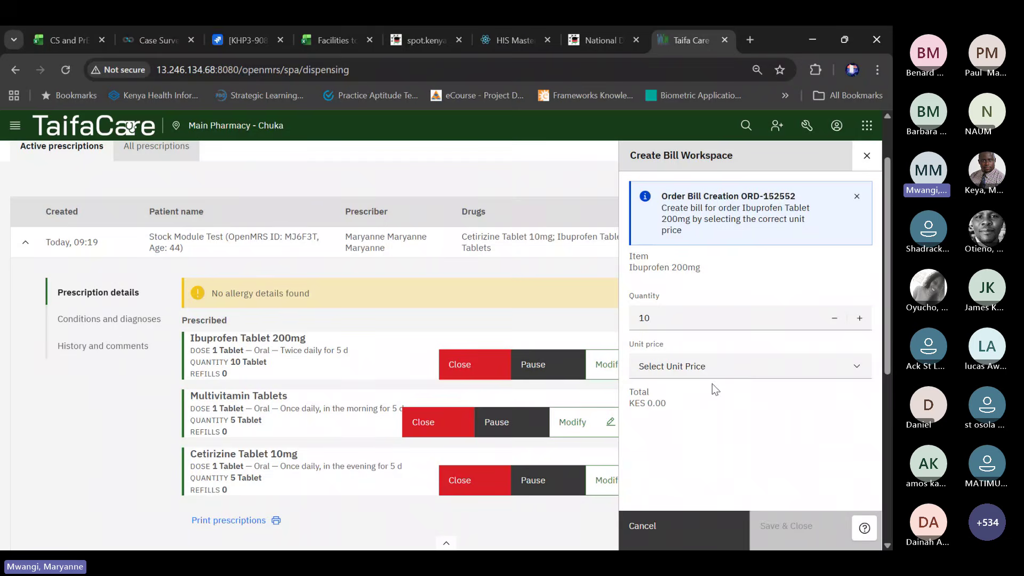
{"action": "left_click", "coordinate": [867, 155]}
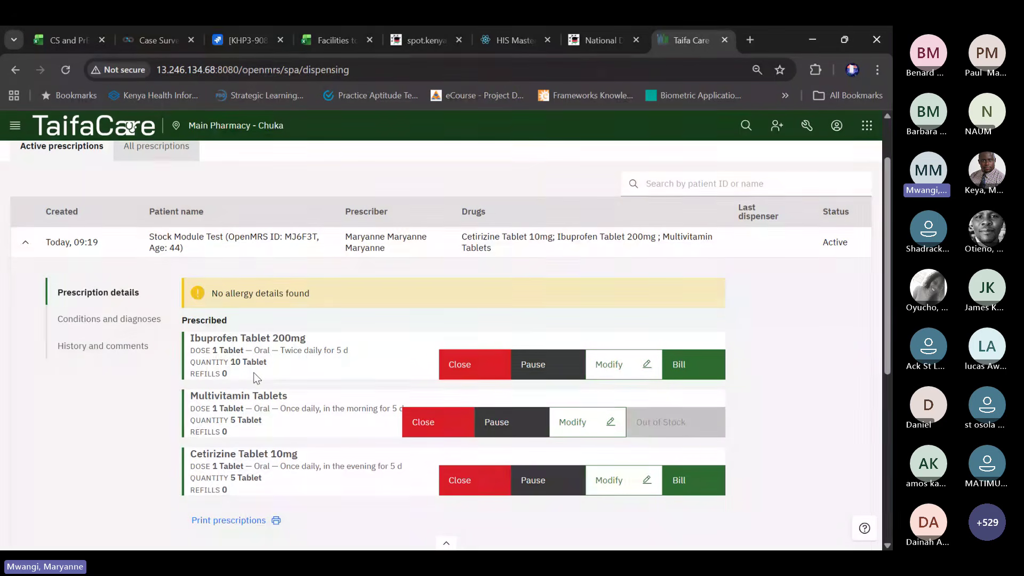
{"action": "left_click", "coordinate": [542, 369]}
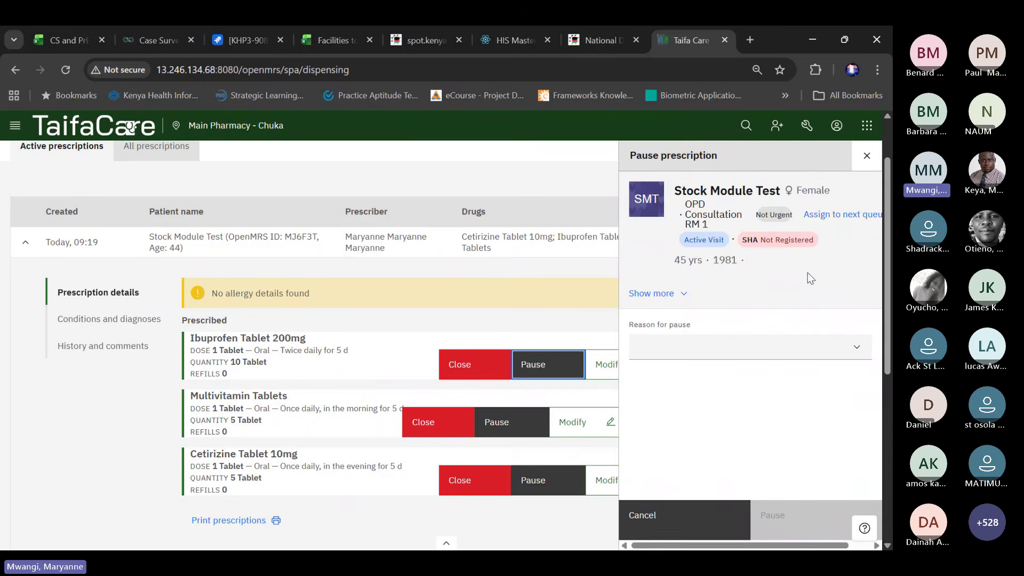
{"action": "left_click", "coordinate": [863, 355]}
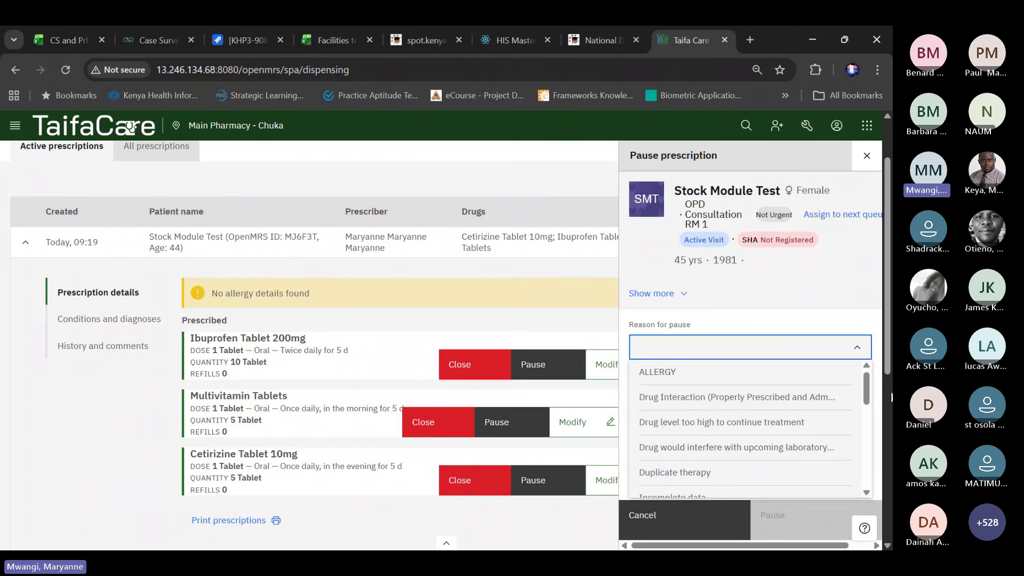
{"action": "scroll", "coordinate": [872, 394], "scroll_direction": "down", "scroll_amount": 2}
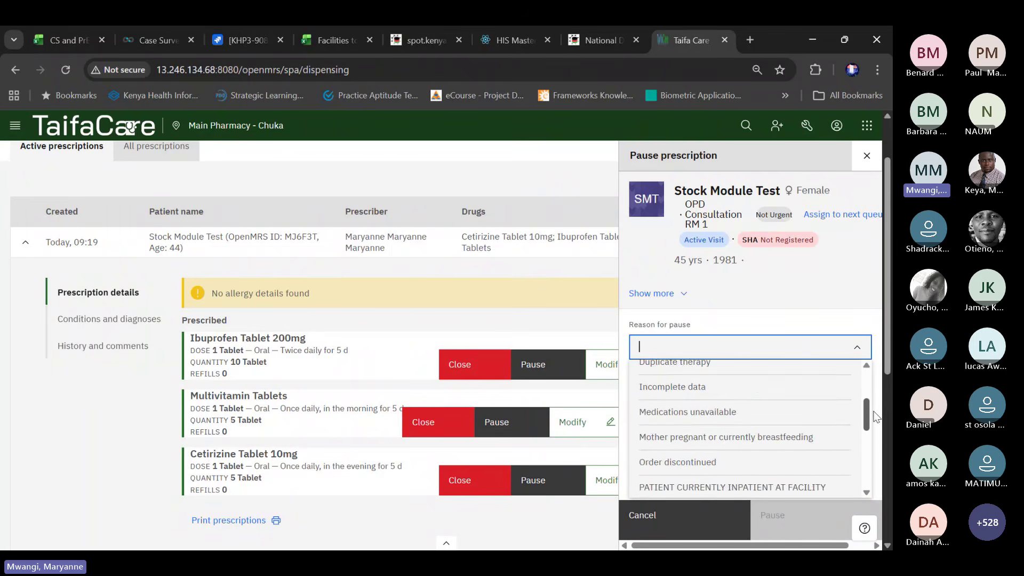
{"action": "left_click_drag", "start_coordinate": [875, 413], "coordinate": [882, 472]}
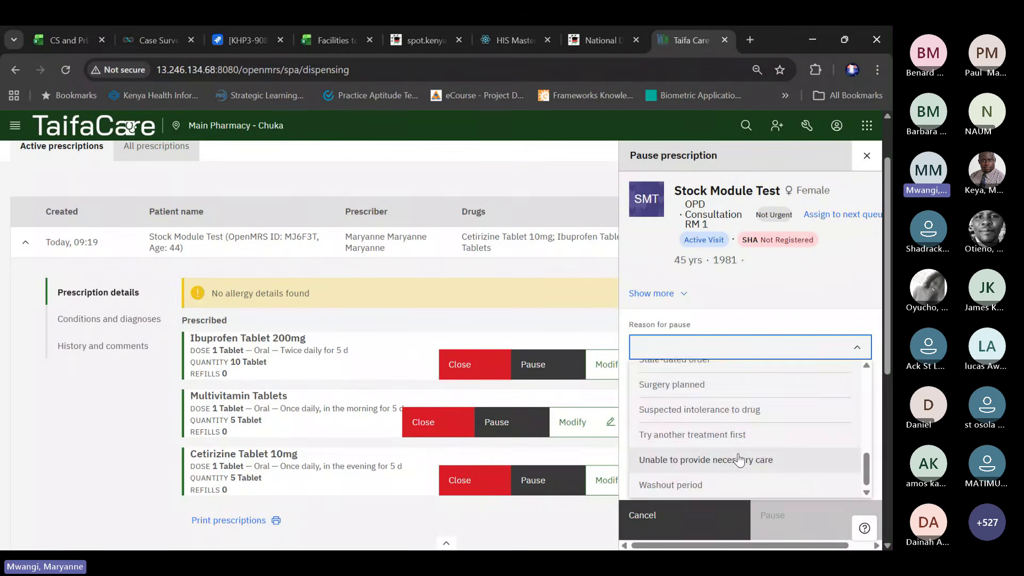
{"action": "scroll", "coordinate": [739, 457], "scroll_direction": "up", "scroll_amount": 3}
{"action": "scroll", "coordinate": [738, 457], "scroll_direction": "up", "scroll_amount": 3}
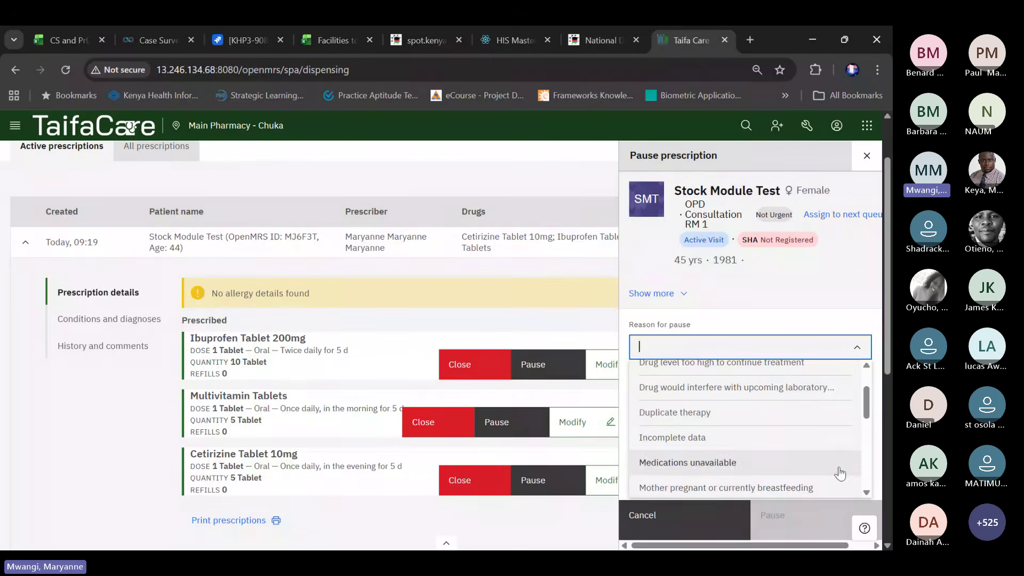
{"action": "left_click", "coordinate": [695, 528]}
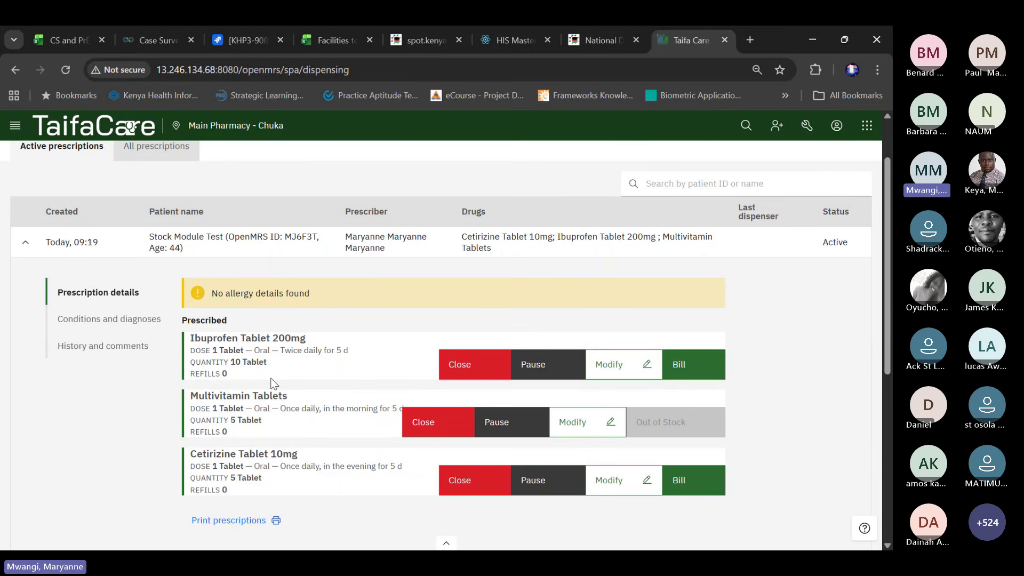
Bill Ibuprofen Tablet 200mg with the unit price CASH - KES 1.00 and save the bill
{"action": "left_click", "coordinate": [696, 367]}
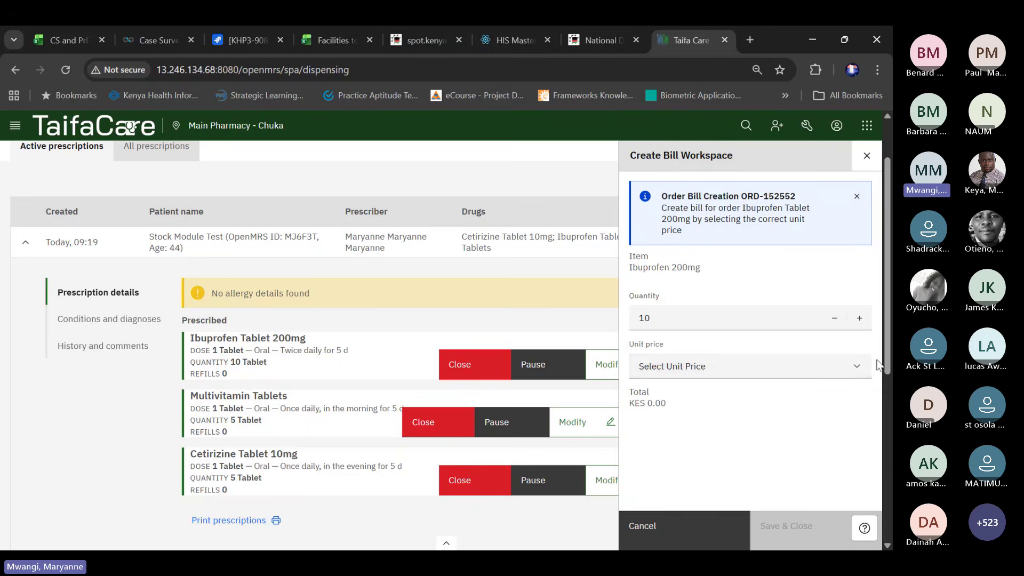
{"action": "left_click", "coordinate": [861, 366]}
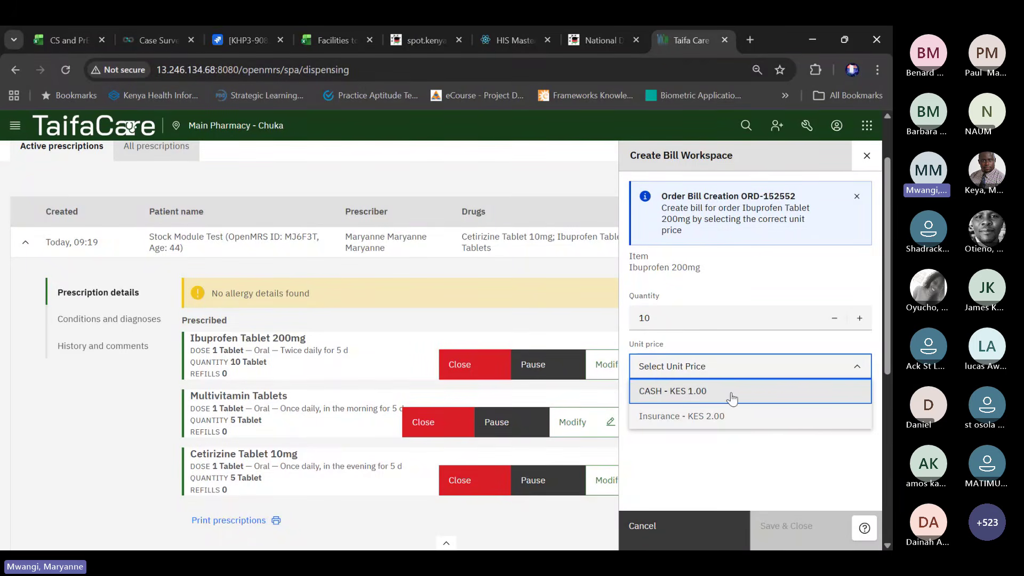
{"action": "left_click", "coordinate": [691, 397]}
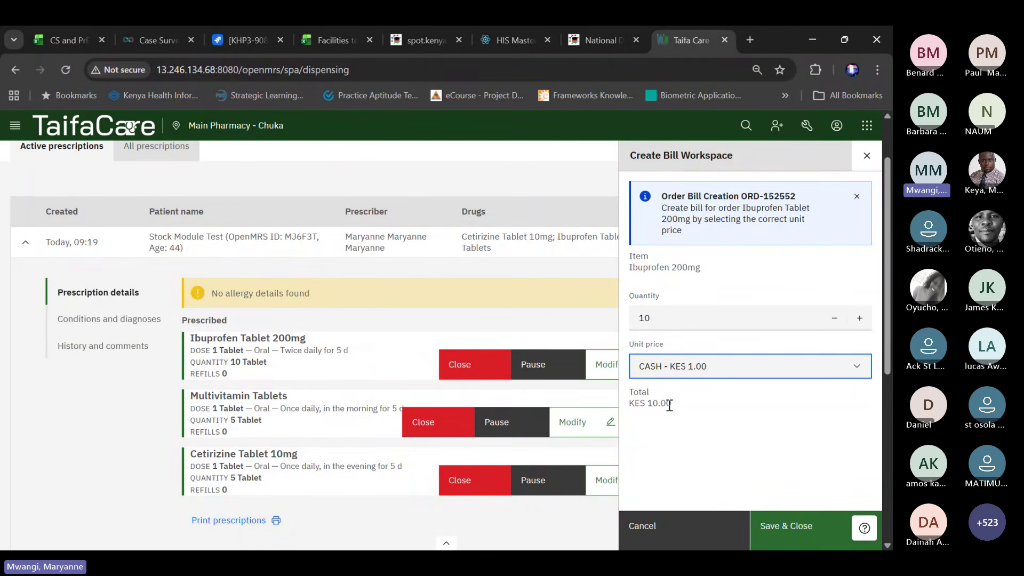
{"action": "left_click", "coordinate": [800, 531]}
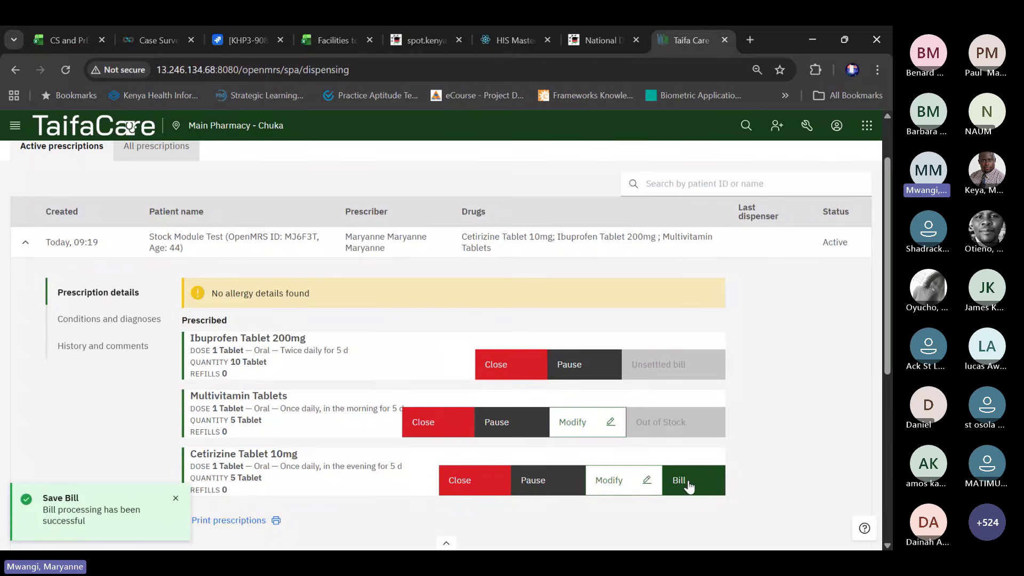
Bill Cetirizine Tablet 10mg with the unit price MPESA - KES 5.00 and save the bill
{"action": "left_click", "coordinate": [689, 483]}
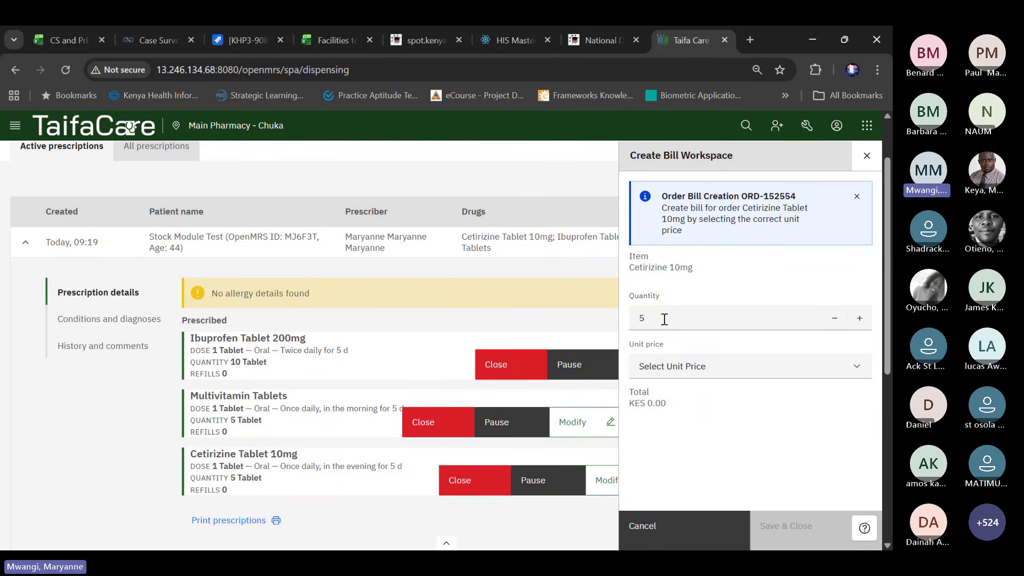
{"action": "left_click", "coordinate": [720, 368]}
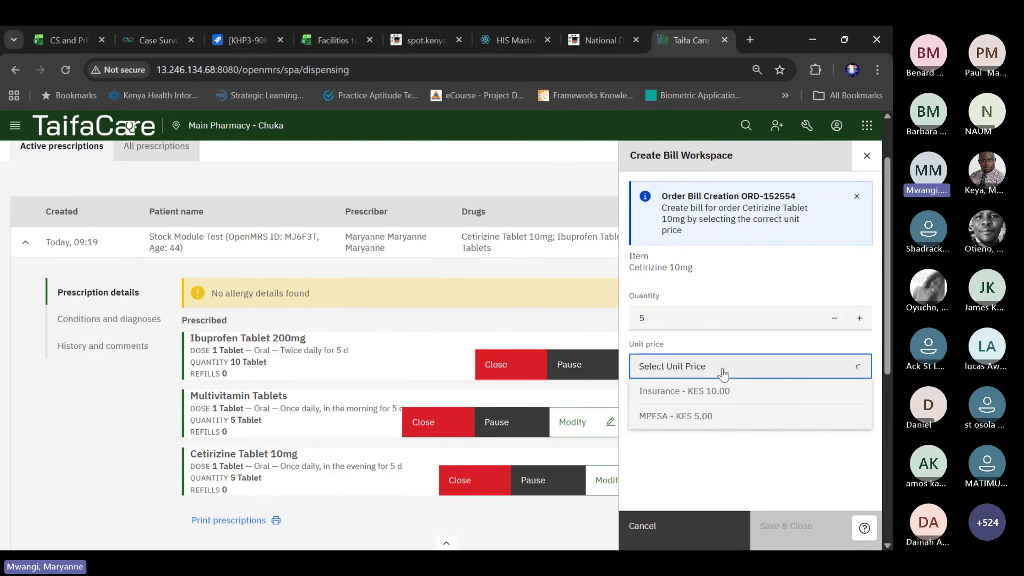
{"action": "left_click", "coordinate": [680, 421]}
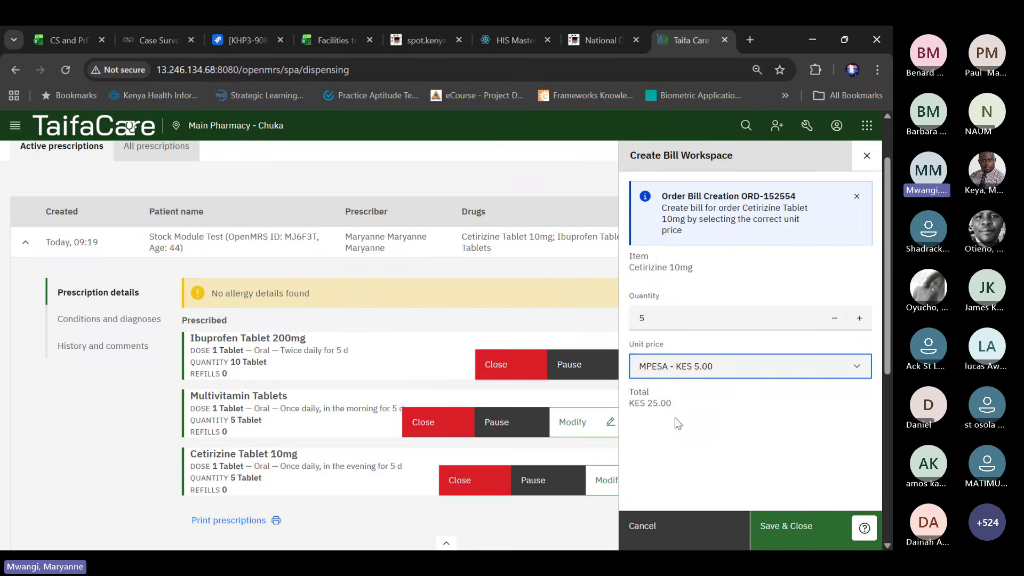
{"action": "left_click", "coordinate": [807, 532]}
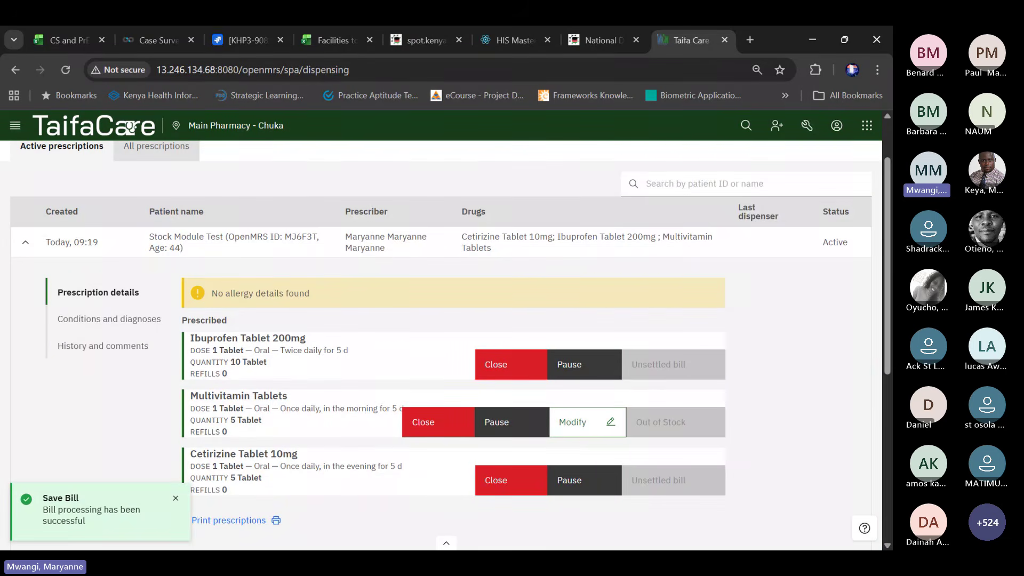
{"action": "left_click", "coordinate": [175, 497]}
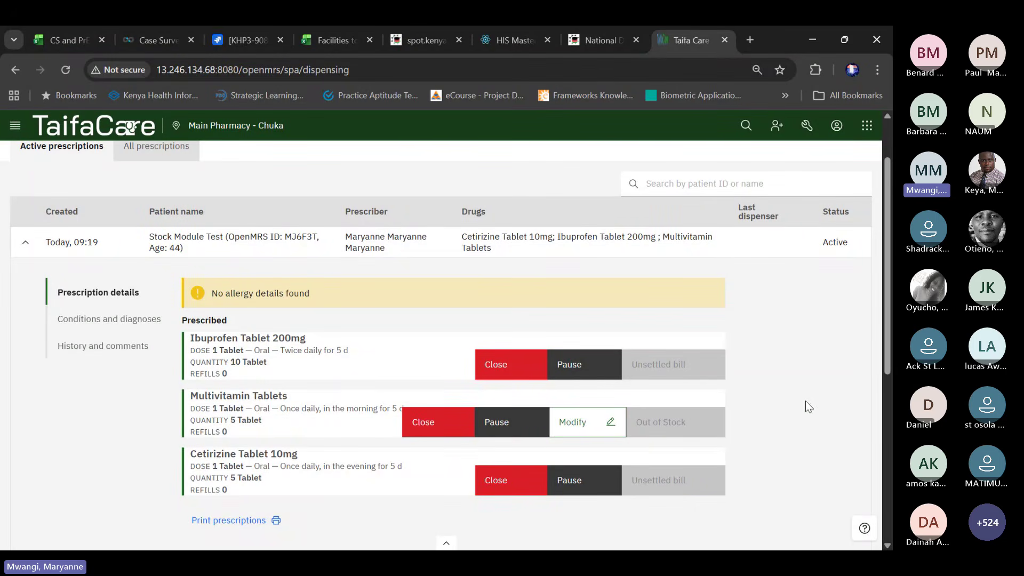
Preview the prescription printout with only Multivitamin Tablets selected, and leave it without printing
{"action": "left_click", "coordinate": [586, 415]}
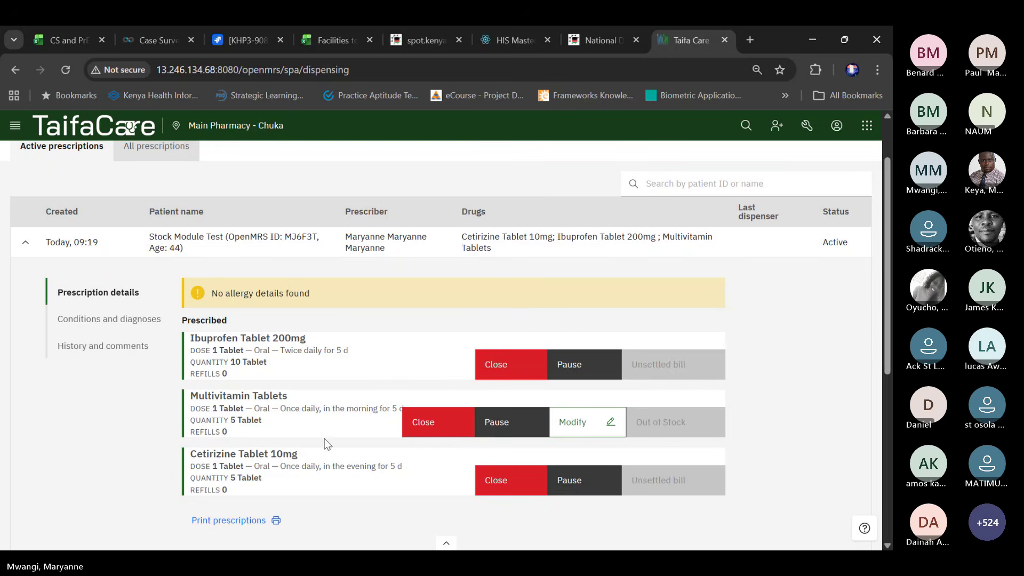
{"action": "scroll", "coordinate": [325, 439], "scroll_direction": "down", "scroll_amount": 1}
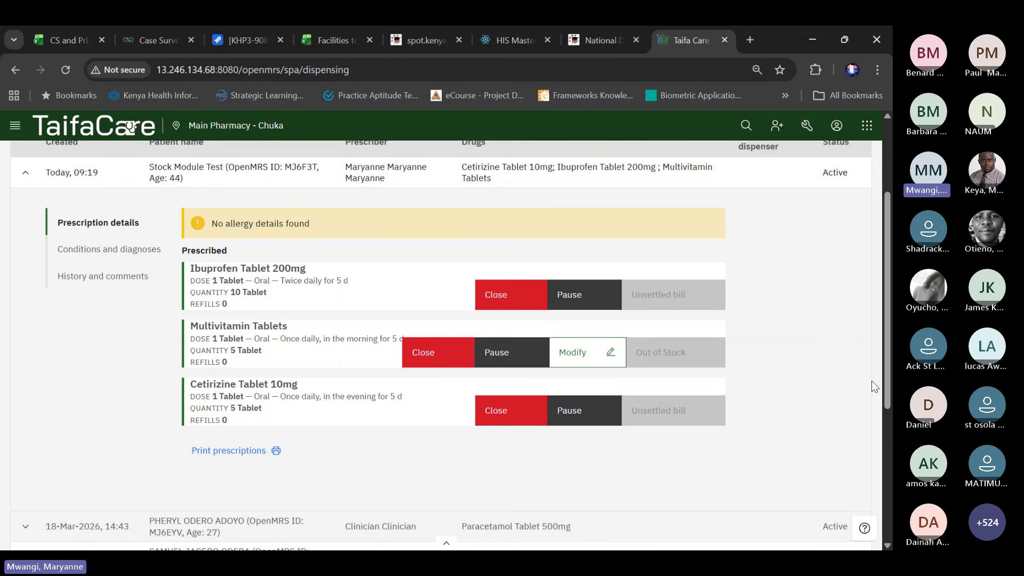
{"action": "left_click", "coordinate": [239, 456]}
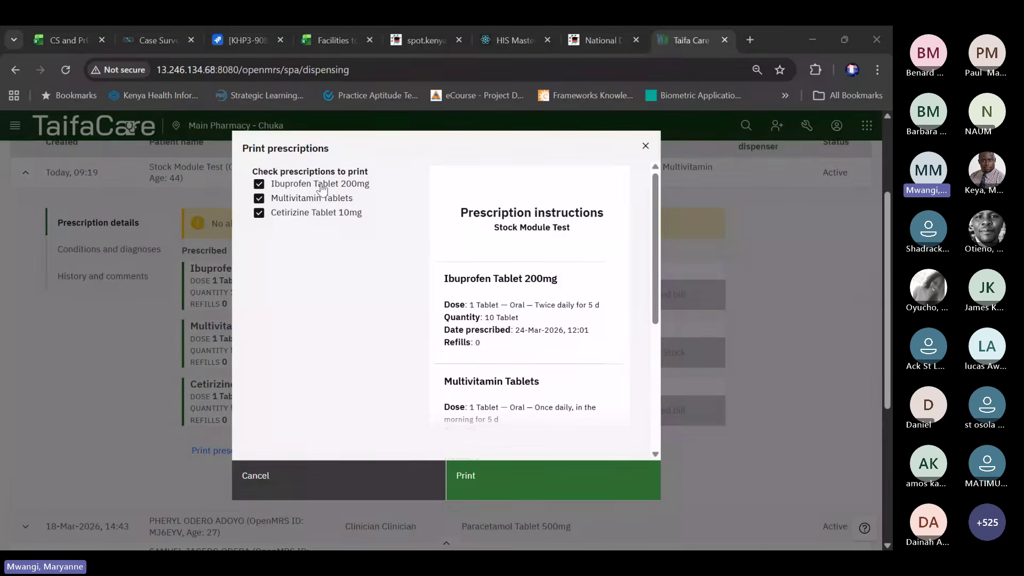
{"action": "left_click", "coordinate": [259, 184]}
{"action": "left_click", "coordinate": [258, 213]}
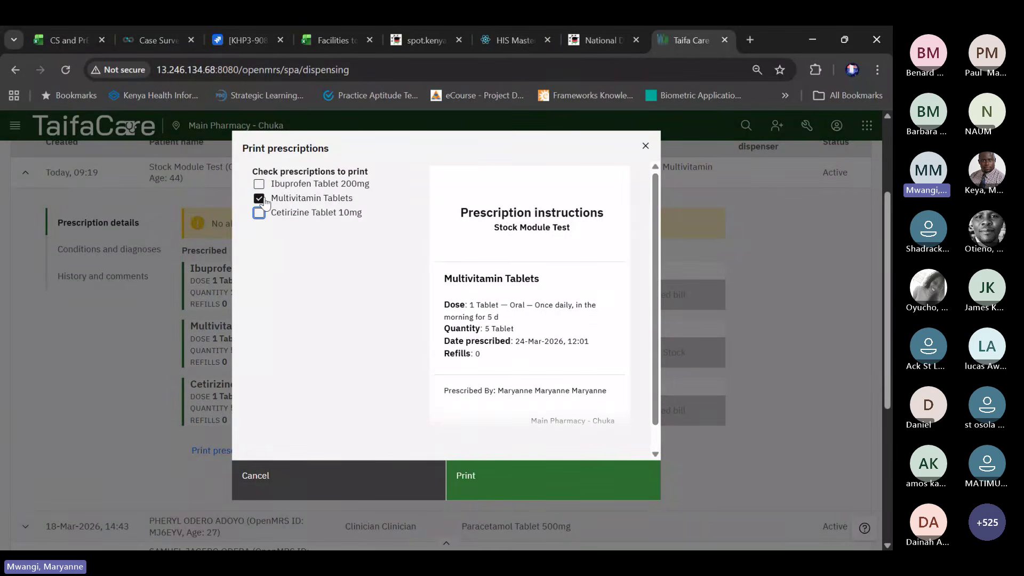
{"action": "left_click", "coordinate": [260, 199]}
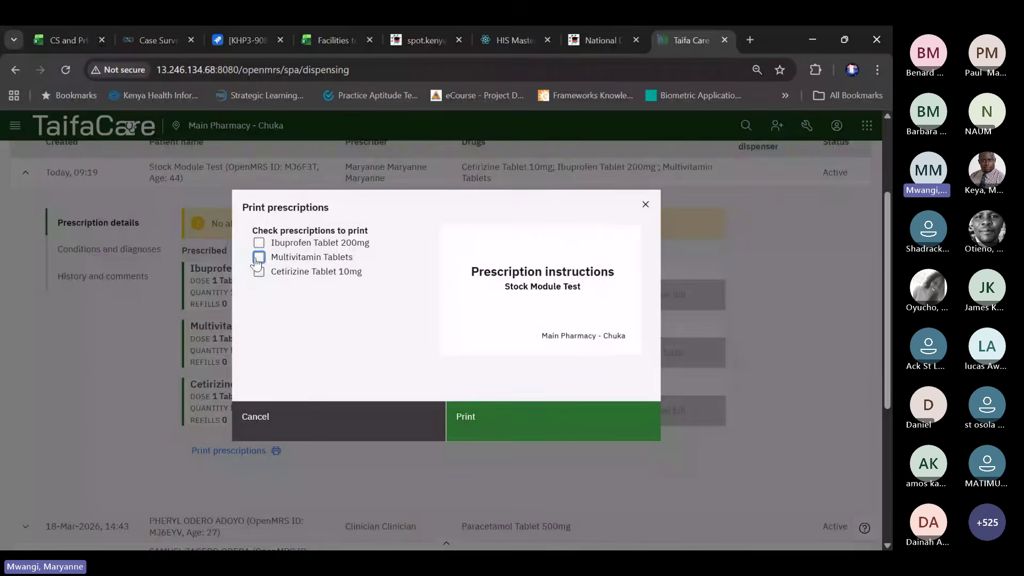
{"action": "left_click", "coordinate": [259, 258]}
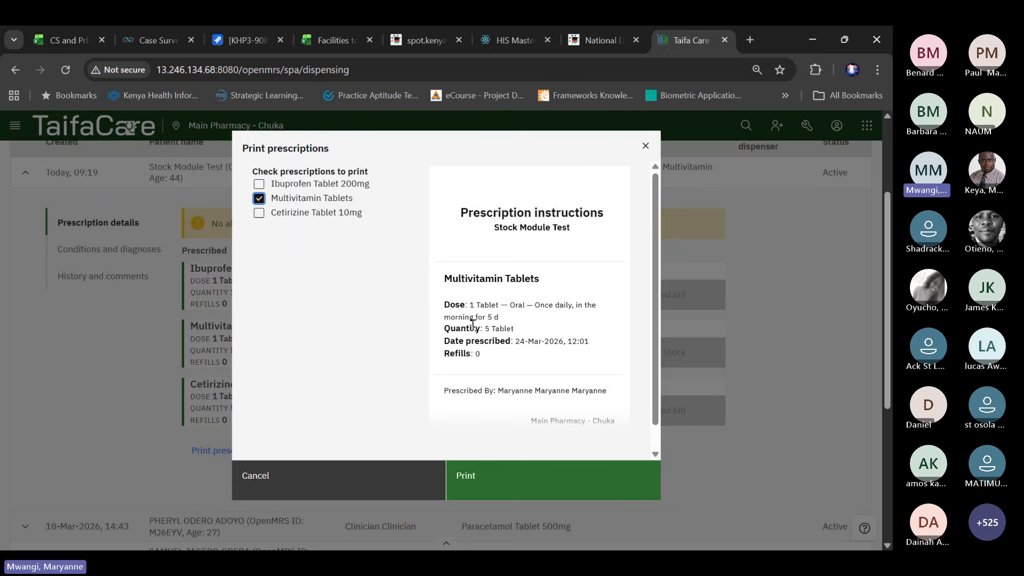
{"action": "left_click", "coordinate": [509, 489]}
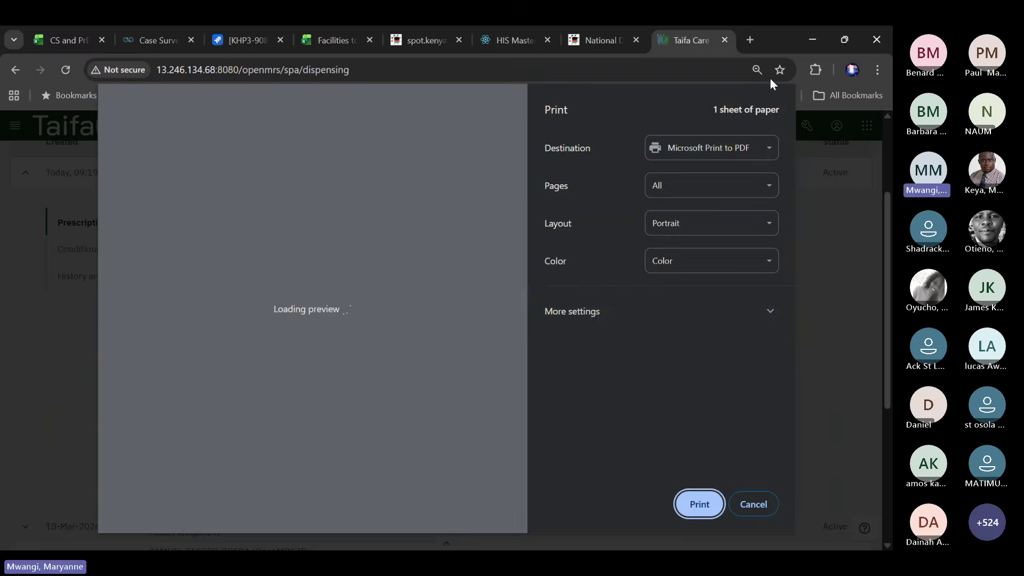
{"action": "left_click", "coordinate": [762, 508]}
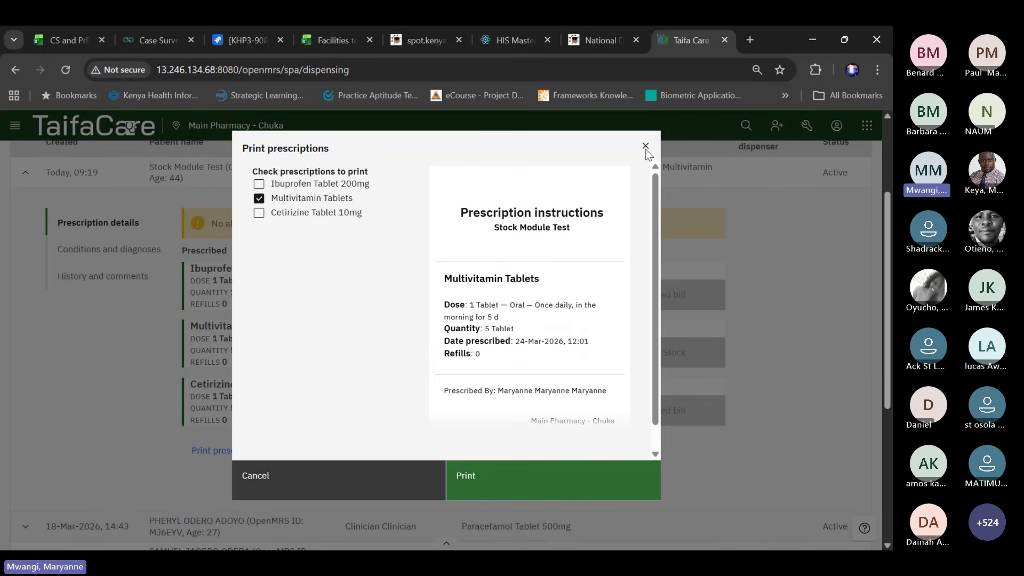
{"action": "left_click", "coordinate": [327, 488]}
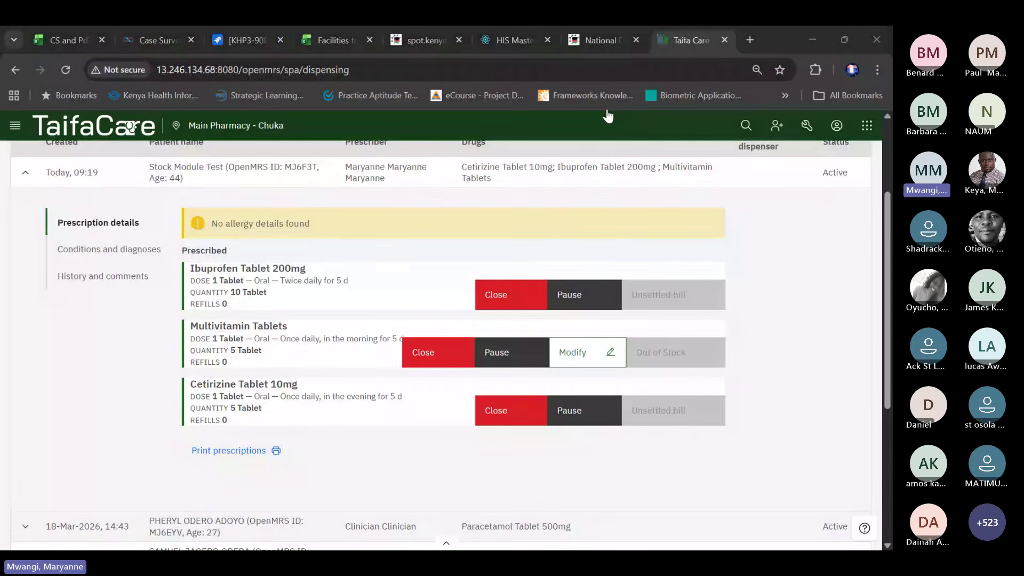
Reload the dispensing page, expand the prescription created today at 09:19 and check the bill status of each drug
{"action": "left_click", "coordinate": [69, 70]}
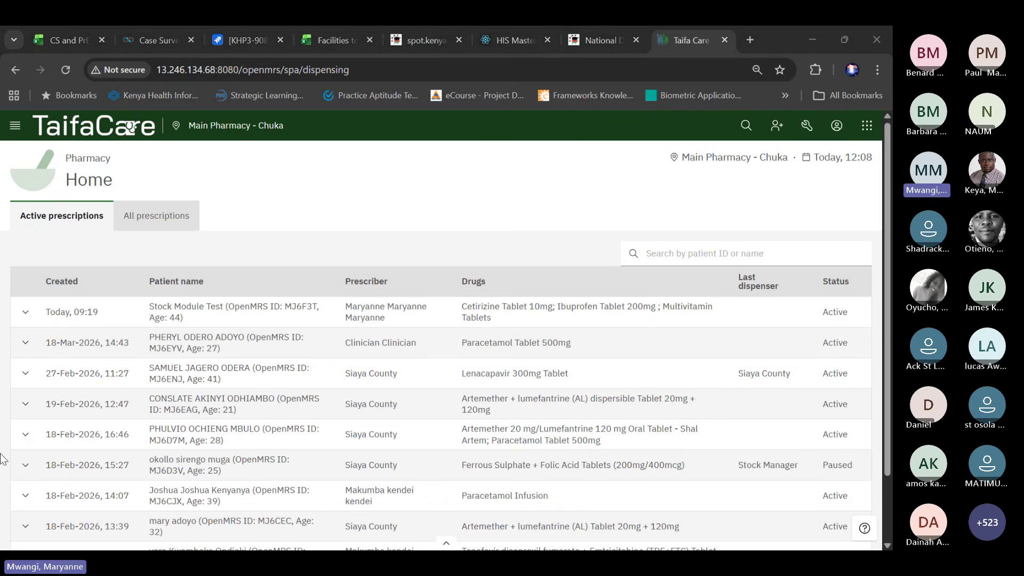
{"action": "left_click", "coordinate": [26, 313]}
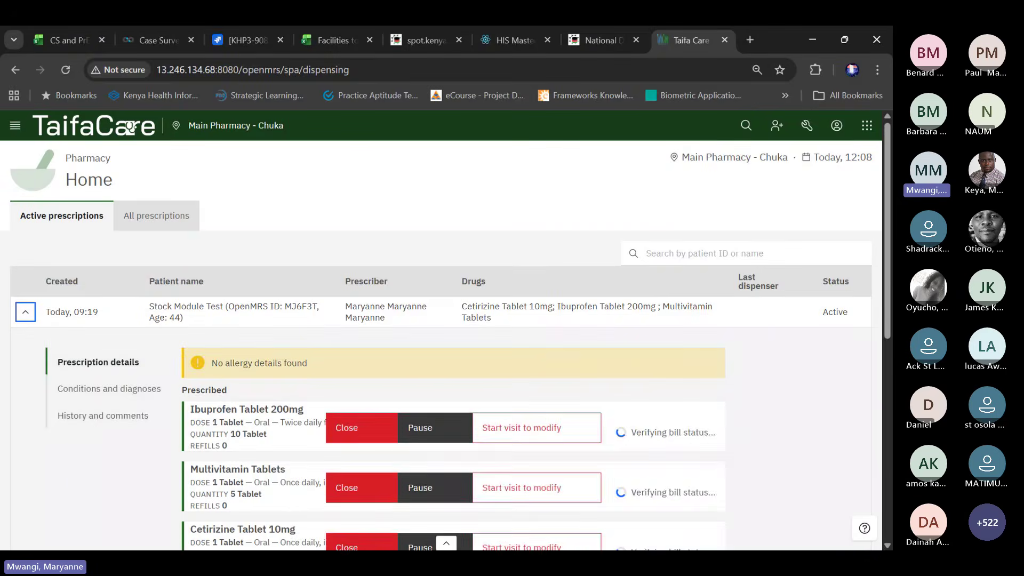
{"action": "scroll", "coordinate": [796, 424], "scroll_direction": "down", "scroll_amount": 3}
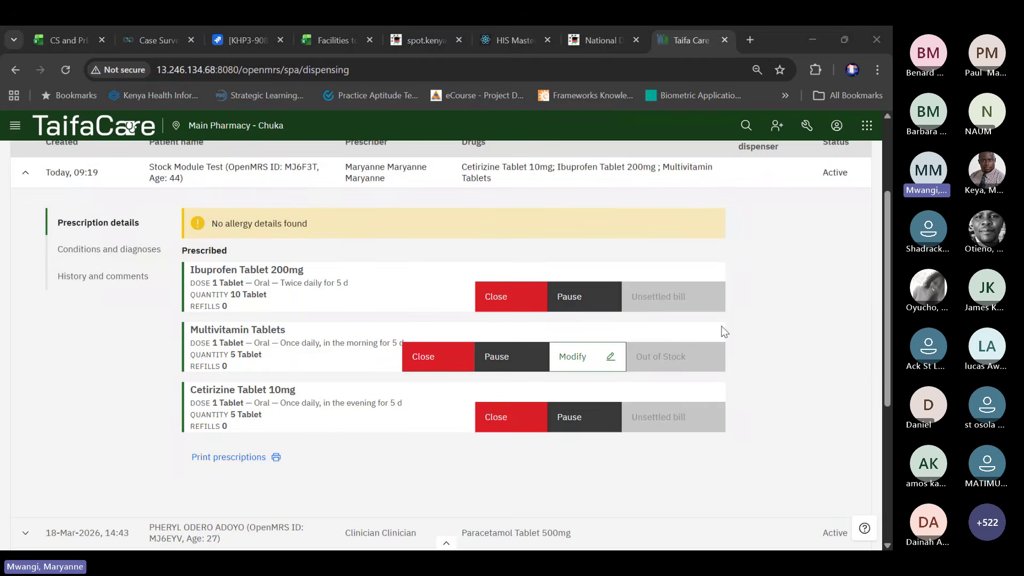
{"action": "scroll", "coordinate": [722, 342], "scroll_direction": "up", "scroll_amount": 3}
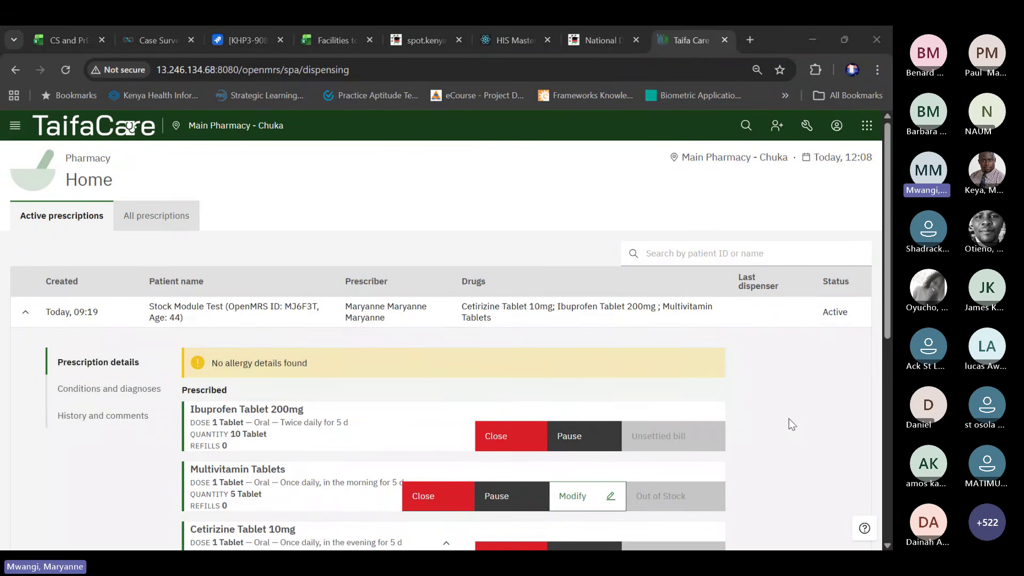
{"action": "scroll", "coordinate": [786, 408], "scroll_direction": "down", "scroll_amount": 3}
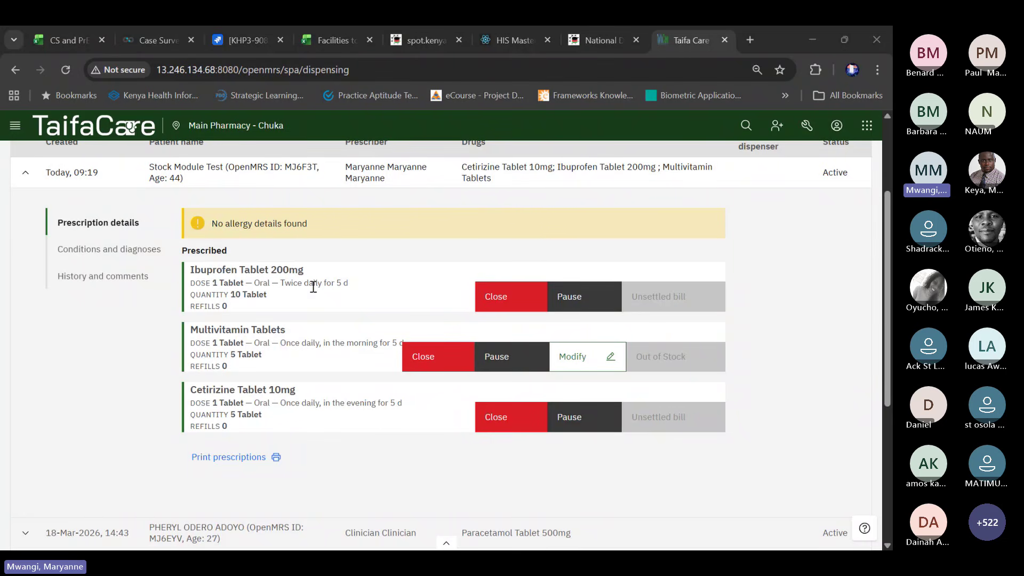
{"action": "scroll", "coordinate": [255, 383], "scroll_direction": "up", "scroll_amount": 1}
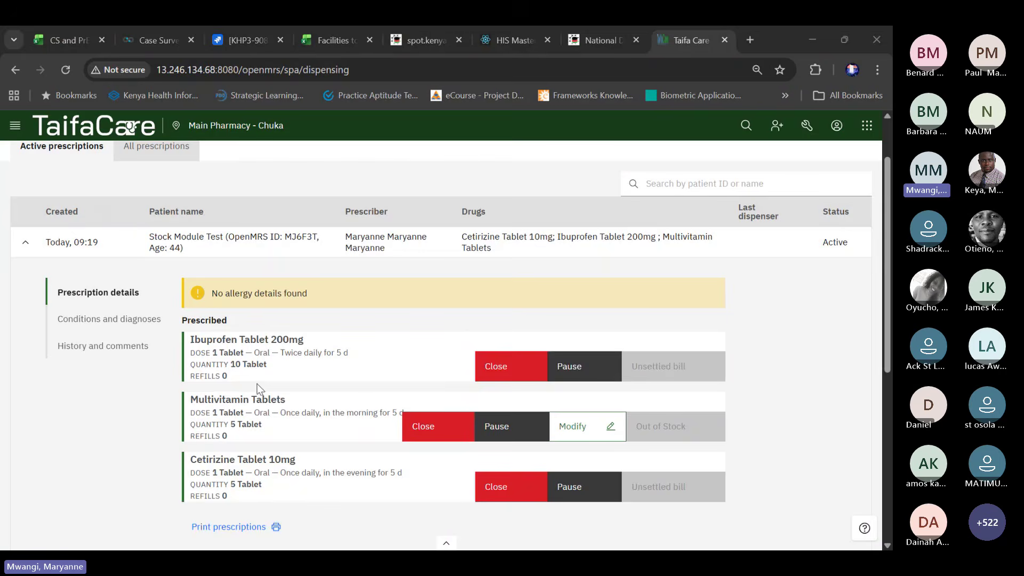
Return to the facility dashboard and open today's pending bill for Ibuprofen 200mg and Cetirizine 10mg in Accounting
{"action": "left_click", "coordinate": [58, 128]}
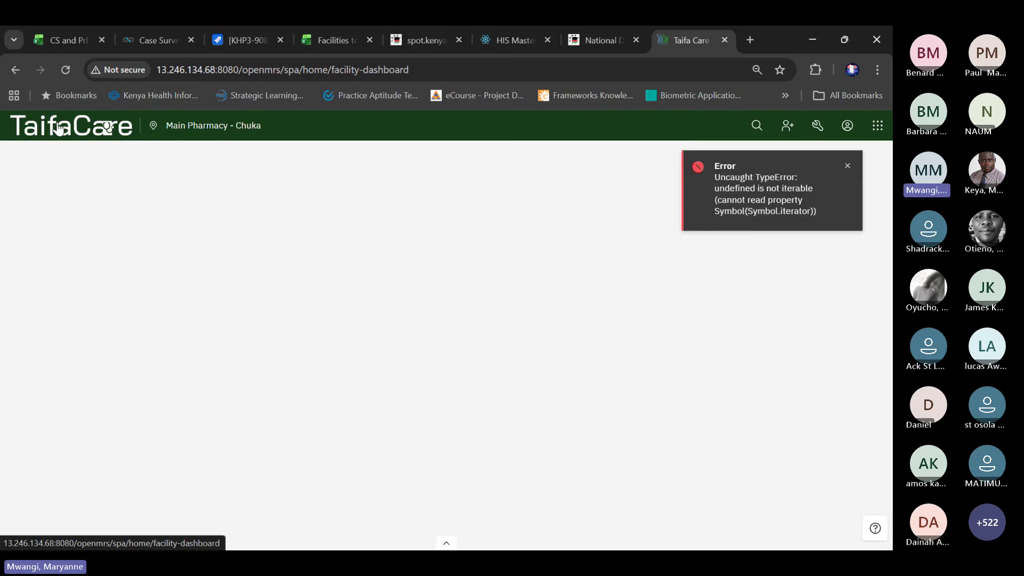
{"action": "left_click", "coordinate": [848, 167]}
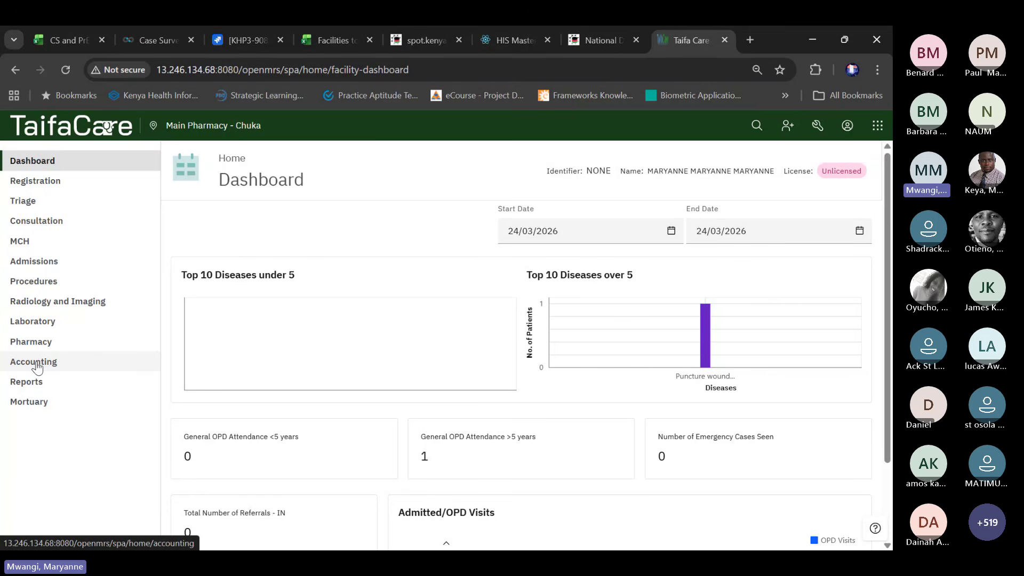
{"action": "left_click", "coordinate": [36, 367]}
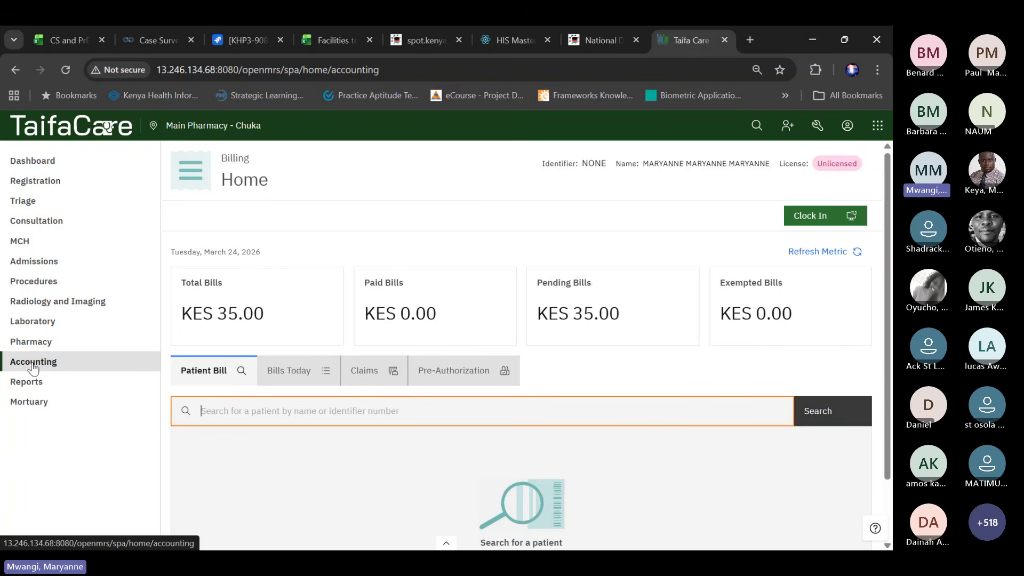
{"action": "left_click", "coordinate": [295, 381]}
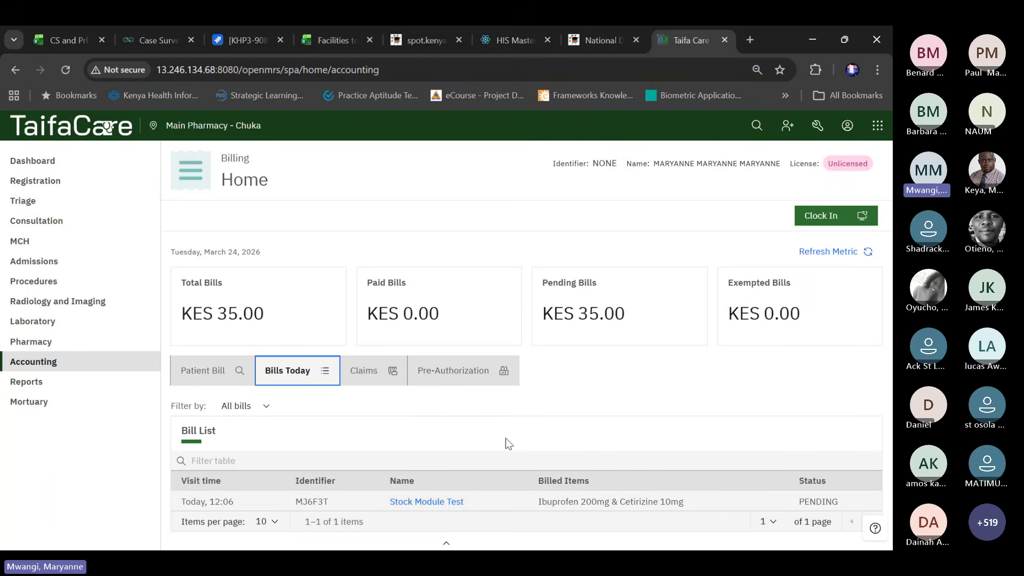
{"action": "left_click", "coordinate": [418, 504]}
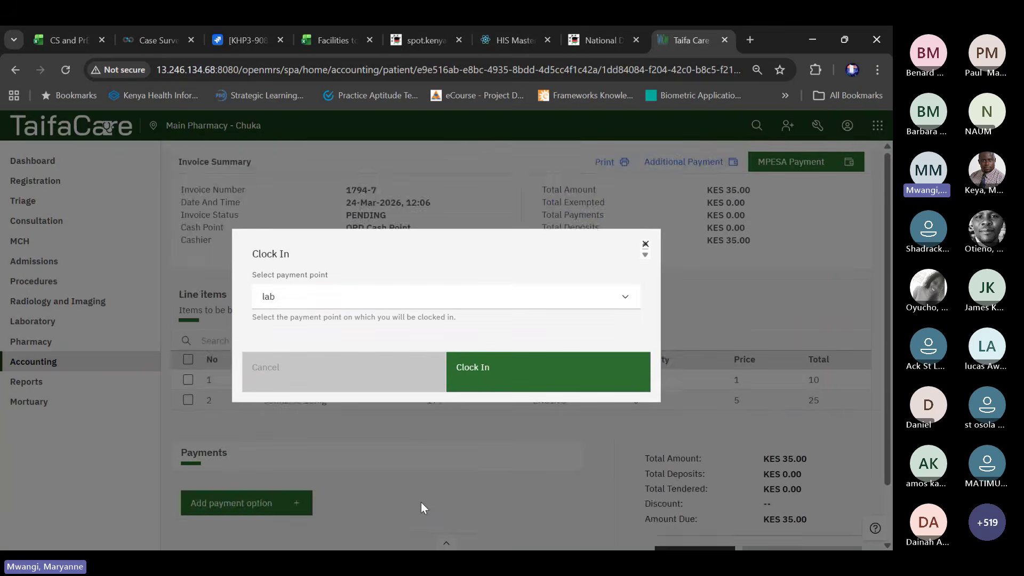
Clock in at the pharmacy dispensing payment point
{"action": "left_click", "coordinate": [628, 301]}
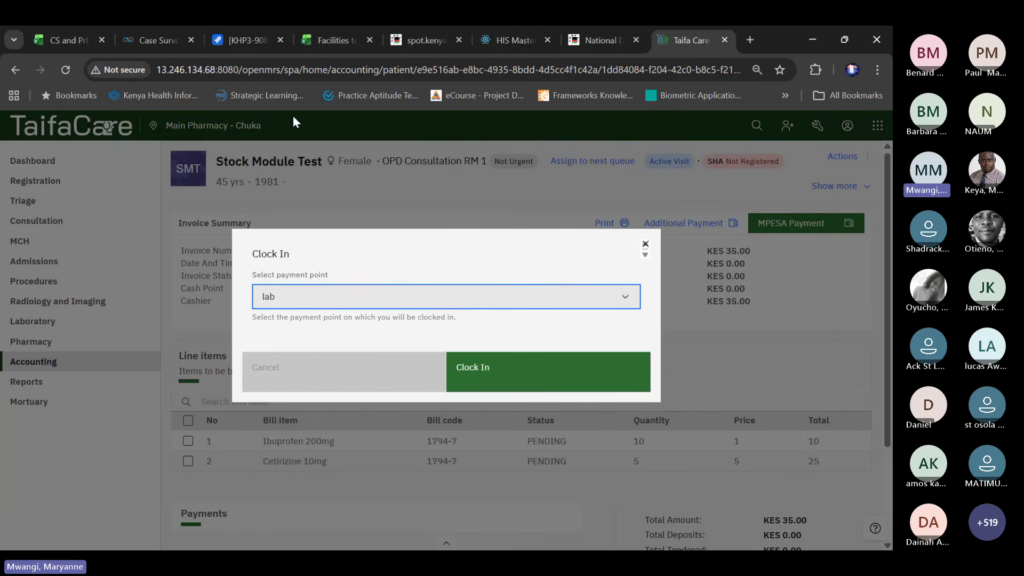
{"action": "left_click", "coordinate": [323, 251]}
{"action": "left_click", "coordinate": [519, 368]}
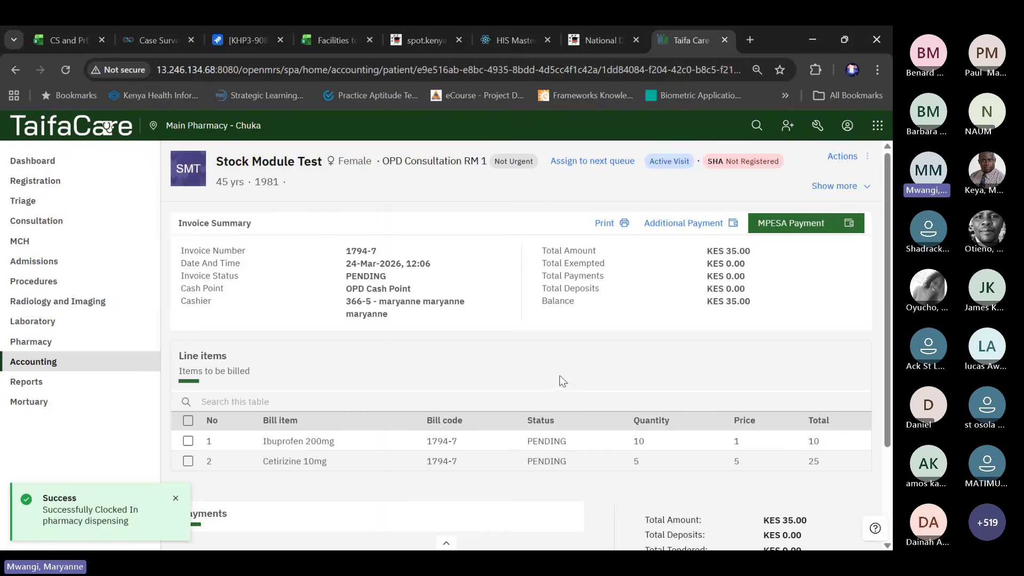
{"action": "left_click", "coordinate": [176, 498]}
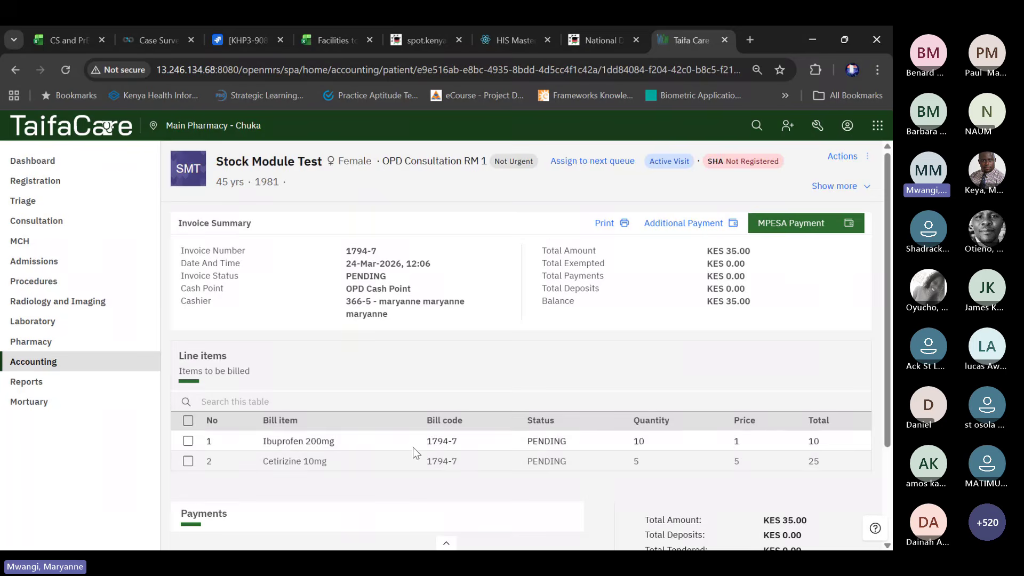
Select both pending line items, Ibuprofen 200mg and Cetirizine 10mg, for payment on the invoice
{"action": "scroll", "coordinate": [890, 219], "scroll_direction": "down", "scroll_amount": 1}
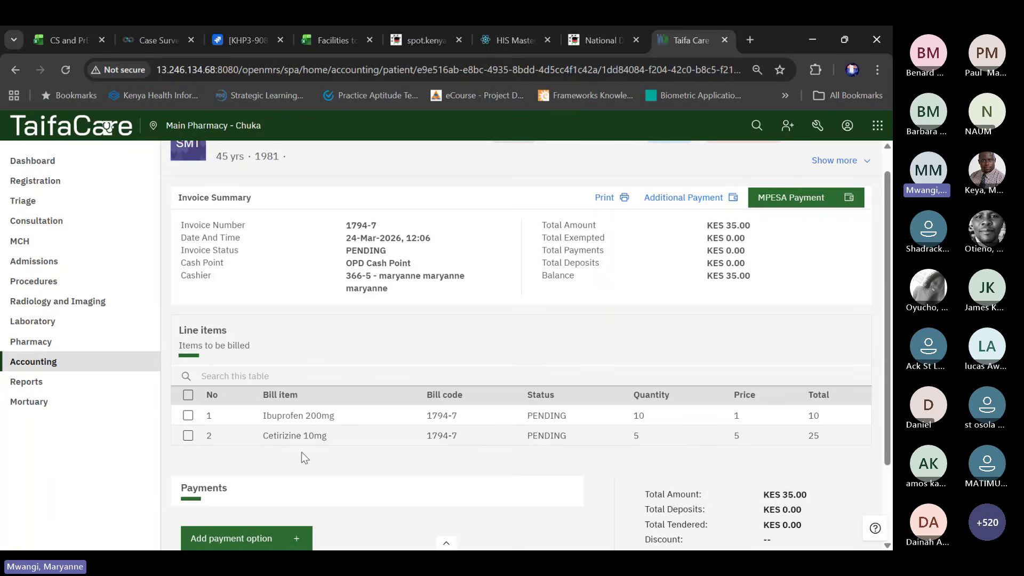
{"action": "left_click", "coordinate": [188, 415]}
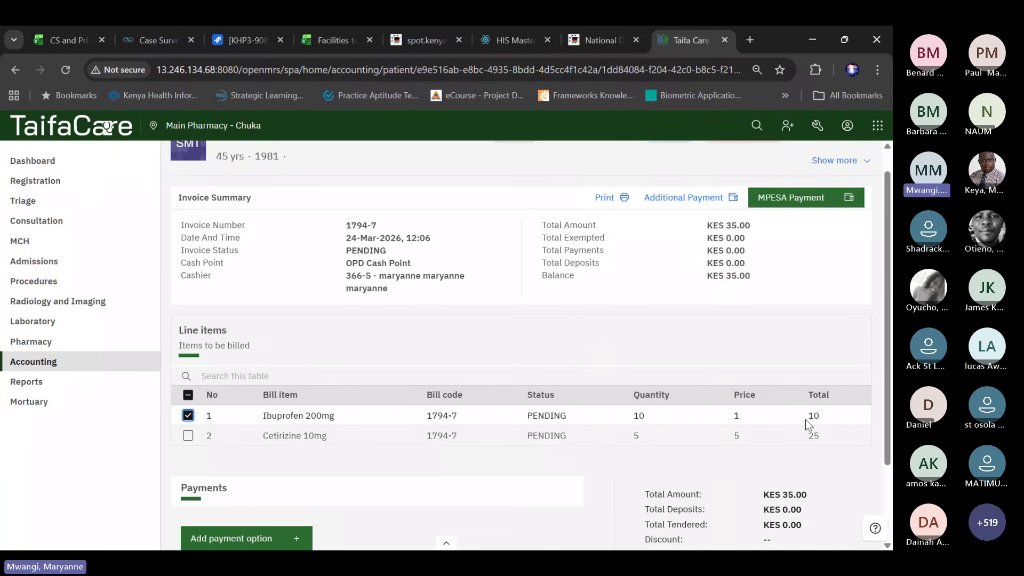
{"action": "left_click", "coordinate": [188, 437]}
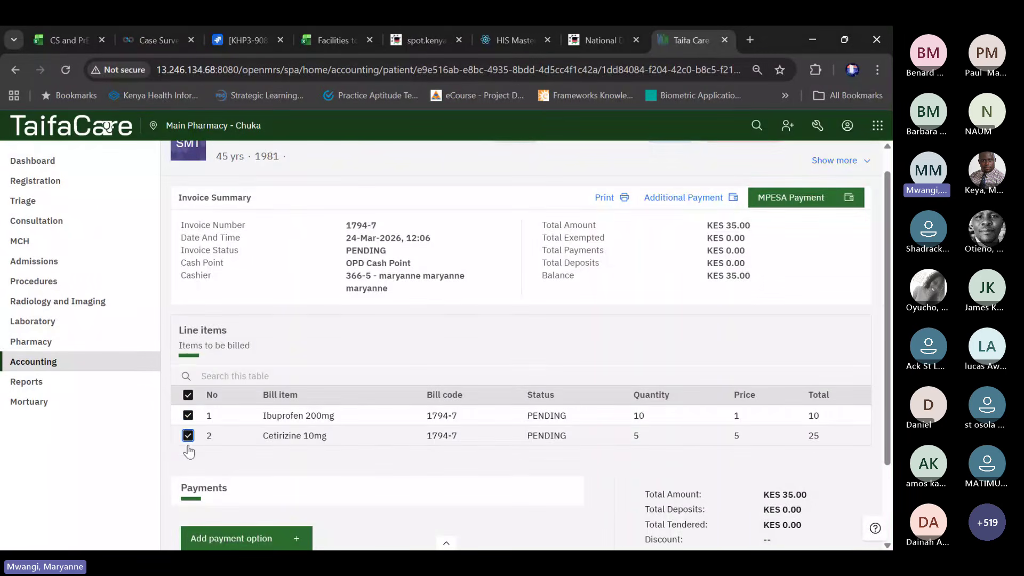
Add an MPESA payment of 35 for the selected line items and process it
{"action": "scroll", "coordinate": [693, 437], "scroll_direction": "down", "scroll_amount": 2}
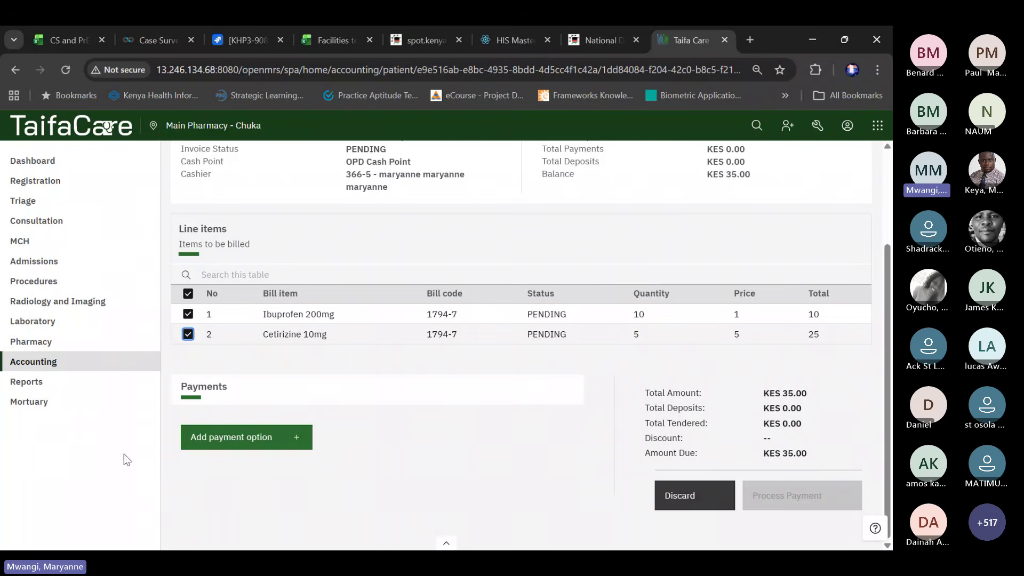
{"action": "left_click", "coordinate": [292, 436]}
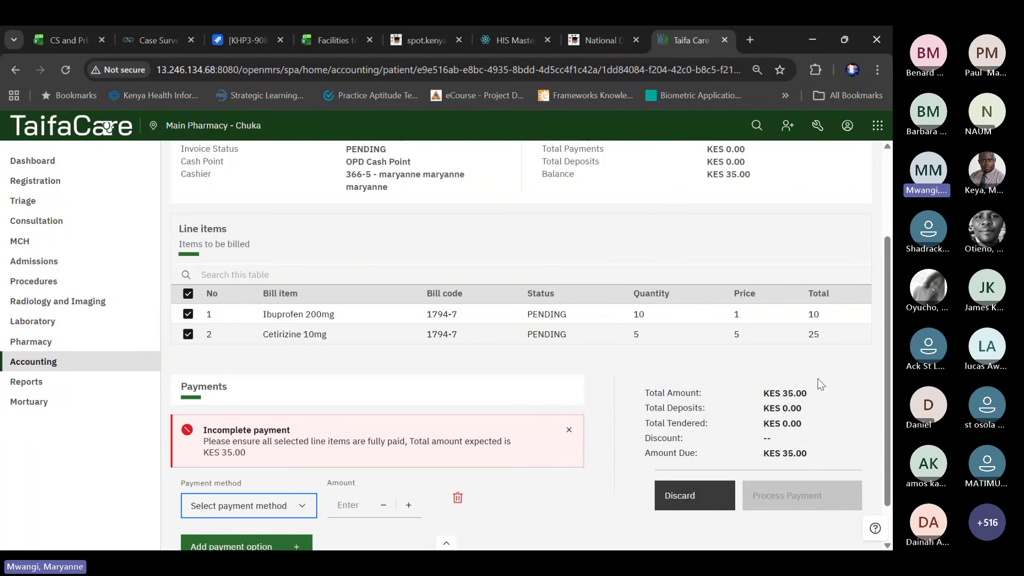
{"action": "left_click", "coordinate": [302, 505]}
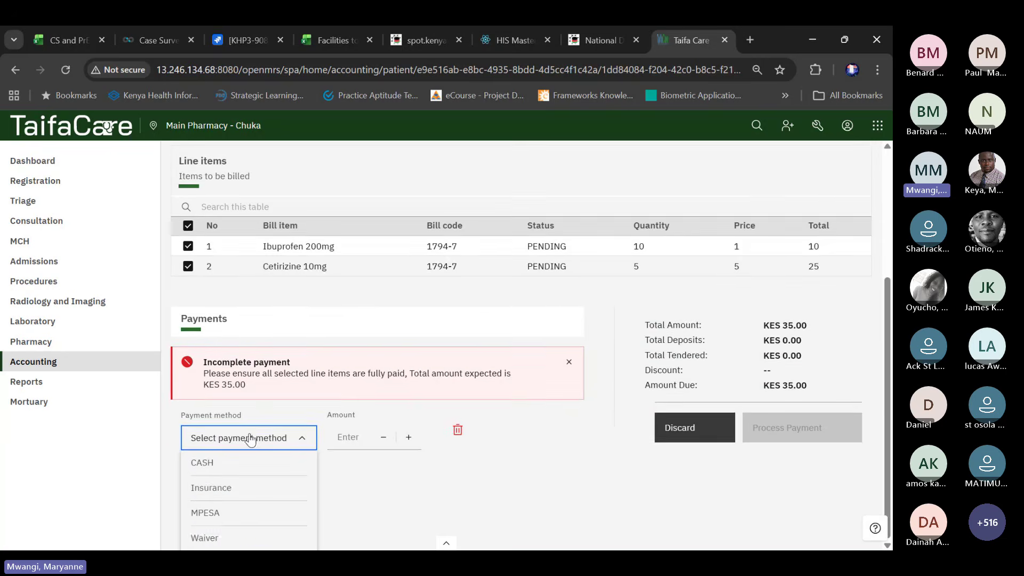
{"action": "left_click", "coordinate": [224, 512]}
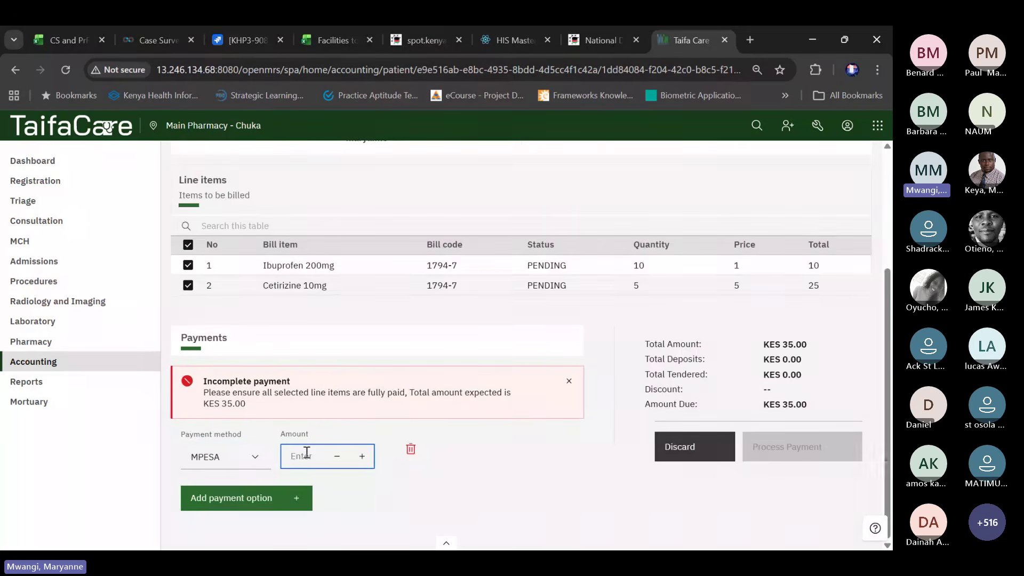
{"action": "type", "text": "35"}
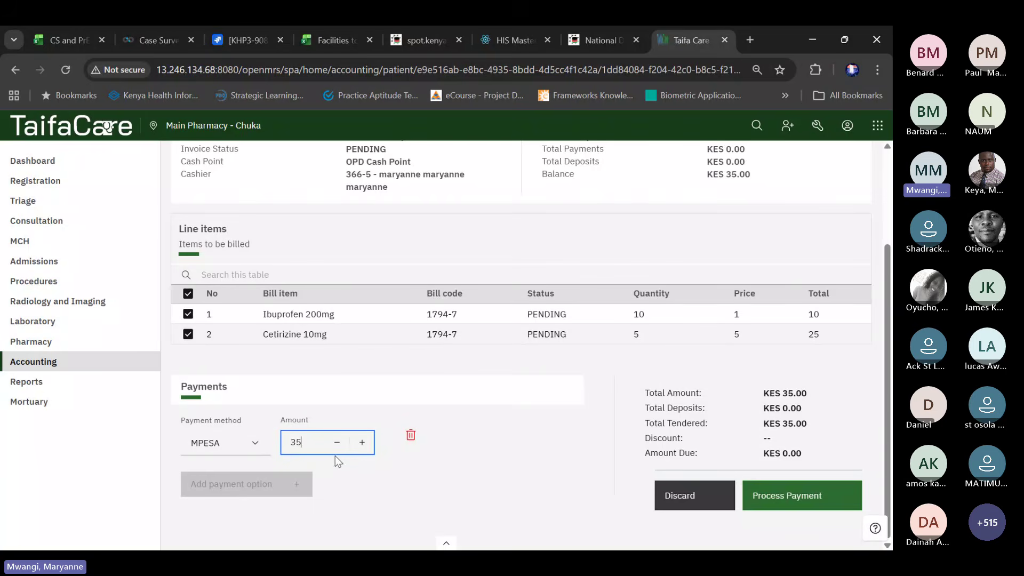
{"action": "left_click", "coordinate": [788, 494]}
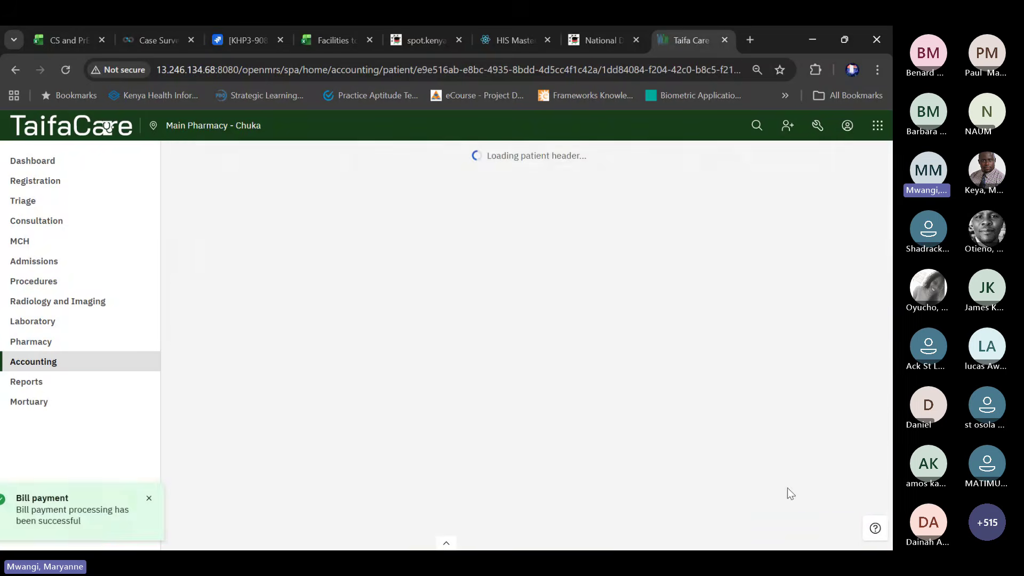
{"action": "left_click", "coordinate": [177, 499]}
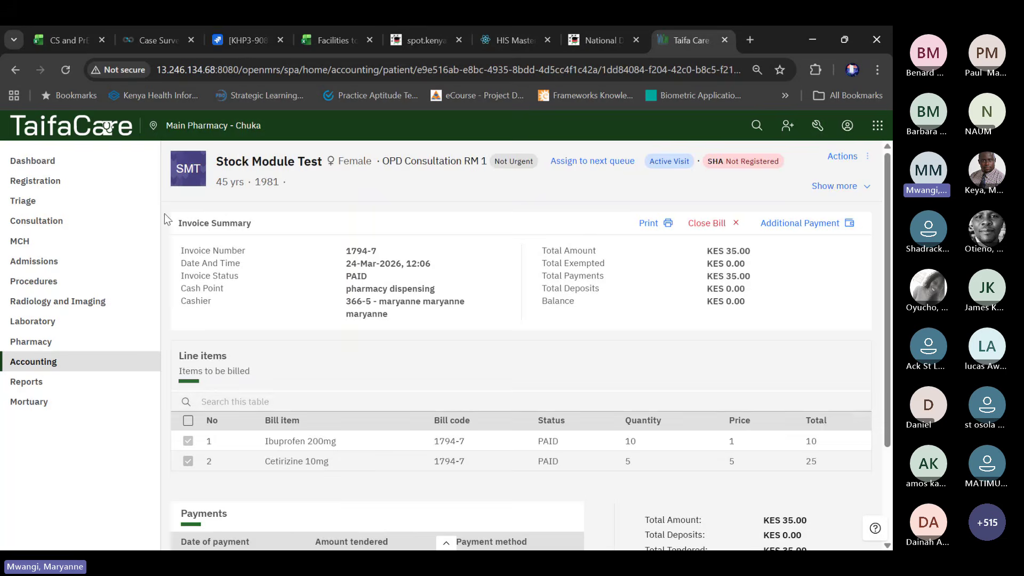
Go back to the facility dashboard, open the Dispensing App and expand the active prescription created today at 09:19
{"action": "left_click", "coordinate": [62, 136]}
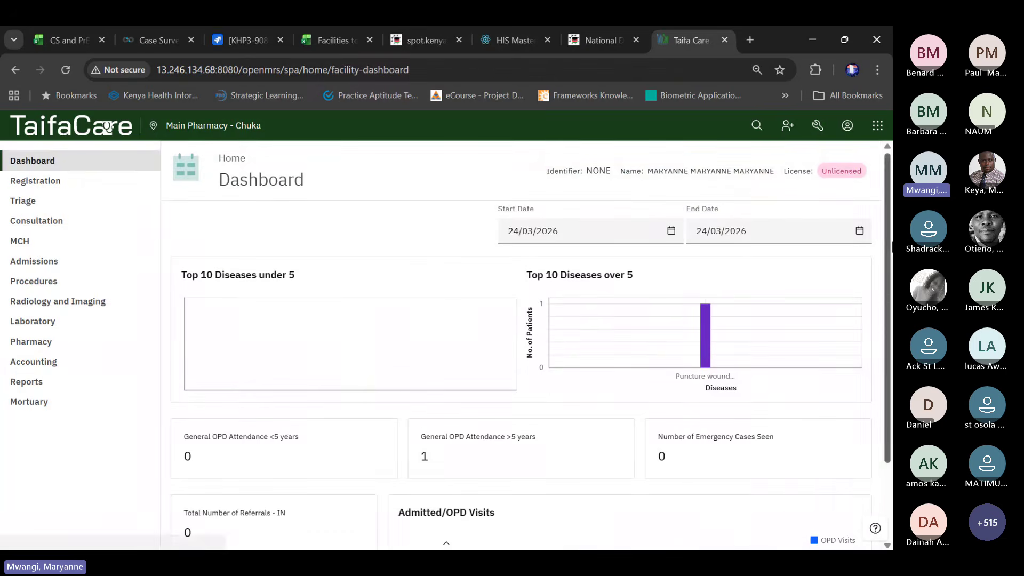
{"action": "left_click", "coordinate": [878, 126]}
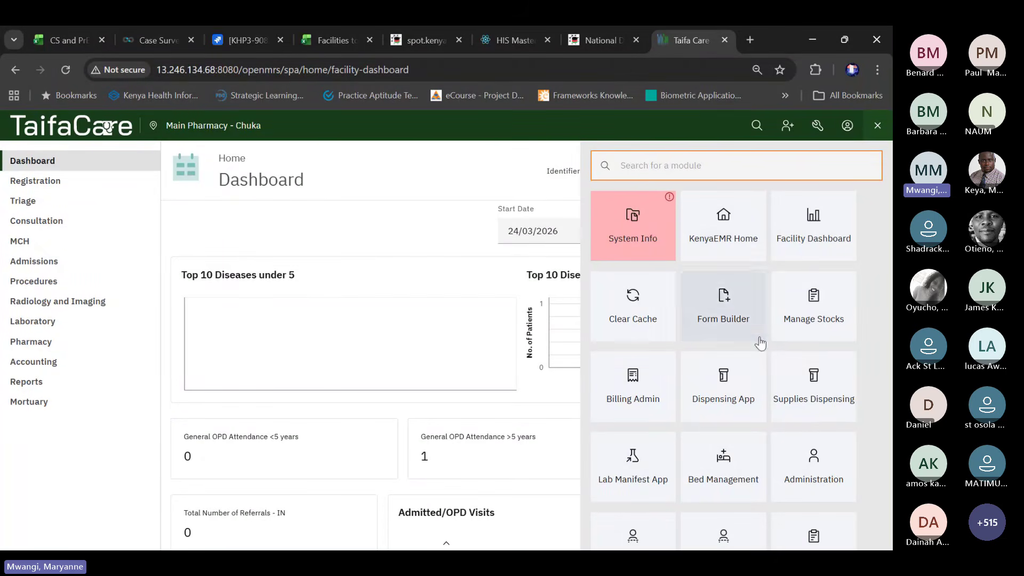
{"action": "left_click", "coordinate": [724, 404]}
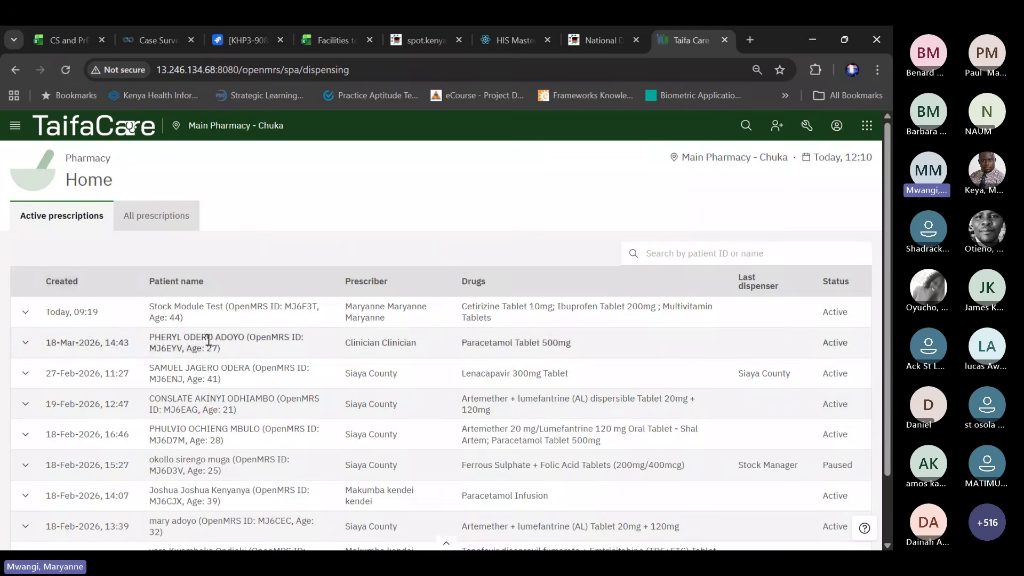
{"action": "left_click", "coordinate": [26, 314]}
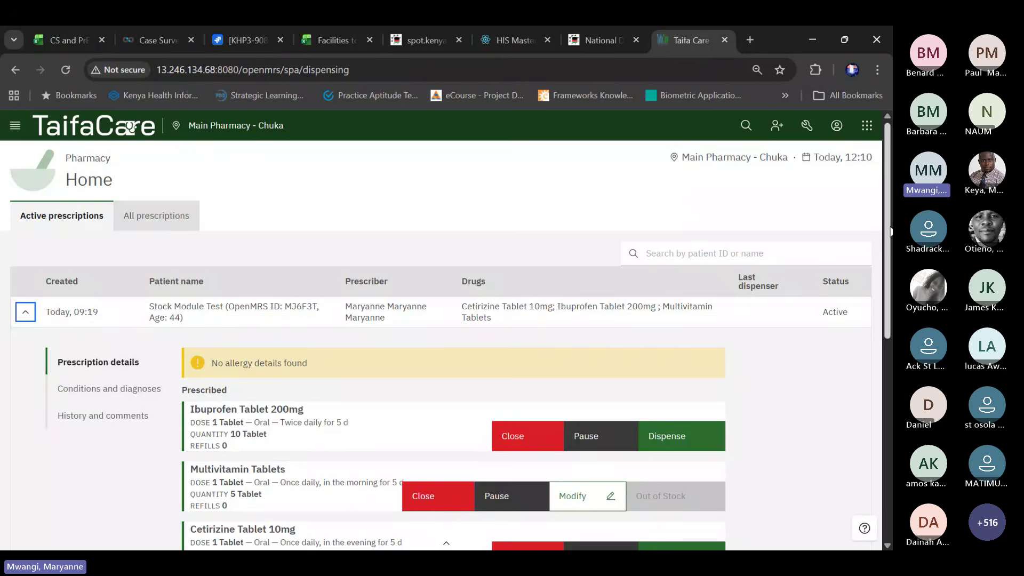
{"action": "scroll", "coordinate": [890, 230], "scroll_direction": "down", "scroll_amount": 2}
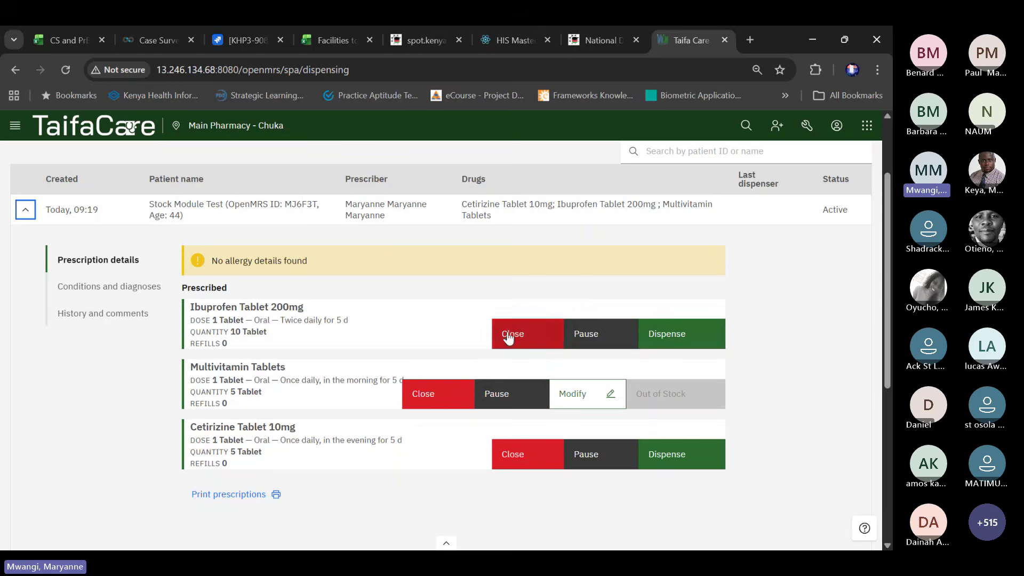
Start dispensing Ibuprofen Tablet 200mg from the expanded prescription and set the dispensed quantity to 10
{"action": "left_click", "coordinate": [673, 341]}
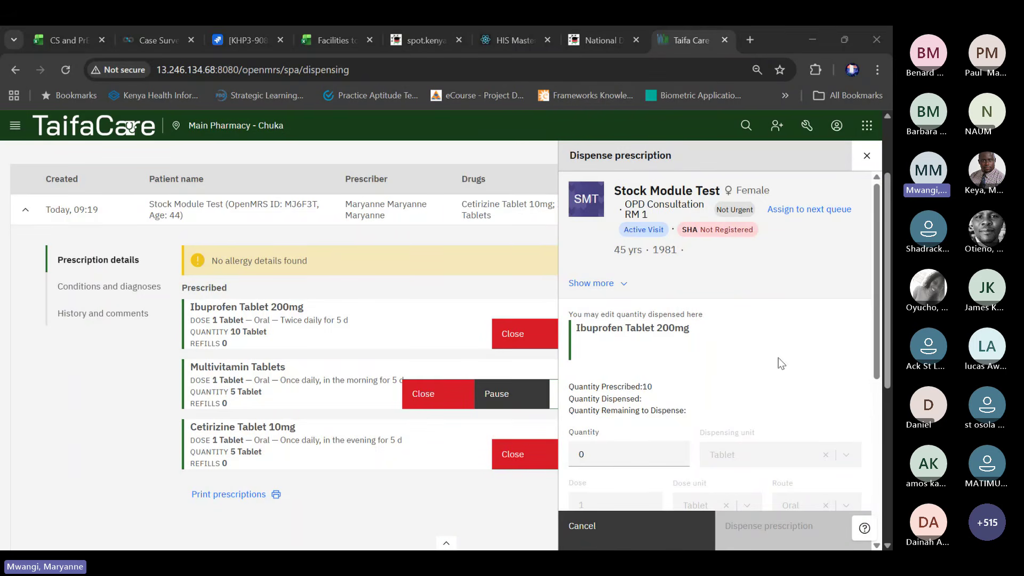
{"action": "scroll", "coordinate": [779, 354], "scroll_direction": "down", "scroll_amount": 3}
{"action": "scroll", "coordinate": [744, 367], "scroll_direction": "up", "scroll_amount": 2}
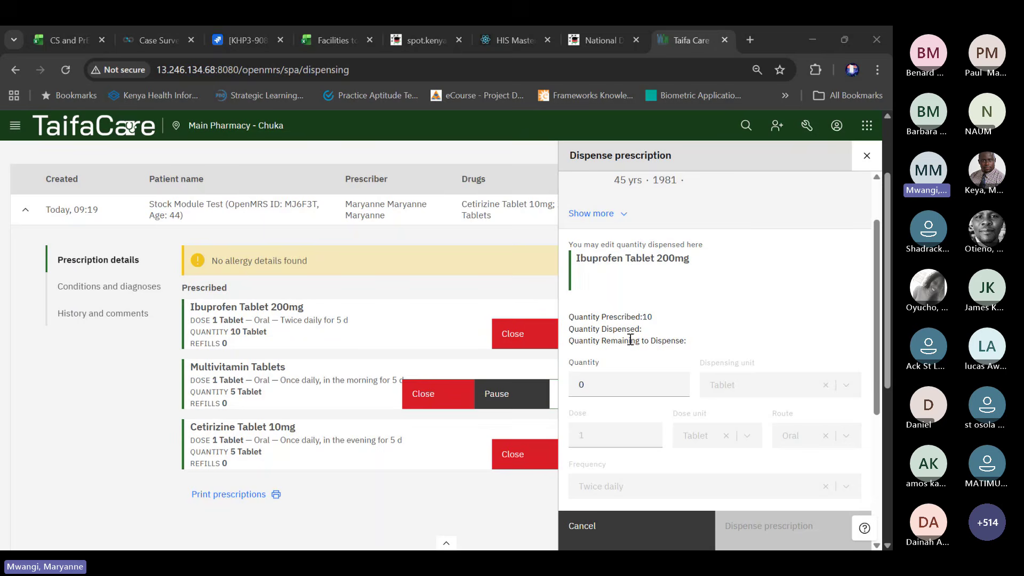
{"action": "left_click", "coordinate": [597, 387]}
{"action": "left_click_drag", "start_coordinate": [596, 386], "coordinate": [574, 389]}
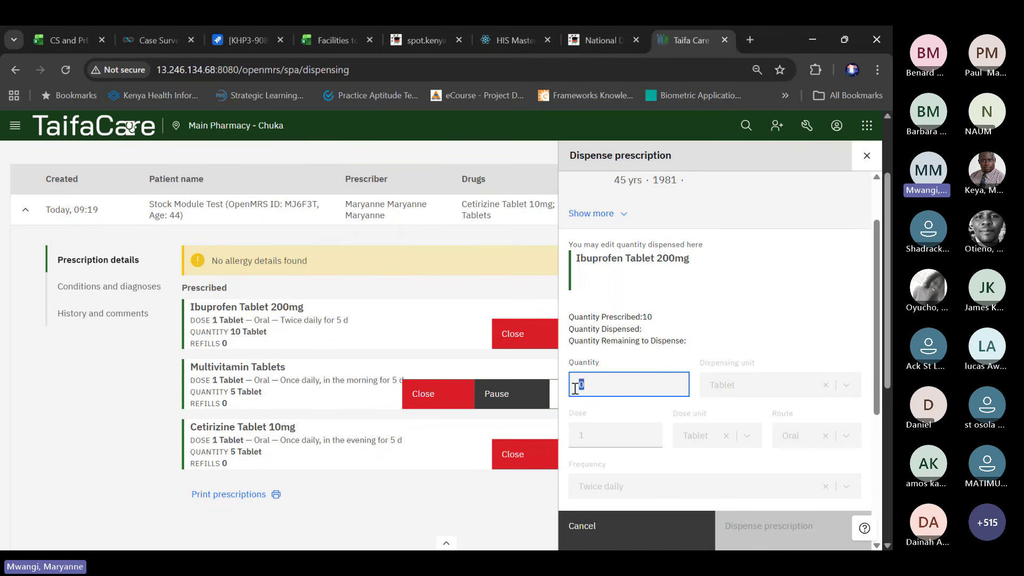
{"action": "type", "text": "10"}
Choose batch 65446gyhyh as the stock to dispense the Ibuprofen from
{"action": "scroll", "coordinate": [881, 285], "scroll_direction": "down", "scroll_amount": 3}
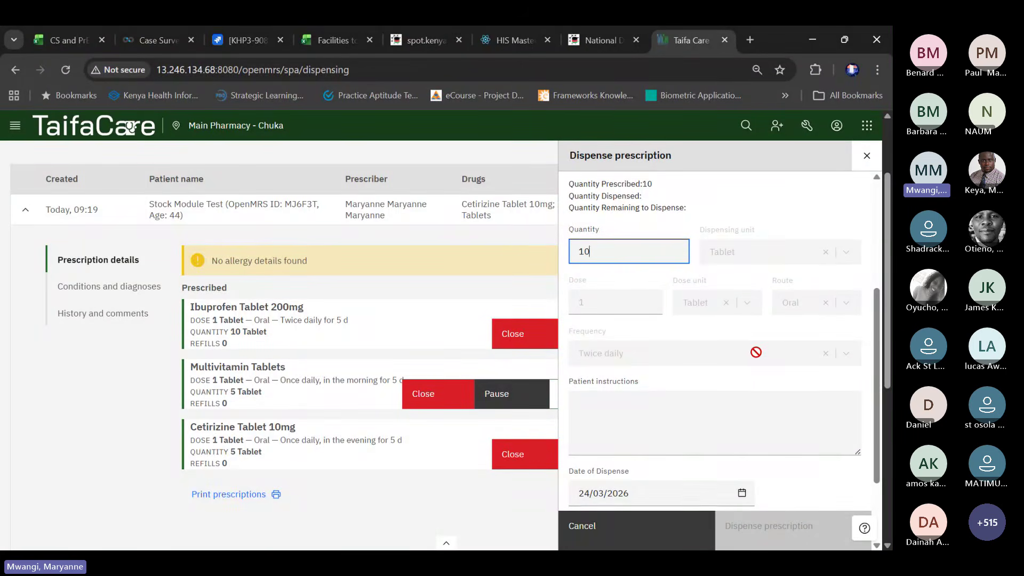
{"action": "scroll", "coordinate": [760, 368], "scroll_direction": "down", "scroll_amount": 2}
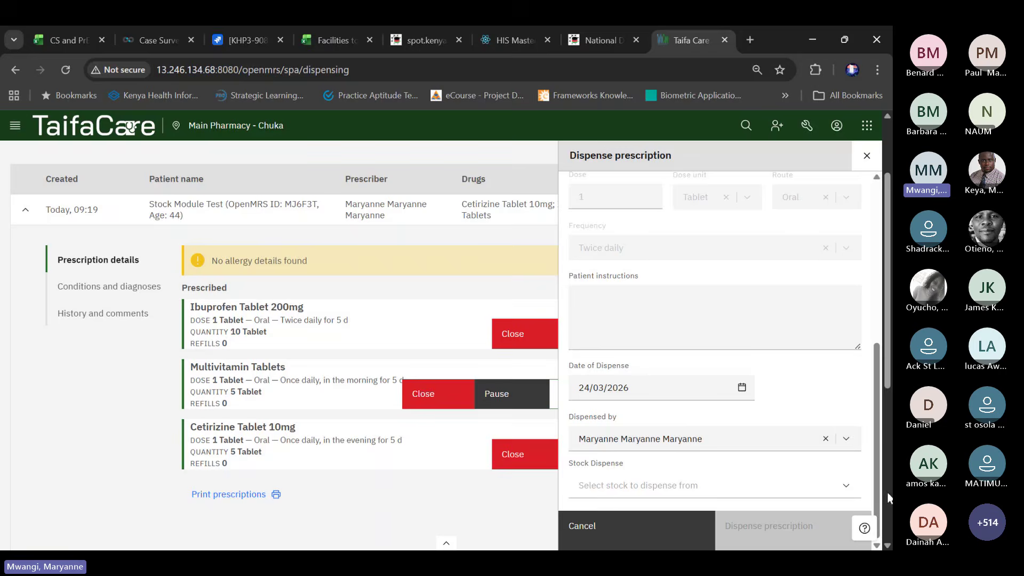
{"action": "left_click", "coordinate": [847, 487]}
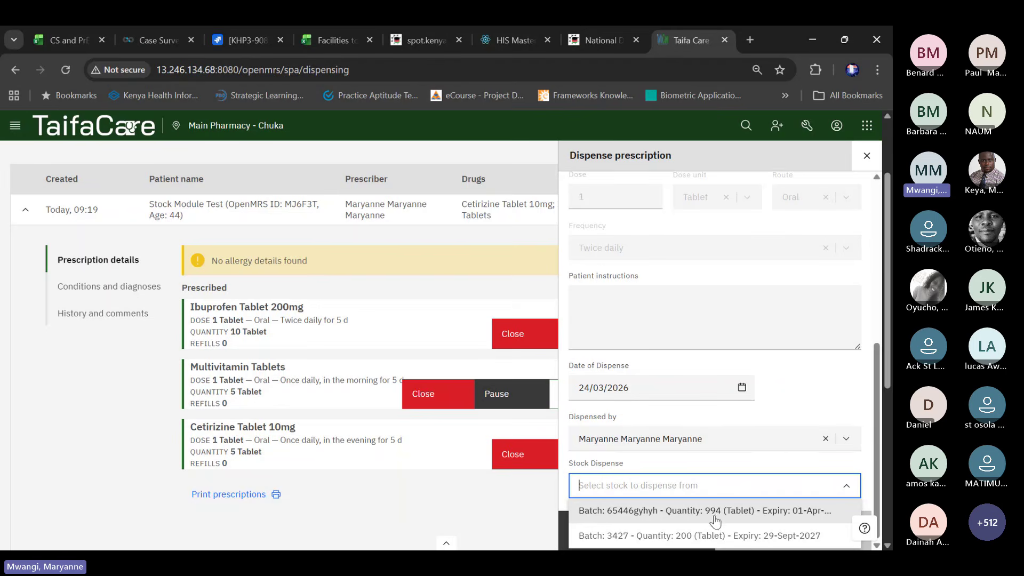
{"action": "left_click", "coordinate": [788, 513]}
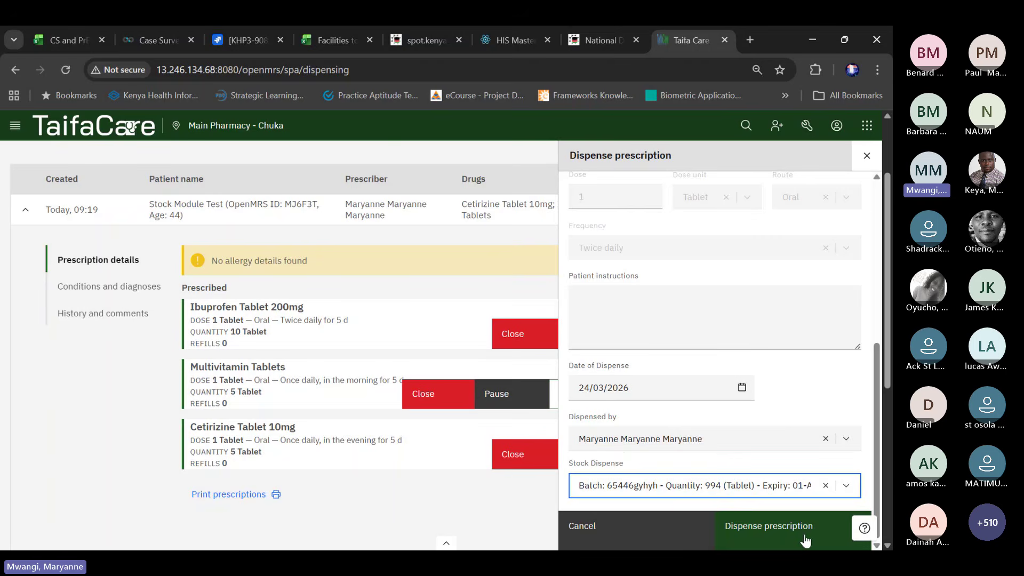
Review the Ibuprofen dispensing form from quantity to stock batch and dispense the prescription
{"action": "scroll", "coordinate": [874, 359], "scroll_direction": "up", "scroll_amount": 5}
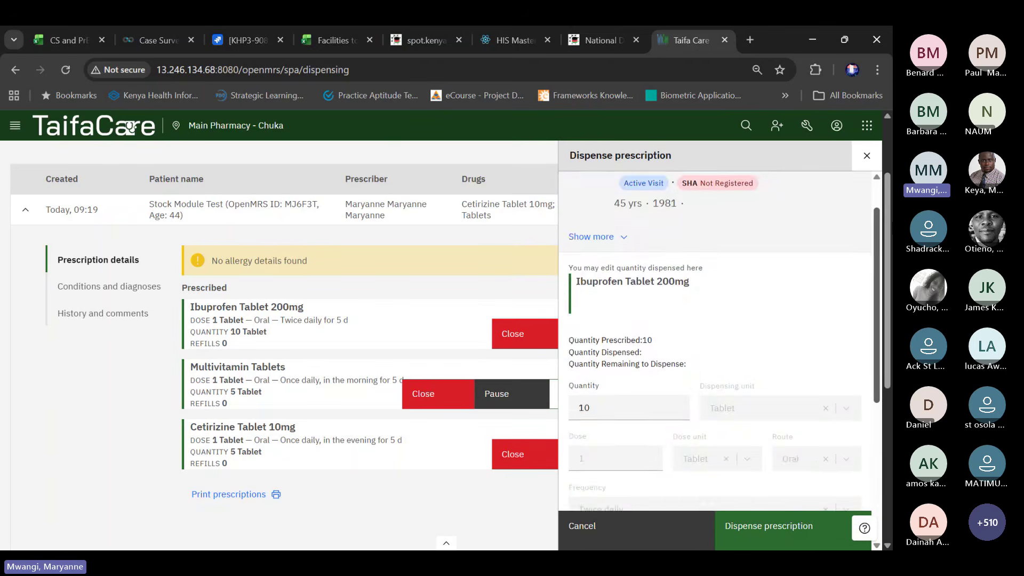
{"action": "scroll", "coordinate": [881, 256], "scroll_direction": "up", "scroll_amount": 2}
{"action": "scroll", "coordinate": [881, 256], "scroll_direction": "down", "scroll_amount": 3}
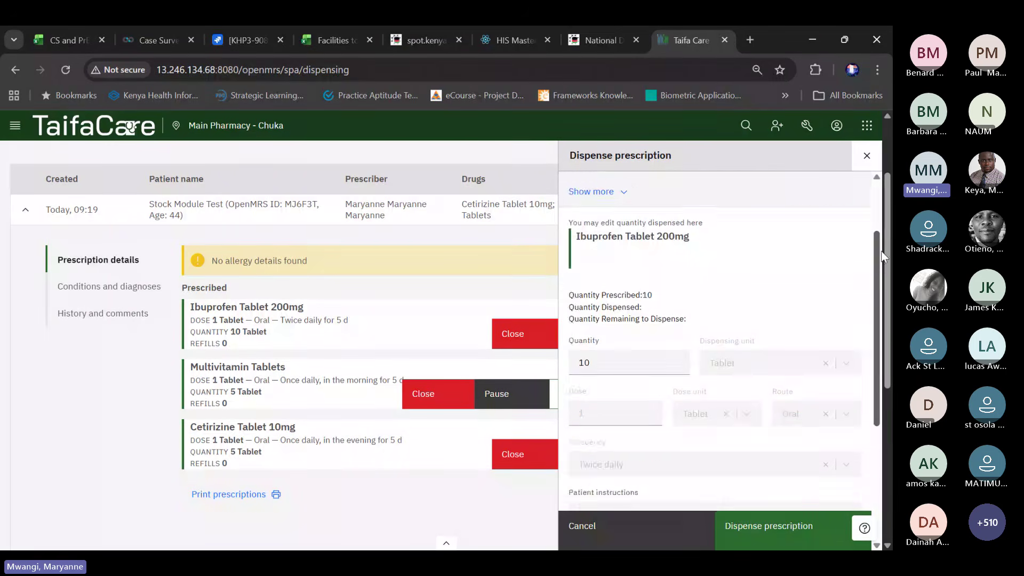
{"action": "left_click_drag", "start_coordinate": [881, 256], "coordinate": [878, 361]}
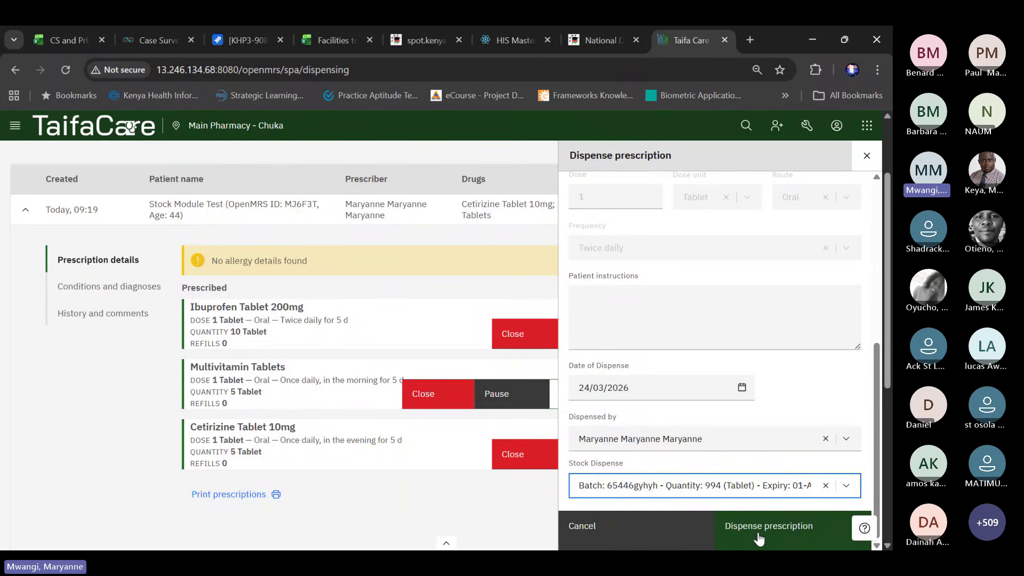
{"action": "scroll", "coordinate": [715, 327], "scroll_direction": "up", "scroll_amount": 3}
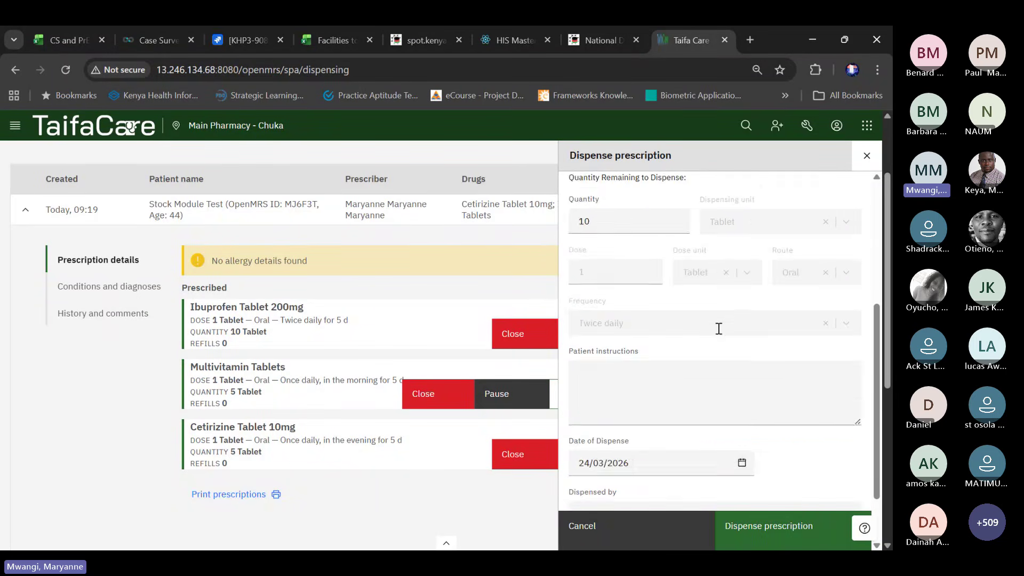
{"action": "scroll", "coordinate": [720, 422], "scroll_direction": "down", "scroll_amount": 3}
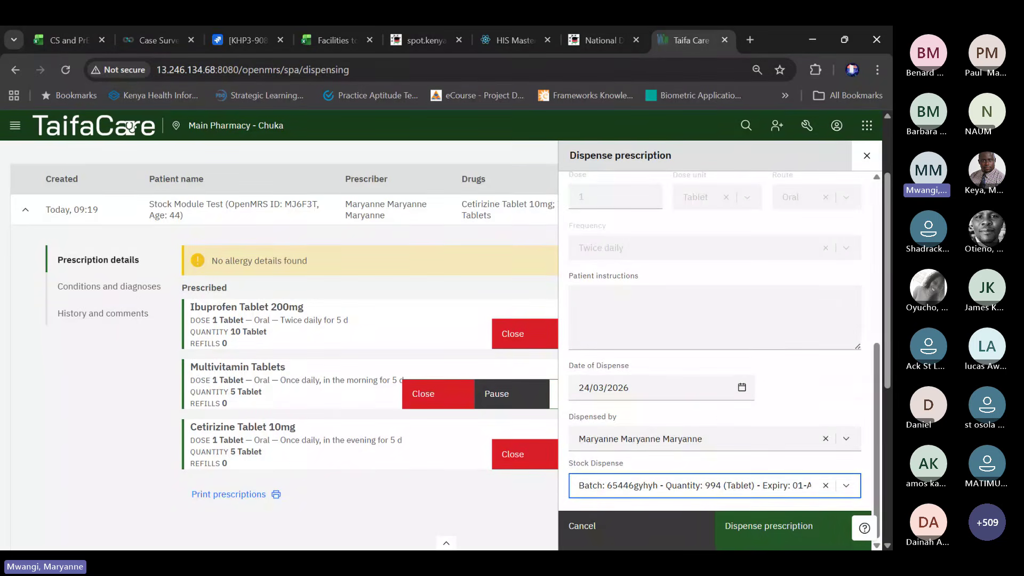
{"action": "left_click", "coordinate": [764, 530]}
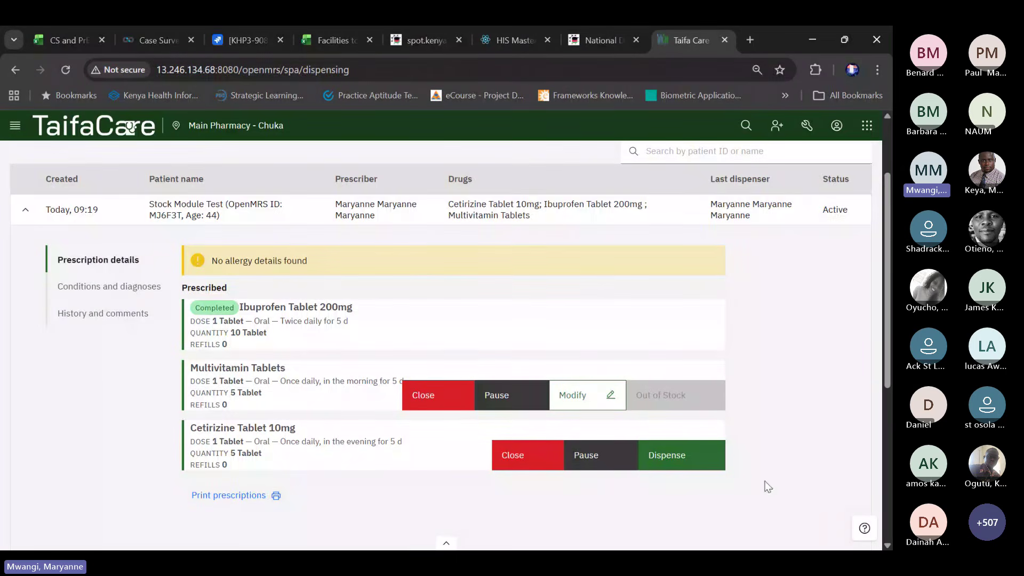
Start dispensing Cetirizine Tablet 10mg from the same prescription and set the dispensed quantity to 5
{"action": "left_click", "coordinate": [670, 465]}
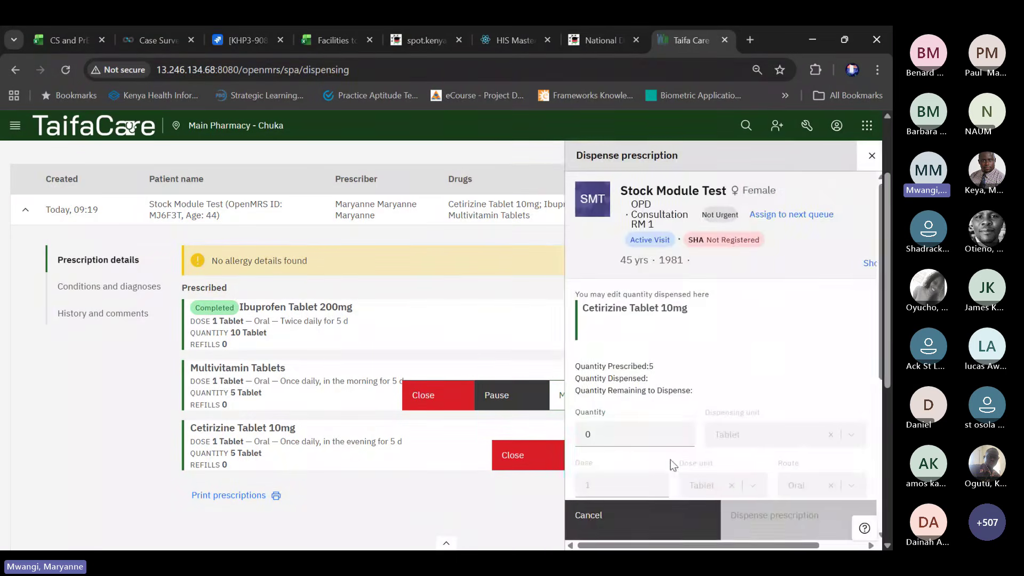
{"action": "left_click_drag", "start_coordinate": [877, 281], "coordinate": [880, 331]}
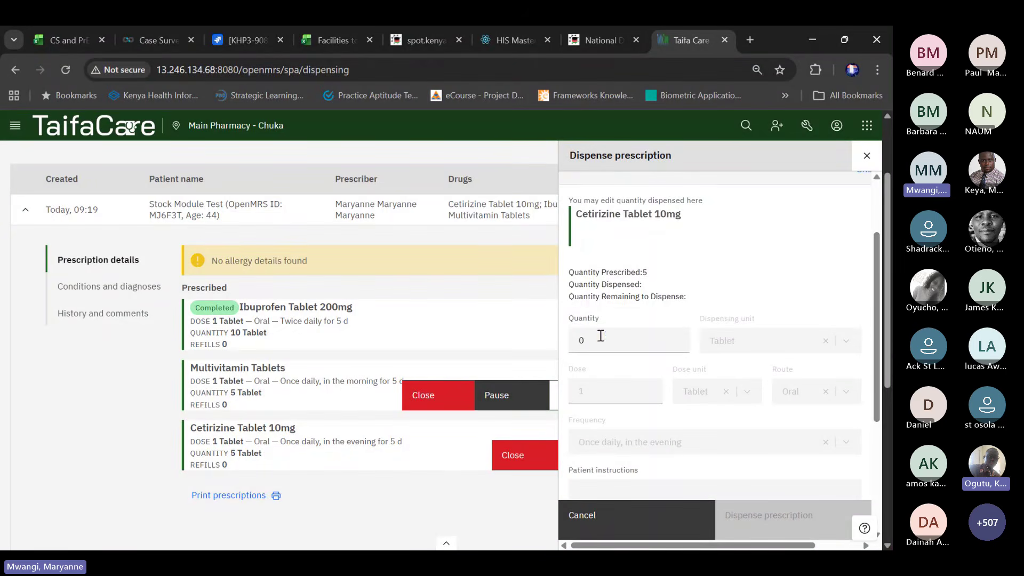
{"action": "double_click", "coordinate": [582, 340]}
{"action": "type", "text": "5"}
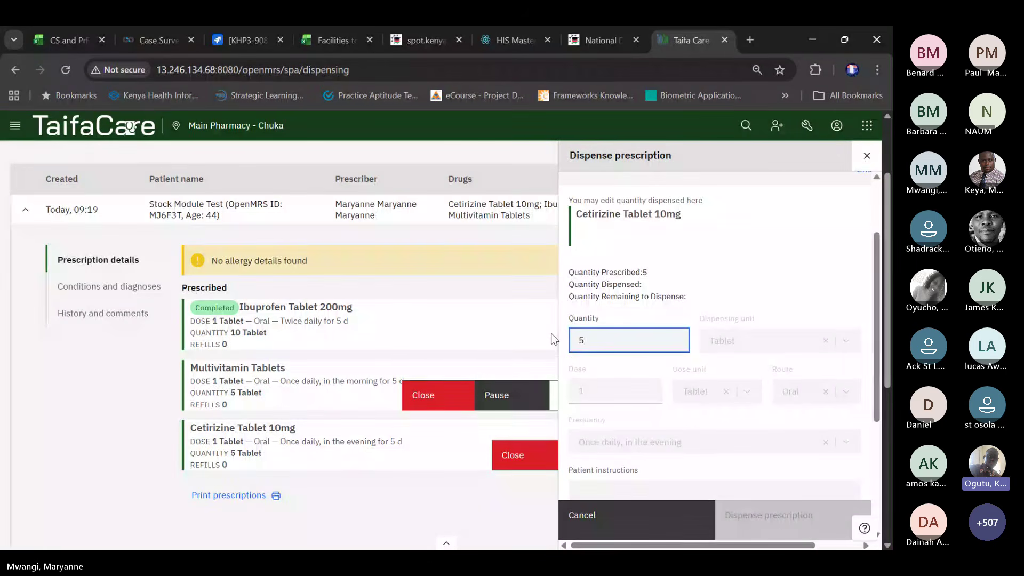
Review the Cetirizine Tablet 10mg dispensing form, including its quantity, date of dispense and the stock batches offered
{"action": "scroll", "coordinate": [887, 444], "scroll_direction": "down", "scroll_amount": 1}
{"action": "scroll", "coordinate": [885, 441], "scroll_direction": "down", "scroll_amount": 4}
{"action": "scroll", "coordinate": [875, 403], "scroll_direction": "down", "scroll_amount": 1}
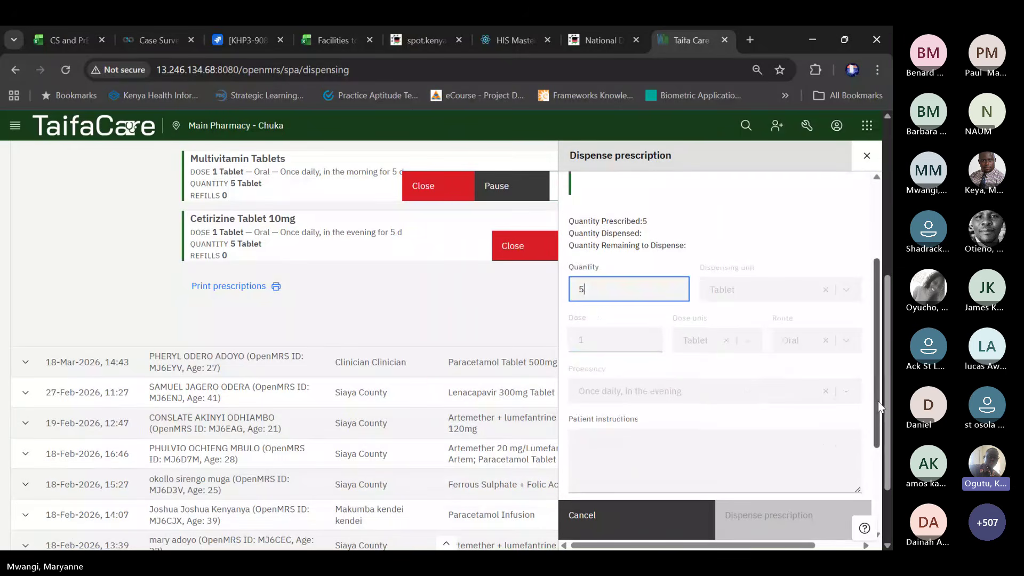
{"action": "scroll", "coordinate": [878, 401], "scroll_direction": "down", "scroll_amount": 3}
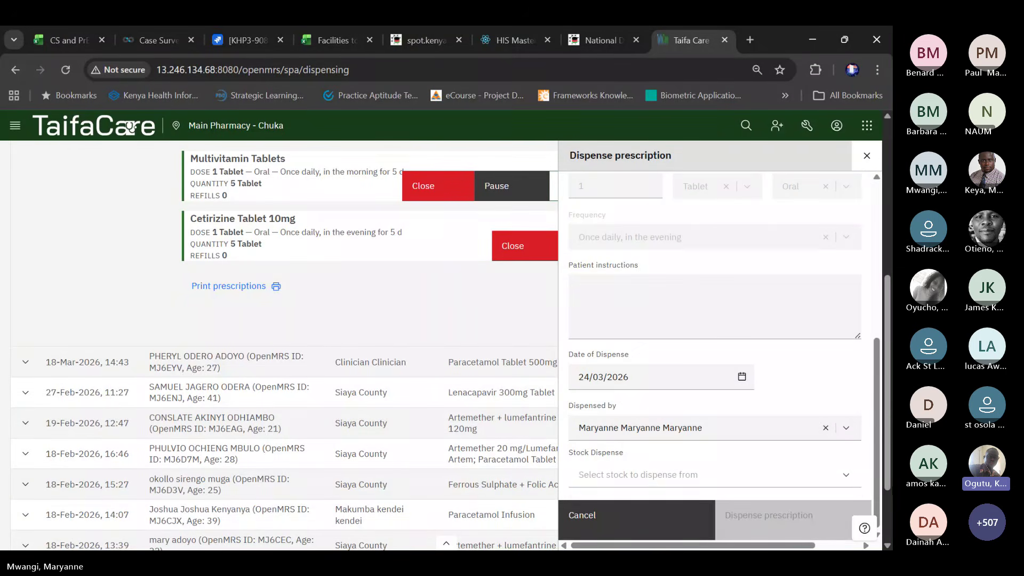
{"action": "left_click", "coordinate": [847, 475]}
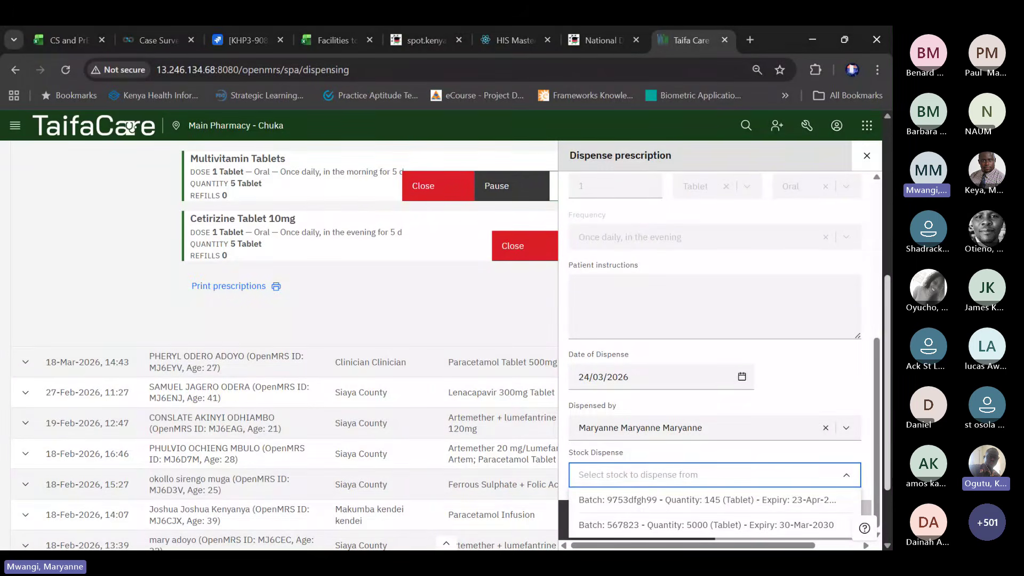
{"action": "scroll", "coordinate": [783, 378], "scroll_direction": "up", "scroll_amount": 4}
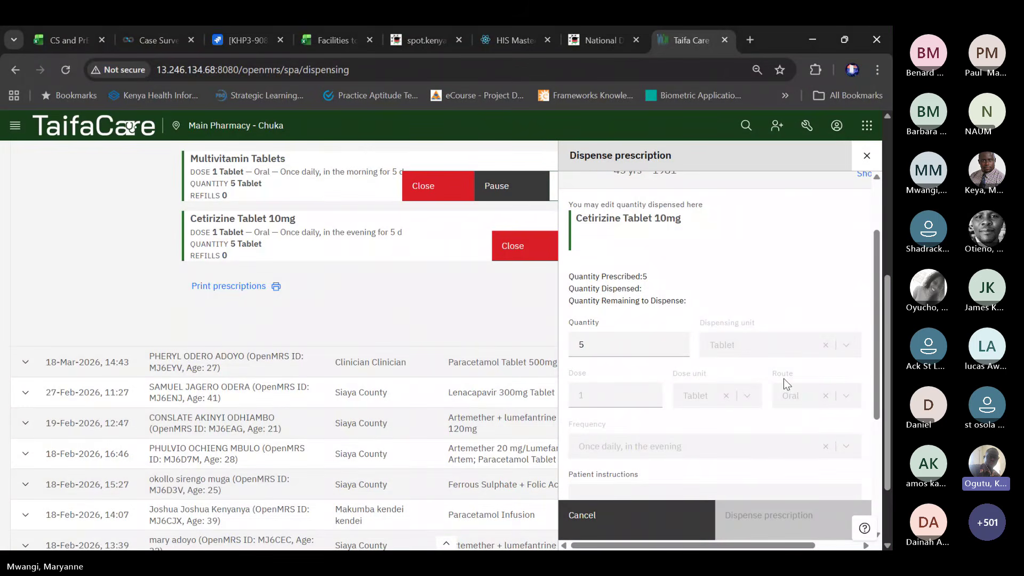
{"action": "scroll", "coordinate": [783, 378], "scroll_direction": "down", "scroll_amount": 3}
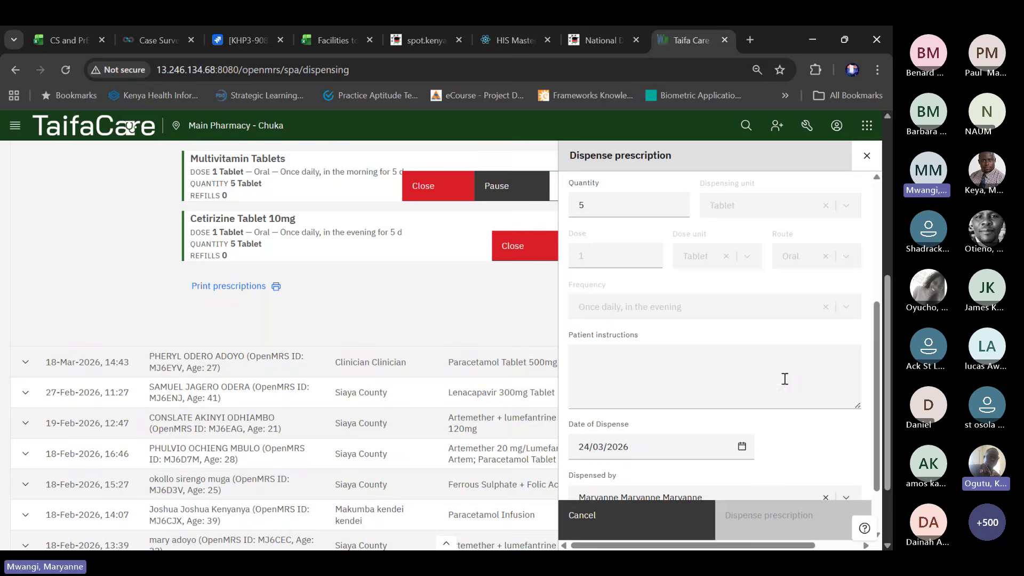
{"action": "scroll", "coordinate": [785, 379], "scroll_direction": "down", "scroll_amount": 2}
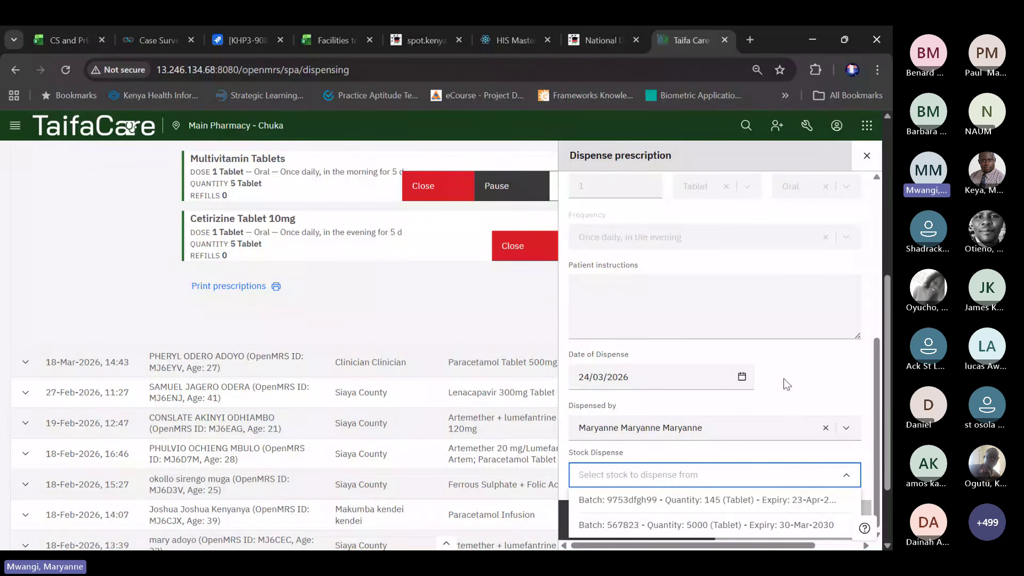
{"action": "scroll", "coordinate": [768, 305], "scroll_direction": "up", "scroll_amount": 3}
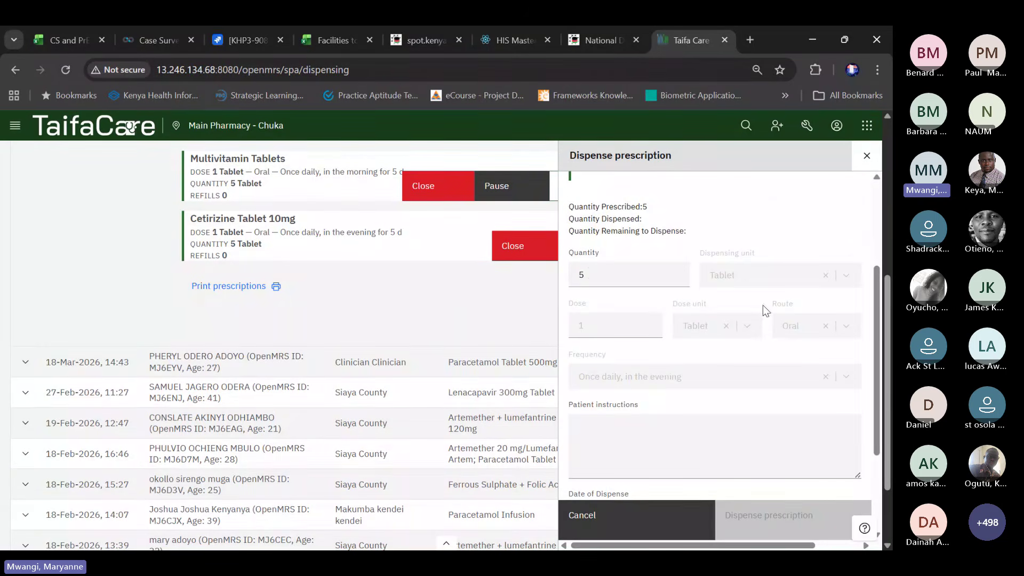
Re-enter 5 as the quantity of Cetirizine Tablet 10mg to dispense
{"action": "left_click", "coordinate": [594, 276]}
{"action": "left_click_drag", "start_coordinate": [594, 276], "coordinate": [580, 276]}
{"action": "key", "text": "BackSpace"}
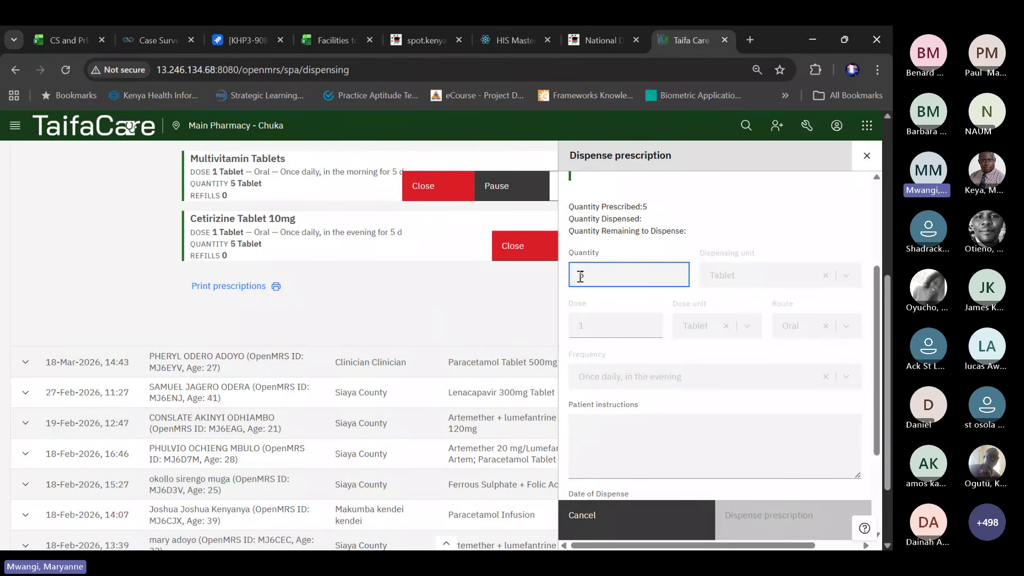
{"action": "type", "text": "5"}
{"action": "key", "text": "BackSpace"}
{"action": "type", "text": "5"}
Choose batch 9753dfgh99 as the stock source for the Cetirizine and dispense the prescription
{"action": "scroll", "coordinate": [878, 285], "scroll_direction": "down", "scroll_amount": 3}
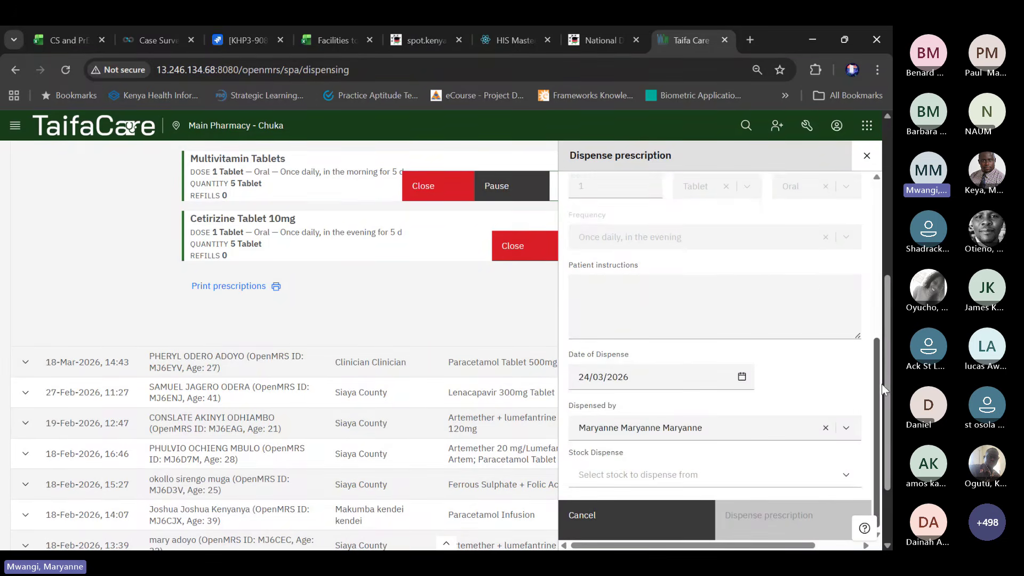
{"action": "left_click", "coordinate": [682, 474]}
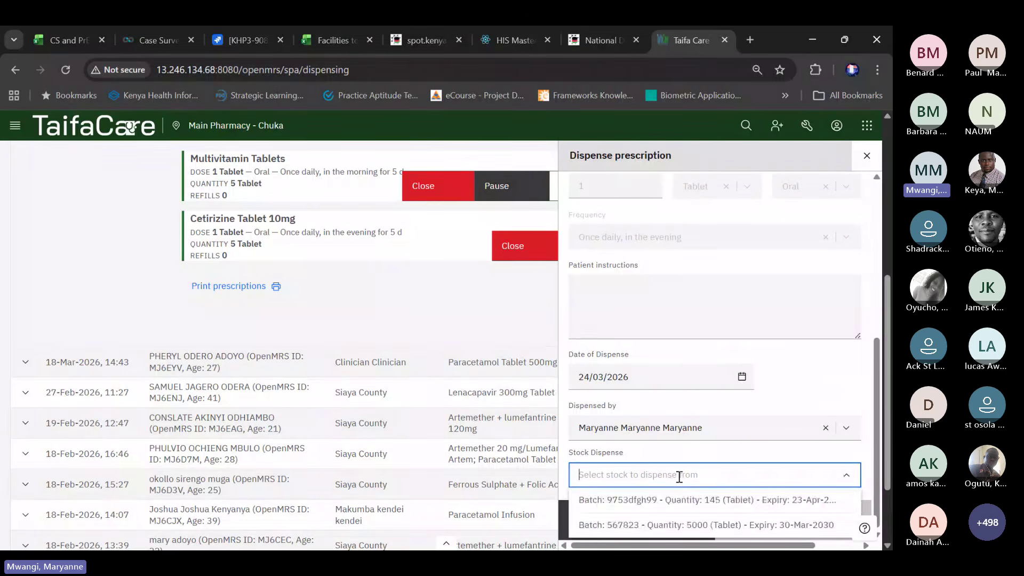
{"action": "left_click", "coordinate": [762, 501]}
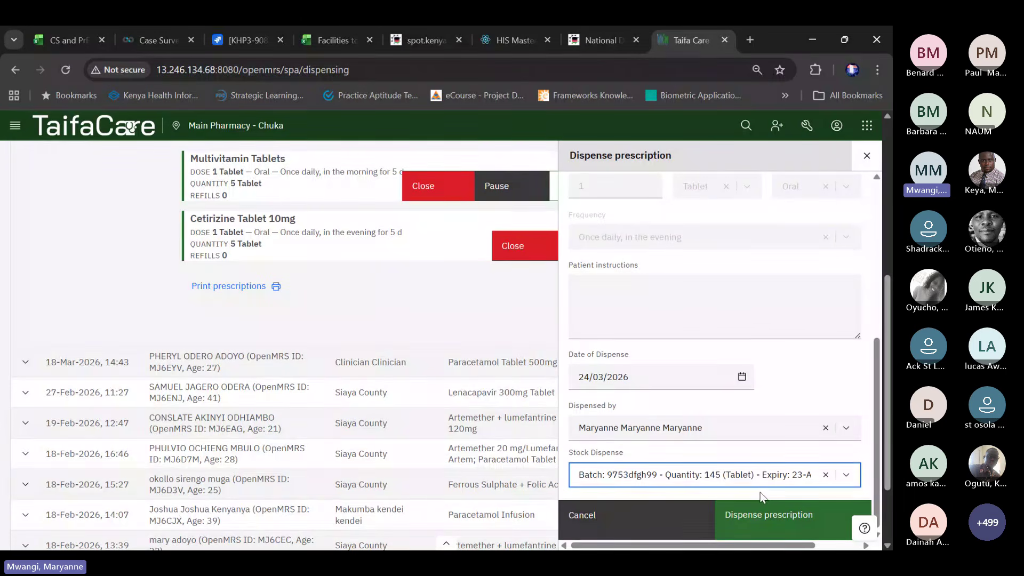
{"action": "scroll", "coordinate": [806, 341], "scroll_direction": "up", "scroll_amount": 5}
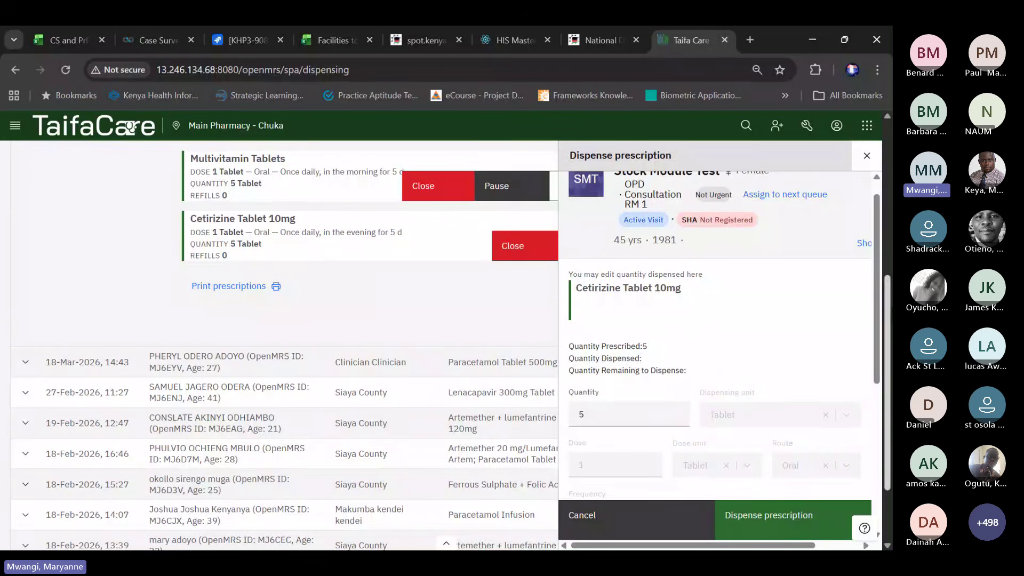
{"action": "scroll", "coordinate": [789, 509], "scroll_direction": "down", "scroll_amount": 4}
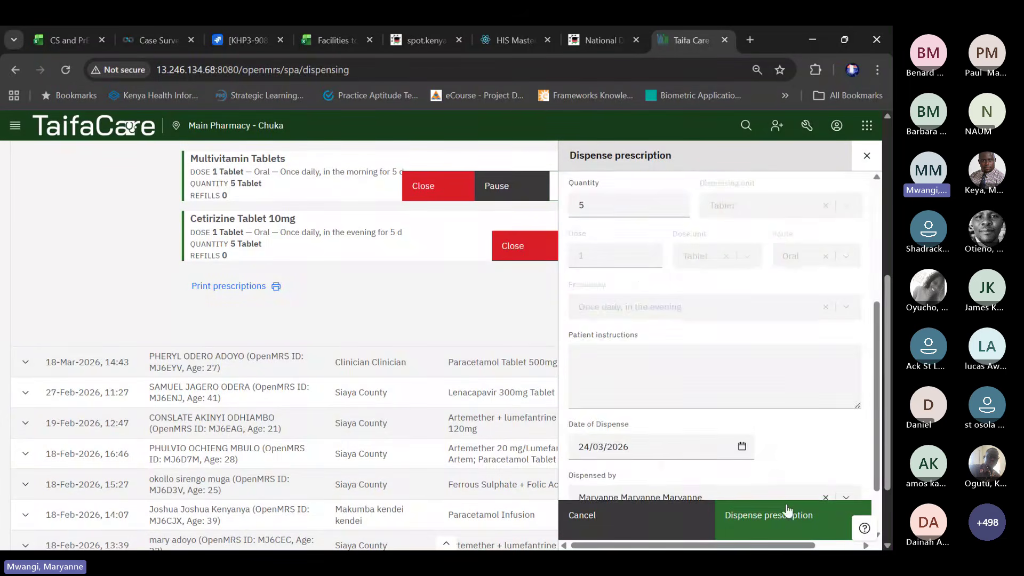
{"action": "left_click", "coordinate": [788, 509]}
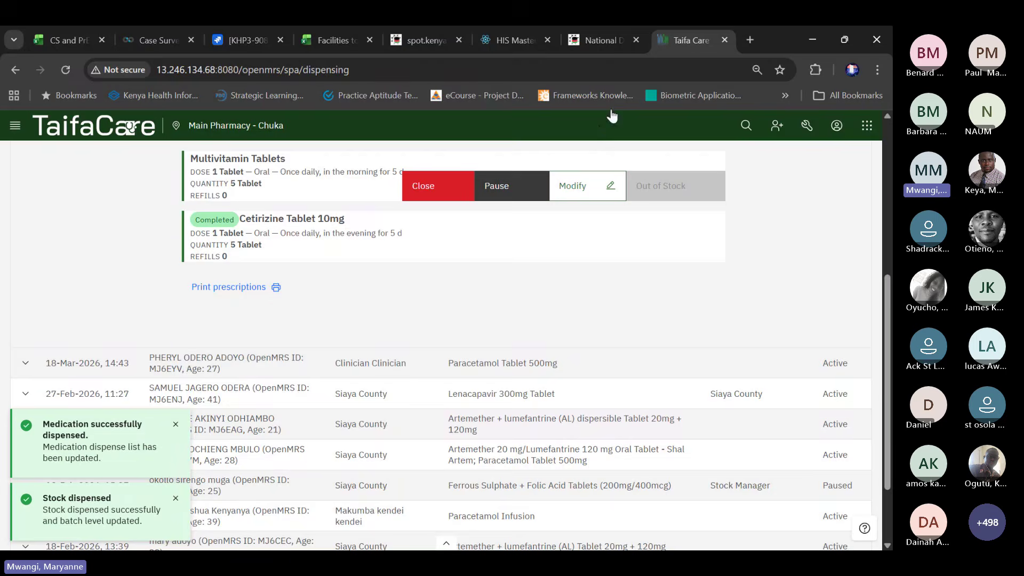
Close the undispensed Multivitamin Tablets prescription with the reason Medications unavailable
{"action": "scroll", "coordinate": [303, 262], "scroll_direction": "up", "scroll_amount": 1}
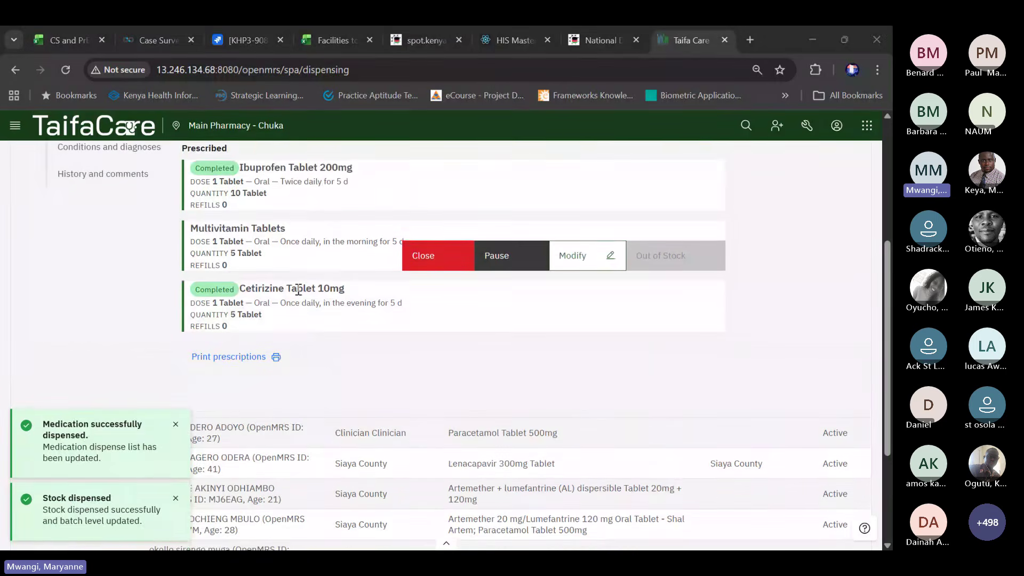
{"action": "scroll", "coordinate": [258, 267], "scroll_direction": "up", "scroll_amount": 1}
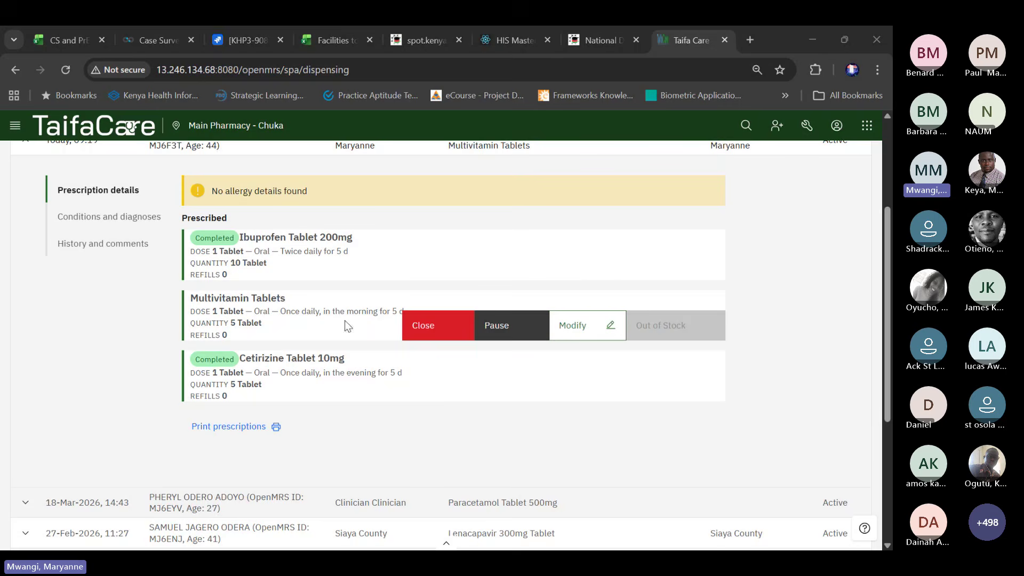
{"action": "left_click", "coordinate": [446, 335]}
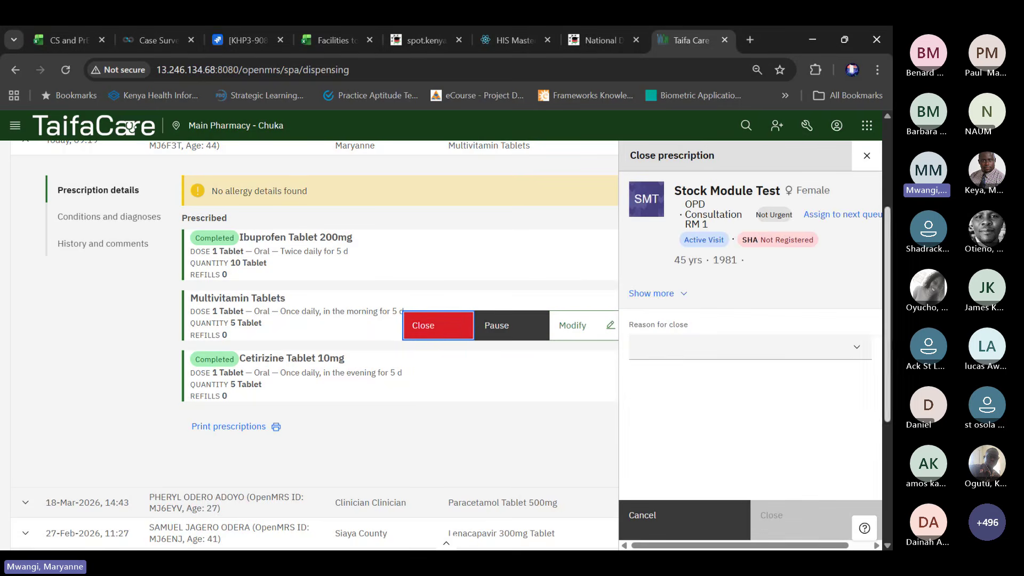
{"action": "left_click", "coordinate": [860, 350]}
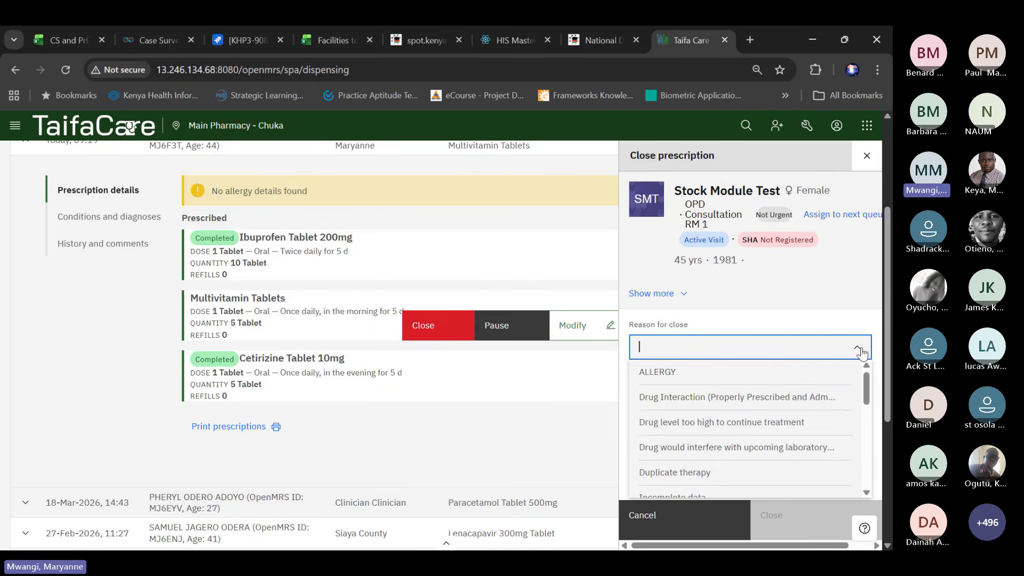
{"action": "scroll", "coordinate": [760, 449], "scroll_direction": "down", "scroll_amount": 3}
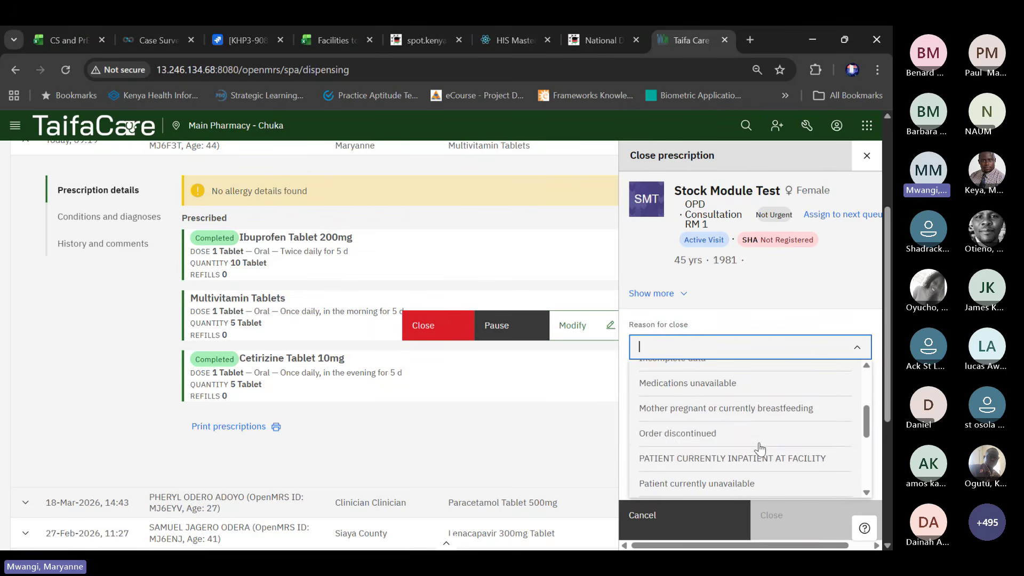
{"action": "left_click", "coordinate": [705, 385]}
{"action": "left_click", "coordinate": [776, 512]}
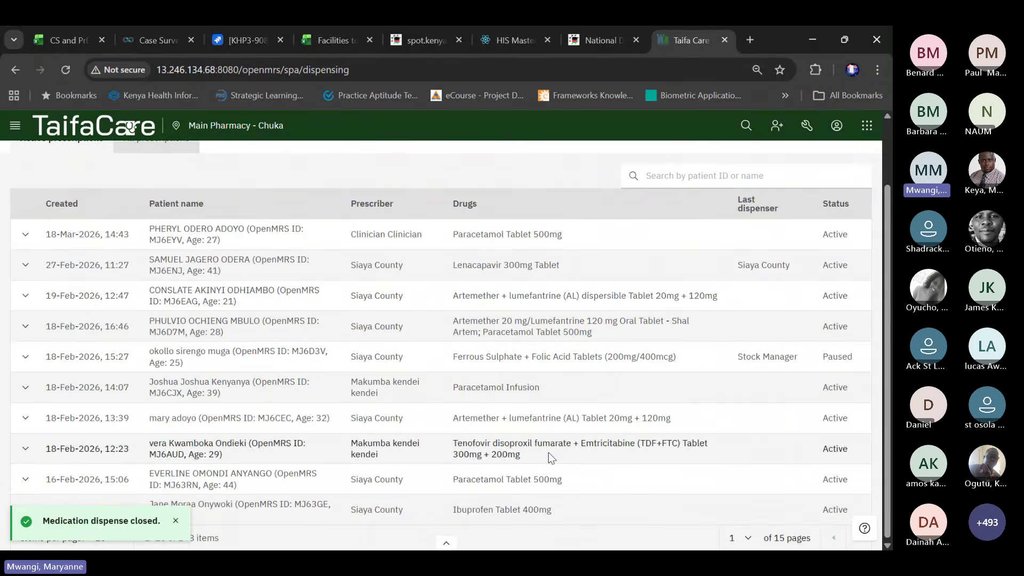
Show all prescriptions and expand the one created today at 09:19 to check the status of each drug
{"action": "scroll", "coordinate": [277, 321], "scroll_direction": "up", "scroll_amount": 2}
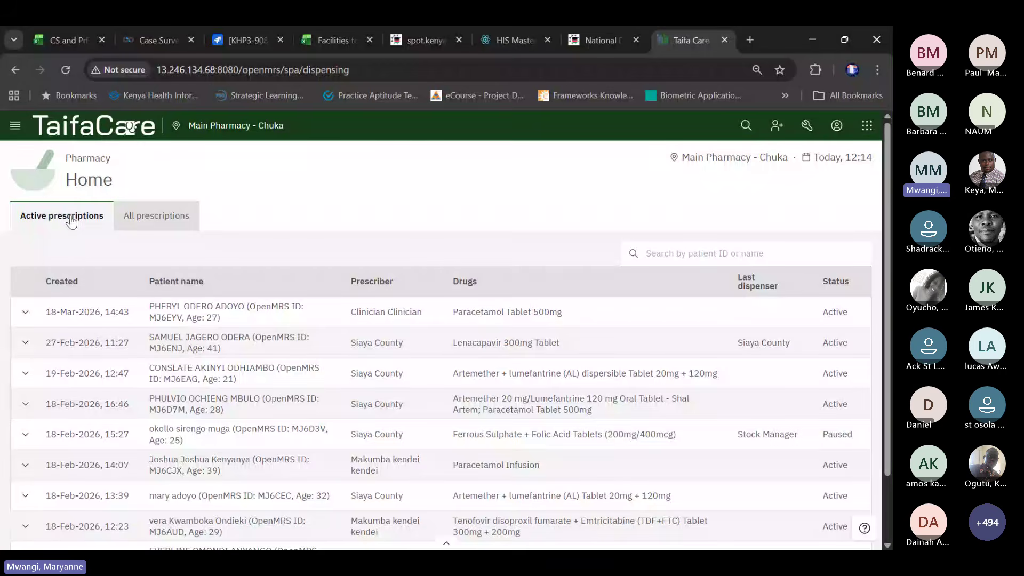
{"action": "left_click", "coordinate": [160, 221]}
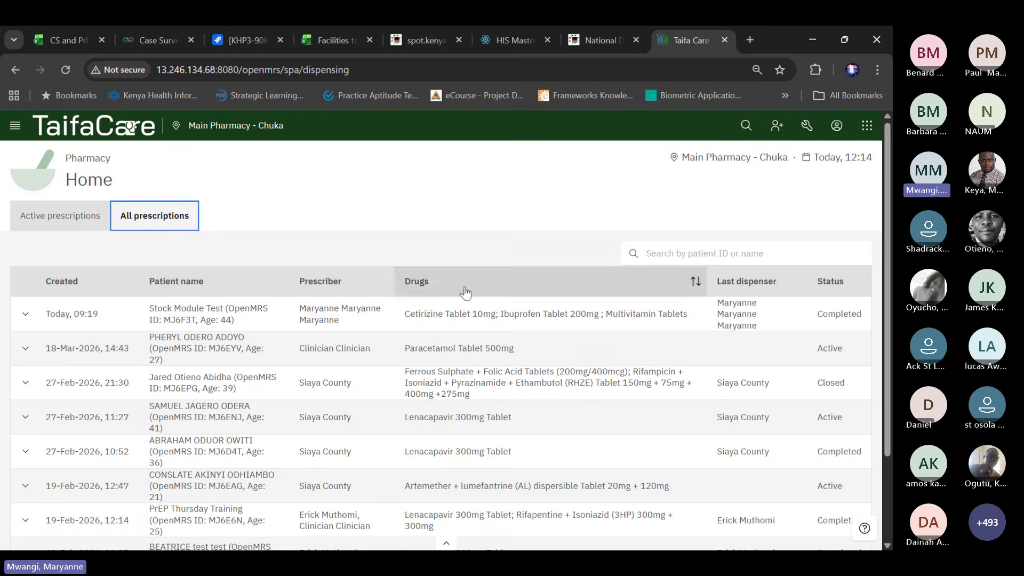
{"action": "left_click", "coordinate": [757, 254]}
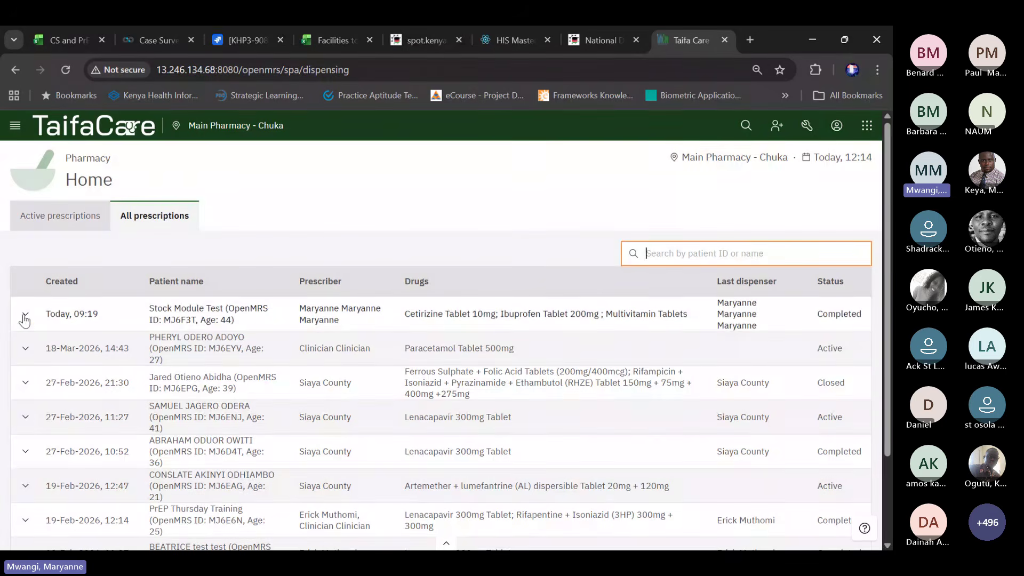
{"action": "left_click", "coordinate": [25, 315]}
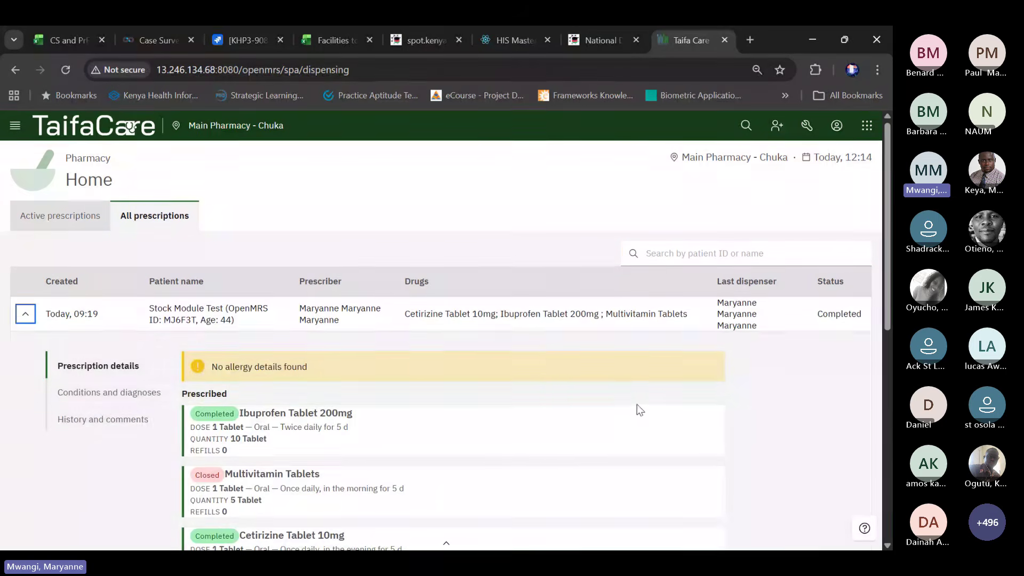
{"action": "scroll", "coordinate": [635, 409], "scroll_direction": "down", "scroll_amount": 1}
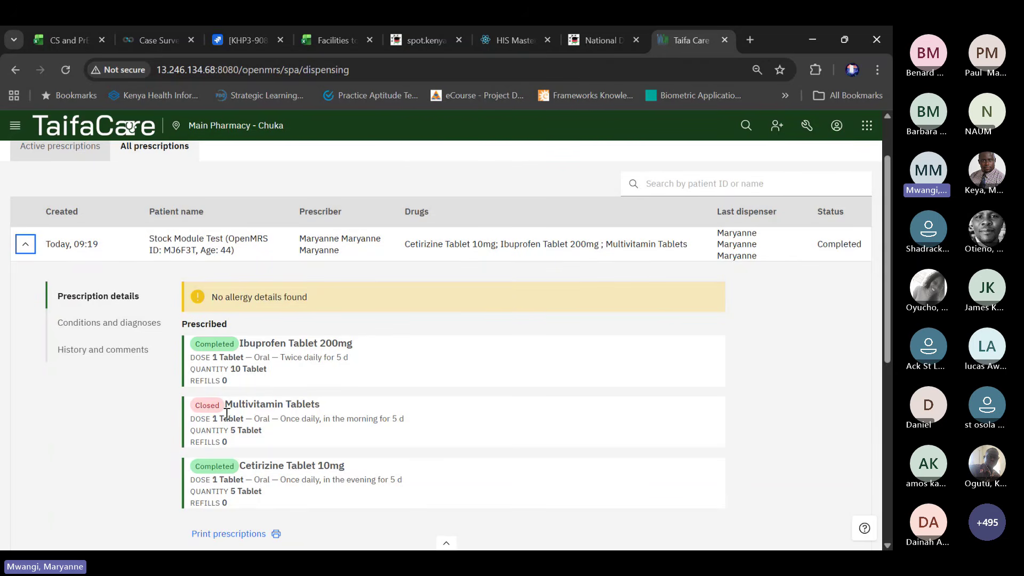
{"action": "scroll", "coordinate": [464, 416], "scroll_direction": "up", "scroll_amount": 1}
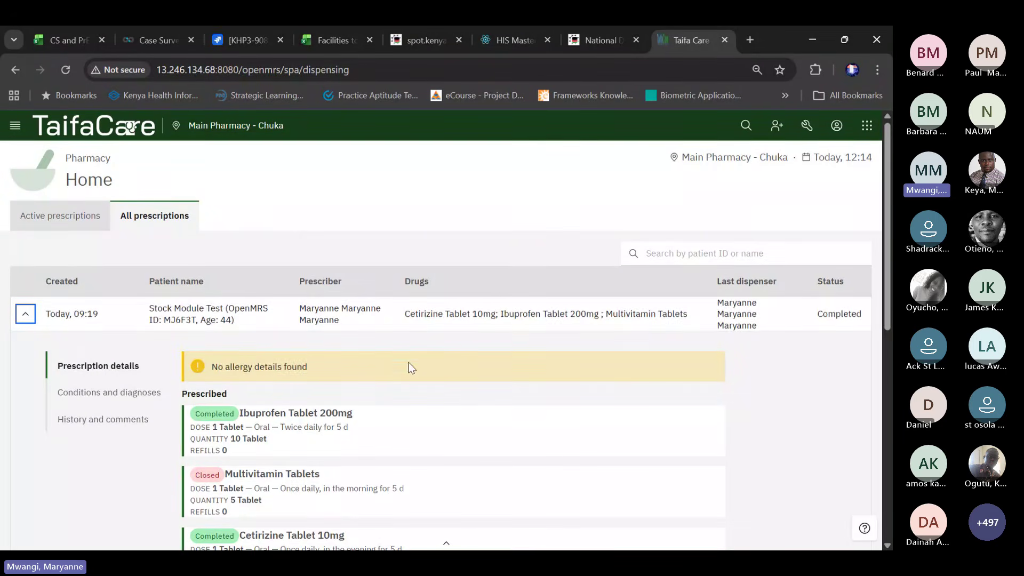
Open the Supplies Dispensing module and dismiss the error notification
{"action": "left_click", "coordinate": [868, 128]}
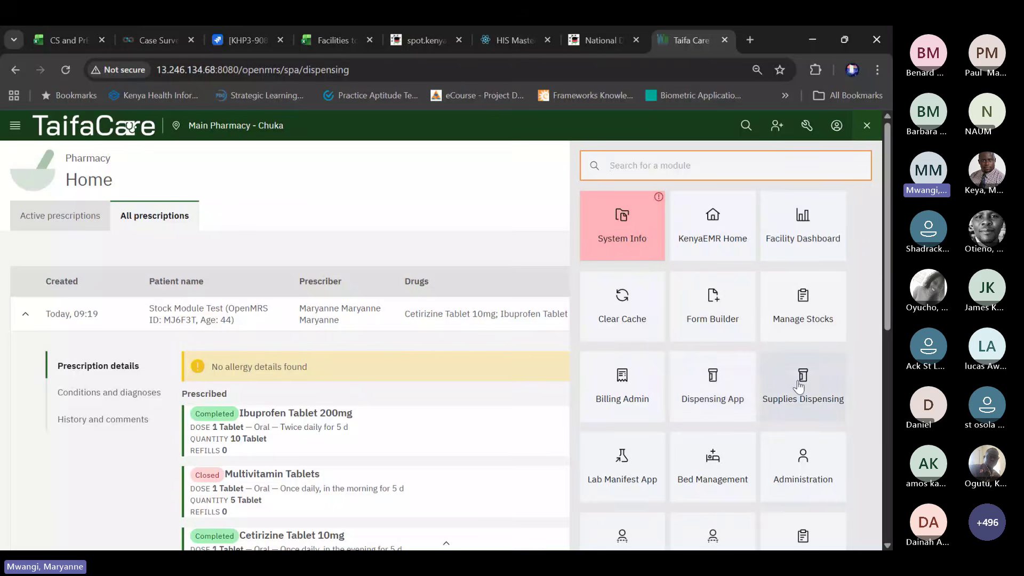
{"action": "left_click", "coordinate": [809, 395]}
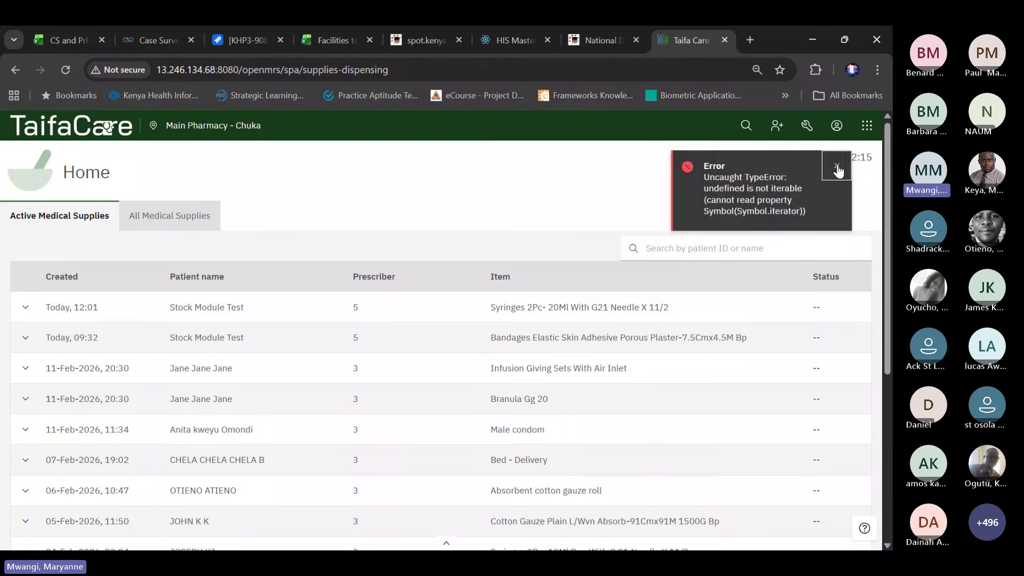
{"action": "left_click", "coordinate": [837, 168]}
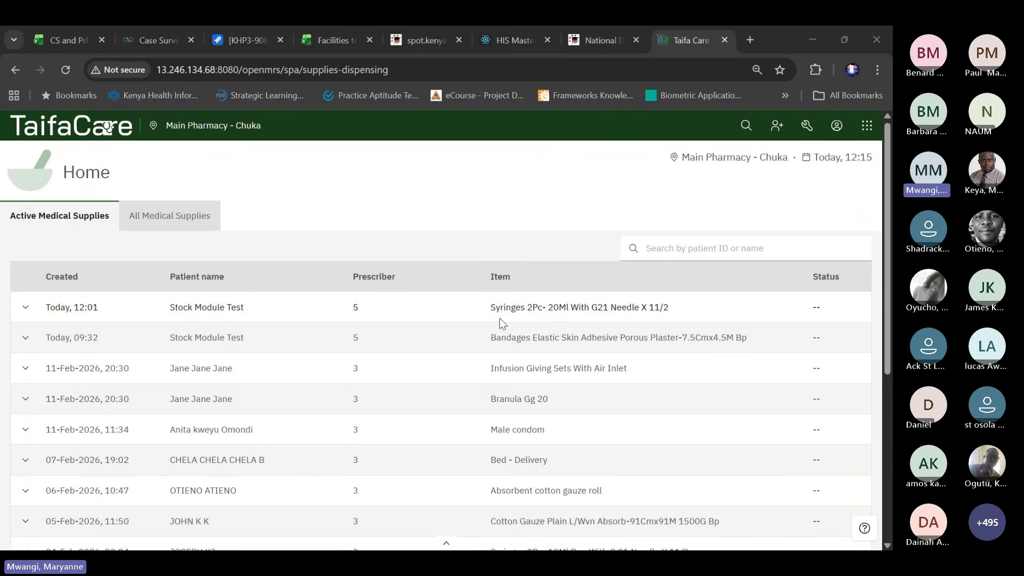
Expand today's 12:01 order for Syringes 2Pc- 20Ml With G21 Needle X 11/2 and try to dispense it
{"action": "left_click", "coordinate": [25, 310]}
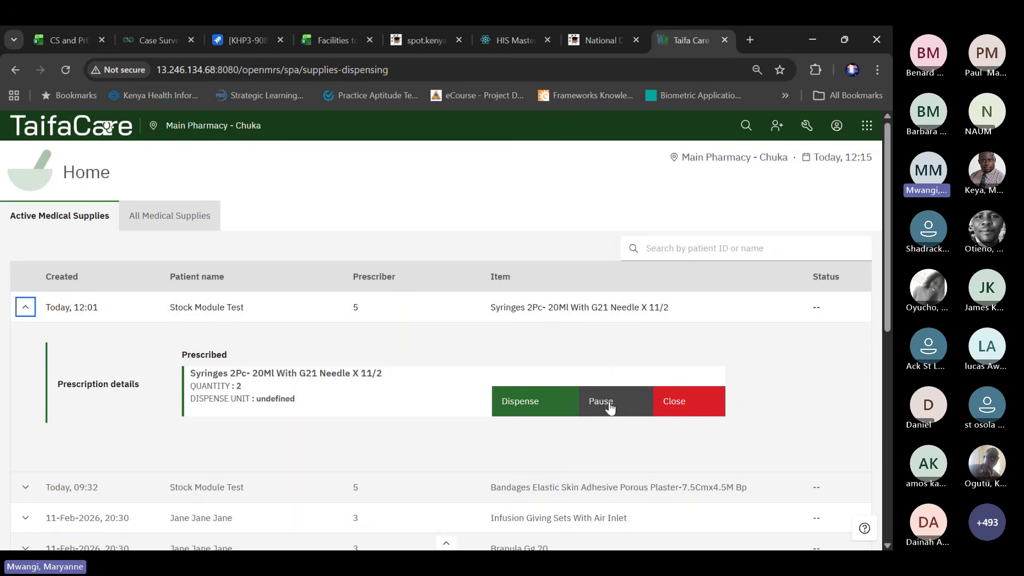
{"action": "left_click", "coordinate": [526, 405]}
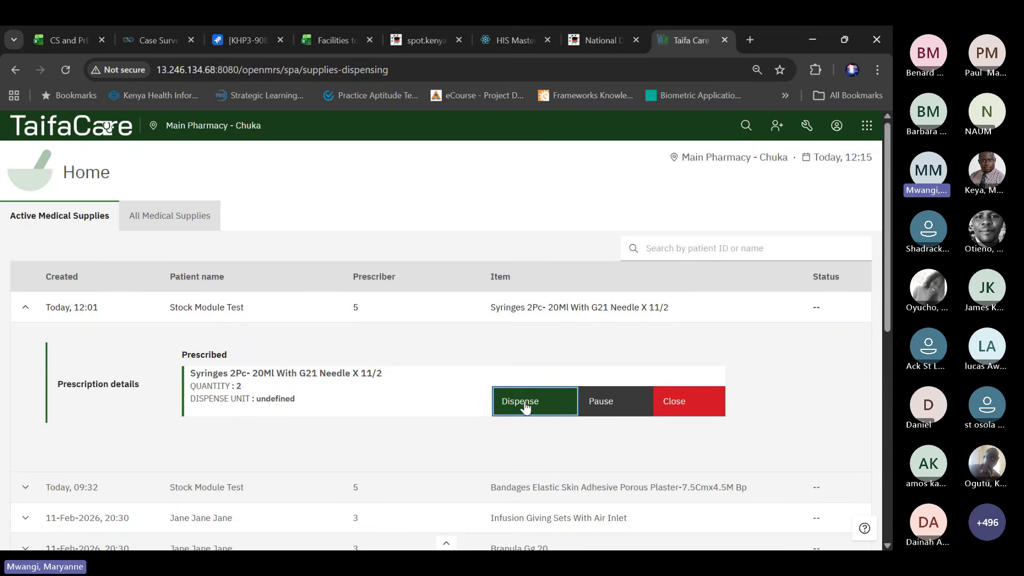
{"action": "left_click", "coordinate": [610, 112]}
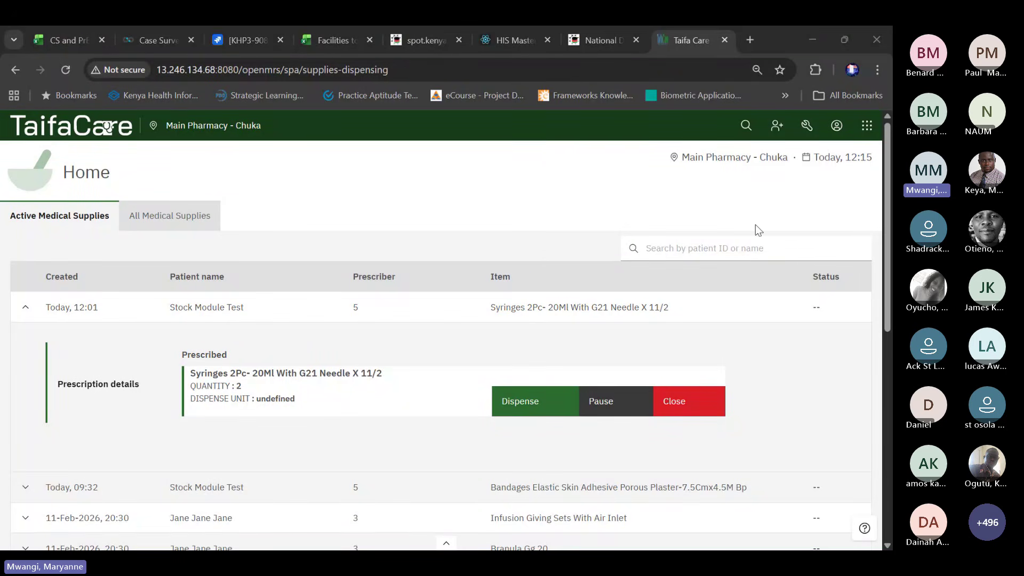
Return to the home dashboard and open the Manage Stocks module
{"action": "left_click", "coordinate": [94, 132]}
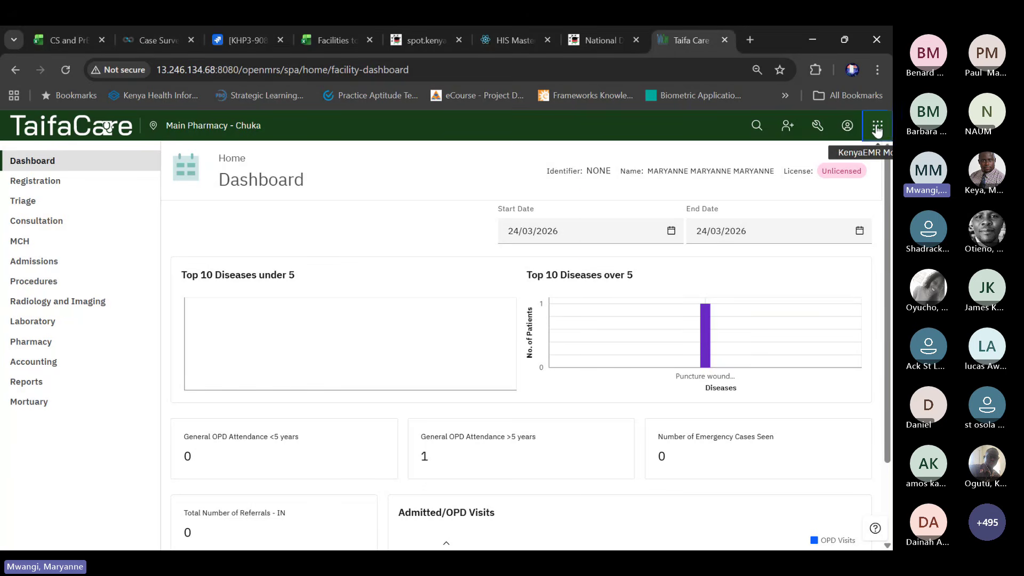
{"action": "left_click", "coordinate": [877, 128]}
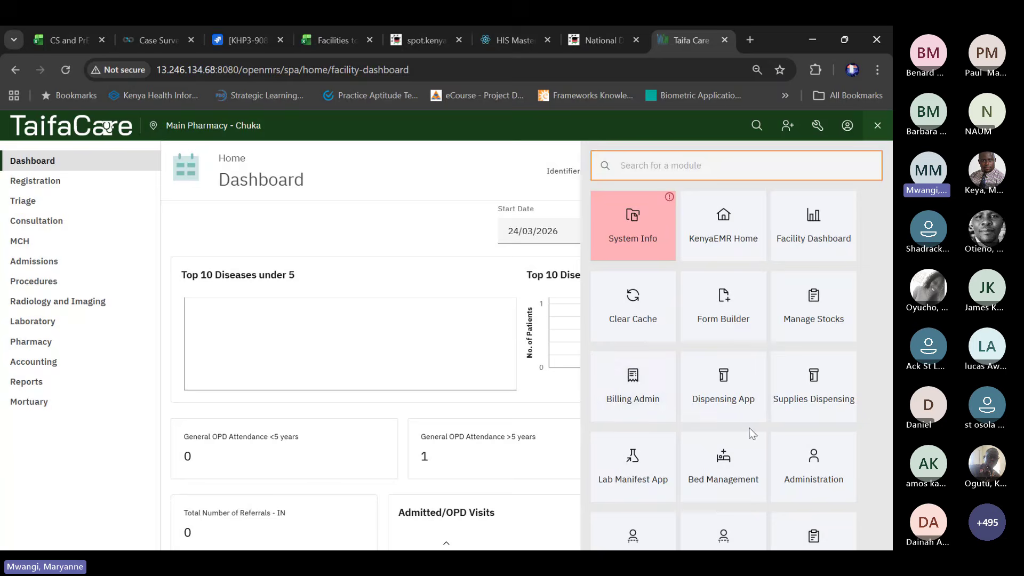
{"action": "left_click", "coordinate": [814, 288]}
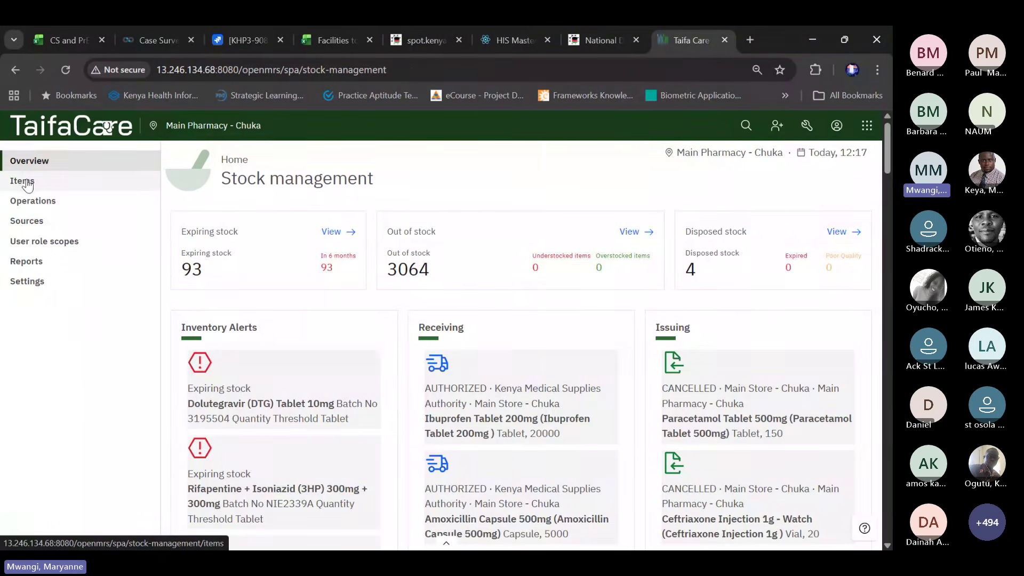
Open the transactions of the stock item Ibuprofen Tablet 200mg and check the print and location filter options
{"action": "left_click", "coordinate": [28, 185]}
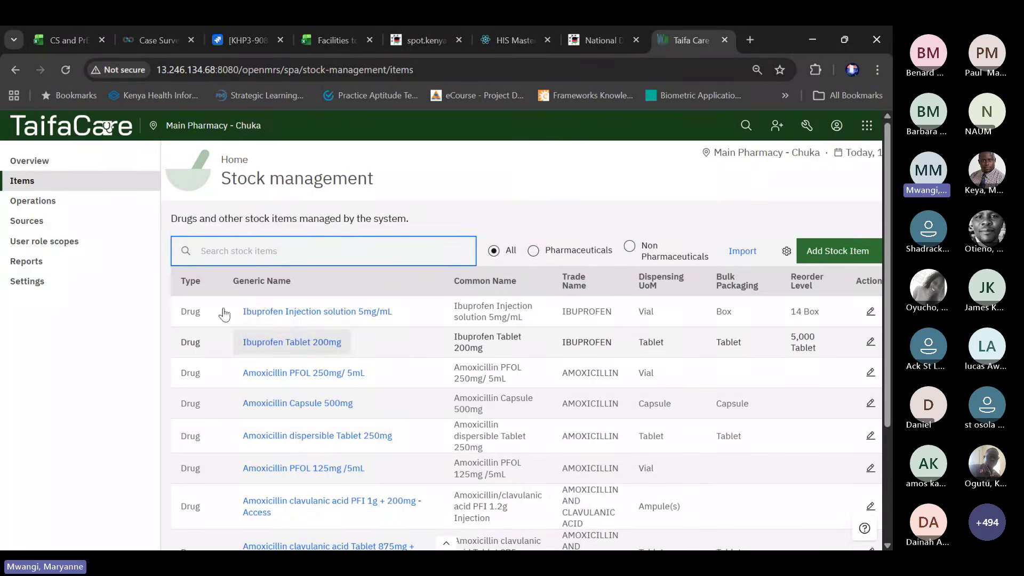
{"action": "left_click", "coordinate": [324, 344]}
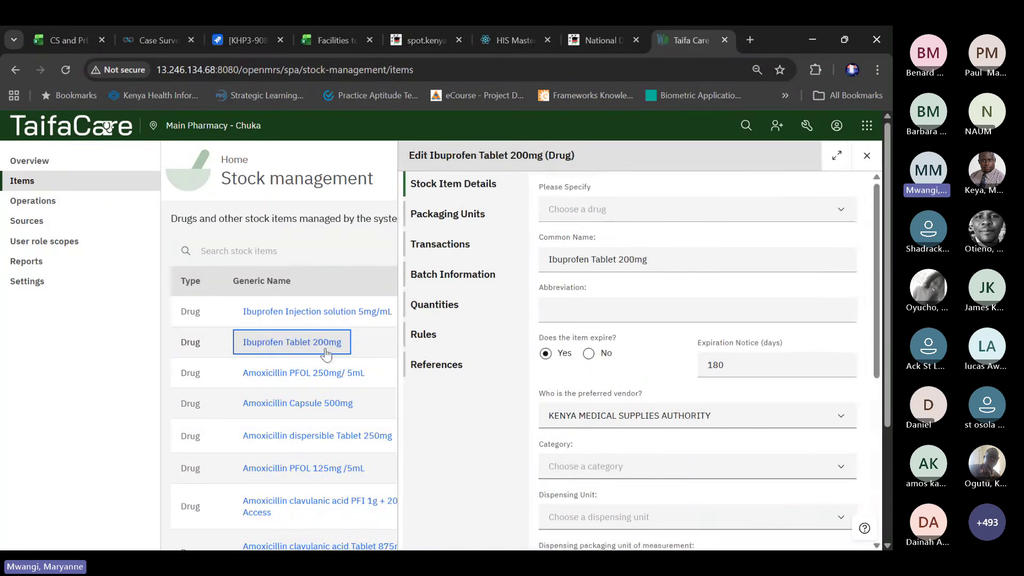
{"action": "left_click", "coordinate": [446, 243]}
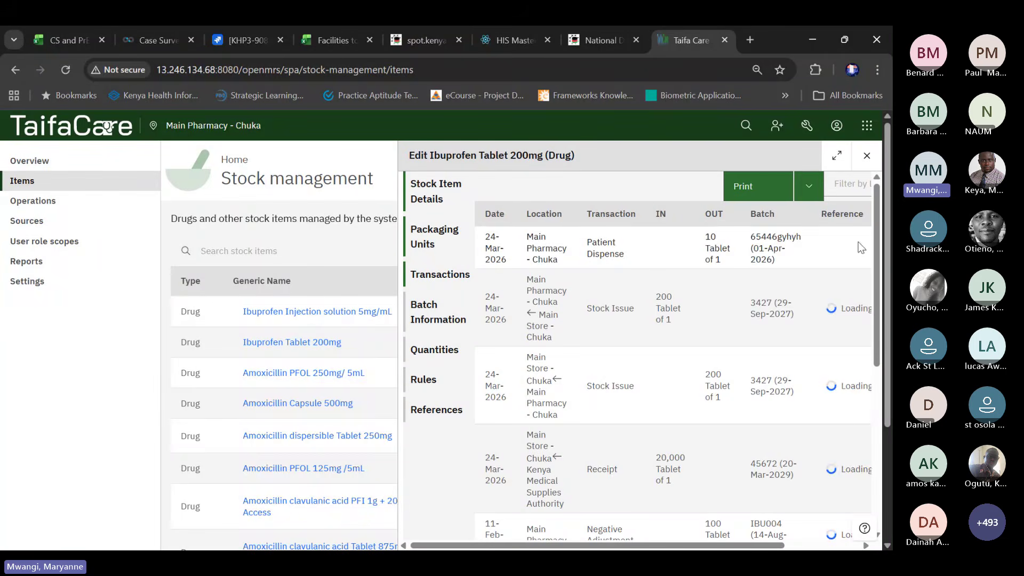
{"action": "left_click", "coordinate": [829, 186]}
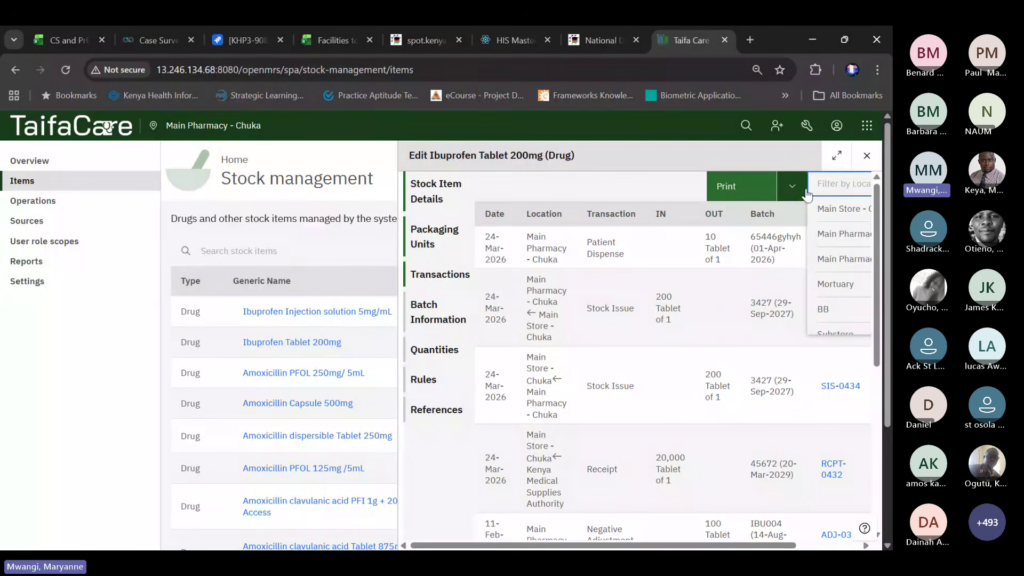
{"action": "left_click", "coordinate": [798, 188]}
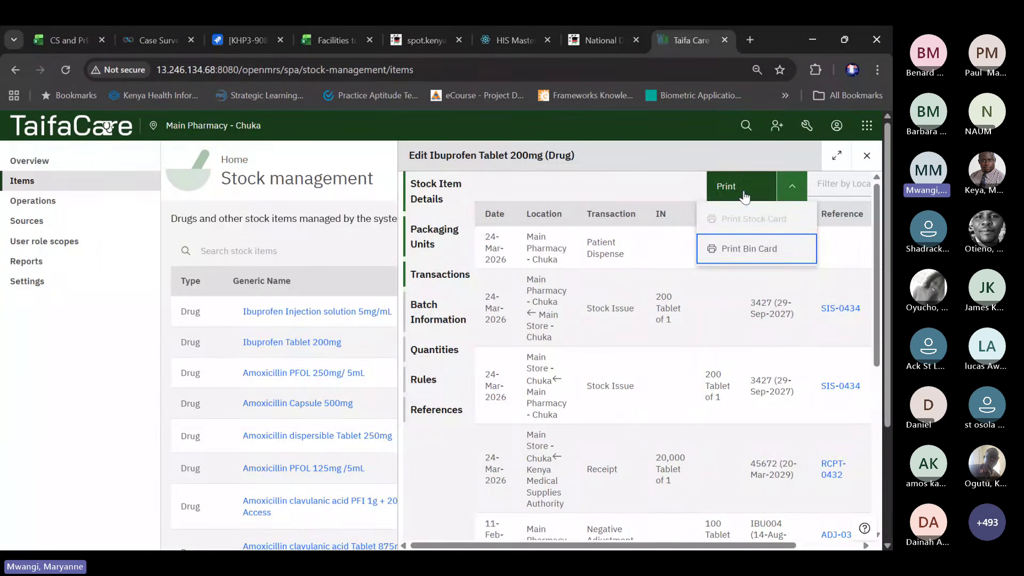
{"action": "left_click", "coordinate": [830, 185]}
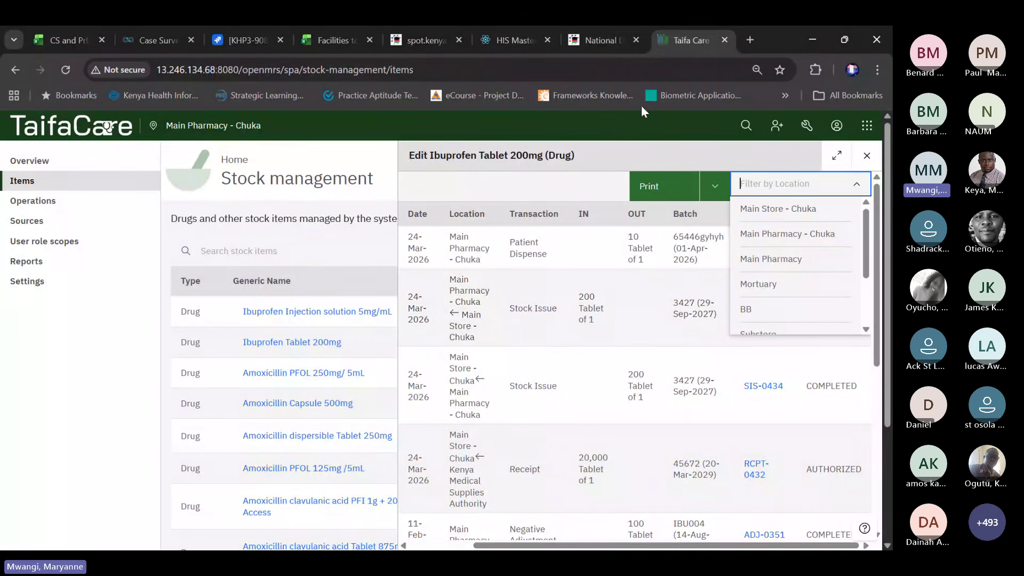
{"action": "left_click", "coordinate": [613, 111]}
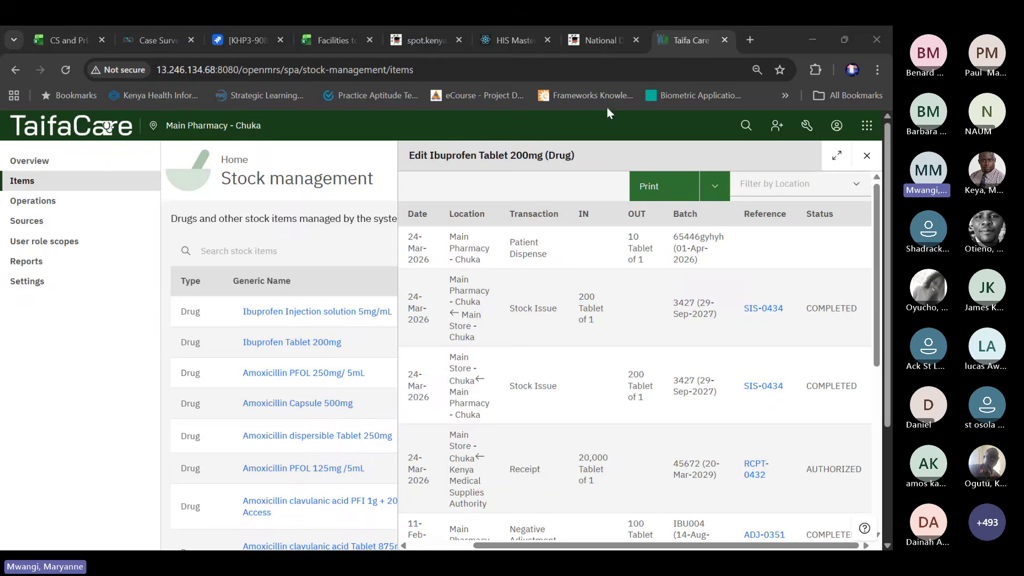
Open the list of requested stock management reports and close the Ibuprofen Tablet 200mg details
{"action": "left_click", "coordinate": [26, 262]}
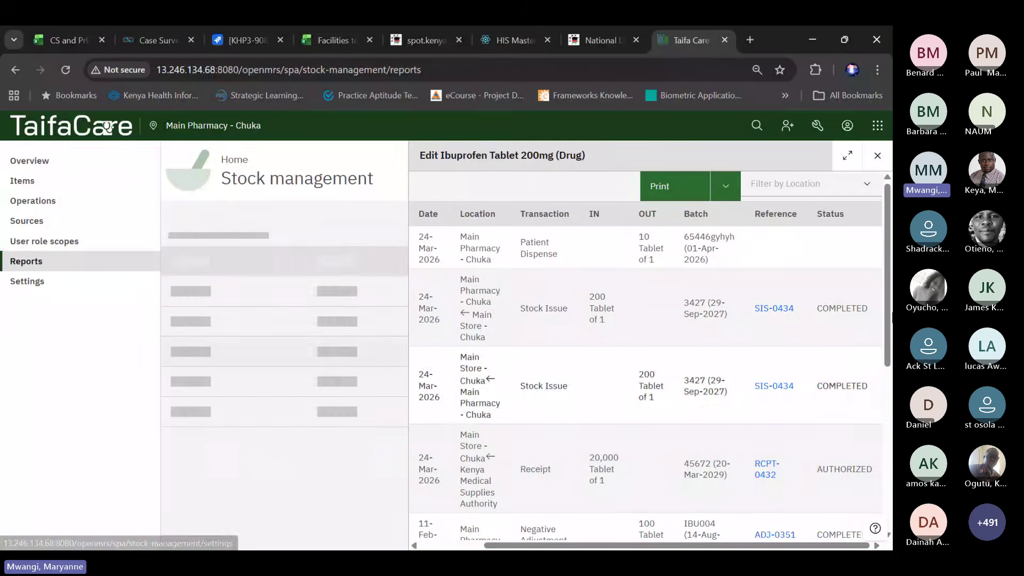
{"action": "left_click", "coordinate": [877, 155]}
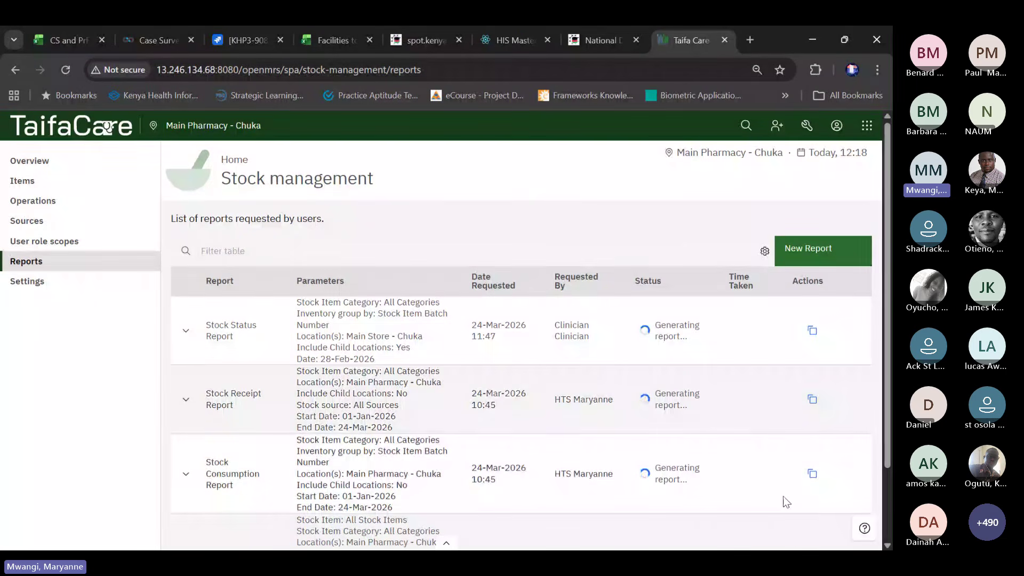
Return to the home dashboard, switch to KenyaEMR Home and open its Reports app
{"action": "left_click", "coordinate": [63, 124]}
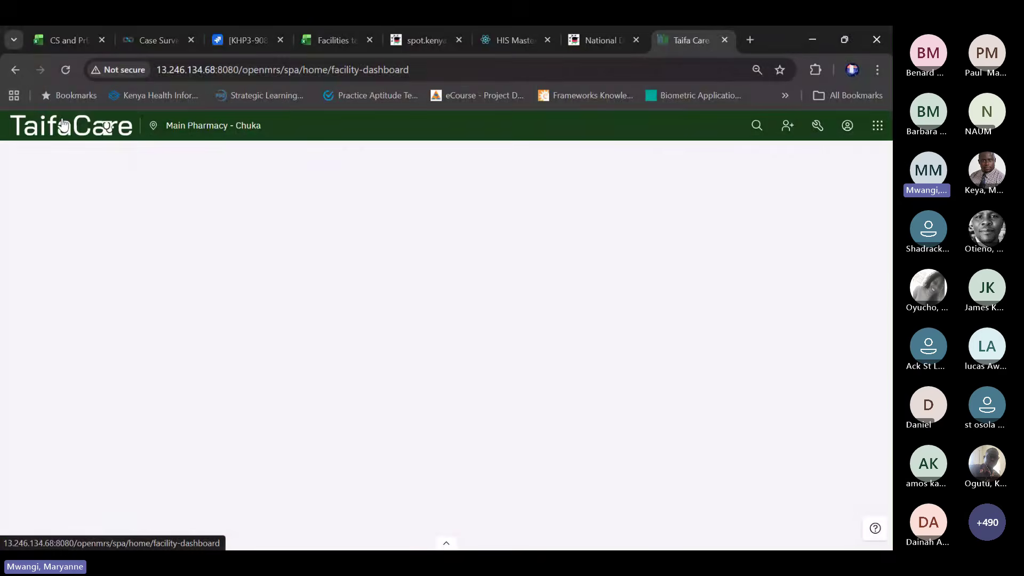
{"action": "left_click", "coordinate": [883, 129]}
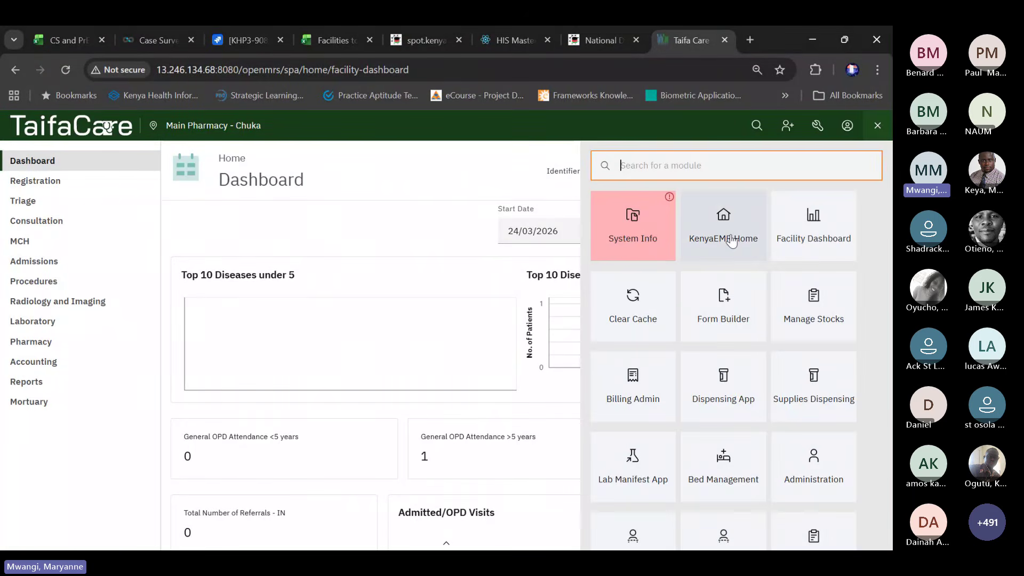
{"action": "left_click", "coordinate": [732, 241]}
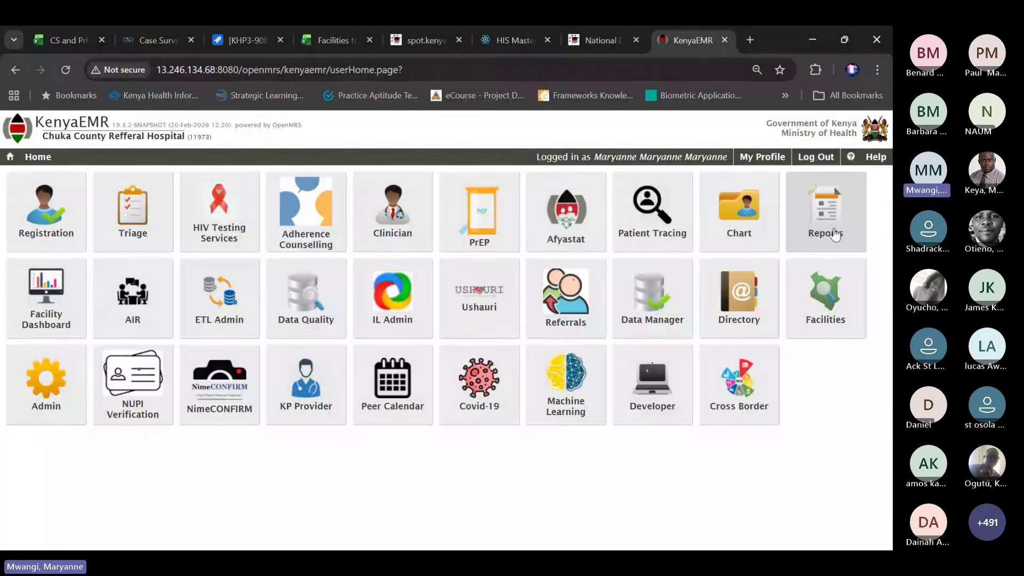
{"action": "left_click", "coordinate": [834, 225]}
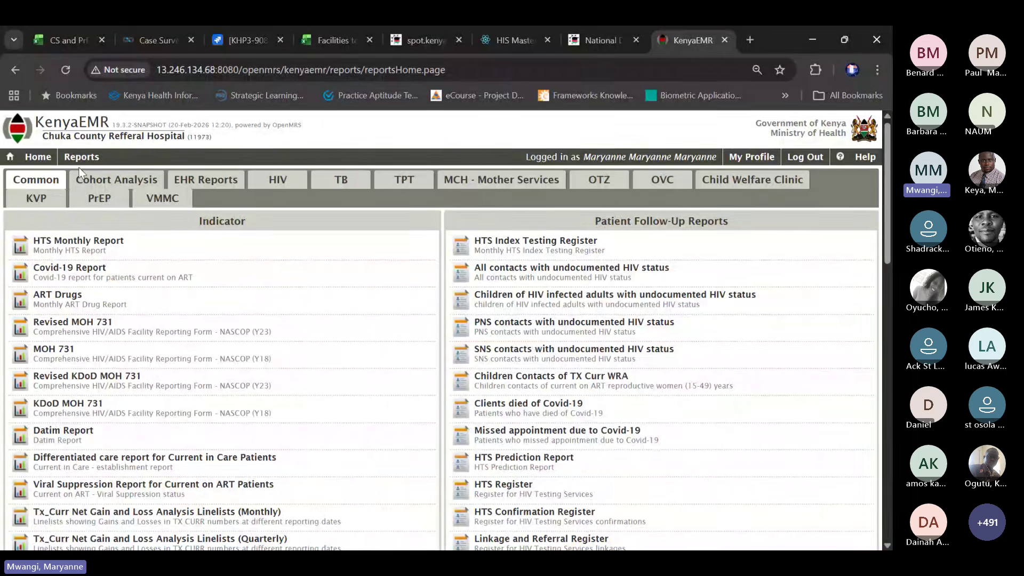
Open the FCDRR MOH-730B Report from the EHR reports and view its request form without submitting a request
{"action": "left_click", "coordinate": [196, 184]}
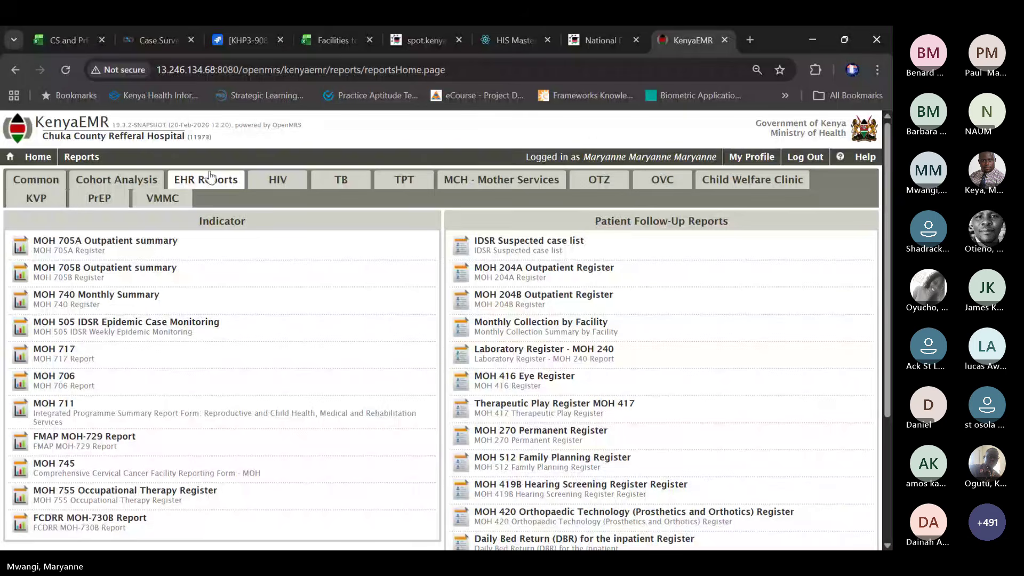
{"action": "scroll", "coordinate": [93, 473], "scroll_direction": "down", "scroll_amount": 2}
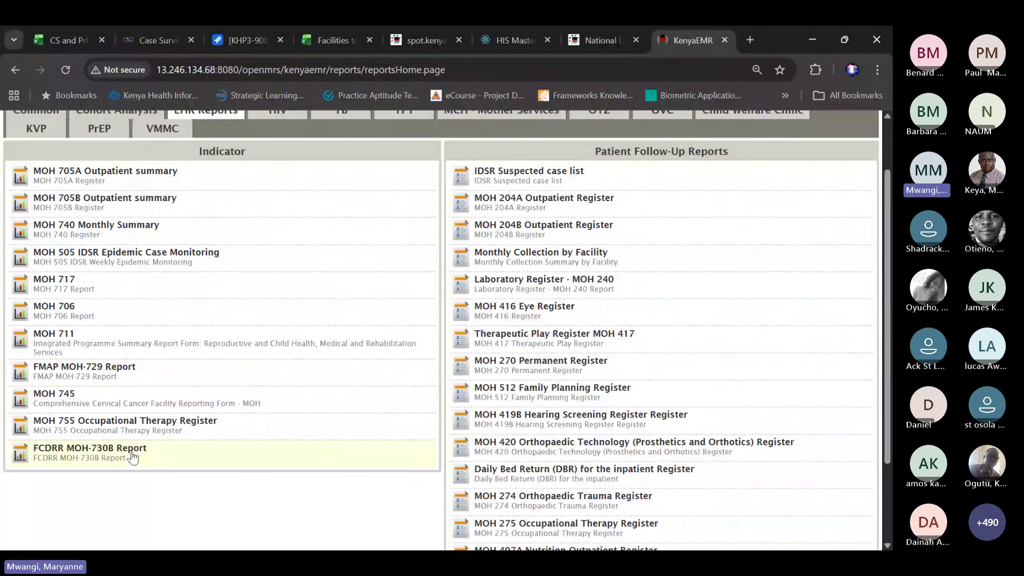
{"action": "left_click", "coordinate": [100, 461]}
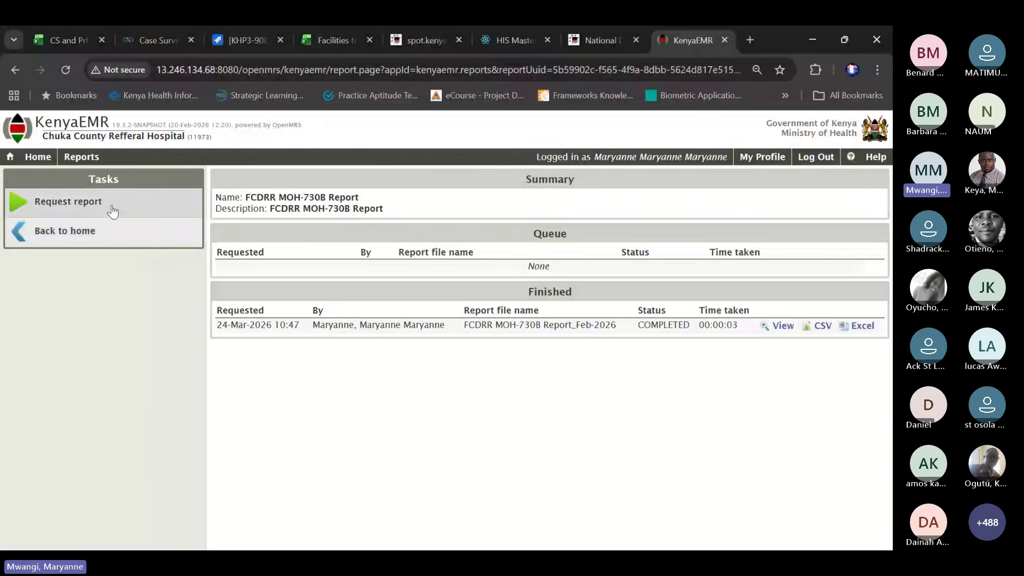
{"action": "left_click", "coordinate": [110, 201]}
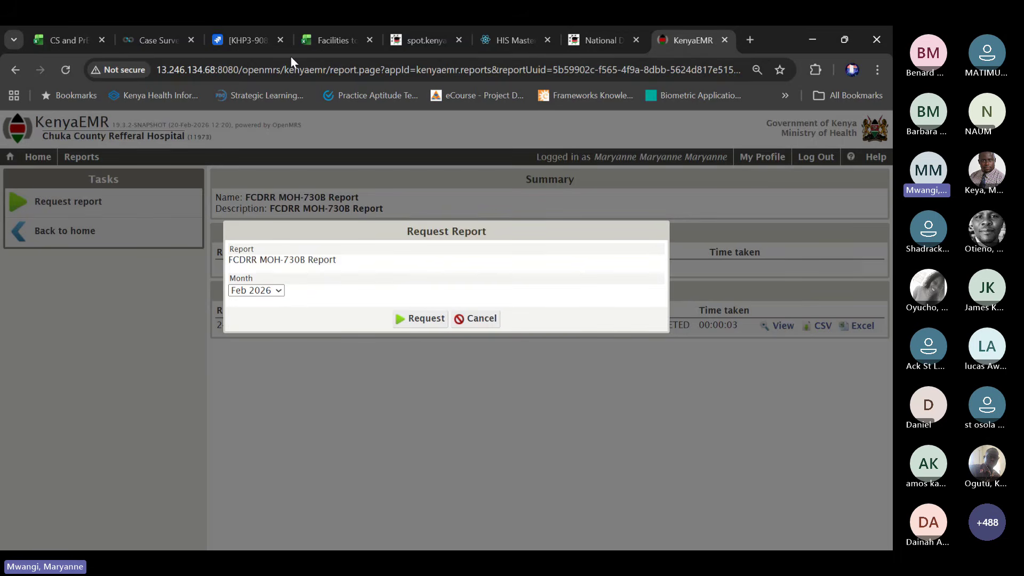
{"action": "left_click", "coordinate": [483, 319]}
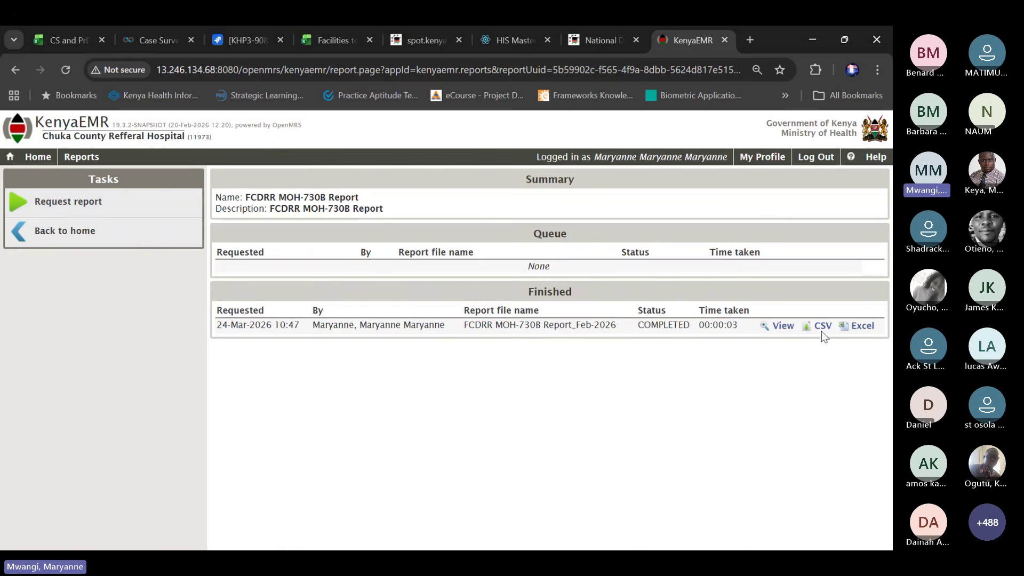
Download the finished FCDRR MOH-730B Report_Feb-2026 as Excel and open the earlier FCDRR MOH-730B download from the recent download history
{"action": "left_click", "coordinate": [867, 331]}
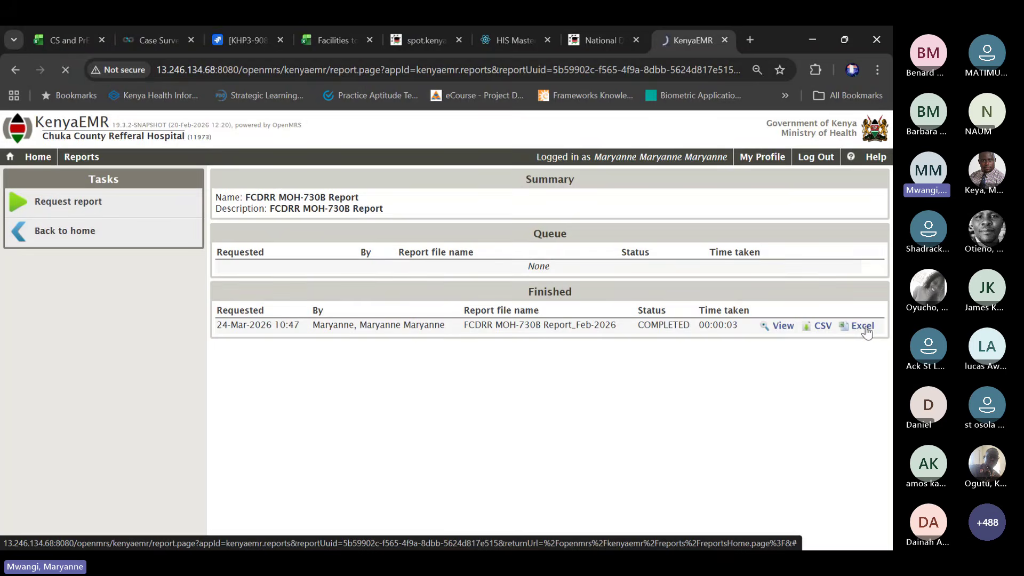
{"action": "left_click", "coordinate": [828, 70]}
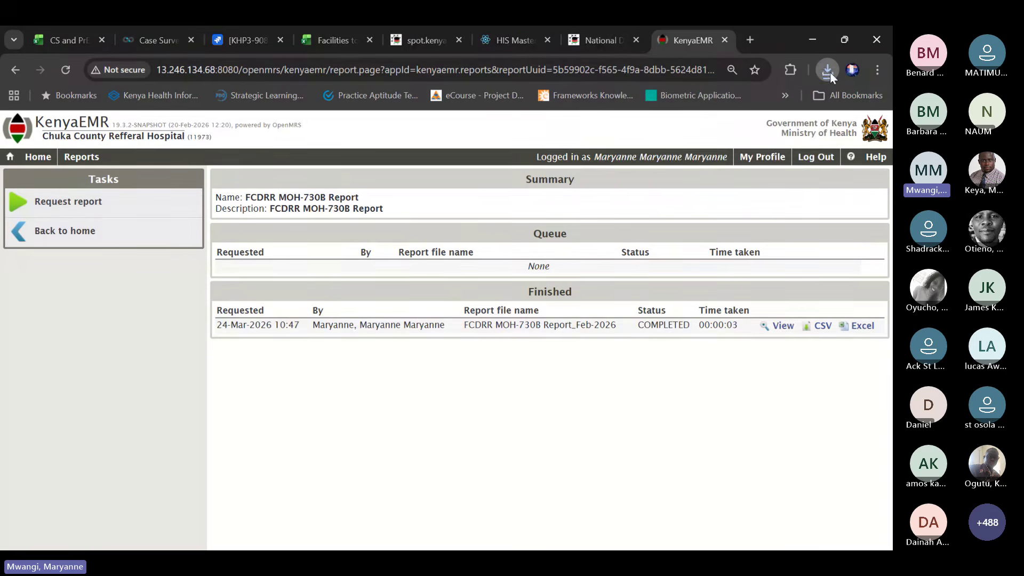
{"action": "left_click", "coordinate": [603, 112]}
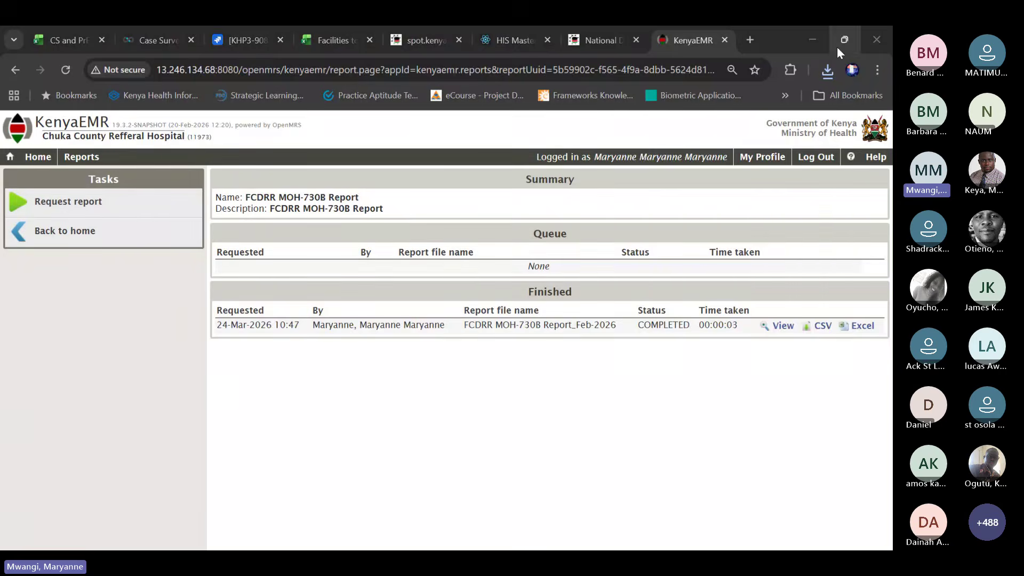
{"action": "left_click", "coordinate": [828, 70]}
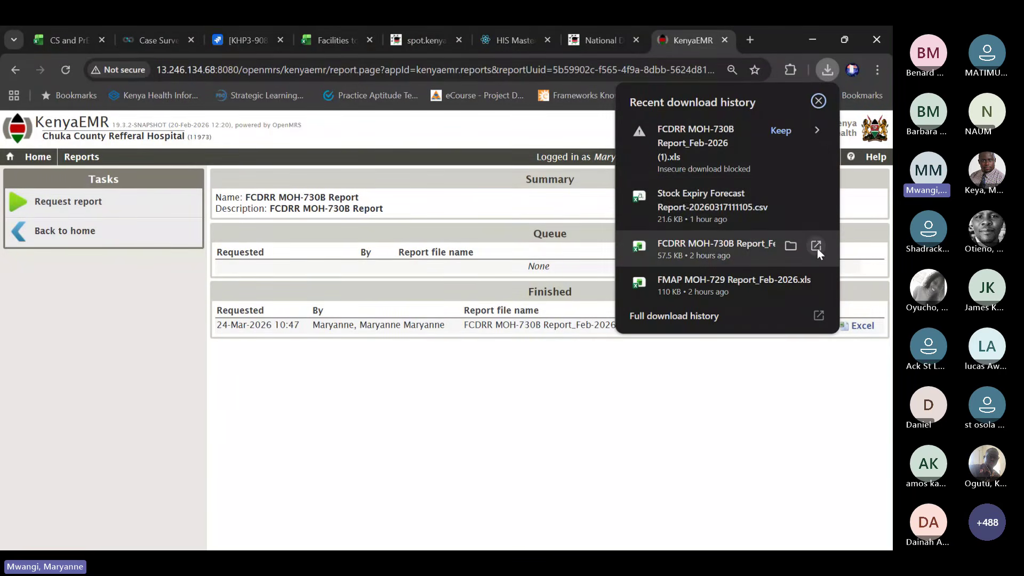
{"action": "left_click", "coordinate": [817, 246]}
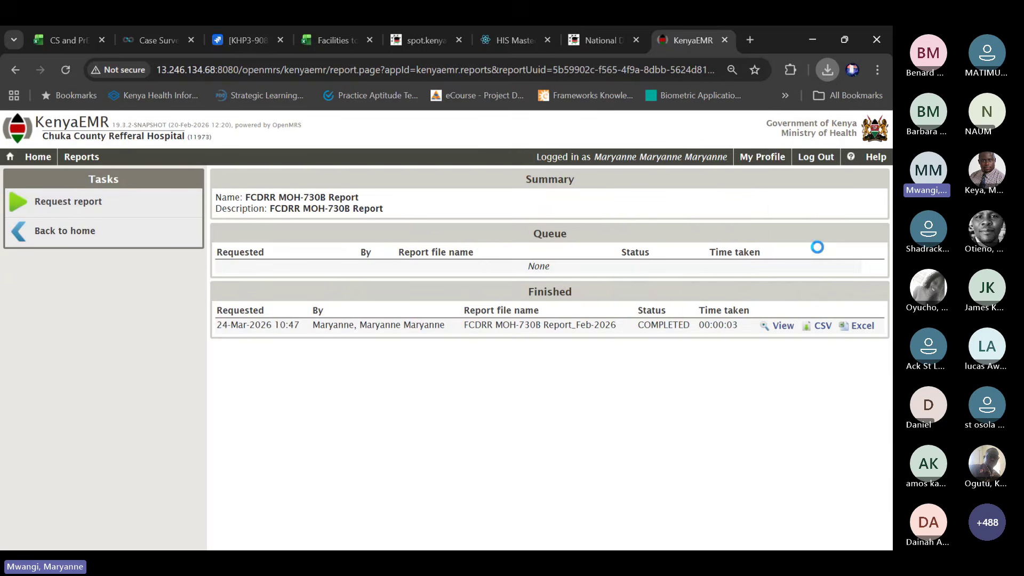
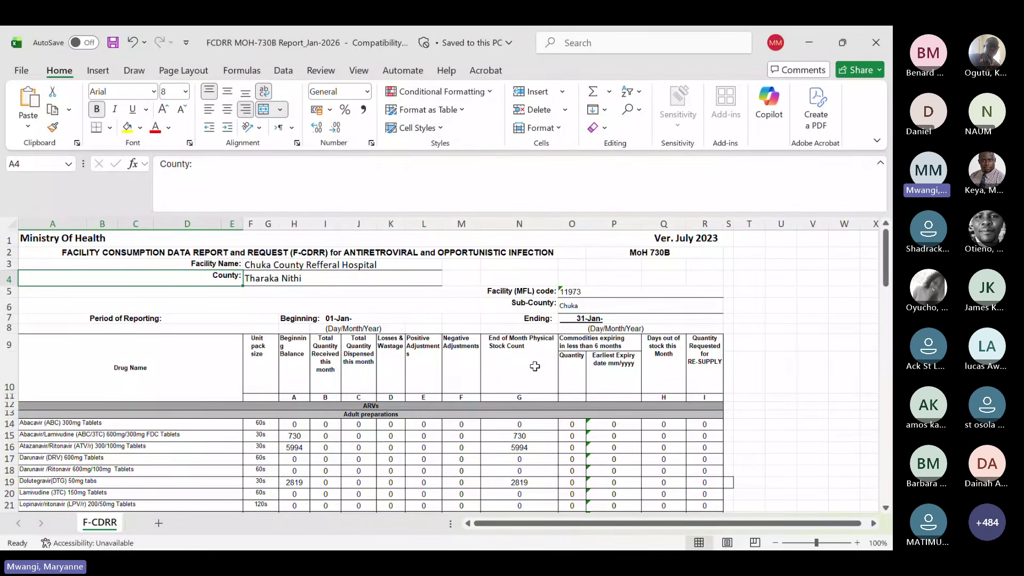
Examine the January 2026 F-CDRR sheet in Excel, from the adult ARV preparations through to the TB/HIV drugs and reporting tools
{"action": "scroll", "coordinate": [533, 361], "scroll_direction": "down", "scroll_amount": 1}
{"action": "scroll", "coordinate": [159, 415], "scroll_direction": "down", "scroll_amount": 2}
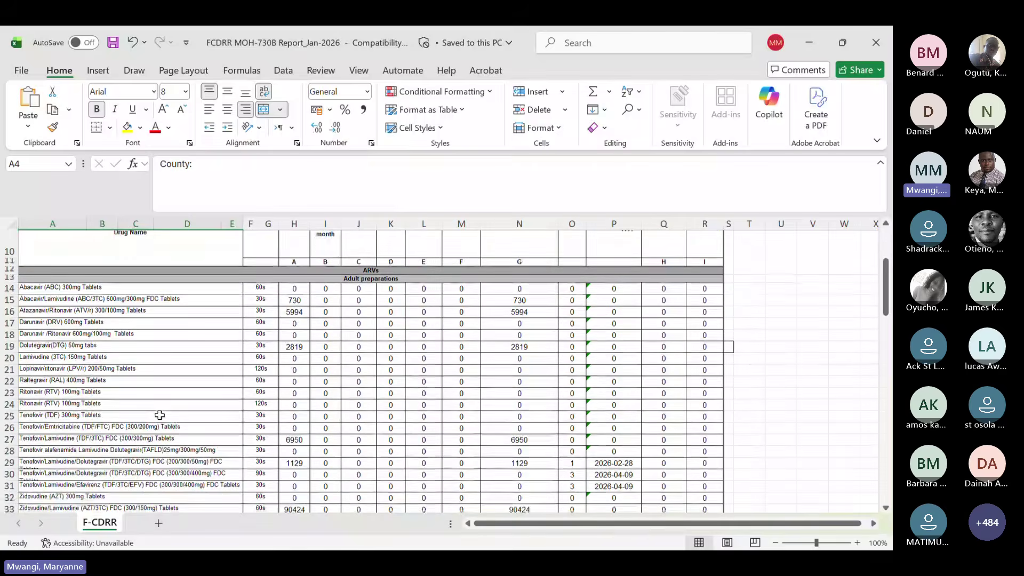
{"action": "scroll", "coordinate": [160, 415], "scroll_direction": "down", "scroll_amount": 2}
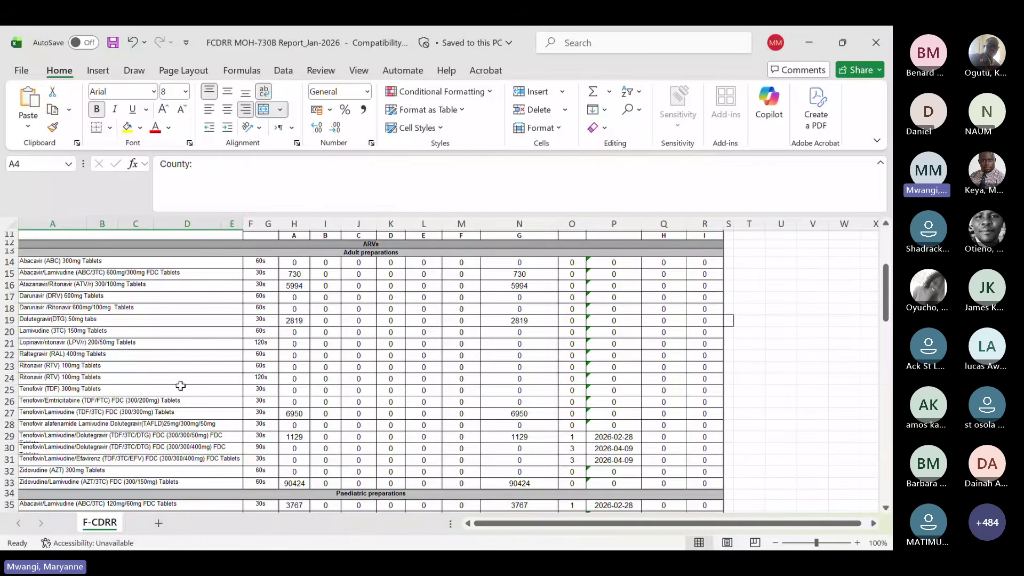
{"action": "scroll", "coordinate": [182, 385], "scroll_direction": "down", "scroll_amount": 1}
{"action": "scroll", "coordinate": [181, 385], "scroll_direction": "down", "scroll_amount": 2}
{"action": "scroll", "coordinate": [182, 385], "scroll_direction": "up", "scroll_amount": 5}
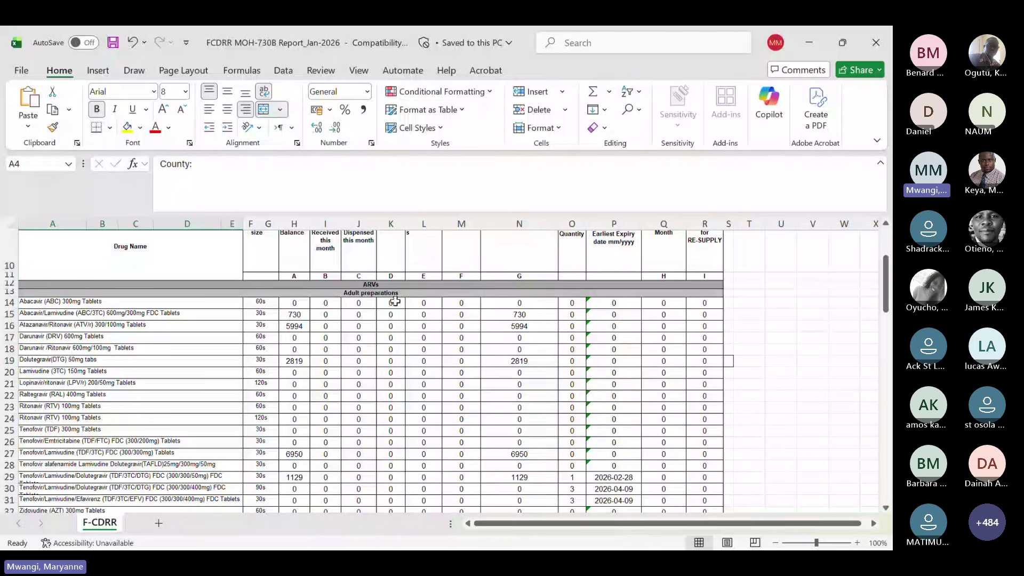
{"action": "scroll", "coordinate": [403, 396], "scroll_direction": "down", "scroll_amount": 3}
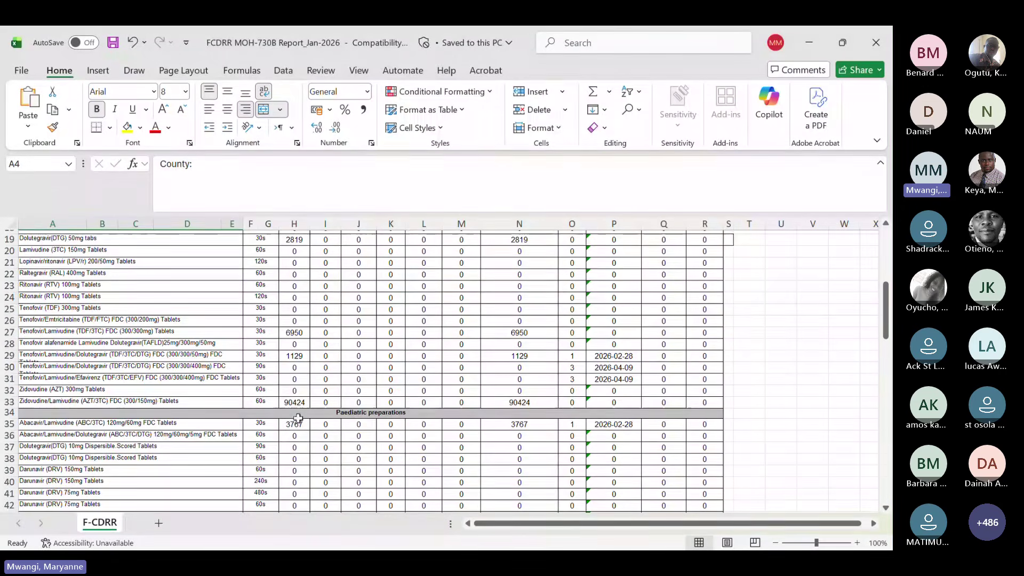
{"action": "scroll", "coordinate": [361, 411], "scroll_direction": "down", "scroll_amount": 3}
{"action": "scroll", "coordinate": [407, 430], "scroll_direction": "down", "scroll_amount": 2}
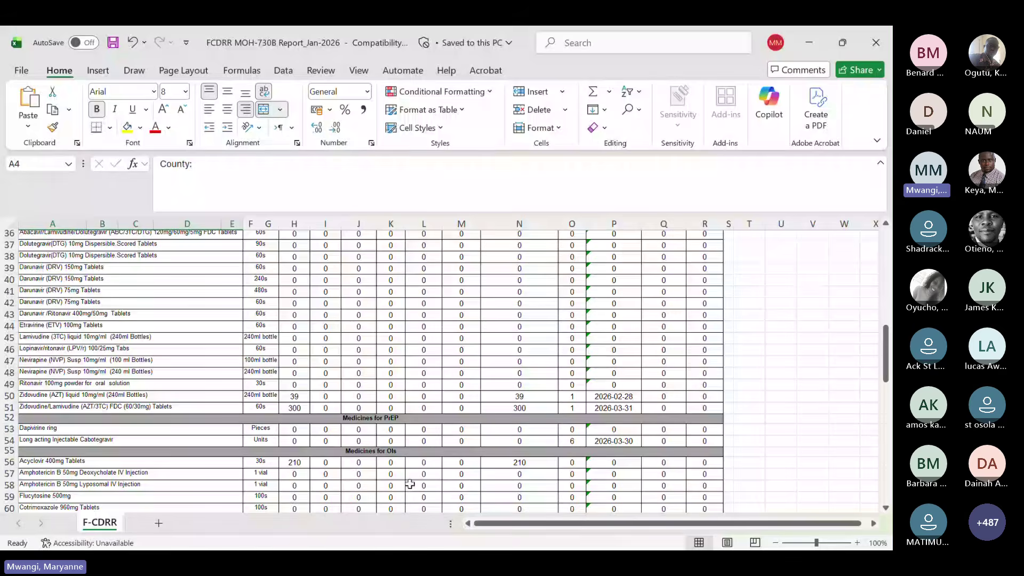
{"action": "scroll", "coordinate": [411, 483], "scroll_direction": "down", "scroll_amount": 4}
{"action": "scroll", "coordinate": [415, 465], "scroll_direction": "down", "scroll_amount": 3}
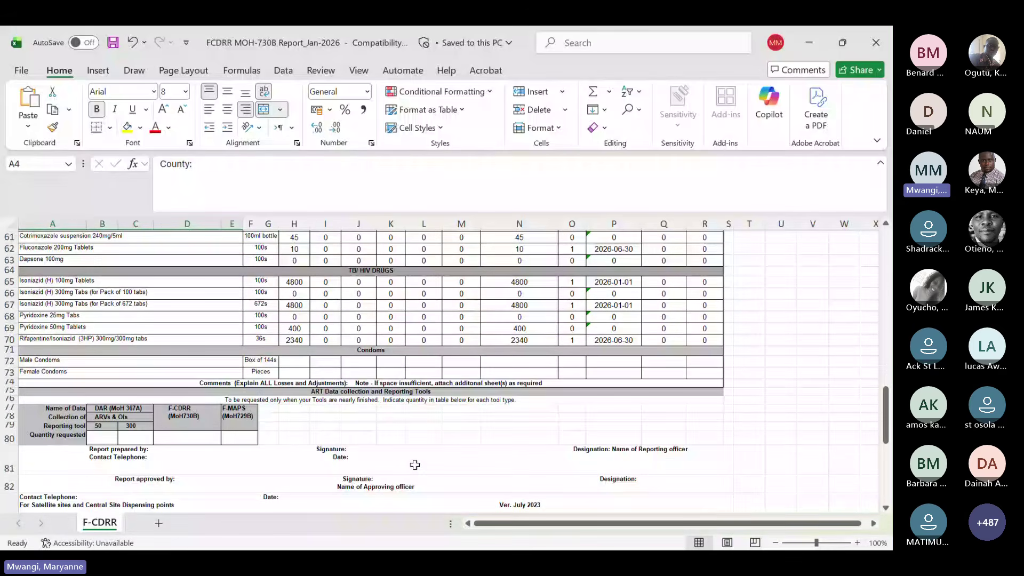
{"action": "scroll", "coordinate": [415, 466], "scroll_direction": "up", "scroll_amount": 17}
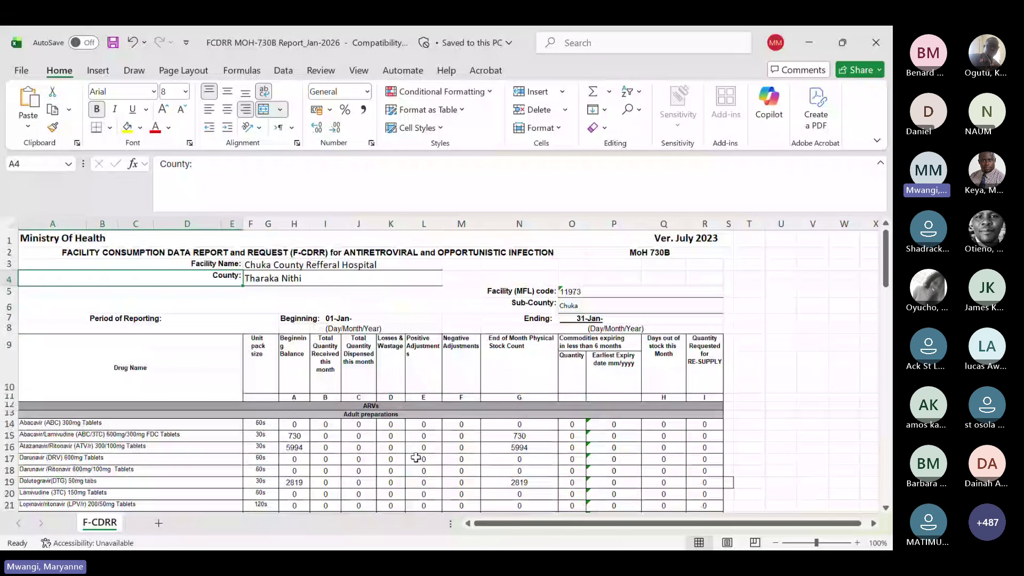
{"action": "scroll", "coordinate": [629, 480], "scroll_direction": "right", "scroll_amount": 1}
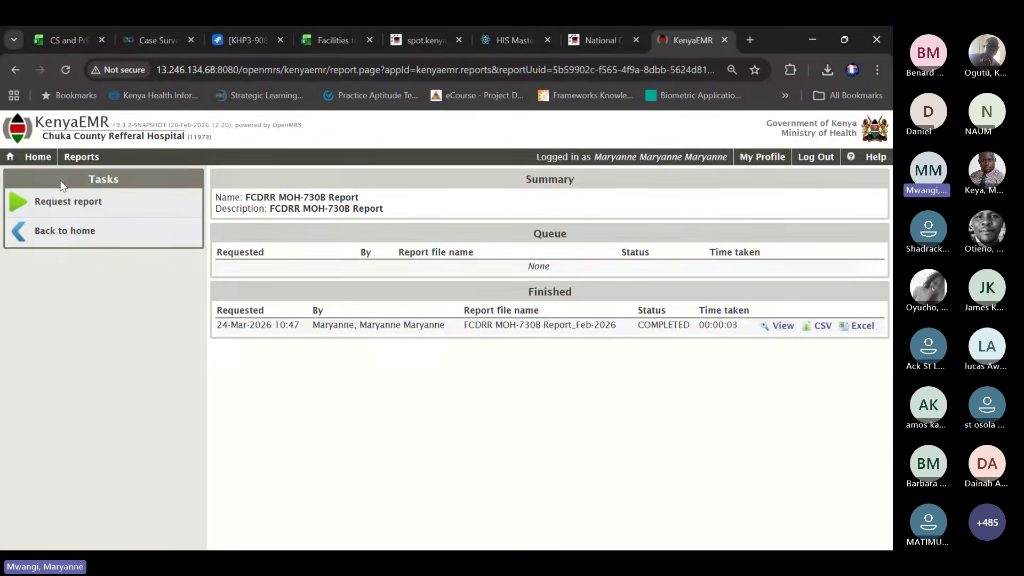
Go from the FCDRR report page back to KenyaEMR's home and reopen the list of EHR reports
{"action": "left_click", "coordinate": [39, 160]}
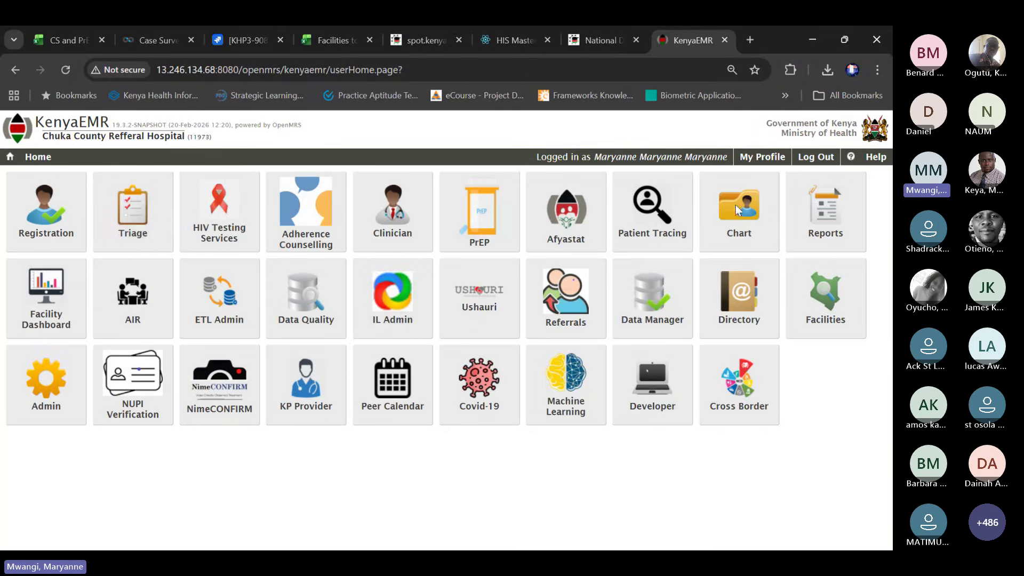
{"action": "left_click", "coordinate": [828, 182]}
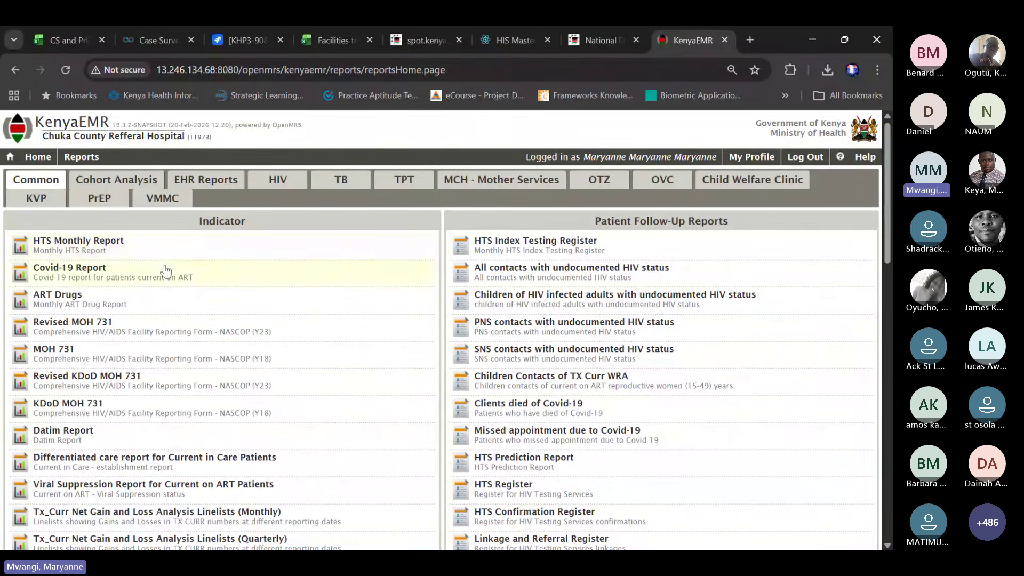
{"action": "left_click", "coordinate": [213, 181]}
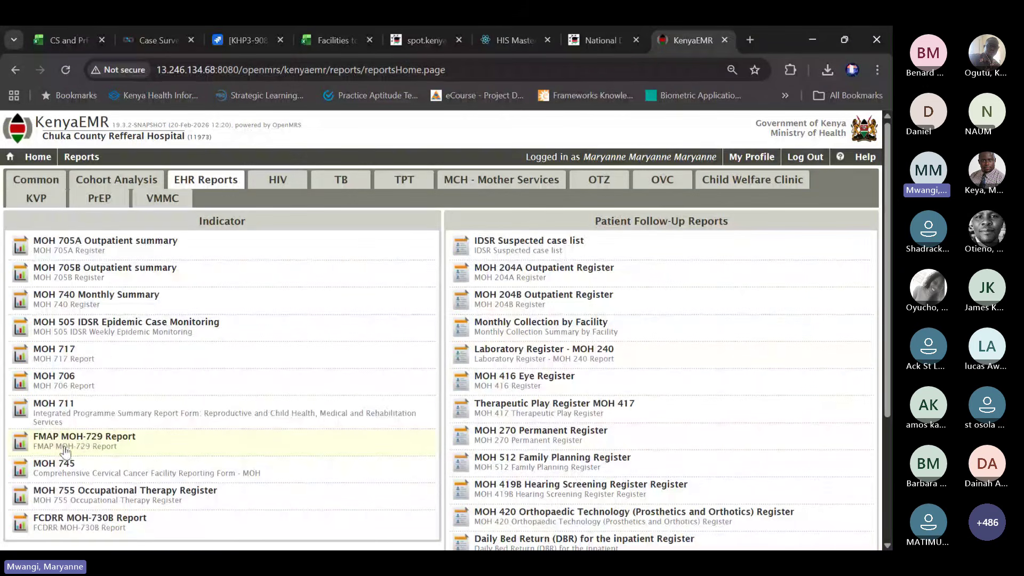
View the finished FMAP MOH-729 Report_Feb-2026, examine its ARV treatment regimens from adult through paediatric lines, and return to the reports home
{"action": "left_click", "coordinate": [104, 445]}
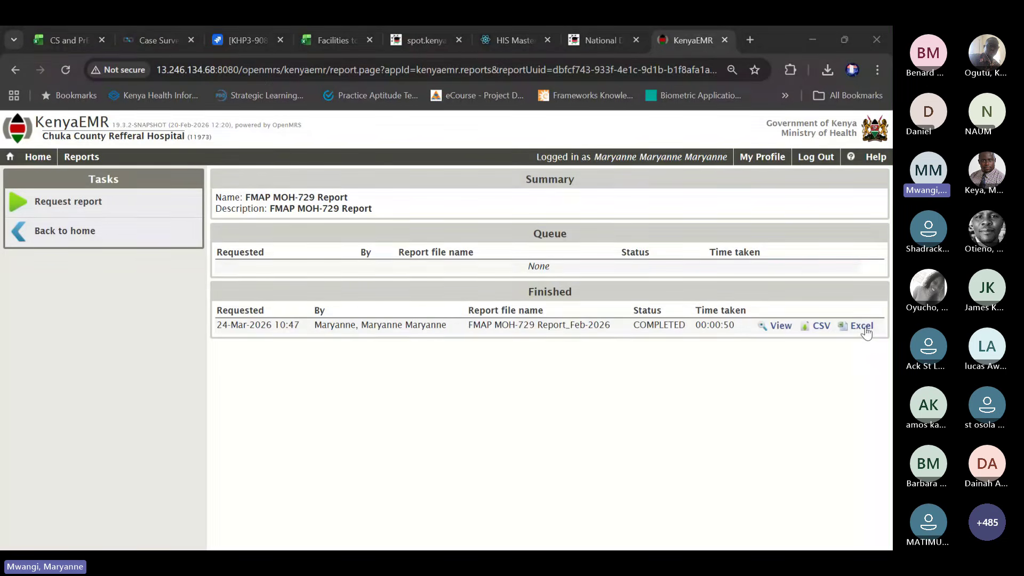
{"action": "left_click", "coordinate": [778, 325]}
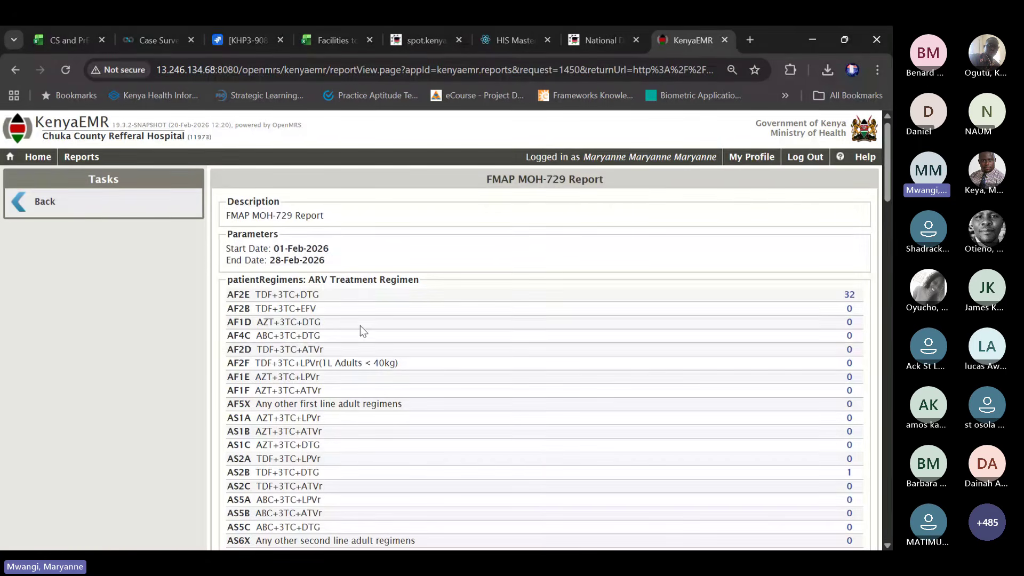
{"action": "scroll", "coordinate": [483, 320], "scroll_direction": "down", "scroll_amount": 3}
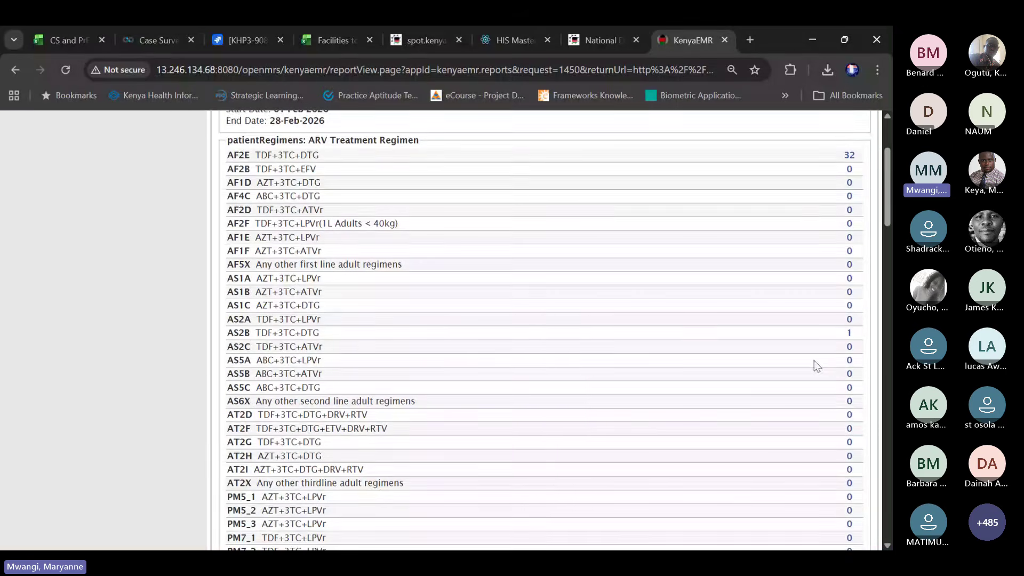
{"action": "scroll", "coordinate": [644, 425], "scroll_direction": "down", "scroll_amount": 10}
{"action": "scroll", "coordinate": [644, 429], "scroll_direction": "down", "scroll_amount": 9}
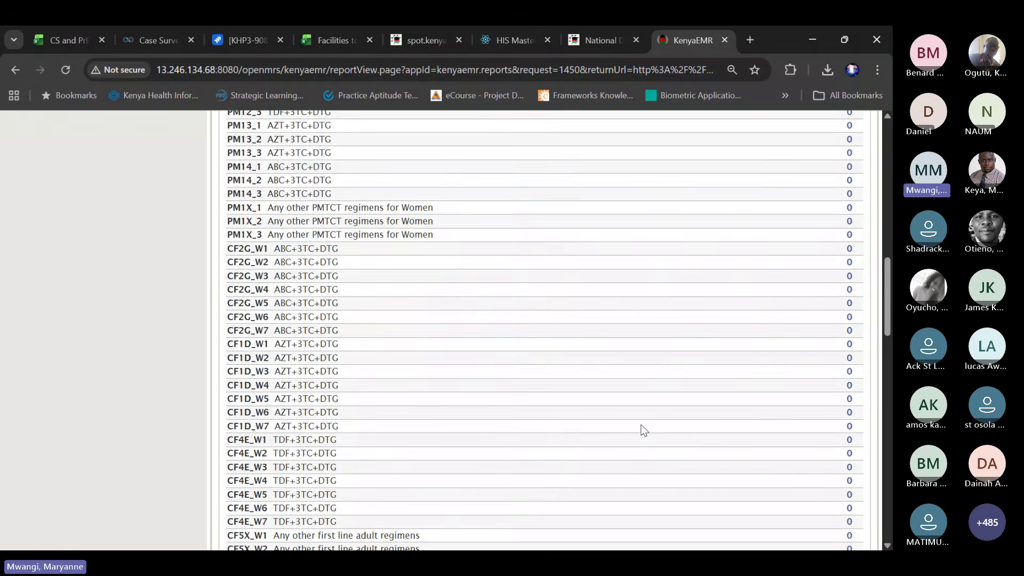
{"action": "scroll", "coordinate": [645, 430], "scroll_direction": "down", "scroll_amount": 7}
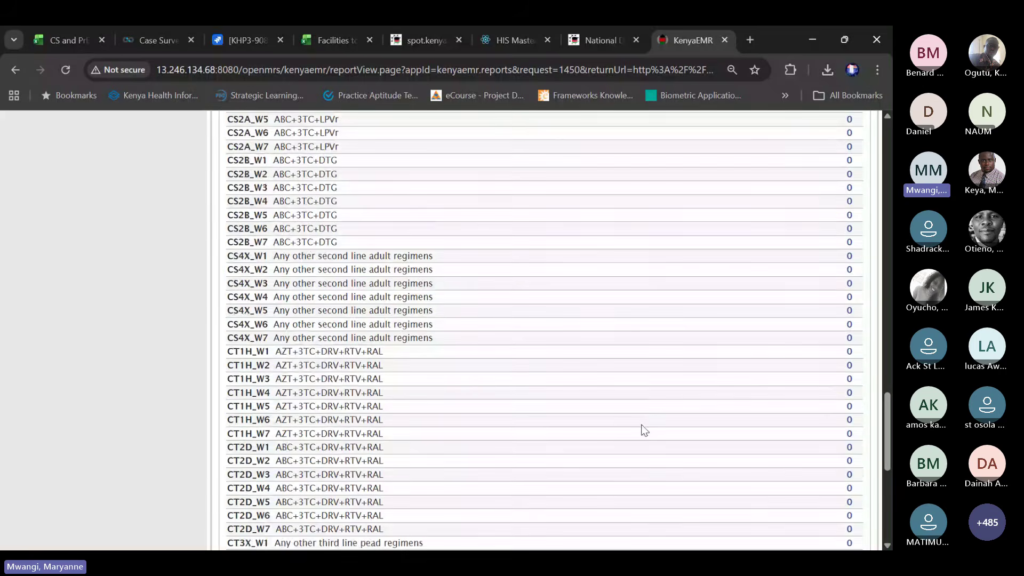
{"action": "scroll", "coordinate": [644, 430], "scroll_direction": "down", "scroll_amount": 7}
{"action": "scroll", "coordinate": [644, 430], "scroll_direction": "up", "scroll_amount": 20}
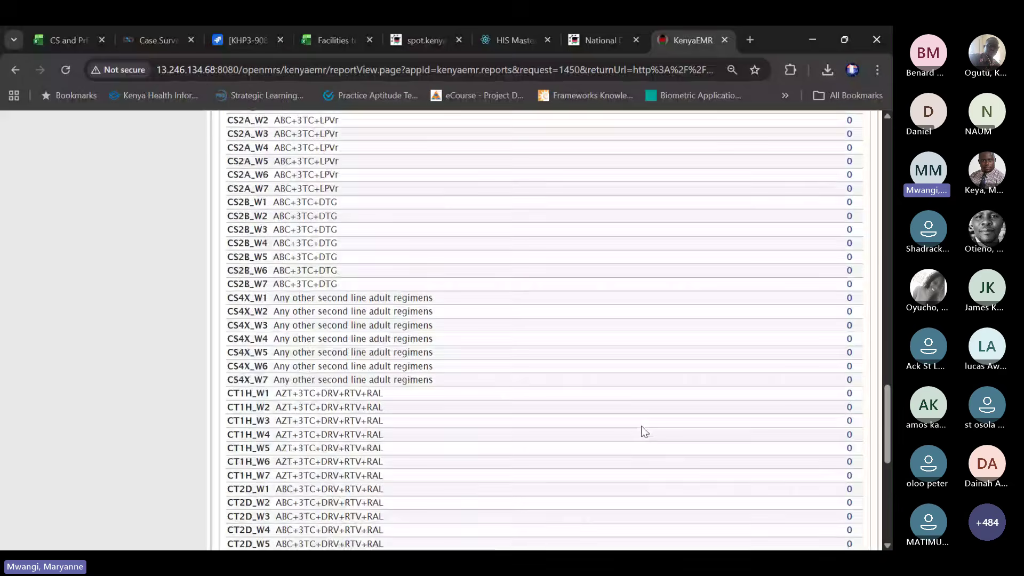
{"action": "scroll", "coordinate": [644, 430], "scroll_direction": "up", "scroll_amount": 20}
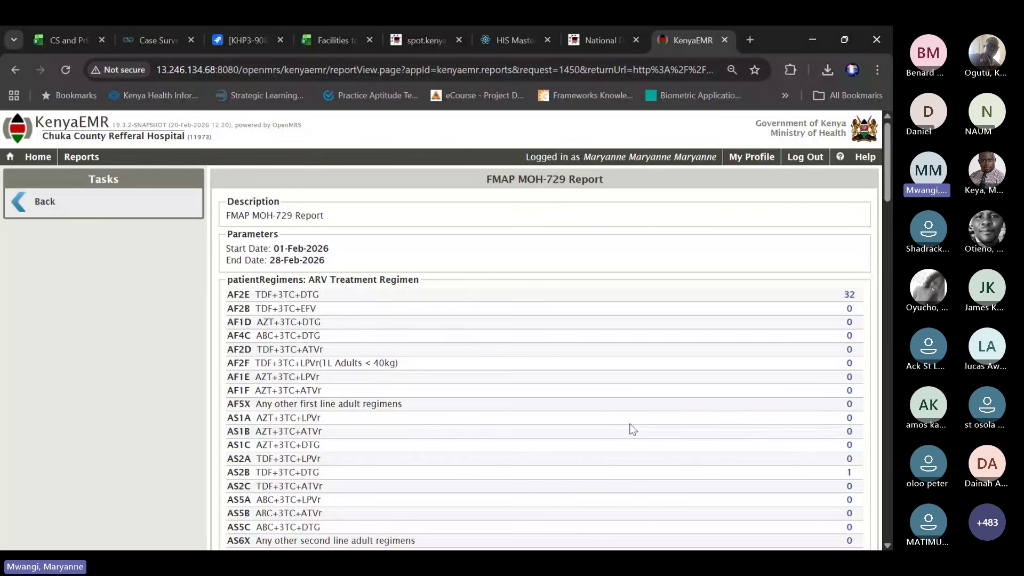
{"action": "left_click", "coordinate": [75, 158]}
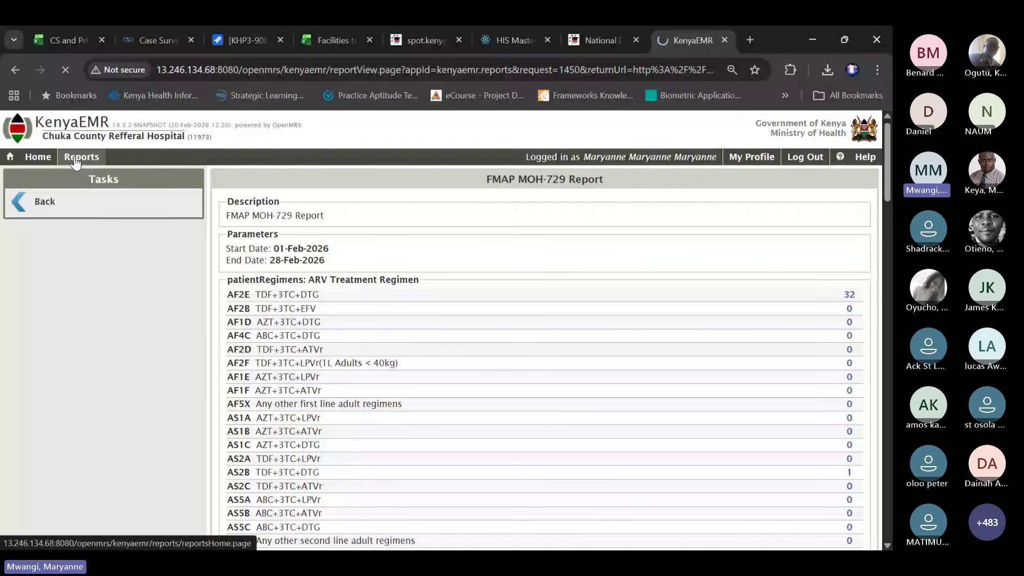